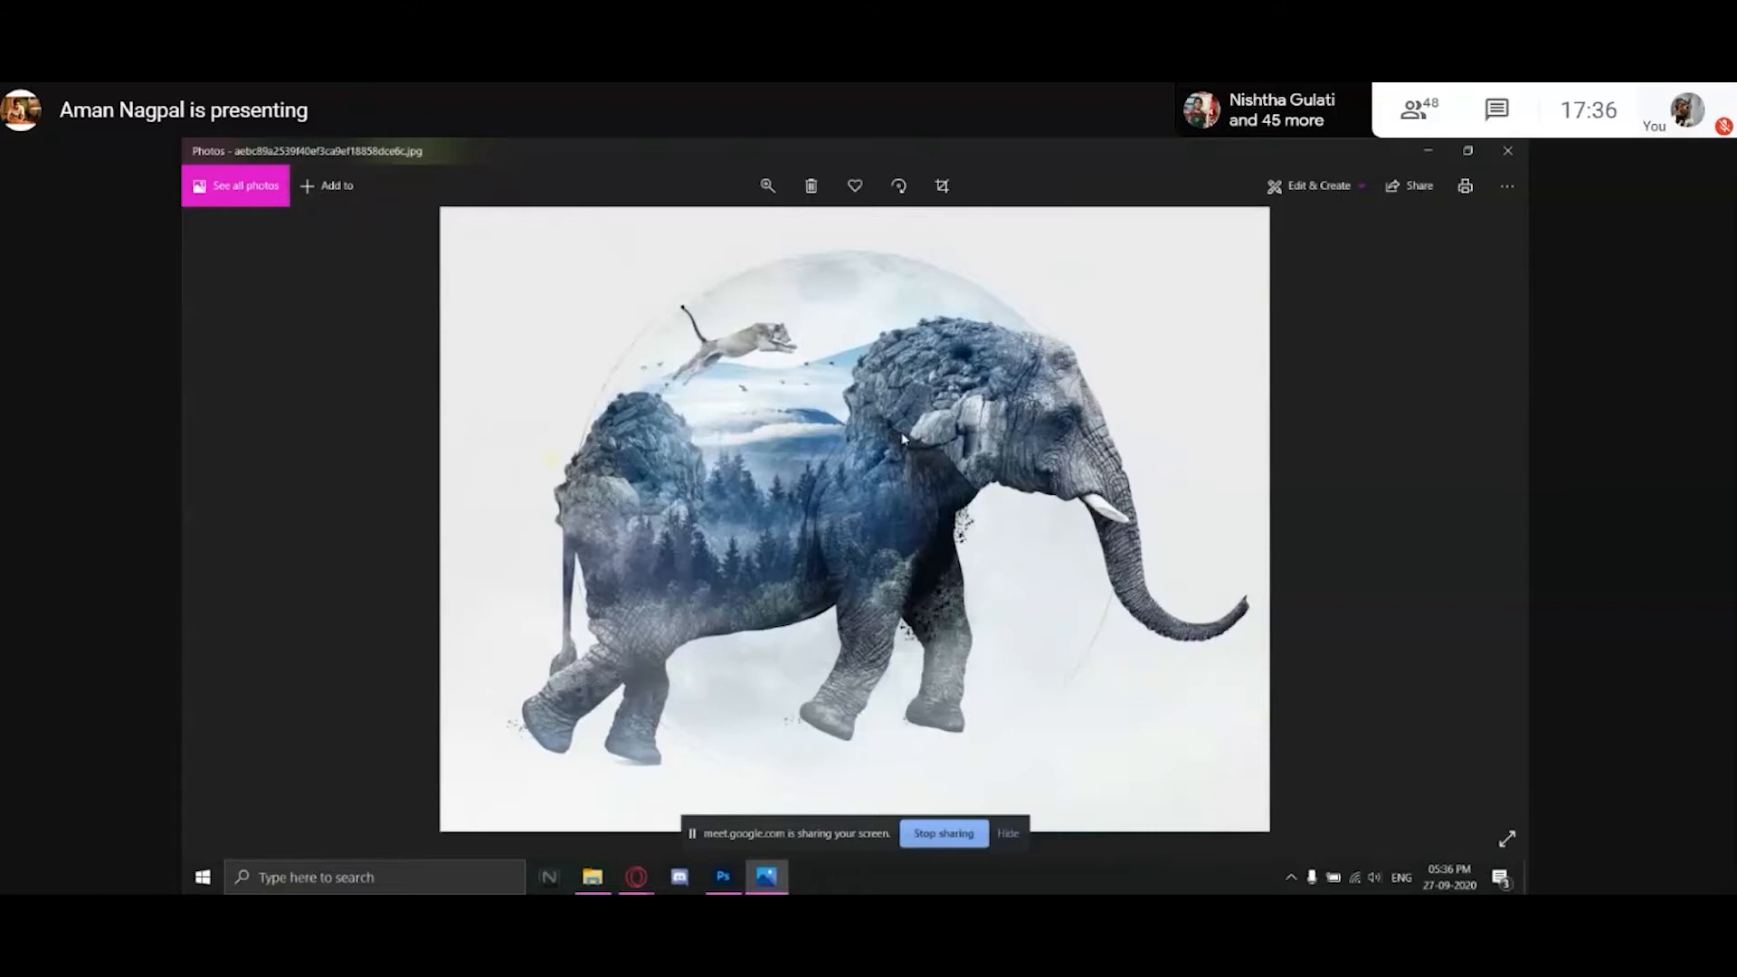
View the fox double-exposure example image, close the image viewer and switch to Photoshop.
key(Right)
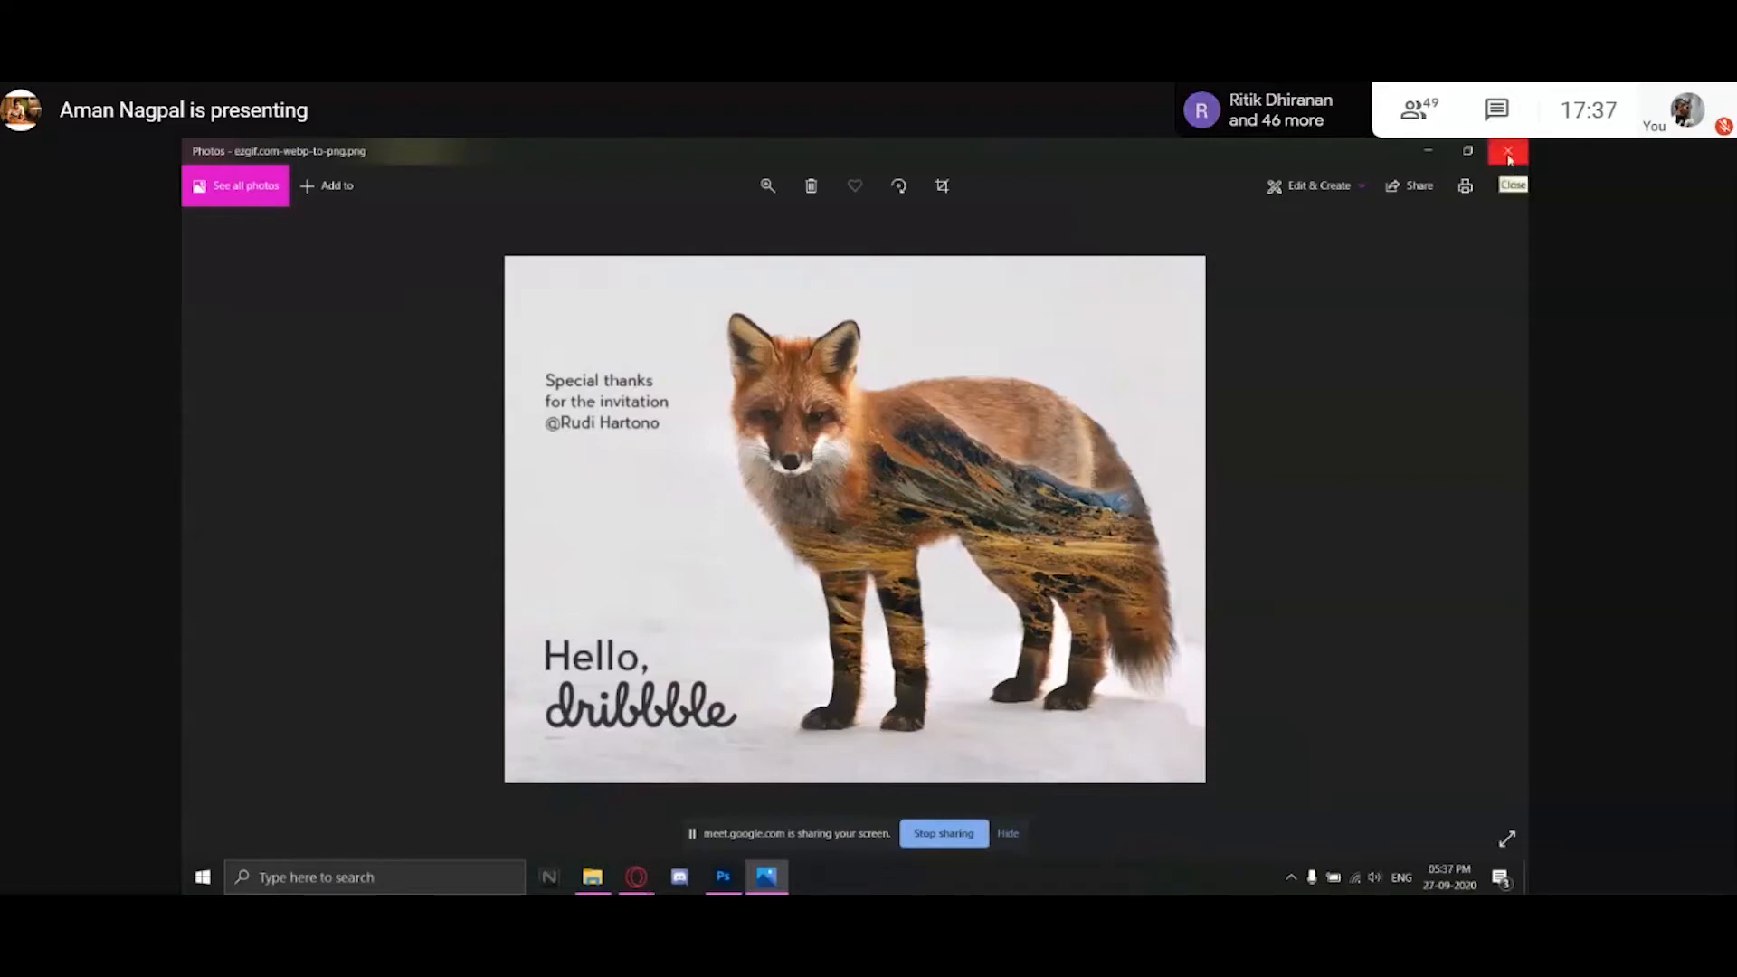
click(877, 593)
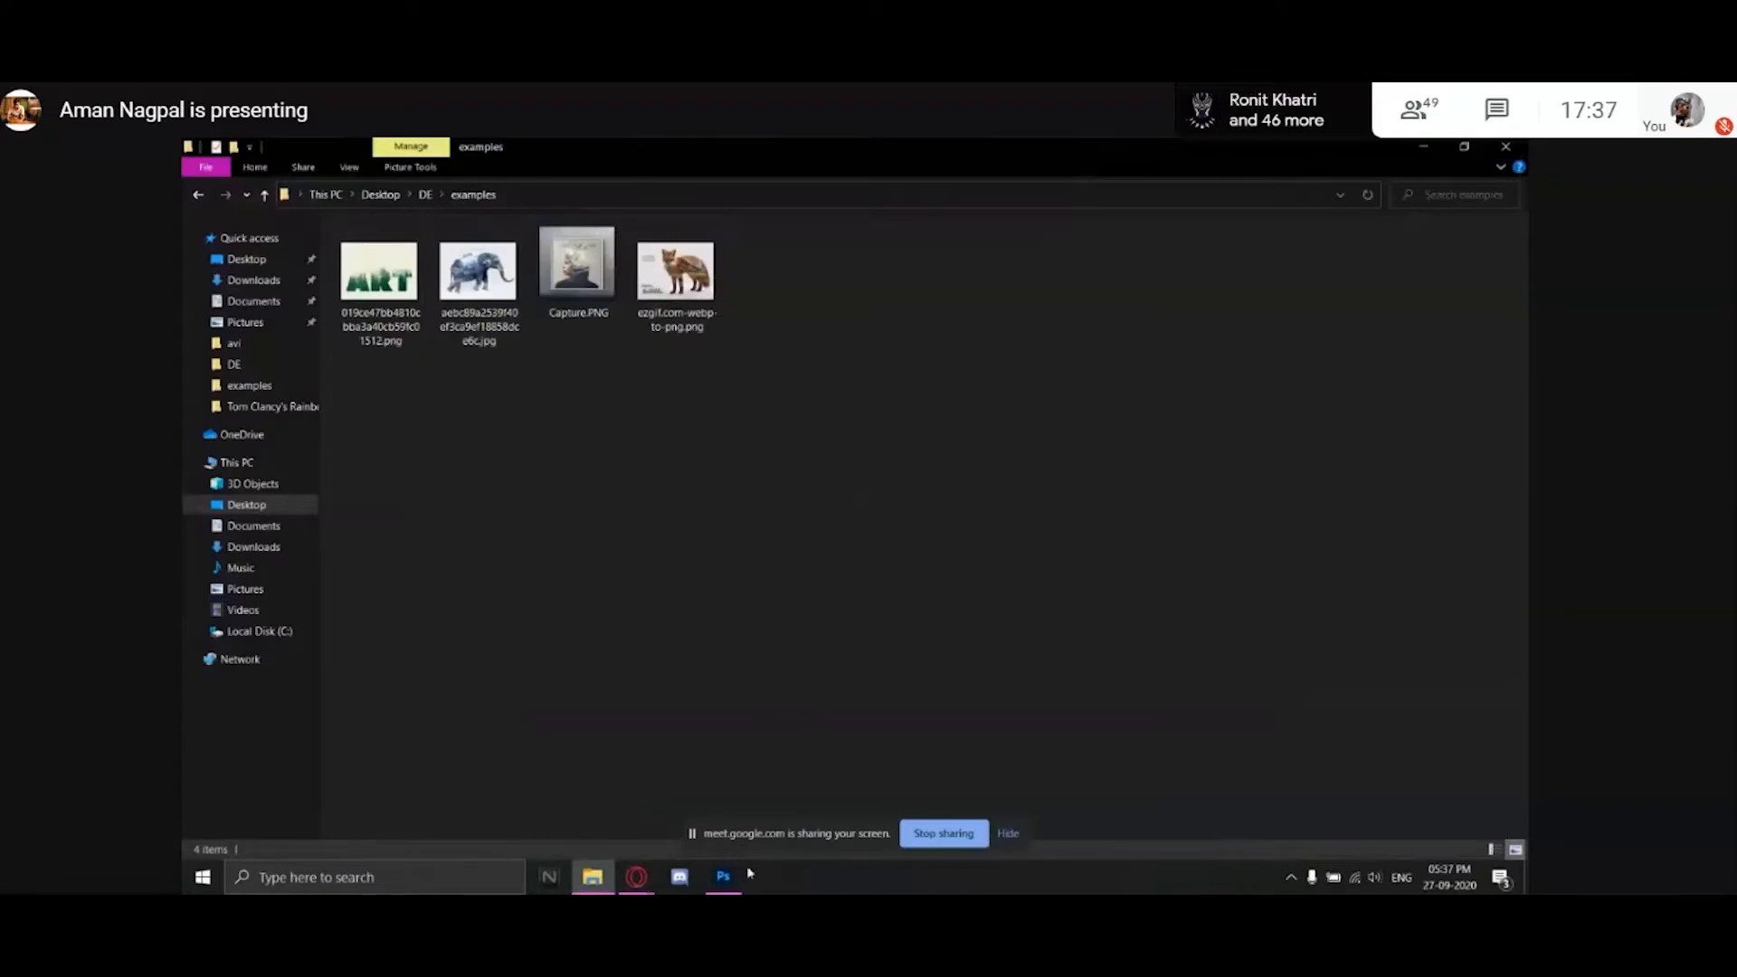
click(724, 876)
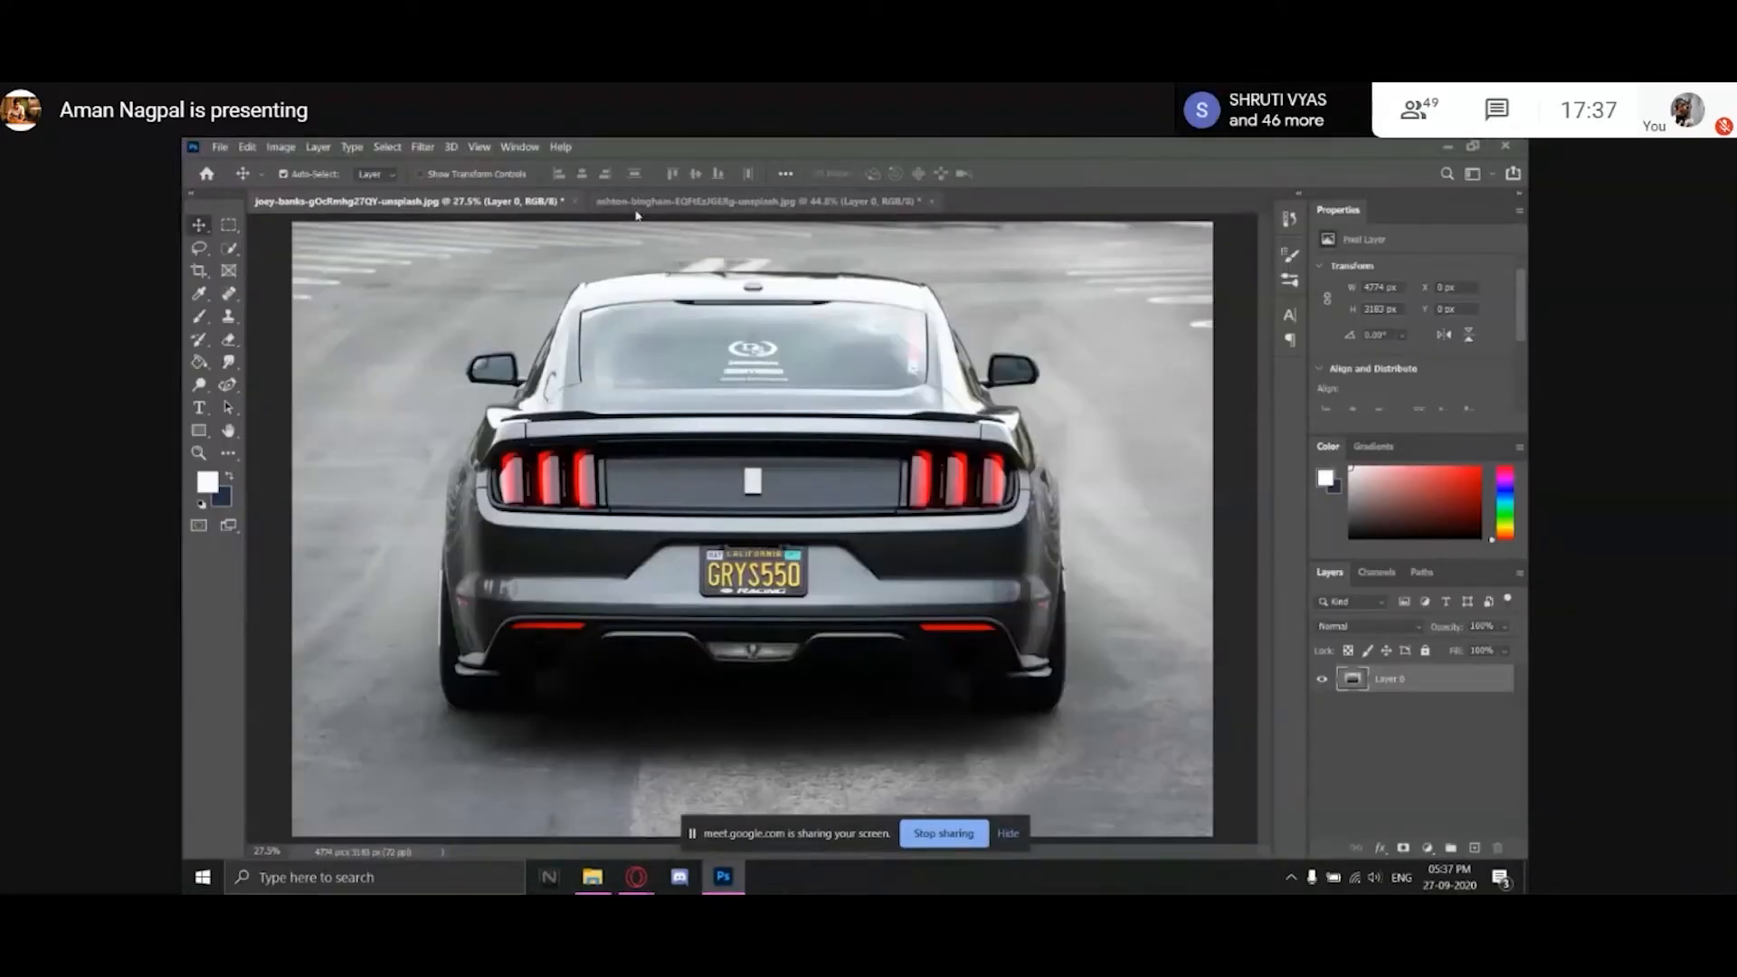
Examine the source photos in both open documents: the bearded man's profile and the rear view of the car.
click(758, 201)
key(z)
drag(724, 422, 886, 414)
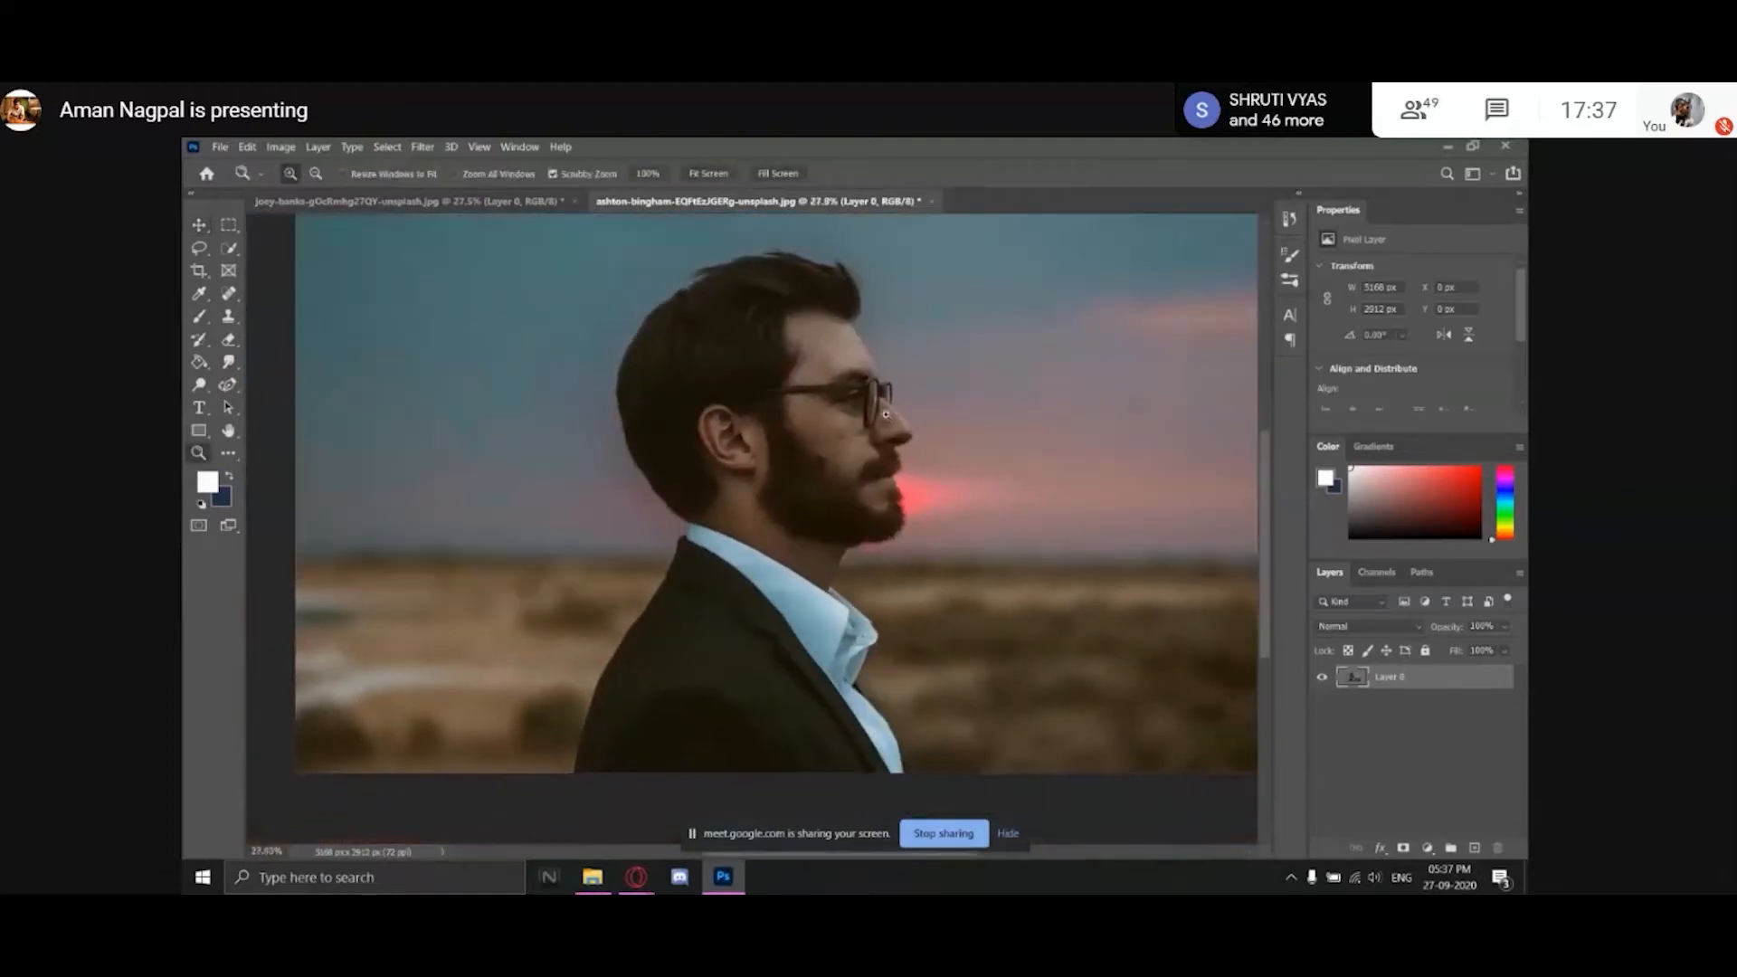
click(523, 202)
drag(710, 264, 606, 349)
drag(819, 408, 851, 383)
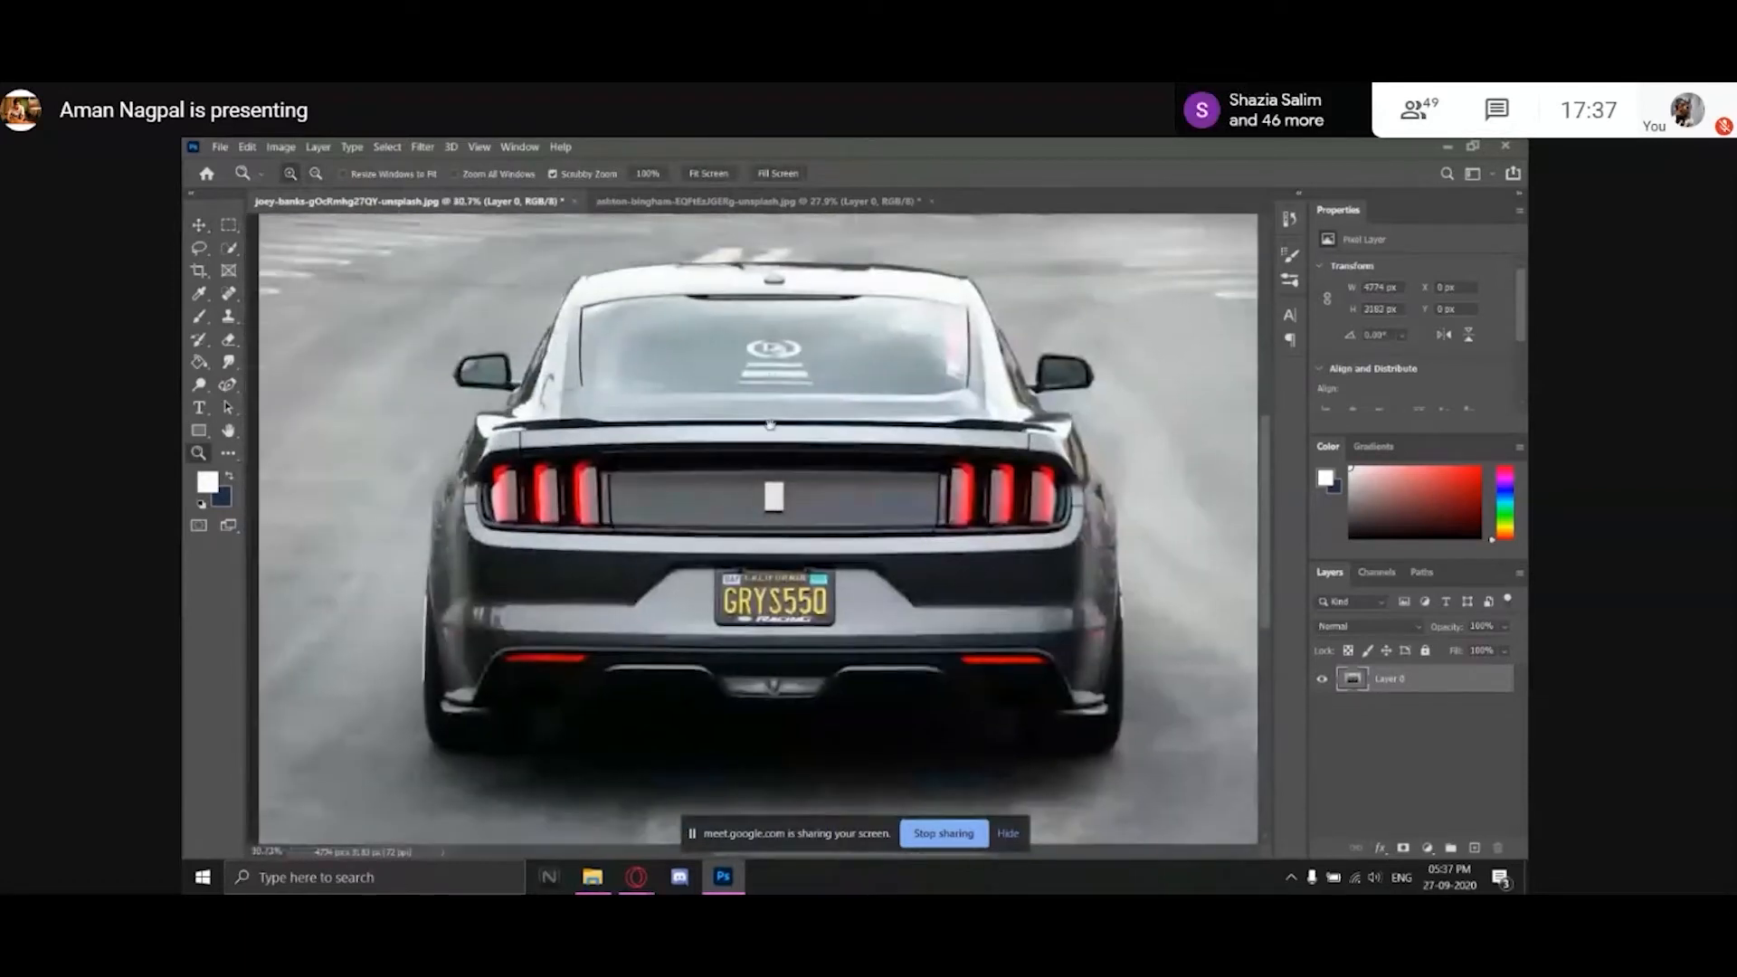
Switch to the examples folder in File Explorer and open Capture.PNG for viewing.
click(591, 876)
click(588, 287)
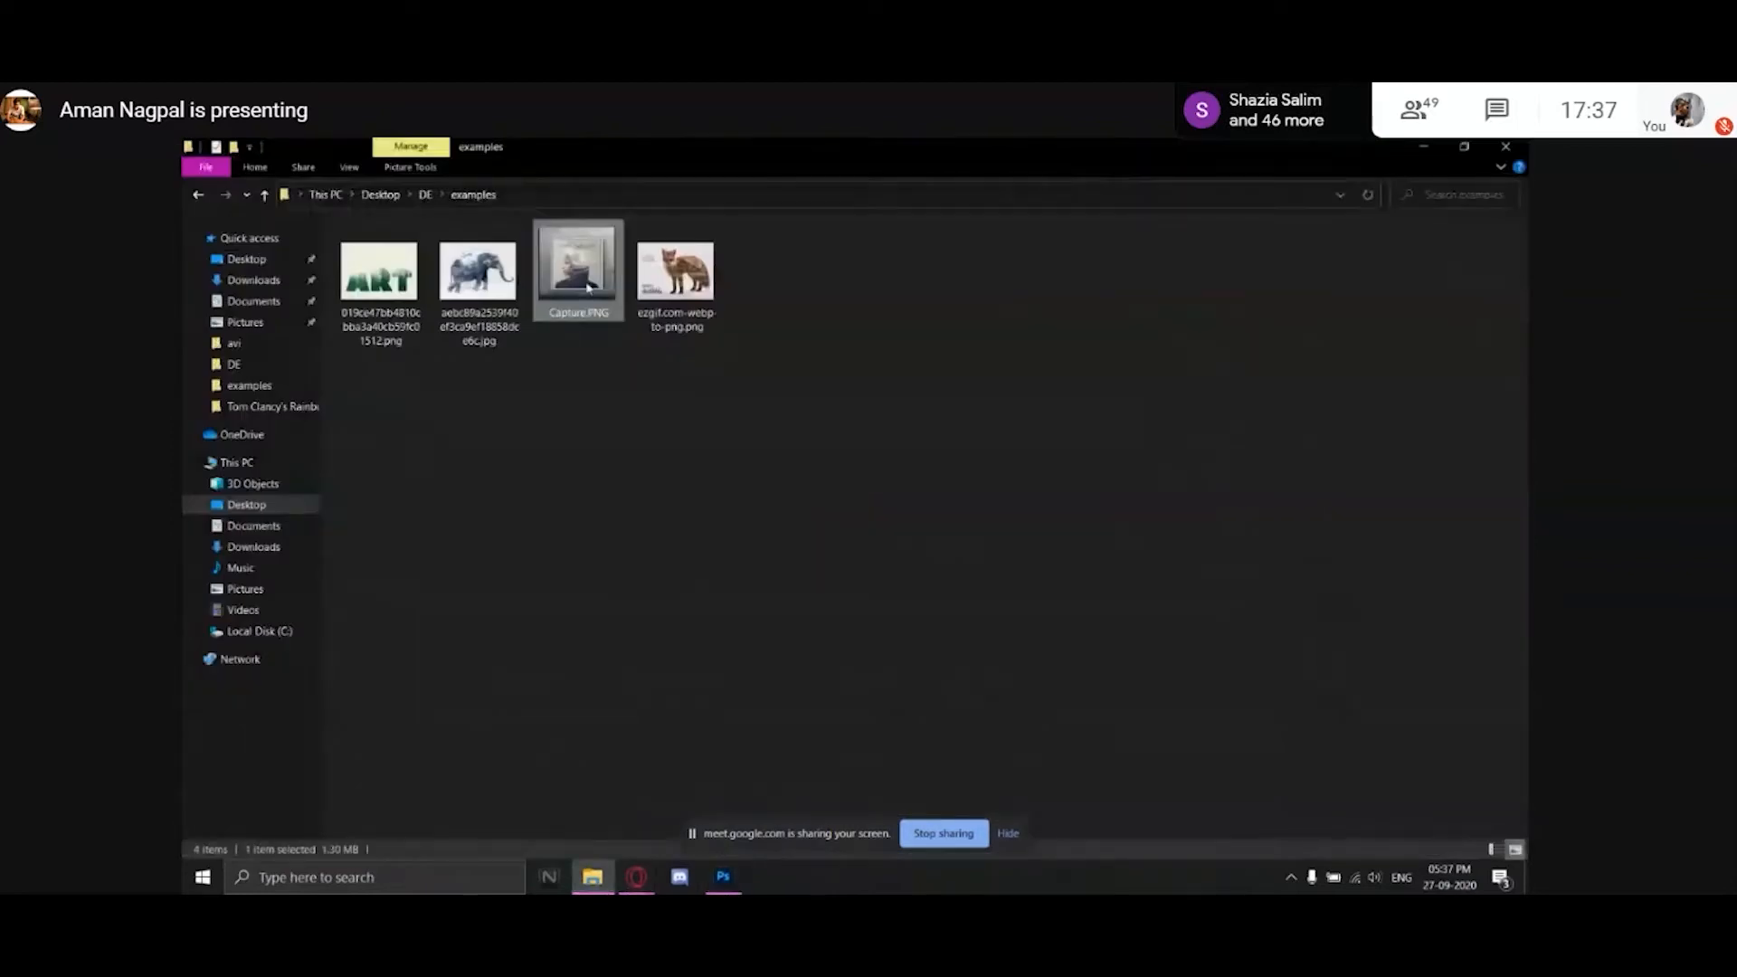
double_click(588, 288)
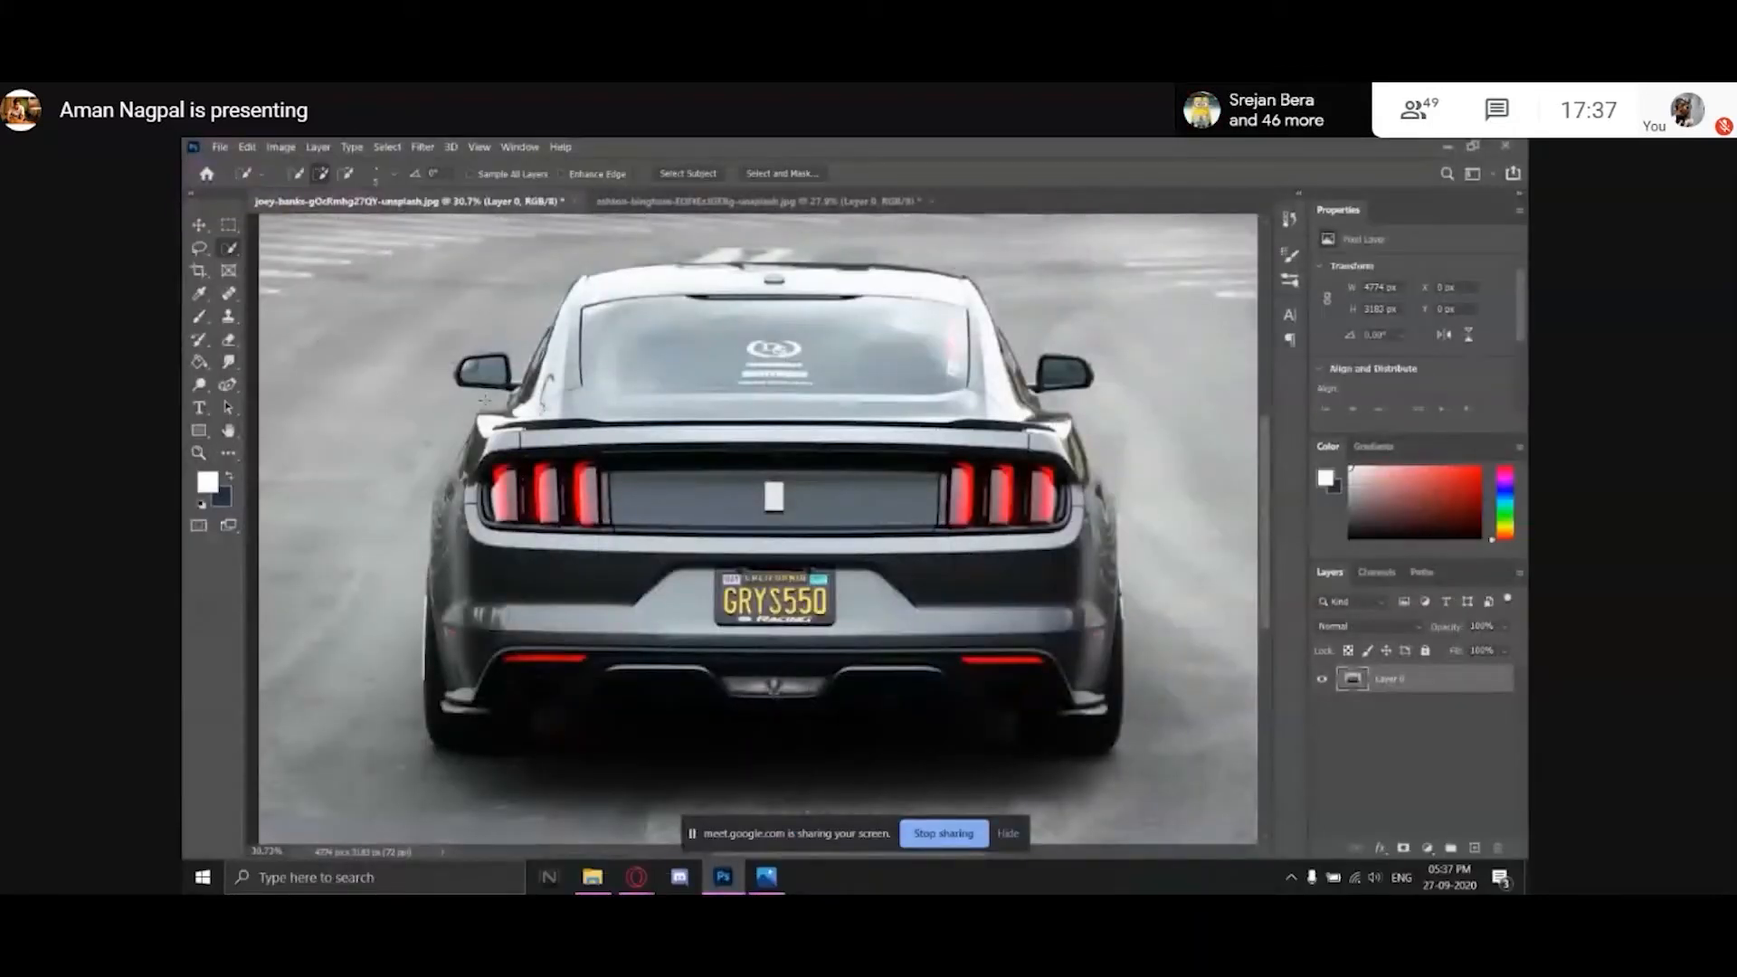
Try to select the car's rear body and side mirror with the Quick Selection tool at 187 px, and deselect.
right_click(229, 248)
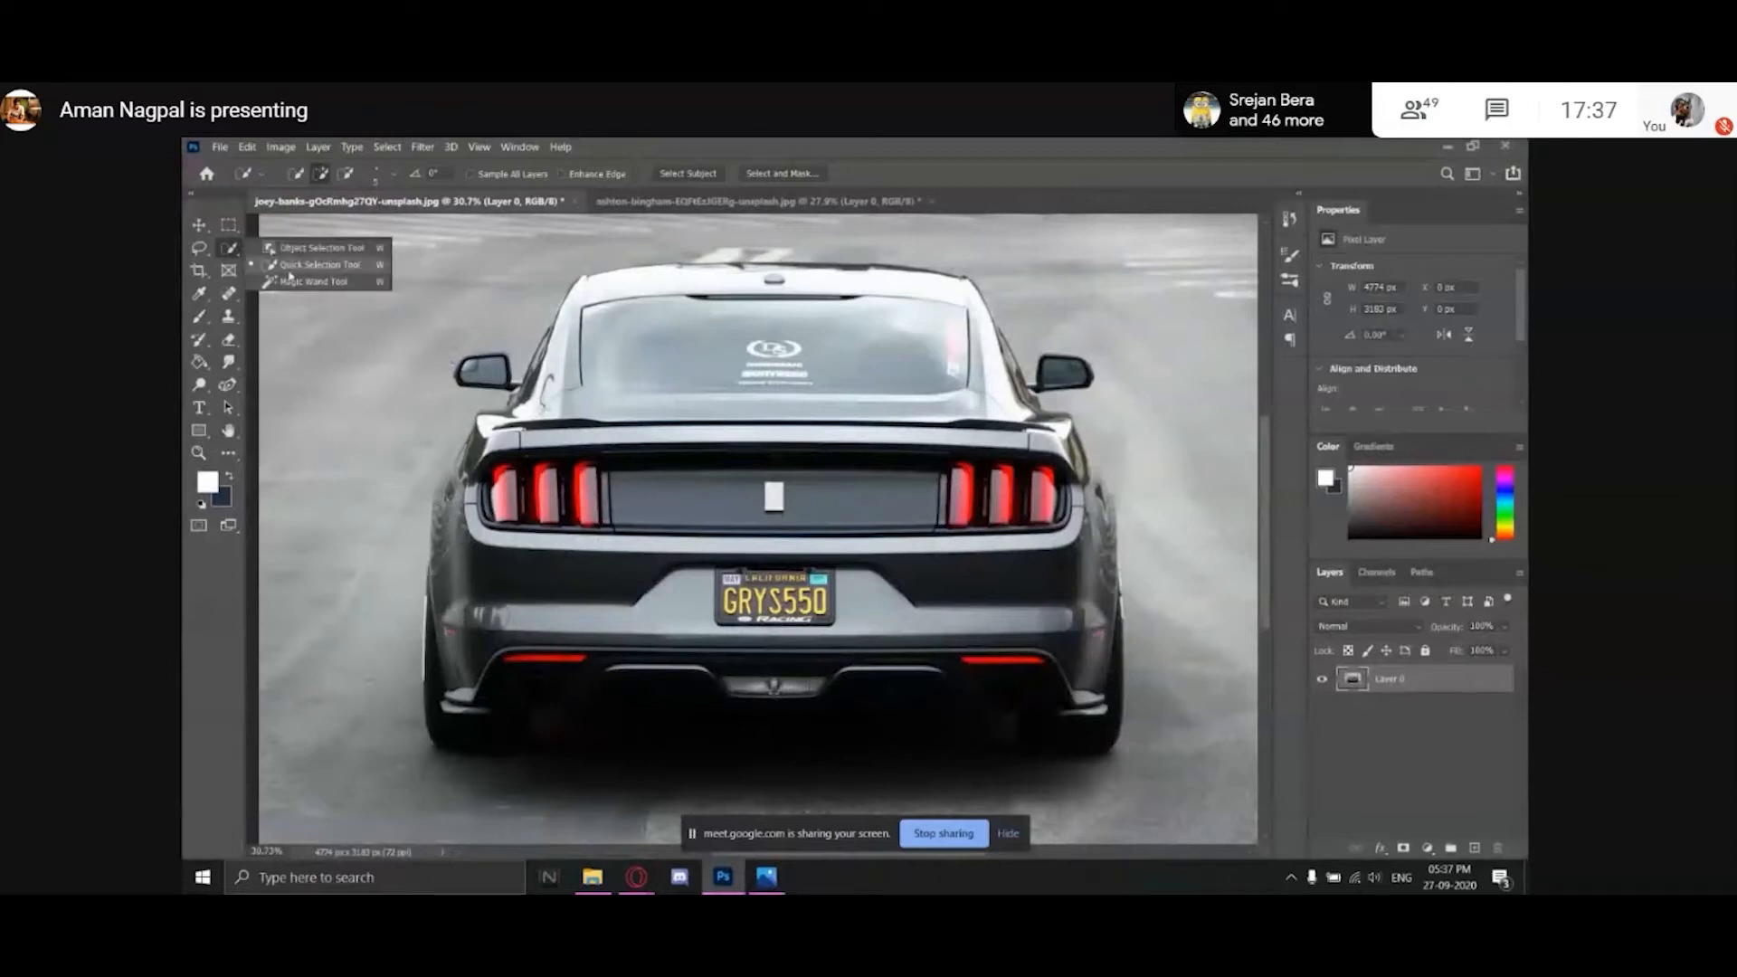
click(293, 268)
drag(514, 349, 534, 360)
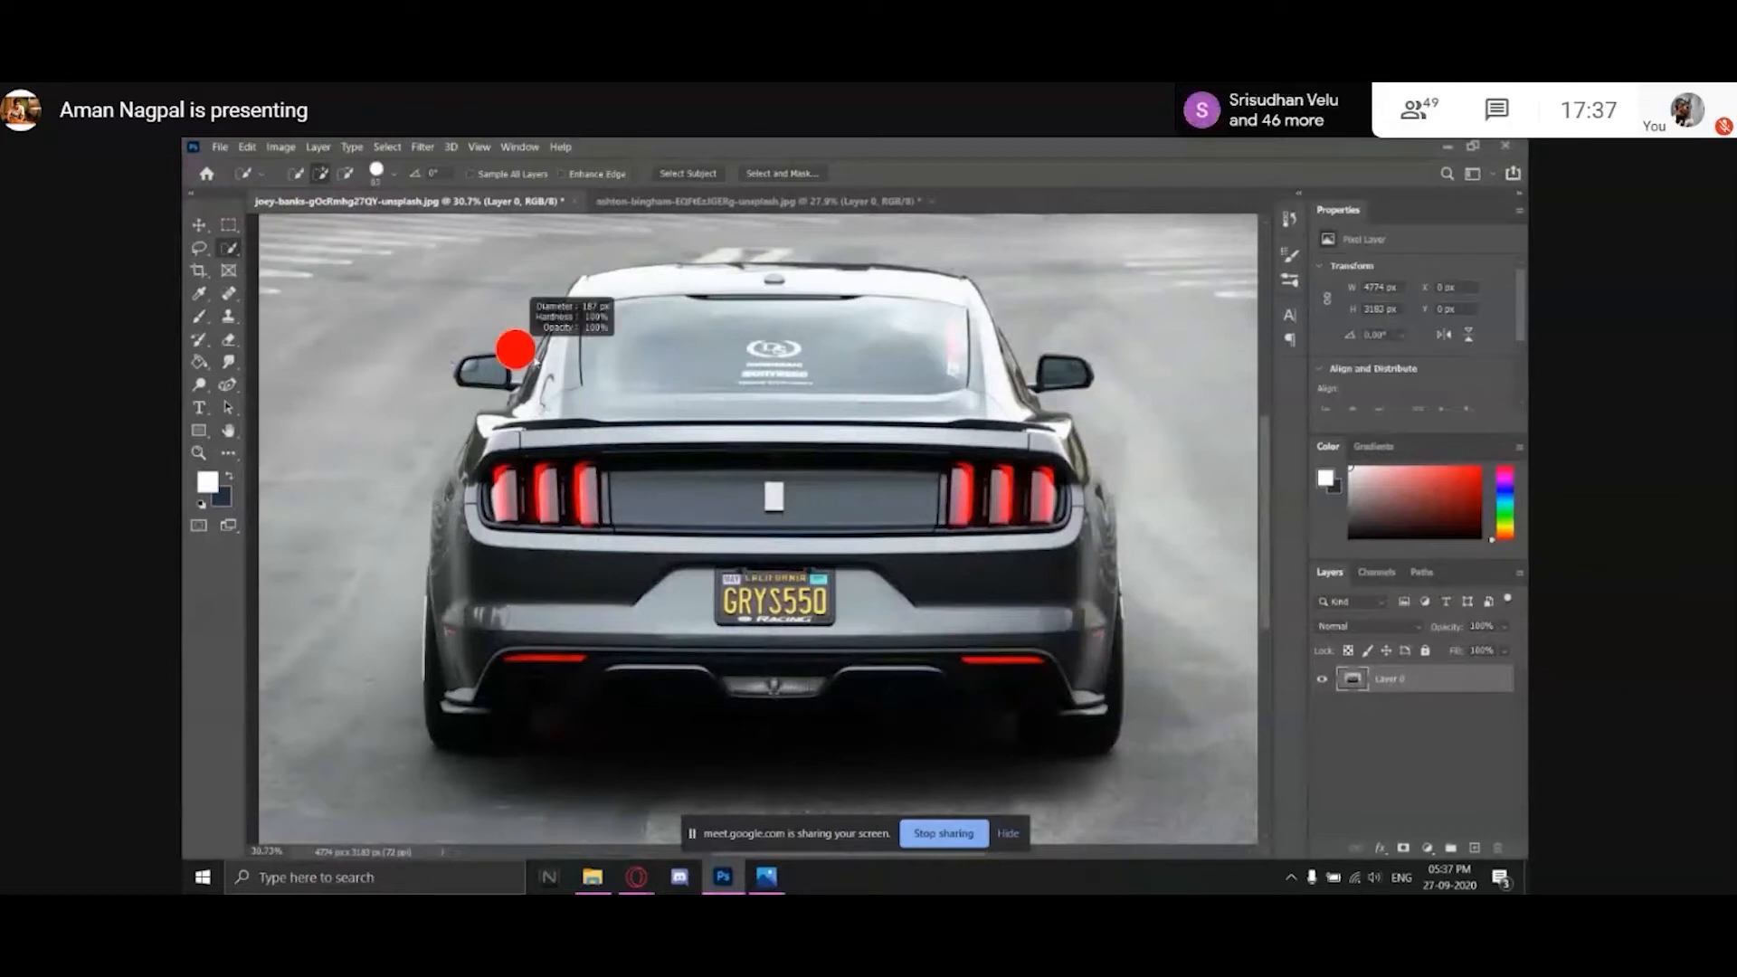
mouse_move(694, 461)
mouse_down()
mouse_move(573, 467)
mouse_move(558, 562)
mouse_move(448, 728)
mouse_move(1040, 706)
mouse_move(977, 579)
mouse_move(759, 588)
mouse_move(810, 461)
mouse_up()
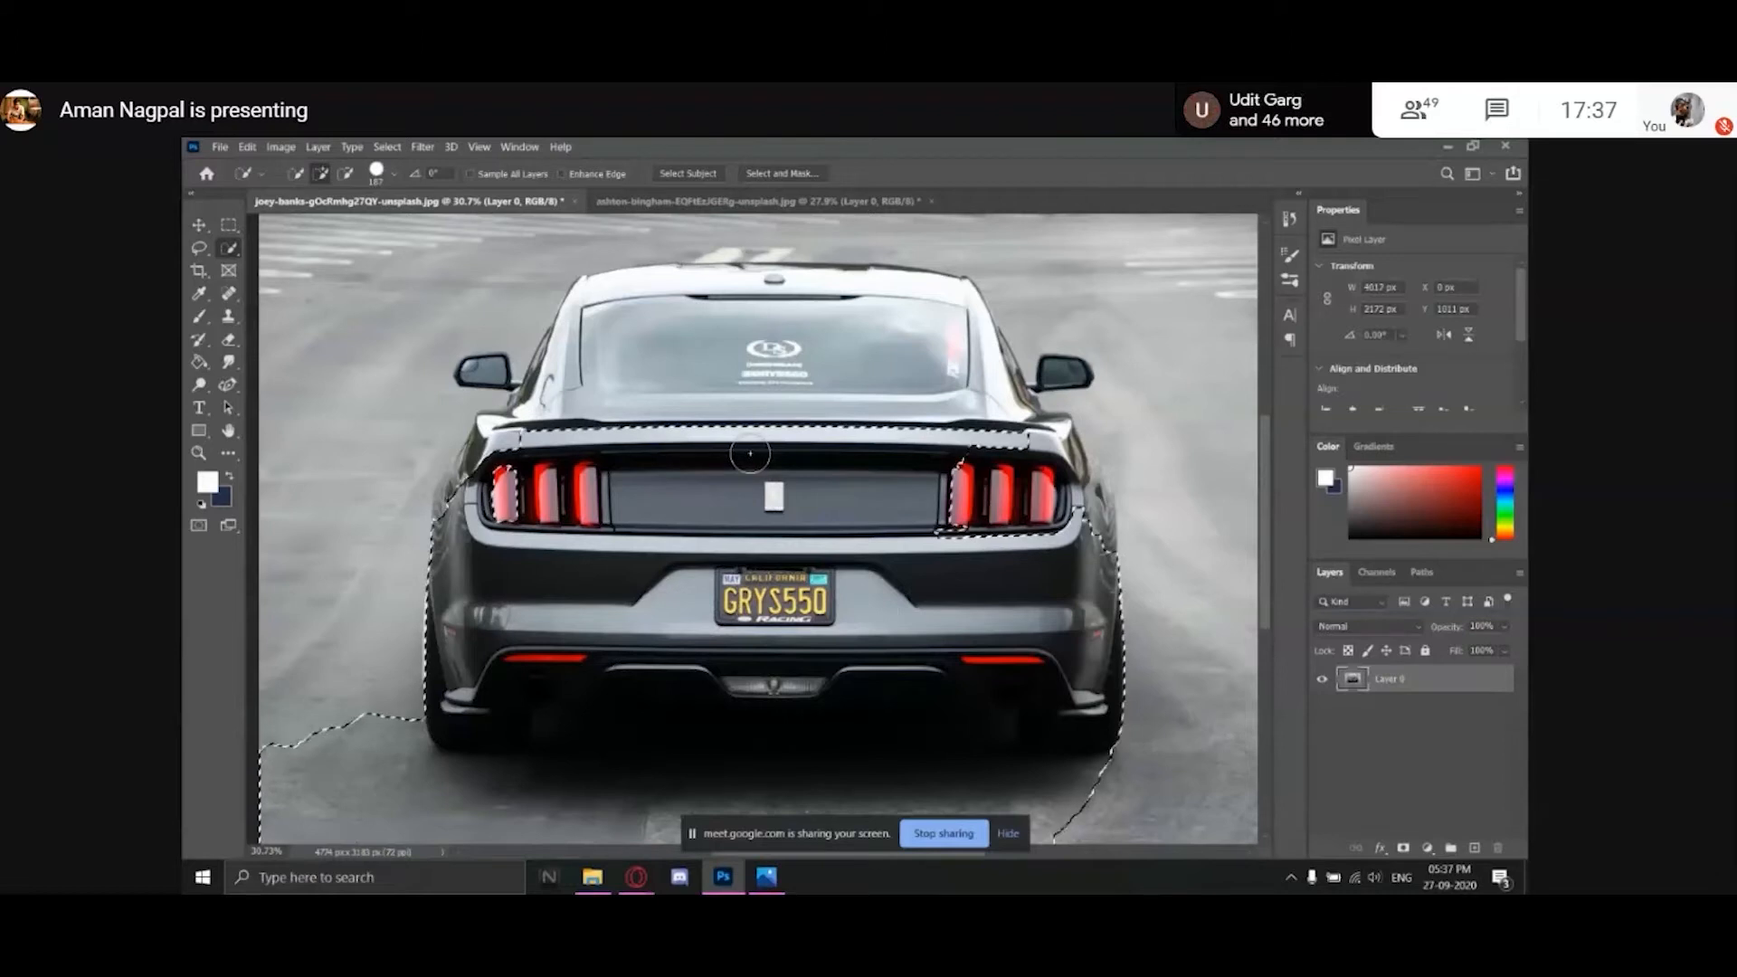
drag(961, 497, 1038, 510)
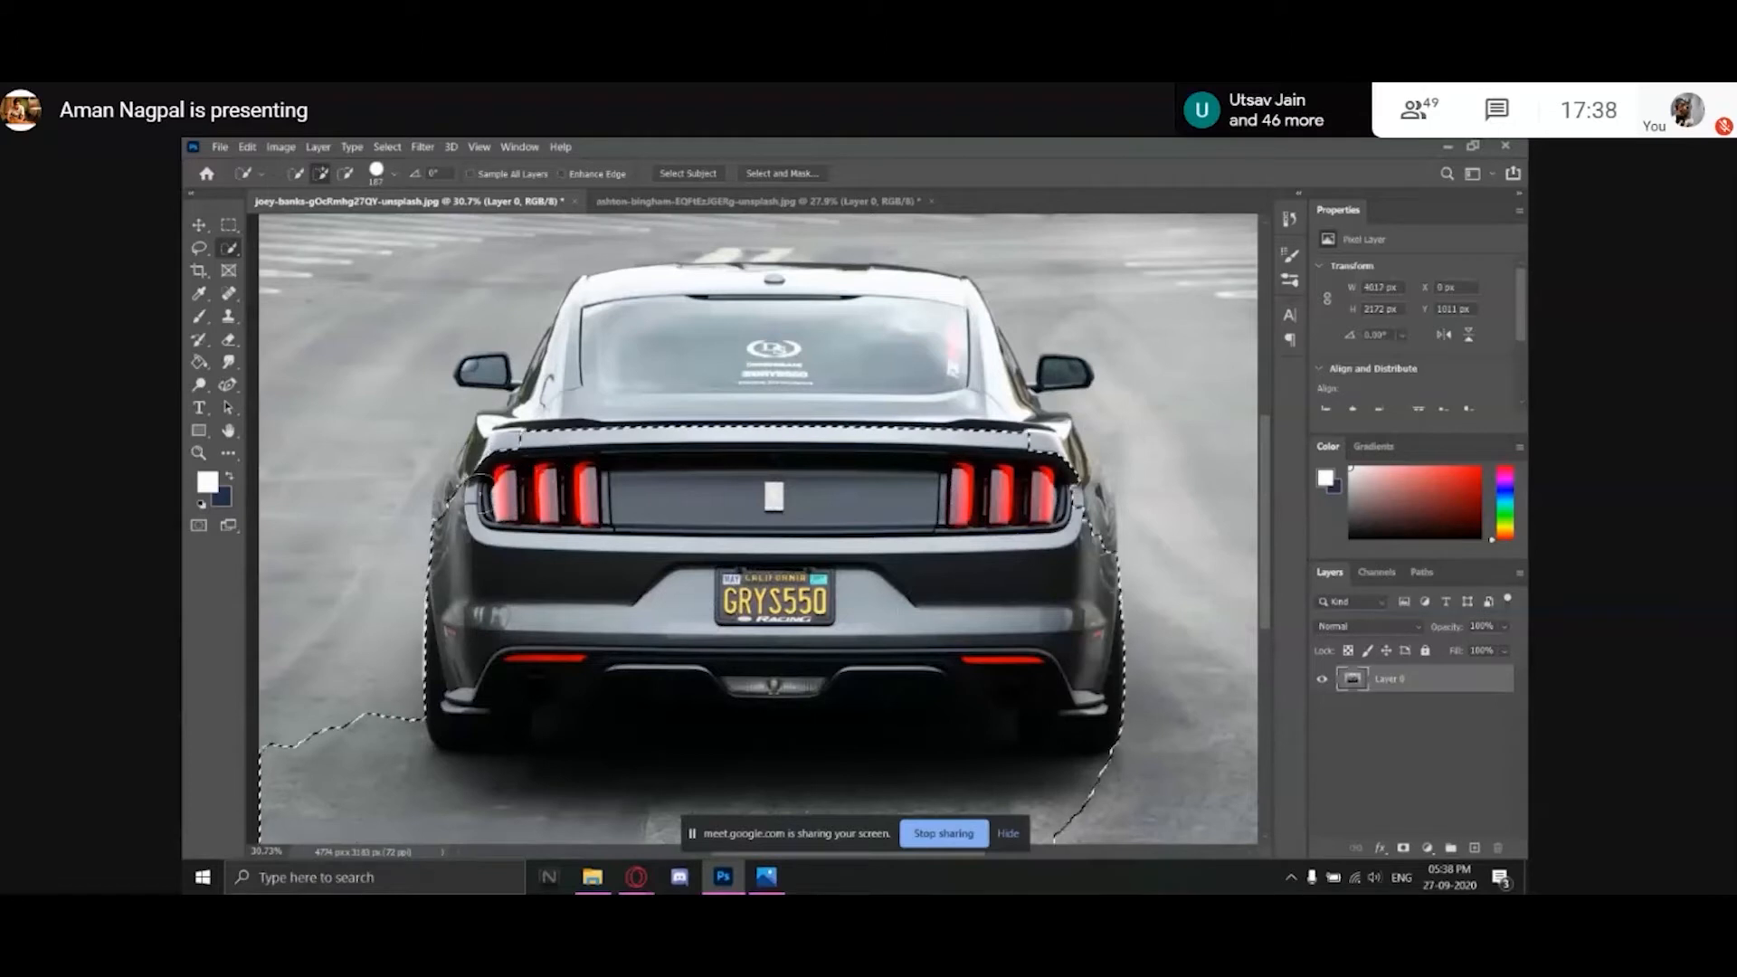
mouse_move(481, 470)
mouse_down()
mouse_move(539, 418)
mouse_move(487, 372)
mouse_up()
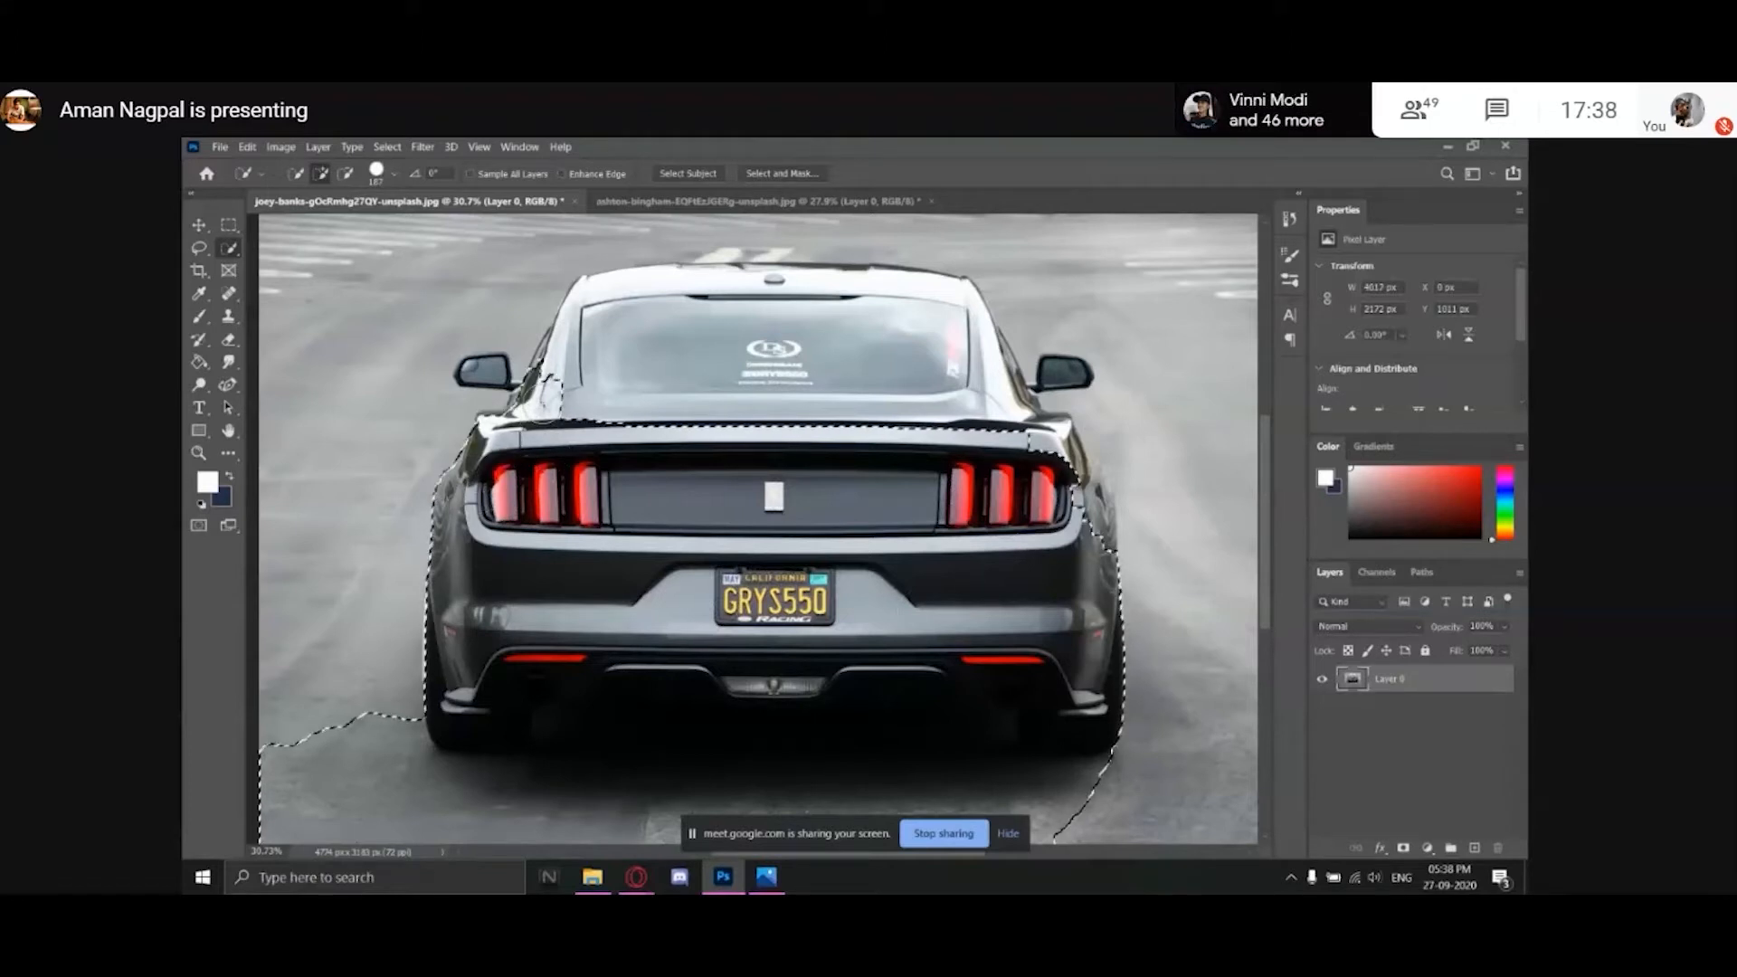
click(489, 382)
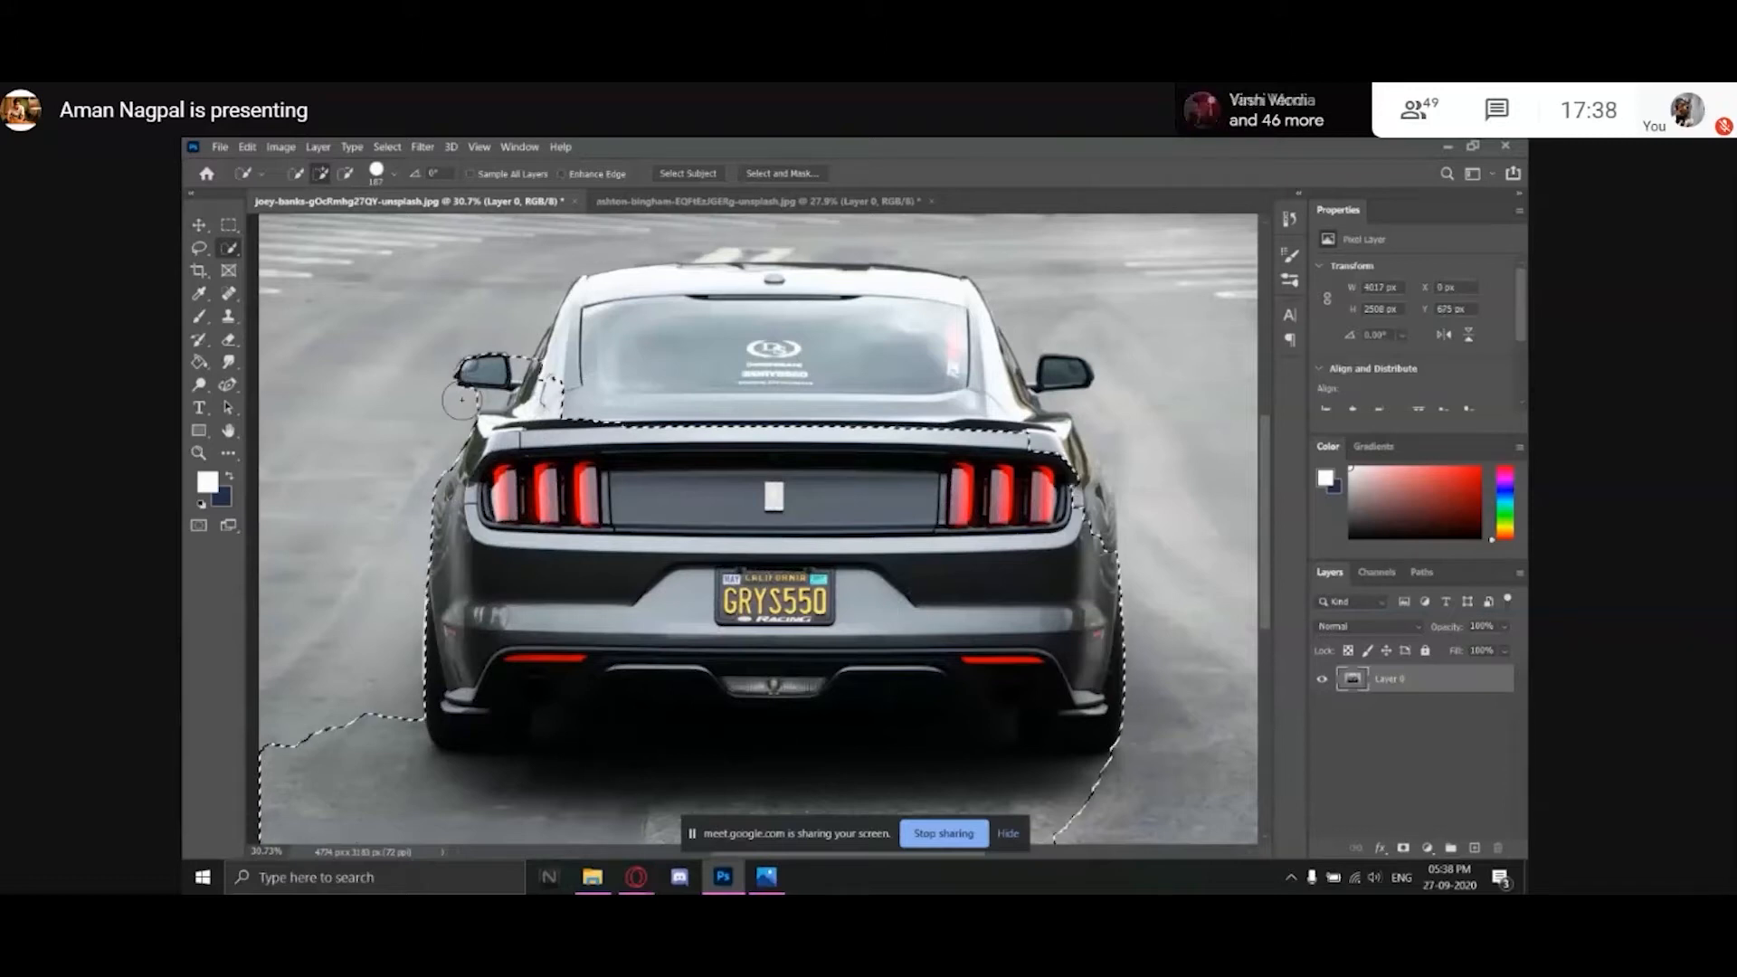
key(ctrl+d)
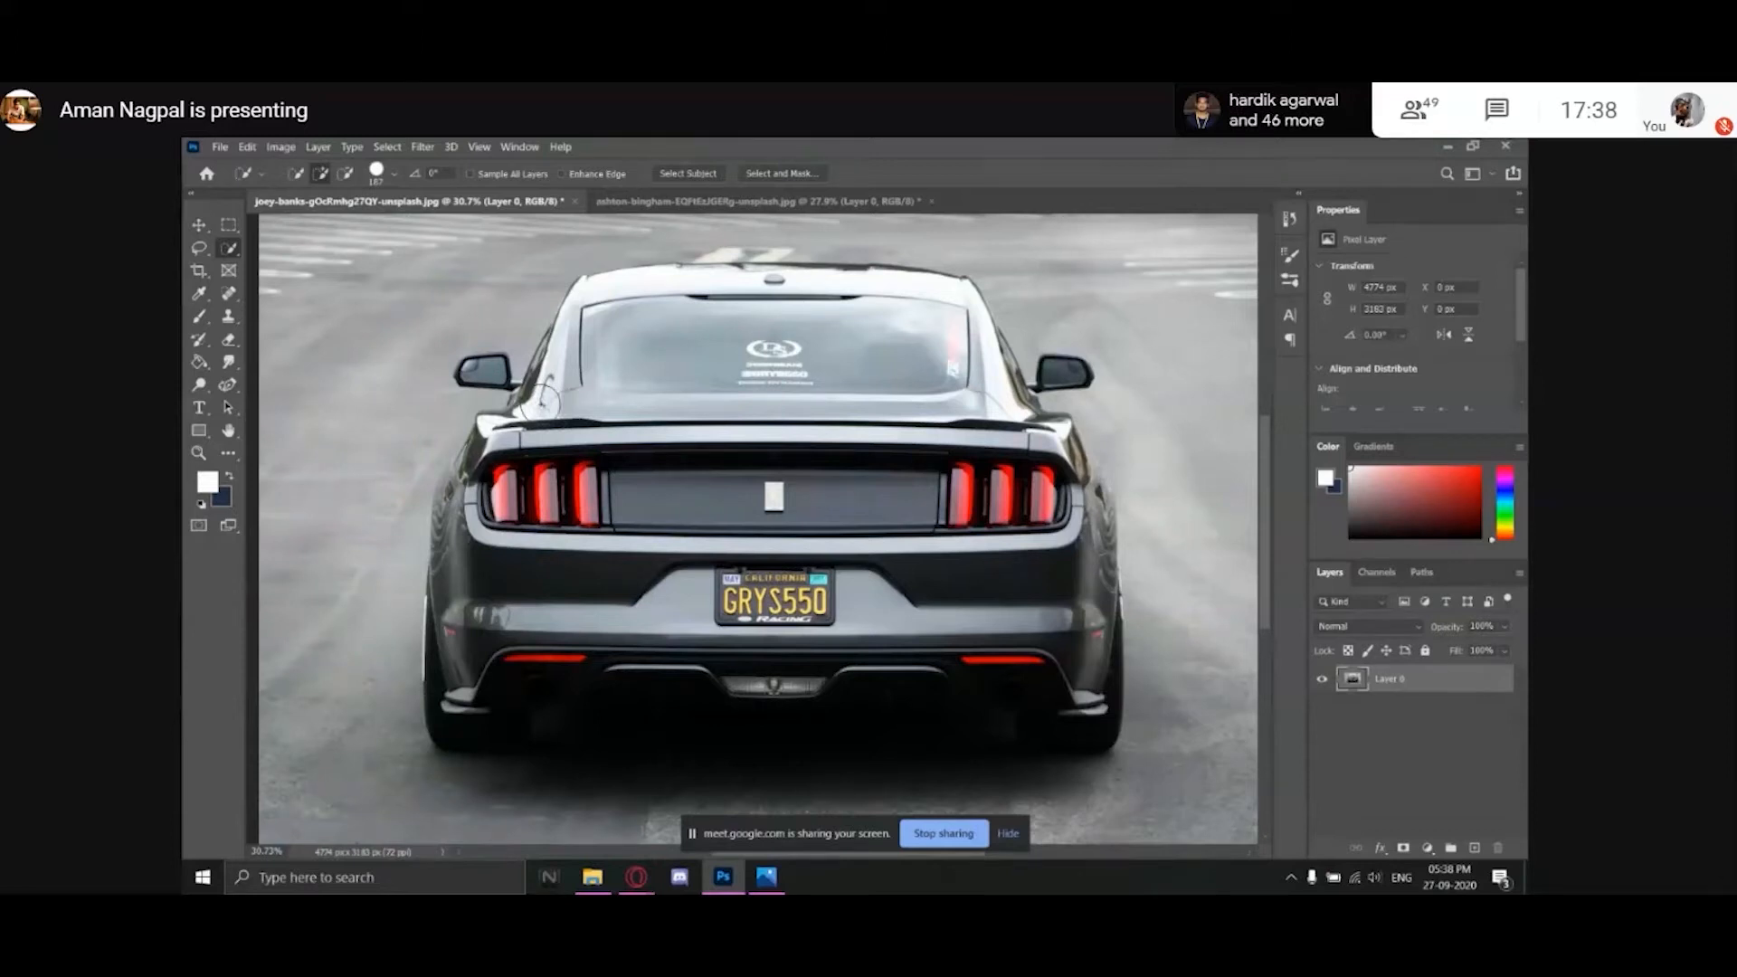
Draw a short two-point test path on the white roof near its left corner with the Curvature Pen tool.
key(z)
drag(586, 310, 605, 312)
key(p)
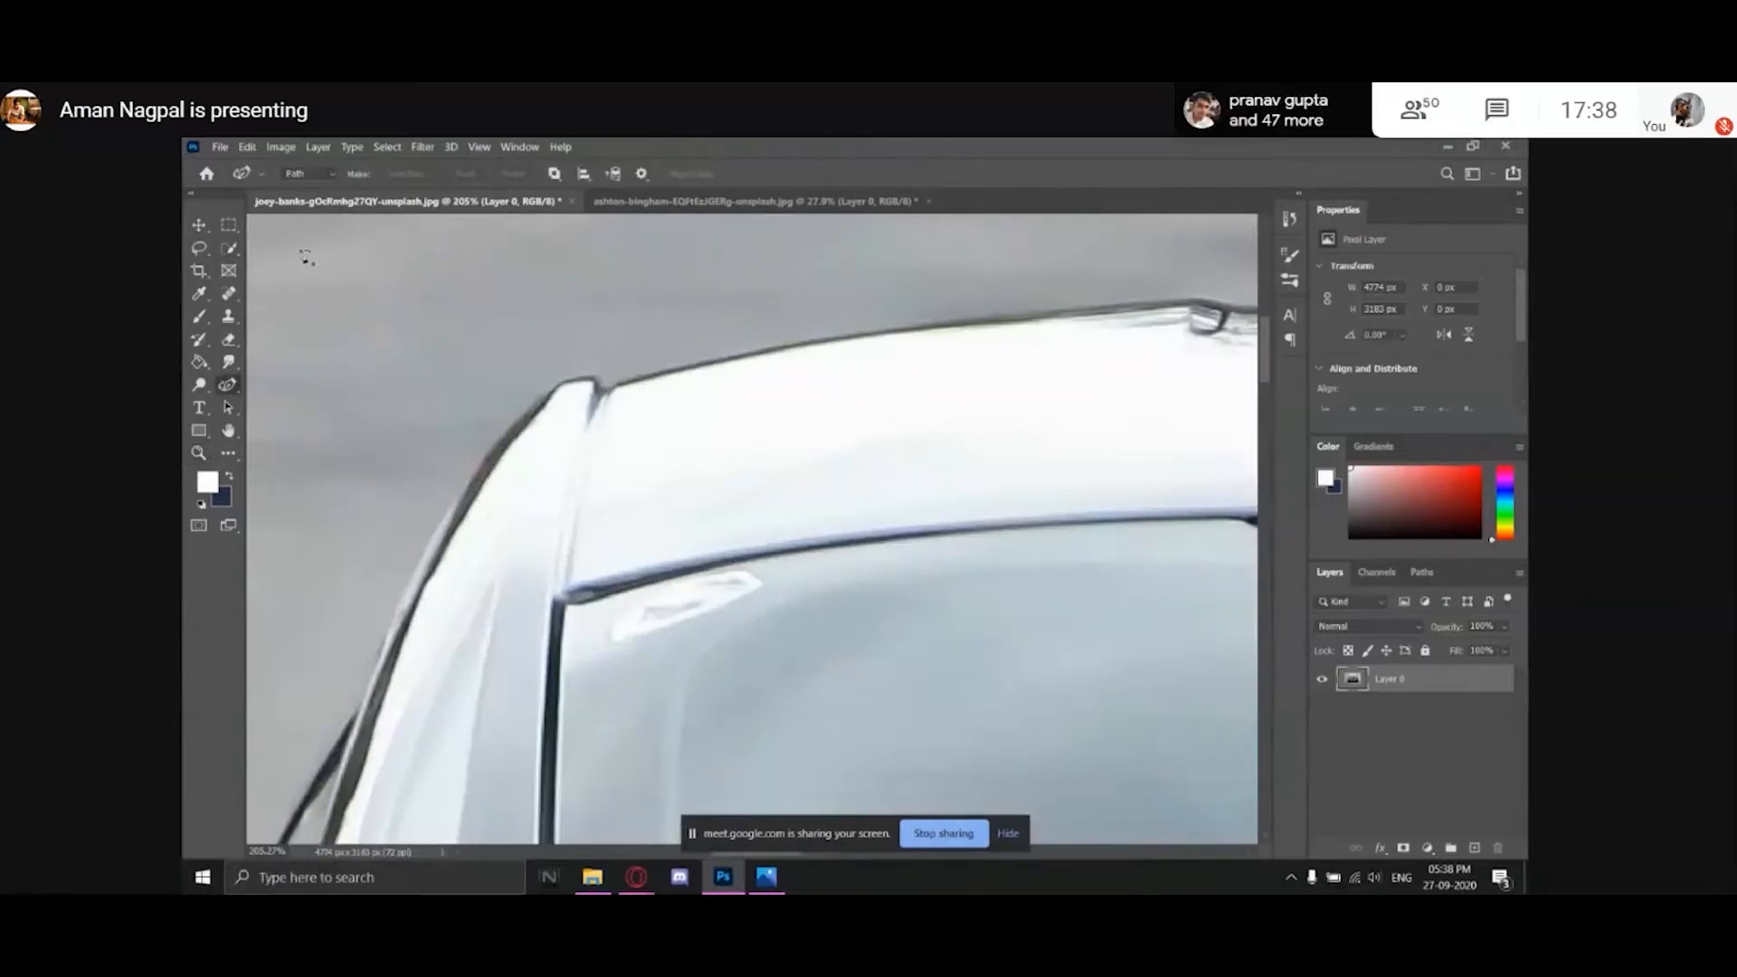
right_click(228, 385)
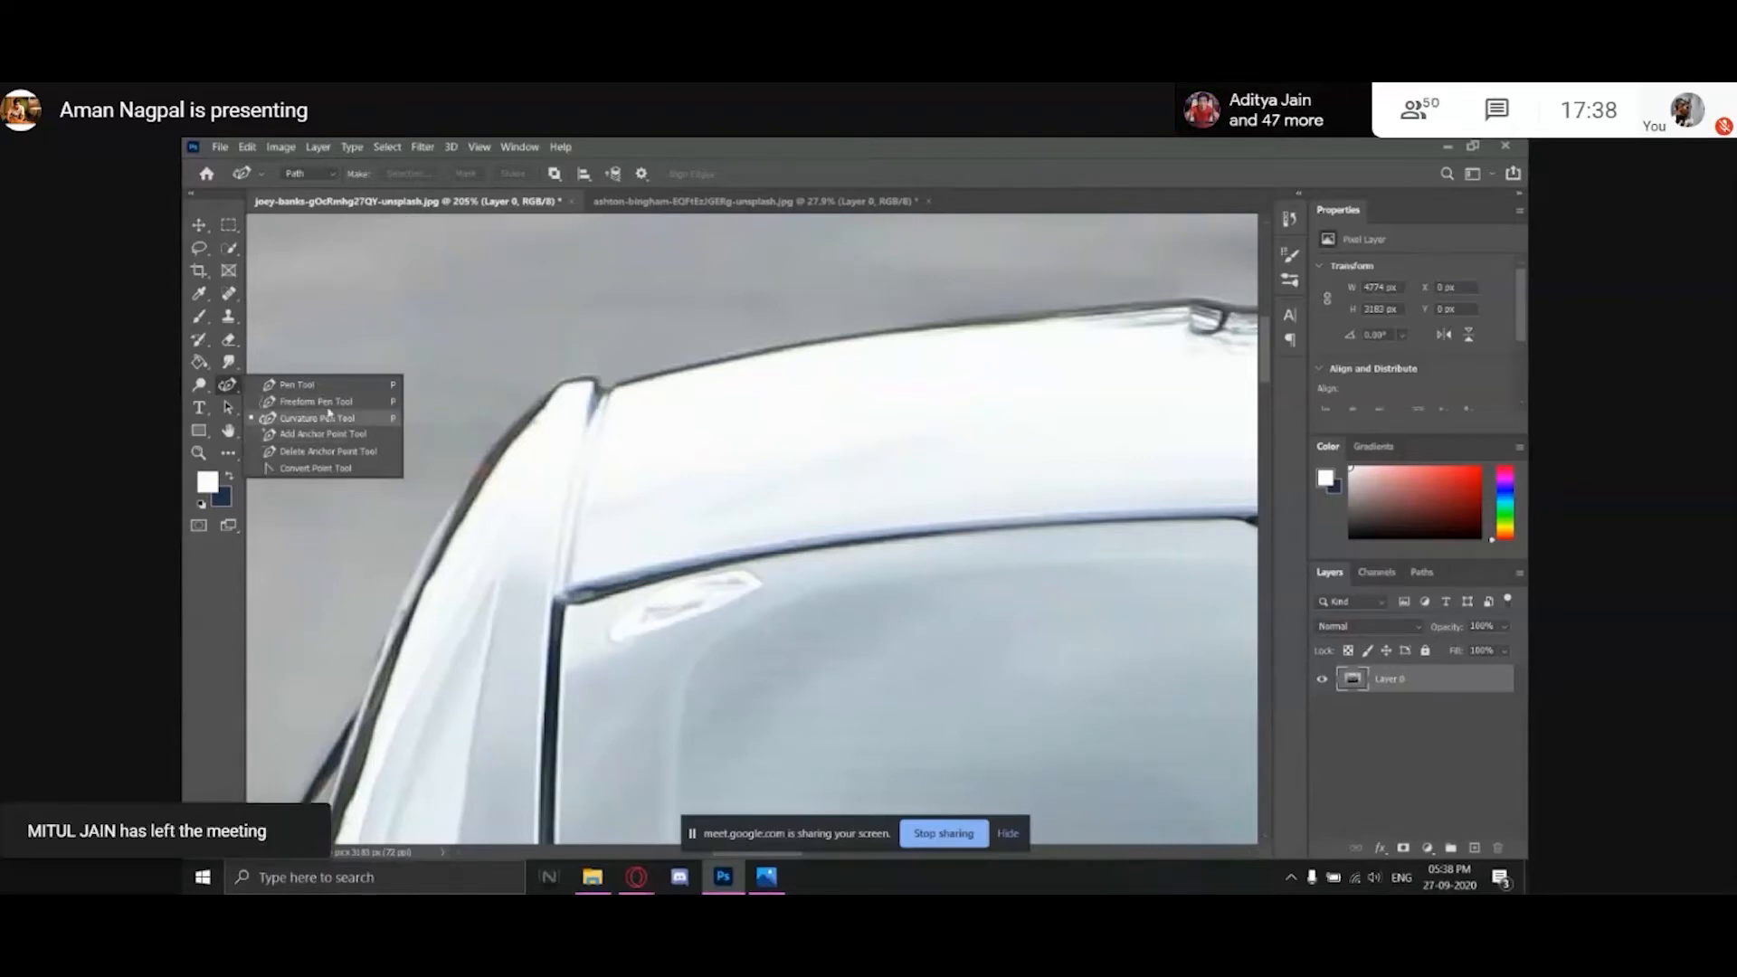
click(348, 435)
click(229, 384)
click(299, 416)
click(638, 439)
click(749, 417)
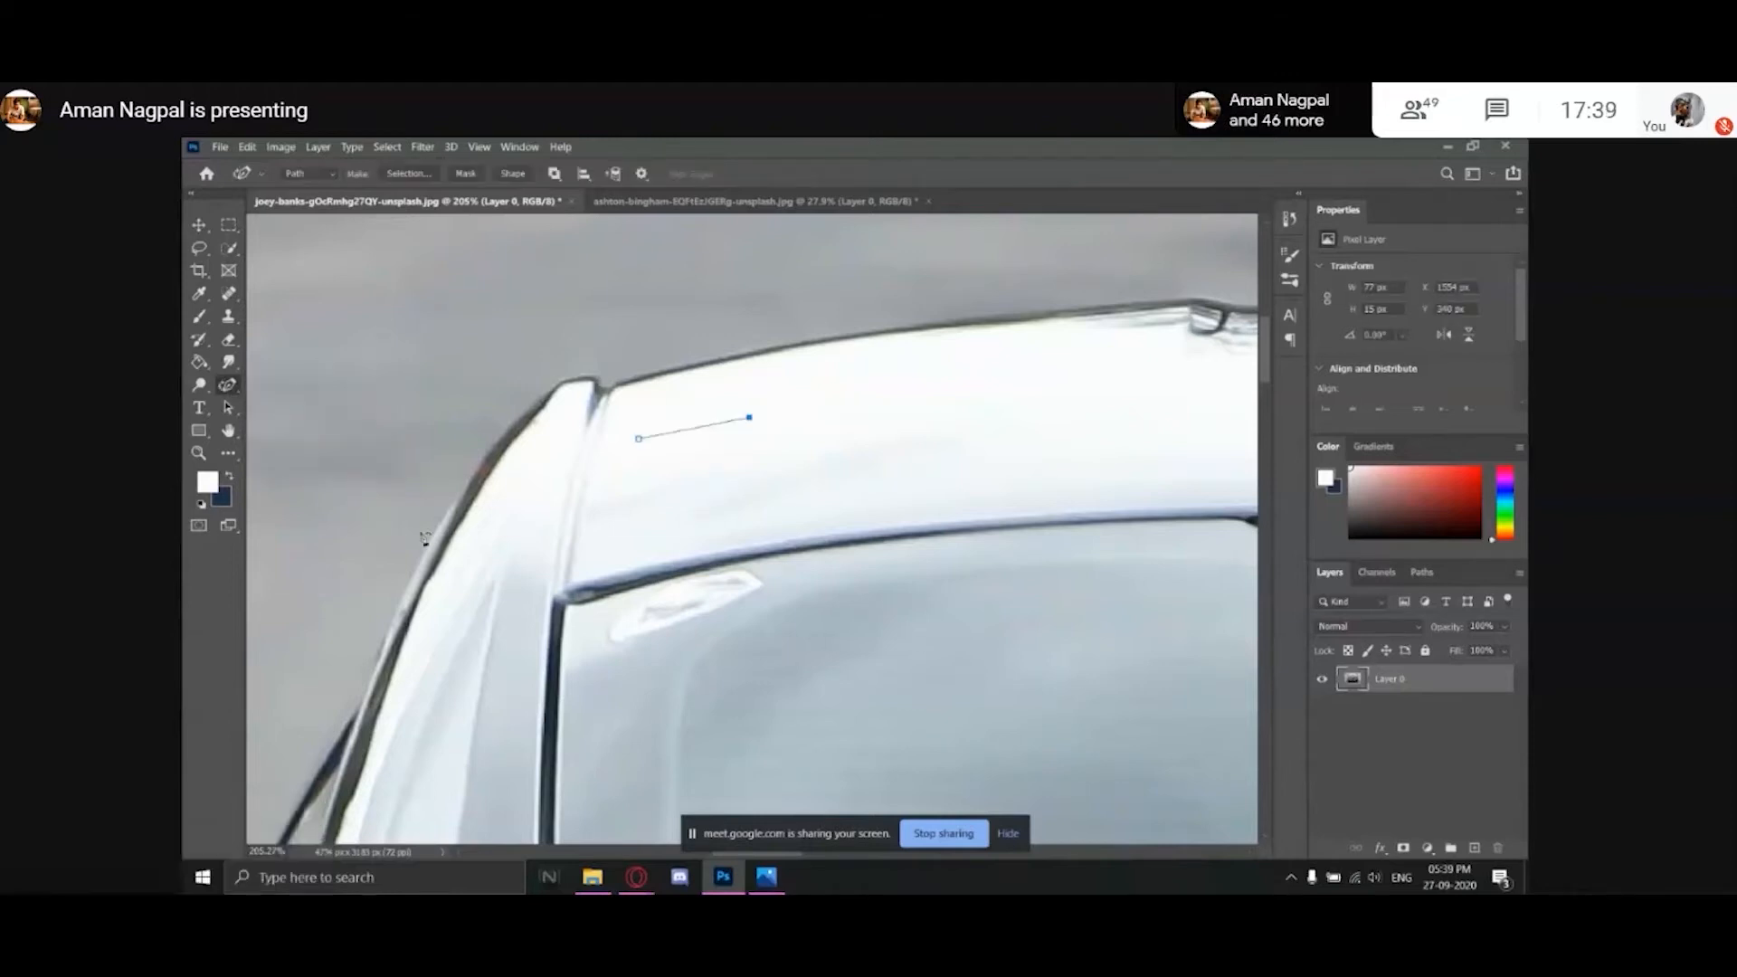
Try the Add Anchor Point tool at the middle of the short test path on the roof.
right_click(229, 384)
click(349, 435)
click(698, 431)
drag(698, 436, 696, 432)
Undo the two-point test path and the anchor point added to it.
key(ctrl+z)
key(ctrl+z)
key(ctrl+z)
key(ctrl+z)
key(ctrl+z)
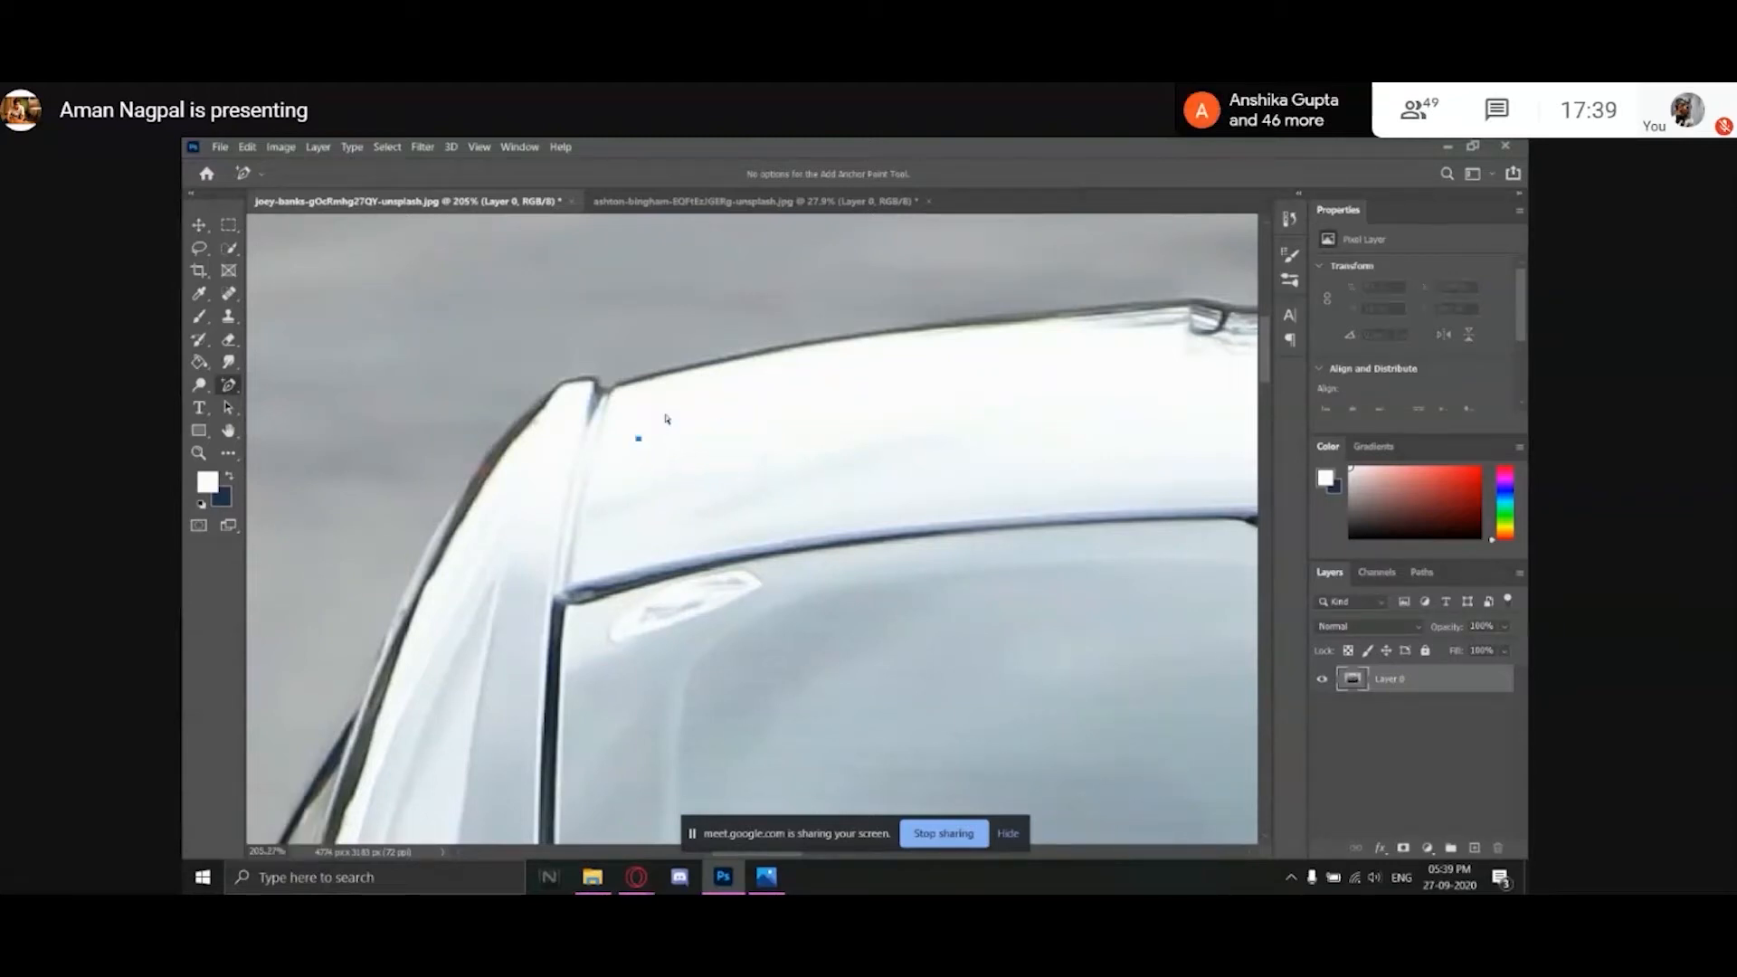
Draw an open, hook-shaped test path with five points on the roof with the Curvature Pen tool.
right_click(228, 391)
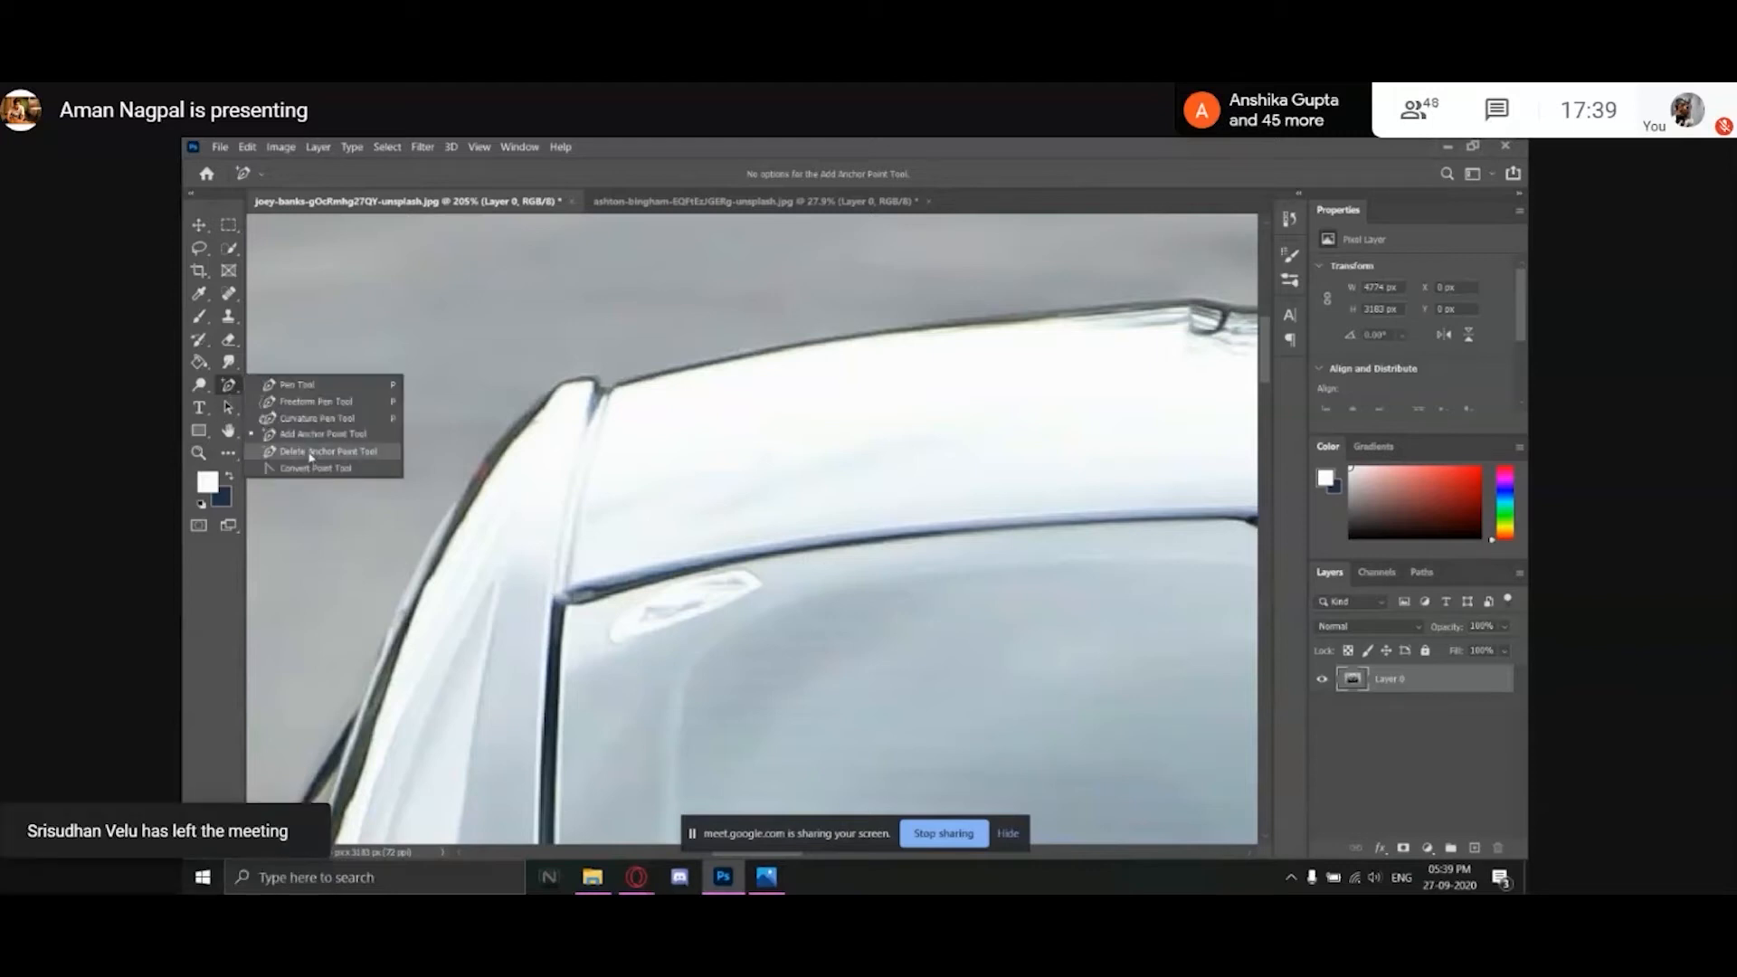
click(602, 445)
right_click(228, 385)
click(298, 418)
click(633, 402)
click(708, 402)
click(805, 418)
click(717, 476)
click(670, 461)
Remove the second anchor point from the hook-shaped path with the Delete Anchor Point tool.
right_click(228, 385)
click(299, 453)
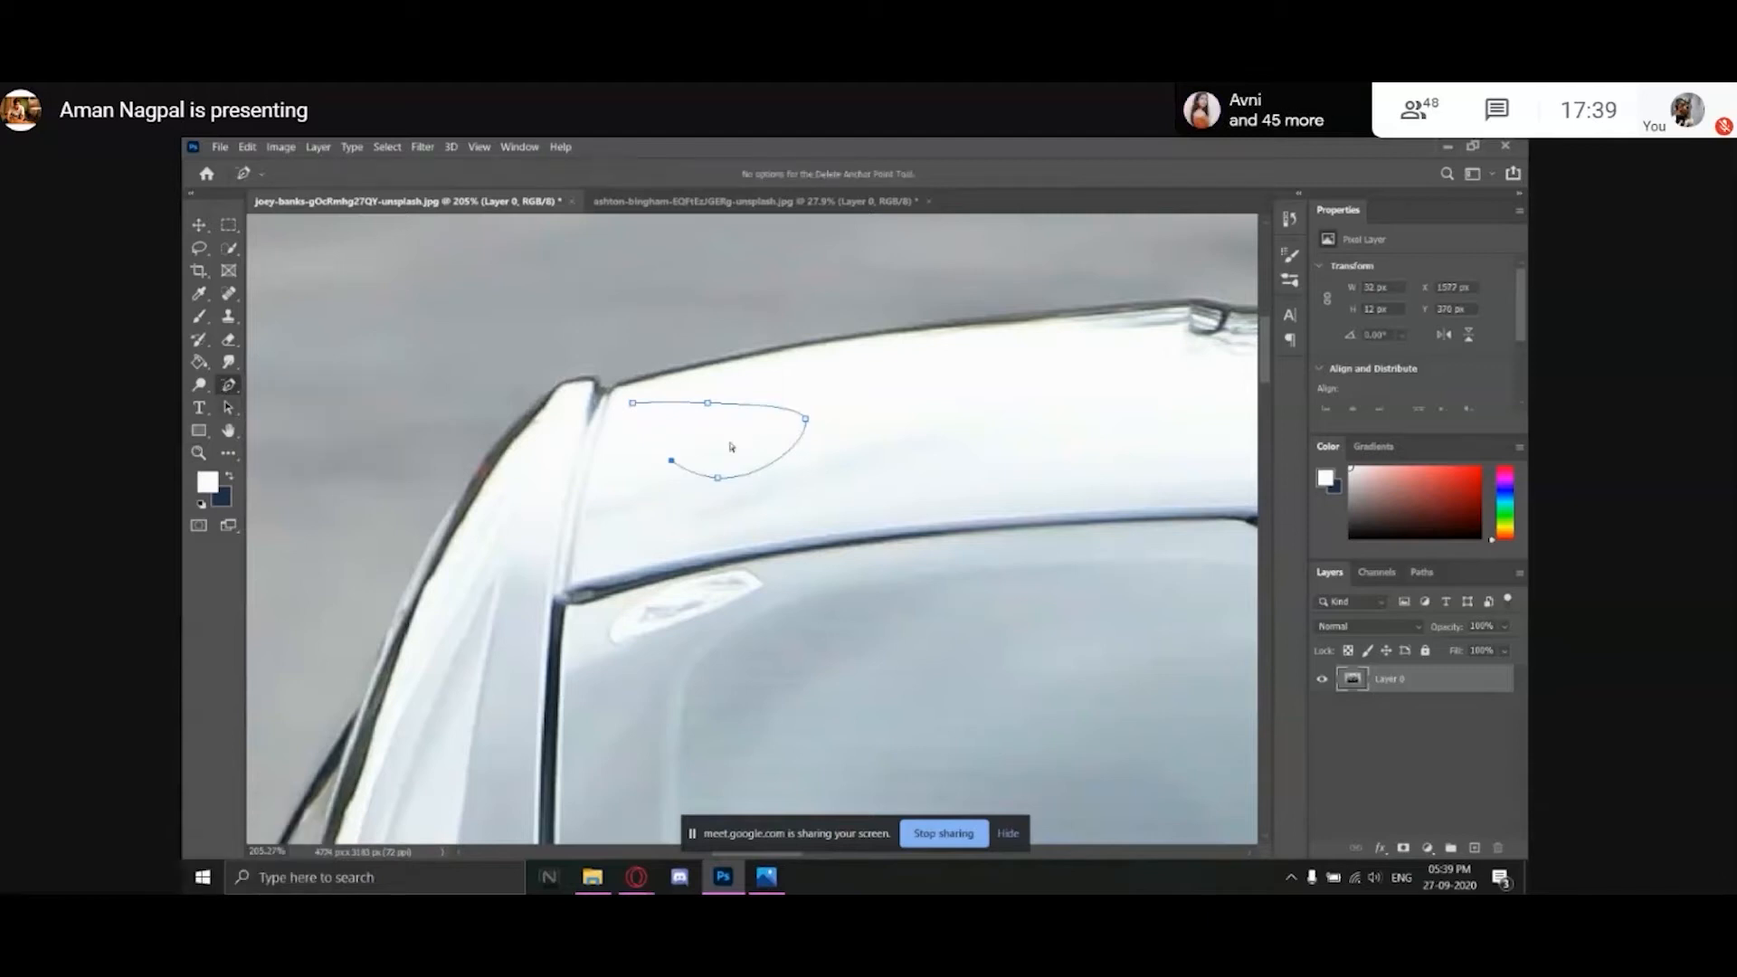
click(709, 405)
Convert the hook-shaped path's rightmost and lowest curved anchor points to corners with the Convert Point tool.
right_click(231, 391)
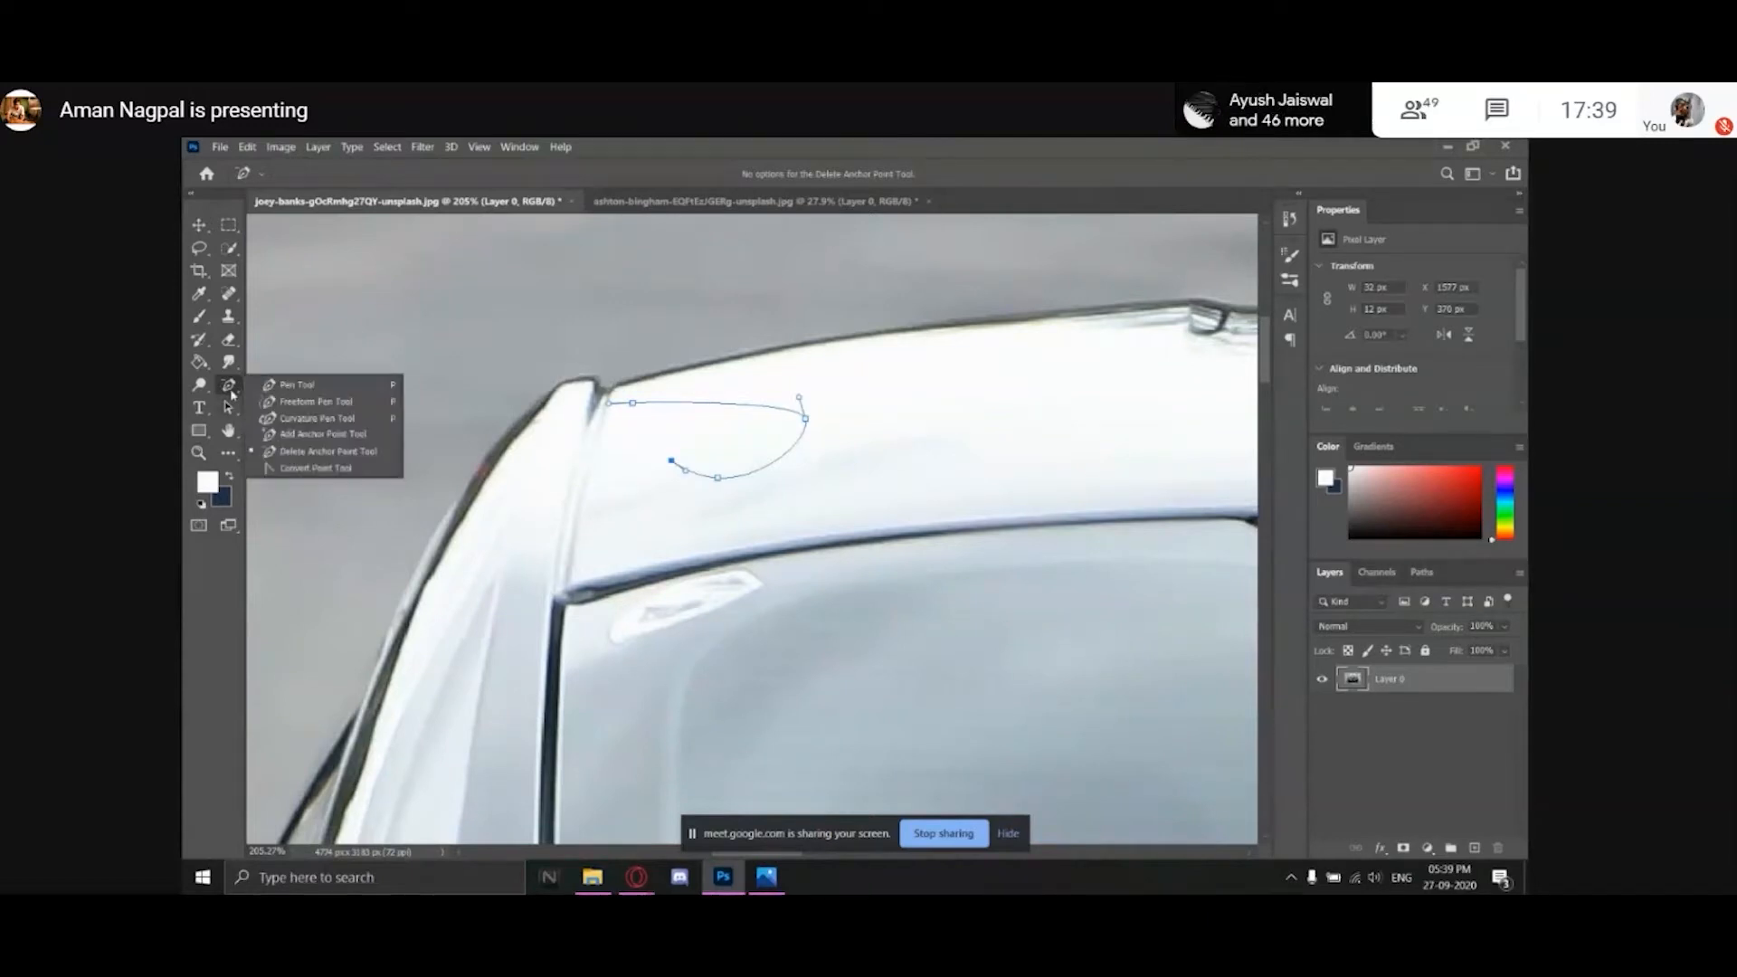
click(307, 467)
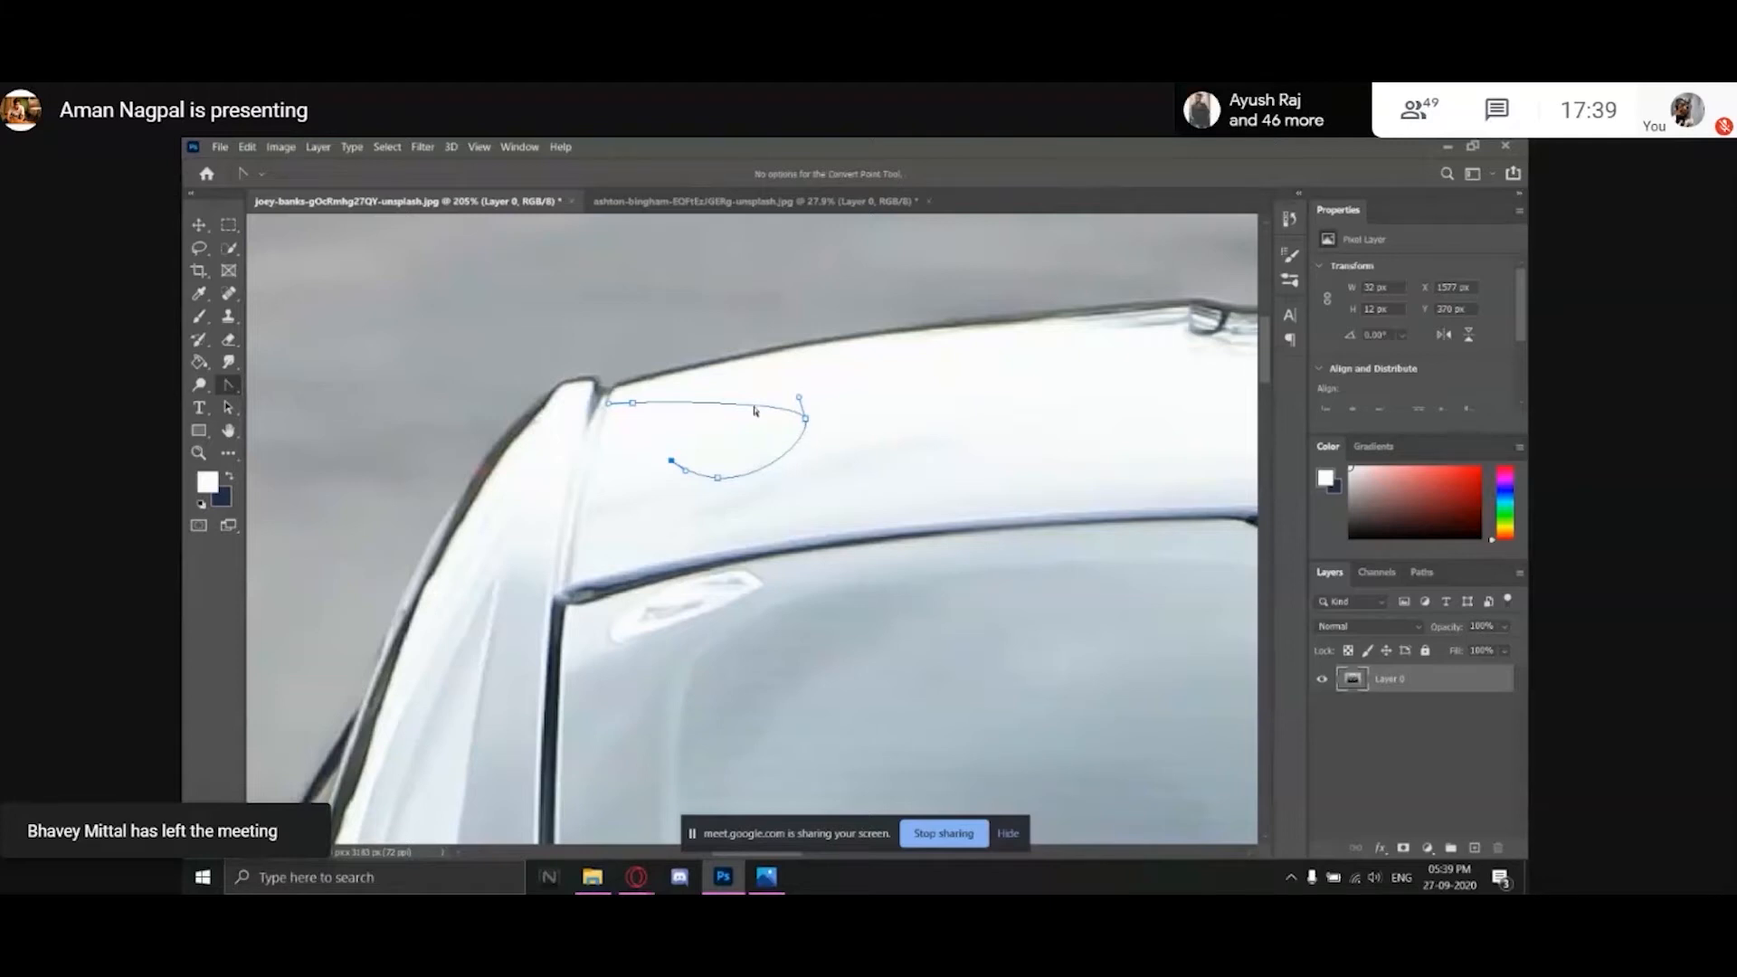
click(804, 420)
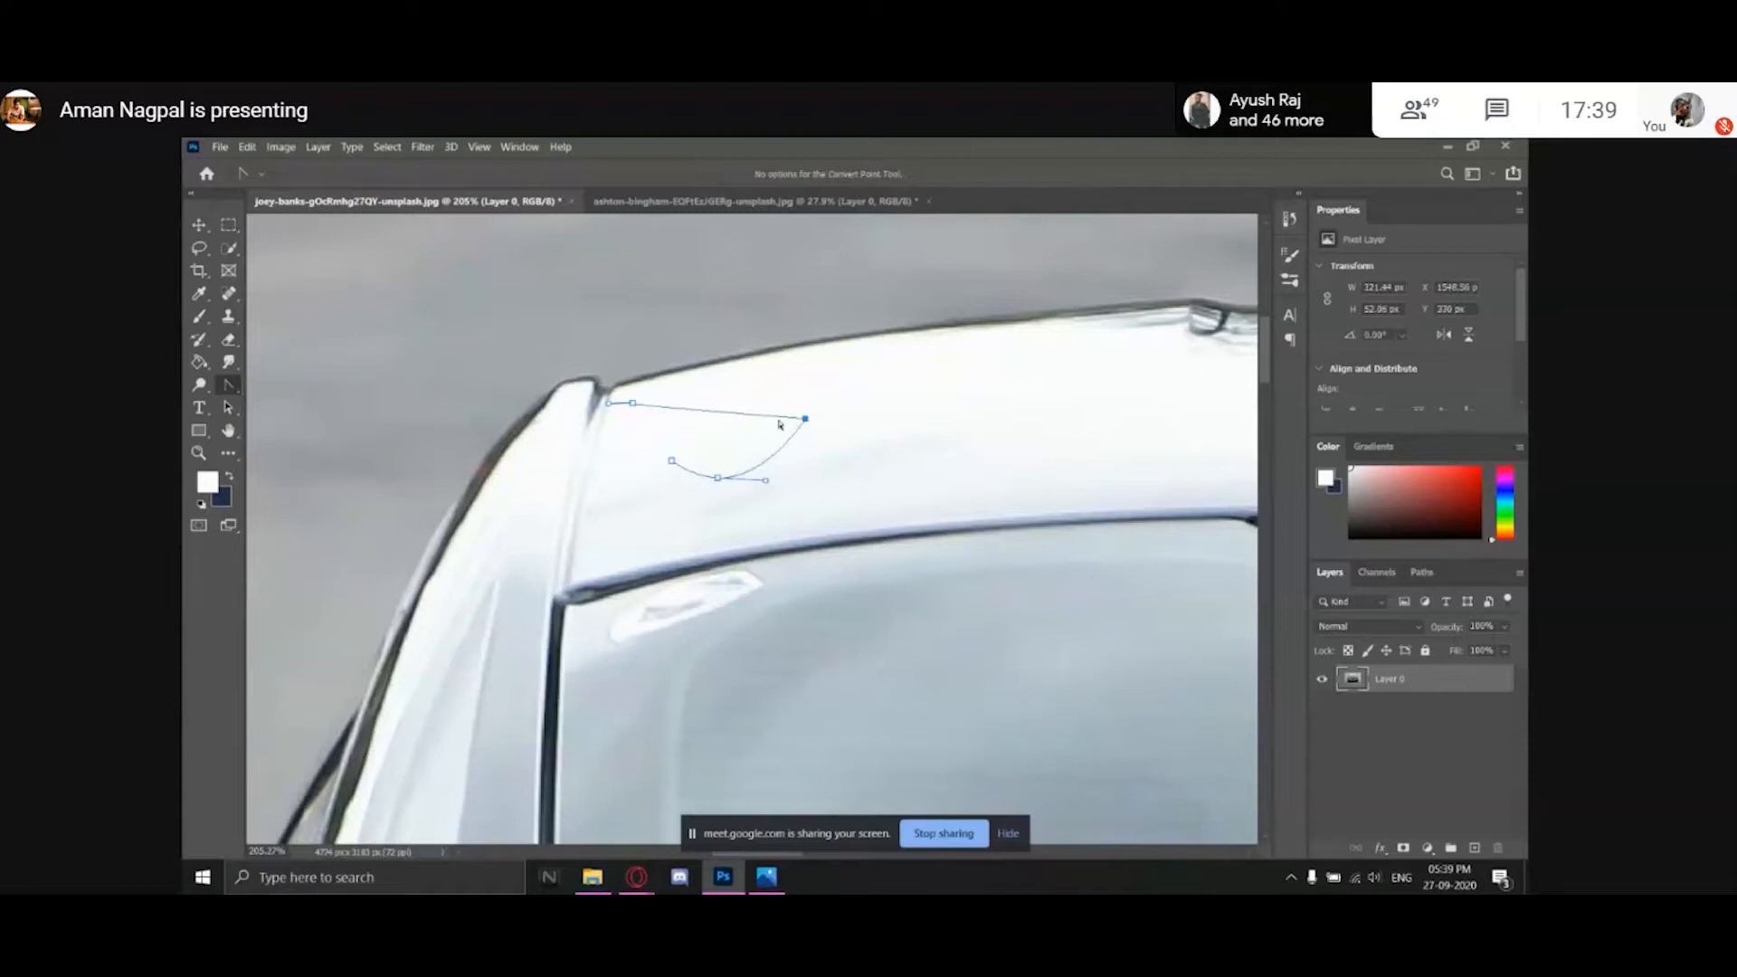
click(718, 476)
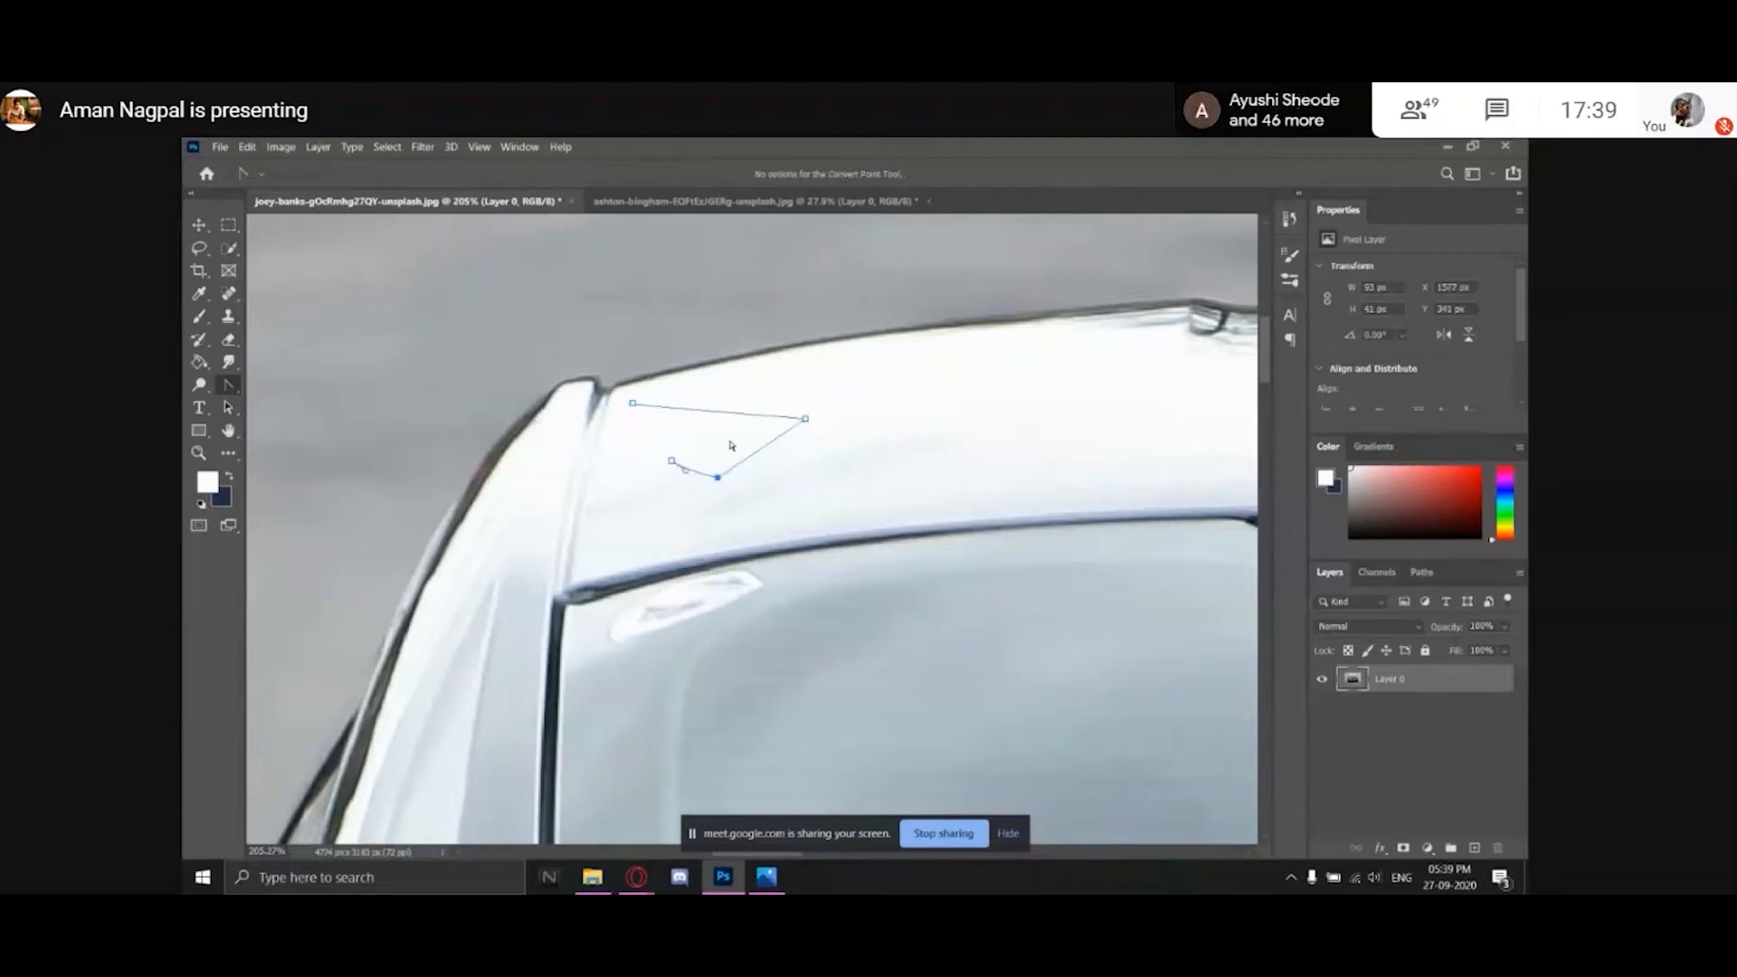
Undo the anchor point edits and the drawing of the hook-shaped test path.
key(ctrl+z)
key(ctrl+z)
key(ctrl+z)
key(ctrl+z)
key(ctrl+z)
key(ctrl+z)
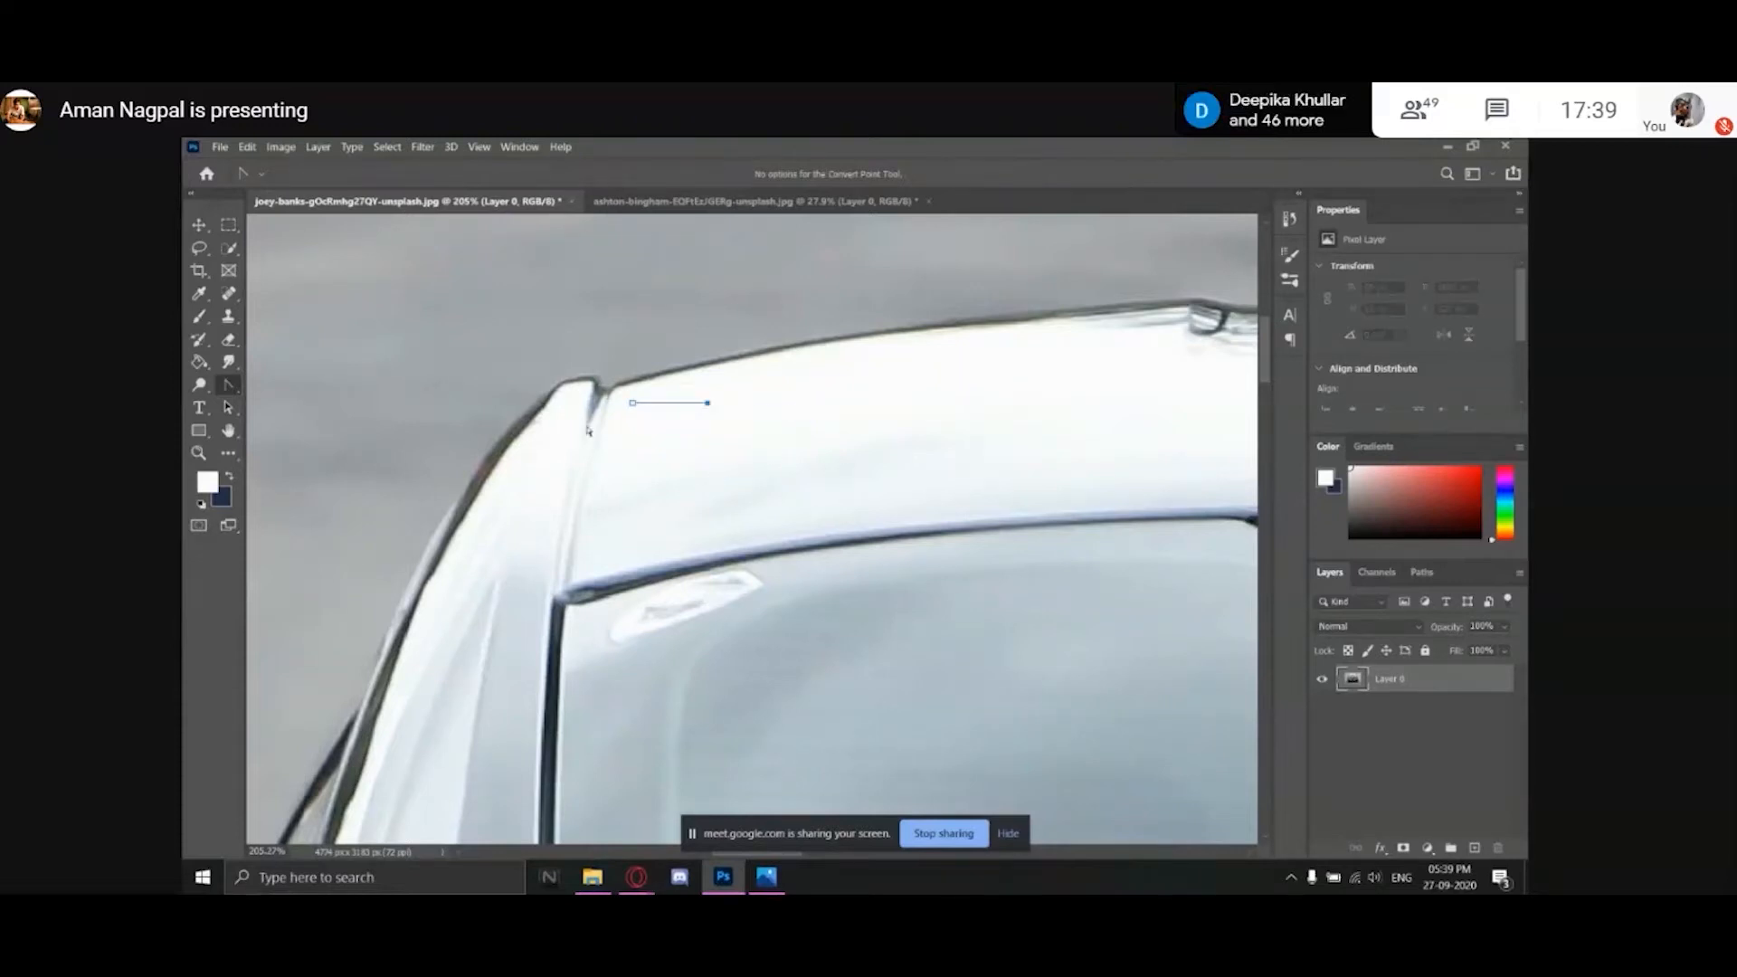
Trace the roof's upper edge from its left corner past the small roof fin with the Curvature Pen, making the fin's first point a corner.
drag(228, 384, 333, 421)
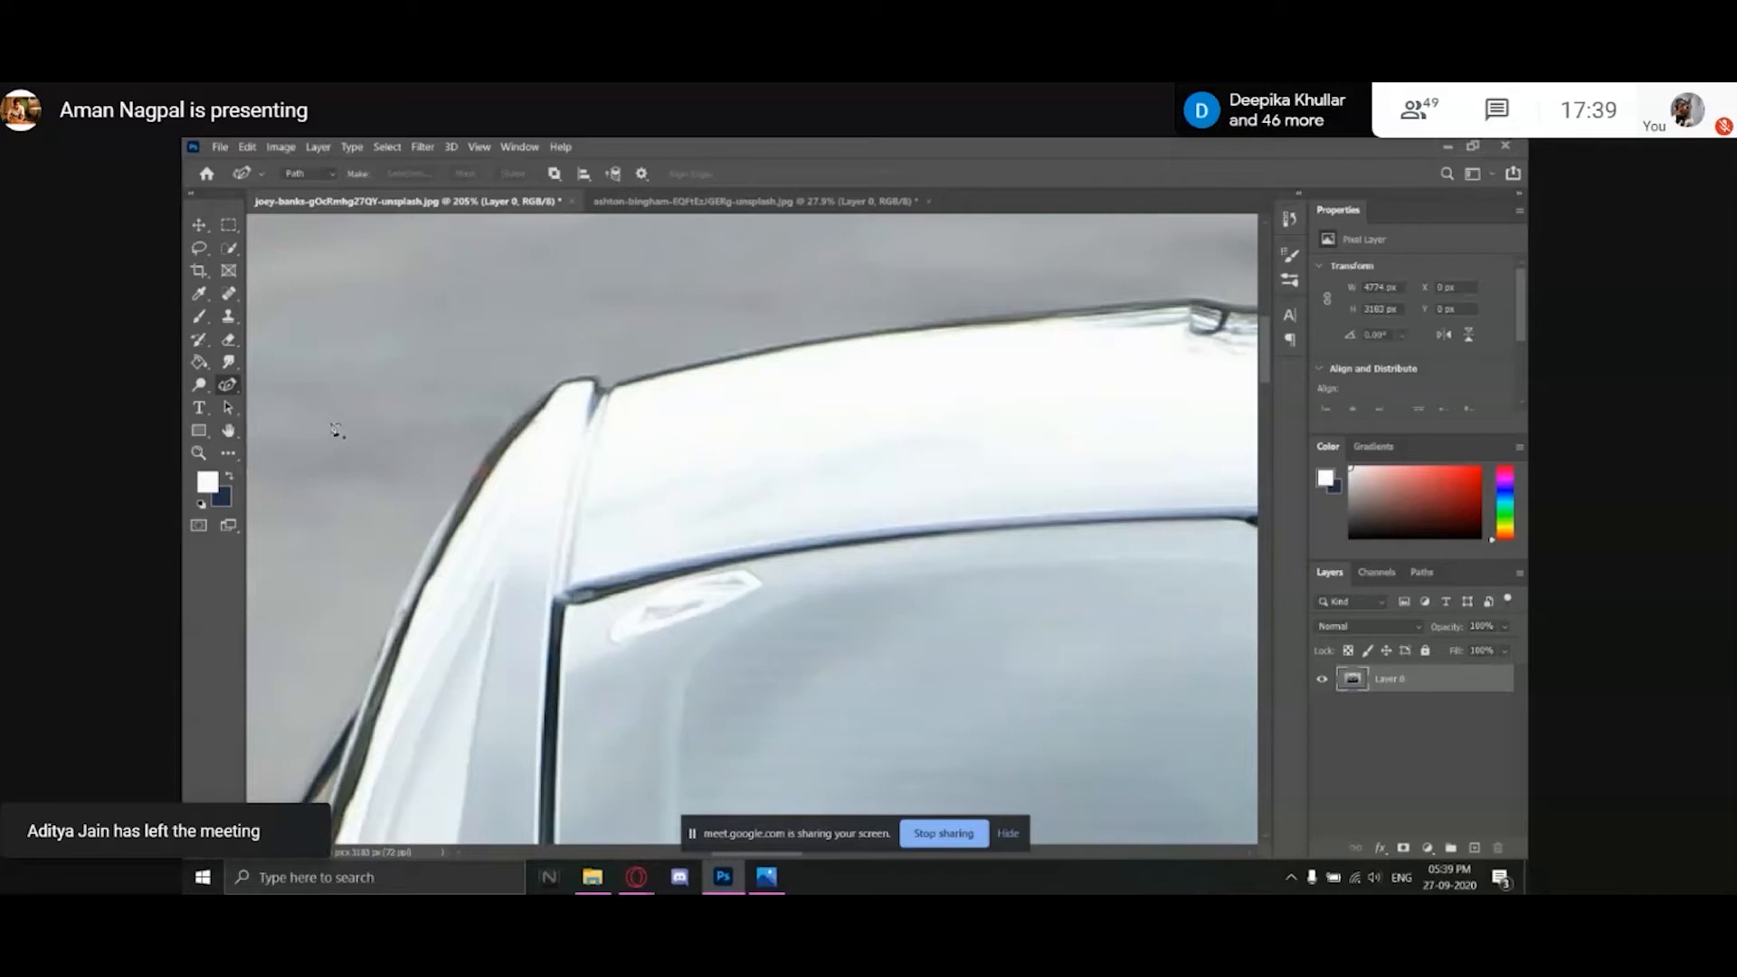
right_click(231, 386)
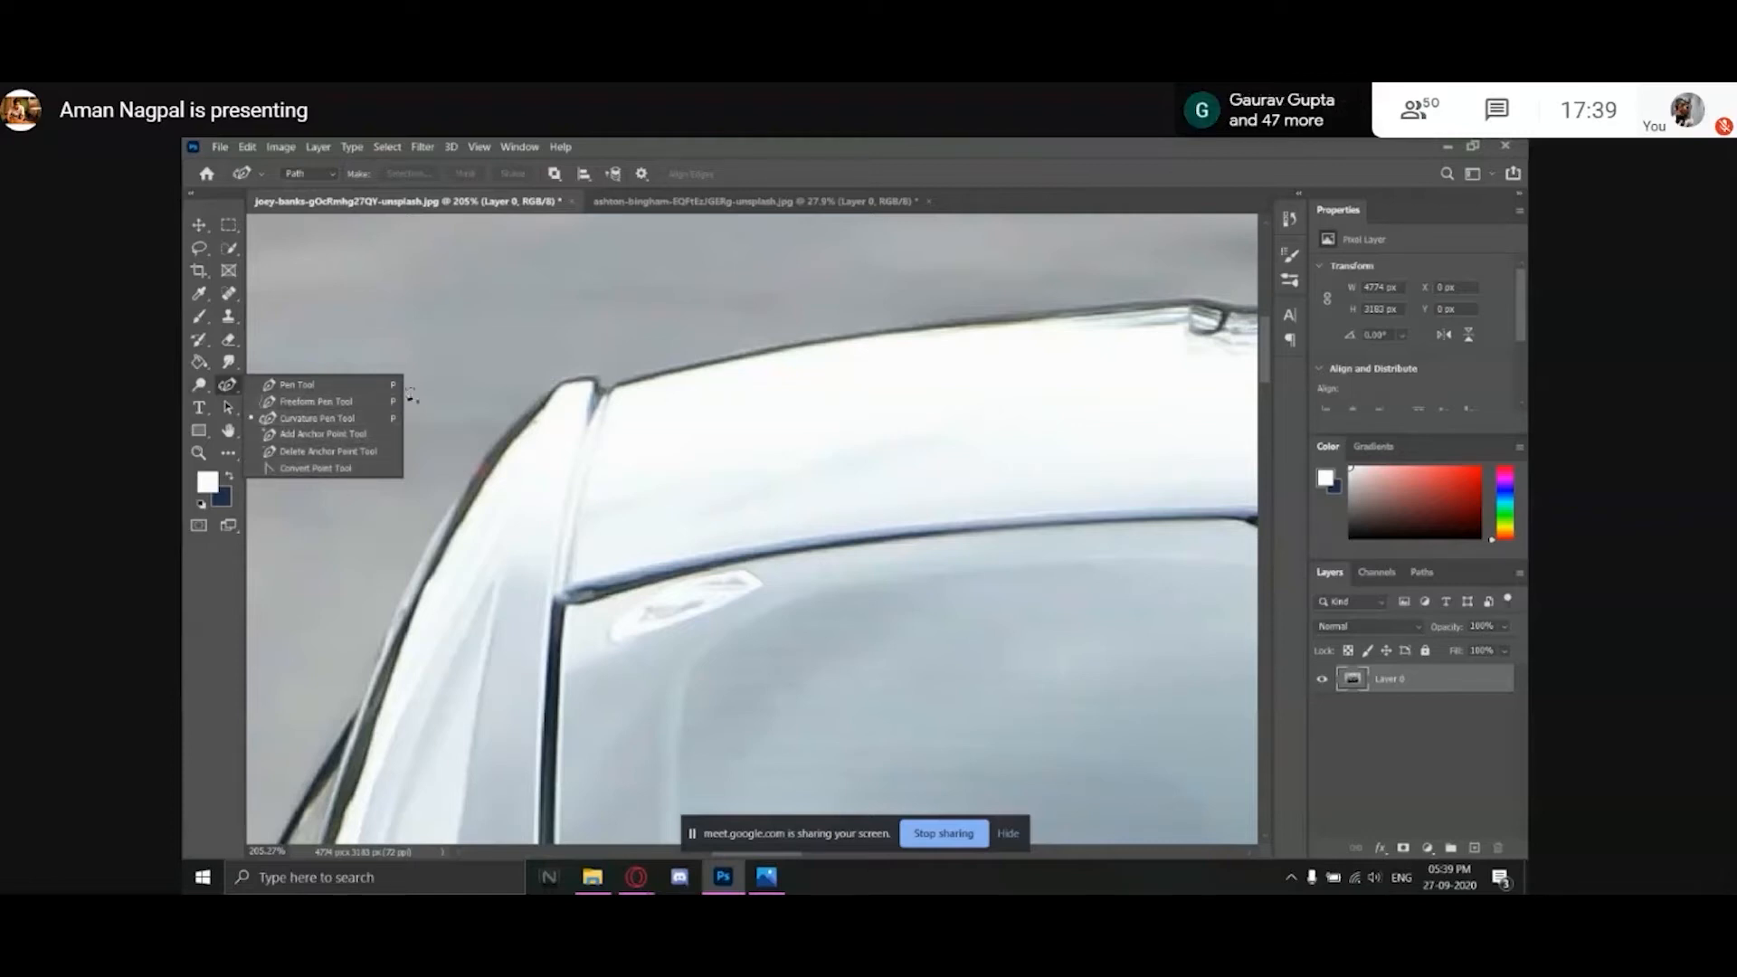
click(353, 421)
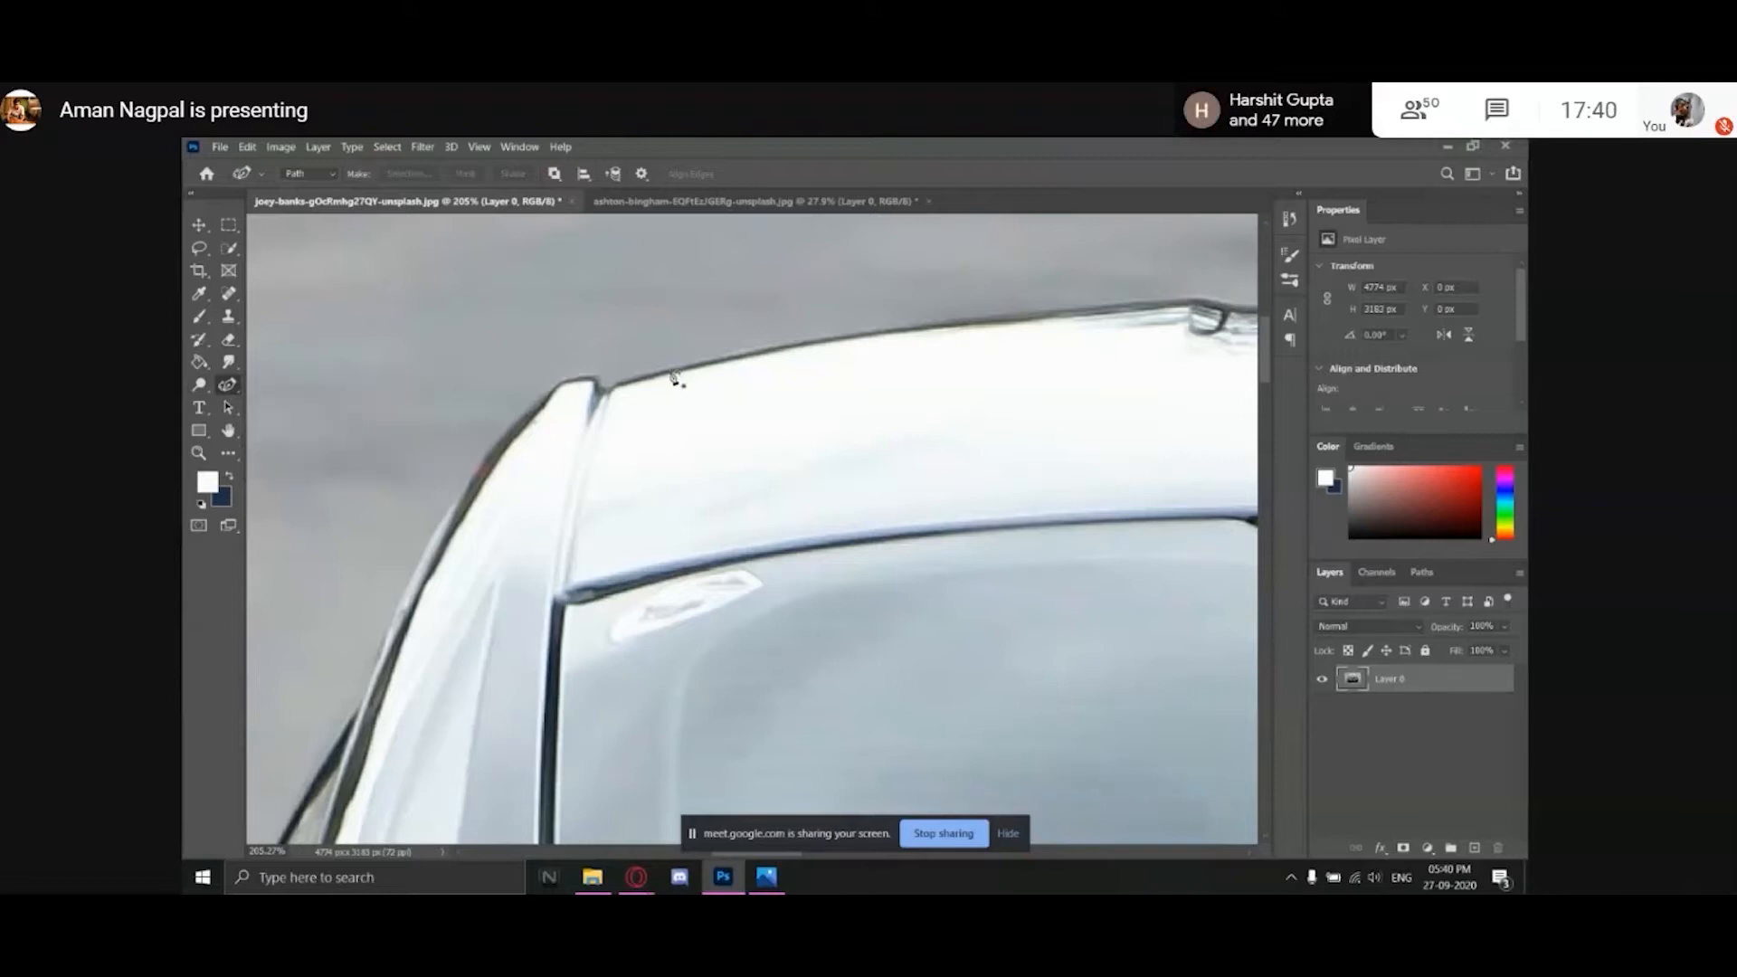
drag(581, 399, 645, 360)
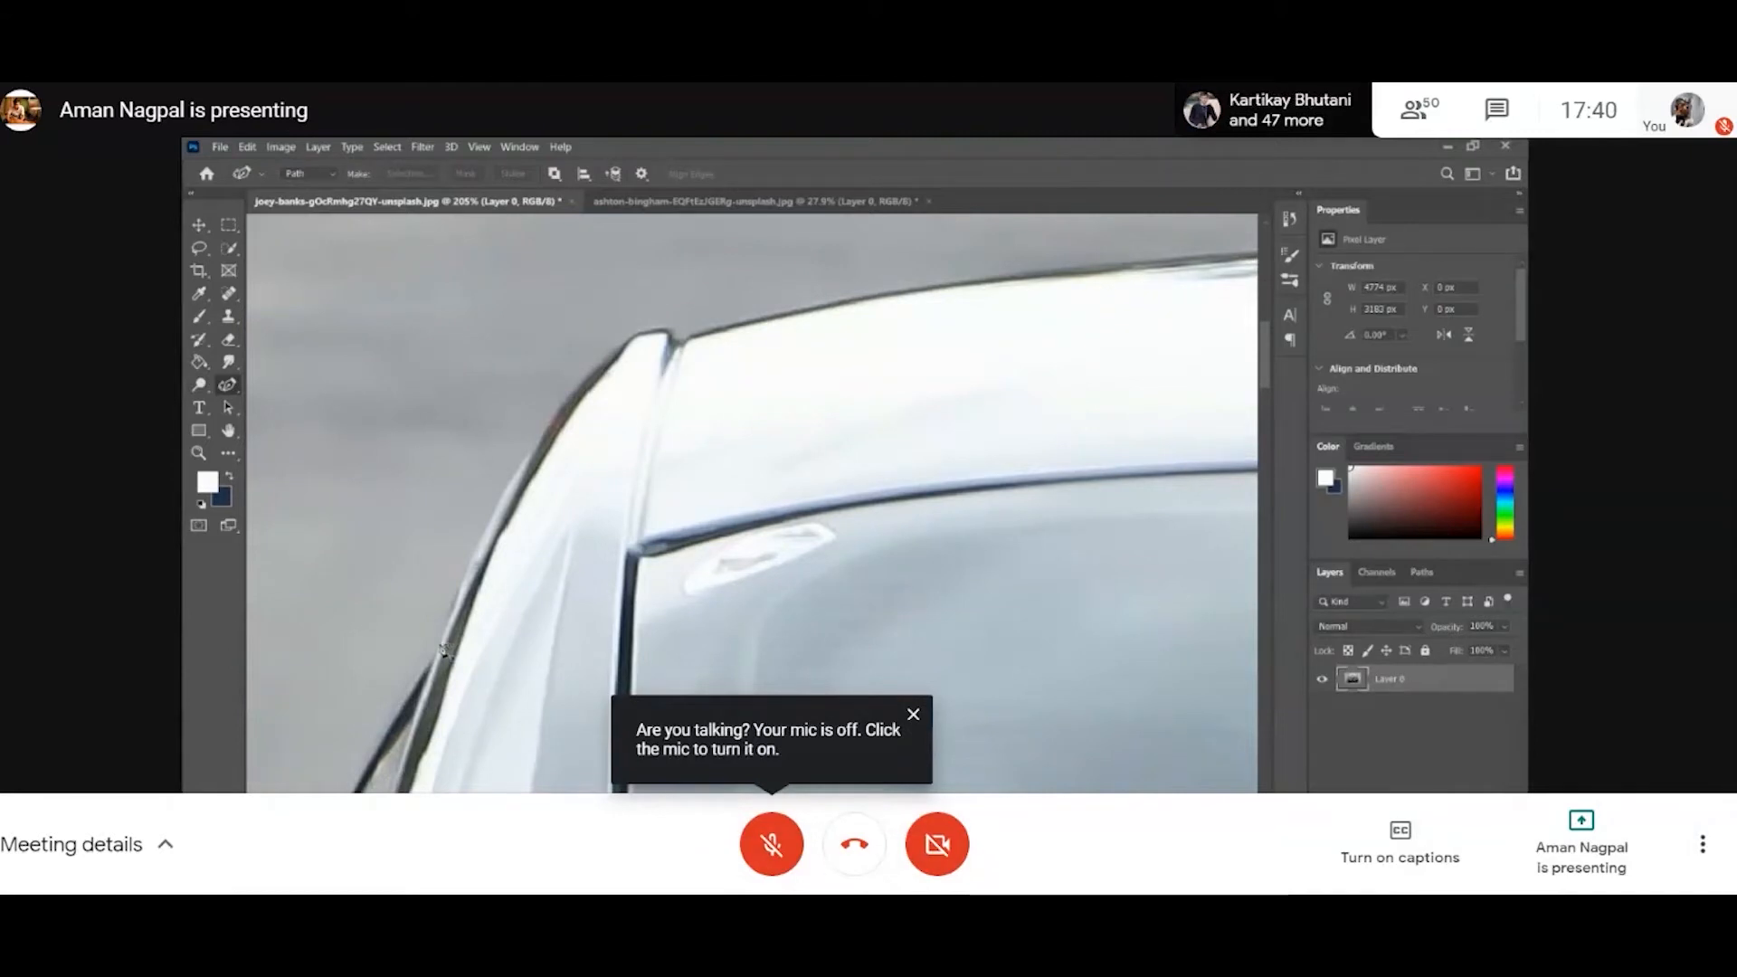
drag(894, 360, 560, 434)
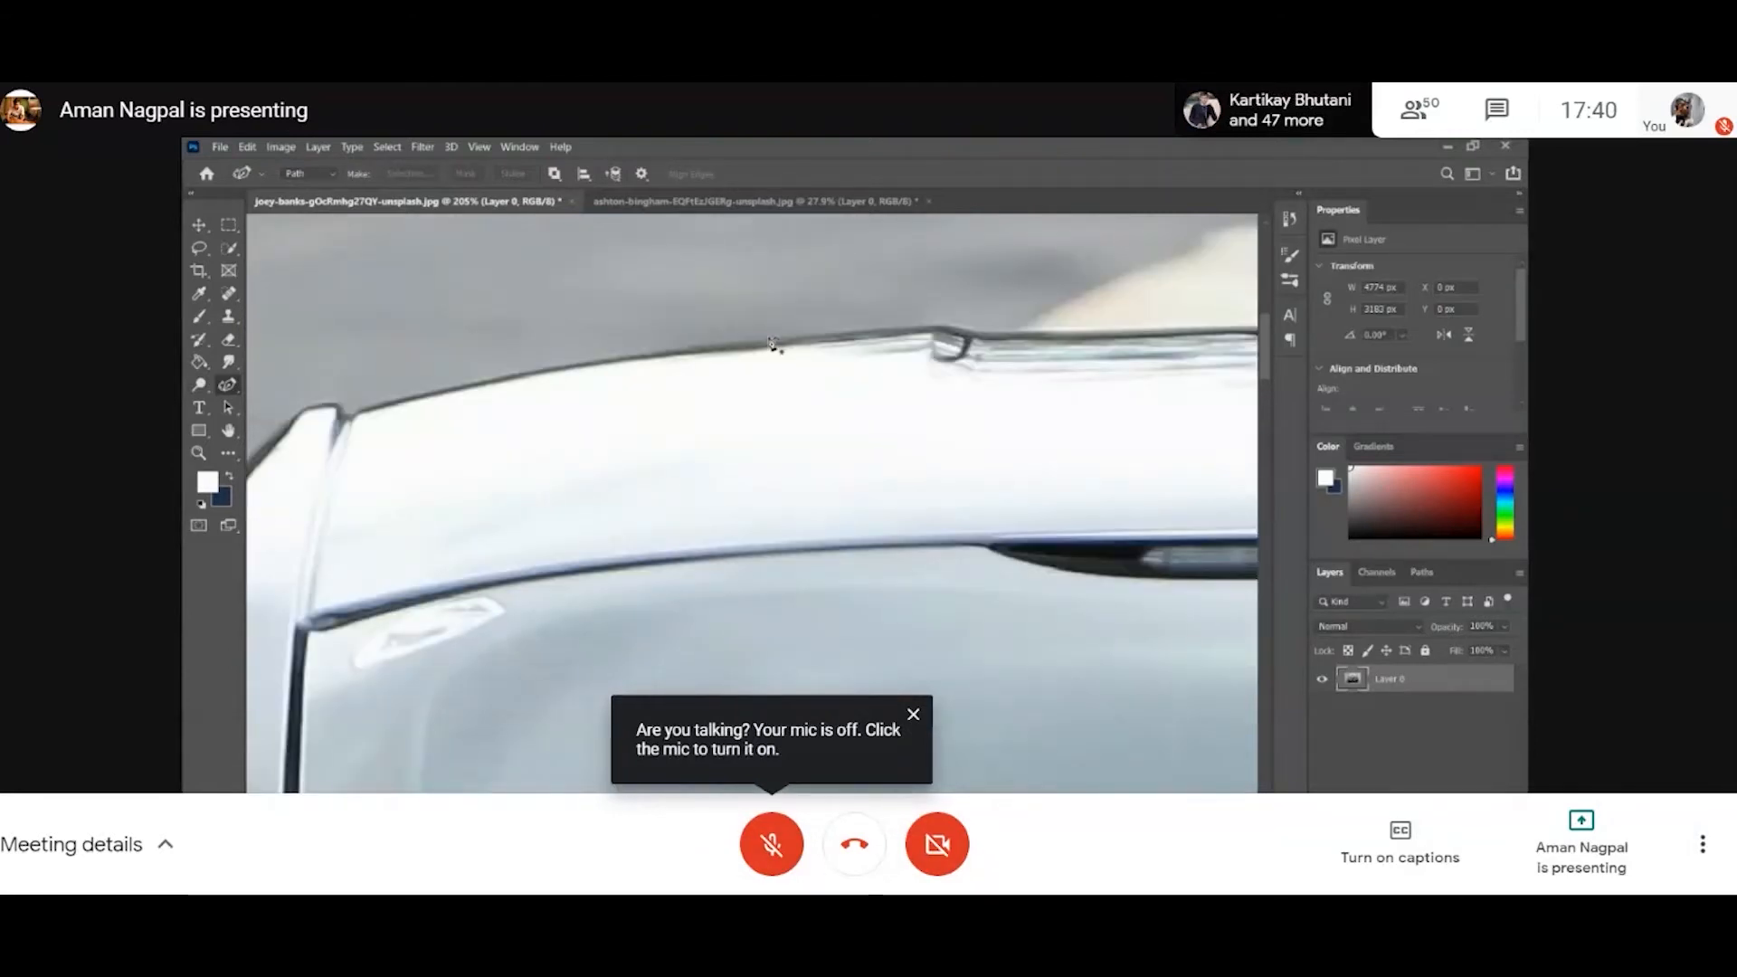
drag(373, 420, 457, 395)
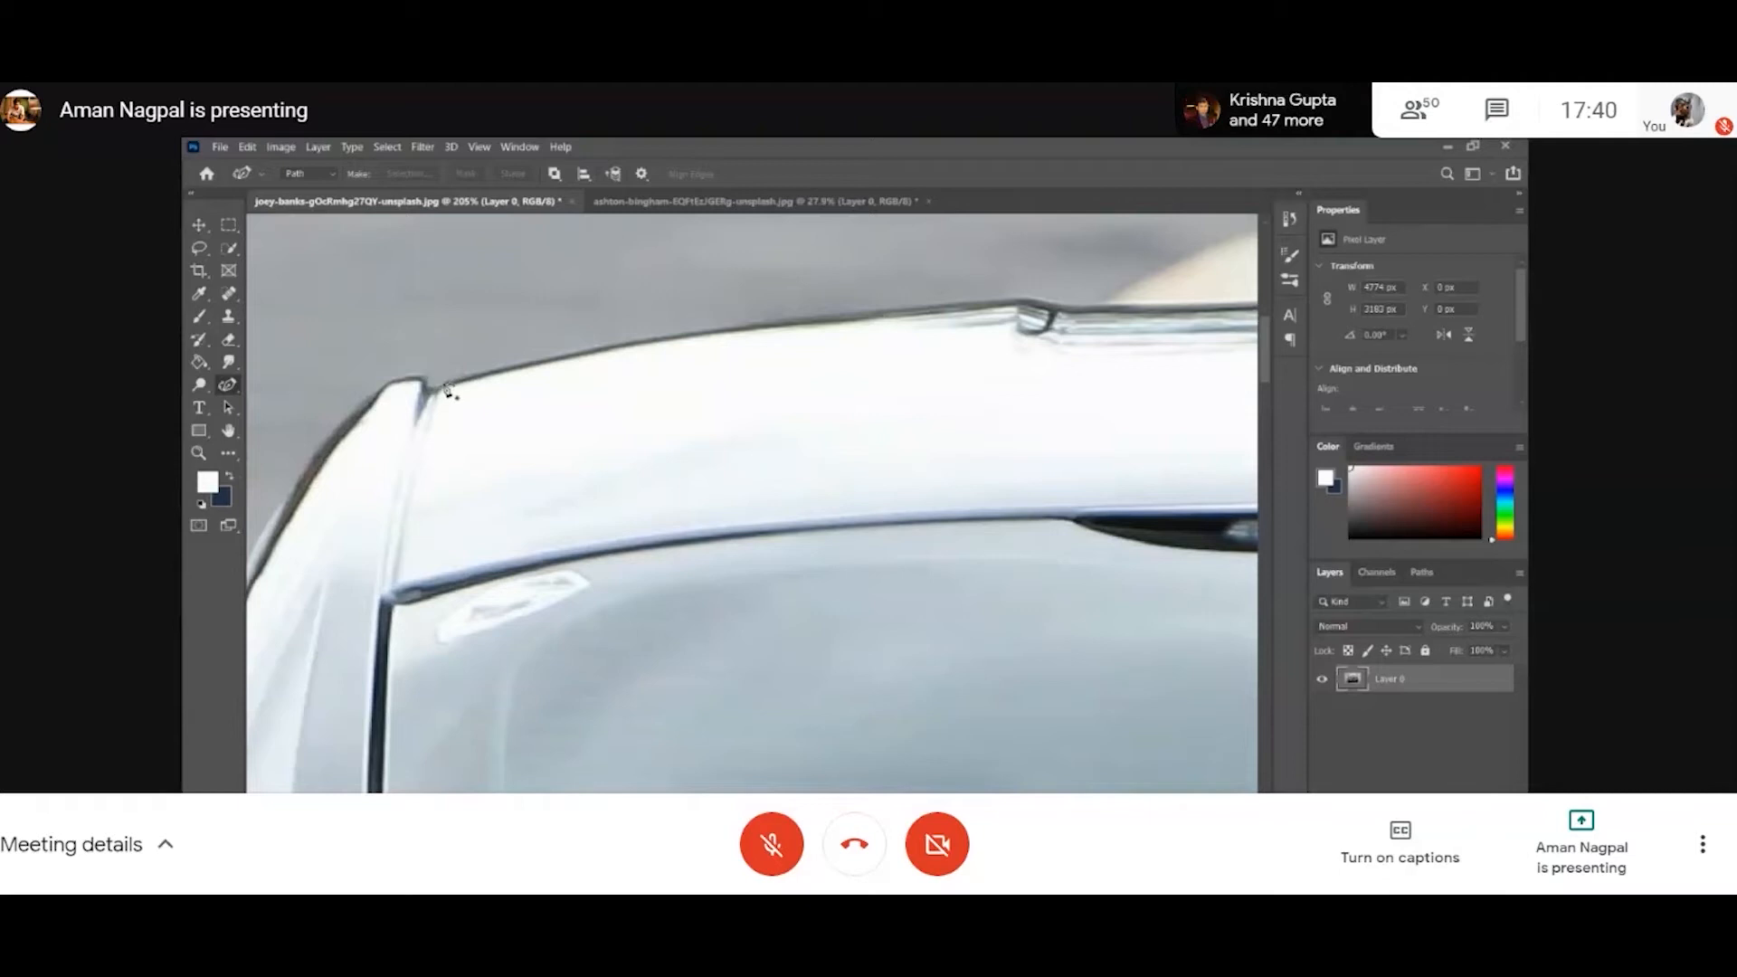
click(443, 383)
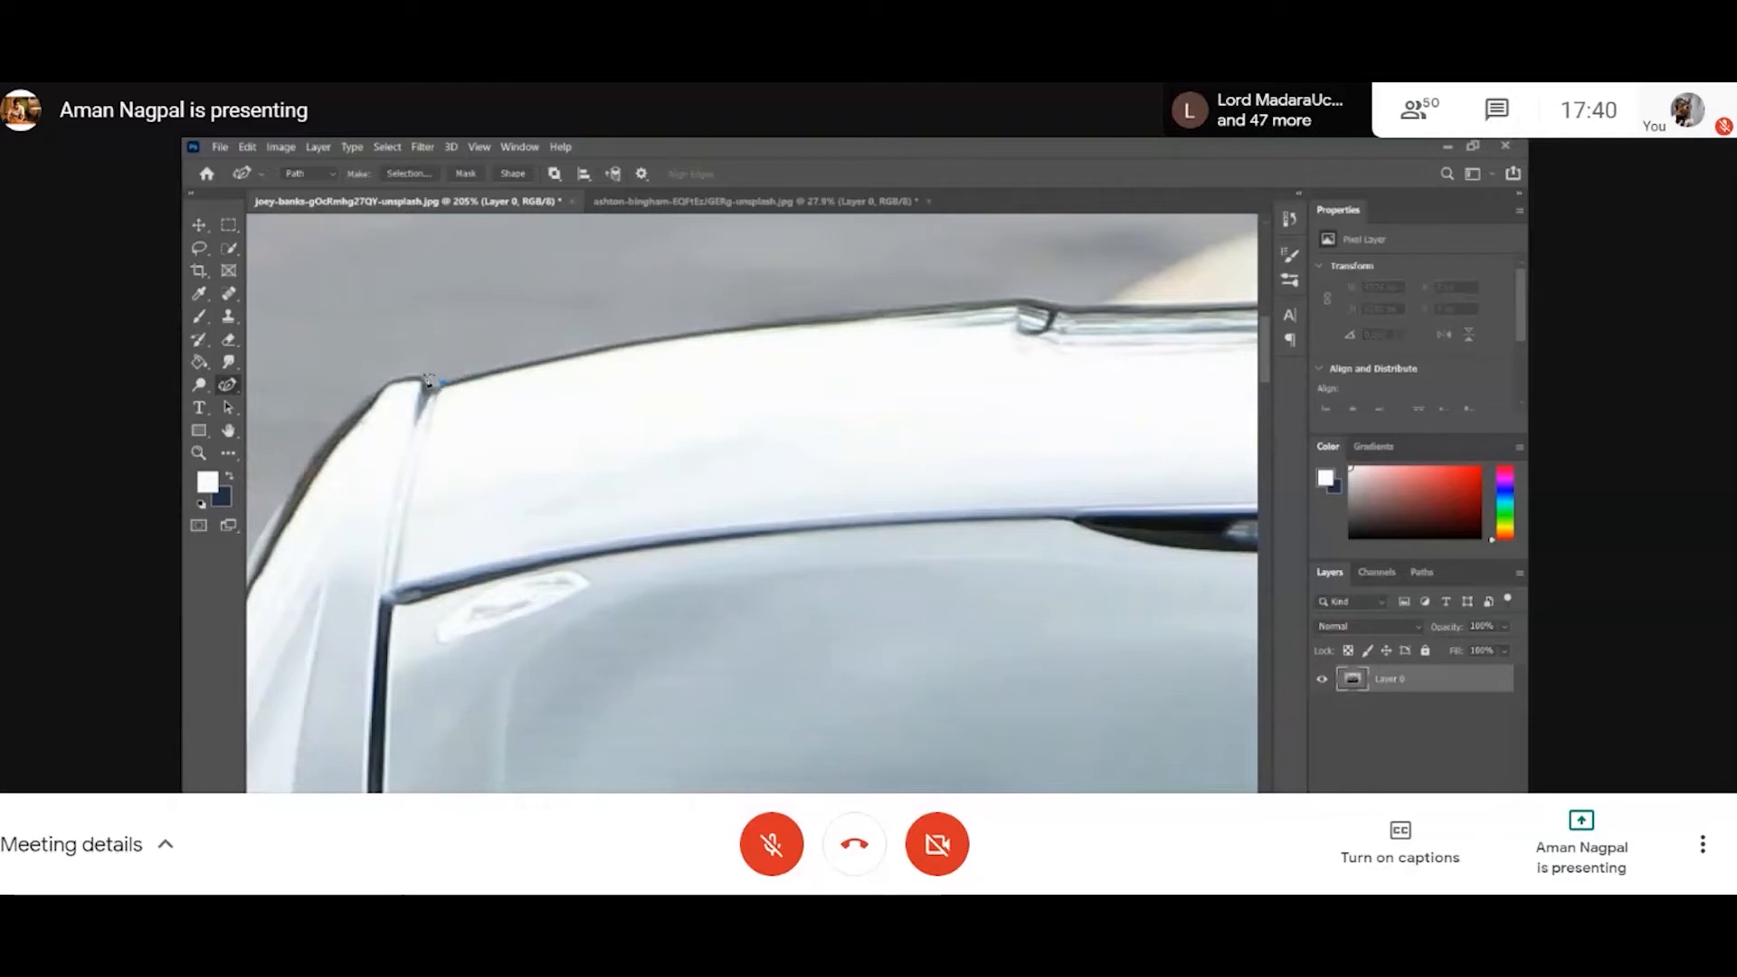
click(1023, 306)
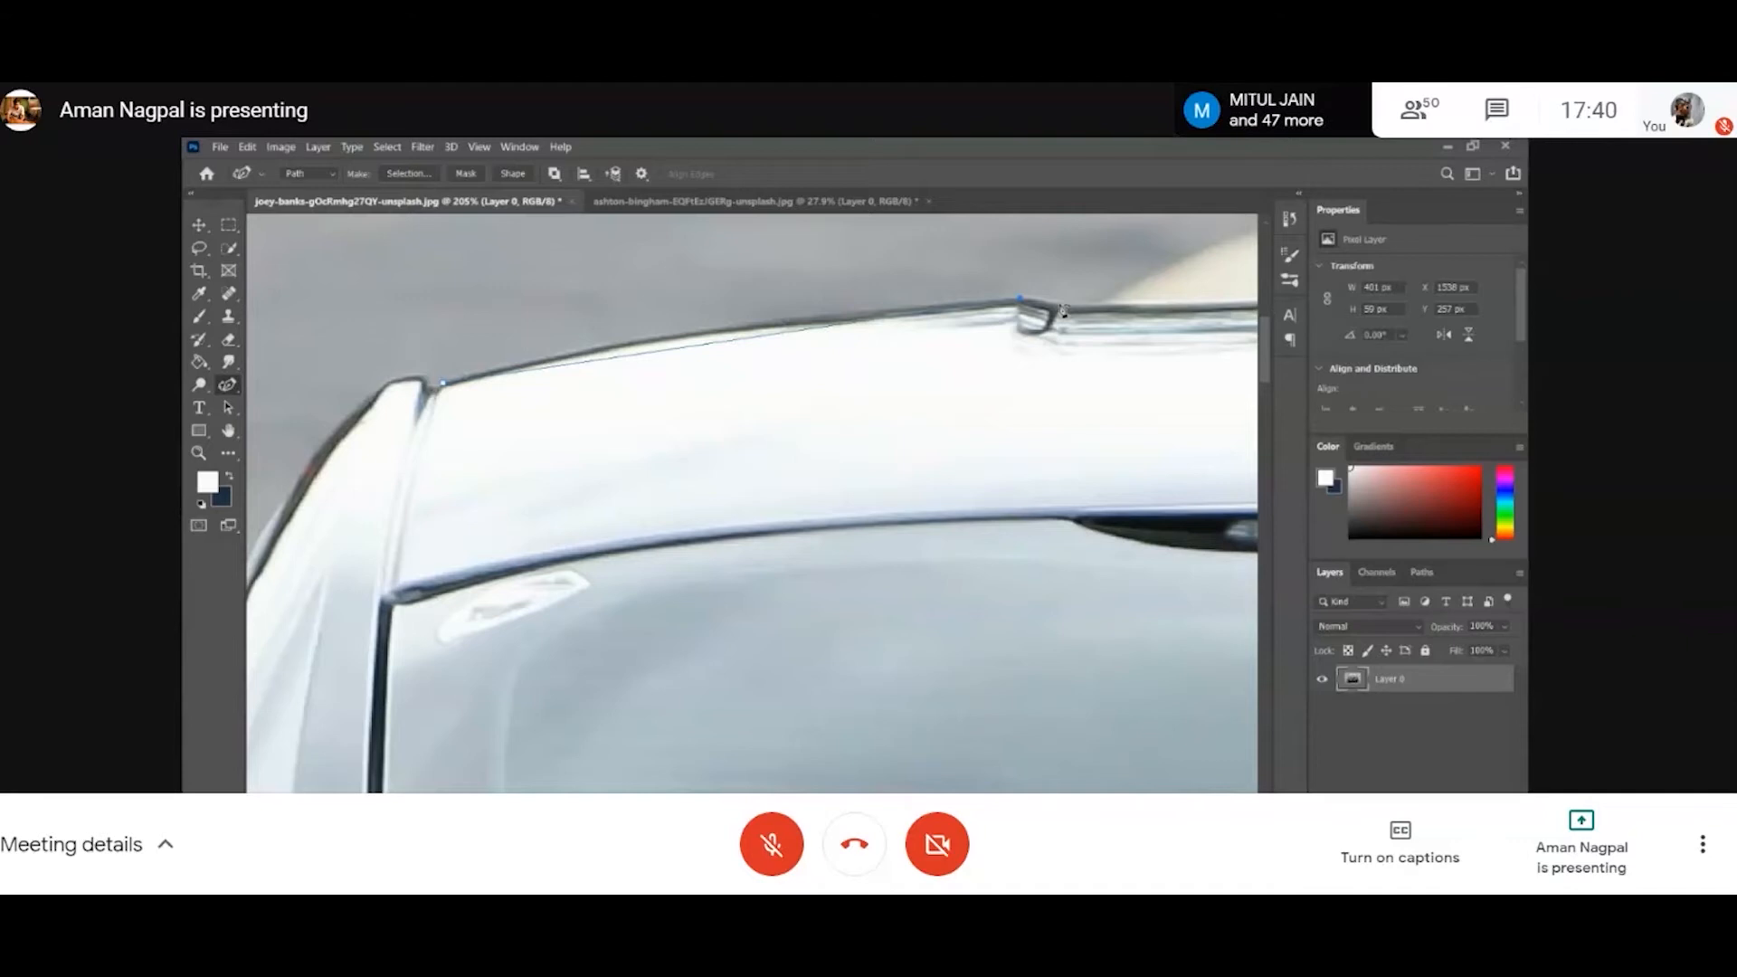
click(1063, 314)
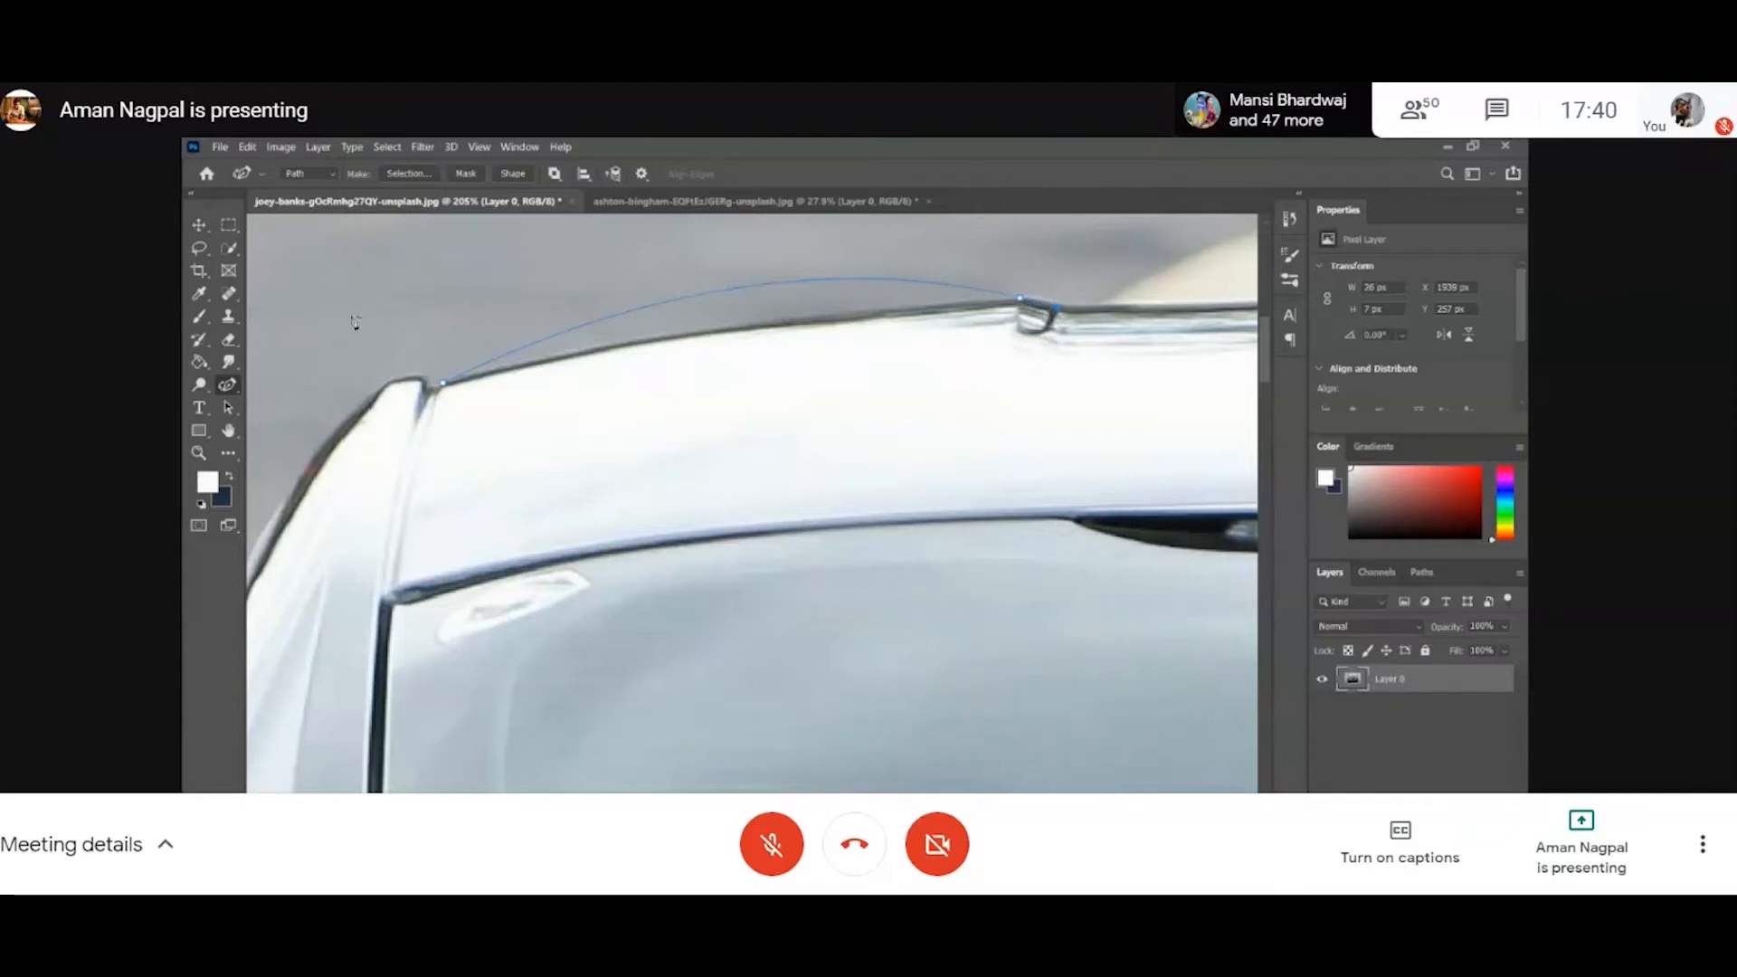
click(1020, 301)
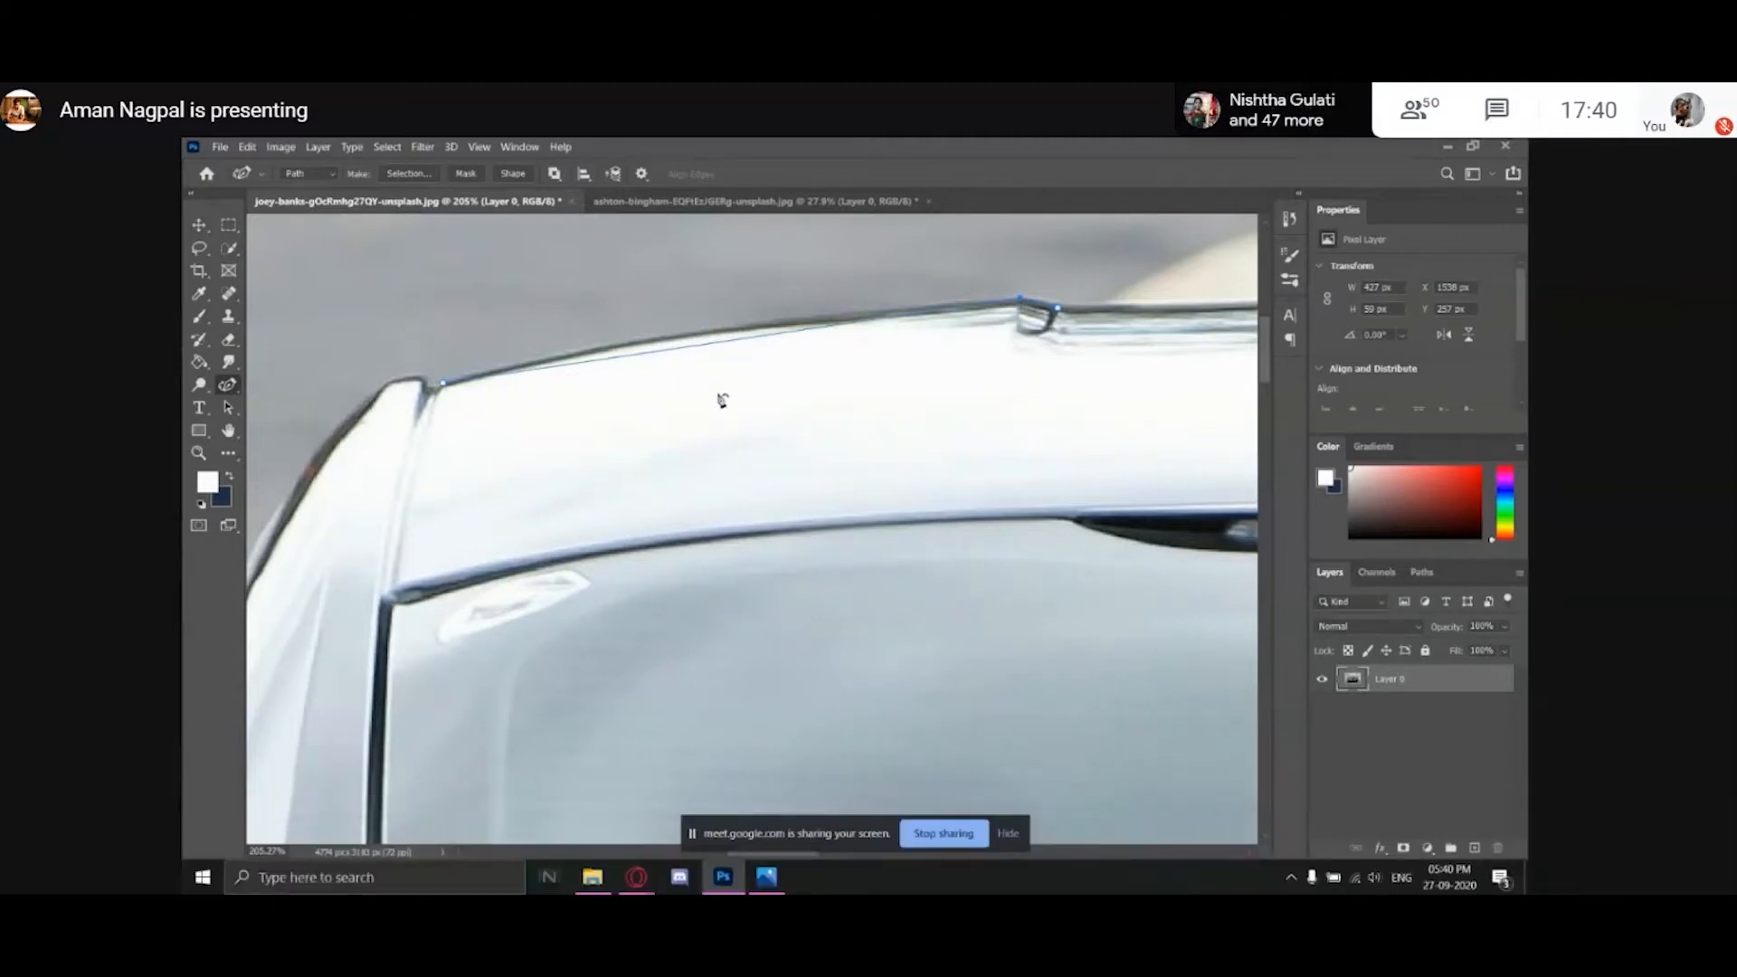
Add an anchor point midway along the roof's left segment, fit it to the edge, and extend the path past the fin.
click(692, 346)
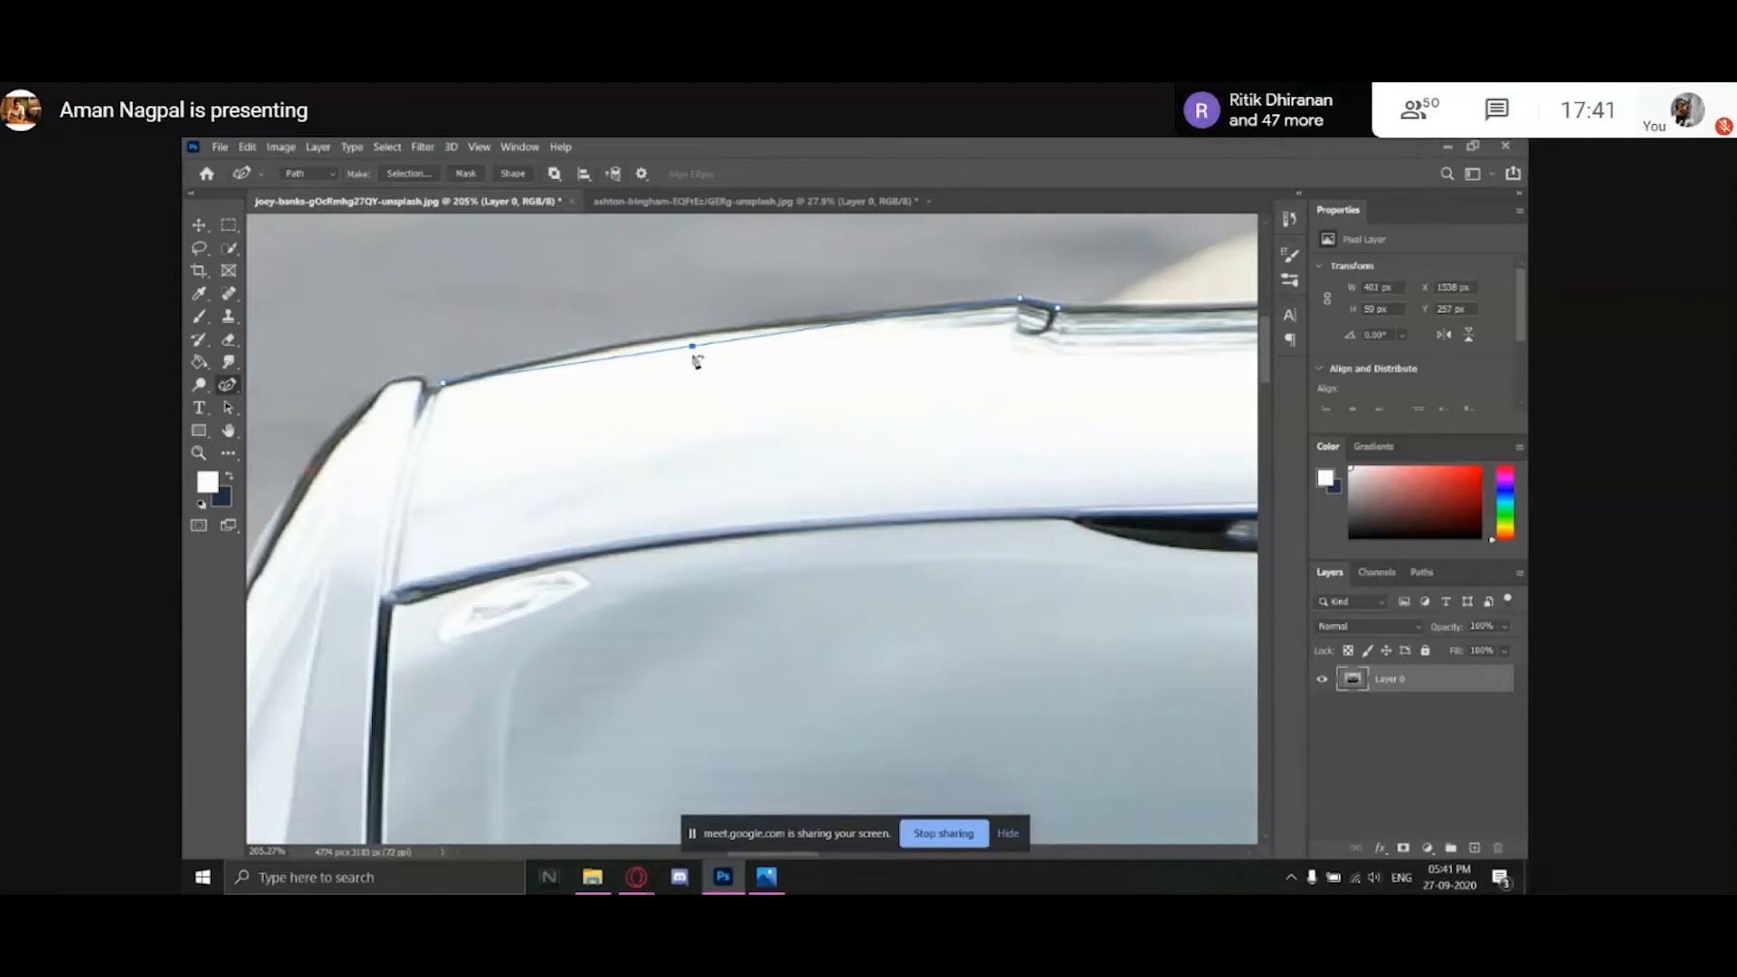
drag(692, 346, 692, 336)
drag(1057, 419, 684, 399)
click(745, 294)
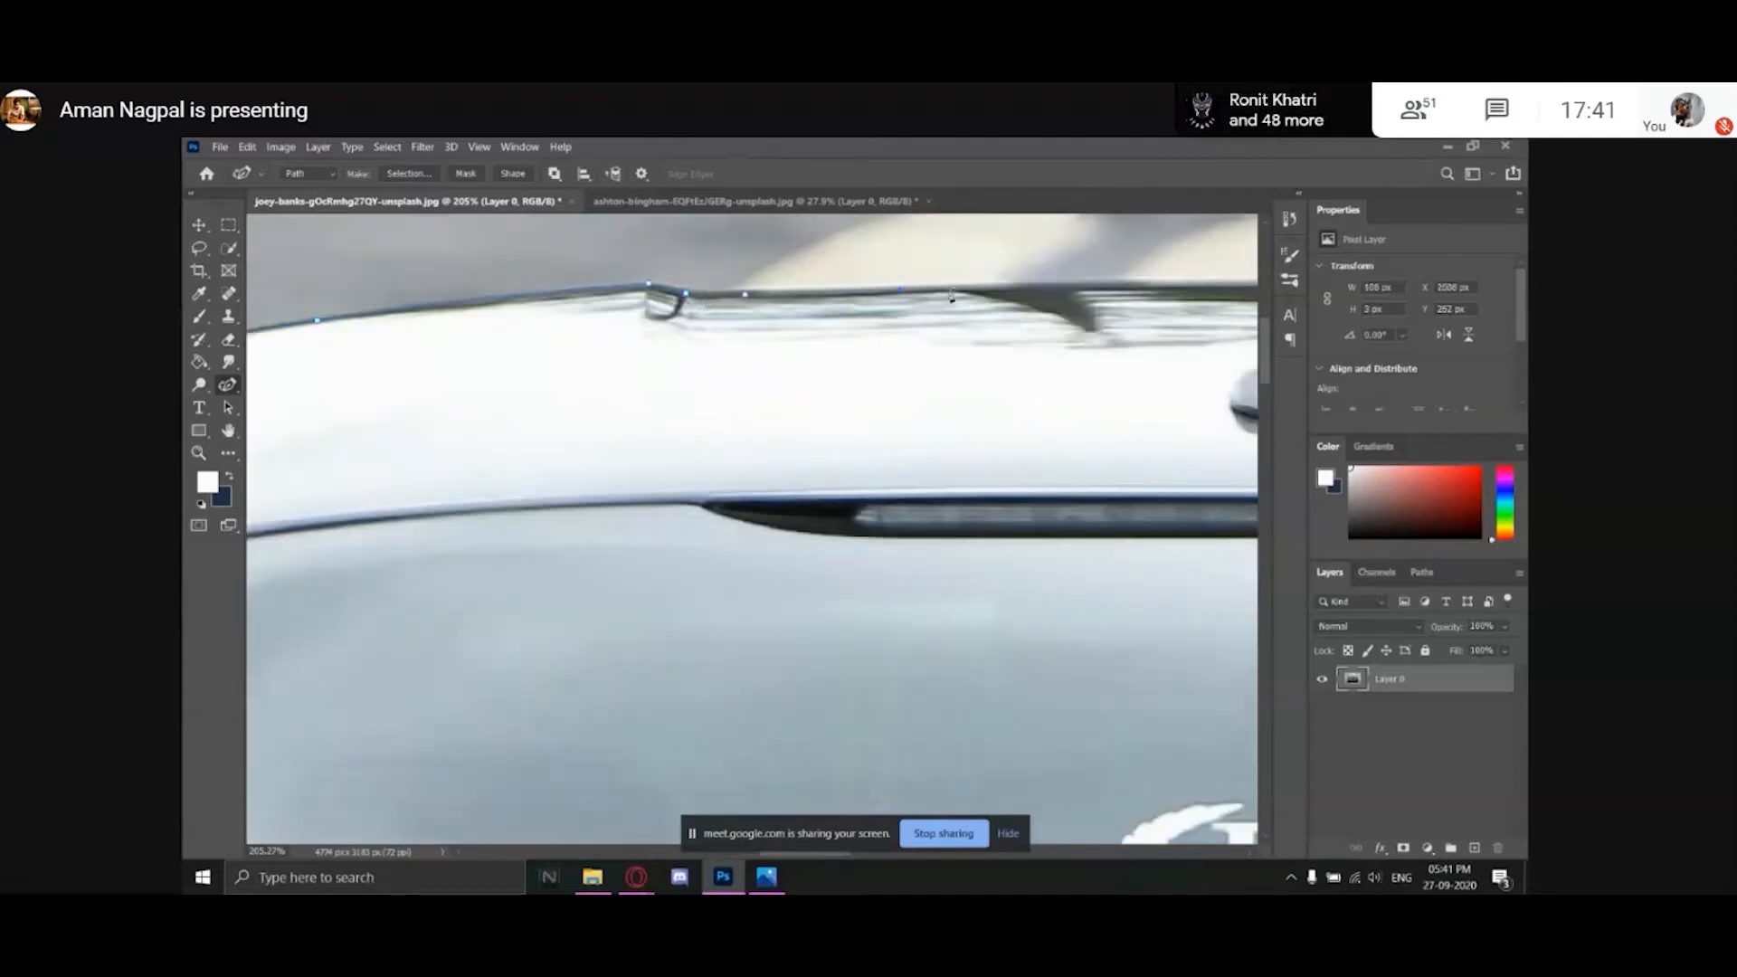
click(993, 289)
click(1068, 286)
Continue the path along the roof's upper edge with three more Curvature Pen points above the antenna.
drag(1151, 306, 665, 363)
click(772, 344)
click(873, 344)
click(1006, 348)
Try a corner point off the roof edge with the Curvature Pen and undo the stray points.
click(1062, 321)
click(1027, 259)
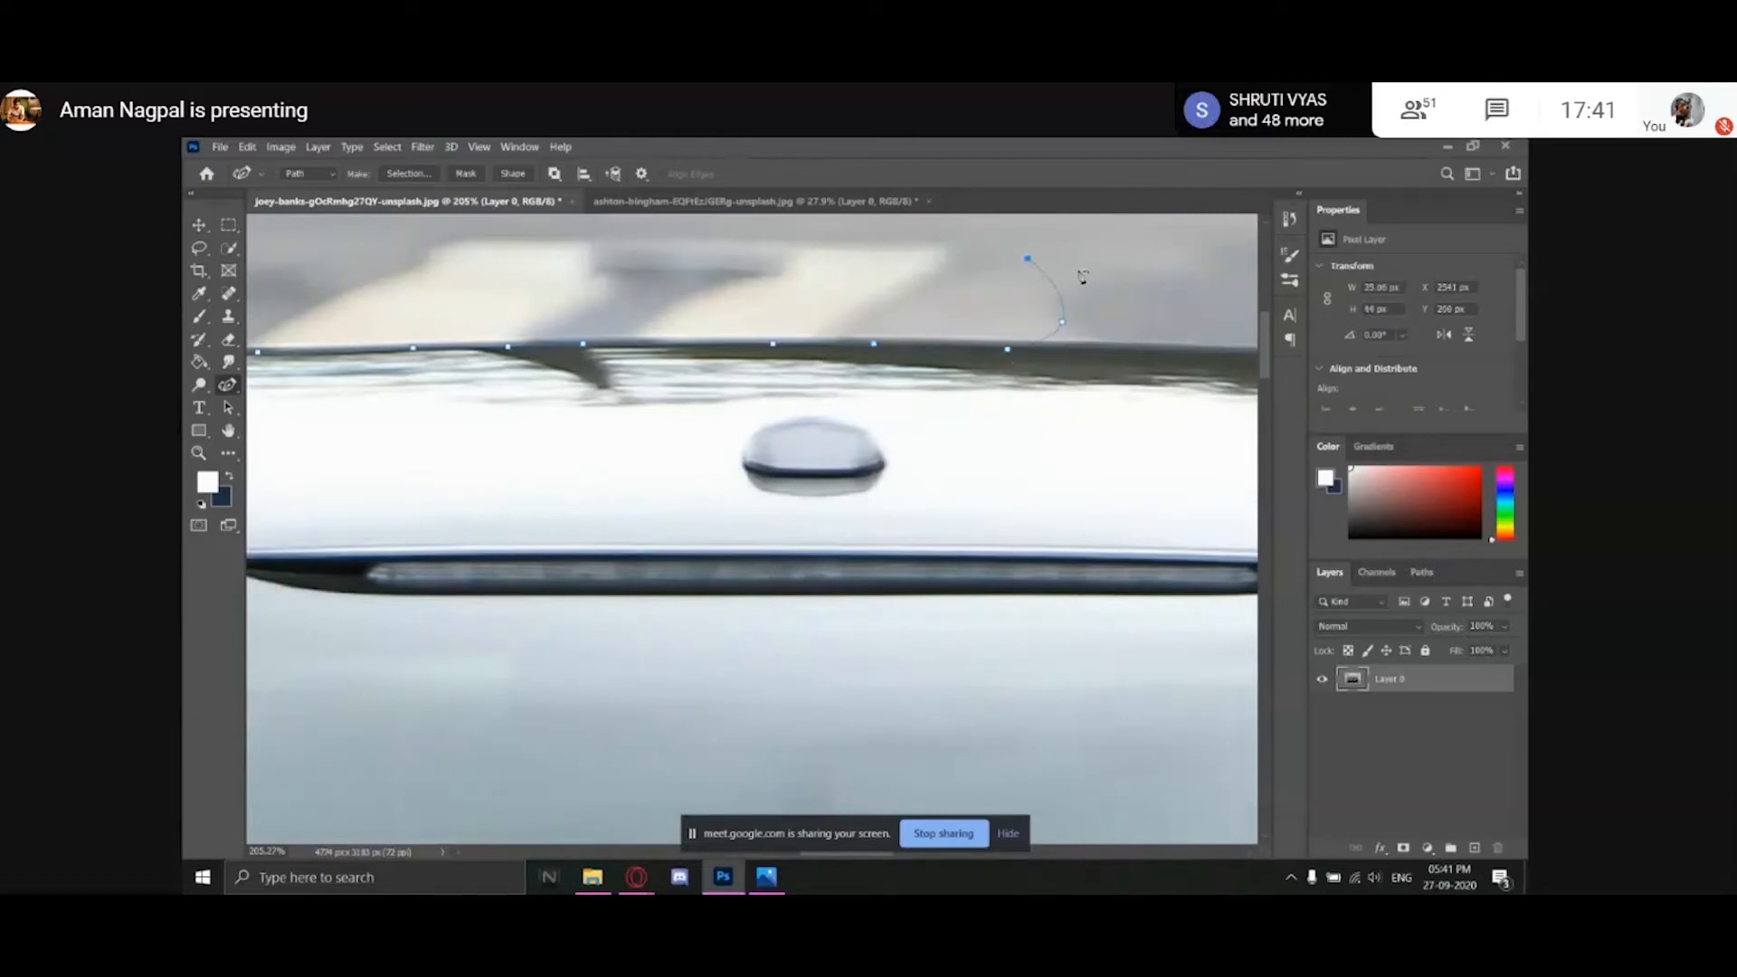
double_click(1061, 323)
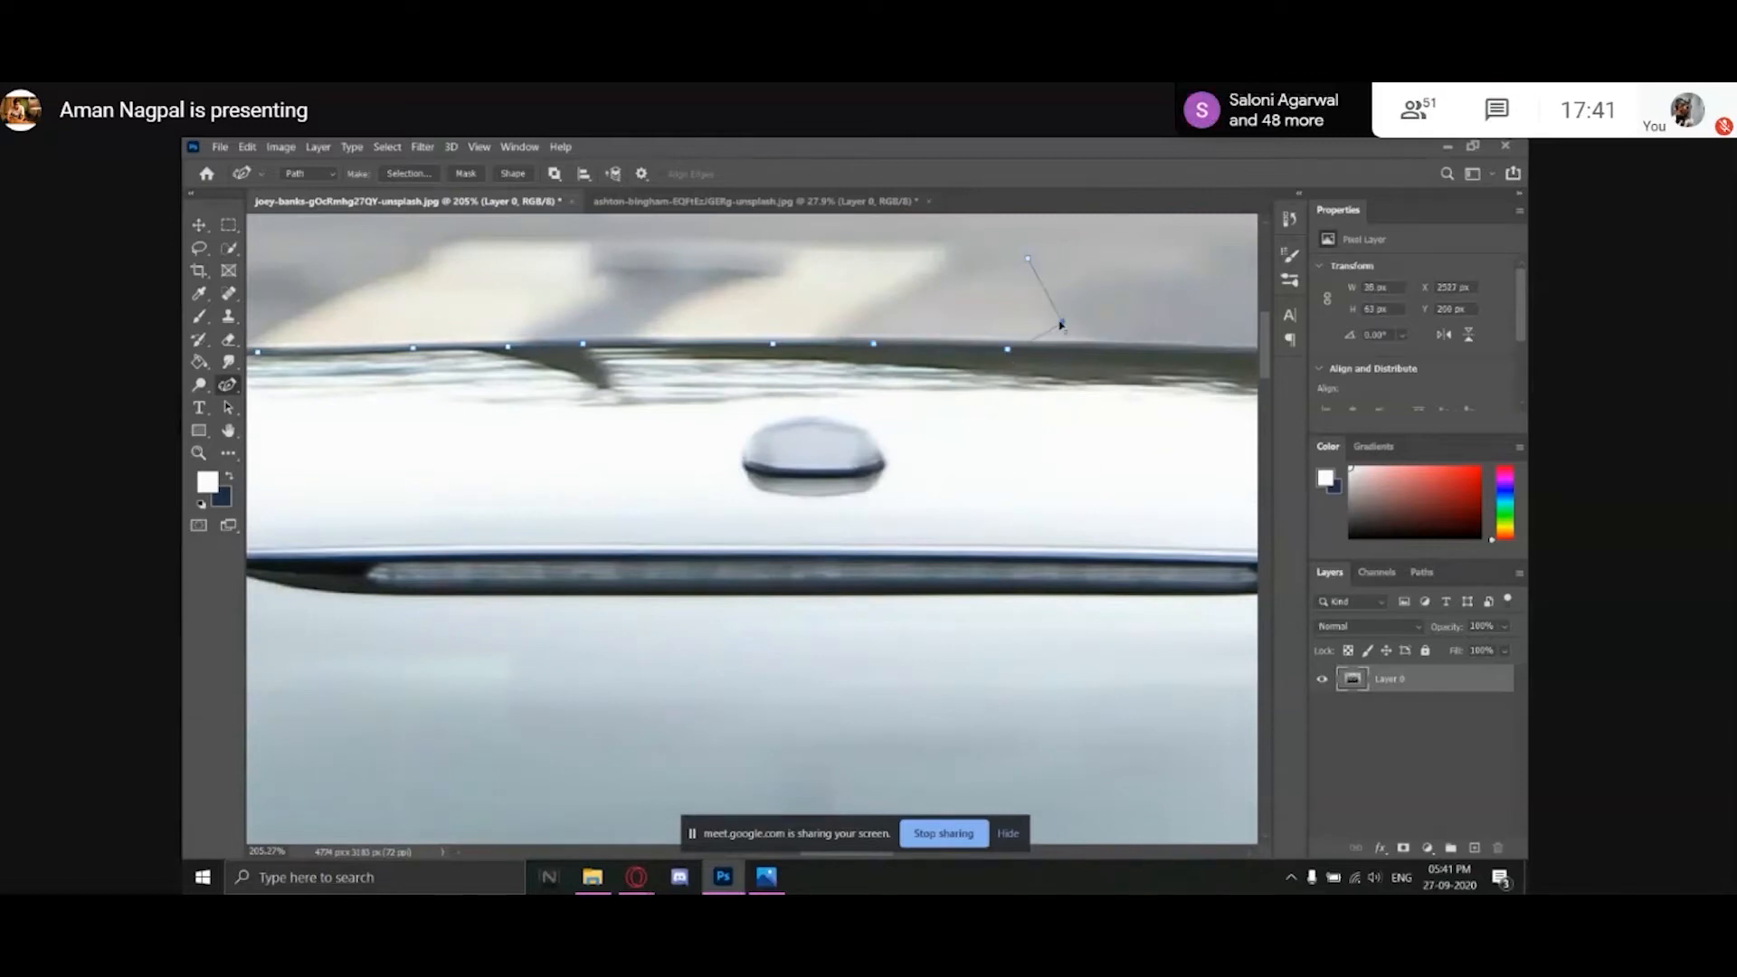
key(ctrl+z)
key(ctrl+z)
key(ctrl+z)
key(ctrl+z)
Extend the path along the remaining upper edge of the roof toward its right corner.
drag(1025, 368, 770, 367)
click(830, 345)
click(936, 346)
key(z)
drag(961, 350, 859, 351)
key(p)
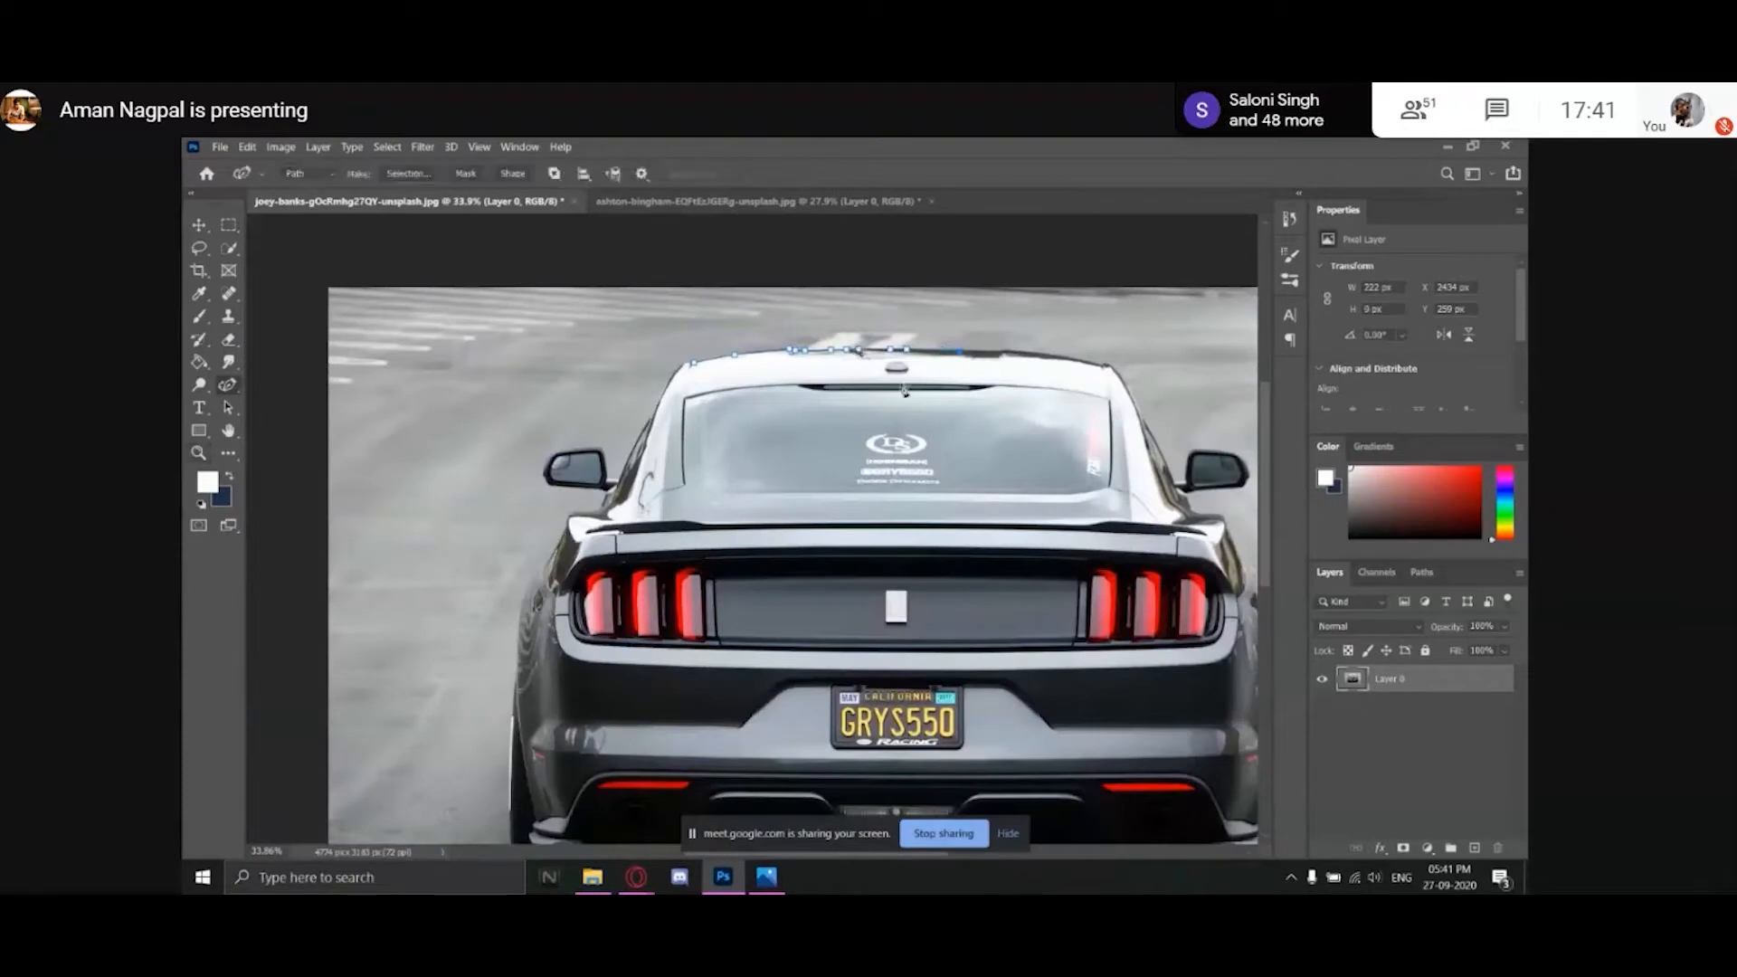
drag(997, 475, 900, 414)
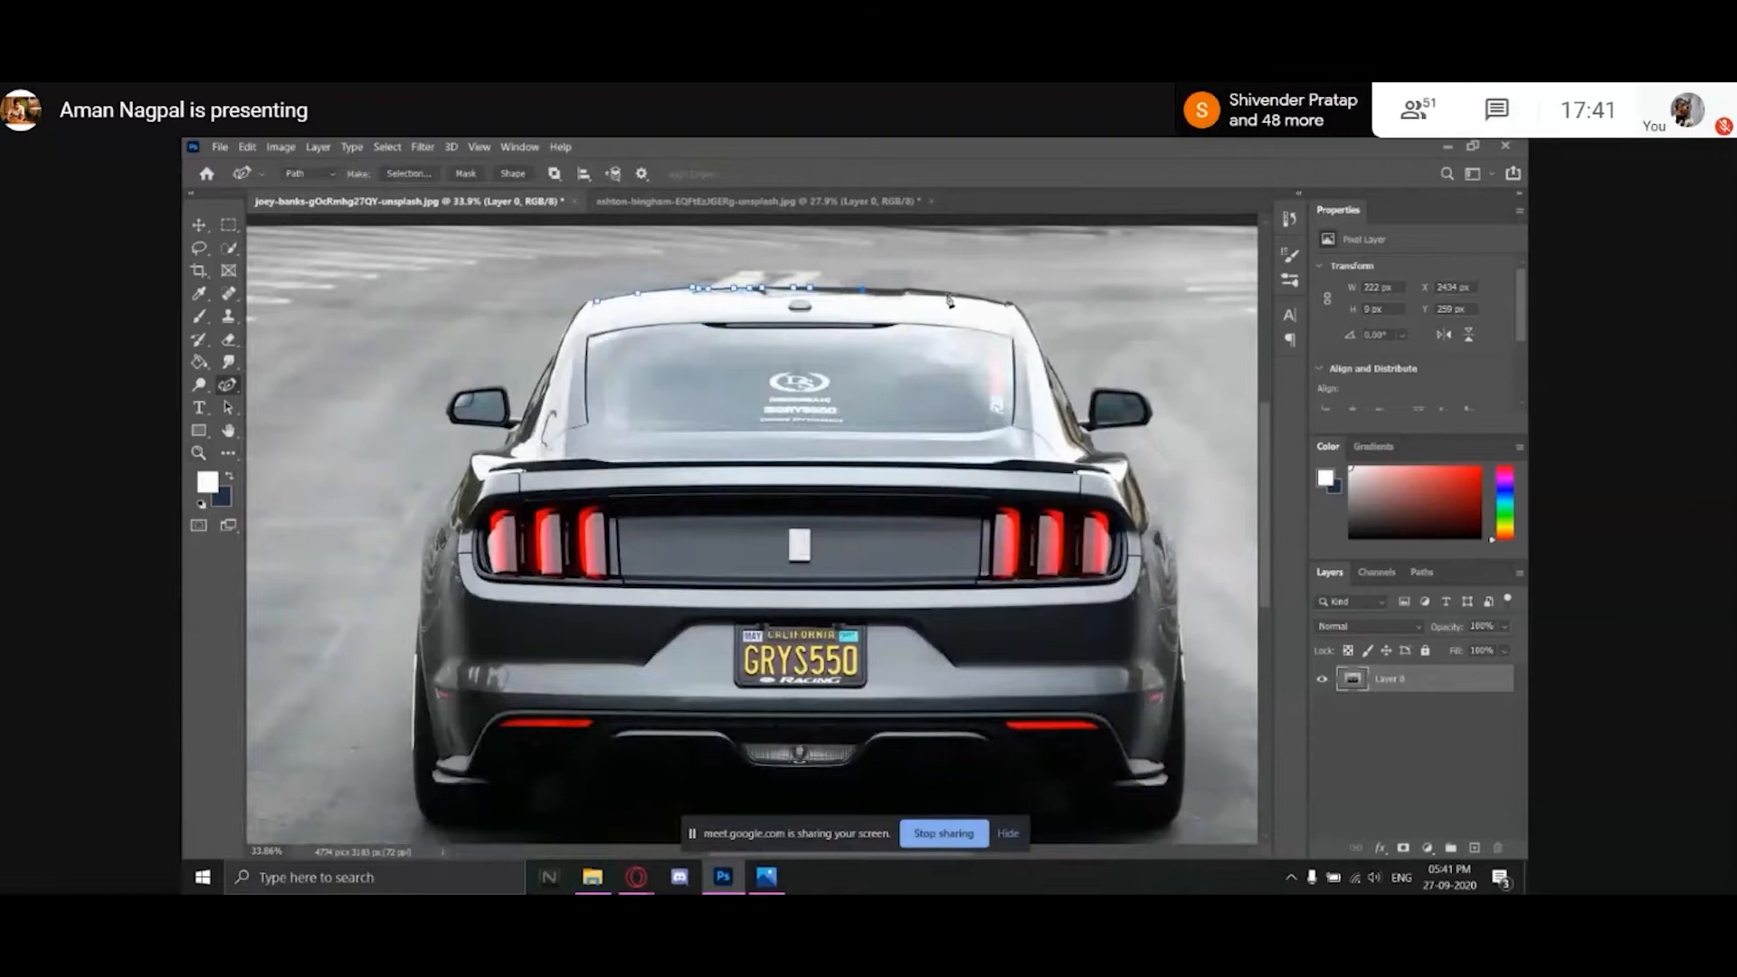
key(ctrl+space)
drag(898, 276, 957, 283)
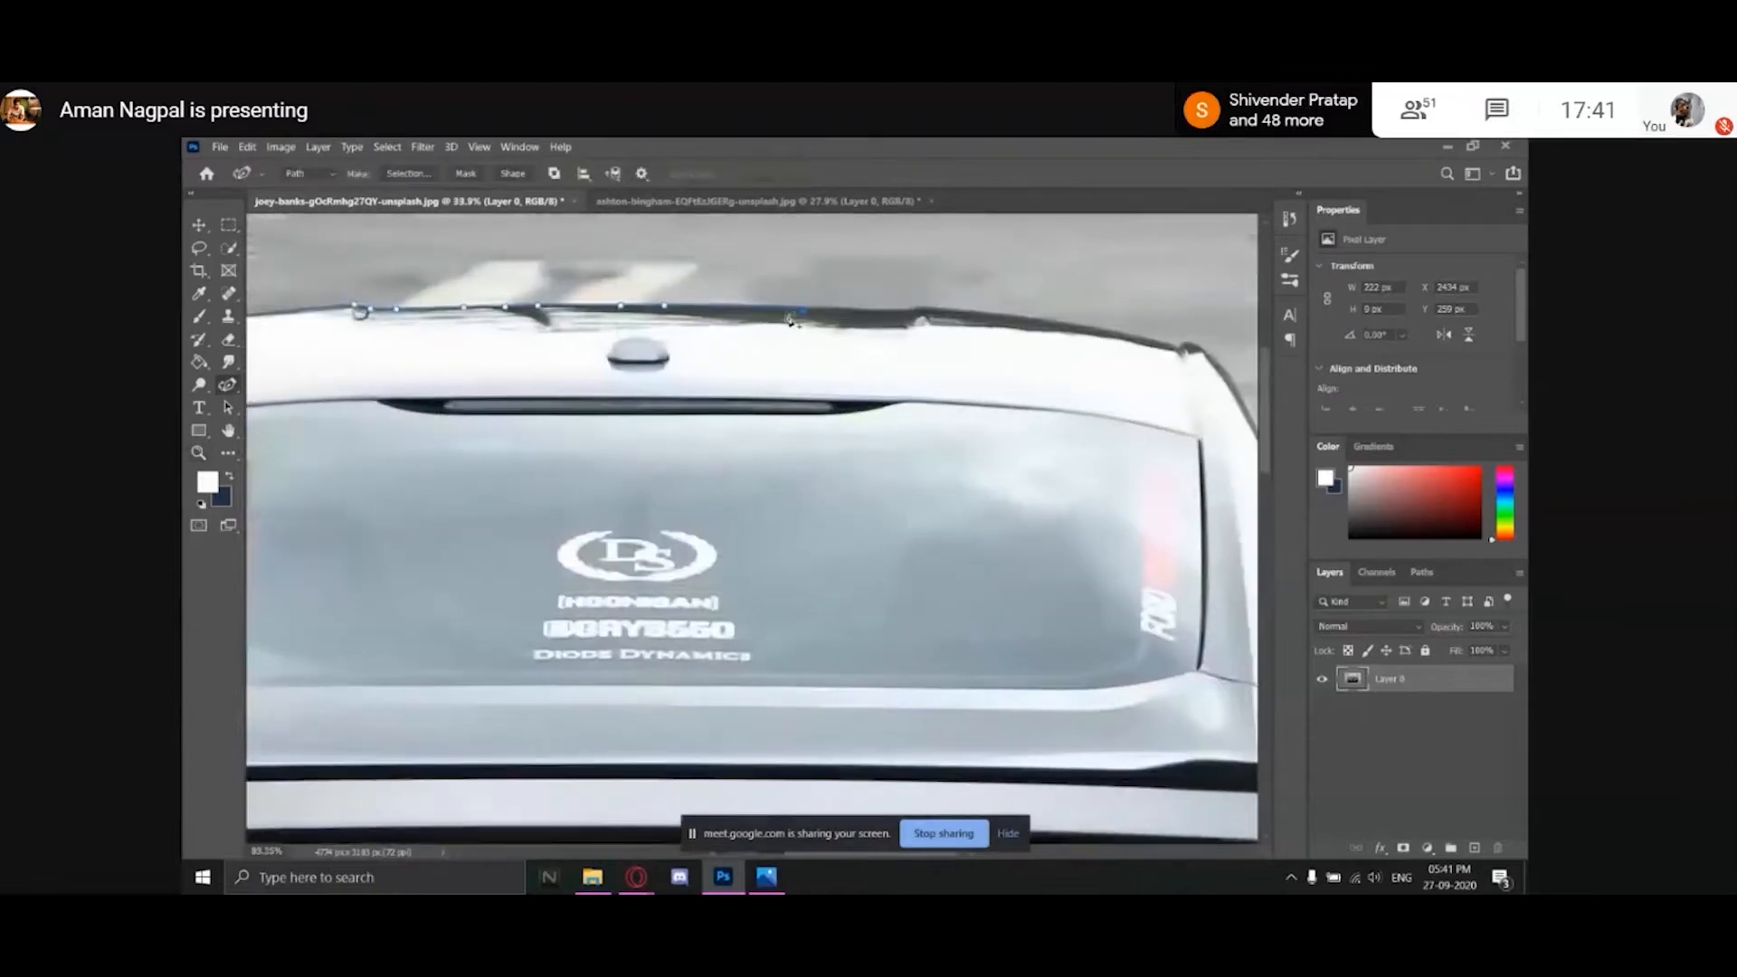
click(910, 311)
click(1020, 319)
Run the path back across the top of the rear window and close it at the roof's left corner.
click(964, 378)
click(665, 416)
click(432, 389)
key(space)
drag(362, 394, 869, 383)
click(627, 370)
click(610, 330)
key(space)
drag(1097, 371, 966, 390)
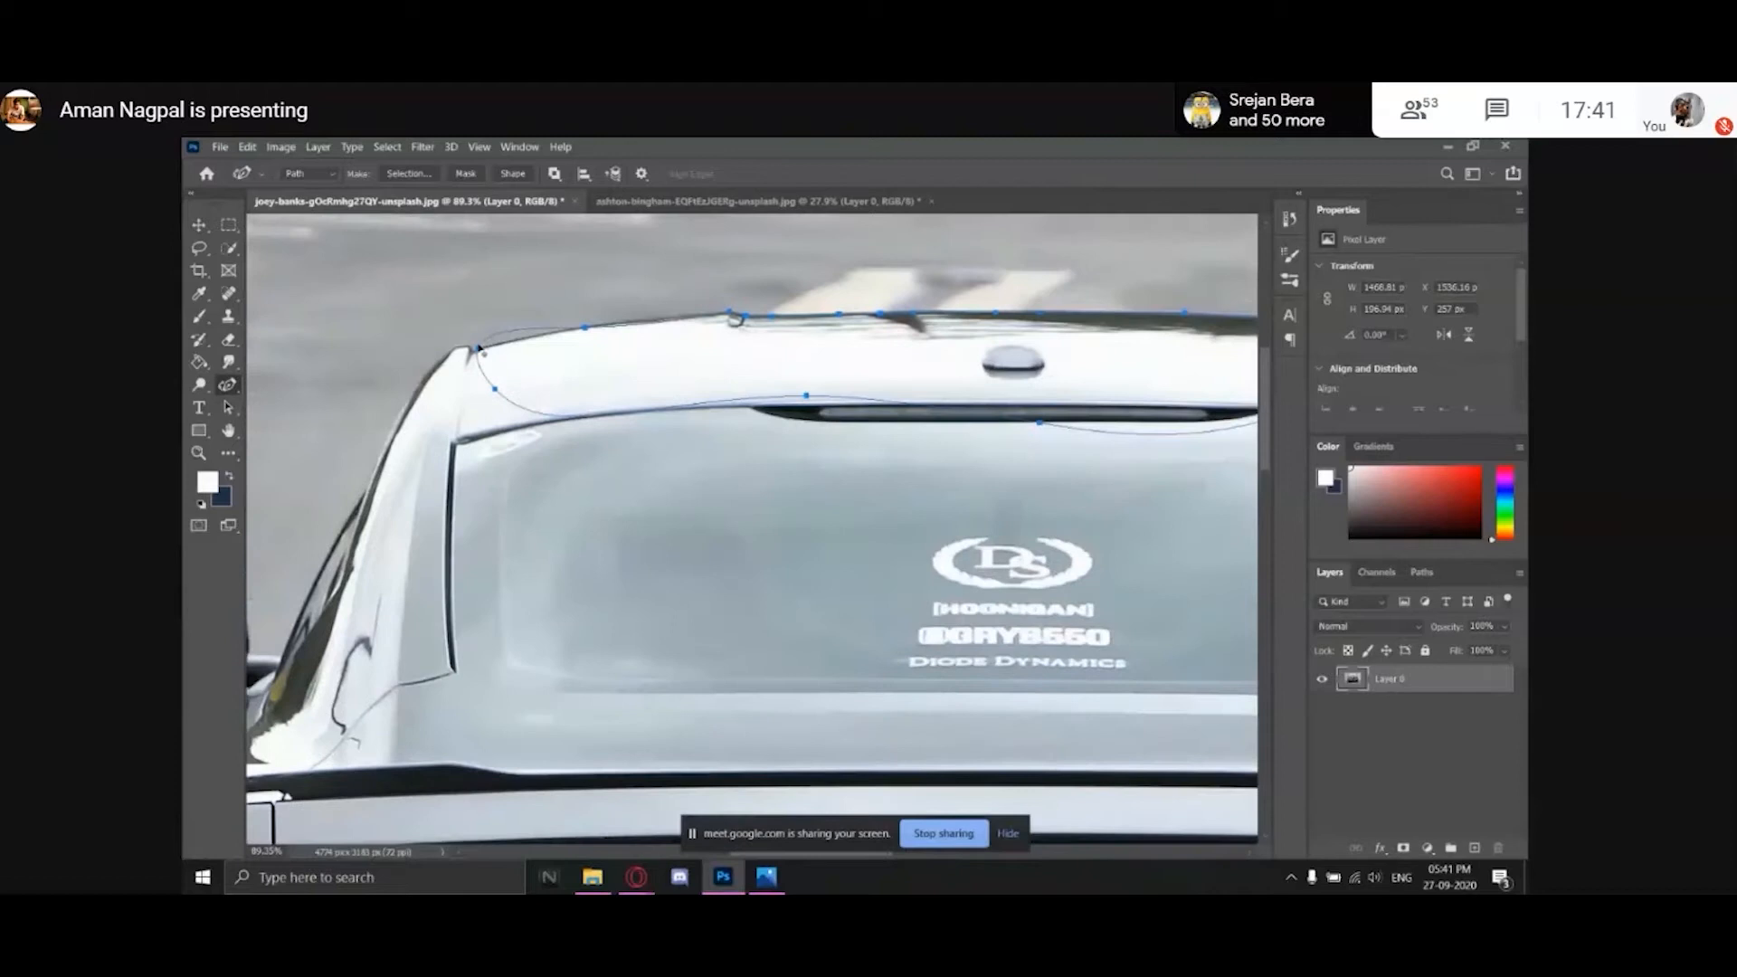
key(space)
drag(1093, 368, 1025, 371)
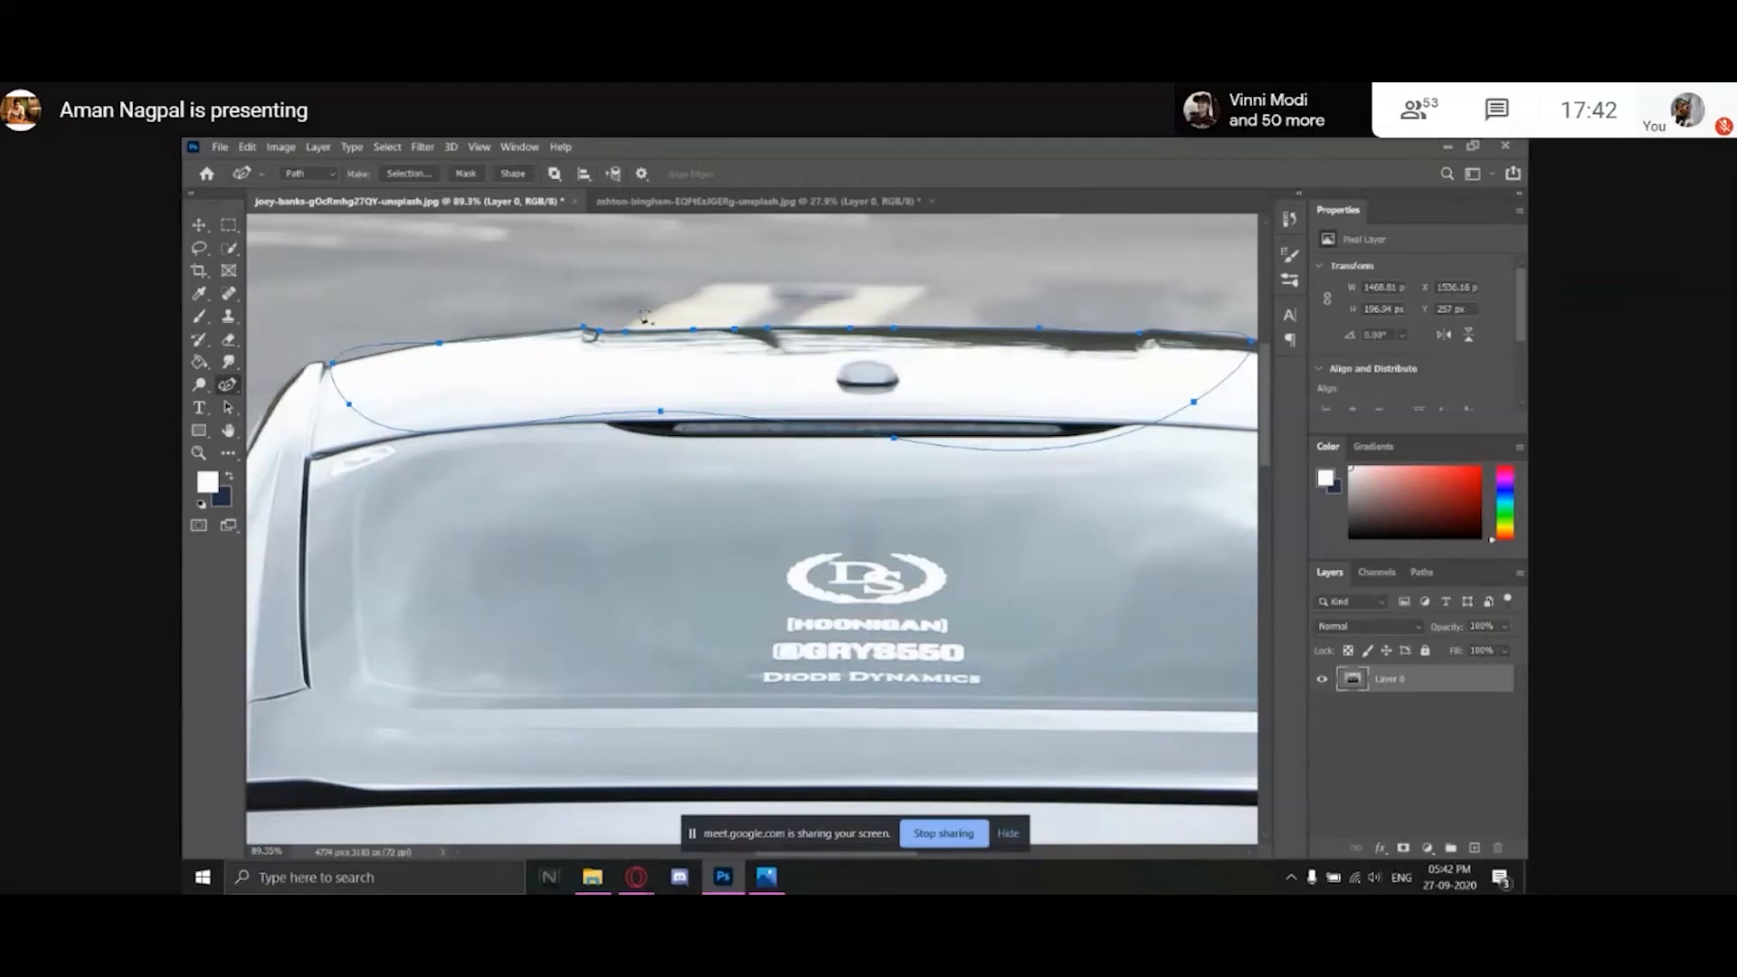
Make a new anti-aliased selection from the closed roof path with a feather radius of 0 pixels.
right_click(600, 373)
right_click(568, 364)
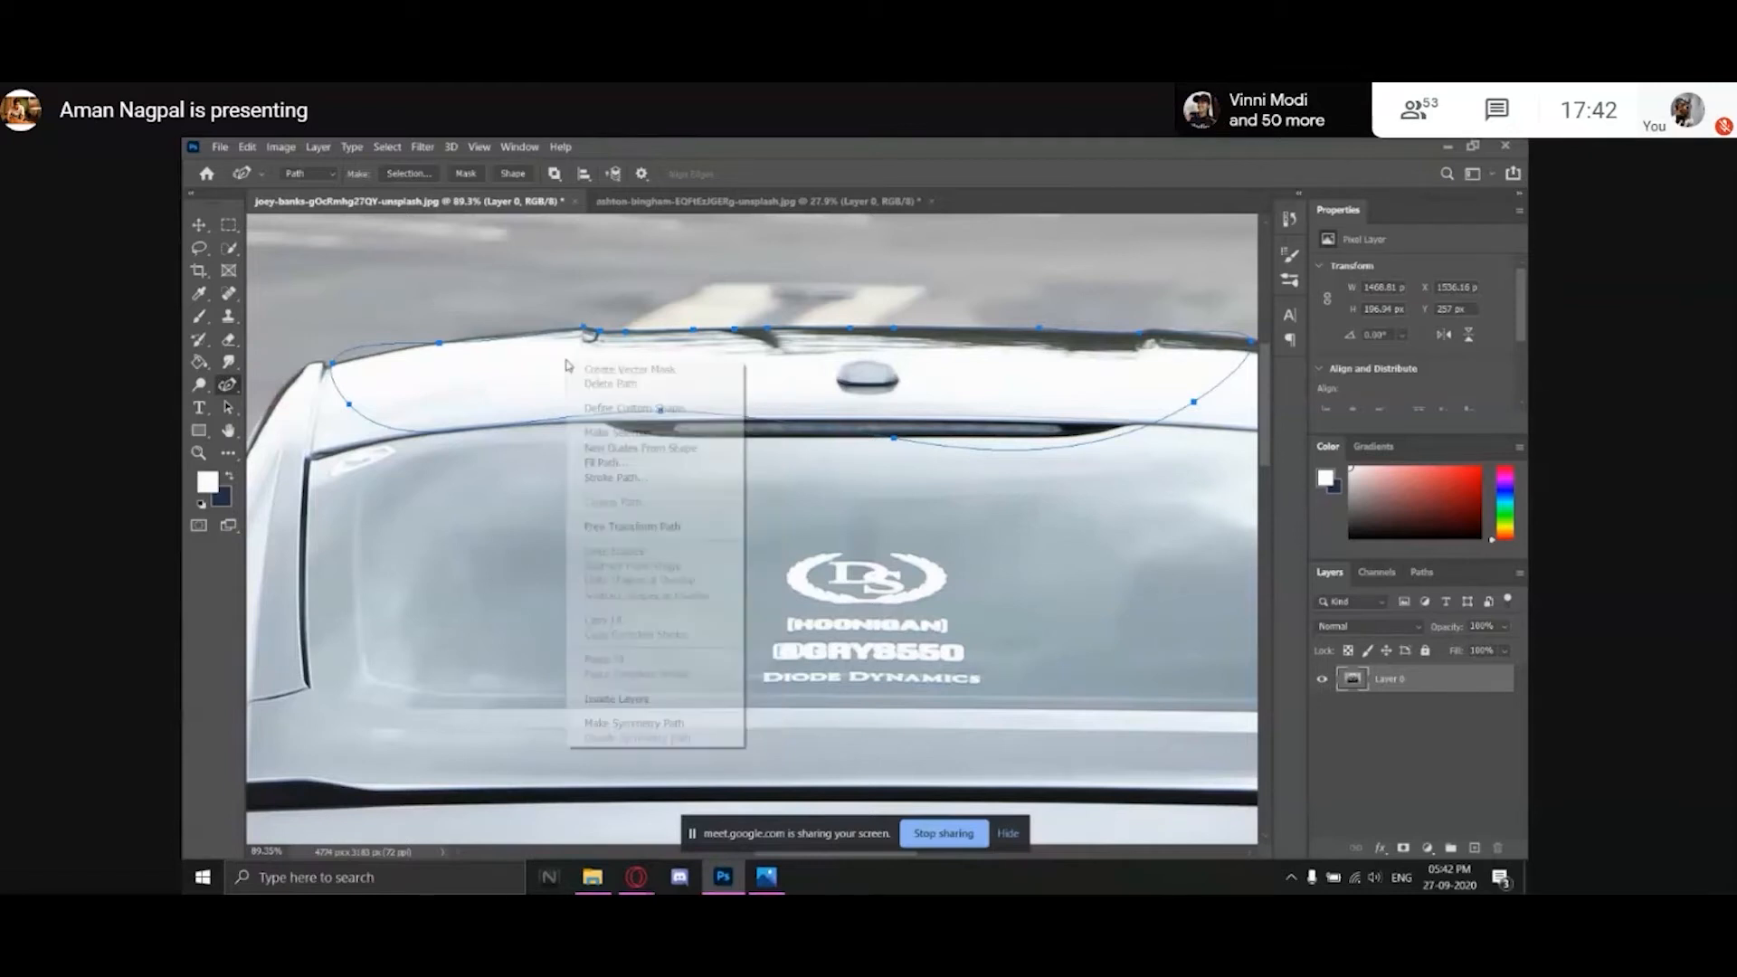
right_click(430, 256)
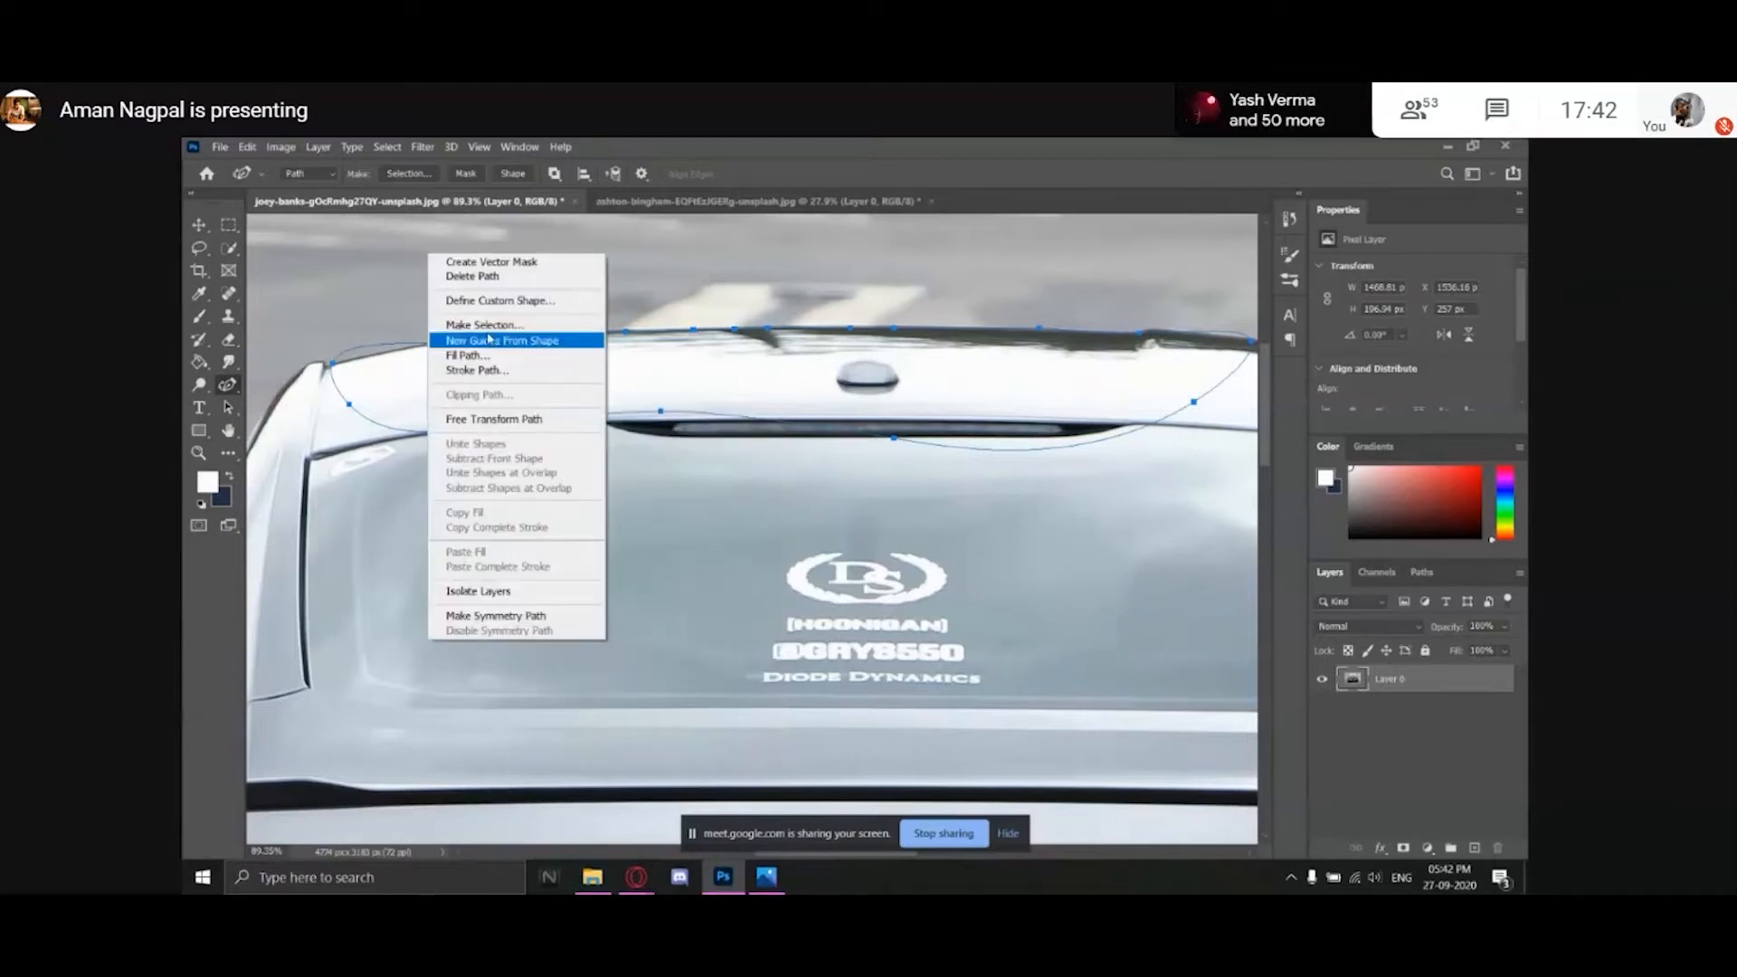
click(488, 326)
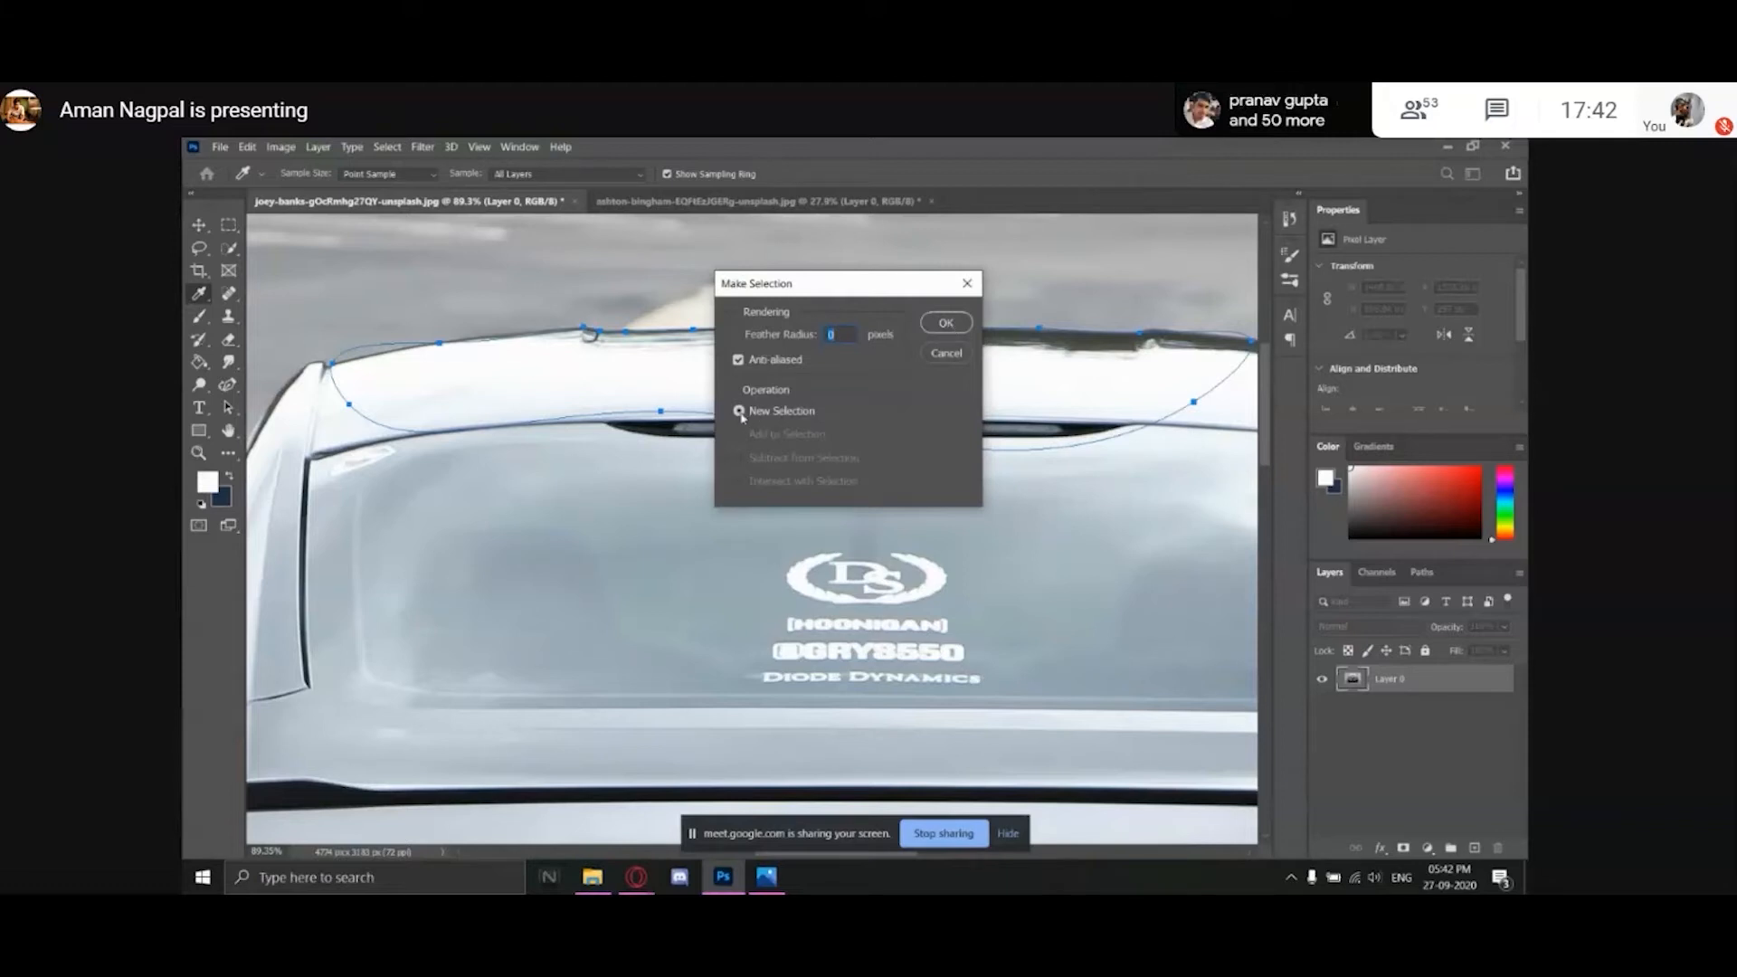
click(967, 326)
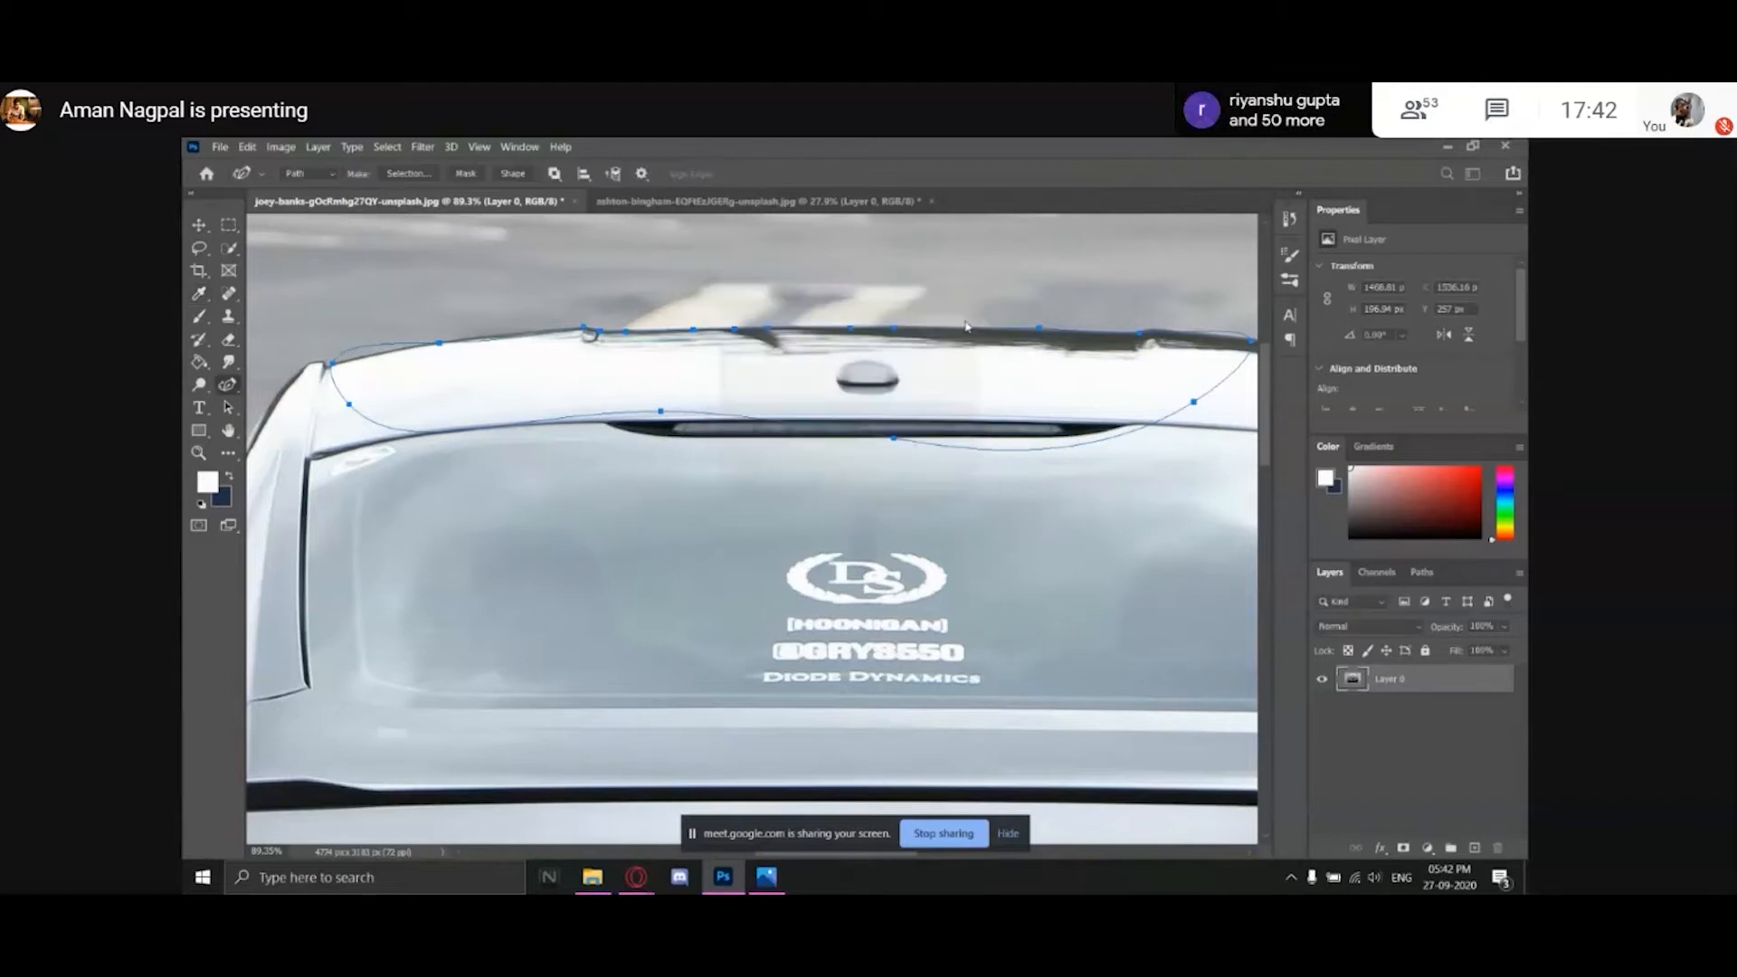
Draw a small rounded loop path on the rear window above the DS logo with the Curvature Pen.
click(710, 462)
click(754, 539)
click(920, 545)
click(839, 454)
click(765, 452)
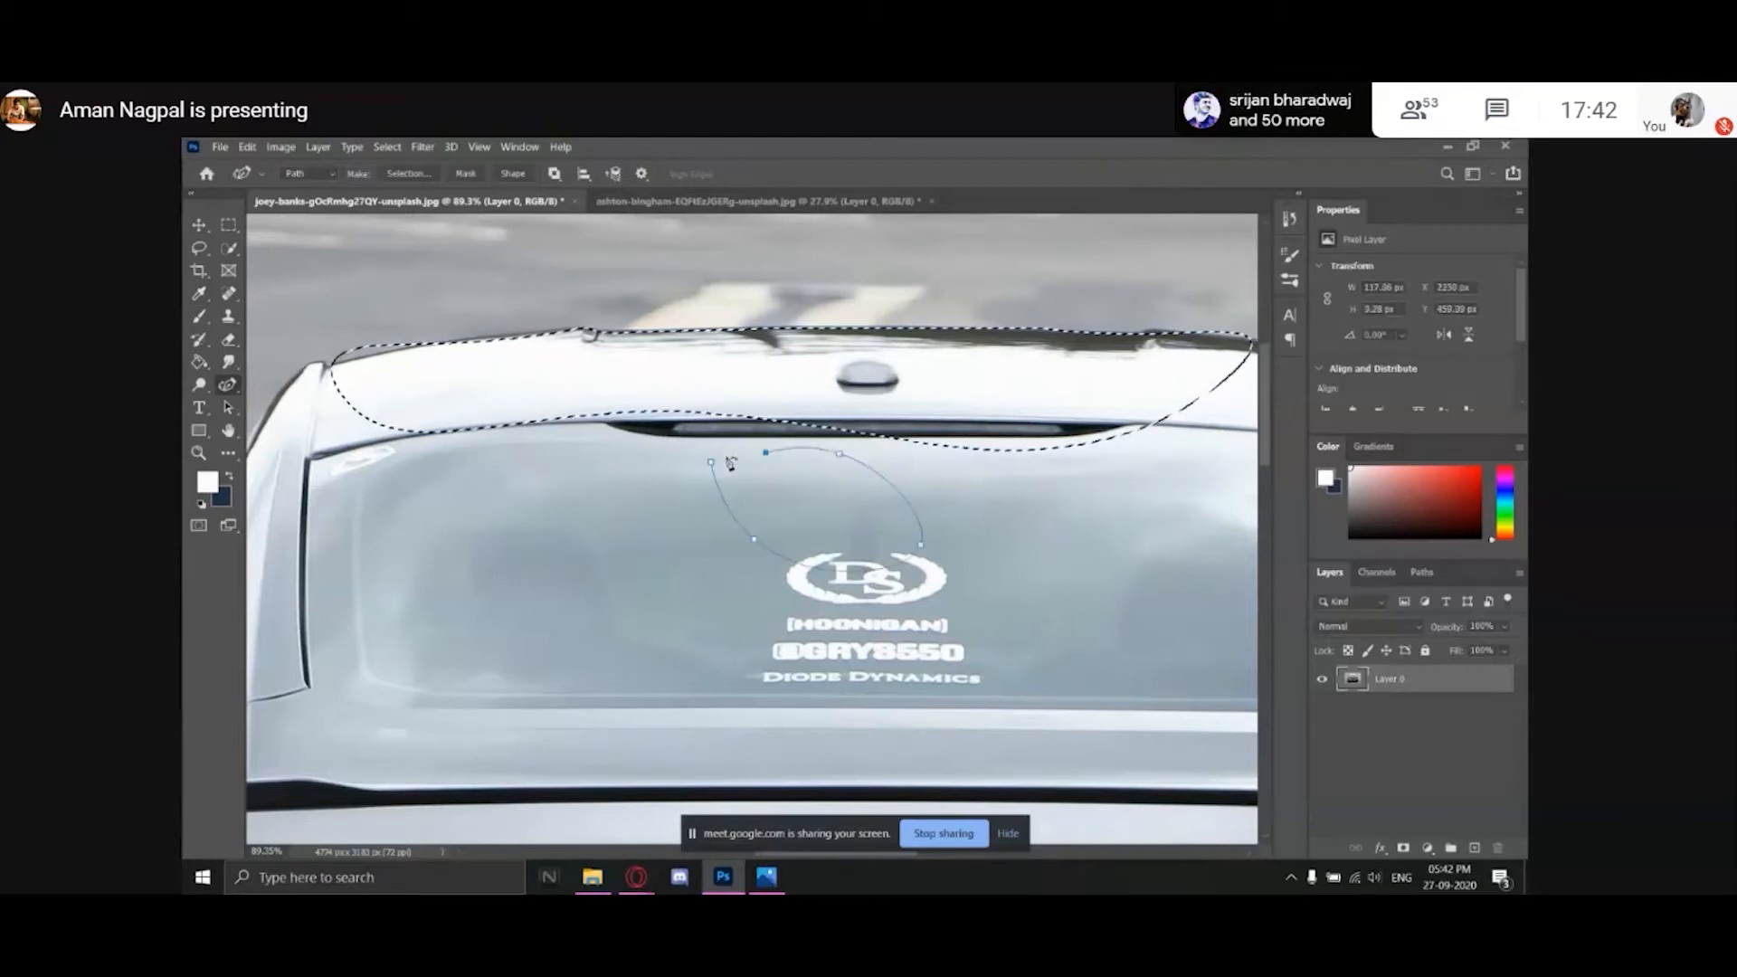
Turn the window loop path into a selection added to the existing roof selection.
right_click(811, 463)
click(894, 543)
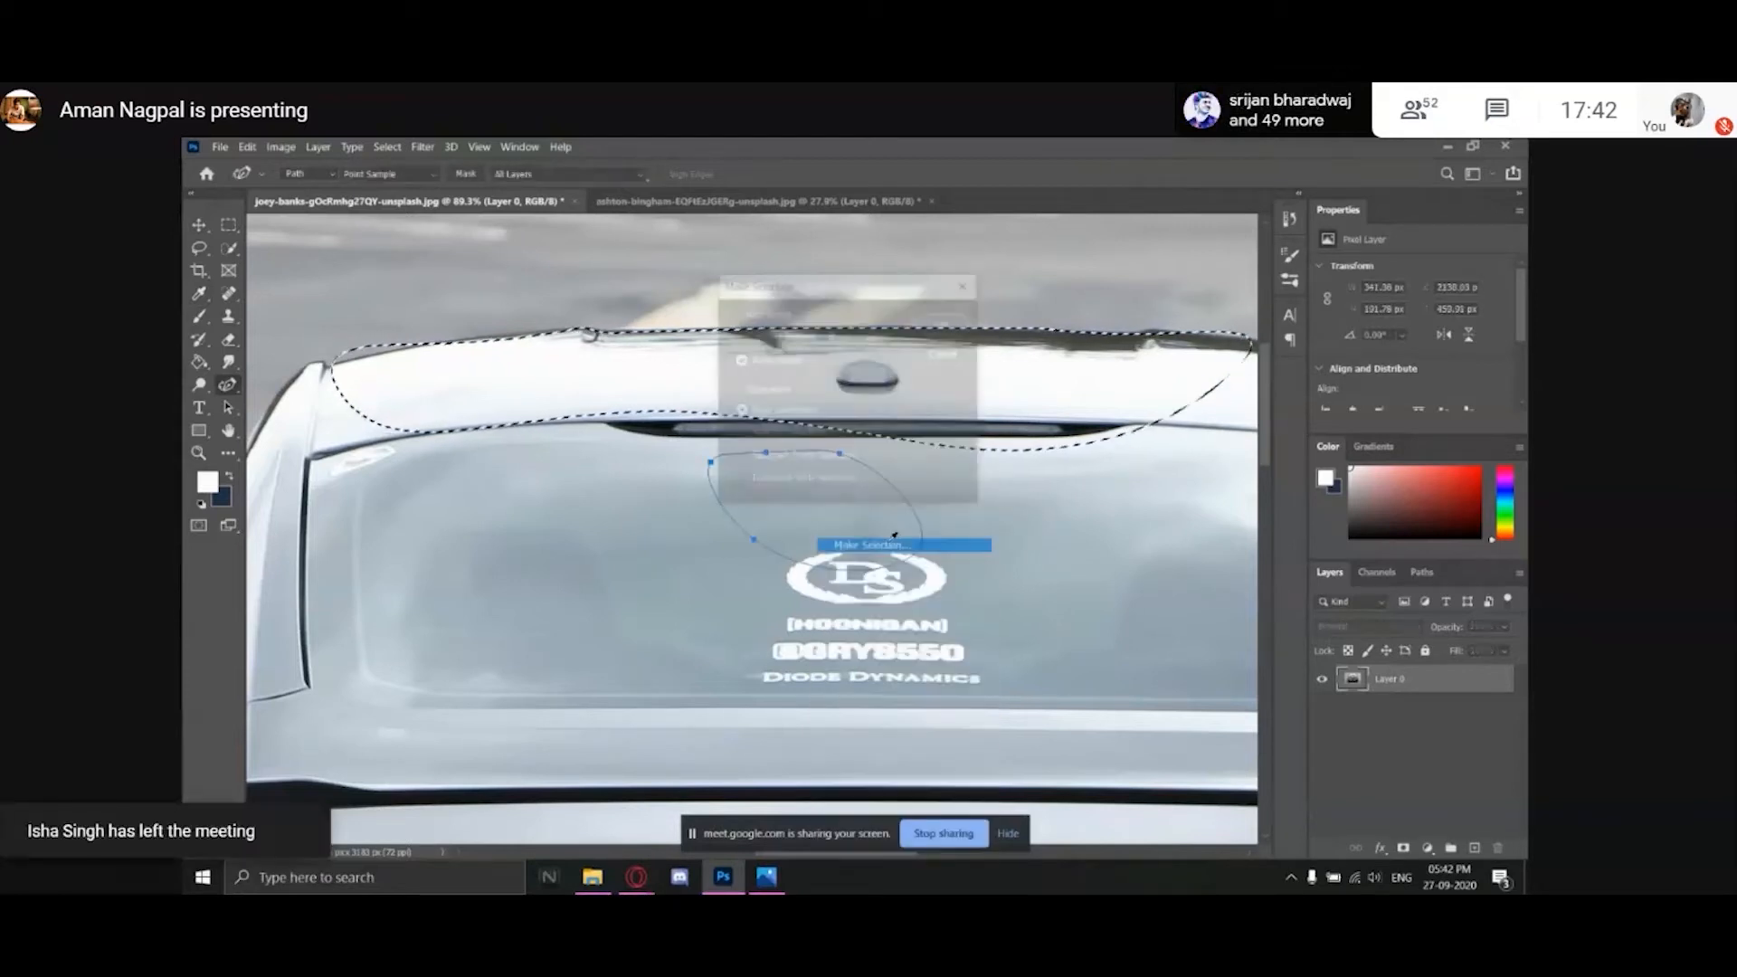
click(783, 435)
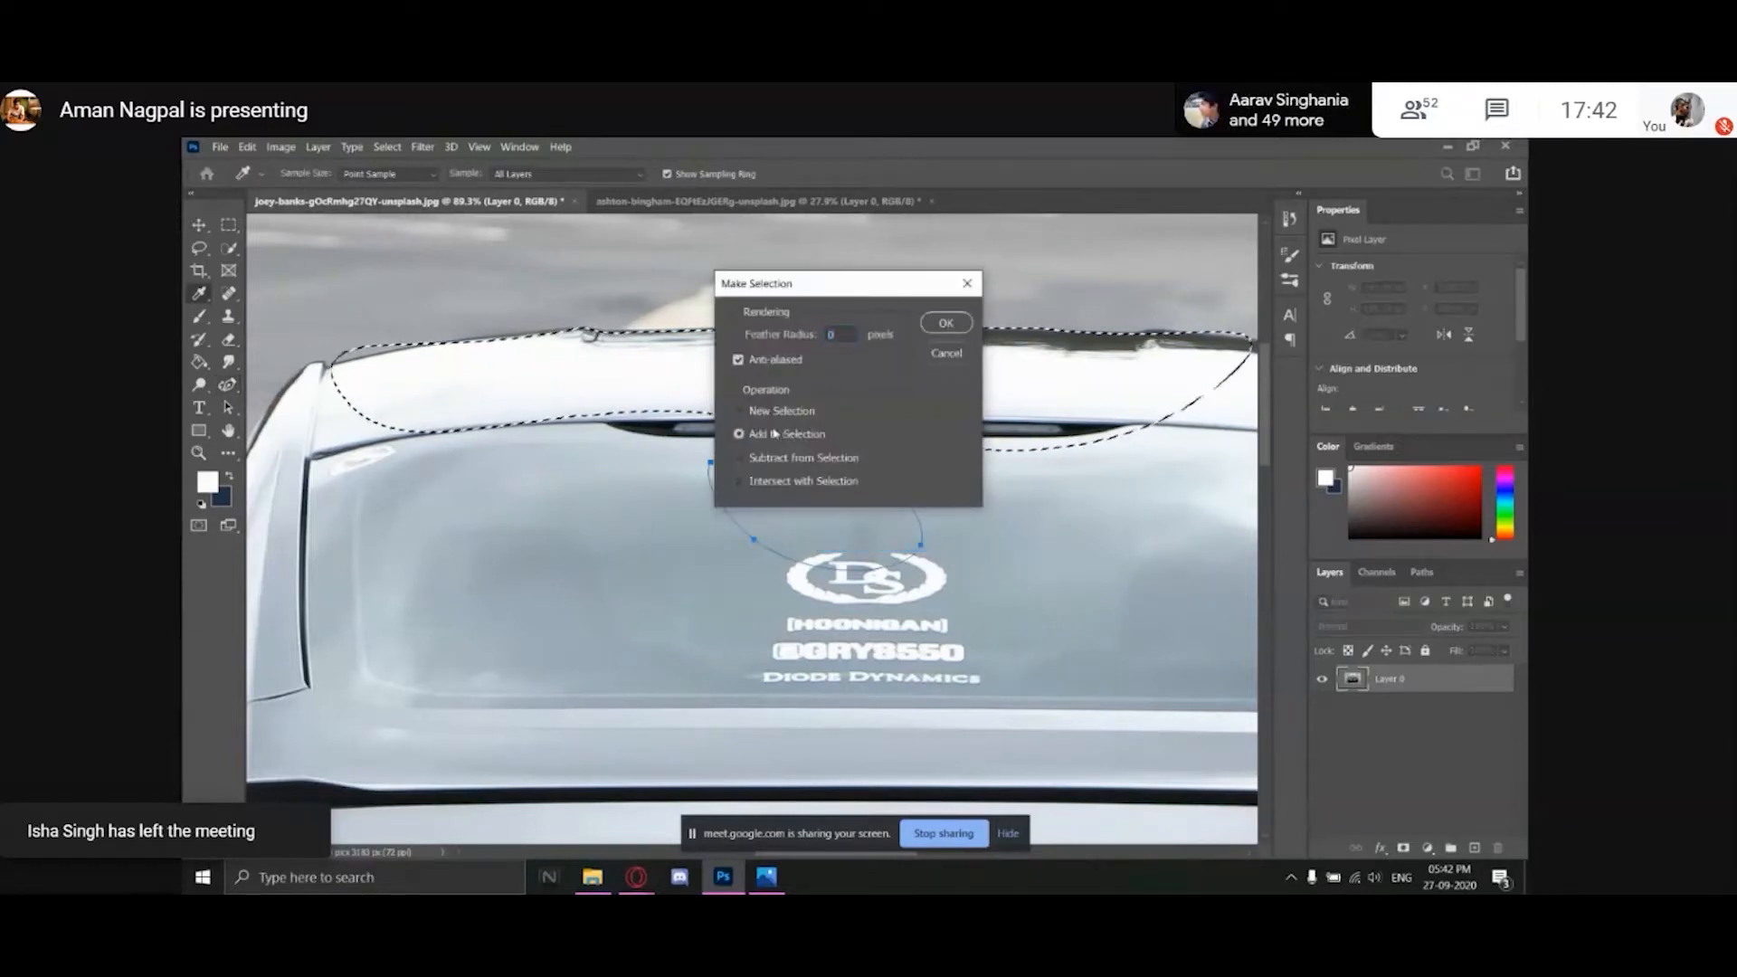
key(Return)
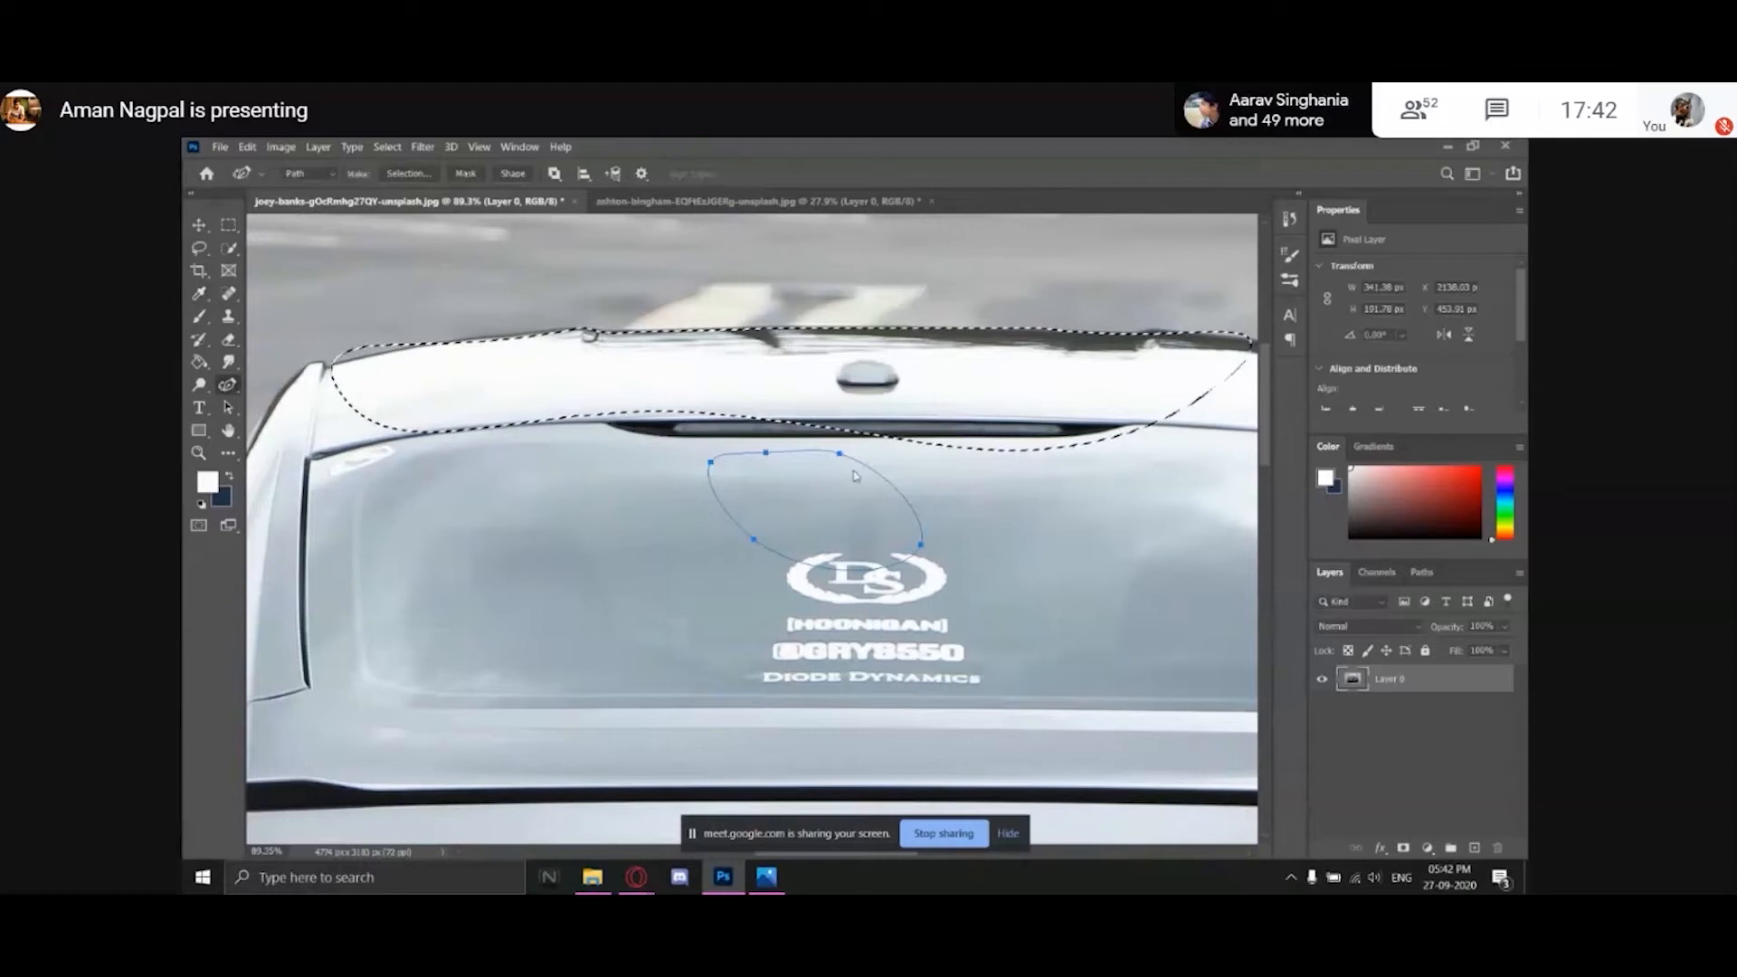
right_click(855, 476)
click(894, 546)
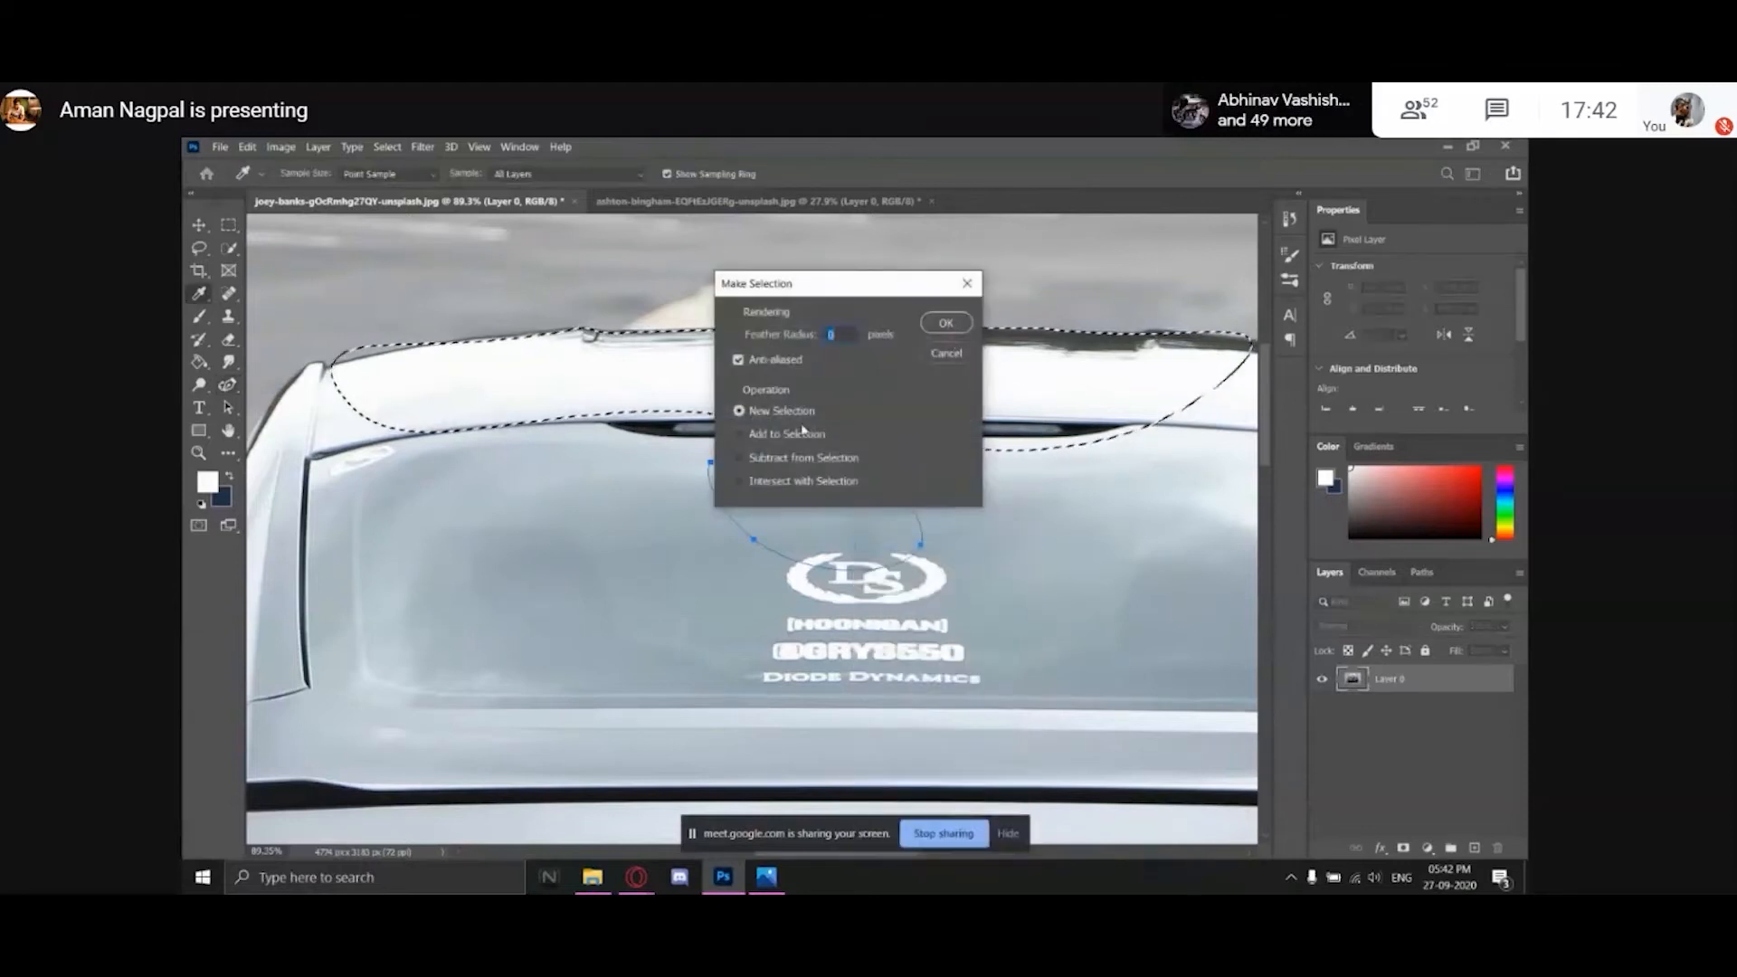
key(Return)
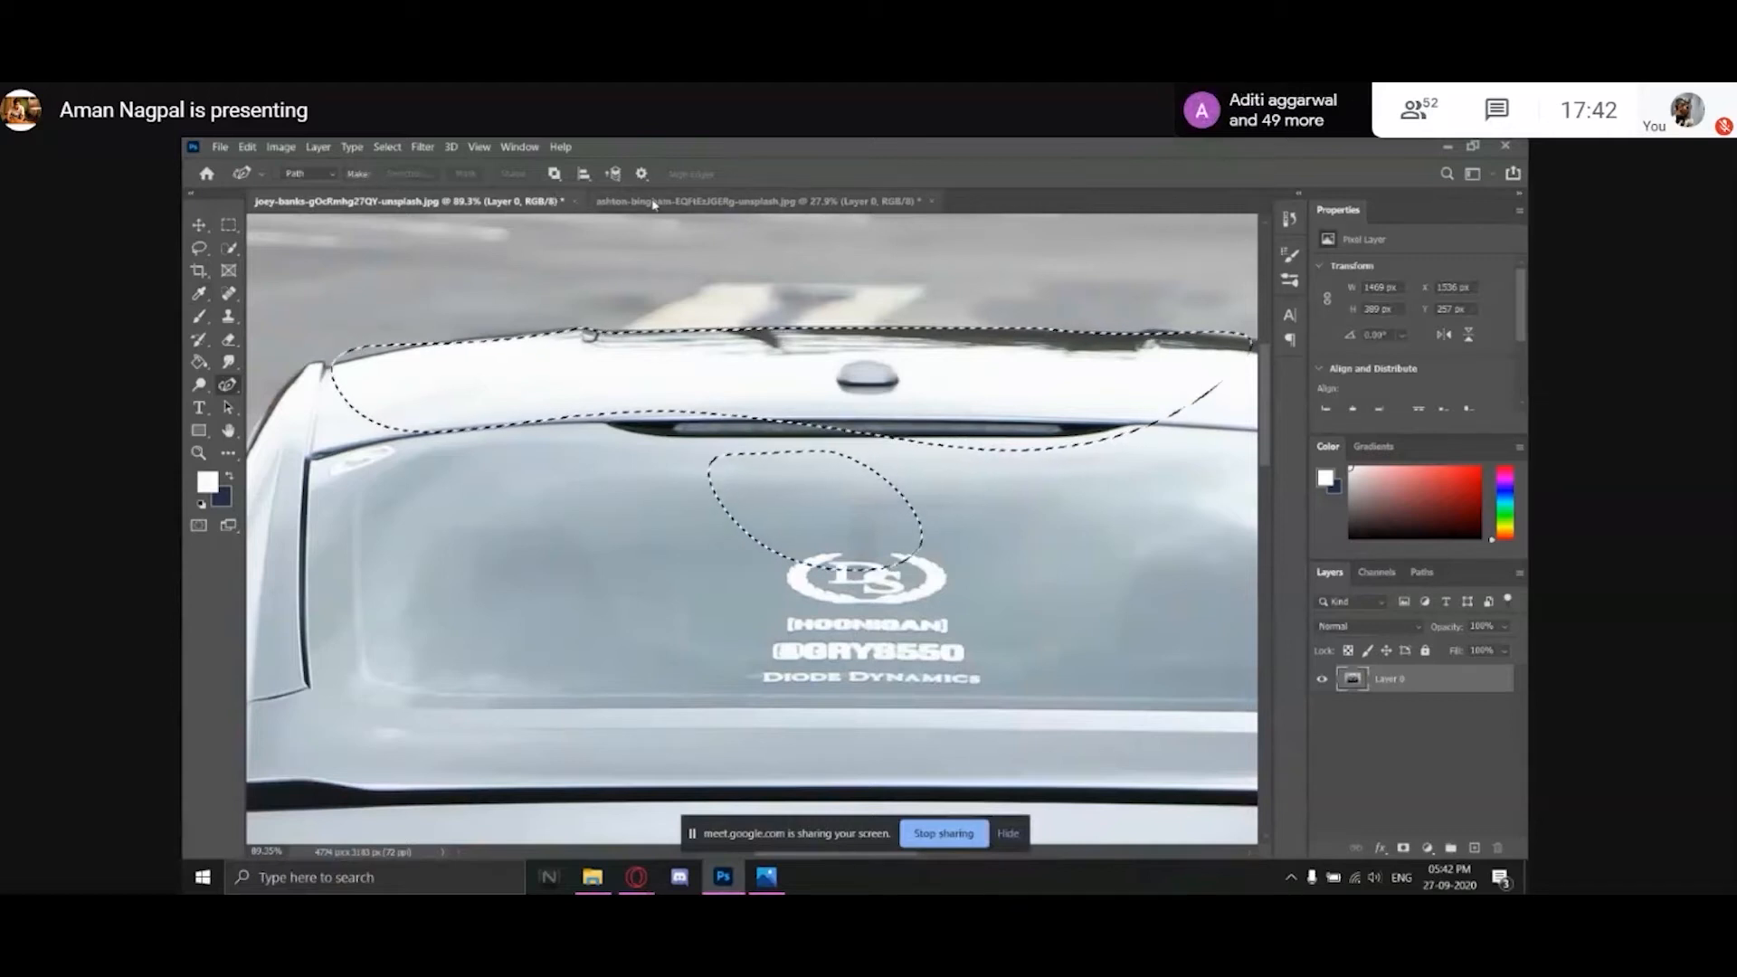
Clear the combined roof and window selection.
key(ctrl+d)
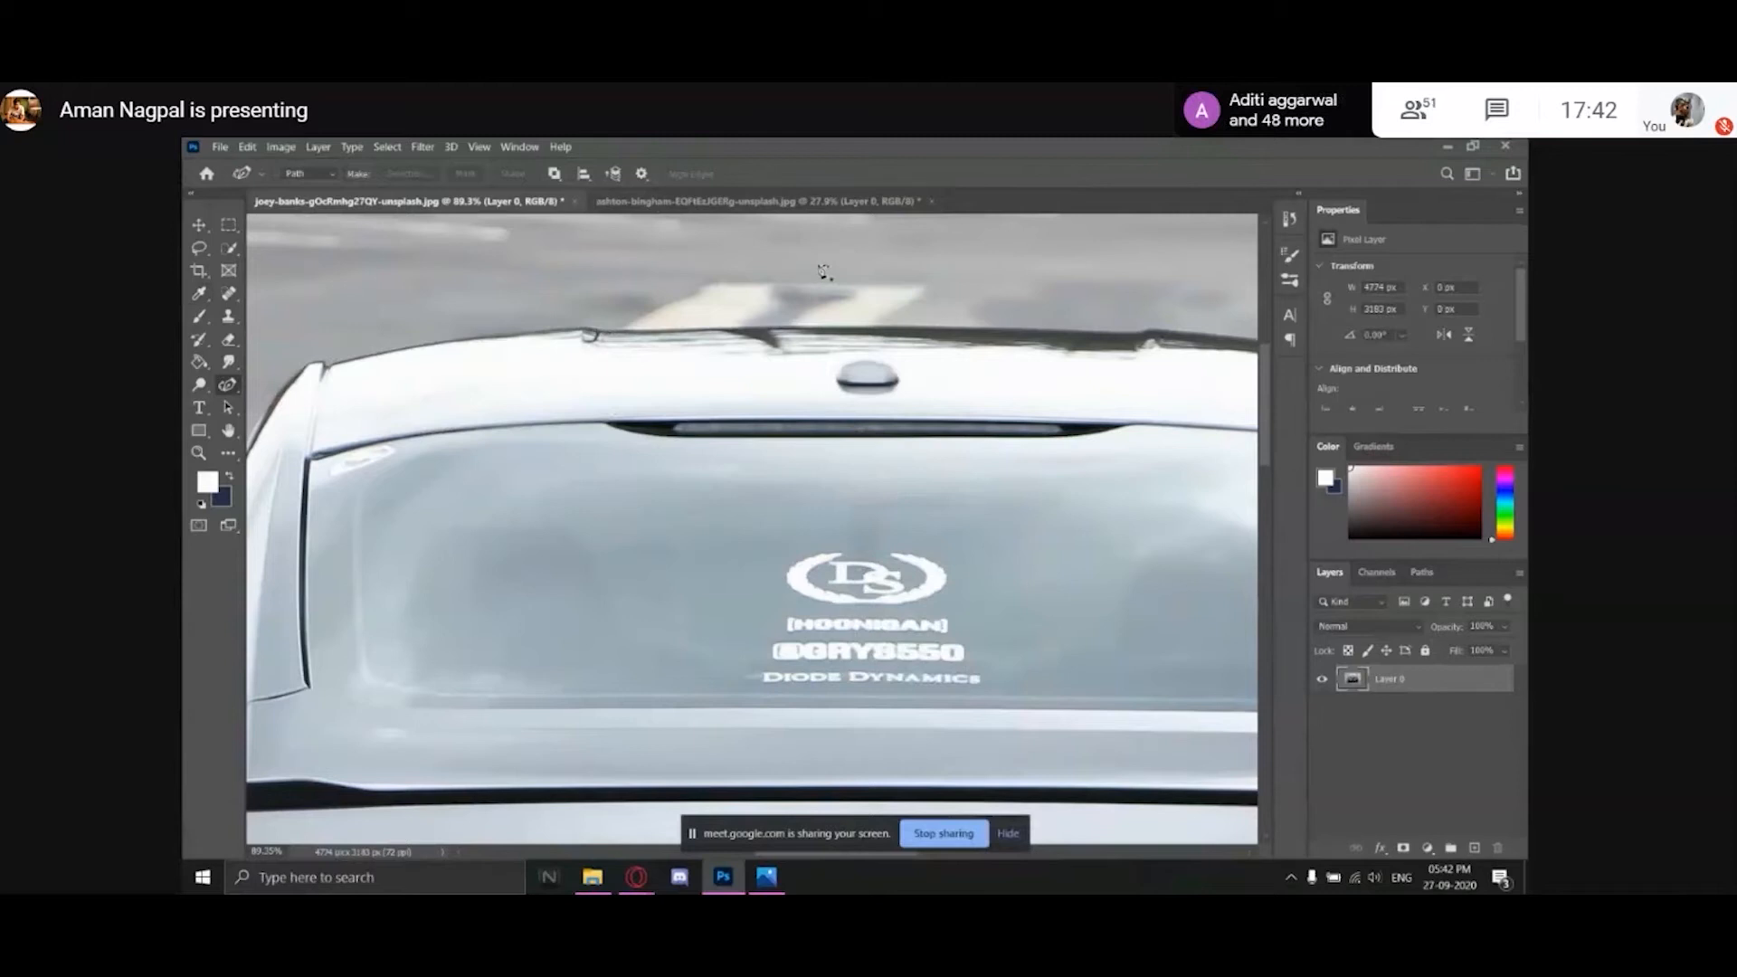
key(z)
key(ctrl+z)
key(ctrl+d)
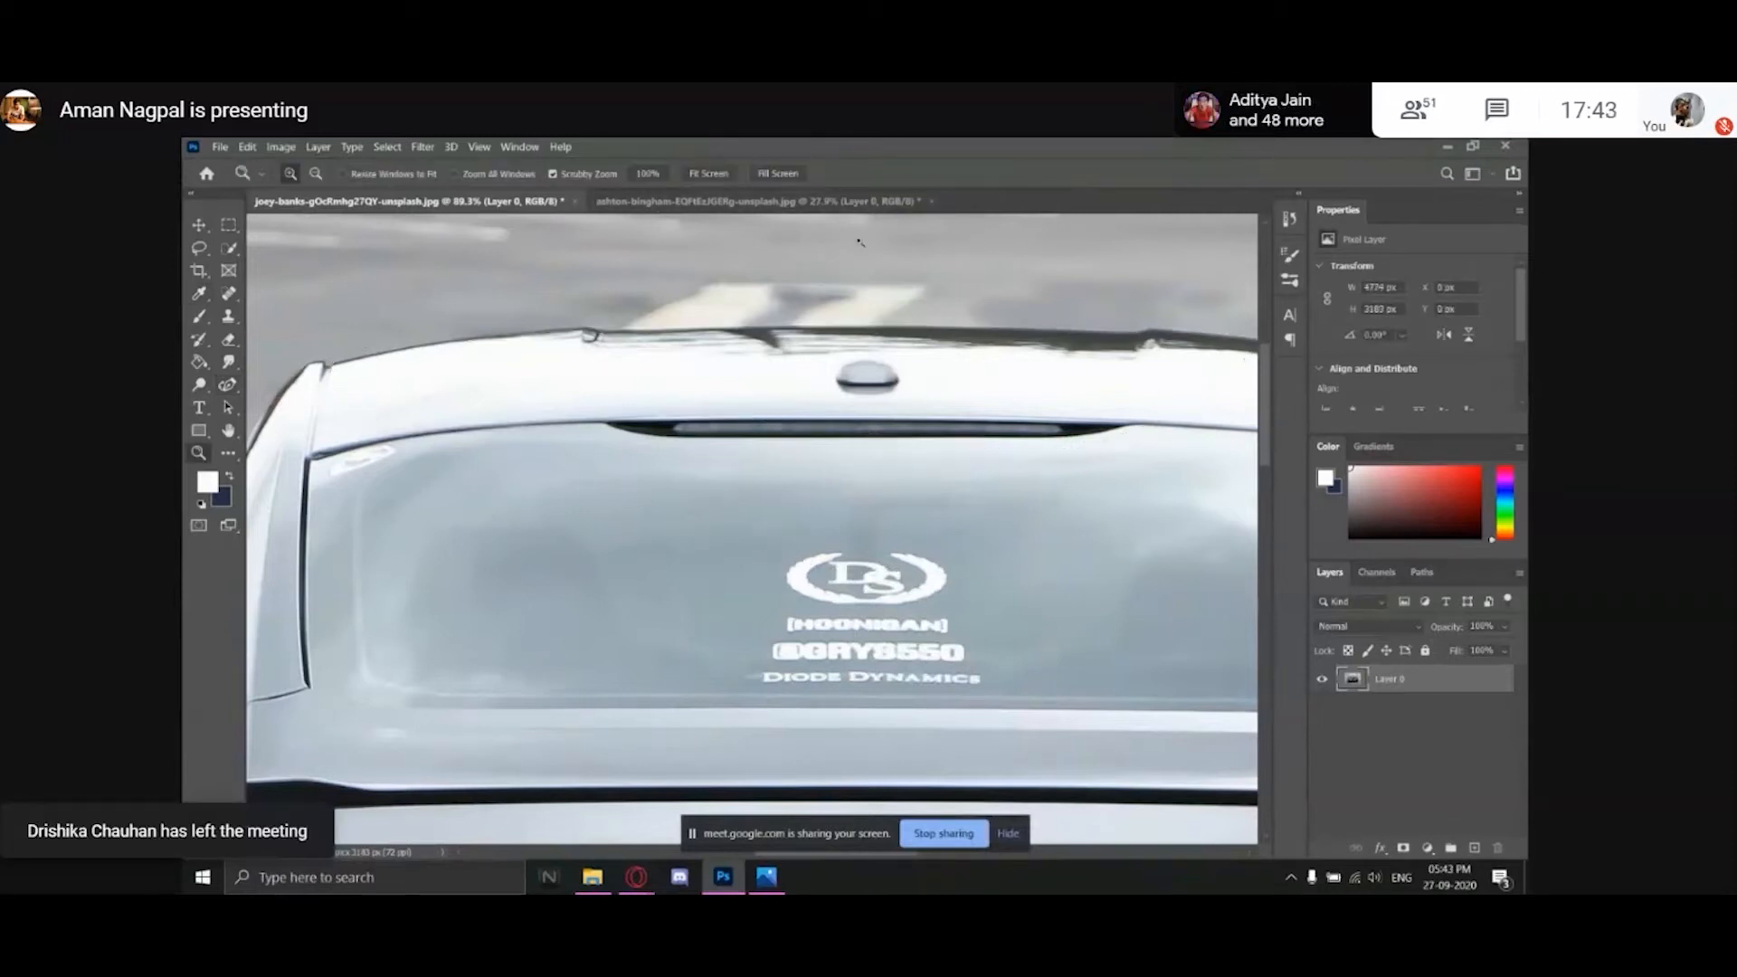
Select the car's roof and rear window with the Quick Selection tool, and deselect the area.
click(229, 250)
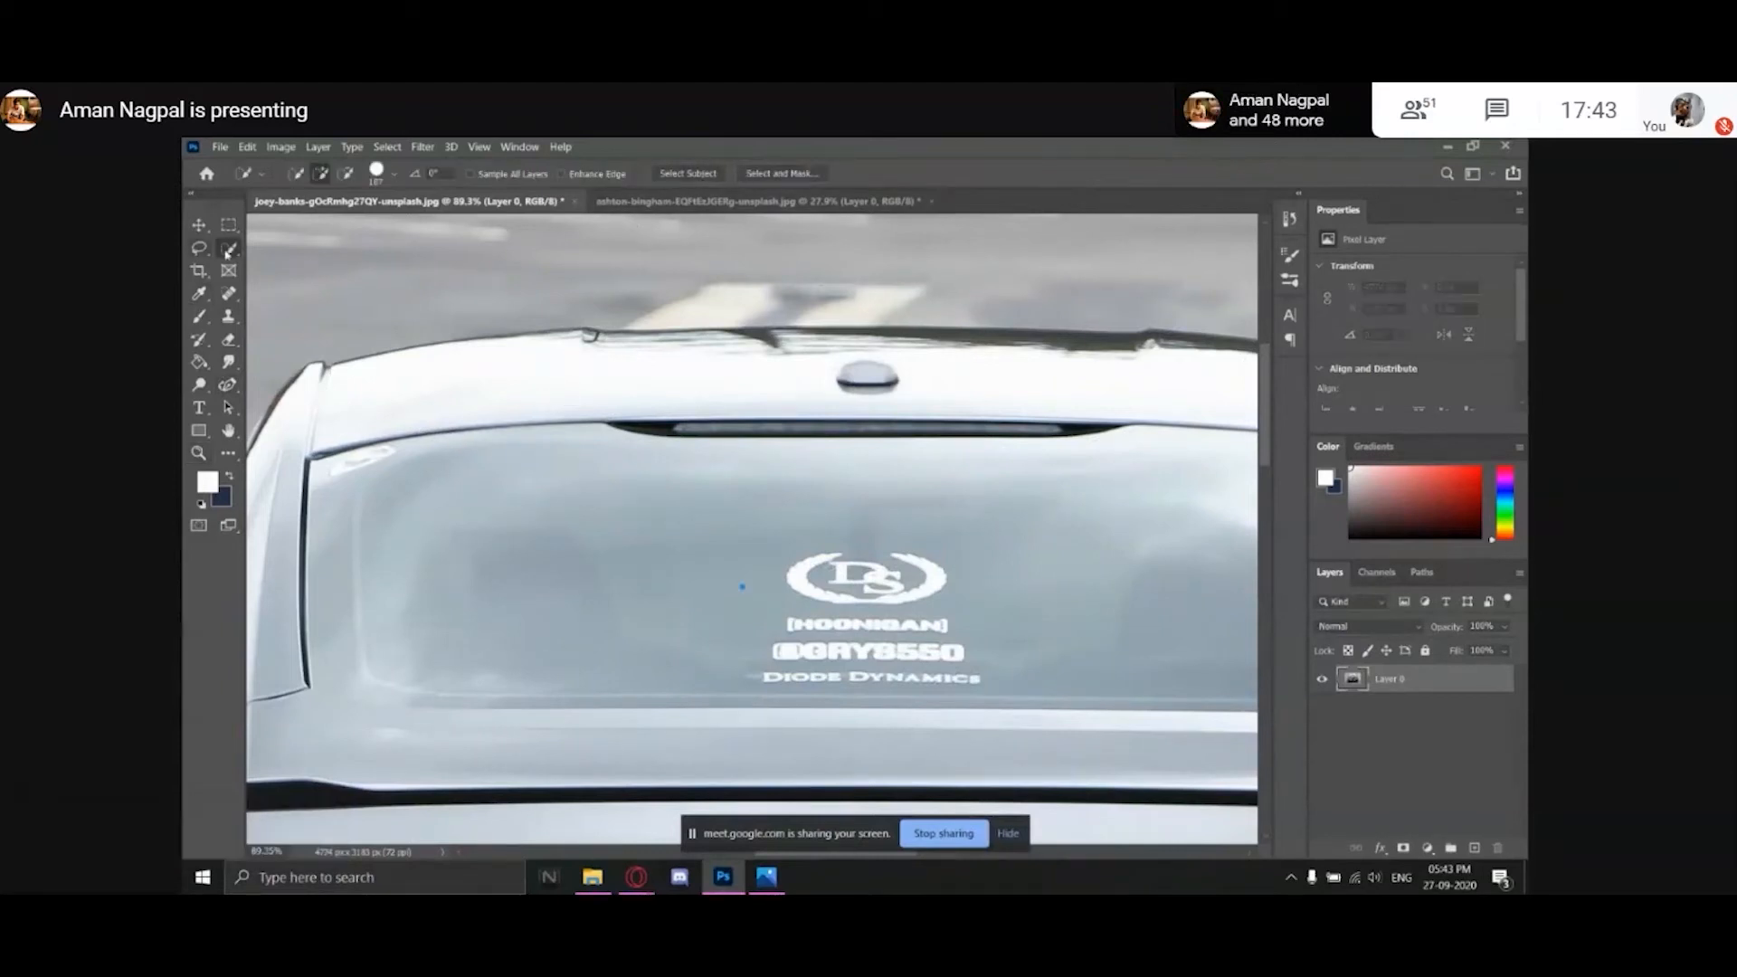
right_click(228, 251)
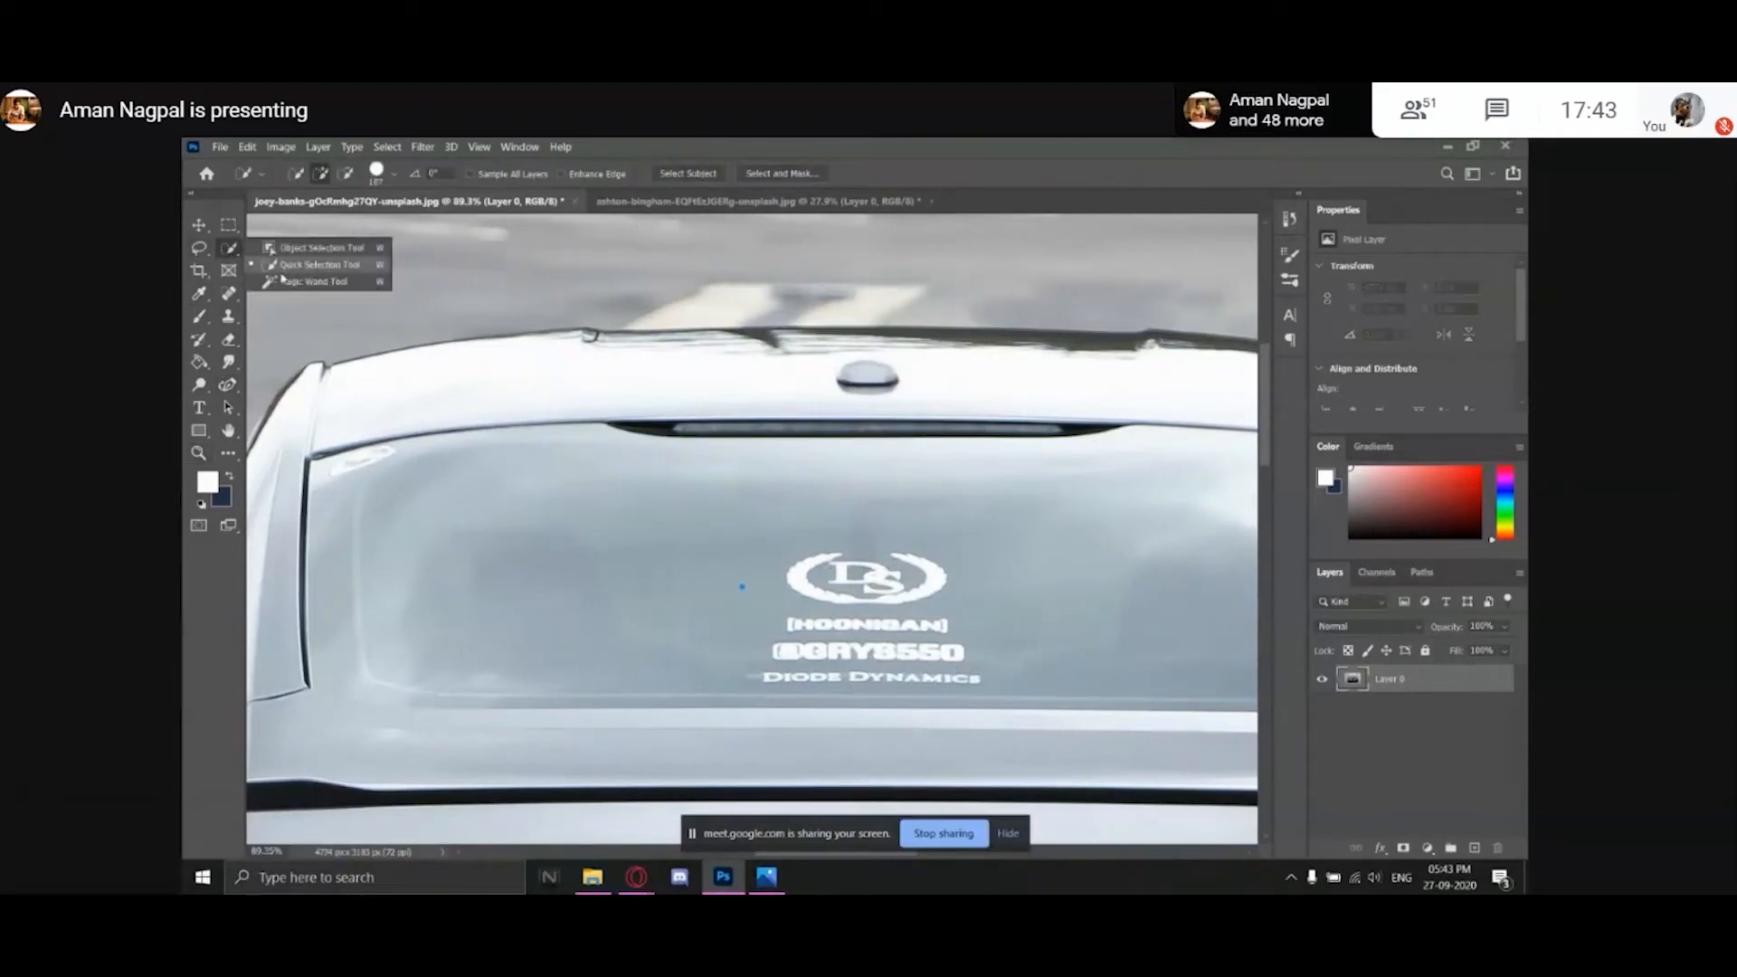
click(287, 269)
mouse_move(743, 362)
mouse_down()
mouse_move(624, 540)
mouse_move(701, 673)
mouse_up()
key(z)
drag(900, 460, 913, 452)
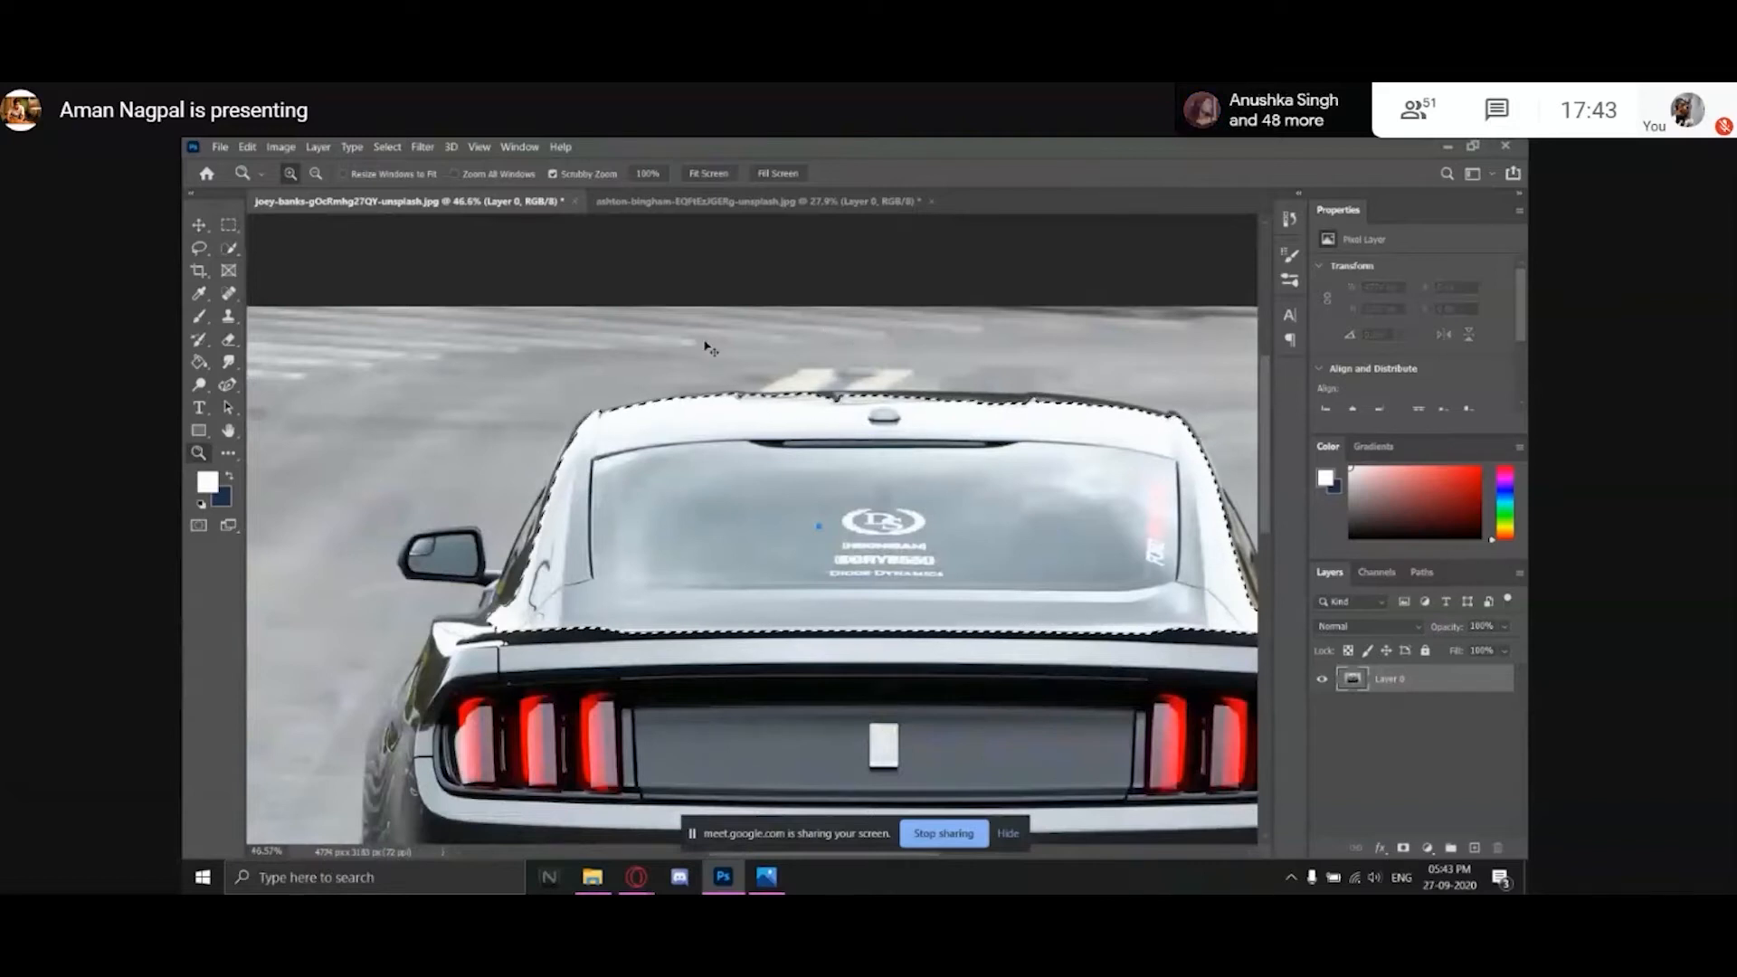
key(ctrl+d)
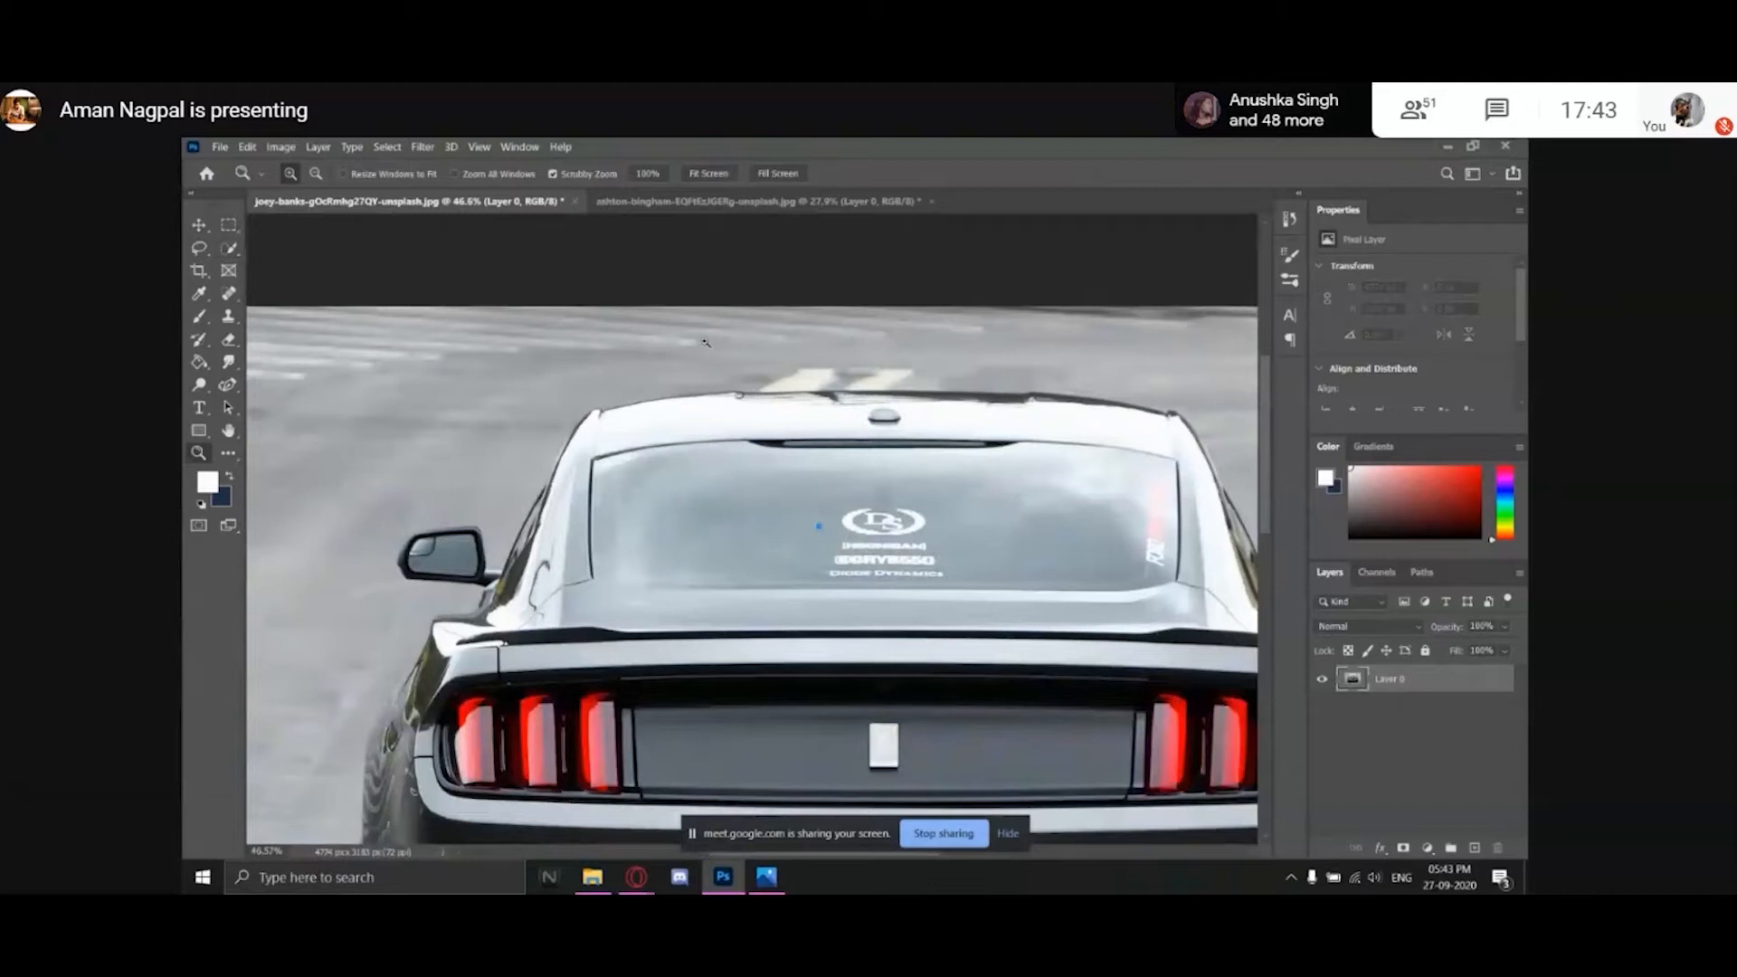
Draw a closed Curvature Pen path from the roof's upper edge down the rear window, with a small hook beside the DS logo.
key(p)
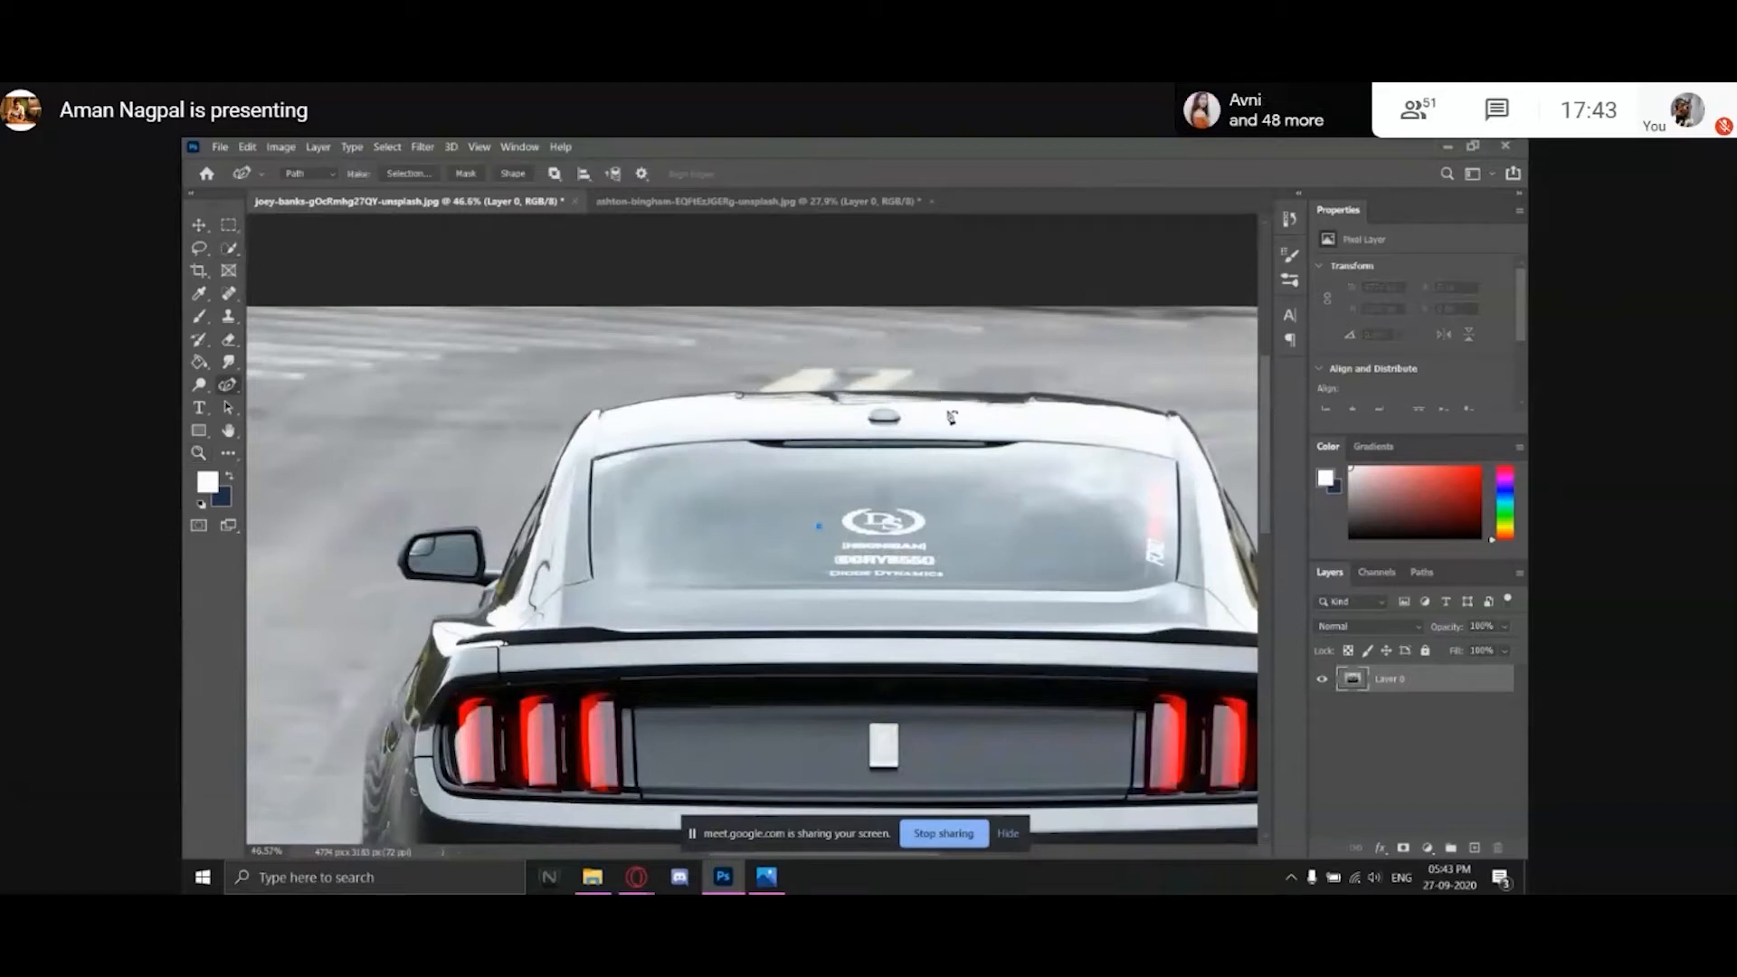
key(z)
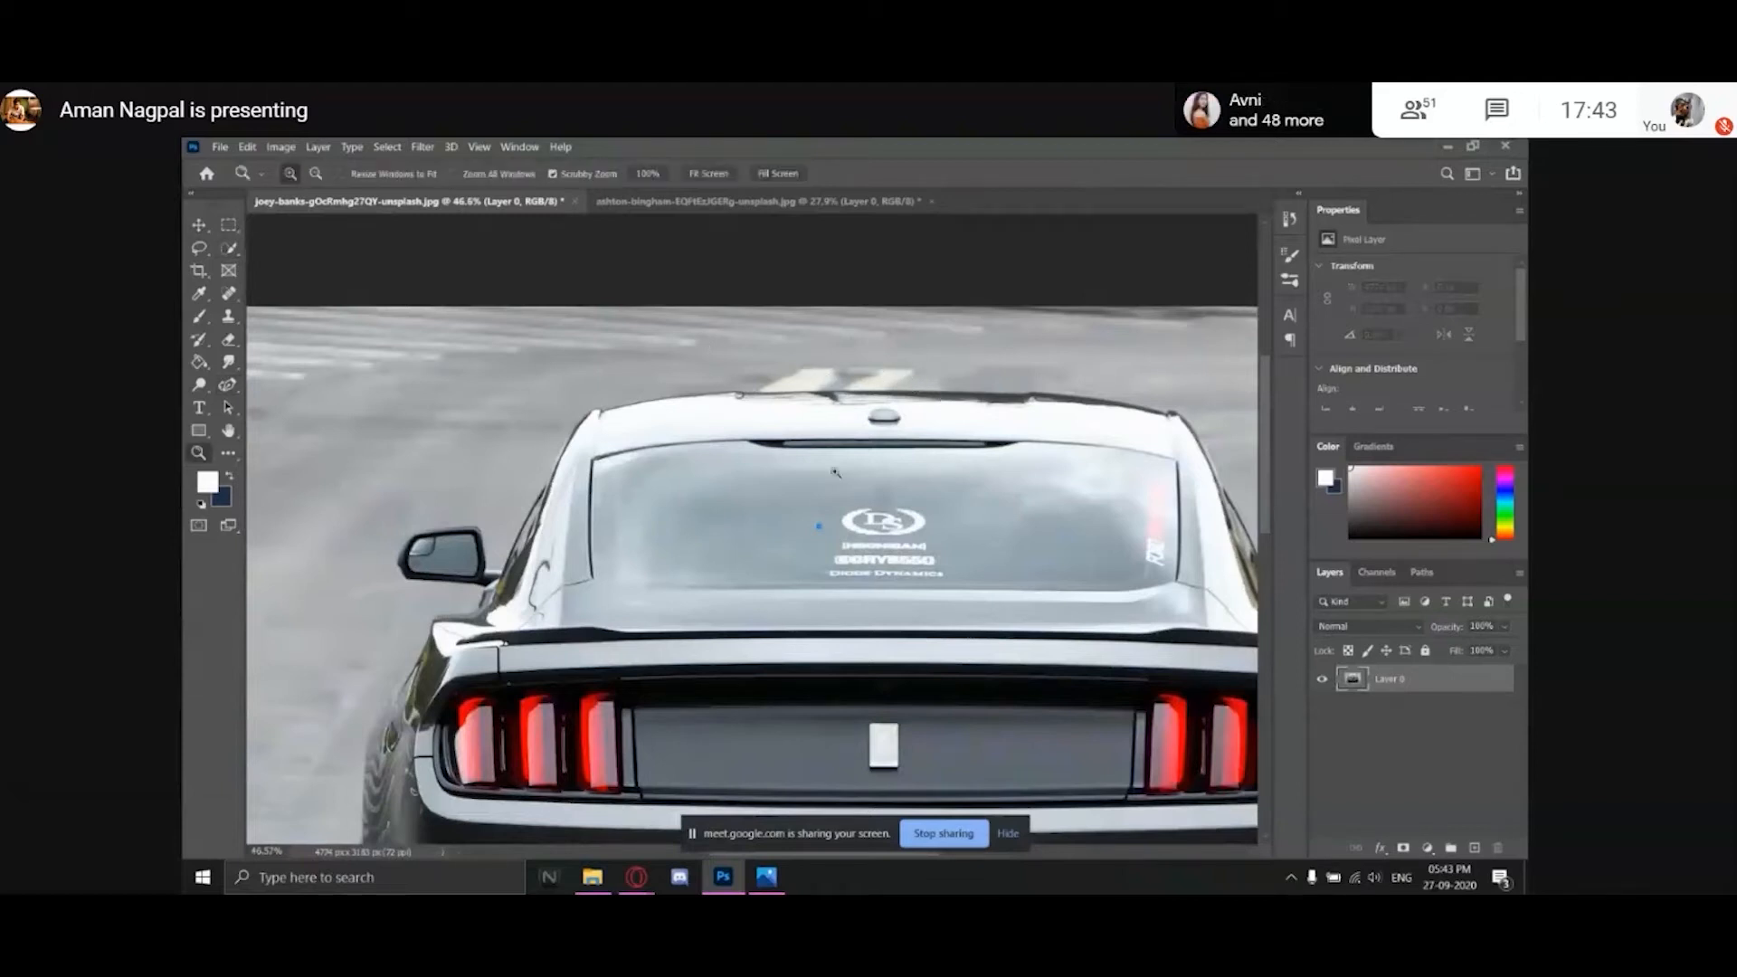
click(801, 418)
key(p)
click(846, 558)
click(800, 558)
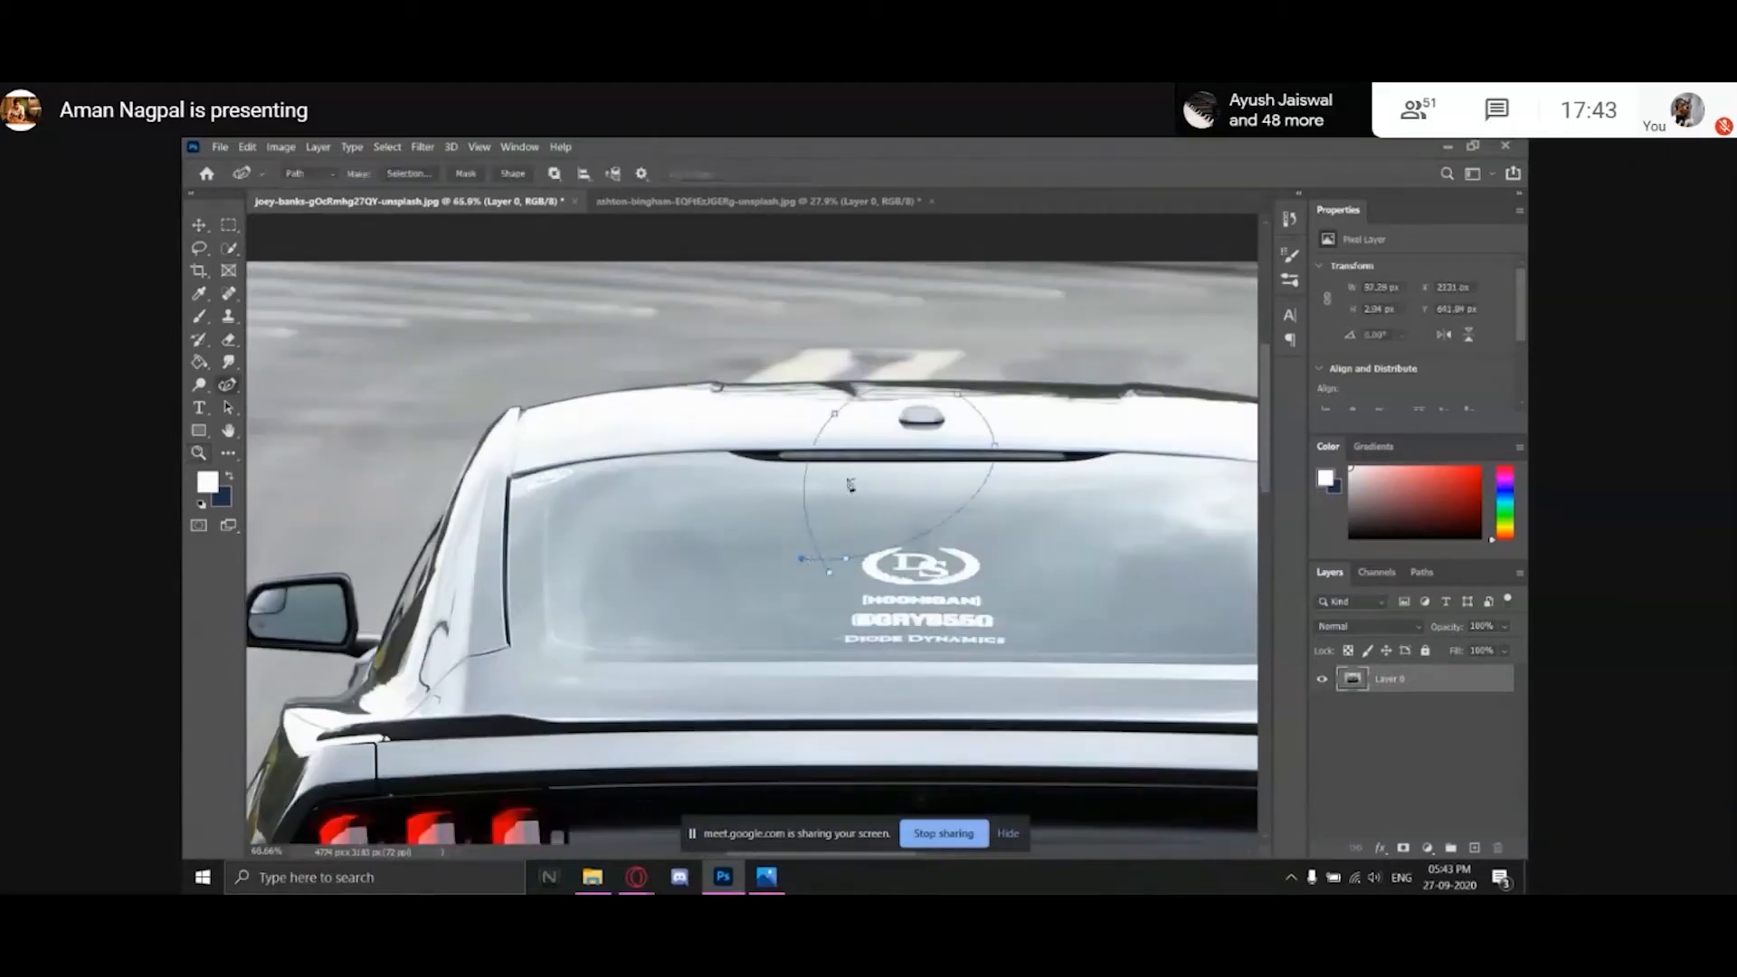
click(831, 573)
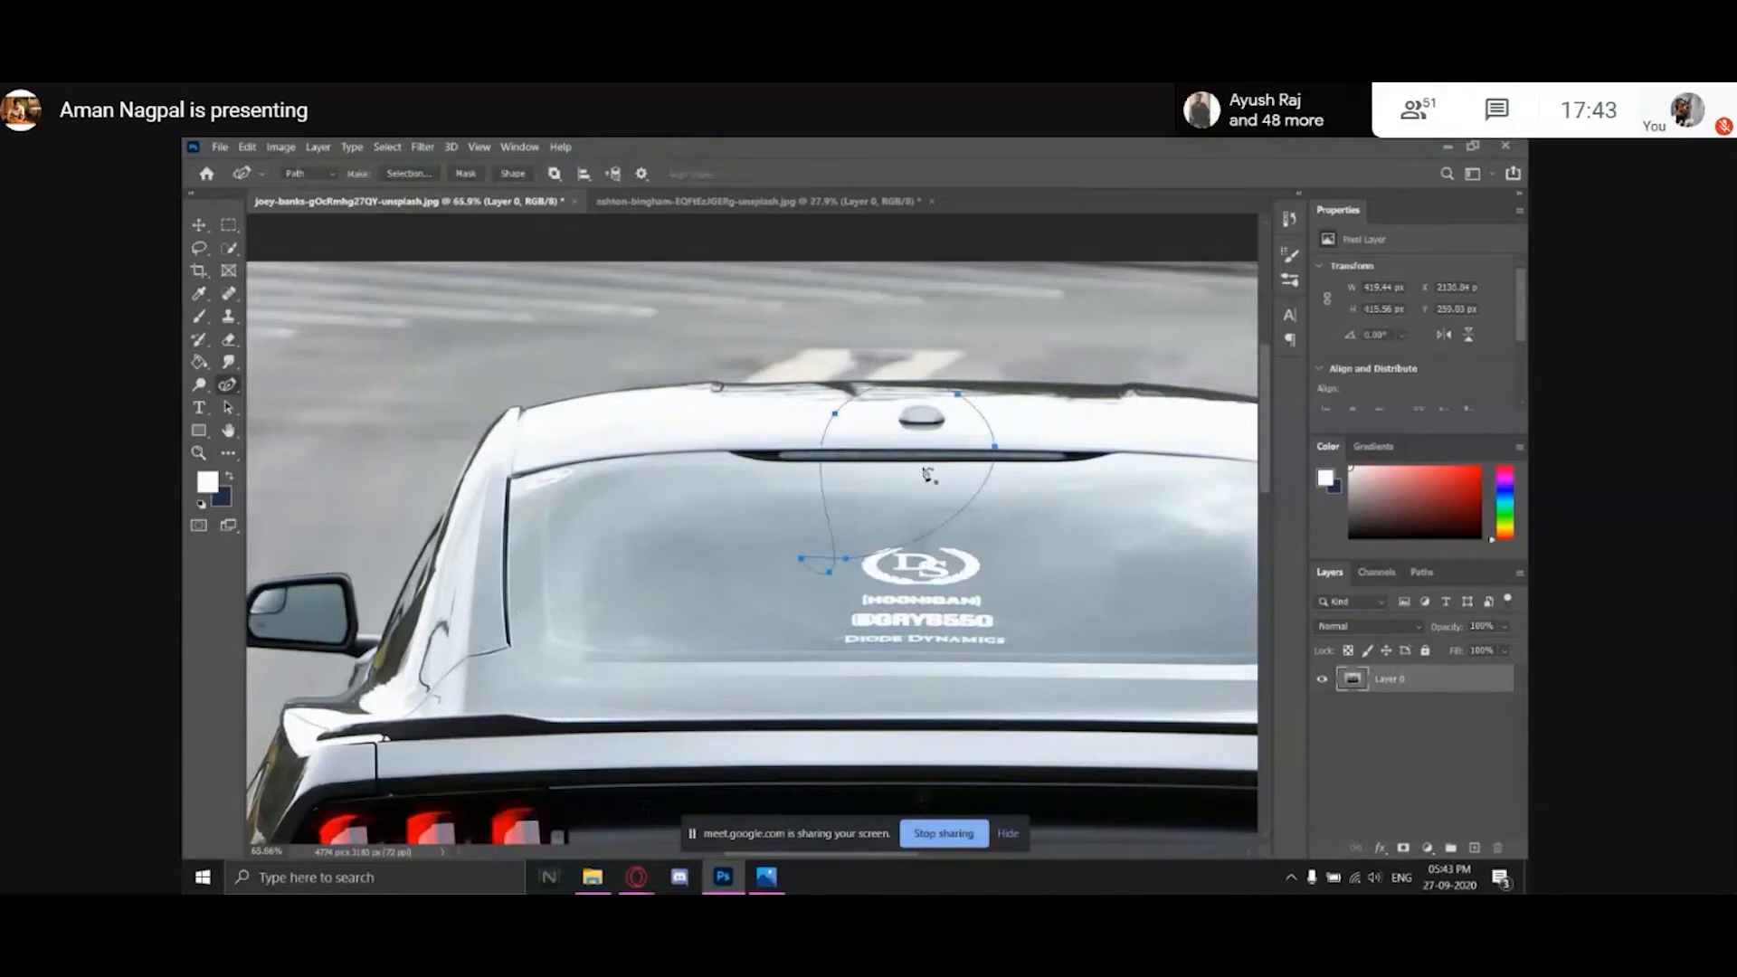
Delete the whole hooked path and undo the deletion.
right_click(886, 439)
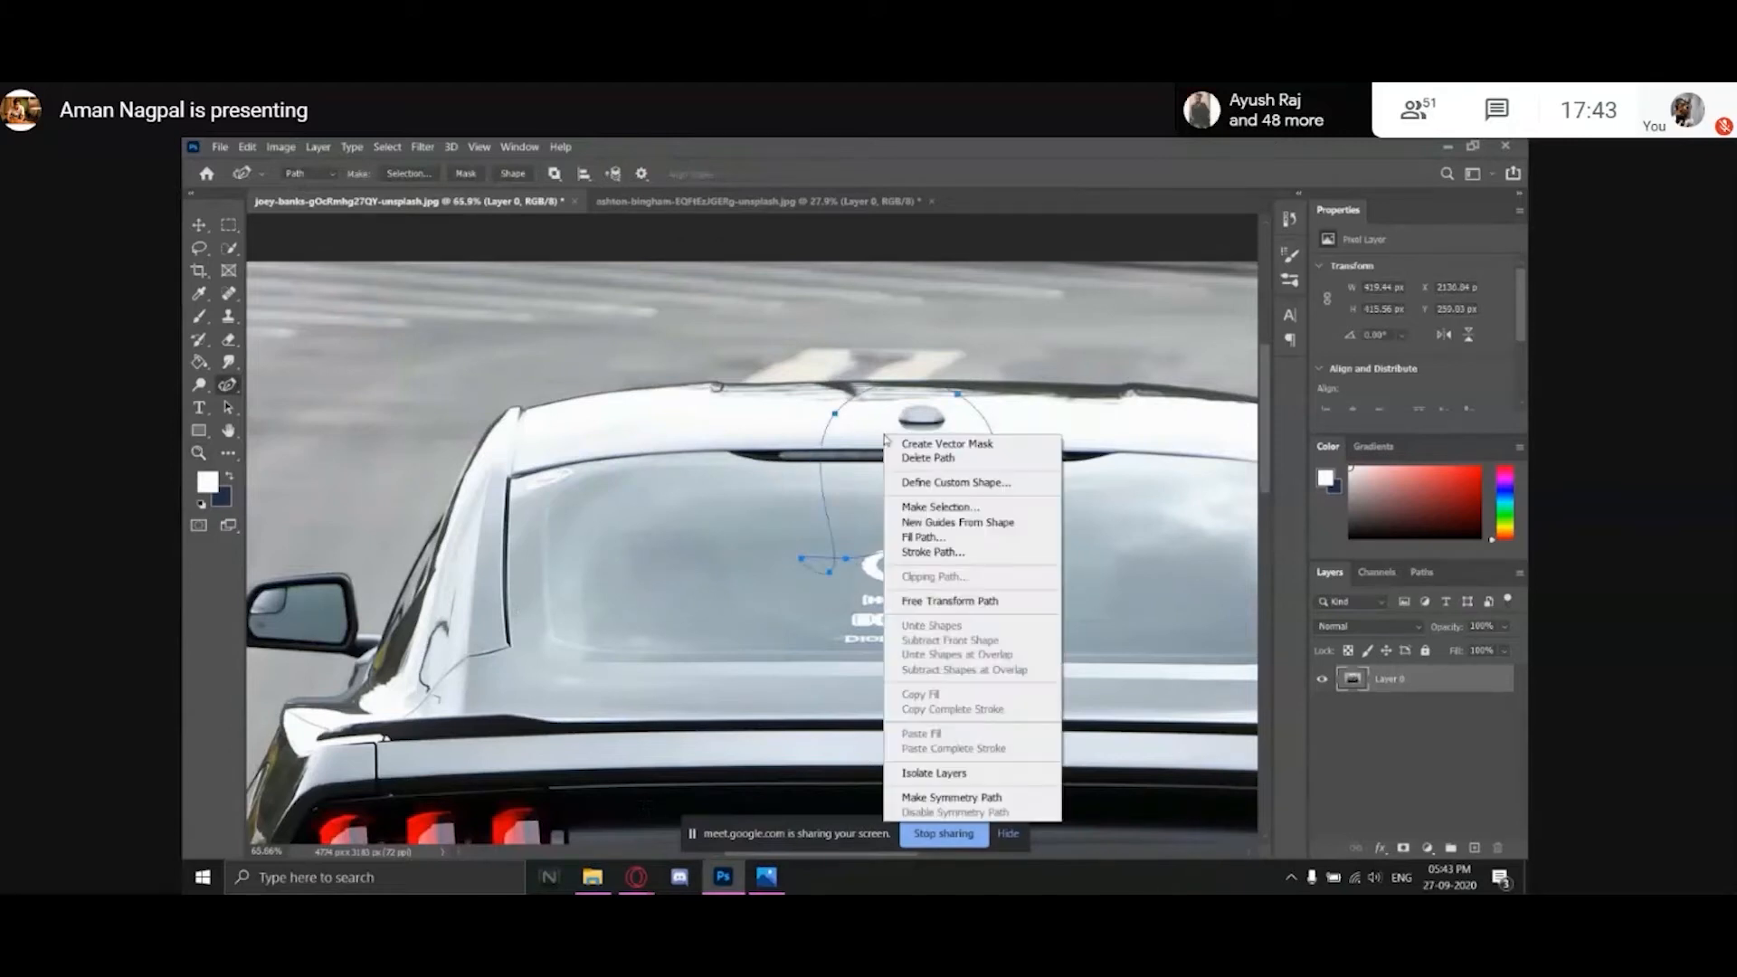
click(929, 464)
key(ctrl+z)
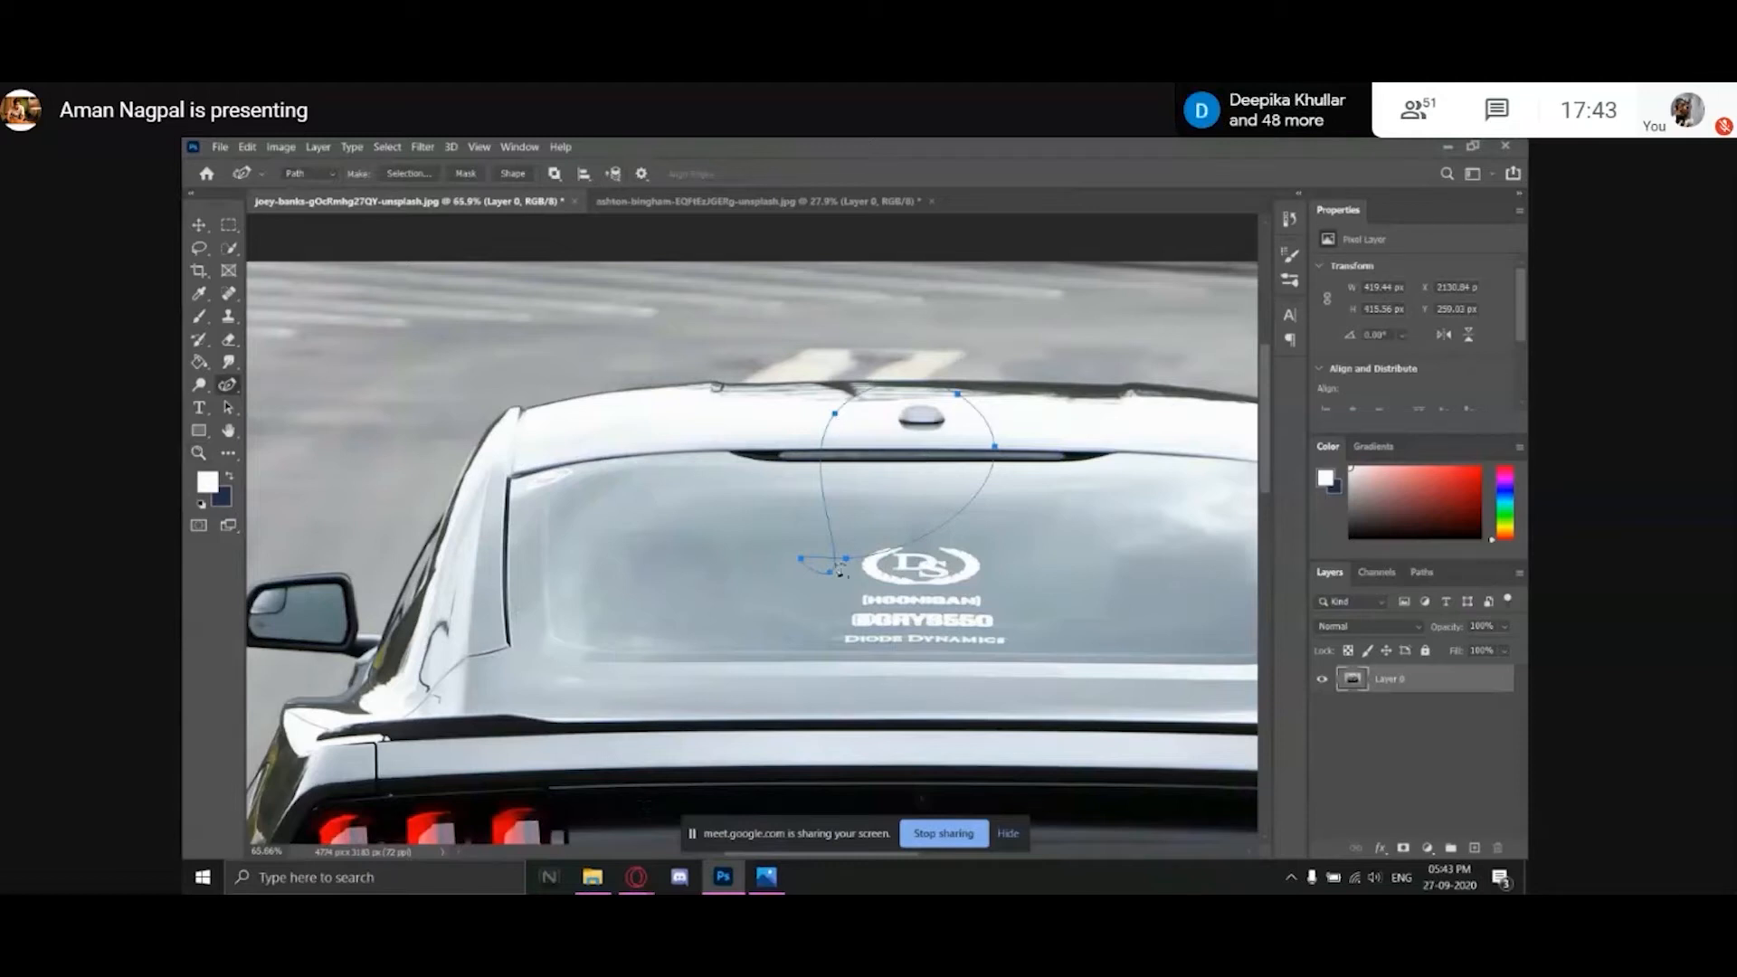
Delete the lowest anchor point of the hooked path and undo the deletion.
right_click(831, 574)
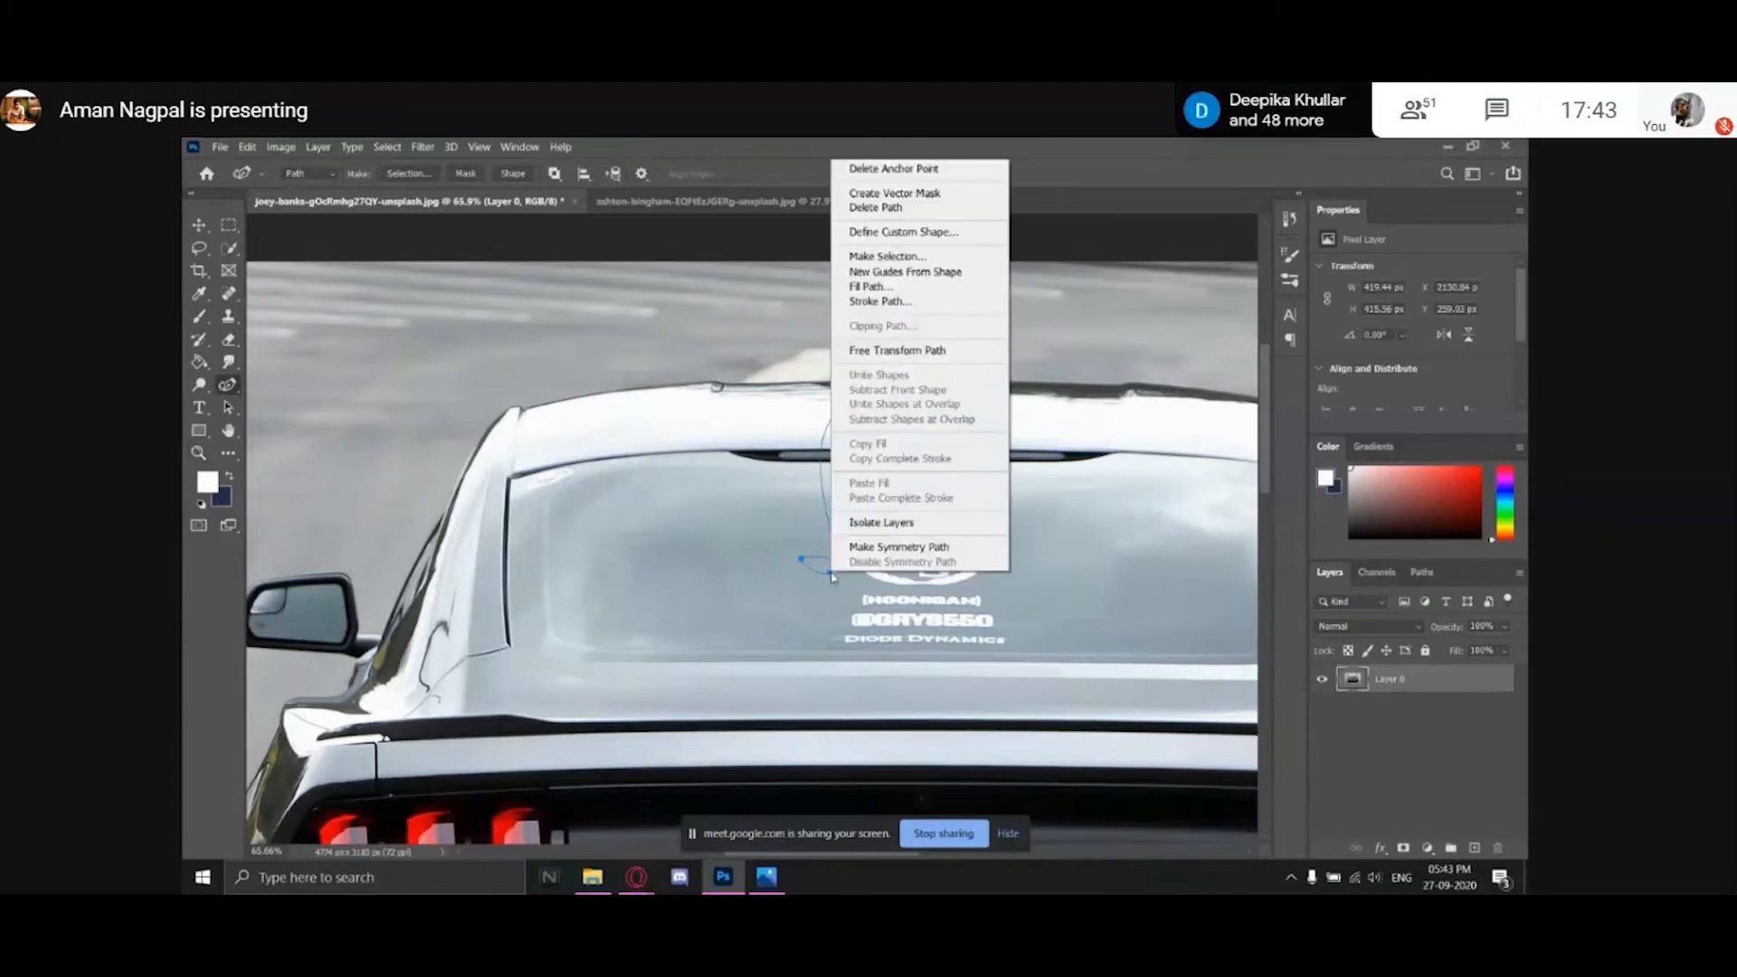
click(868, 168)
click(829, 572)
right_click(830, 576)
click(869, 168)
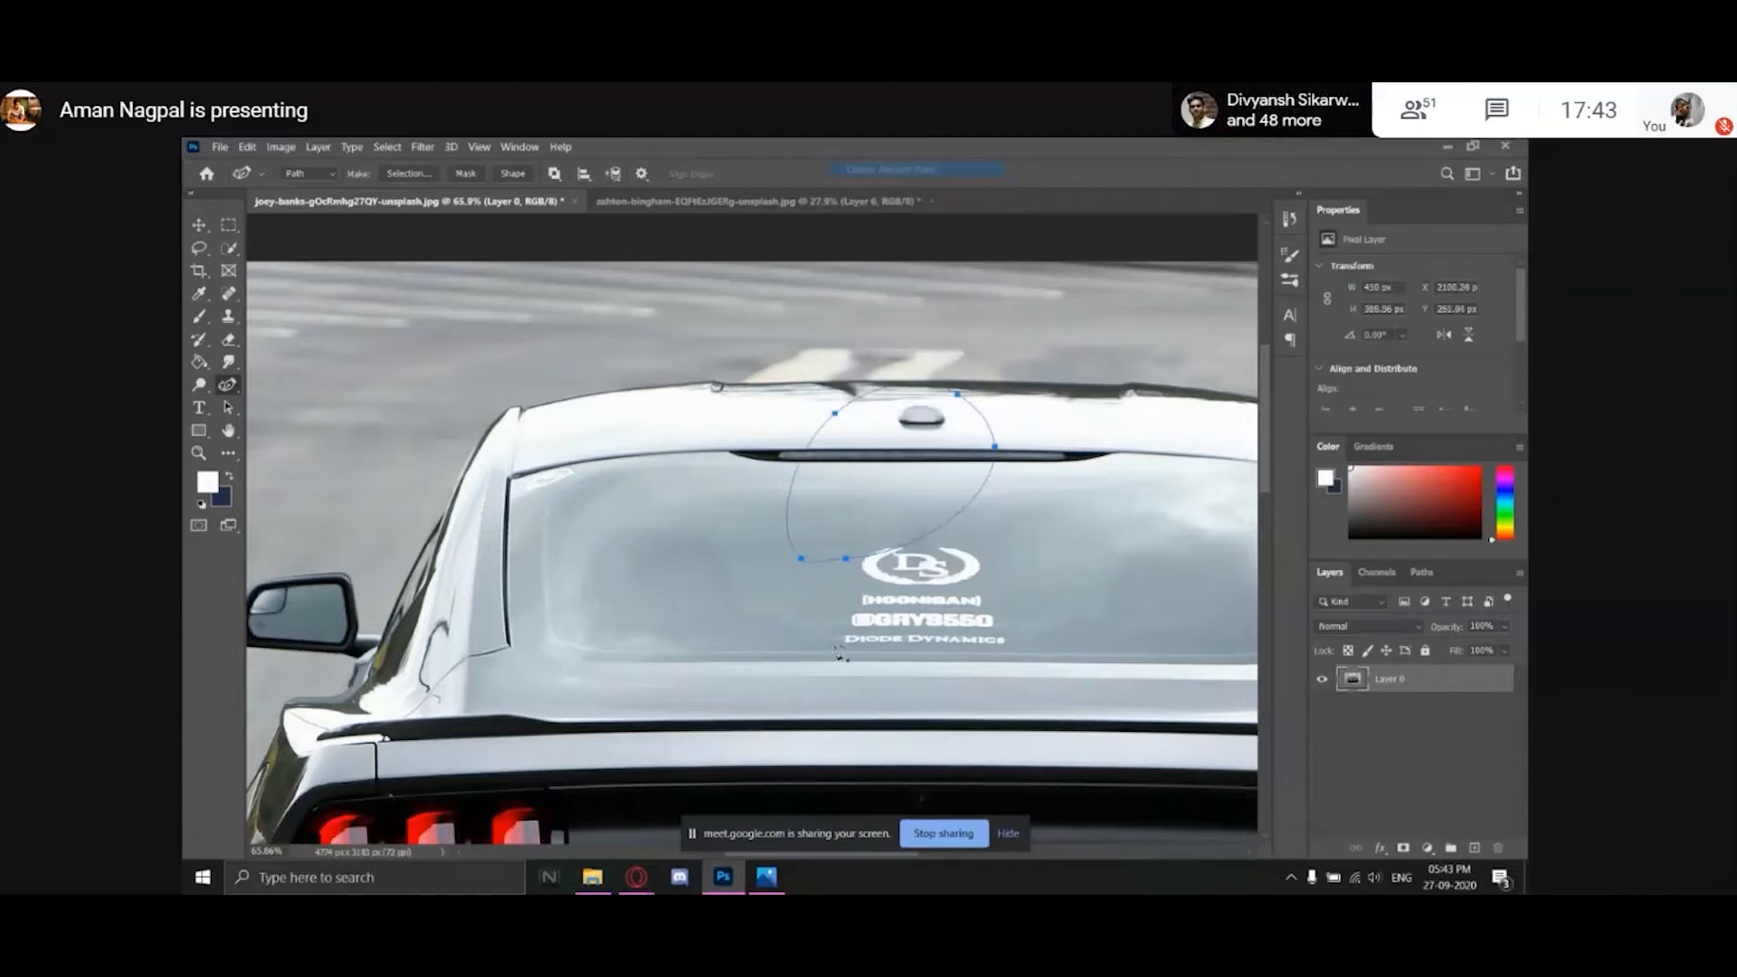
key(ctrl+z)
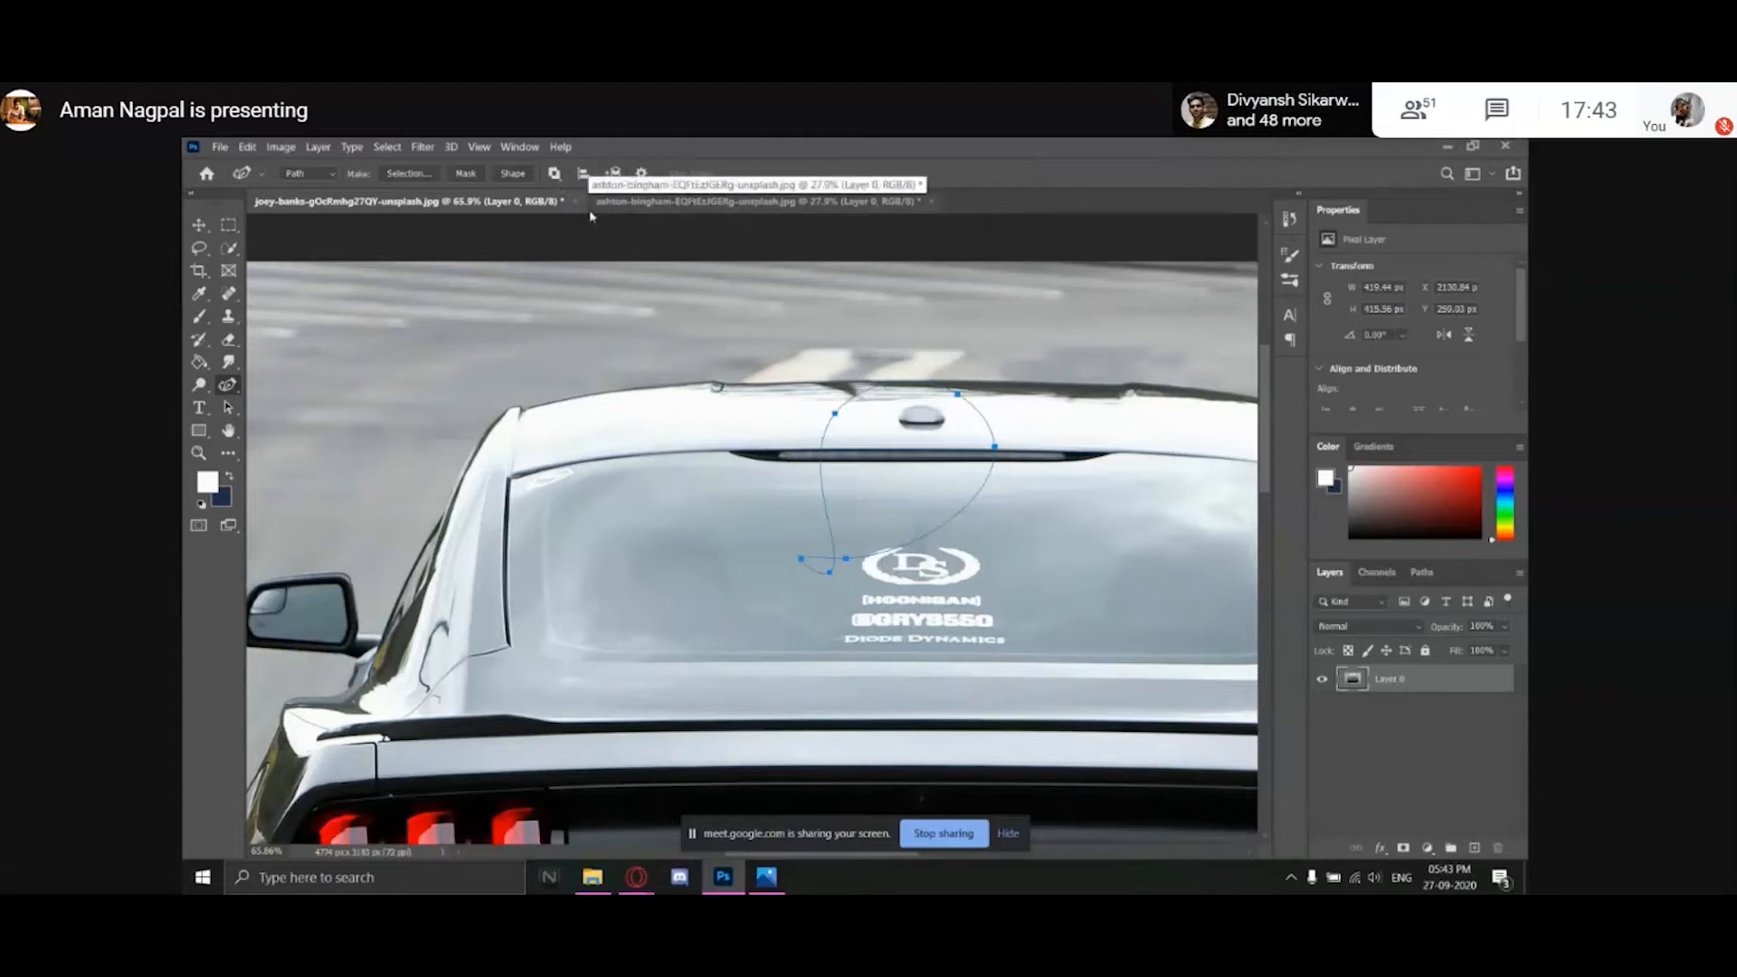
click(726, 213)
click(520, 203)
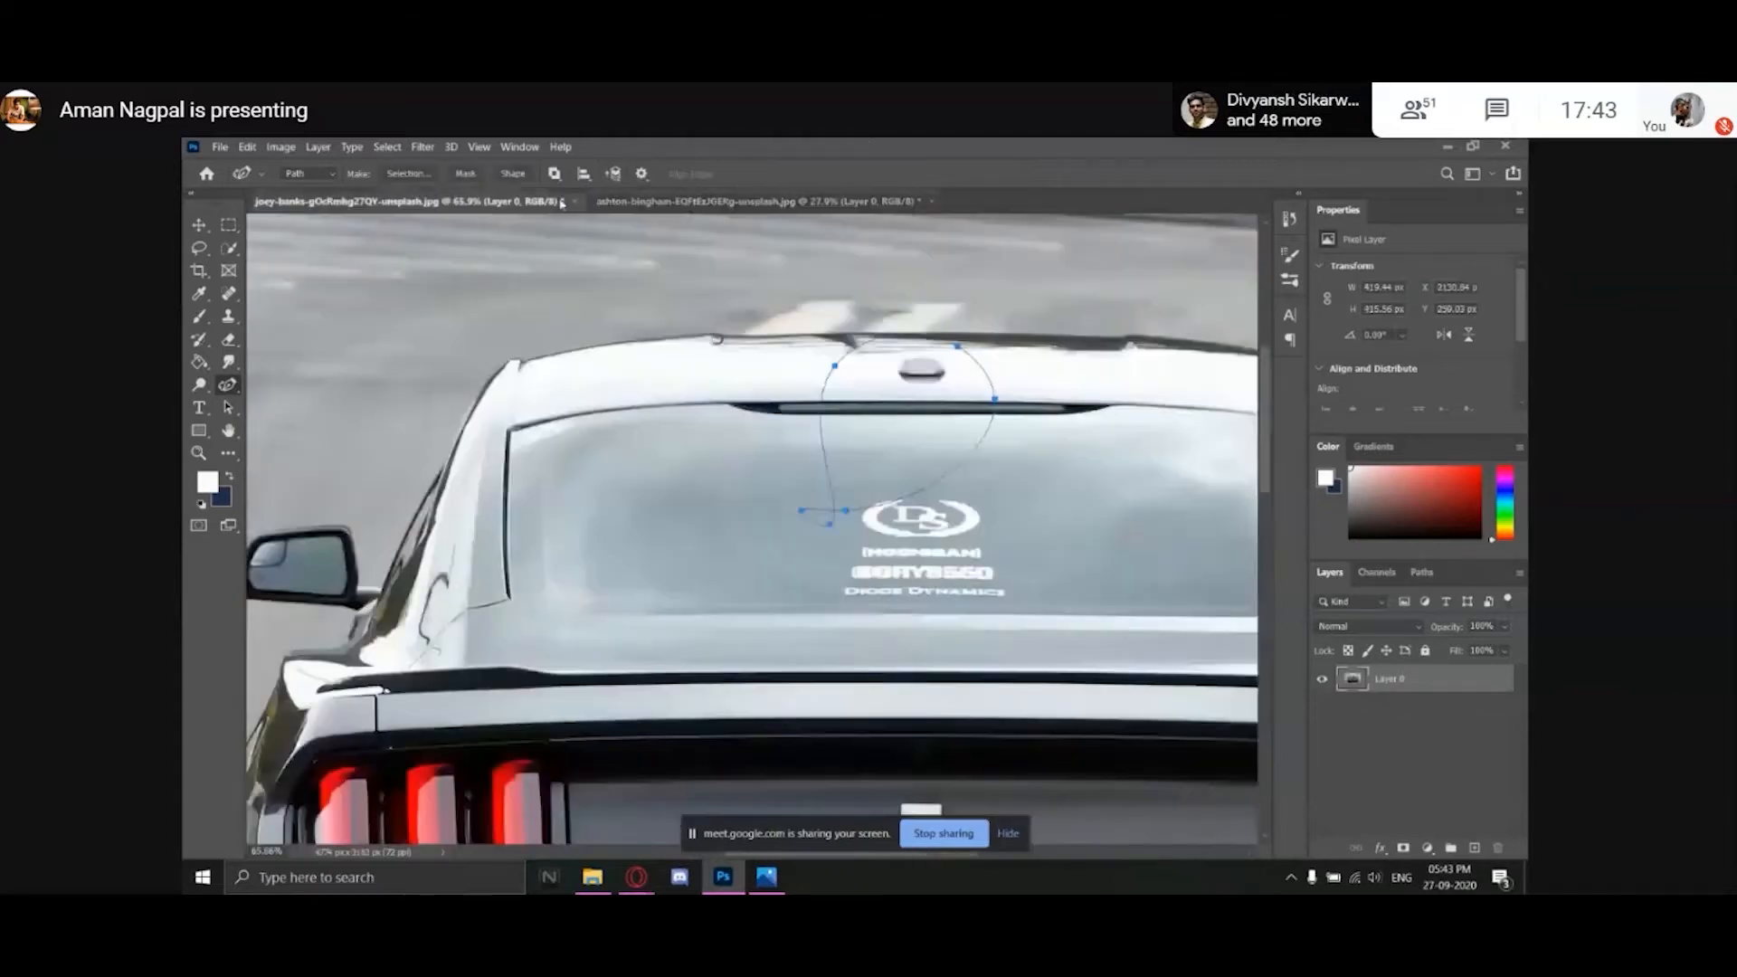
Switch to the portrait photo of the man, and close the chat panel in the Google Meet window before returning to Photoshop.
click(723, 203)
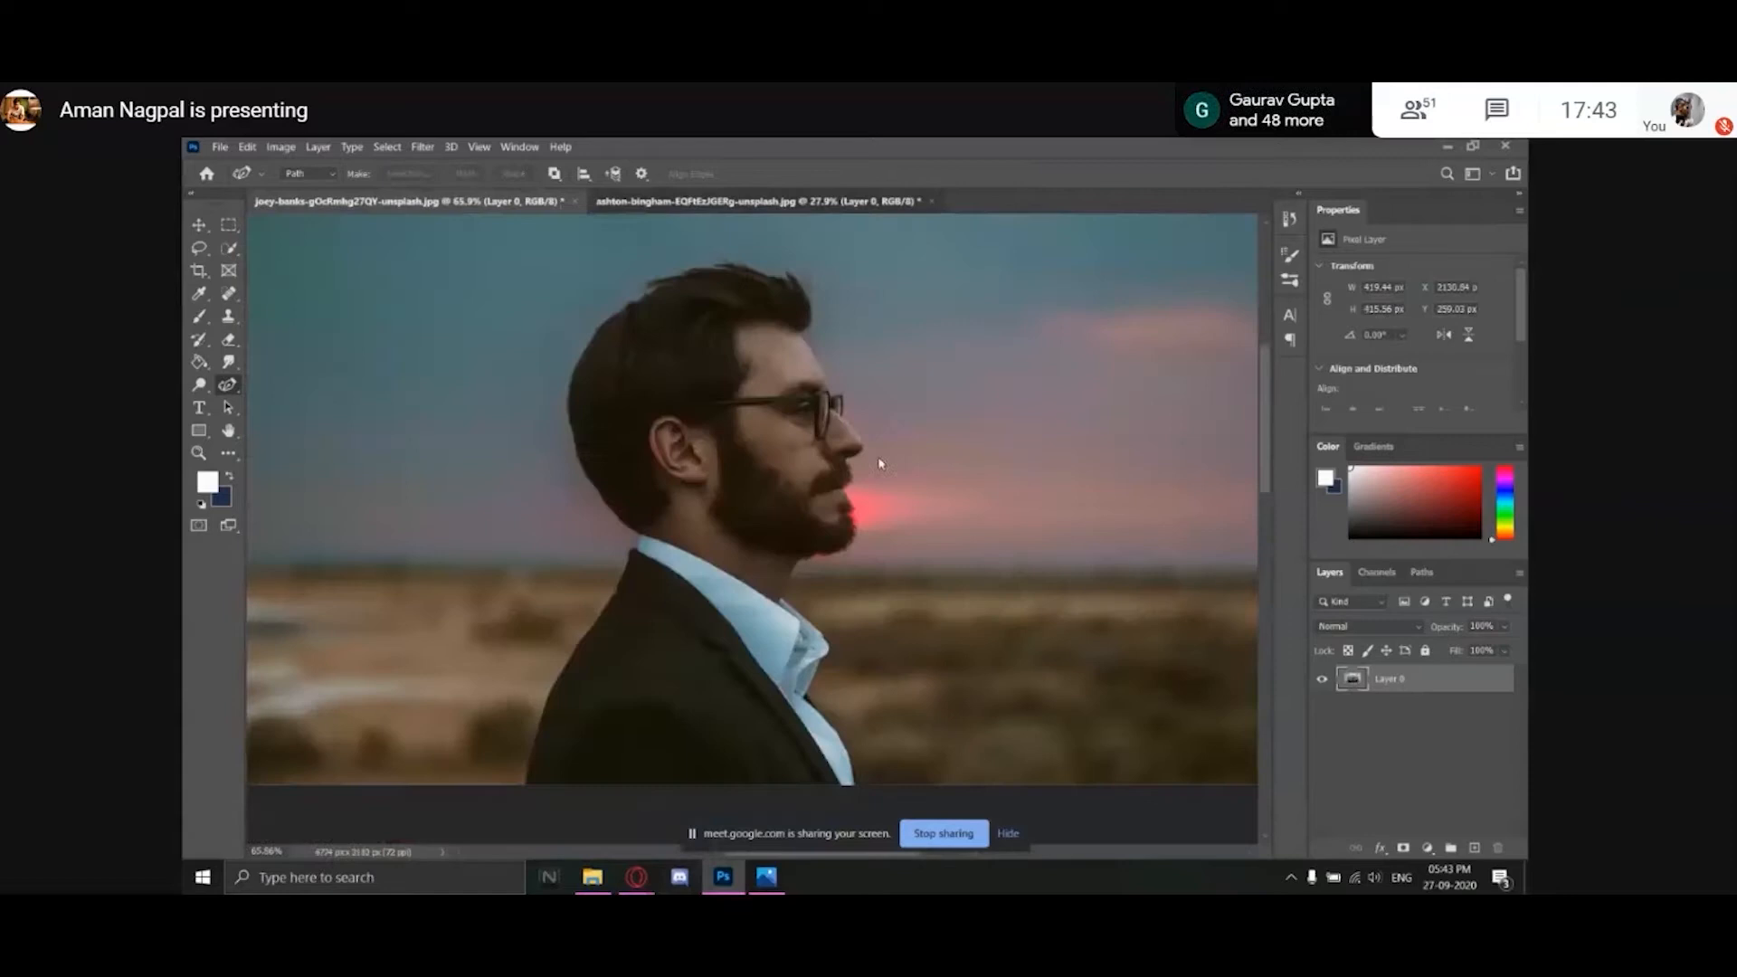
mouse_move(633, 877)
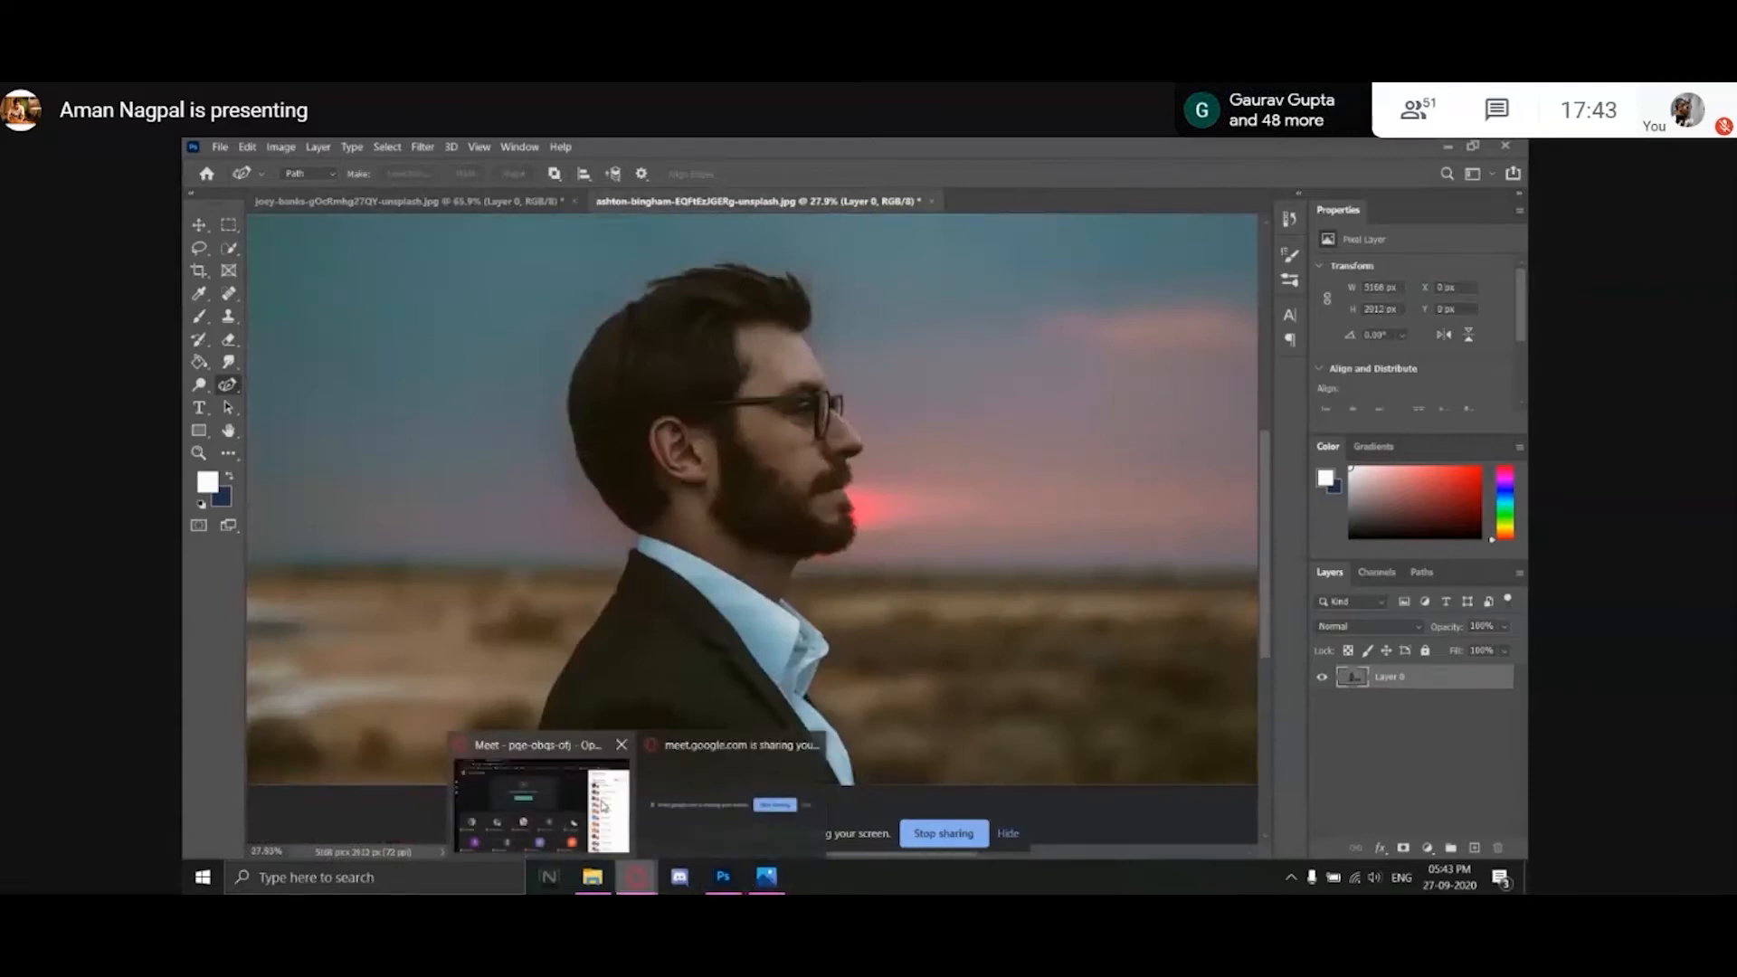
click(603, 805)
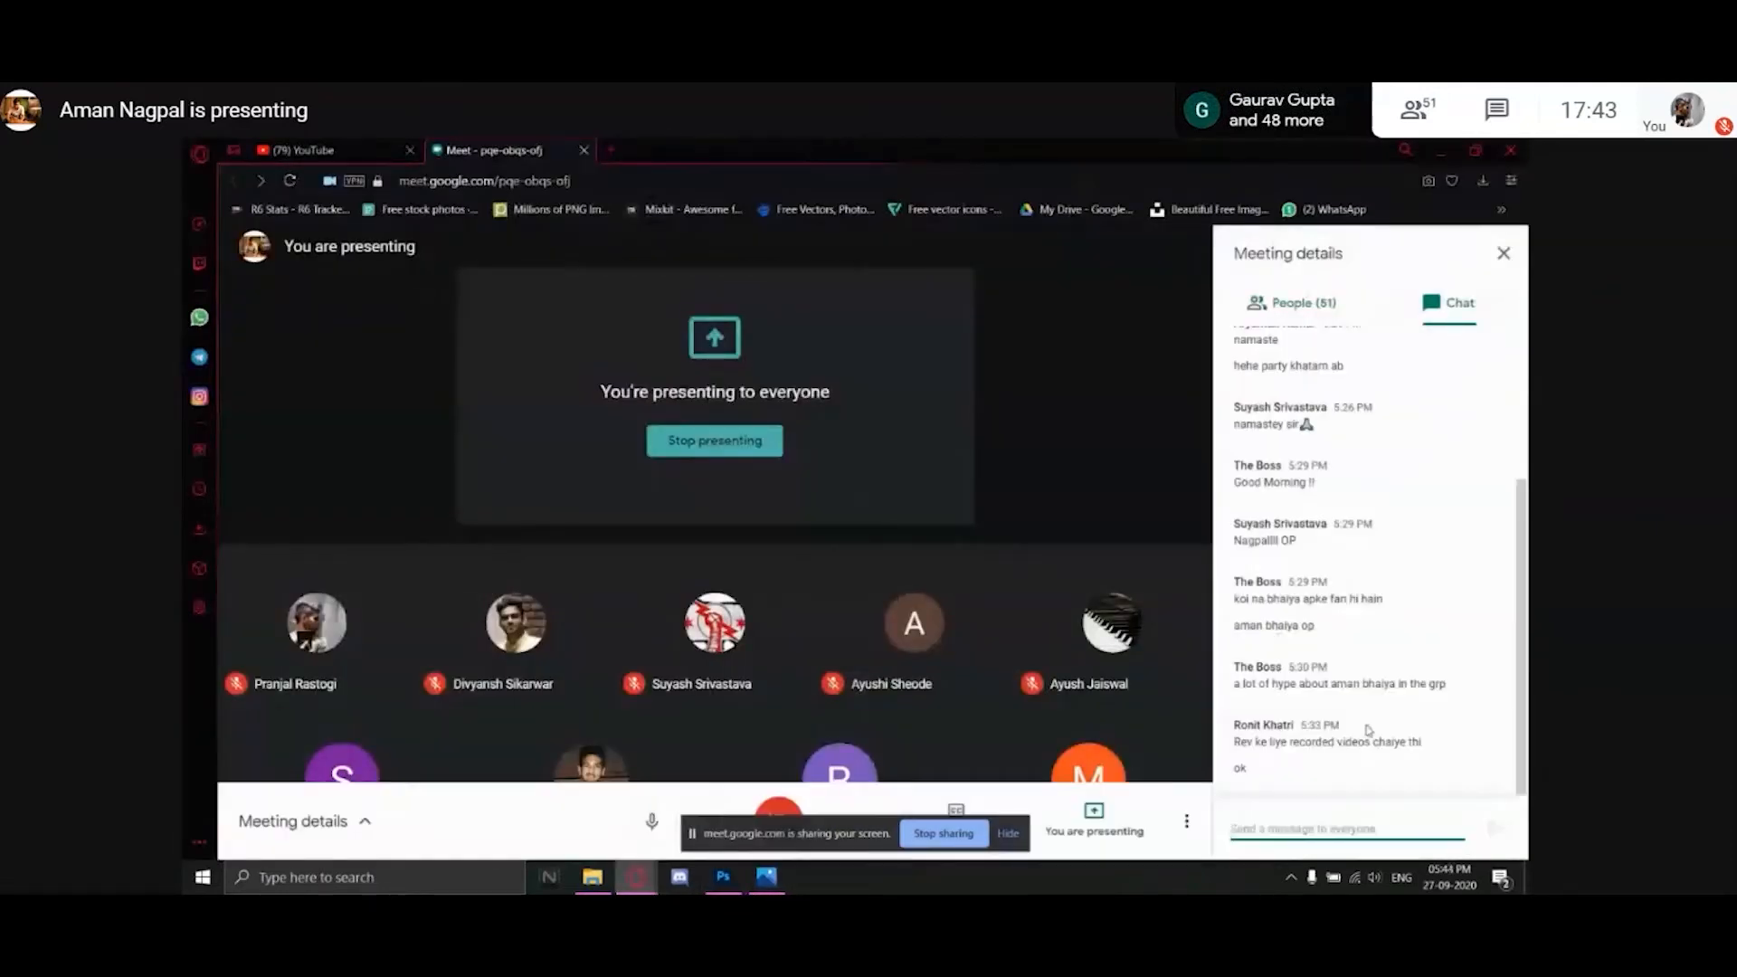
click(1503, 254)
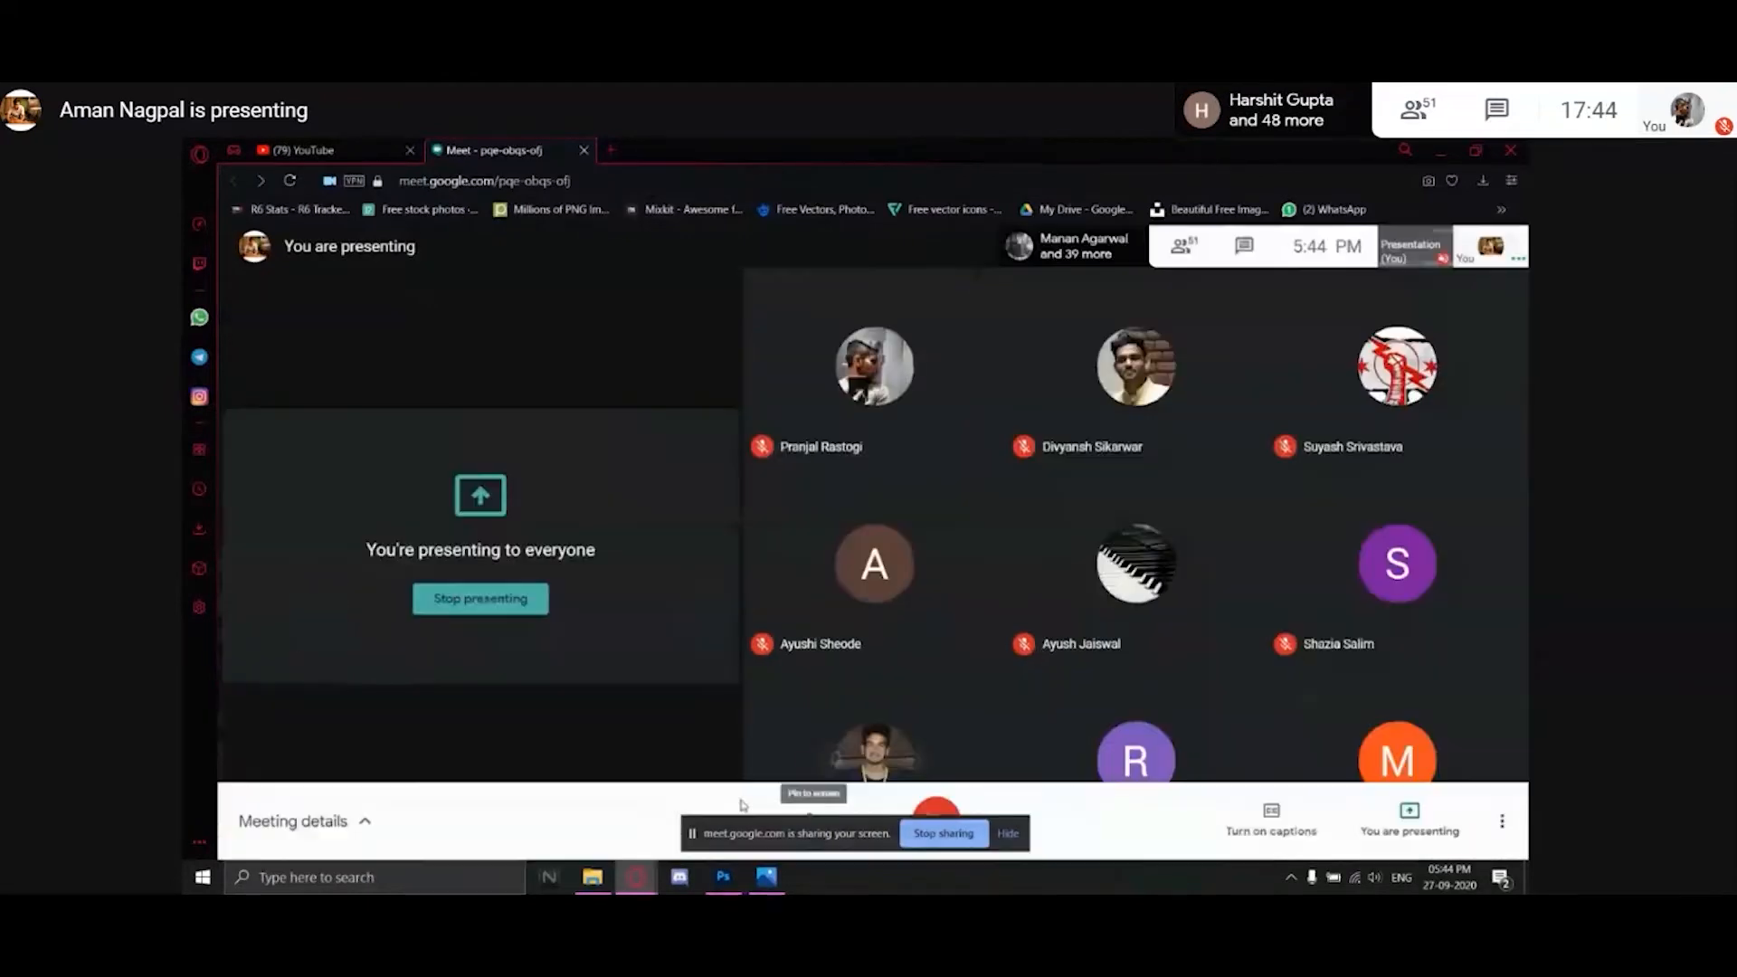
click(723, 876)
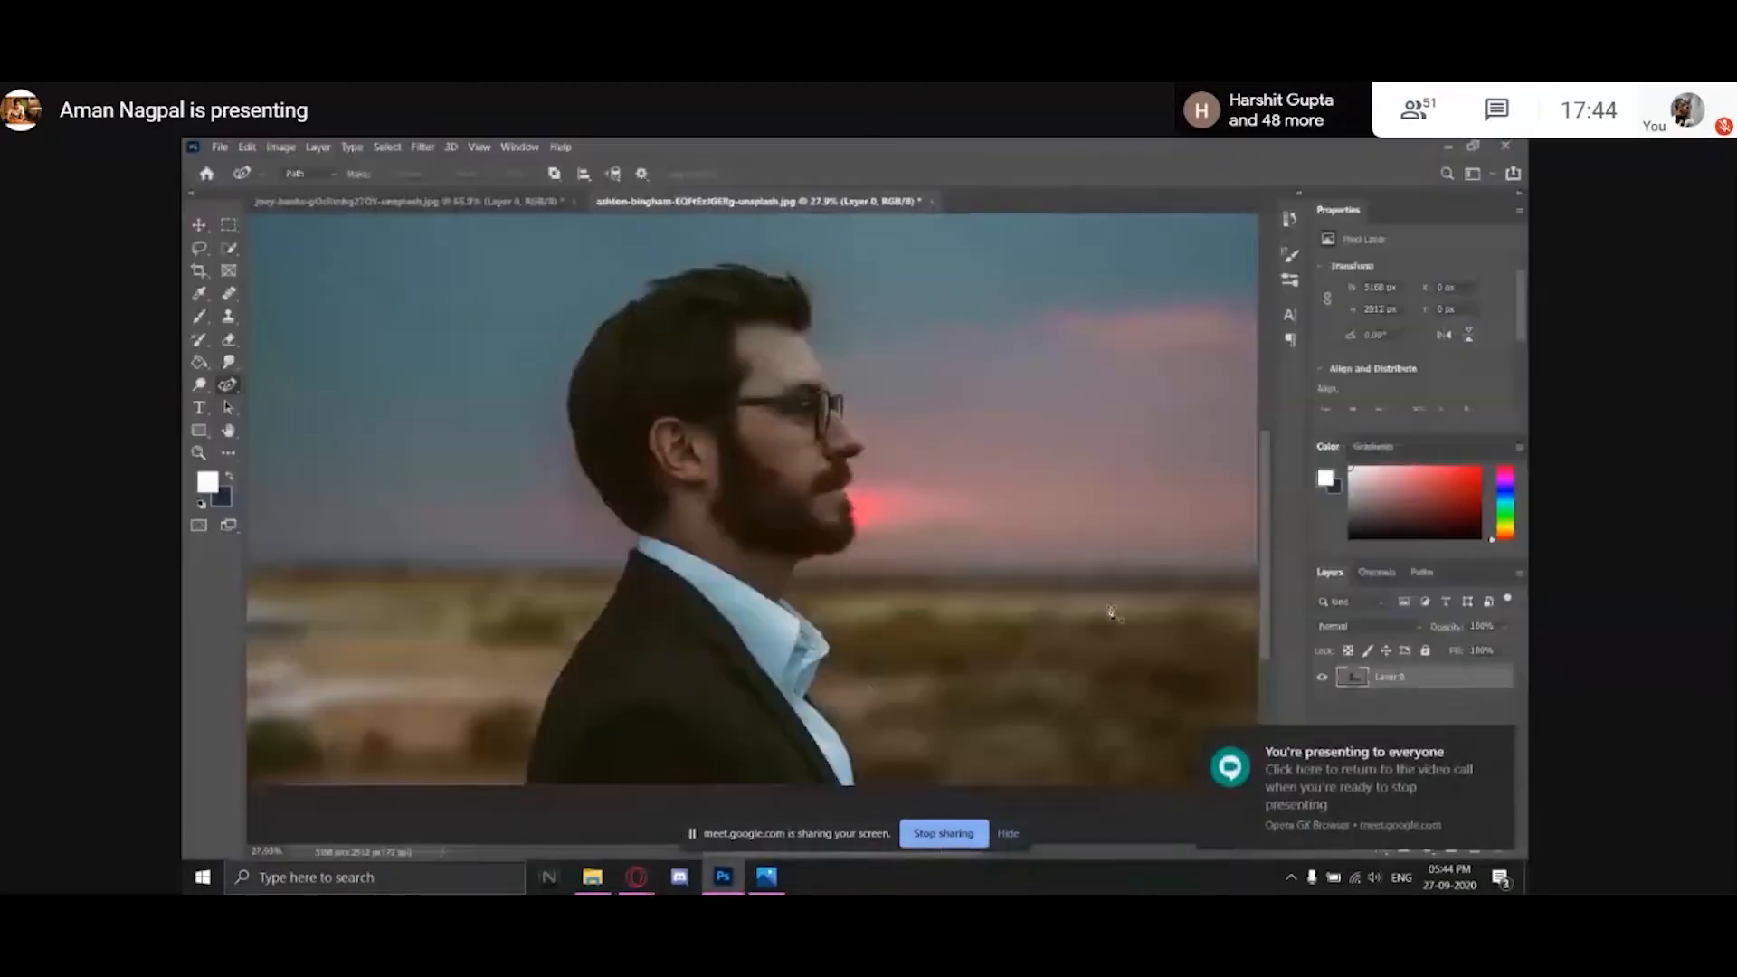
Select the man's jacket, shirt and head with the Quick Selection tool, and deselect the area.
key(z)
drag(816, 459, 810, 519)
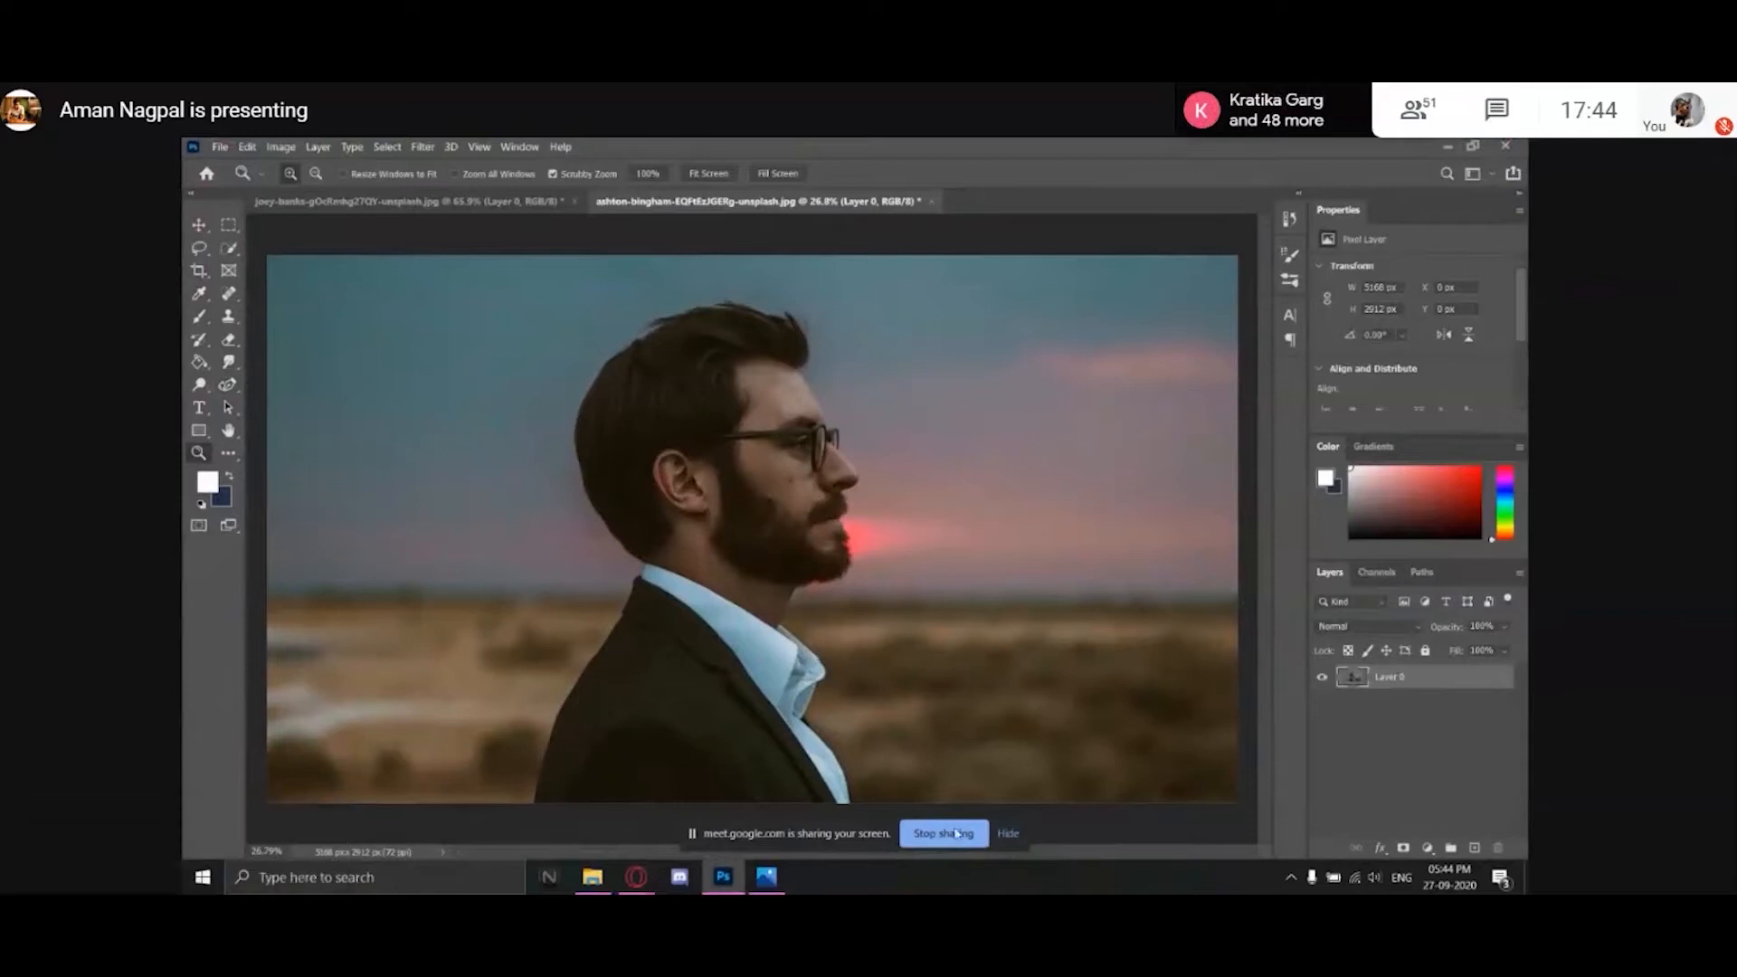
click(637, 879)
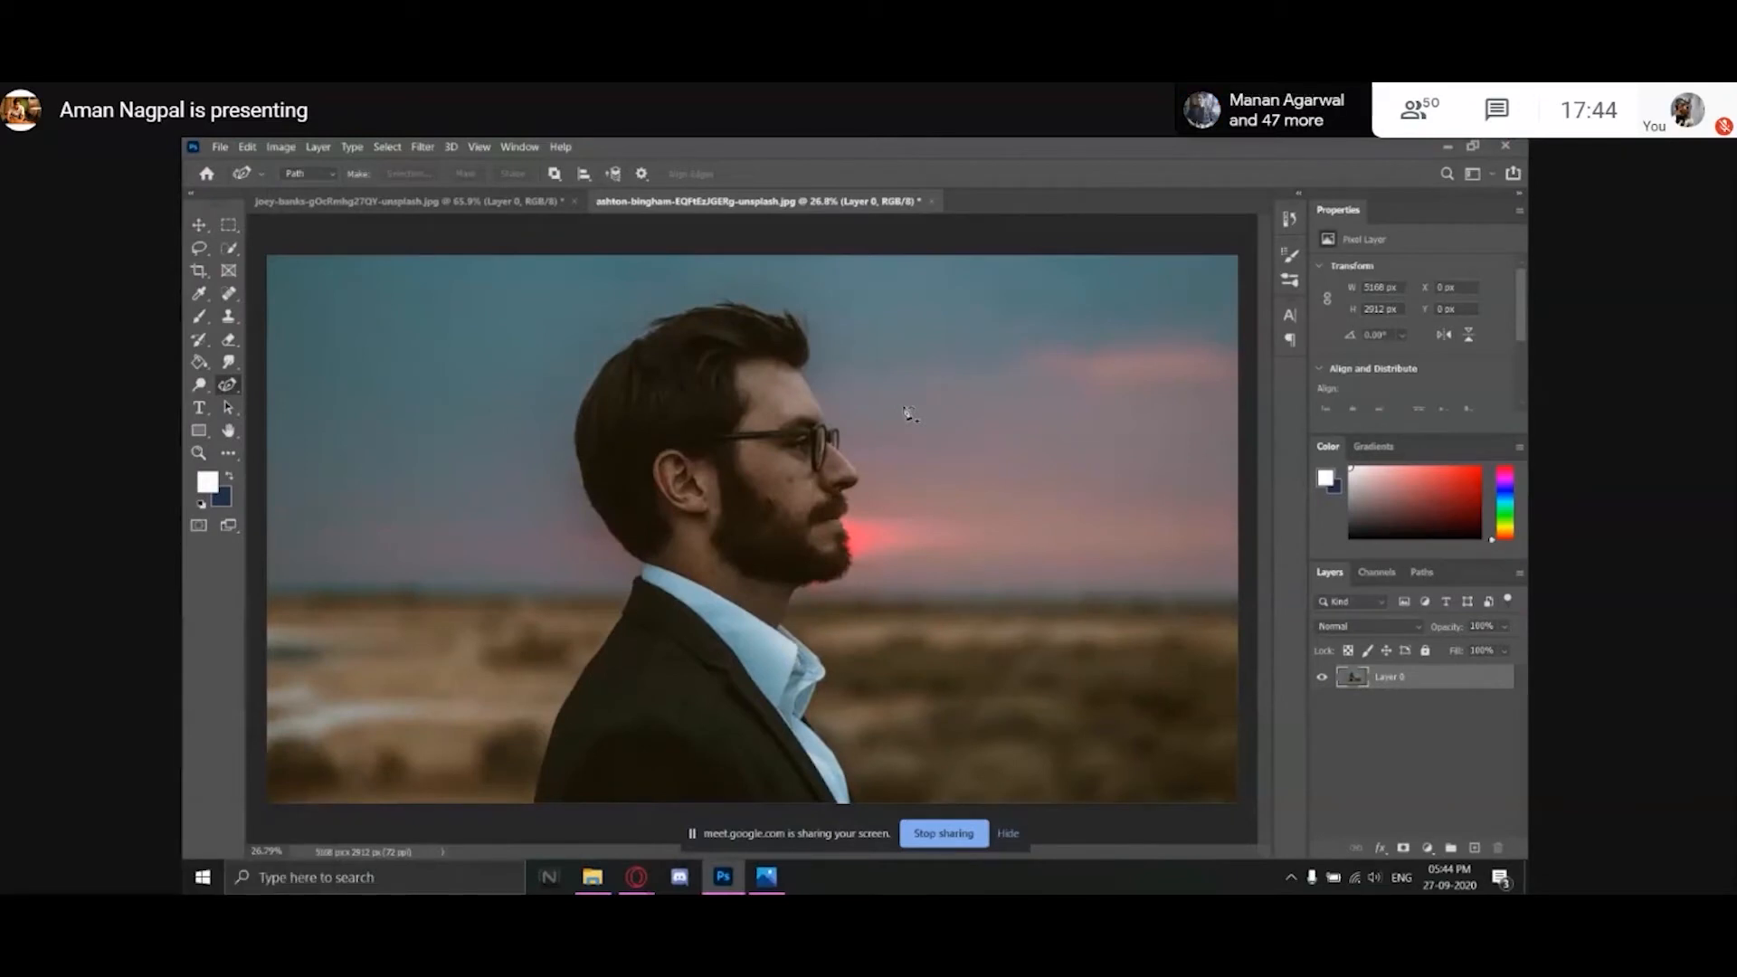
click(232, 248)
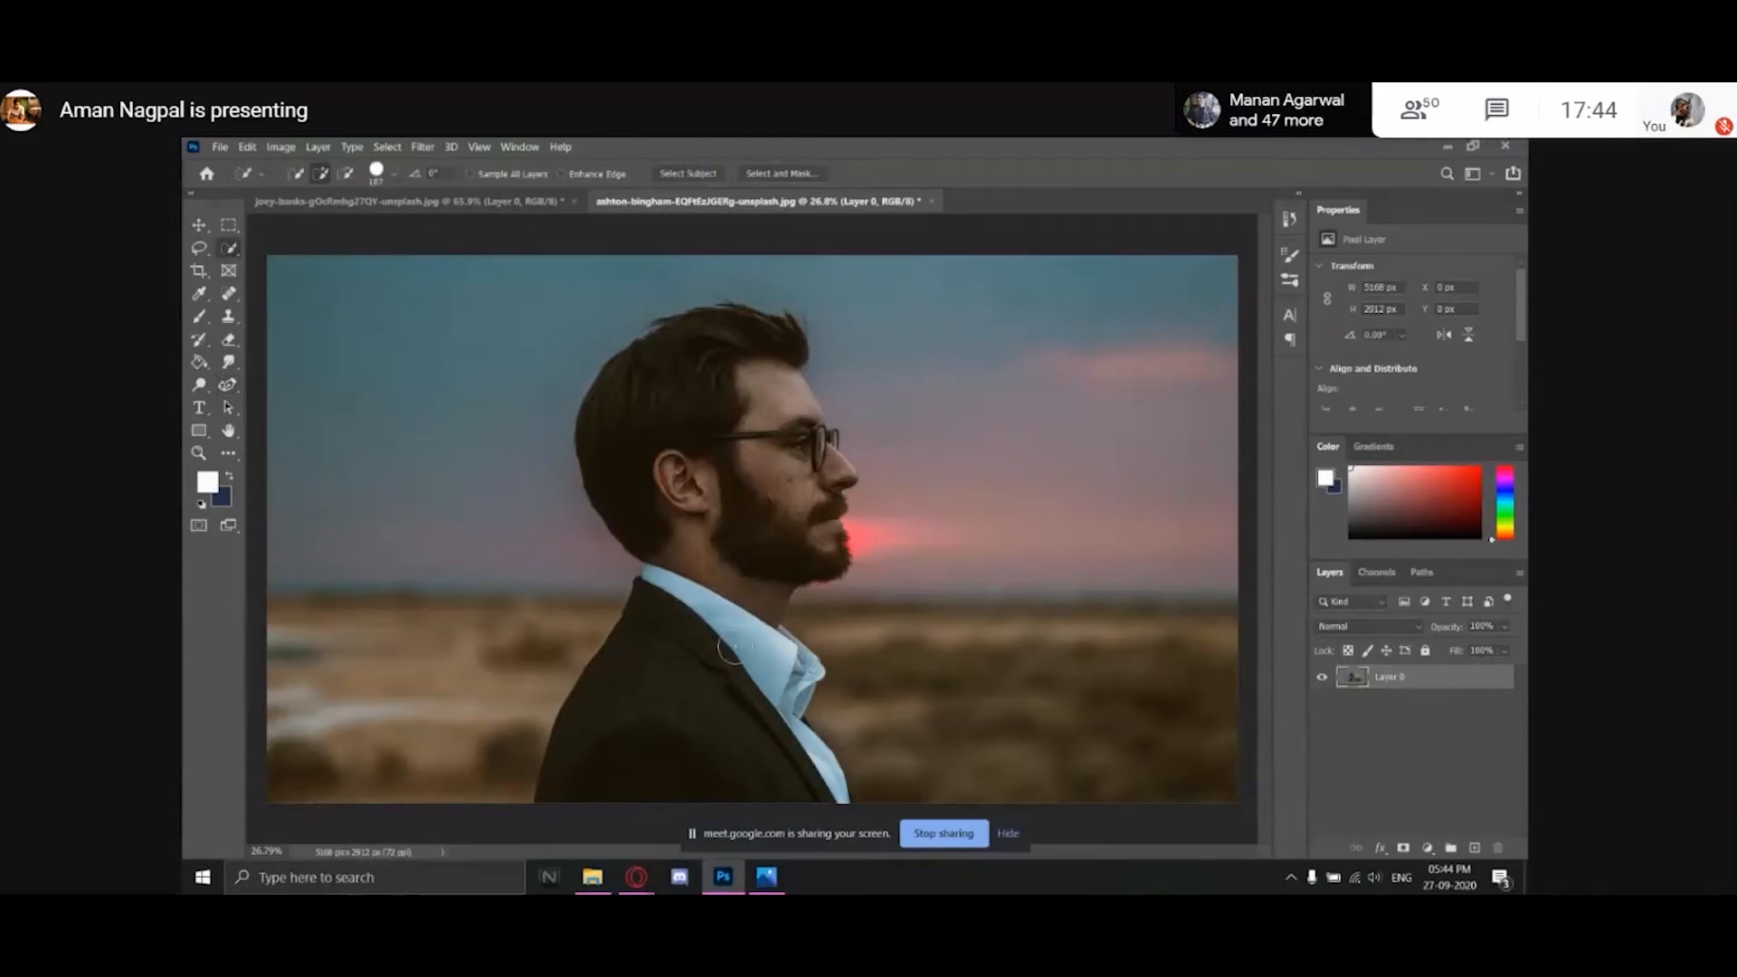
mouse_move(731, 648)
mouse_down()
mouse_move(756, 579)
mouse_move(724, 425)
mouse_move(778, 439)
mouse_up()
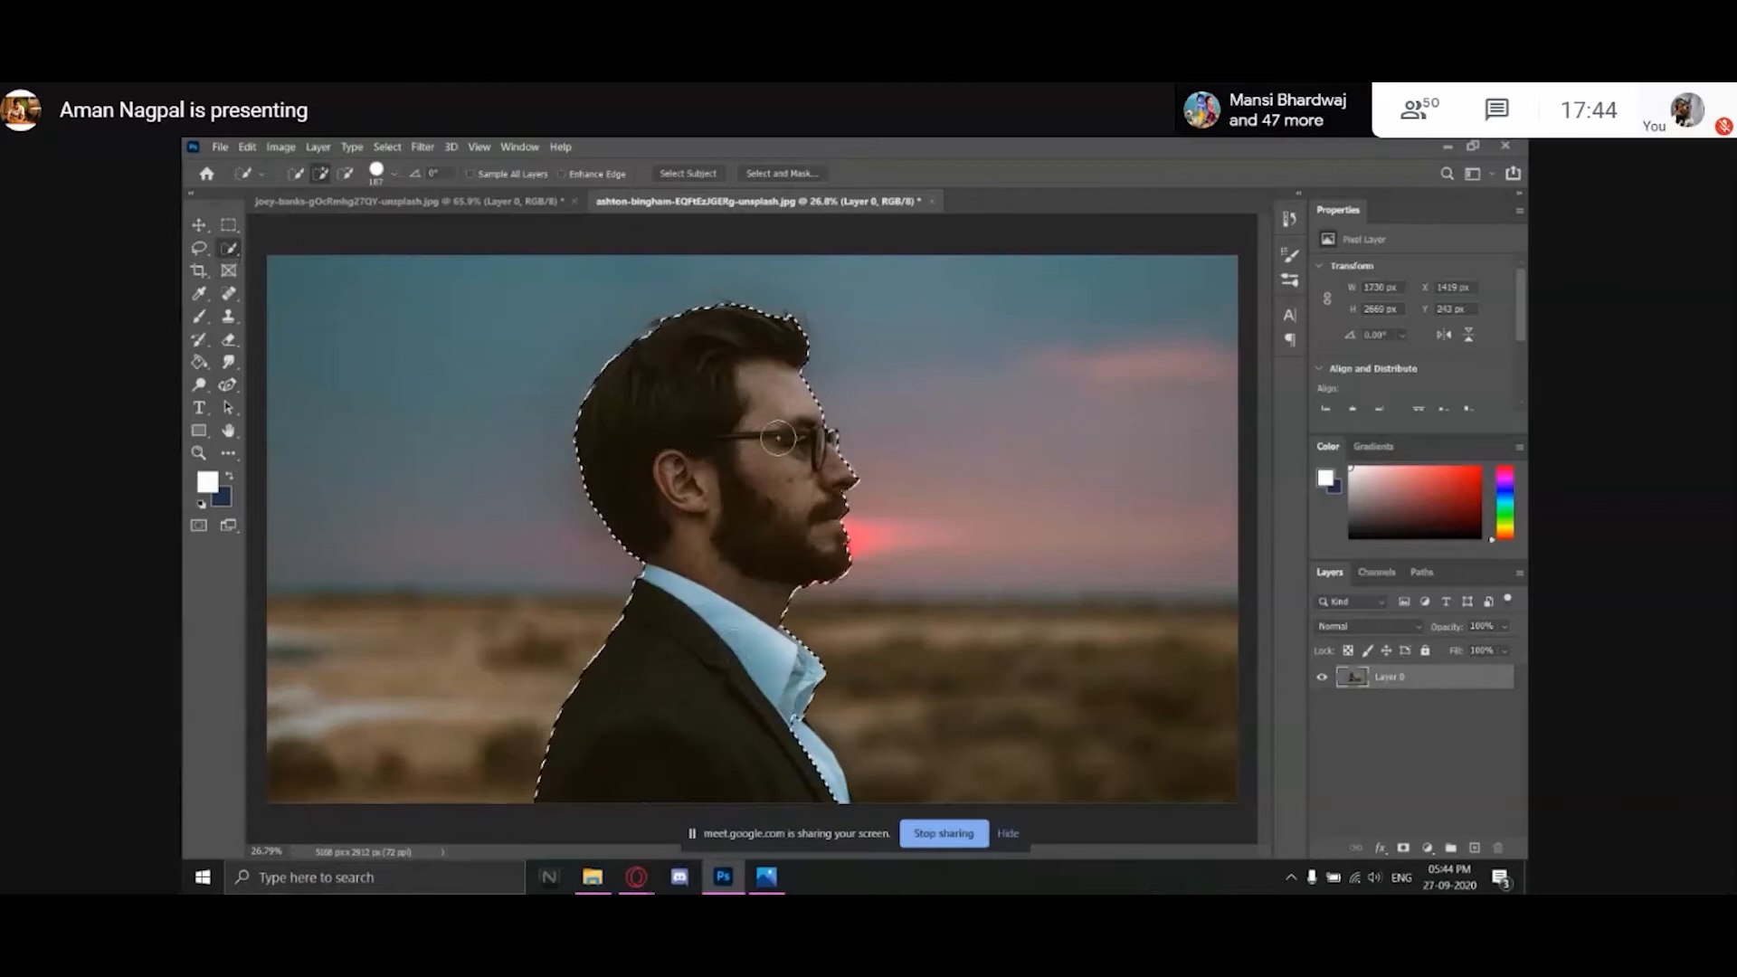
key(ctrl+d)
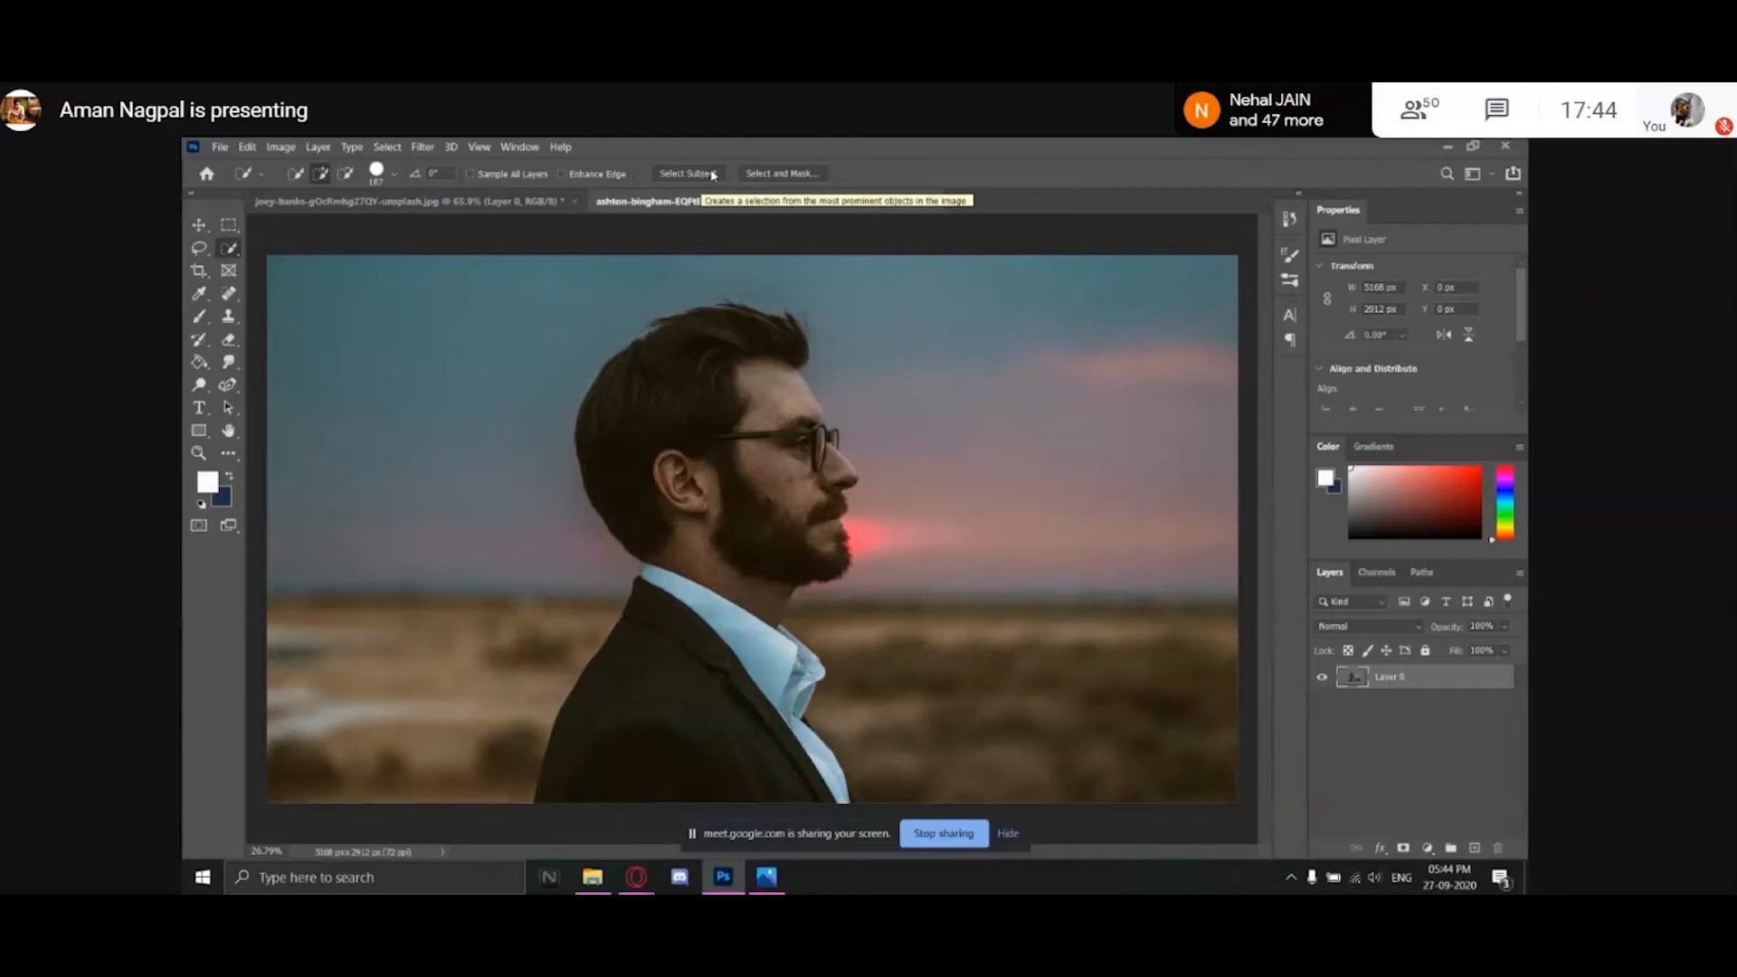
Select the whole man using Select Subject with the Quick Selection tool active.
key(v)
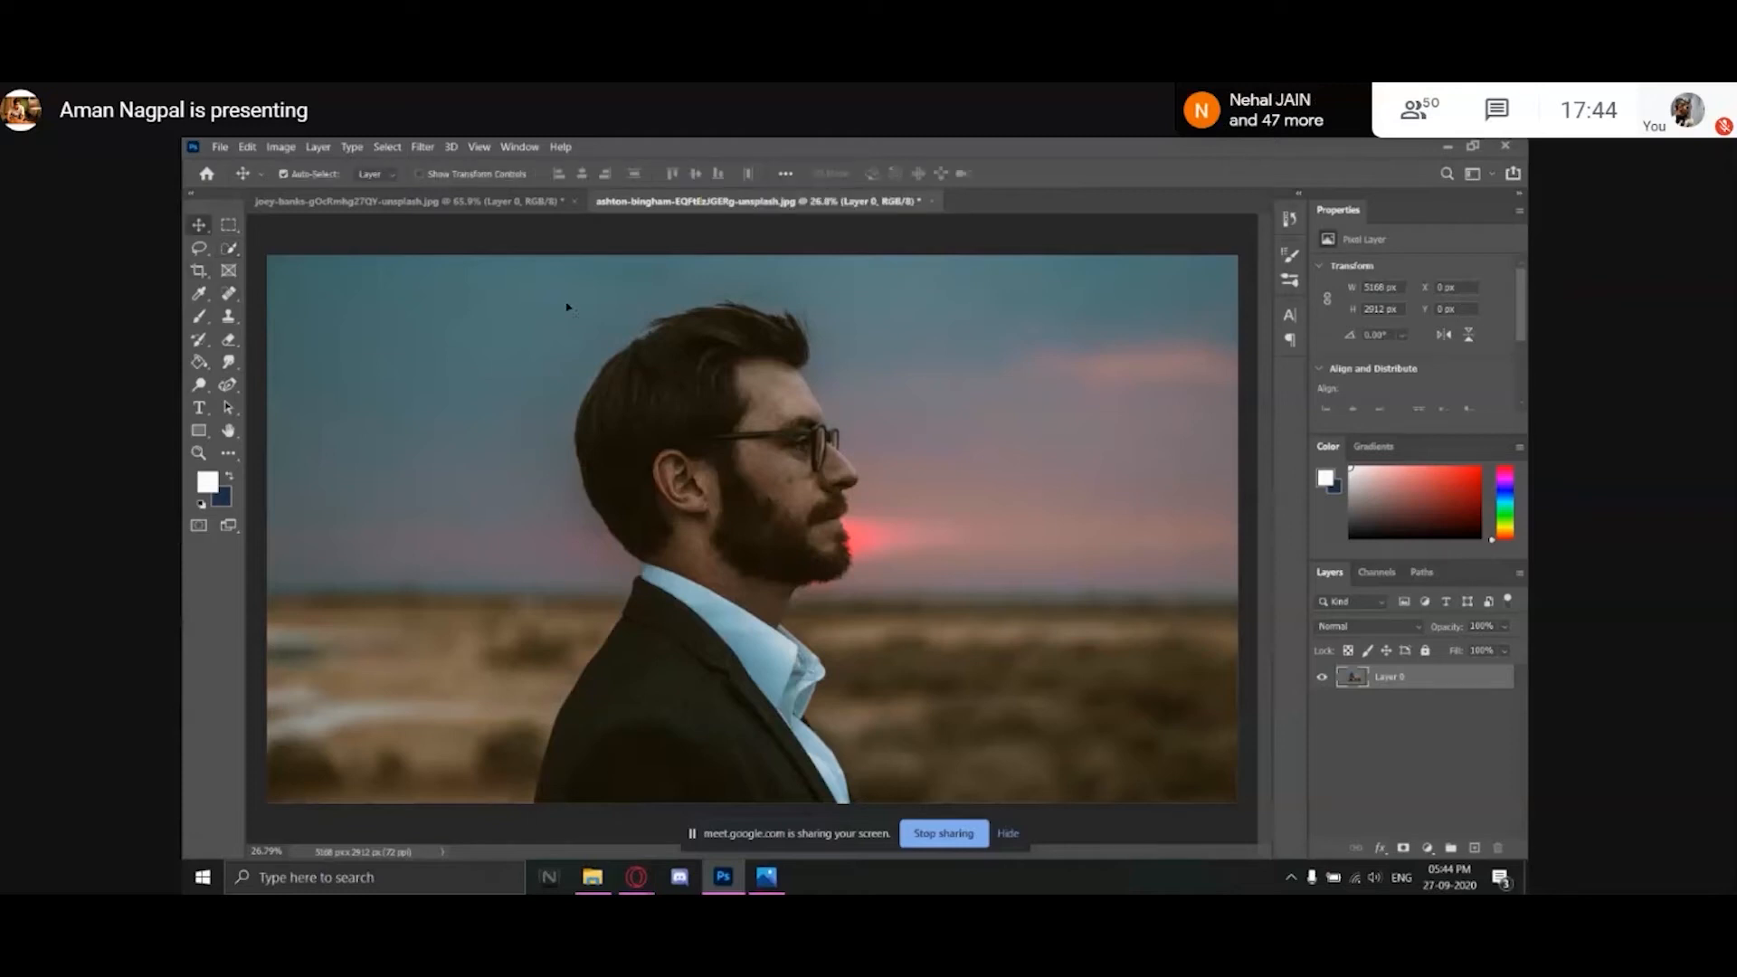
key(w)
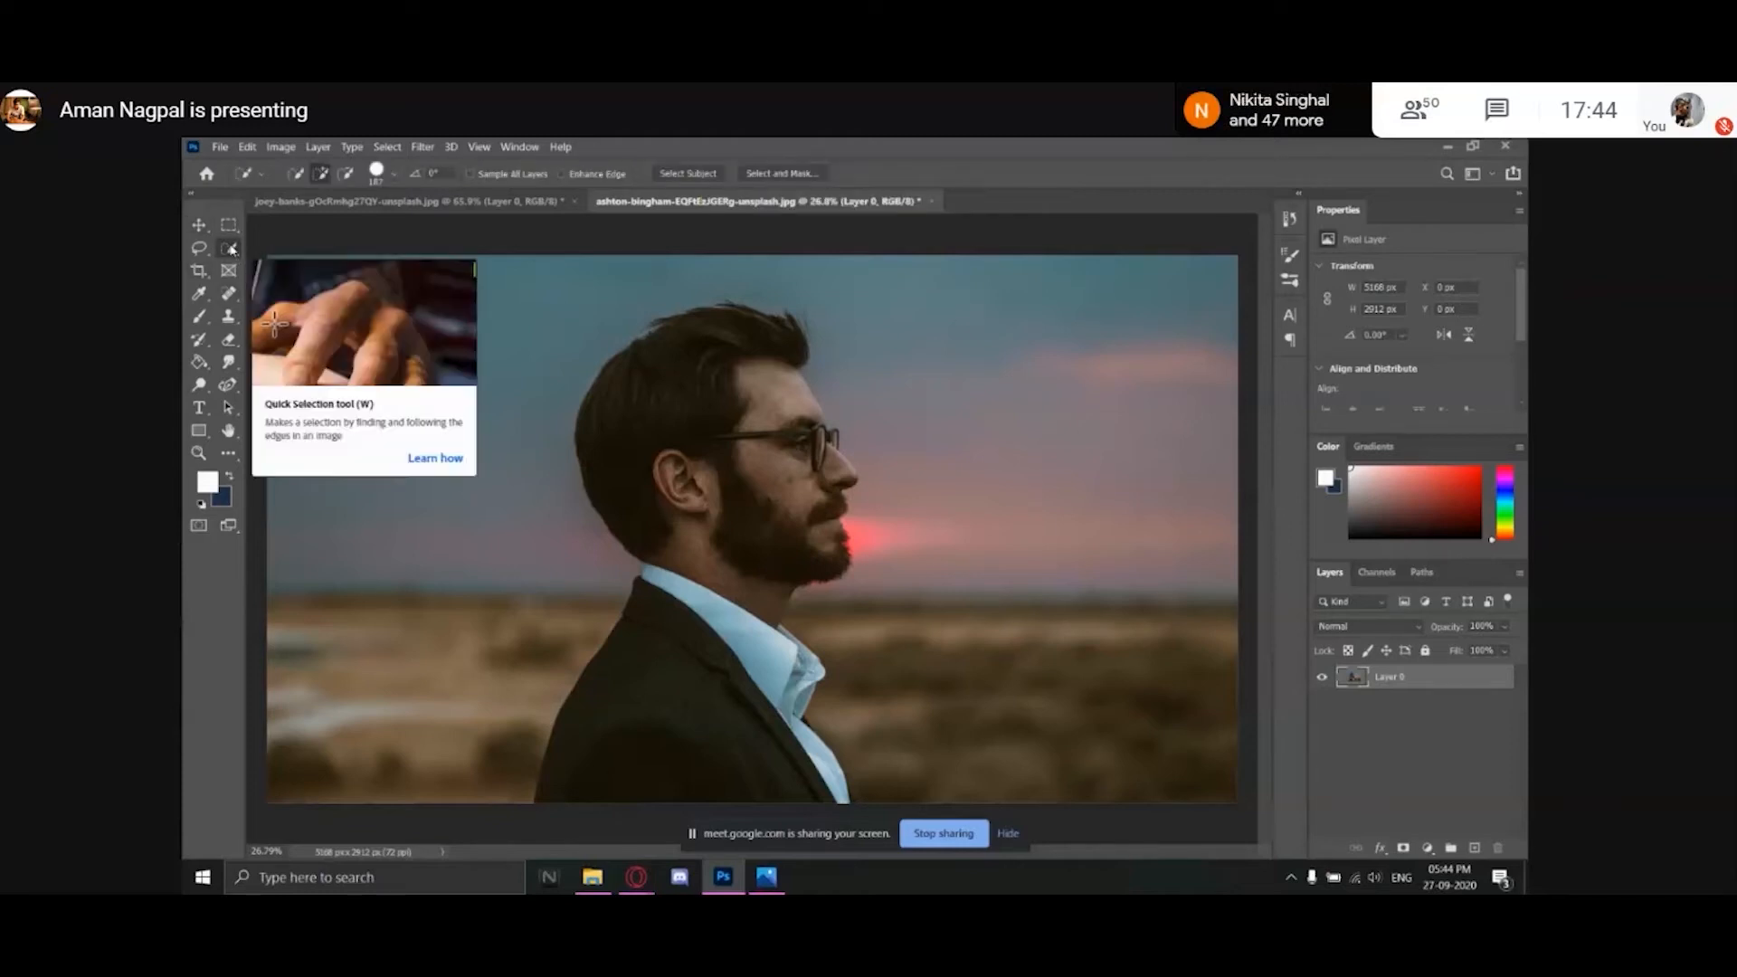
right_click(232, 248)
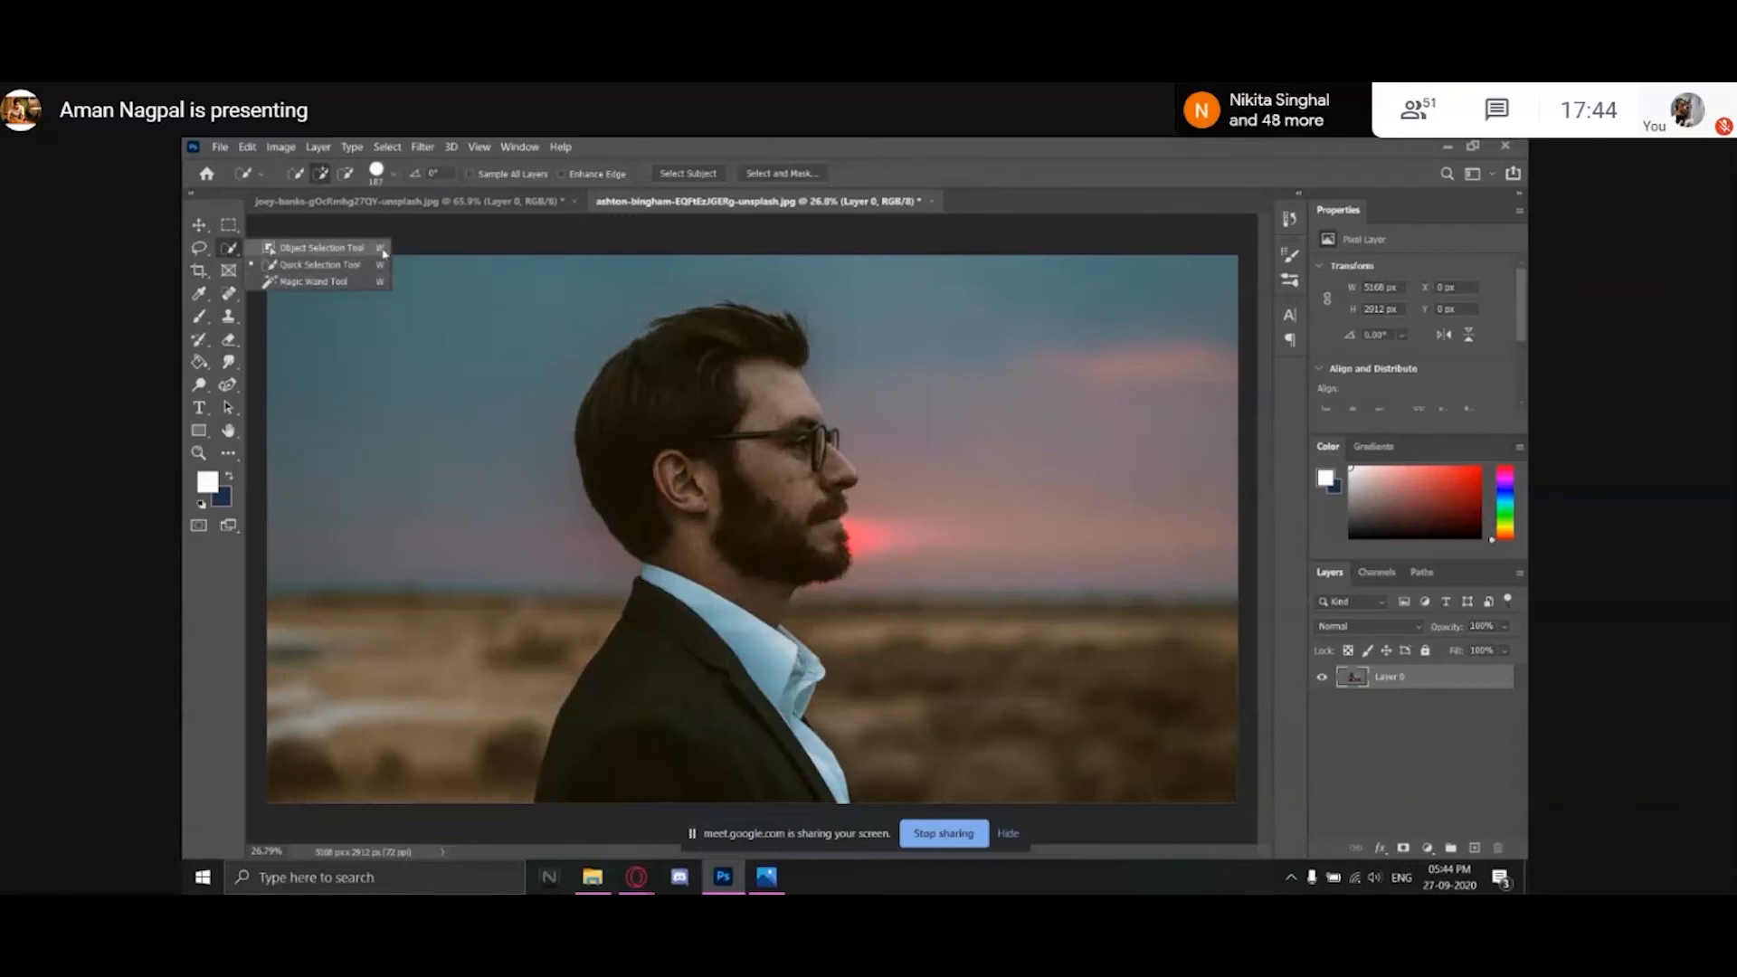
click(380, 267)
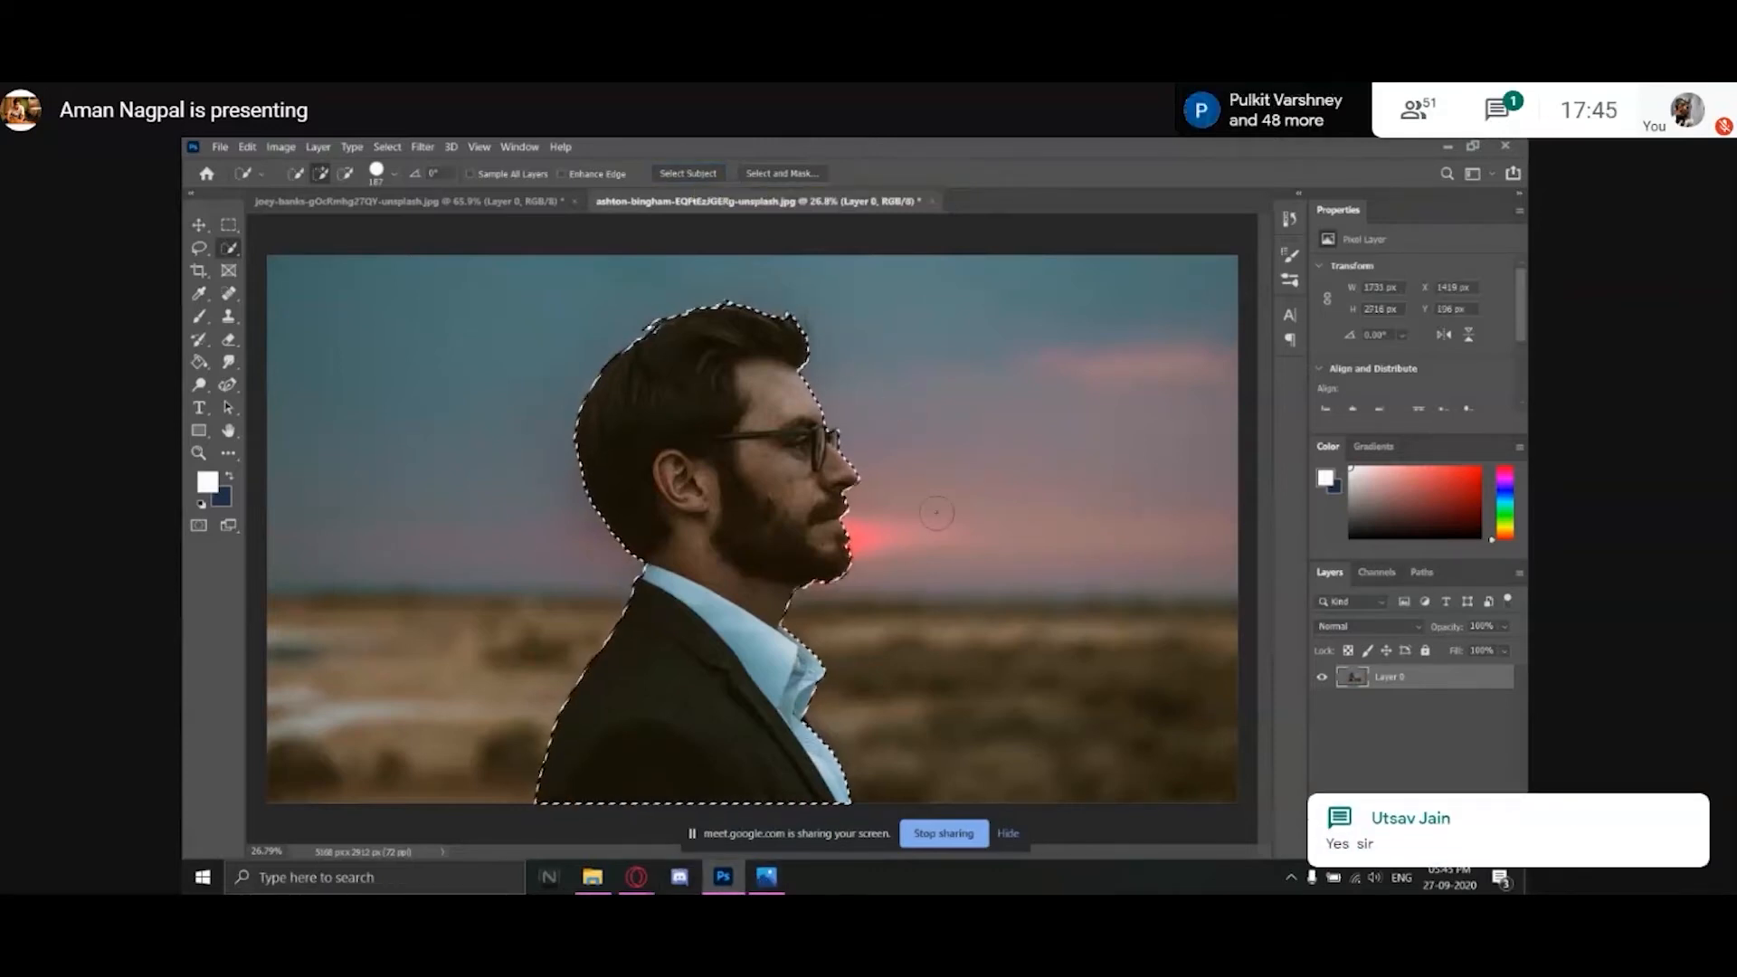
Examine the selection's edge up close along the beard, the face and the glasses.
key(z)
drag(825, 571, 977, 552)
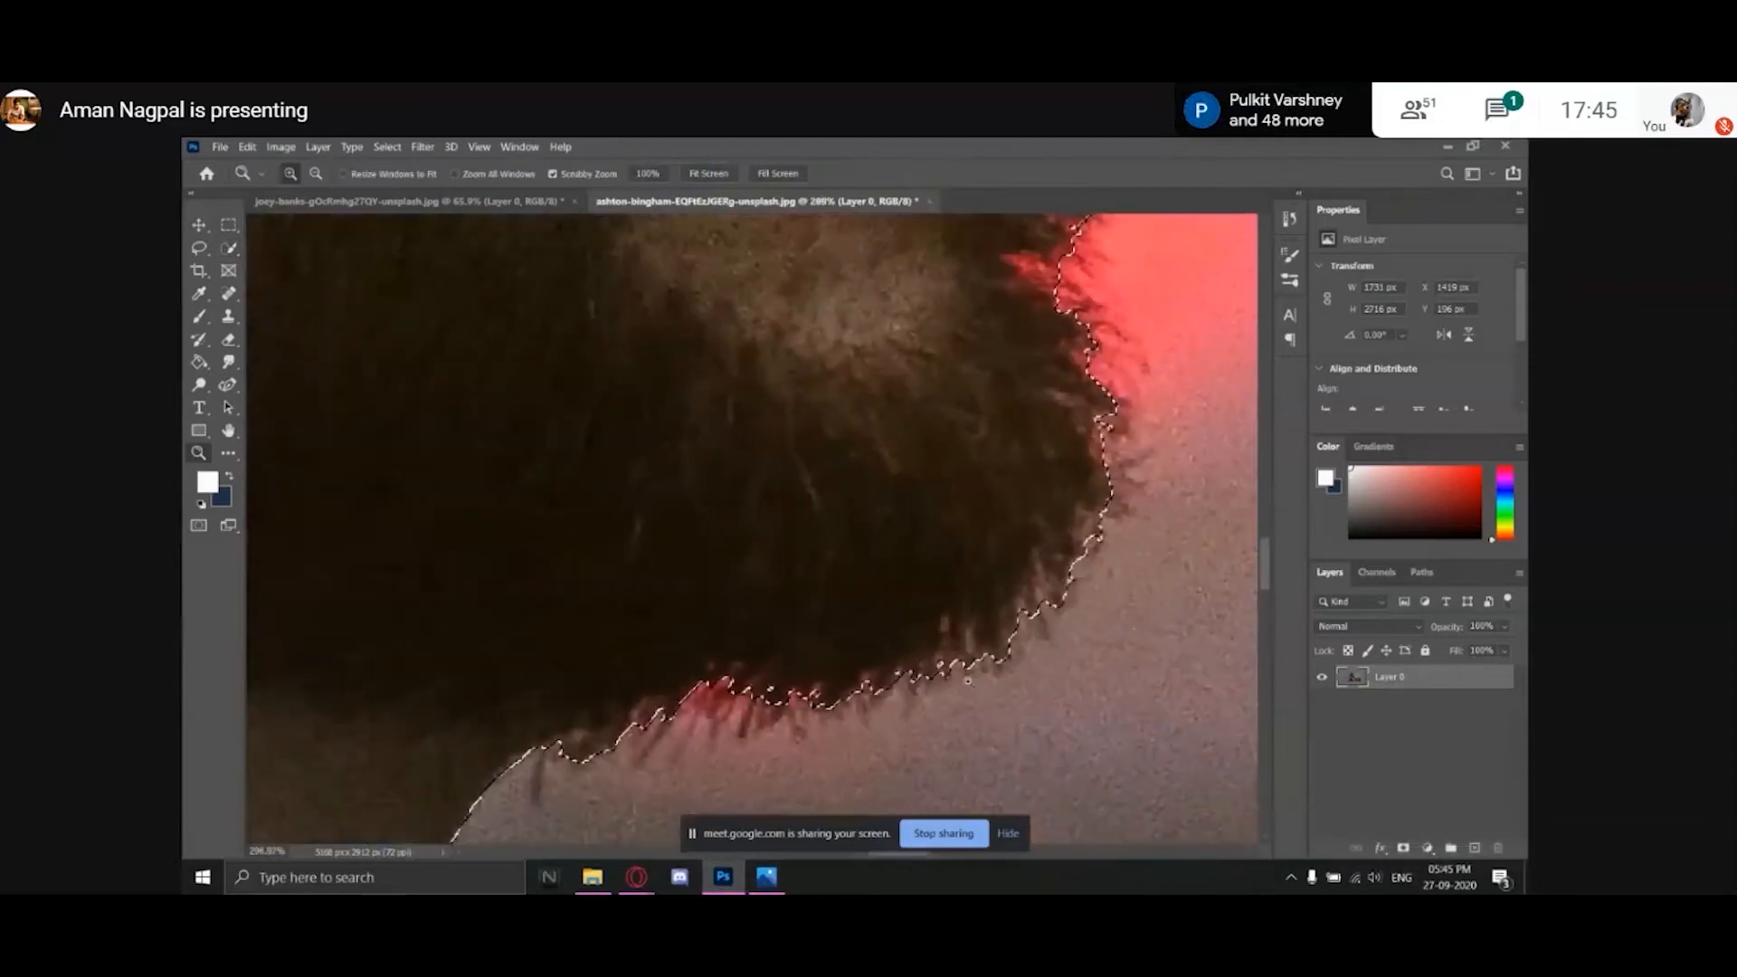
drag(1042, 313, 1018, 502)
drag(1013, 271, 975, 525)
drag(964, 262, 942, 497)
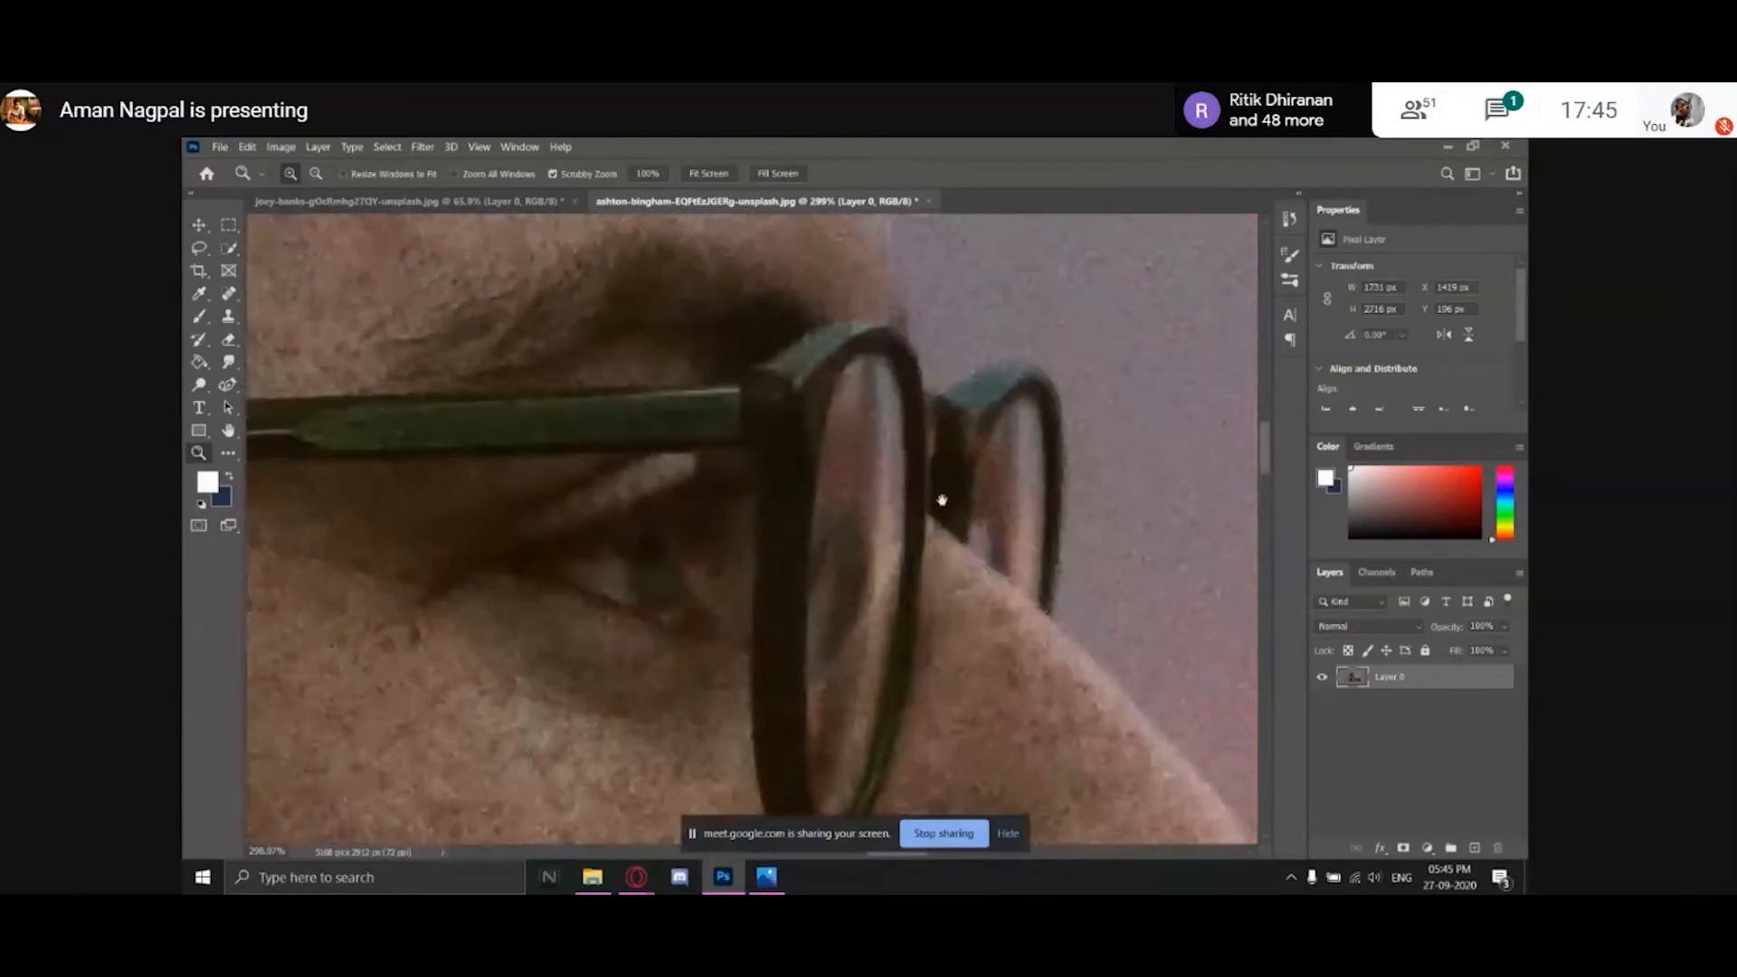
drag(941, 392, 941, 414)
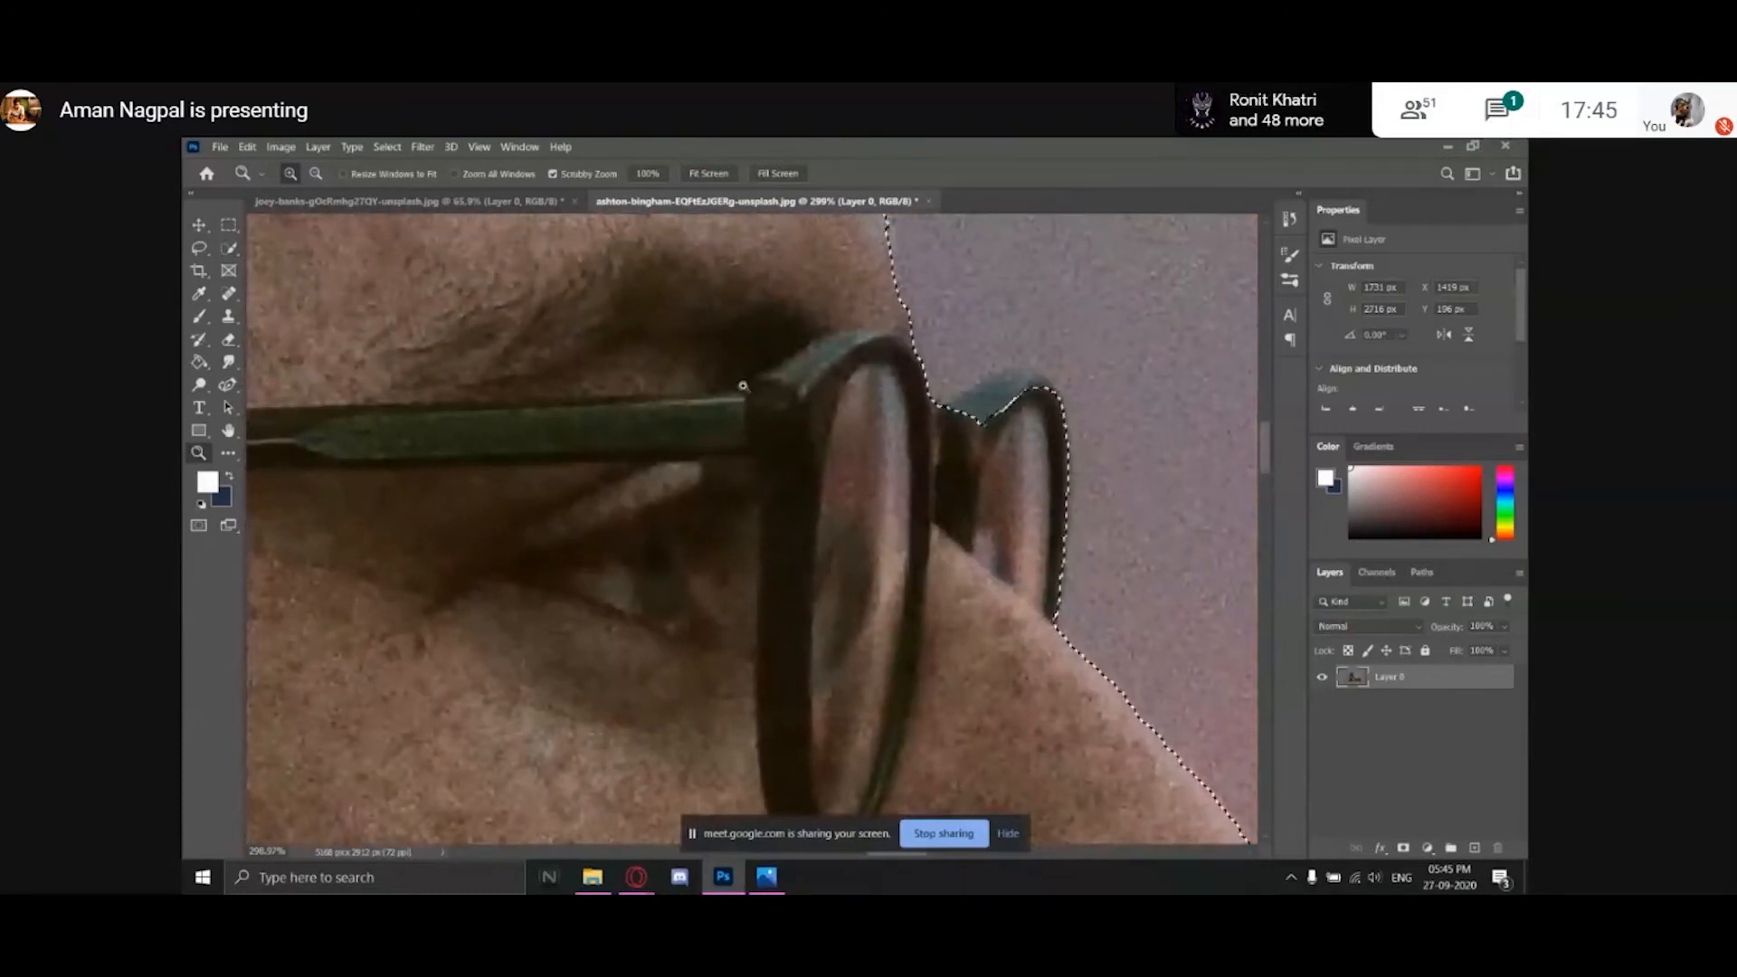
drag(742, 386, 628, 398)
drag(833, 425, 795, 425)
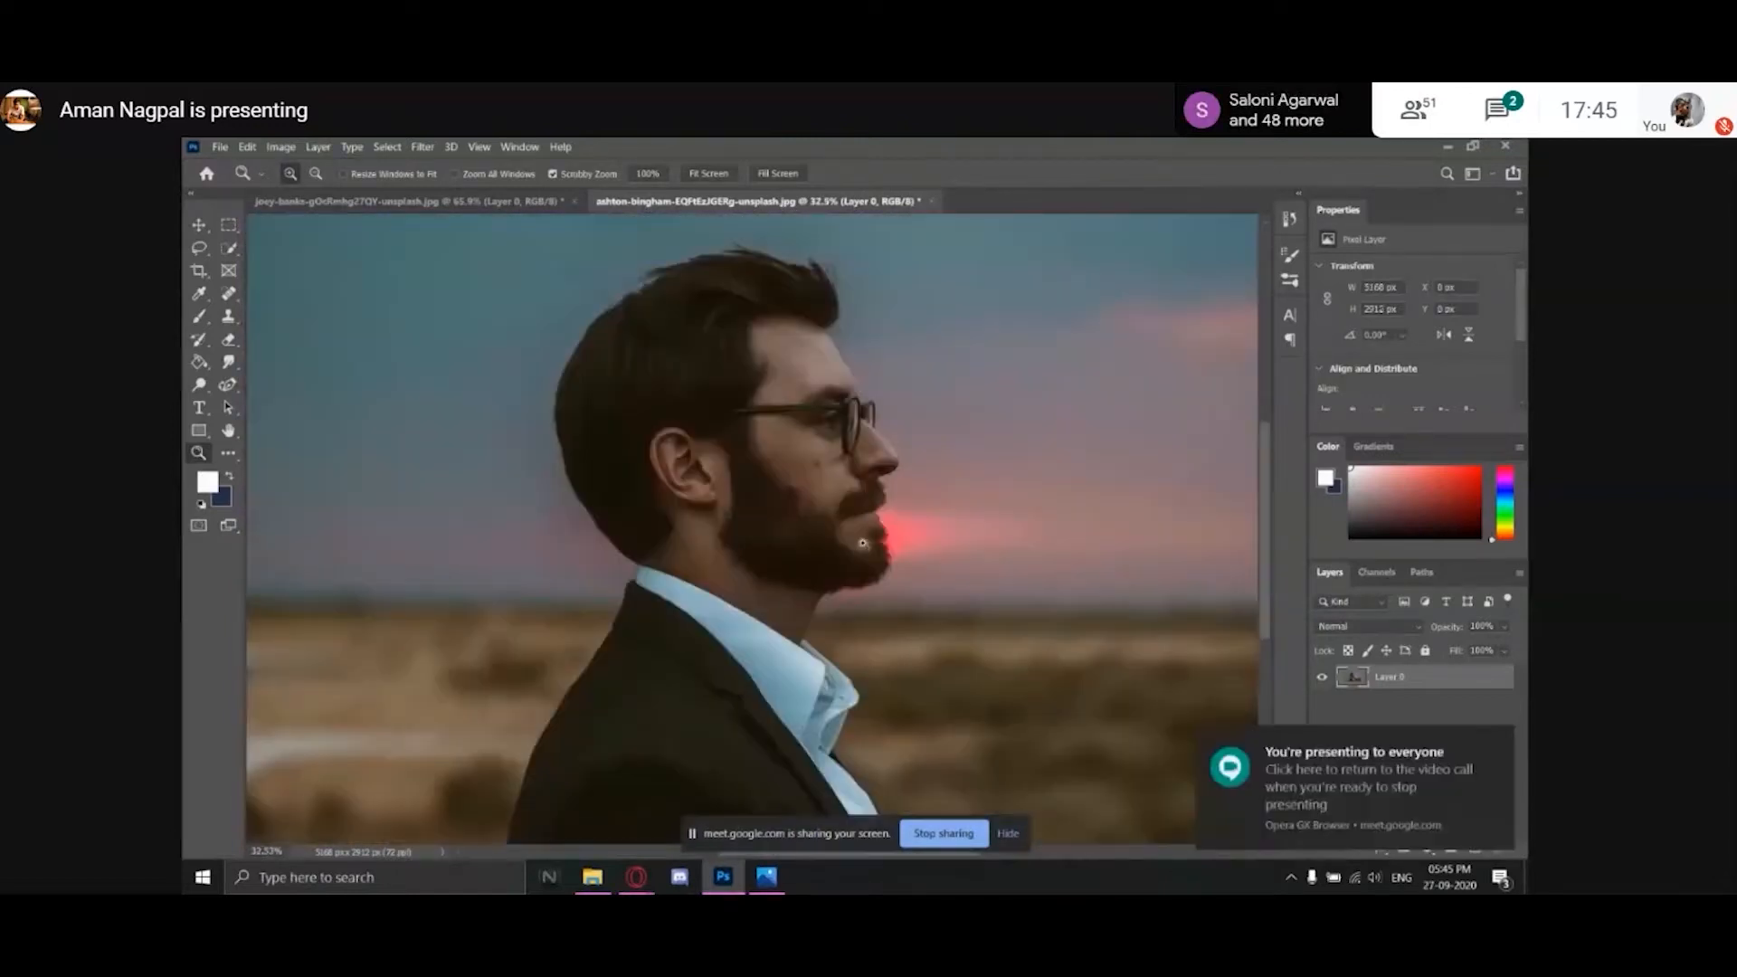
Add a new empty layer above the portrait layer.
drag(868, 581, 897, 492)
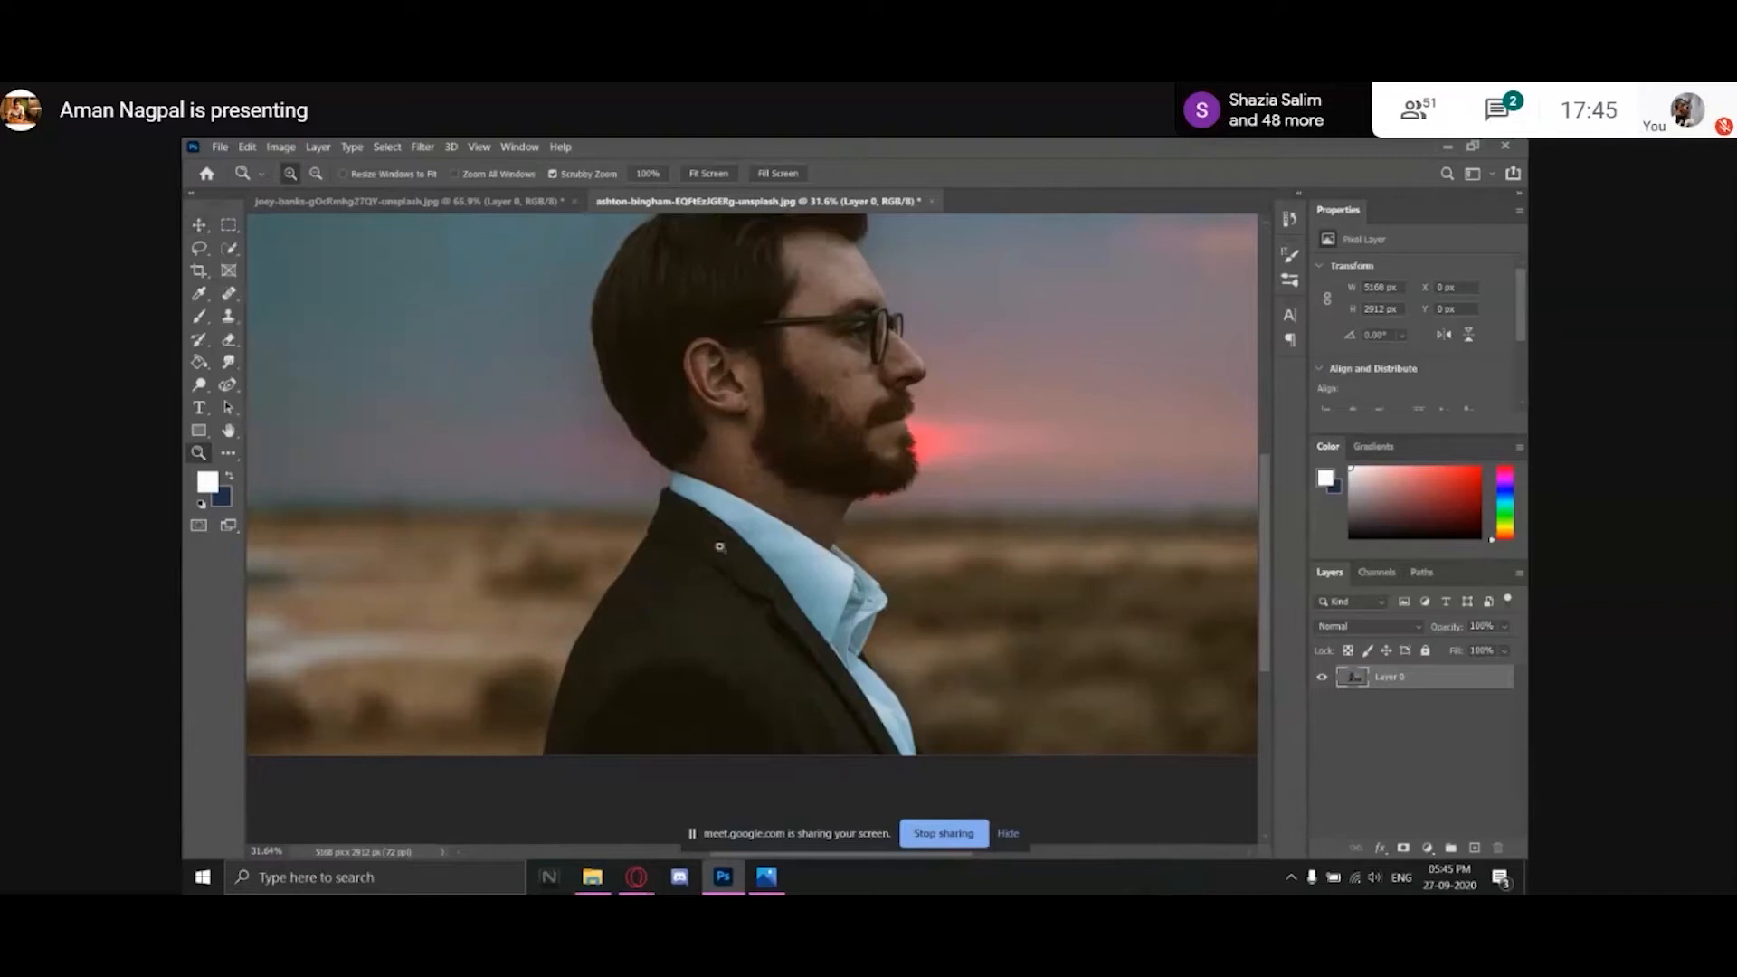
drag(904, 477, 968, 500)
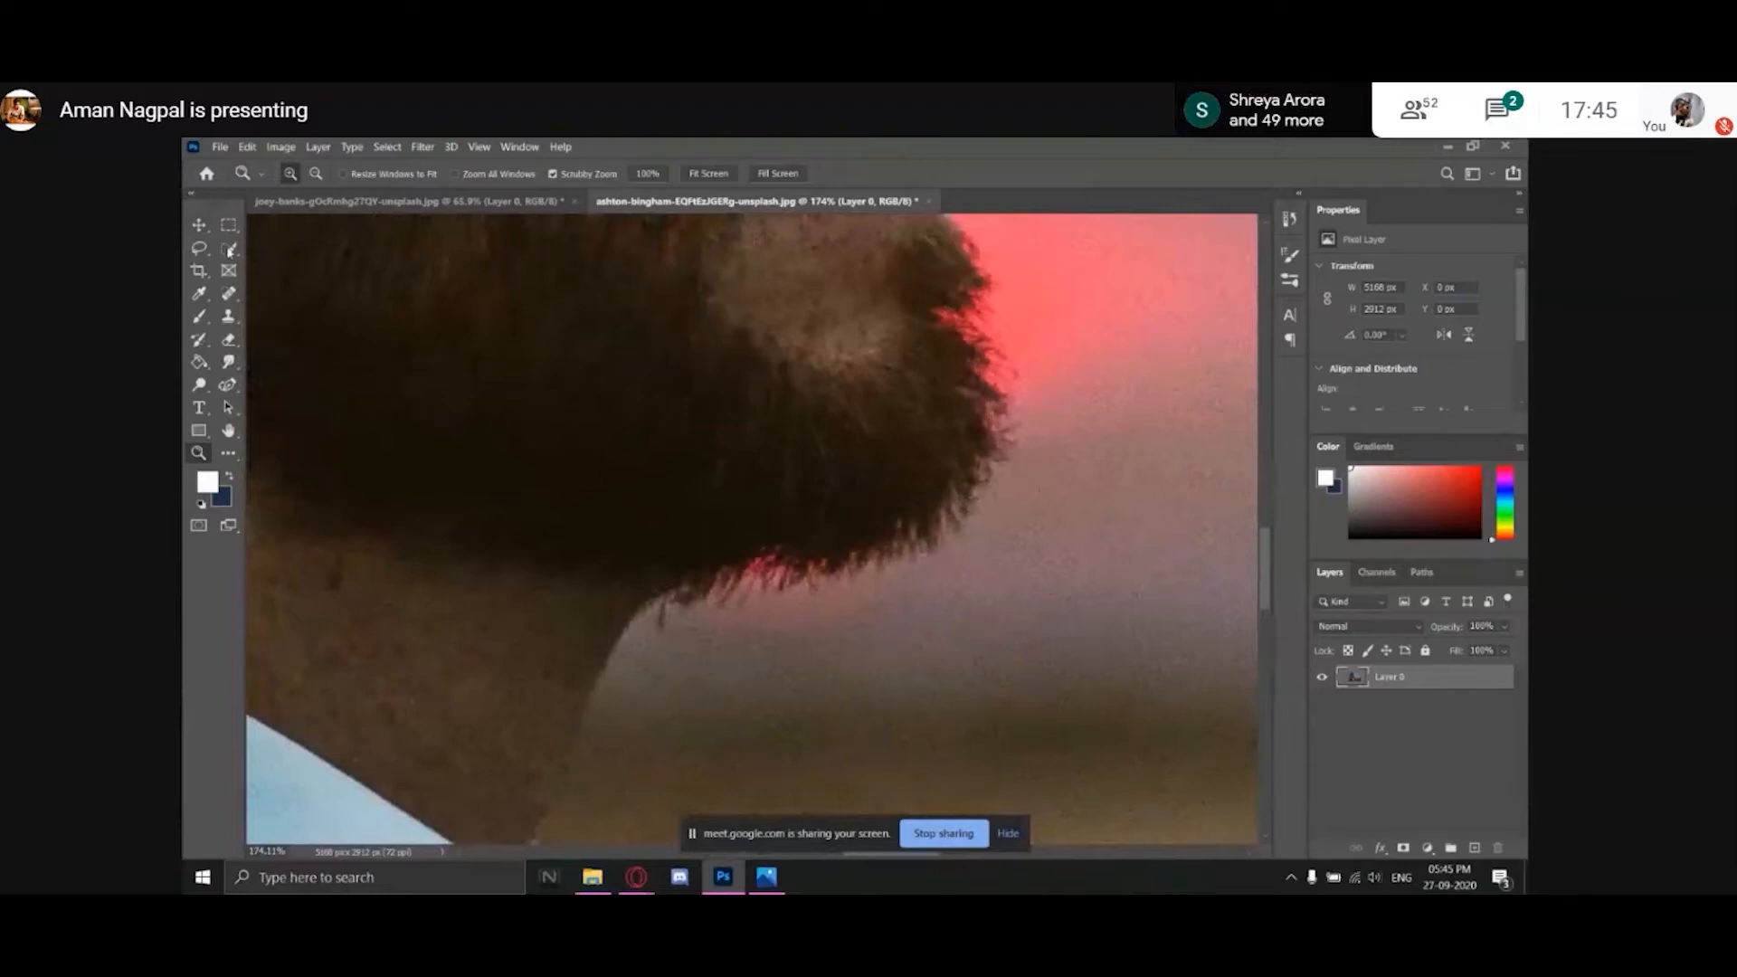
click(604, 409)
drag(603, 408, 864, 314)
drag(532, 651, 555, 655)
drag(554, 655, 622, 545)
click(1474, 848)
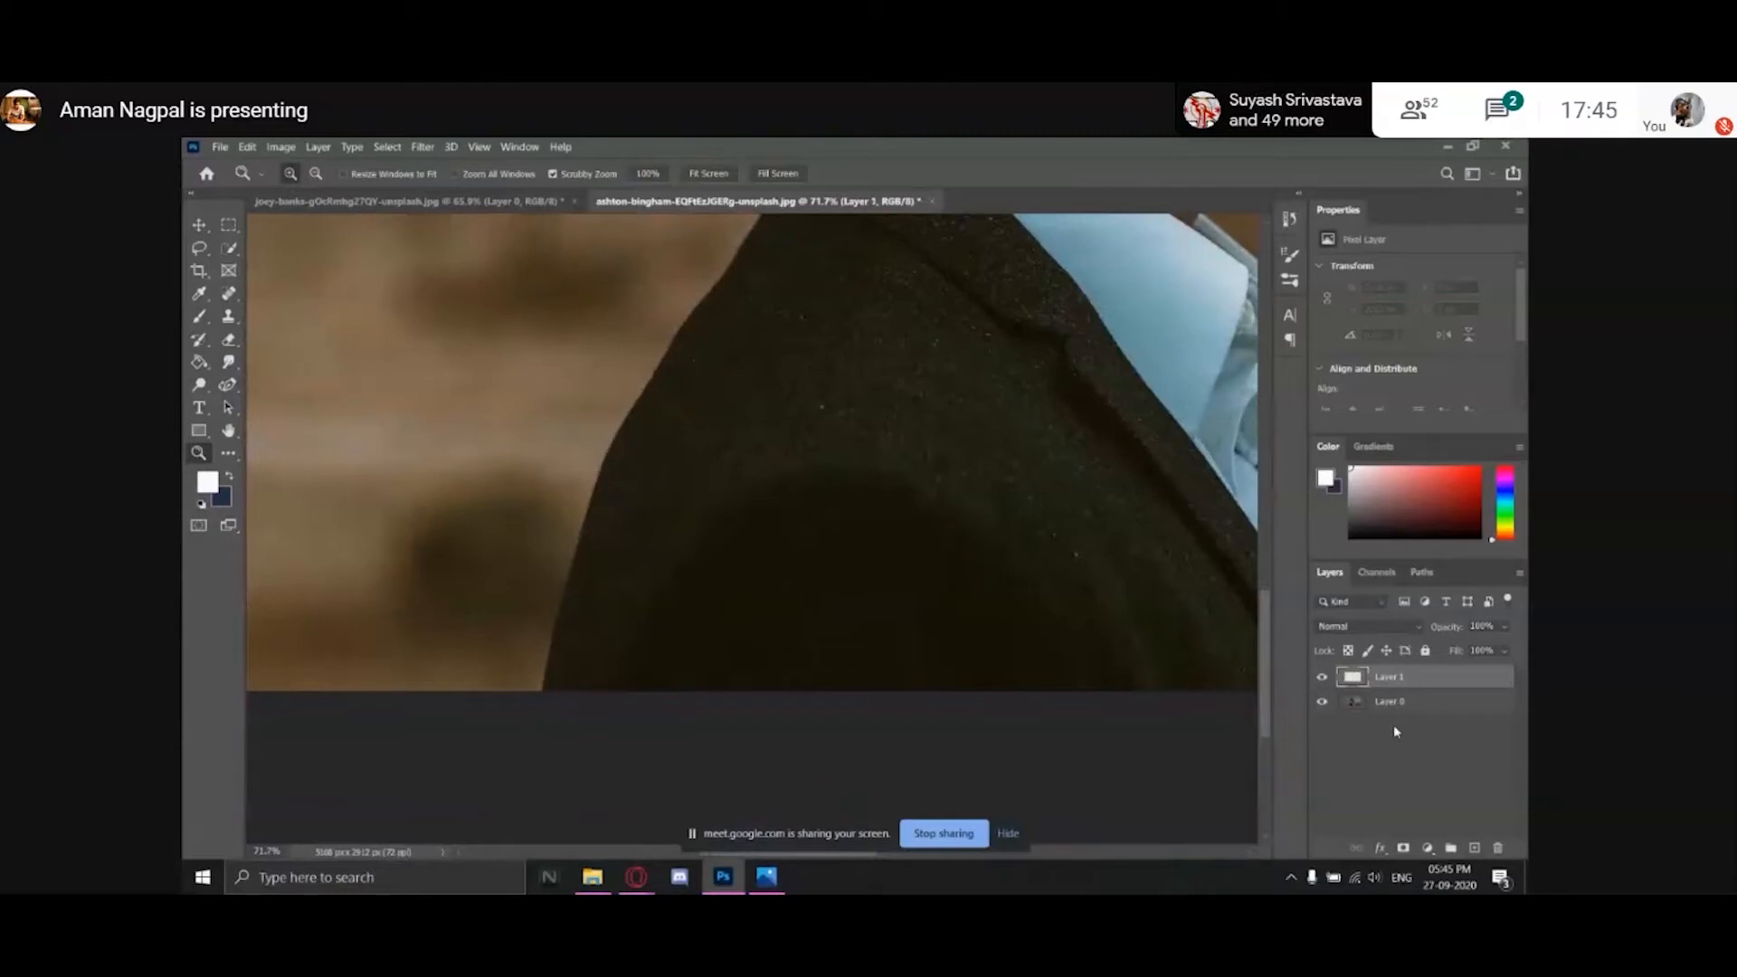
Paint a soft black spot on the background behind the man's neck with the Brush tool, using the default colours.
key(p)
click(200, 227)
key(z)
drag(688, 468, 552, 444)
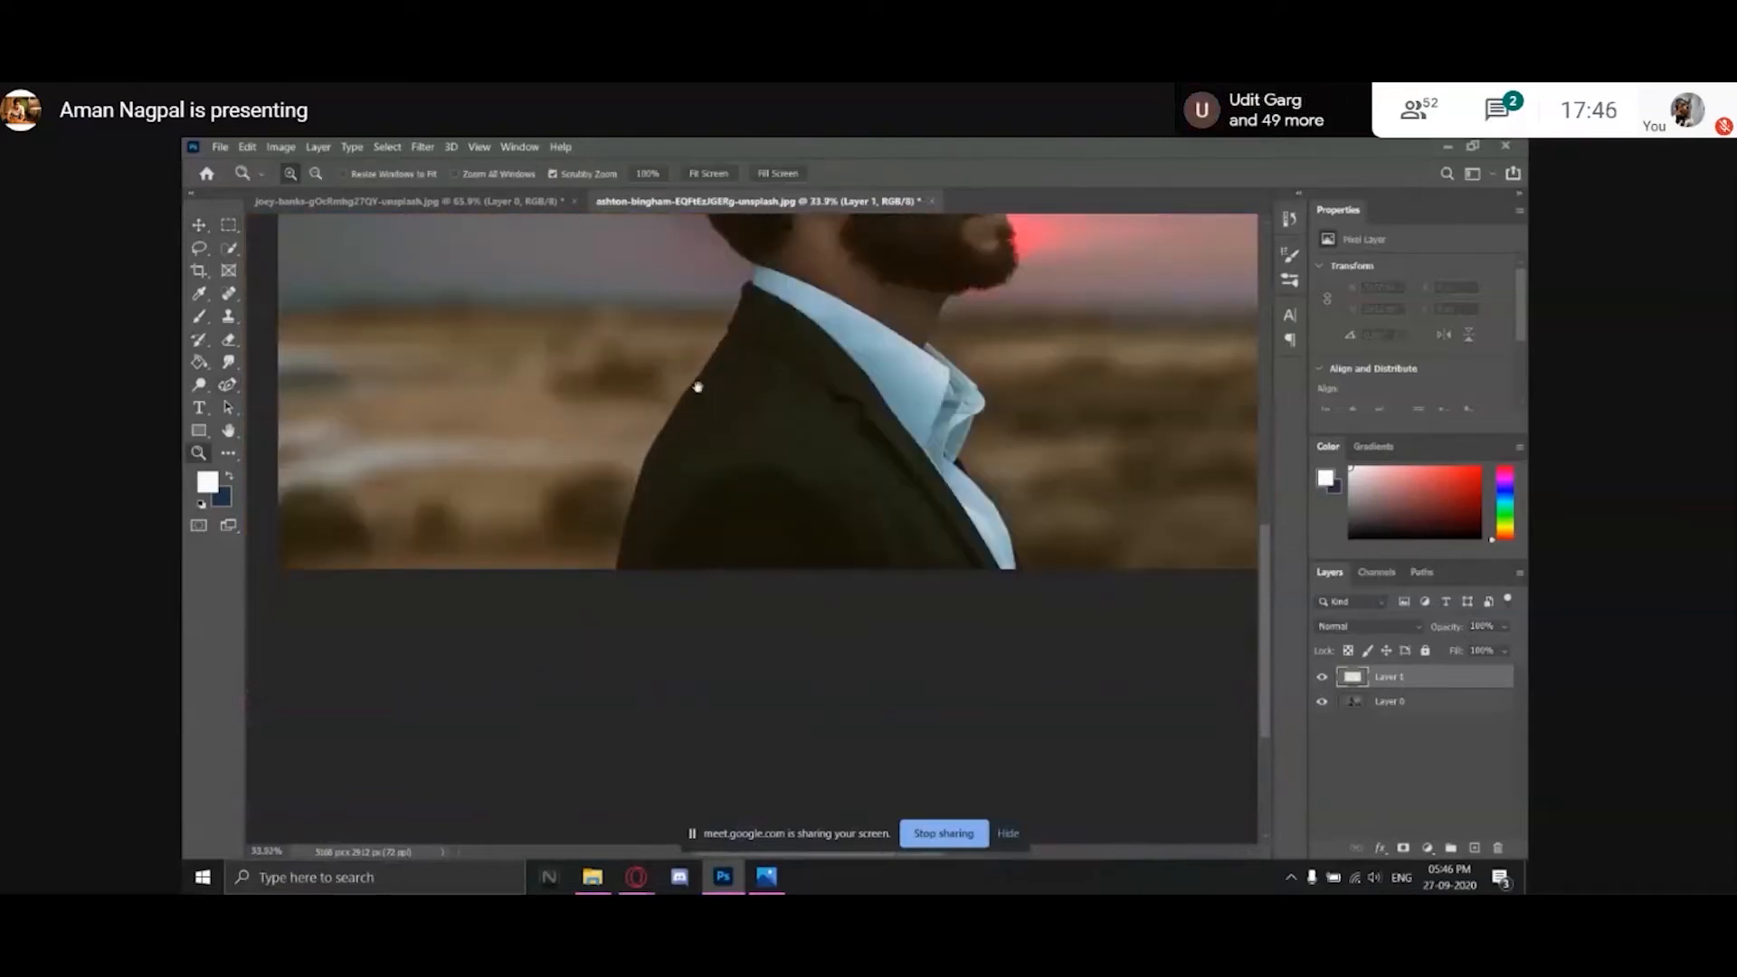
drag(697, 387, 685, 486)
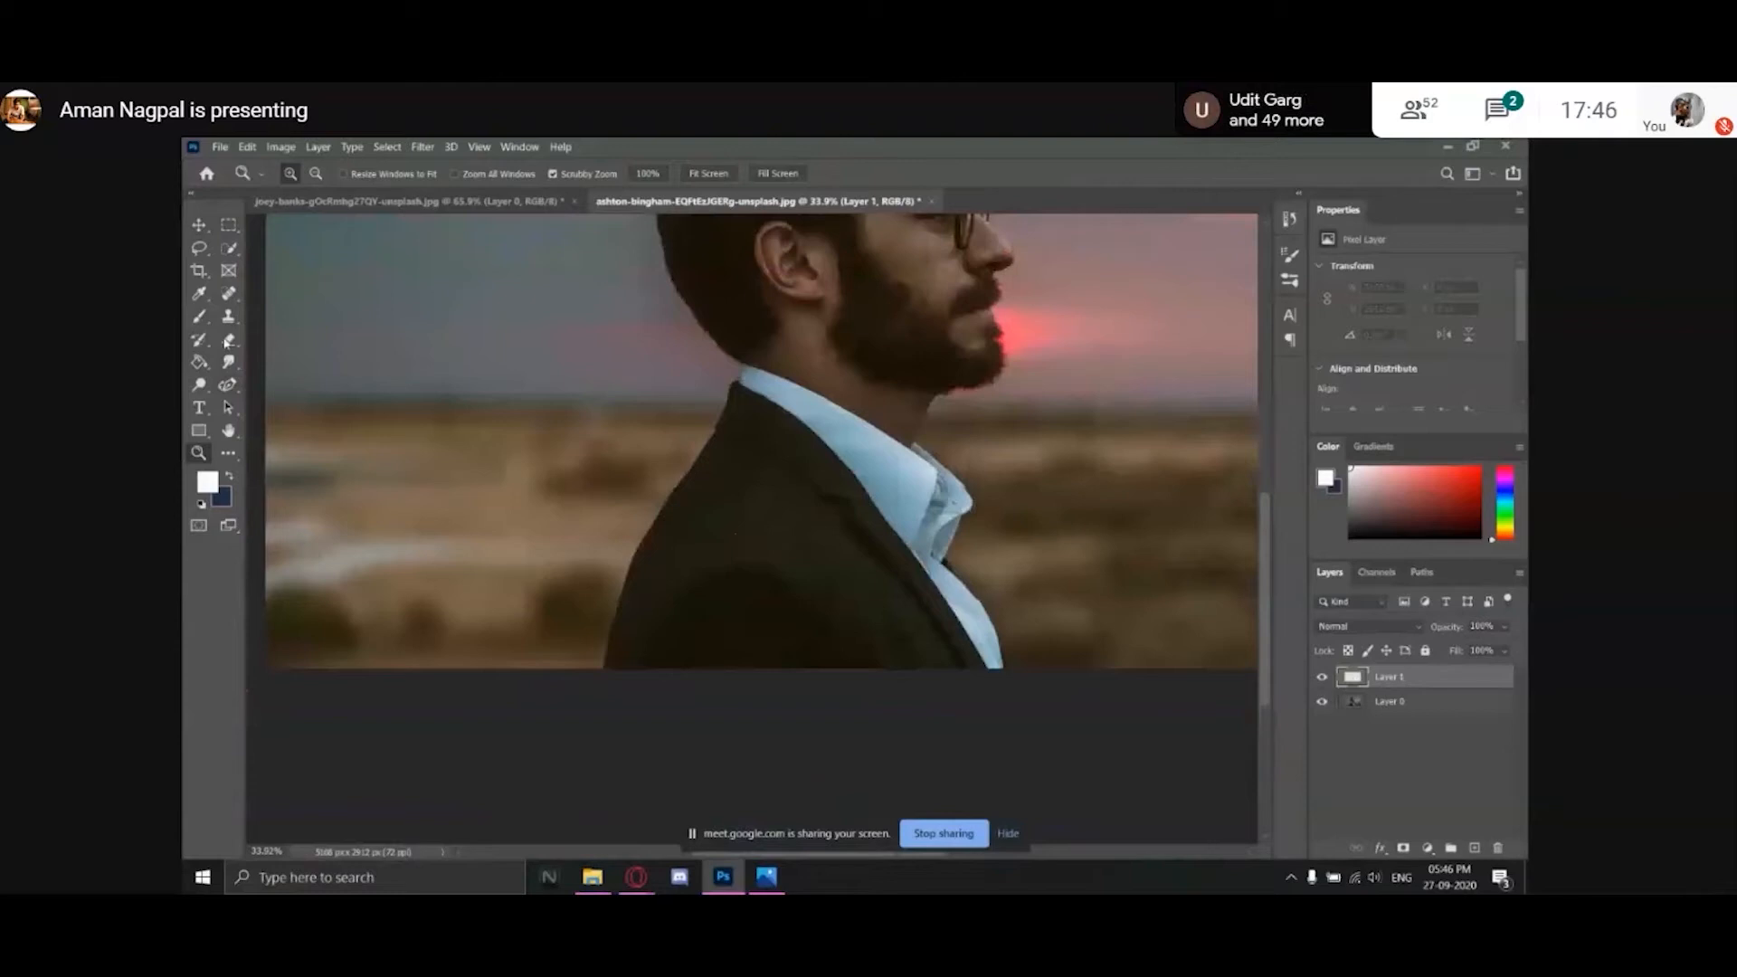
click(199, 316)
key(d)
drag(416, 390, 517, 423)
click(571, 387)
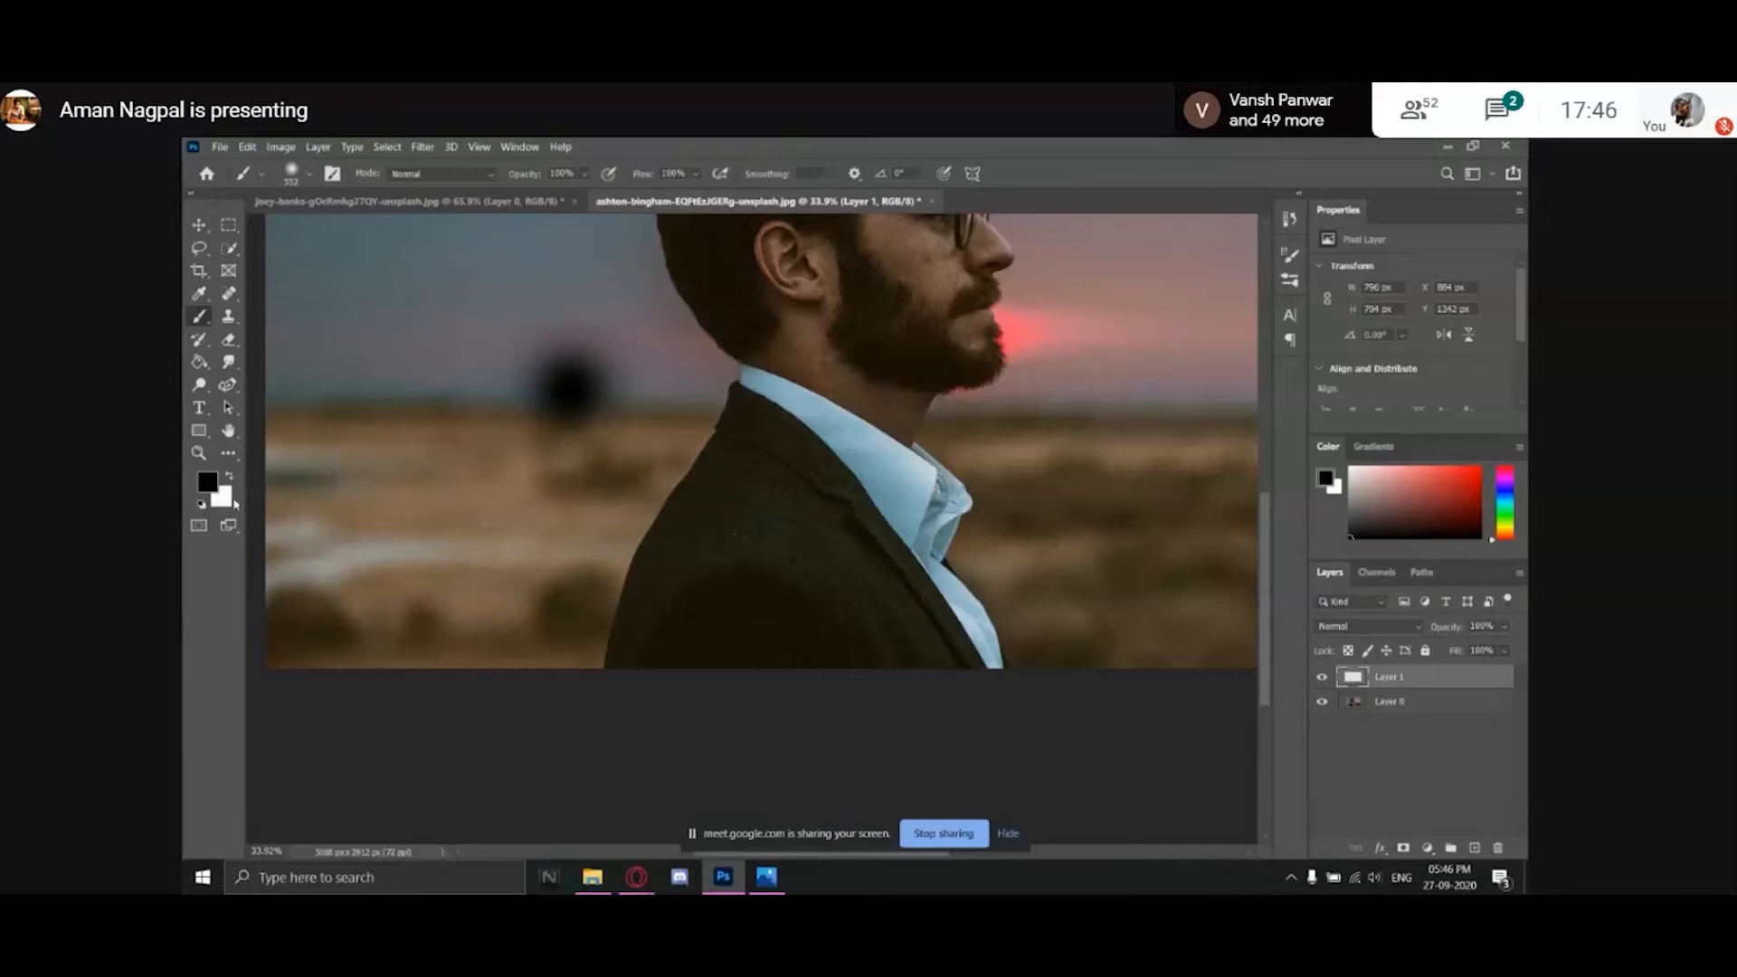
Paint a soft white spot right behind the man's neck, and undo both the white and the black spot.
key(x)
click(710, 353)
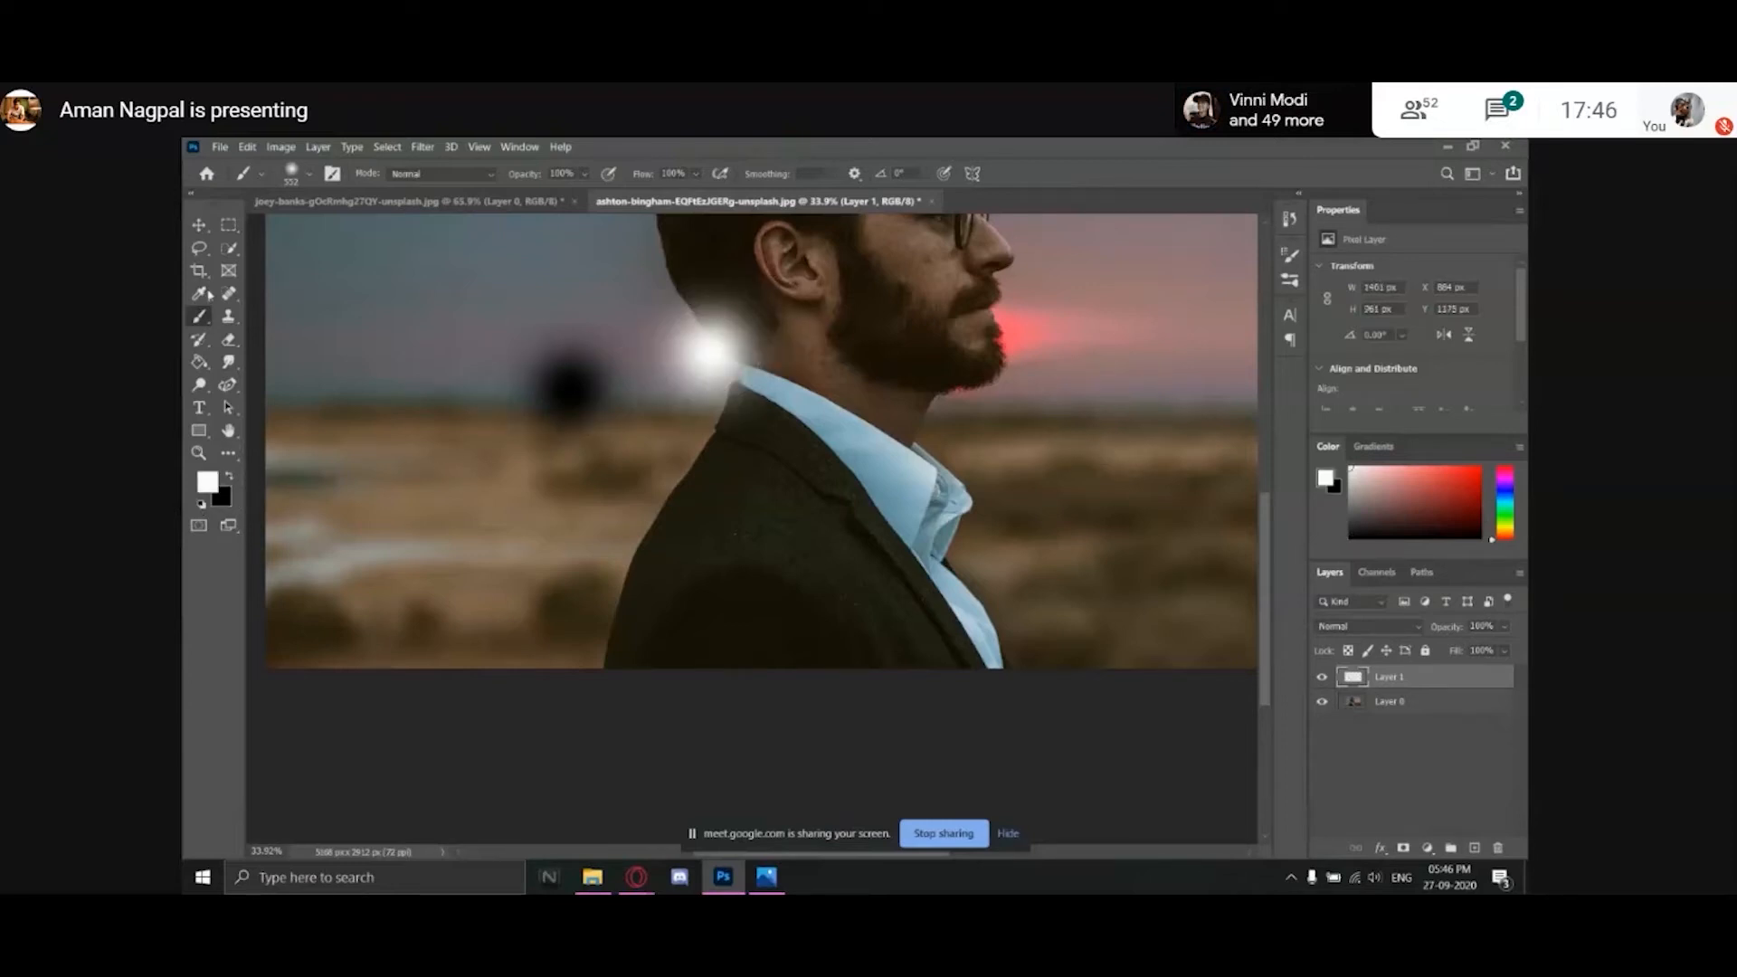
key(ctrl+z)
key(ctrl+z)
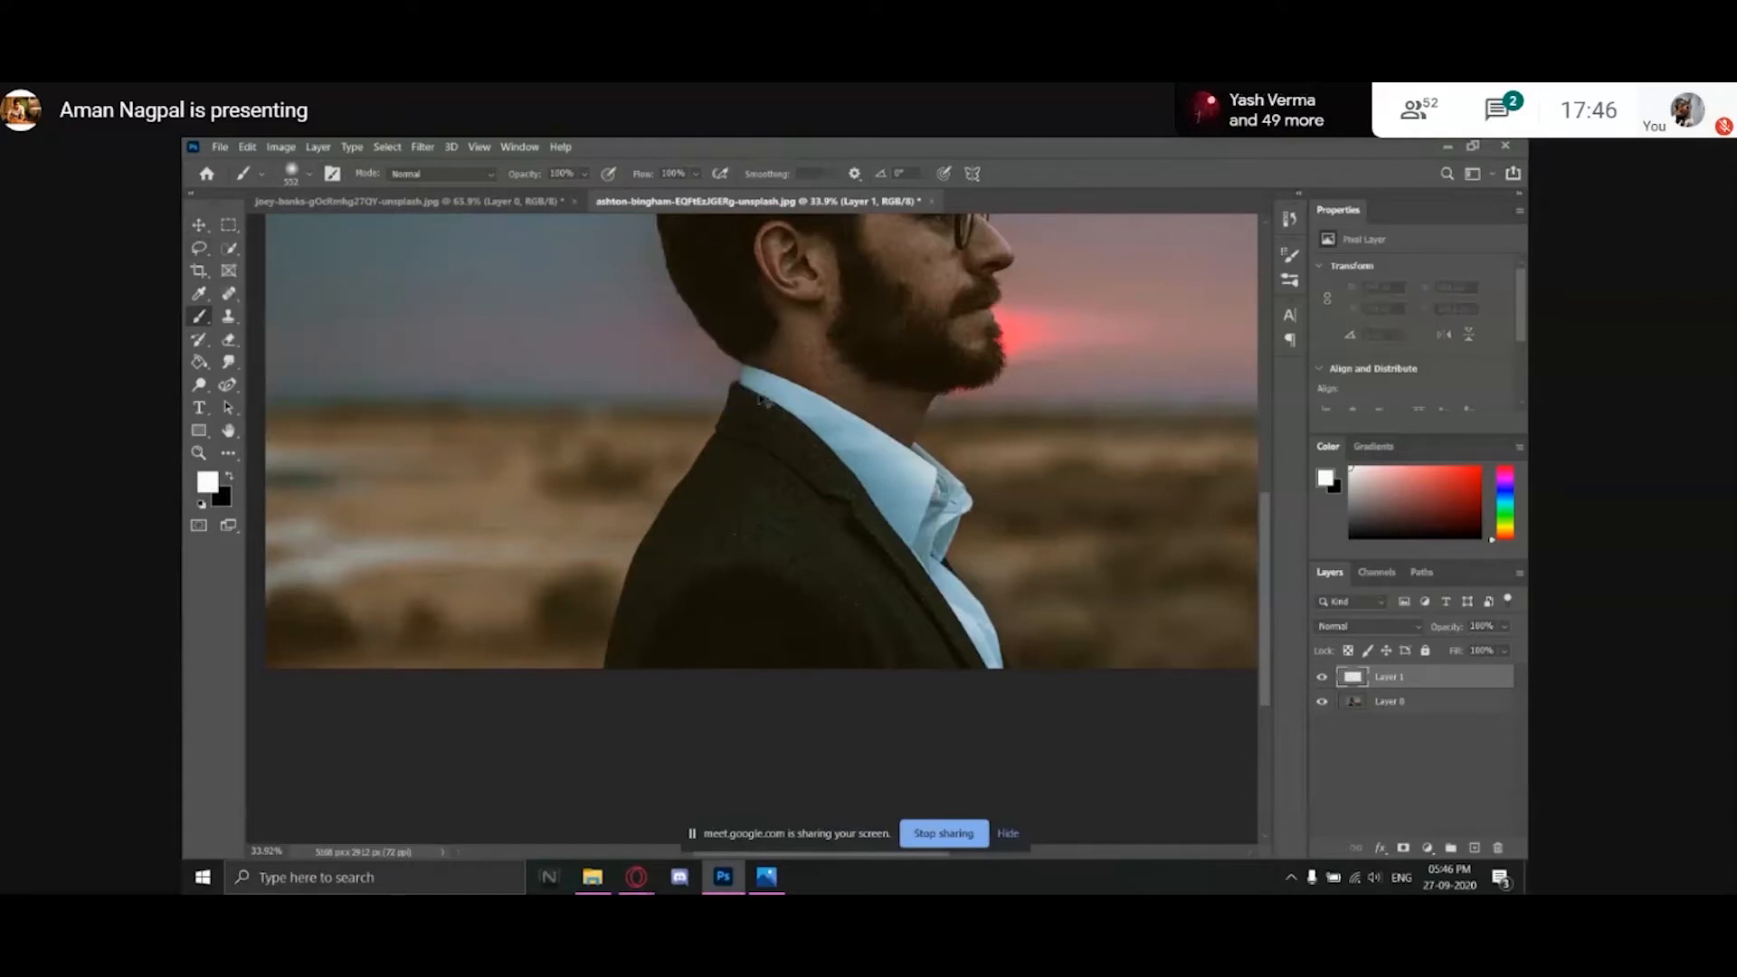
Paint a soft white spot behind the man's shoulder, and an overlapping black spot on a new layer above it.
click(568, 452)
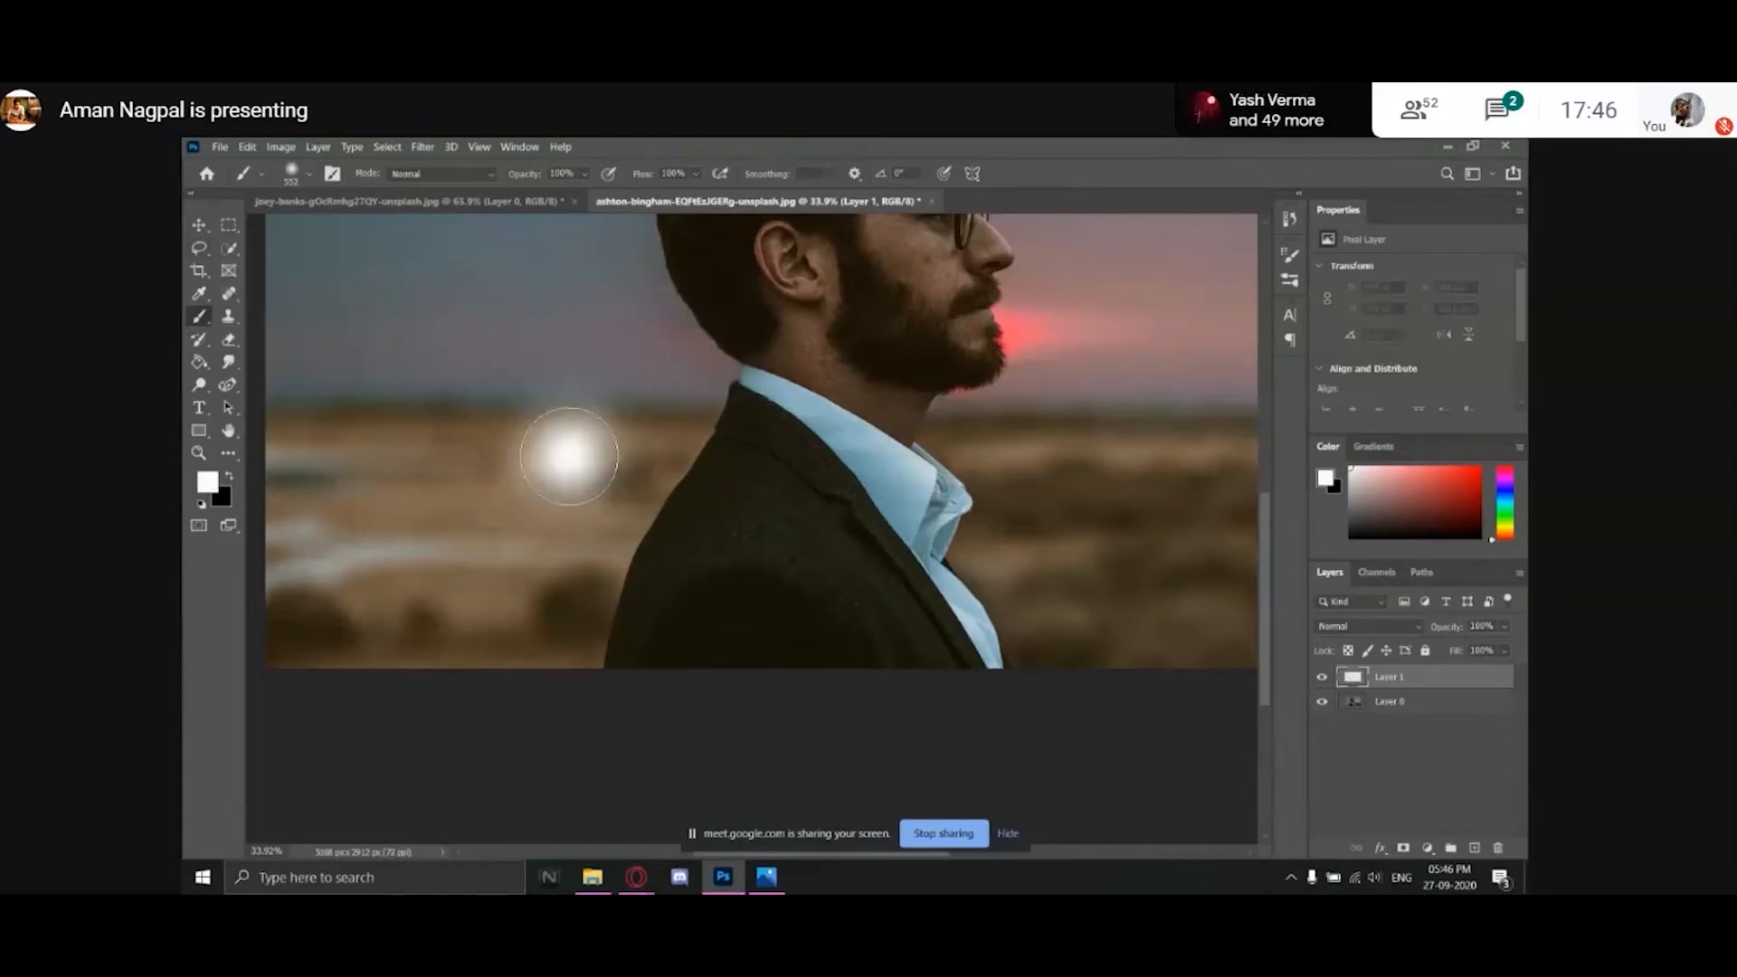
click(1474, 848)
key(x)
click(610, 434)
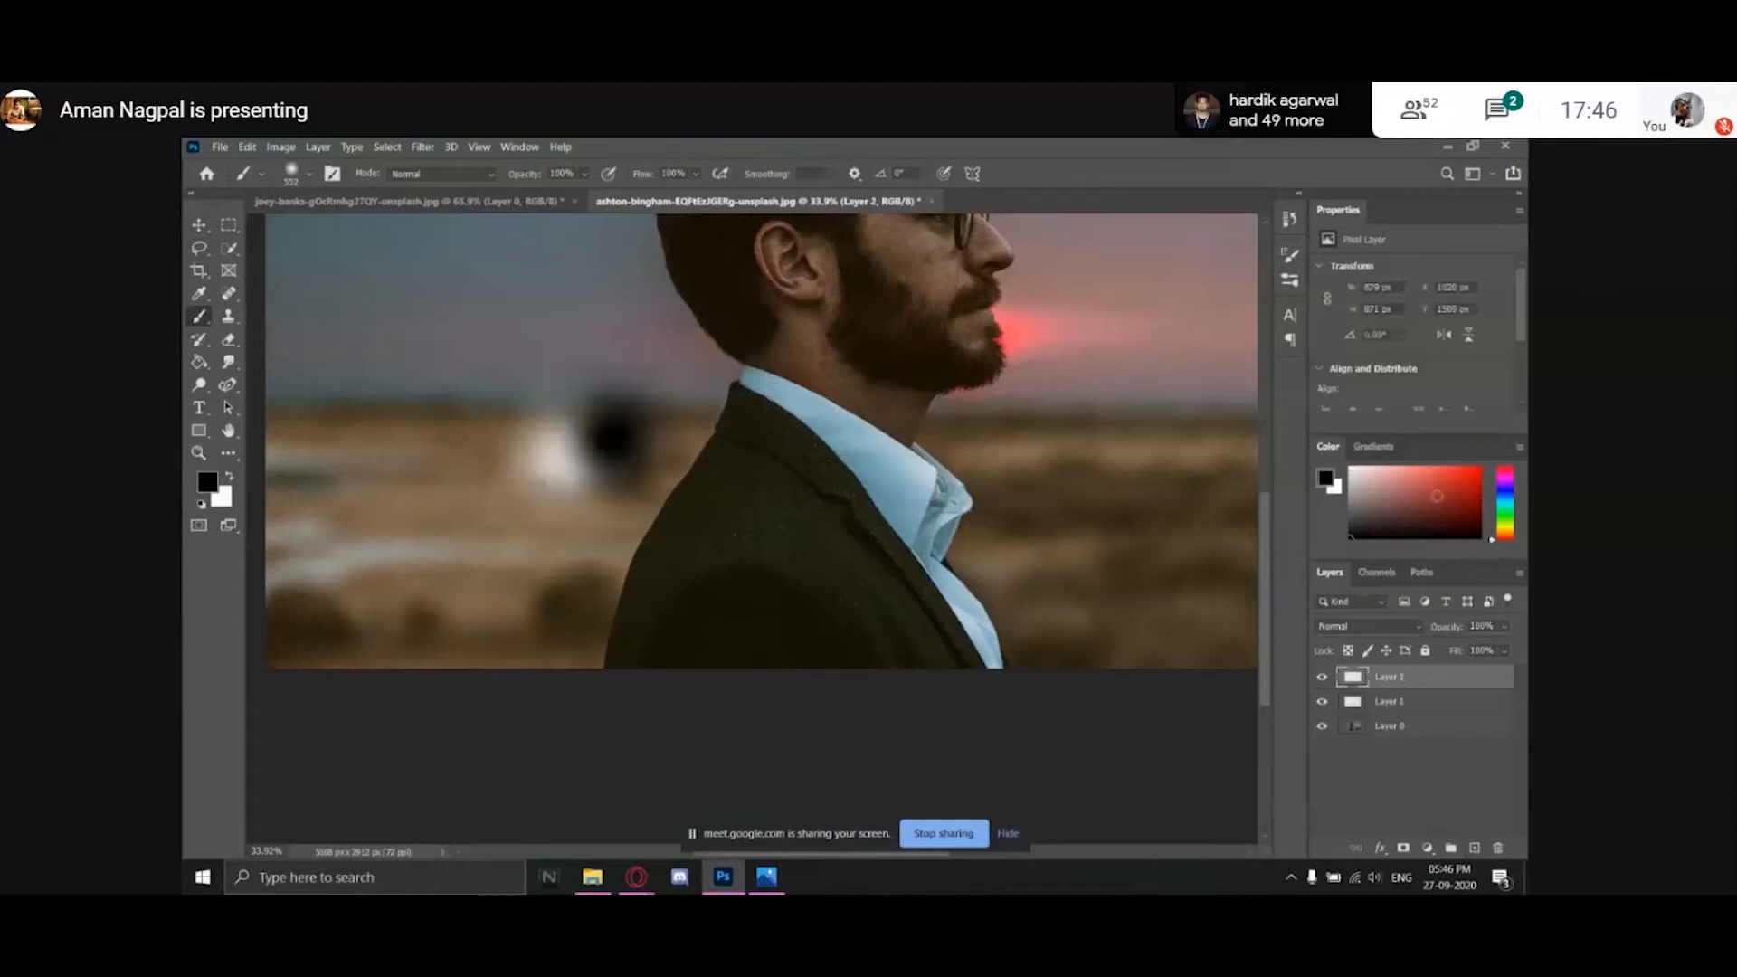
Hide and show the white spot's layer and the black spot's layer in turn.
click(1322, 701)
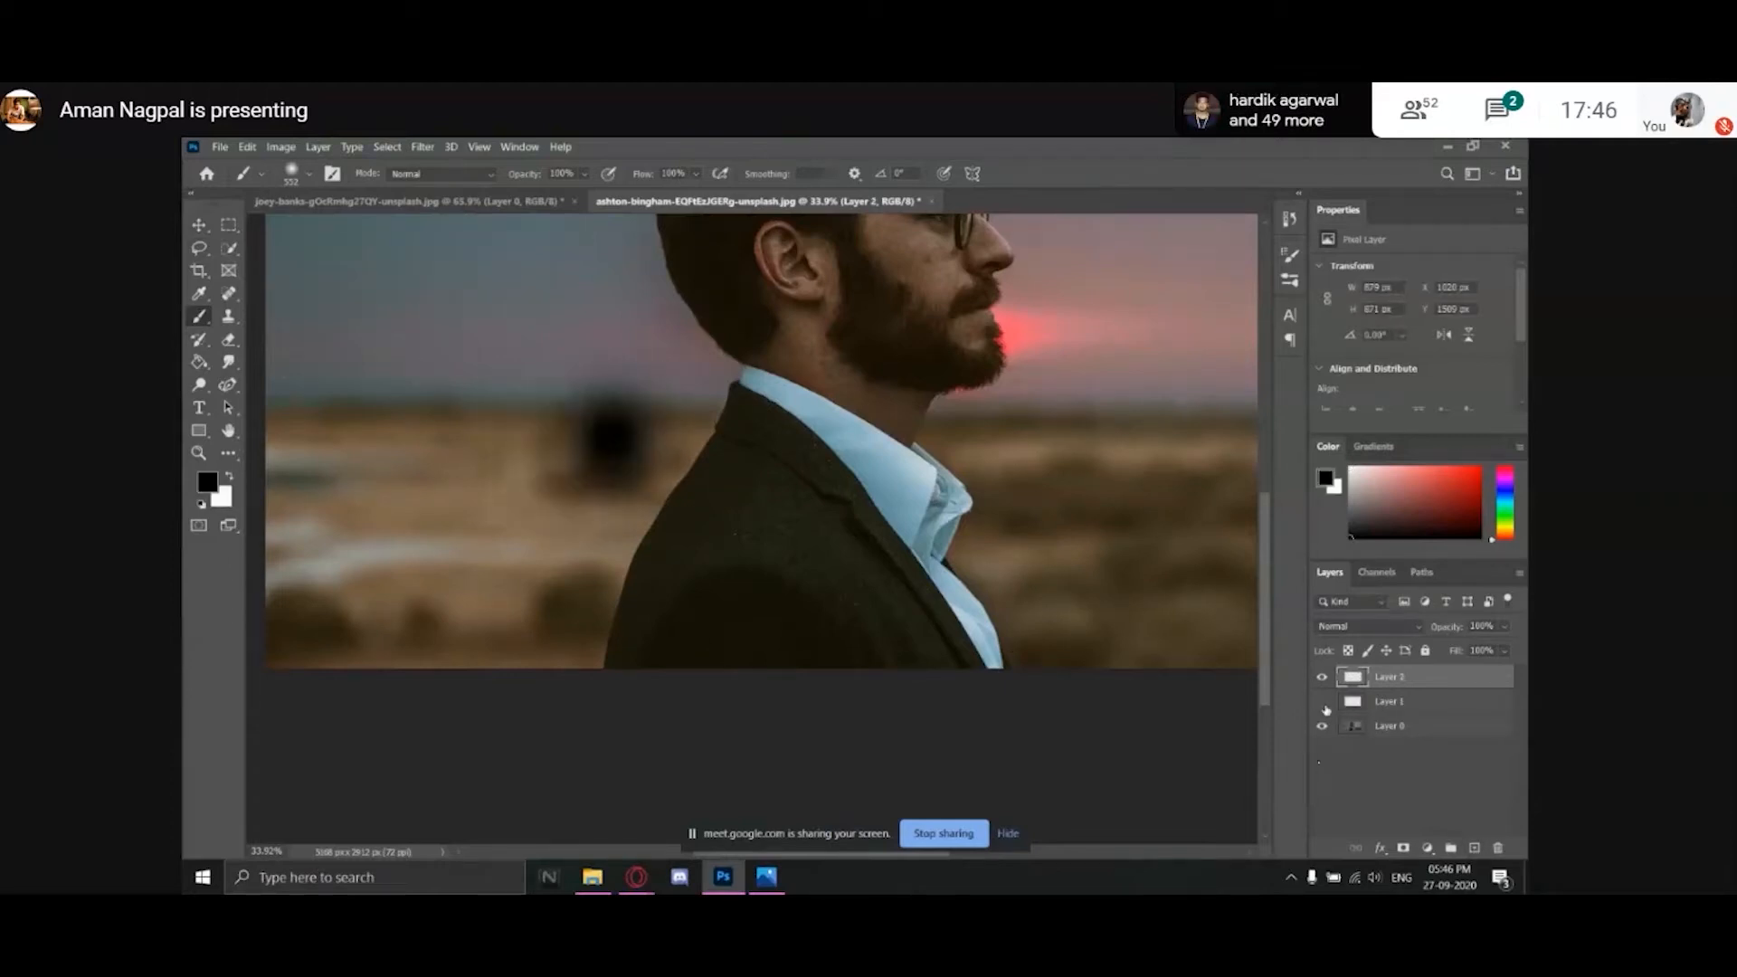
click(1321, 702)
click(1322, 678)
click(1321, 677)
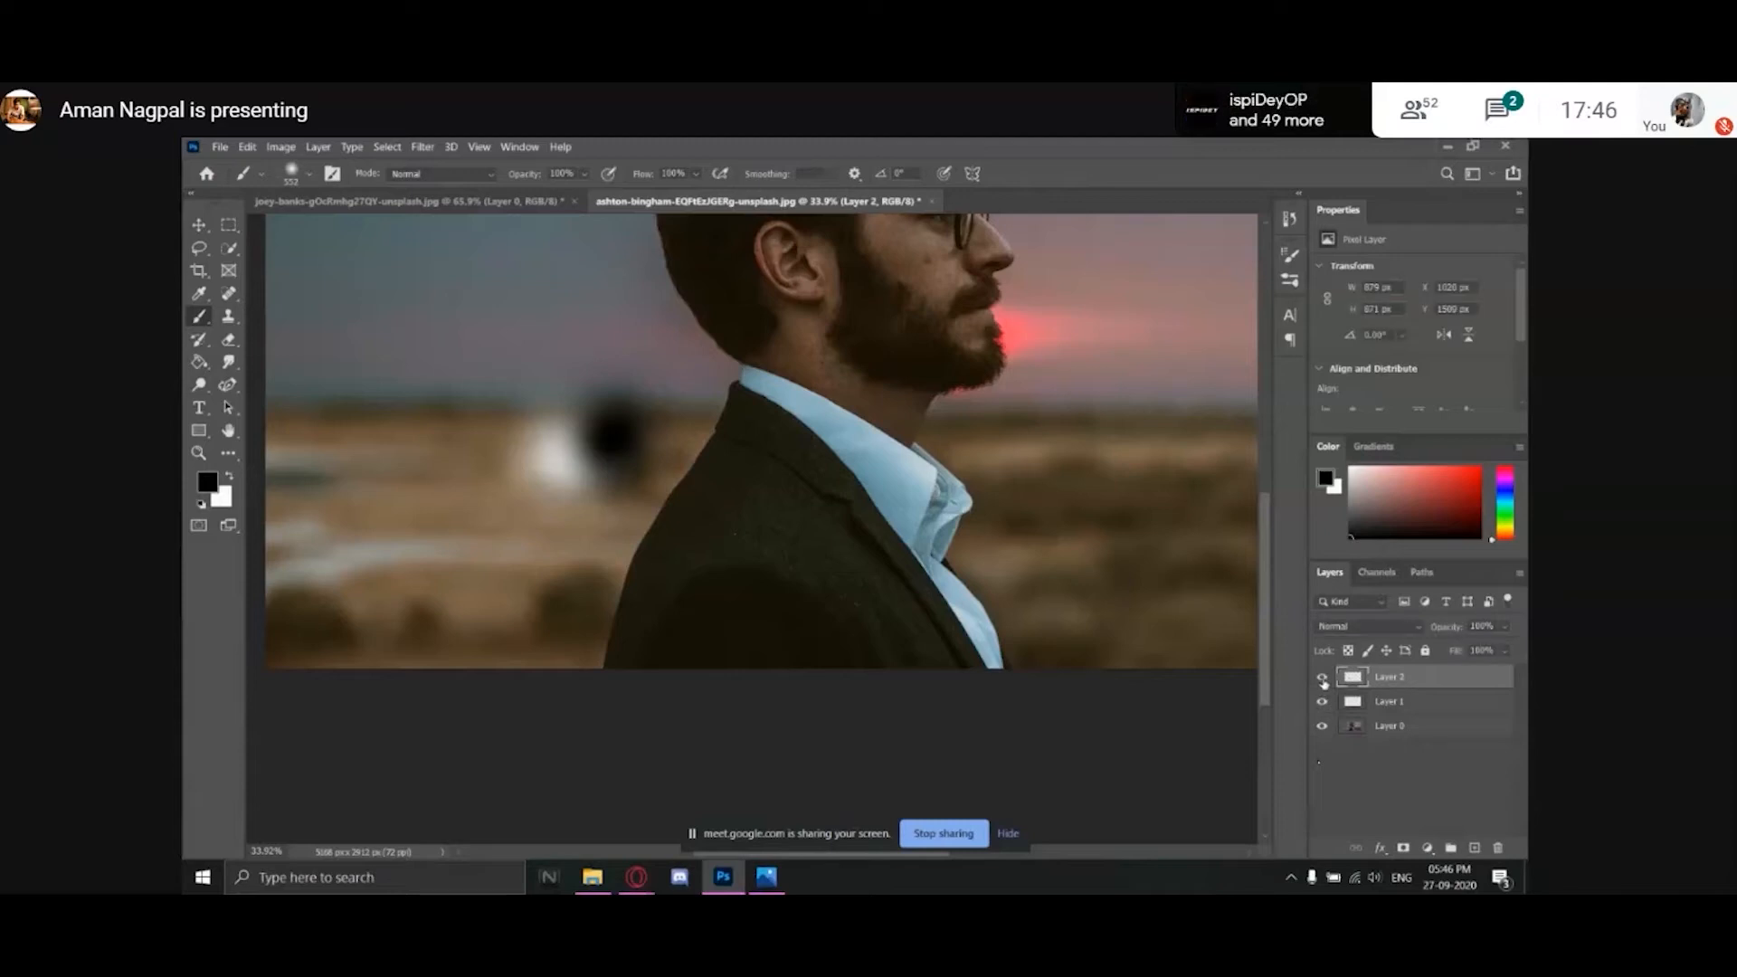
Delete the black spot's layer, undo and repeat the deletion, and undo back to the single empty layer above the portrait.
key(Delete)
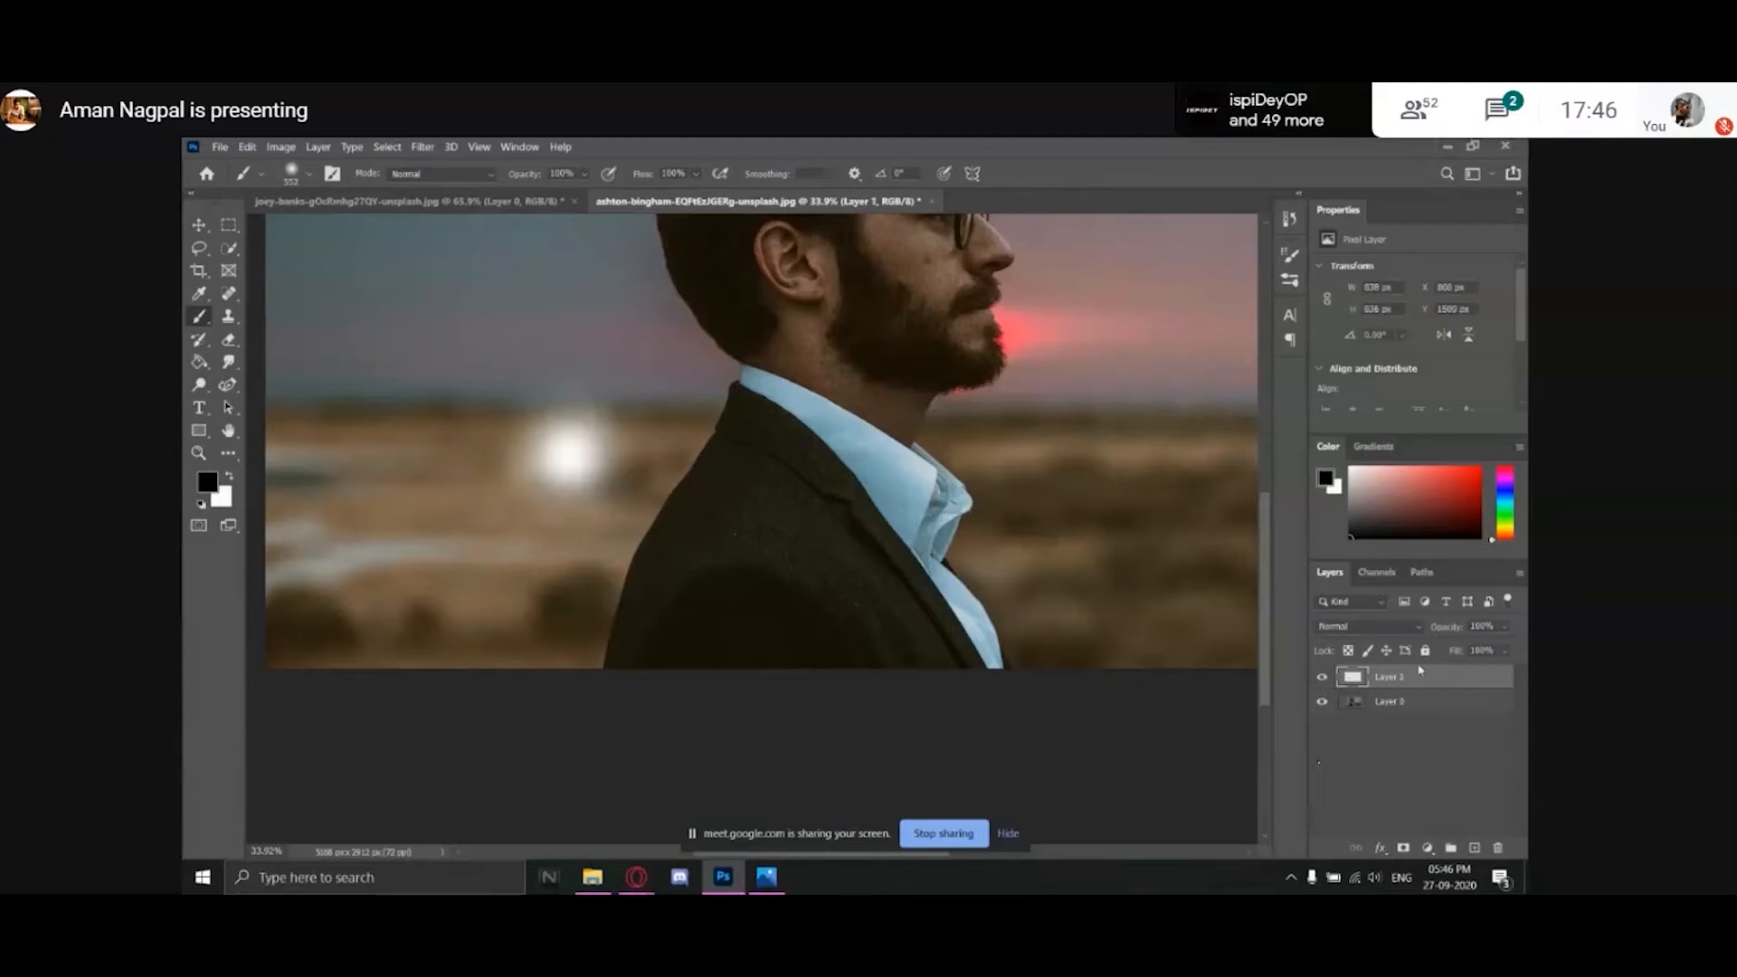
key(ctrl+z)
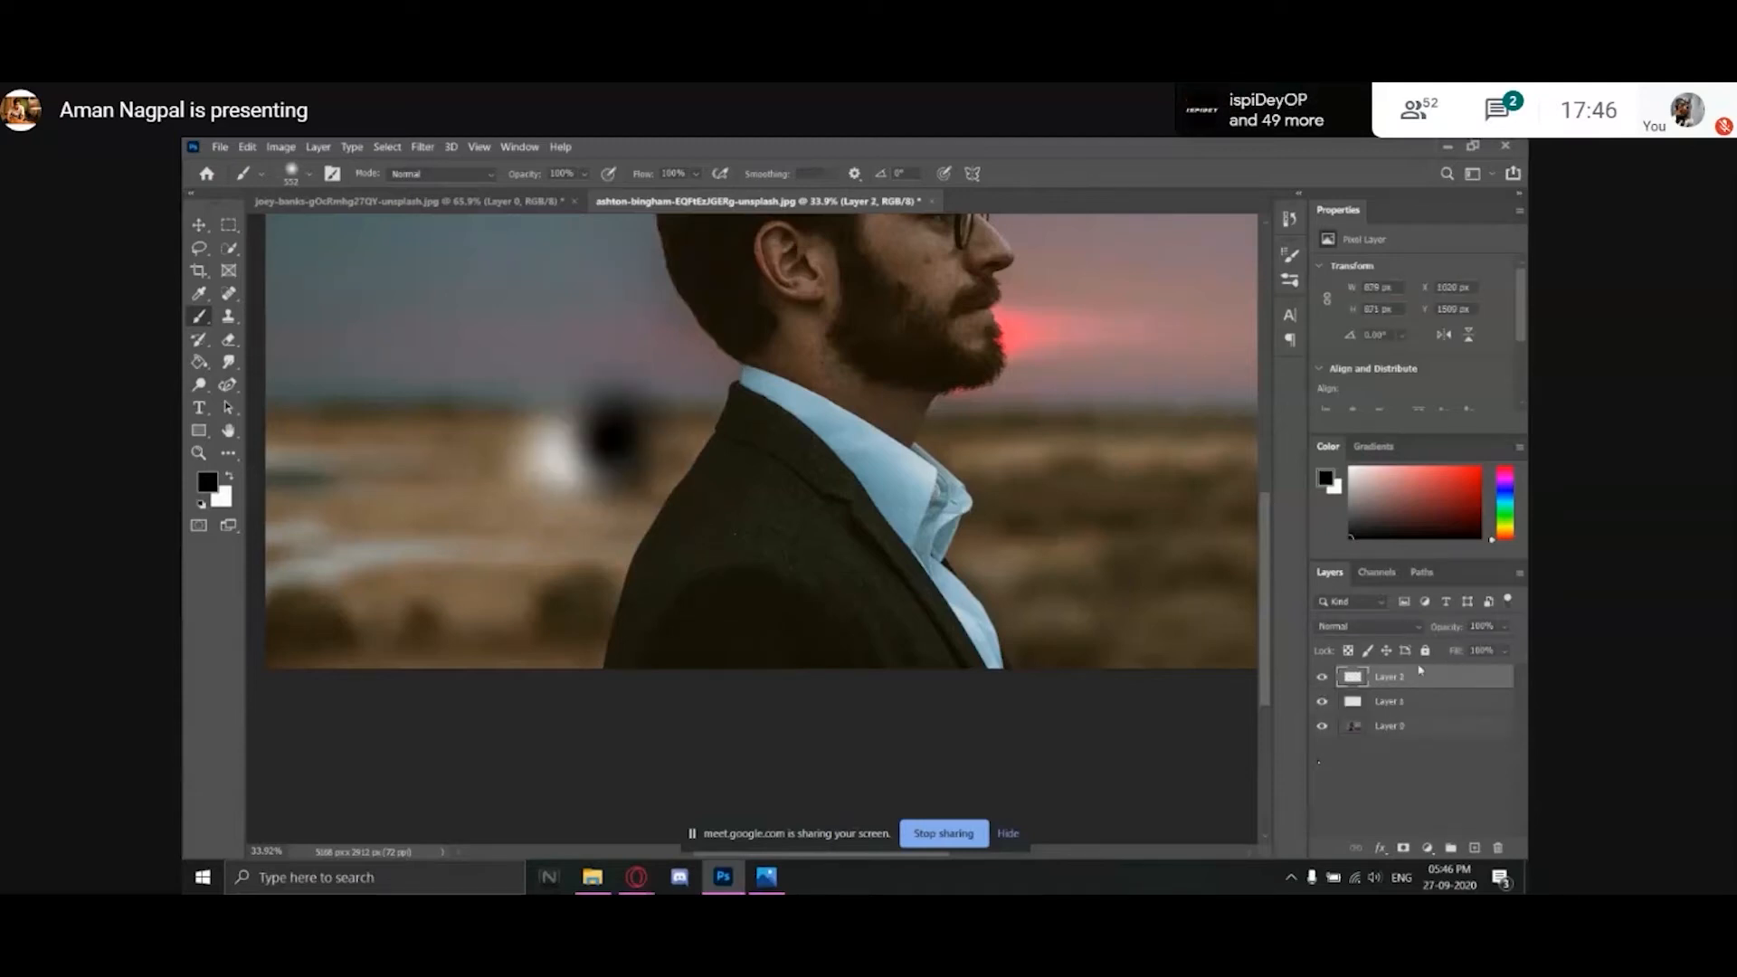
key(Delete)
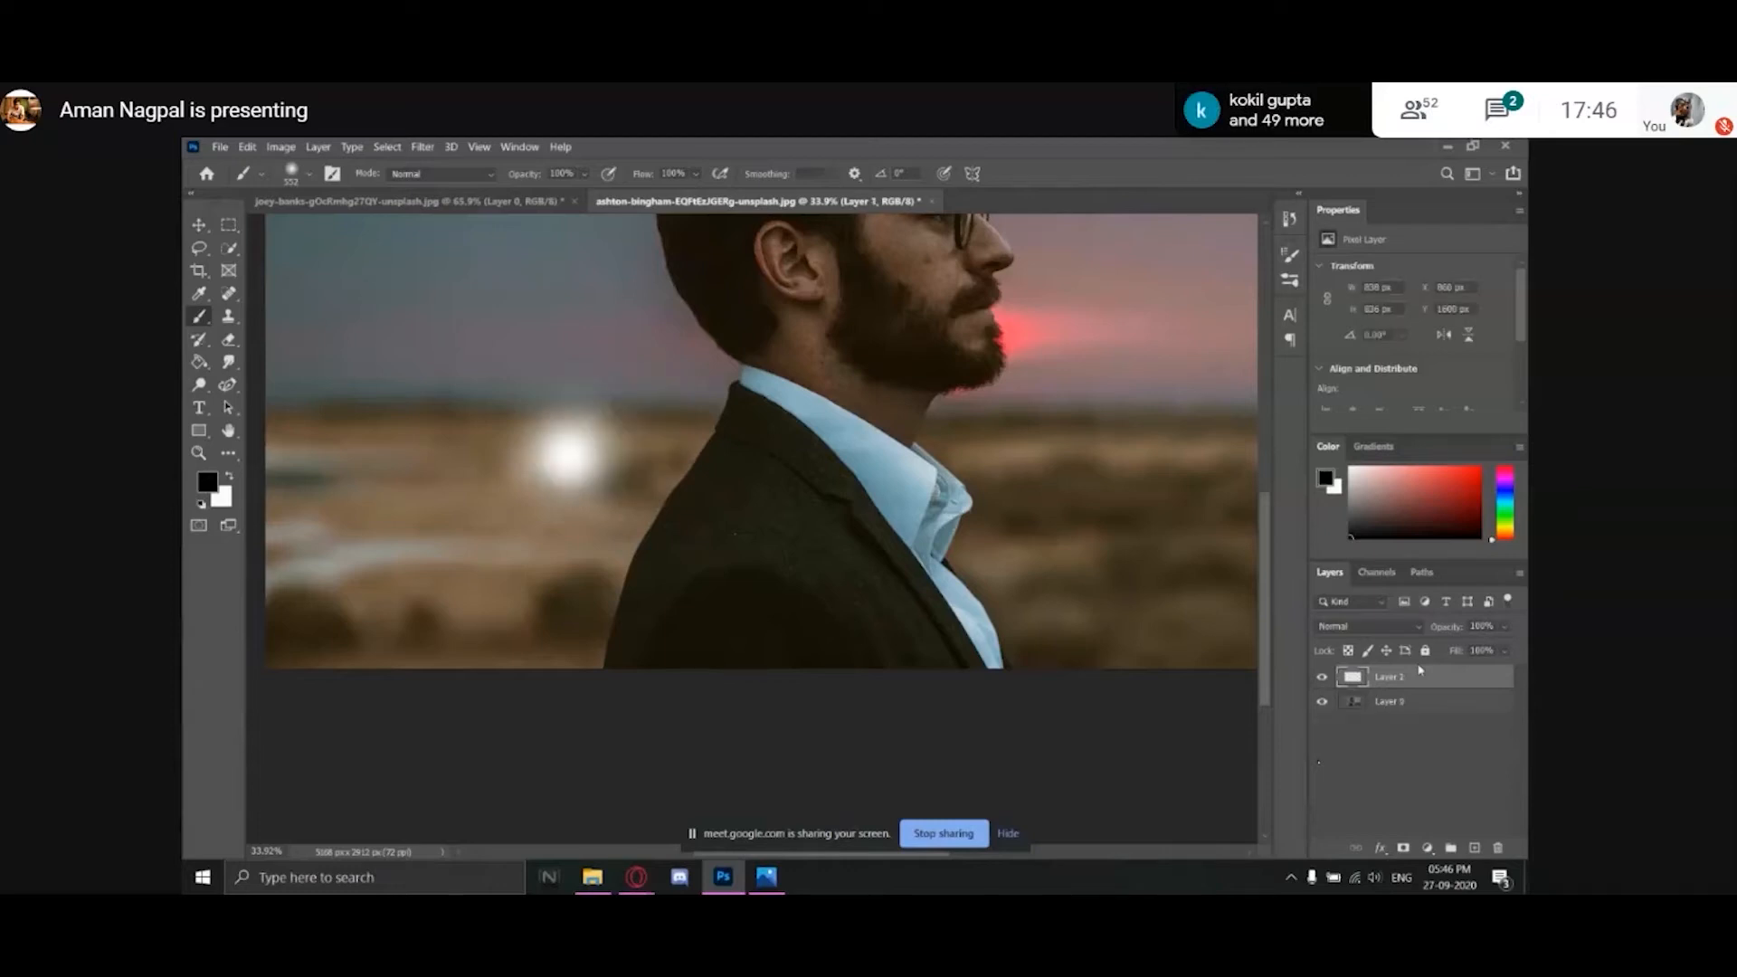
key(ctrl+z)
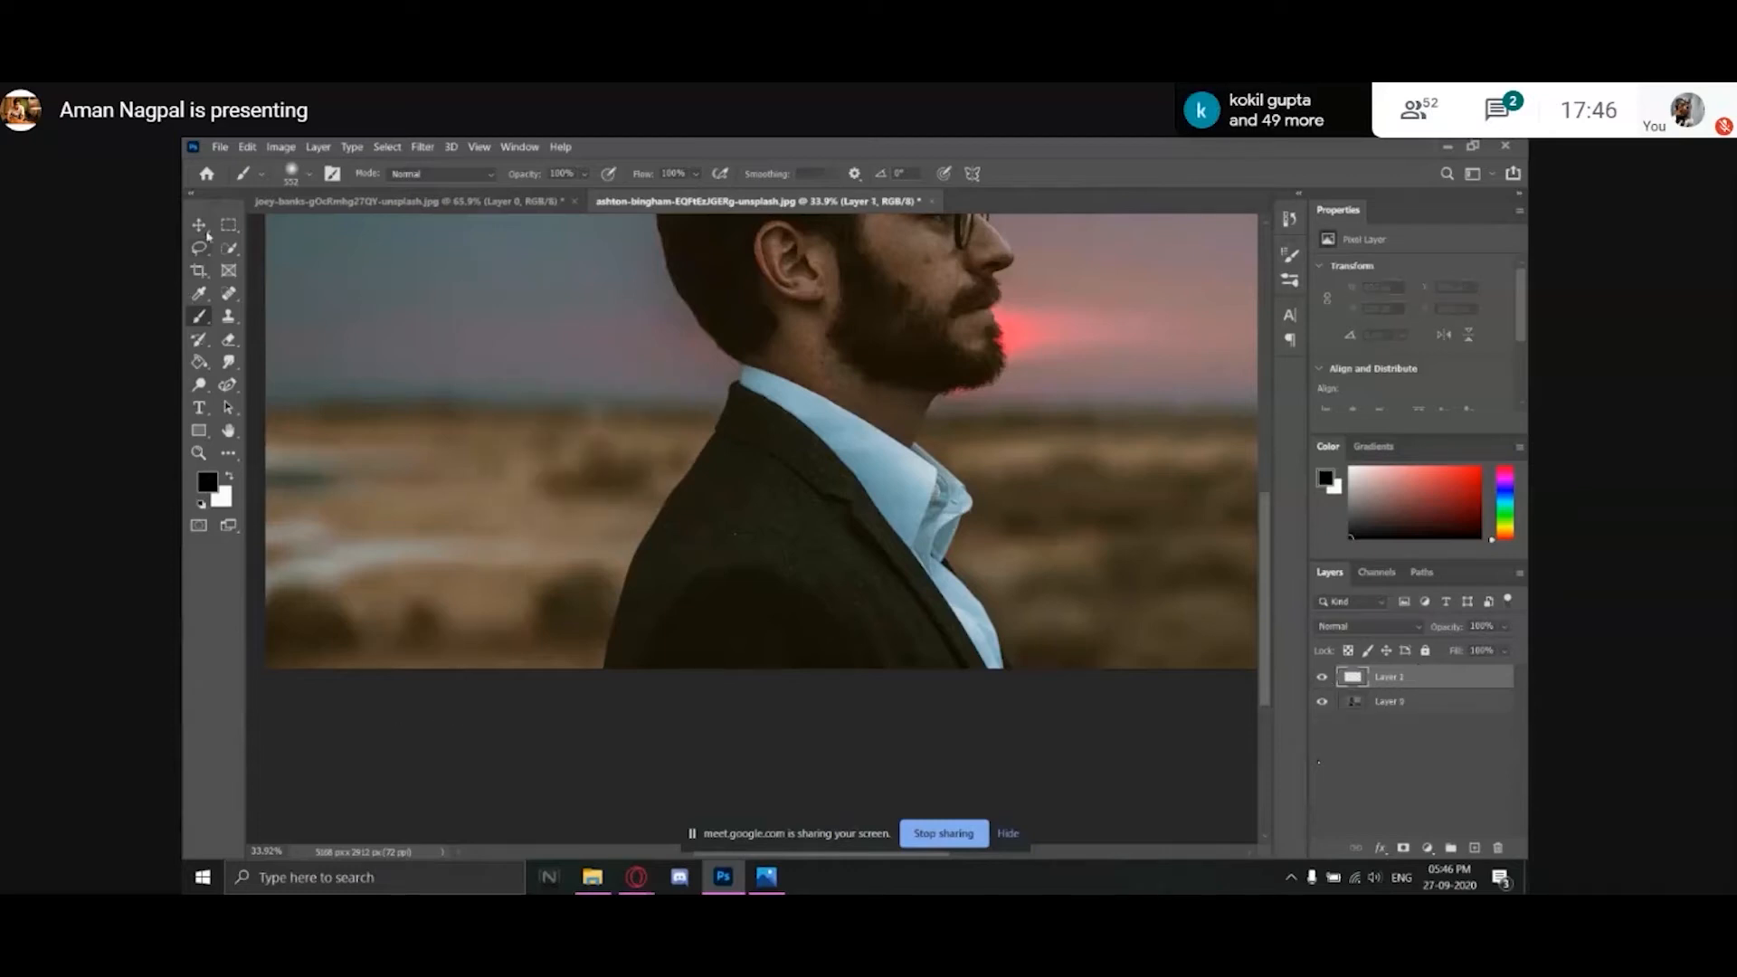
click(201, 227)
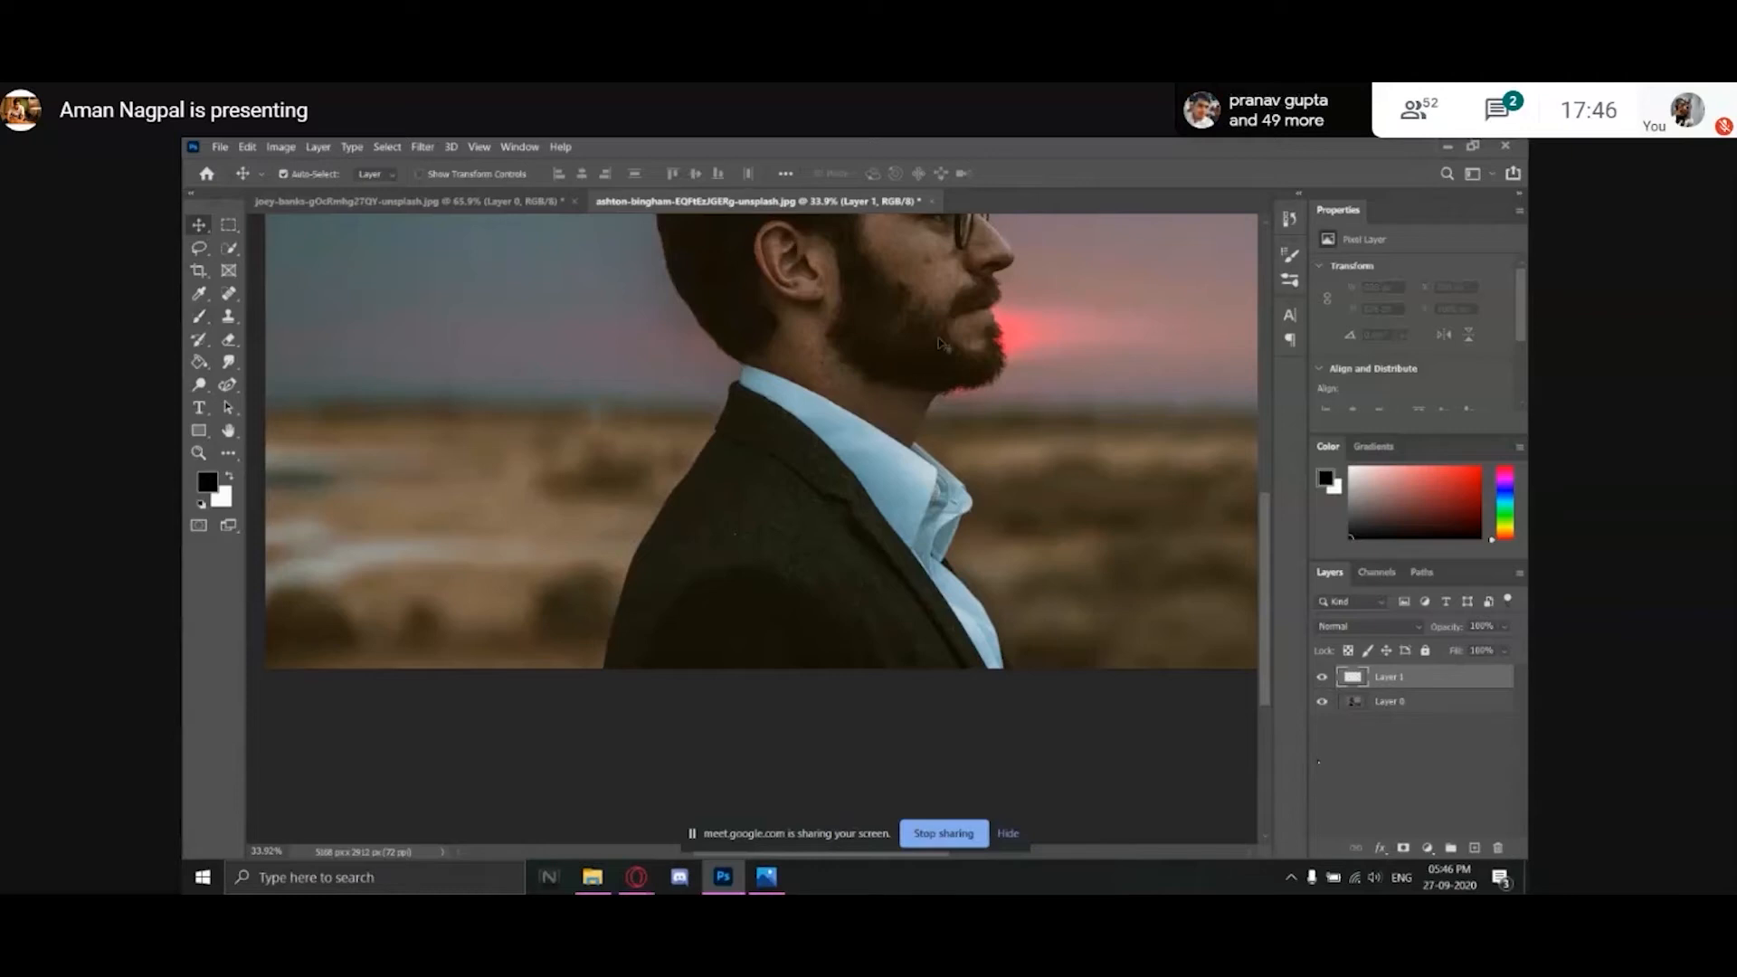
Select the portrait's photo layer and start a curved pen path up the jacket's back from the photo's bottom border.
drag(806, 434, 825, 458)
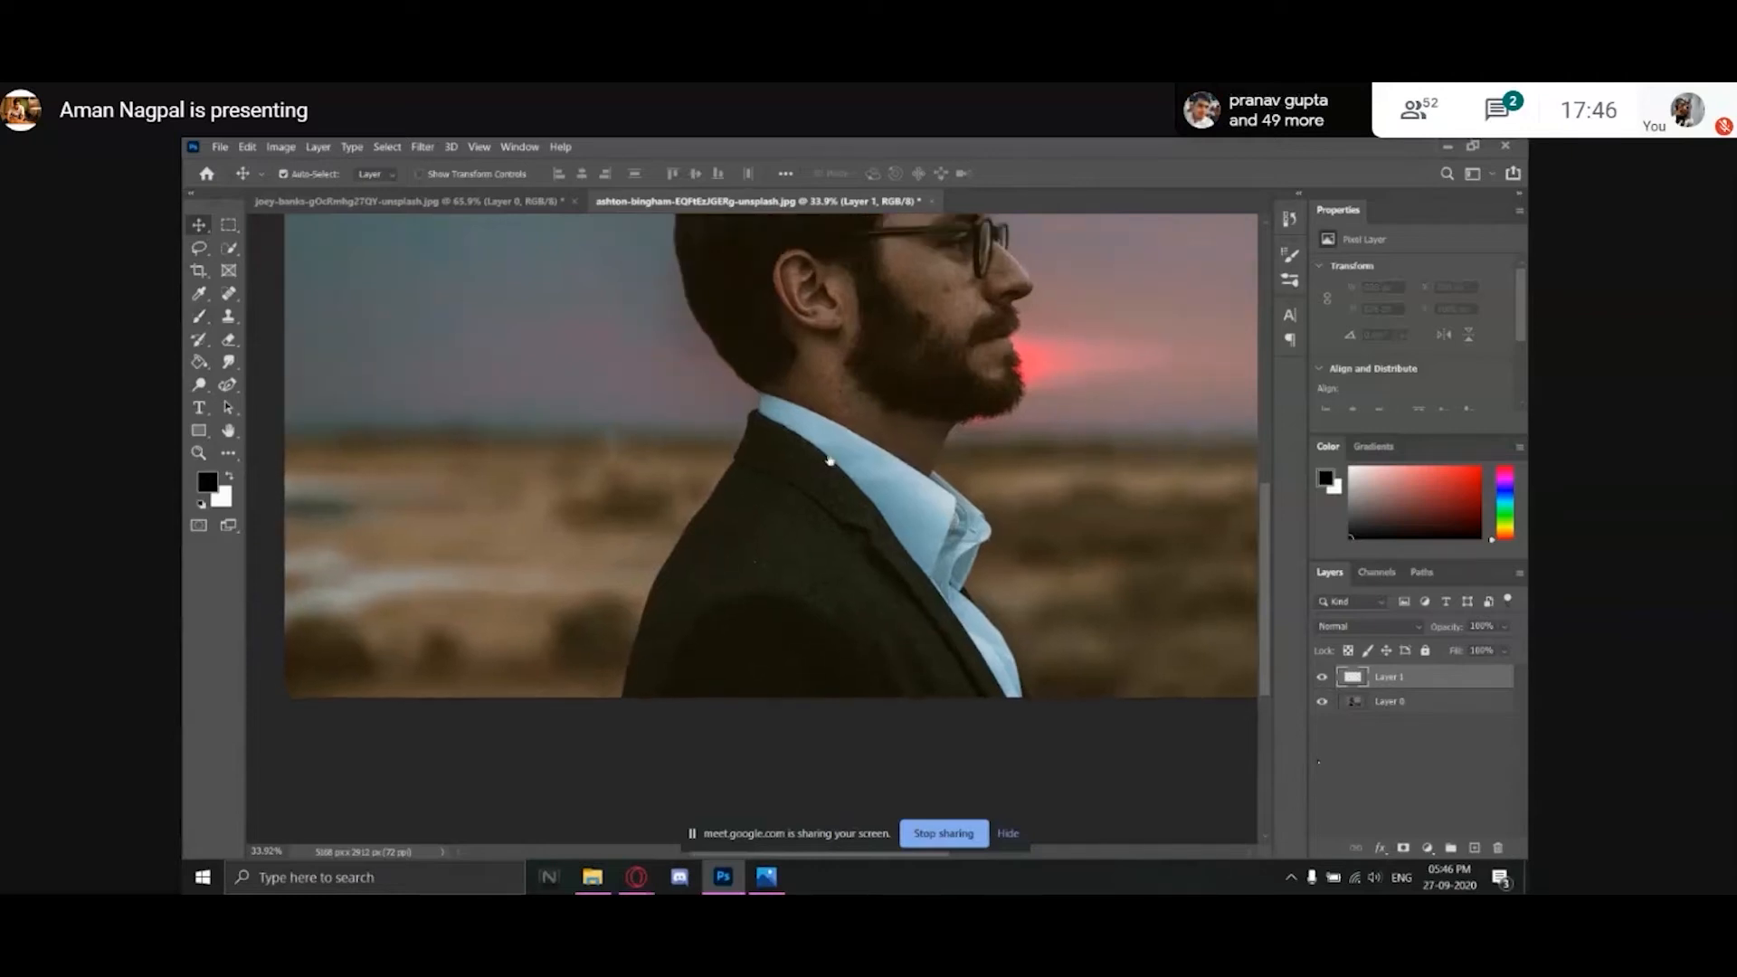
click(1433, 704)
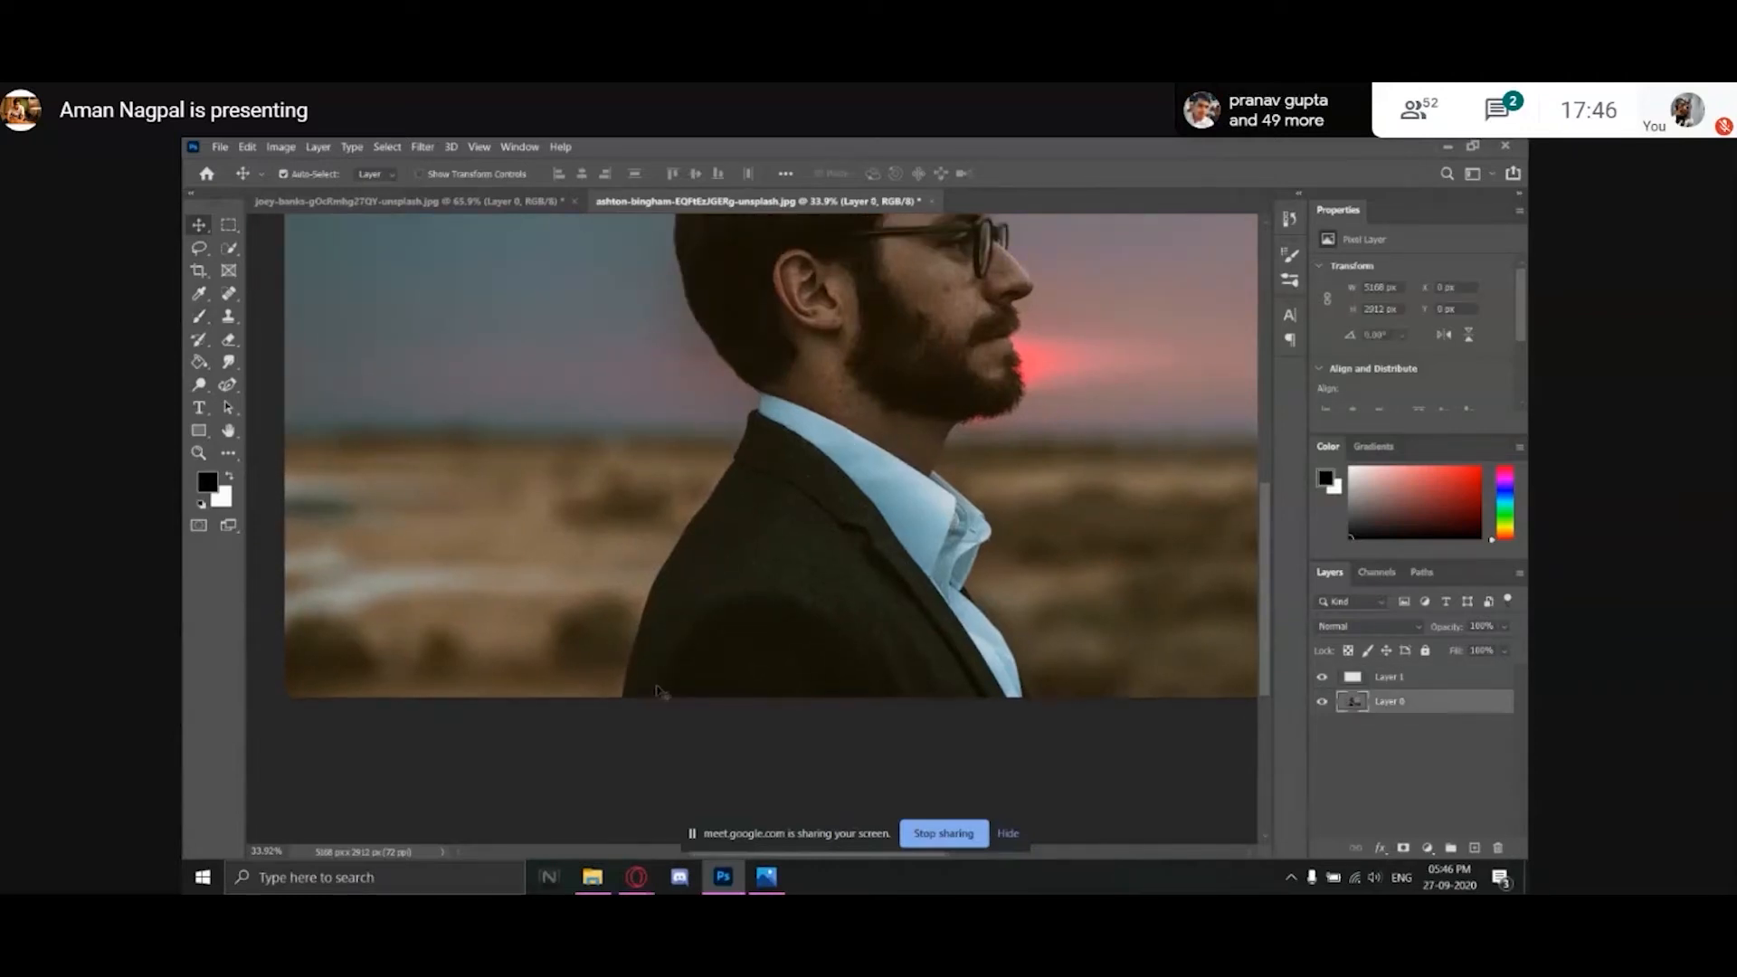
key(z)
click(661, 705)
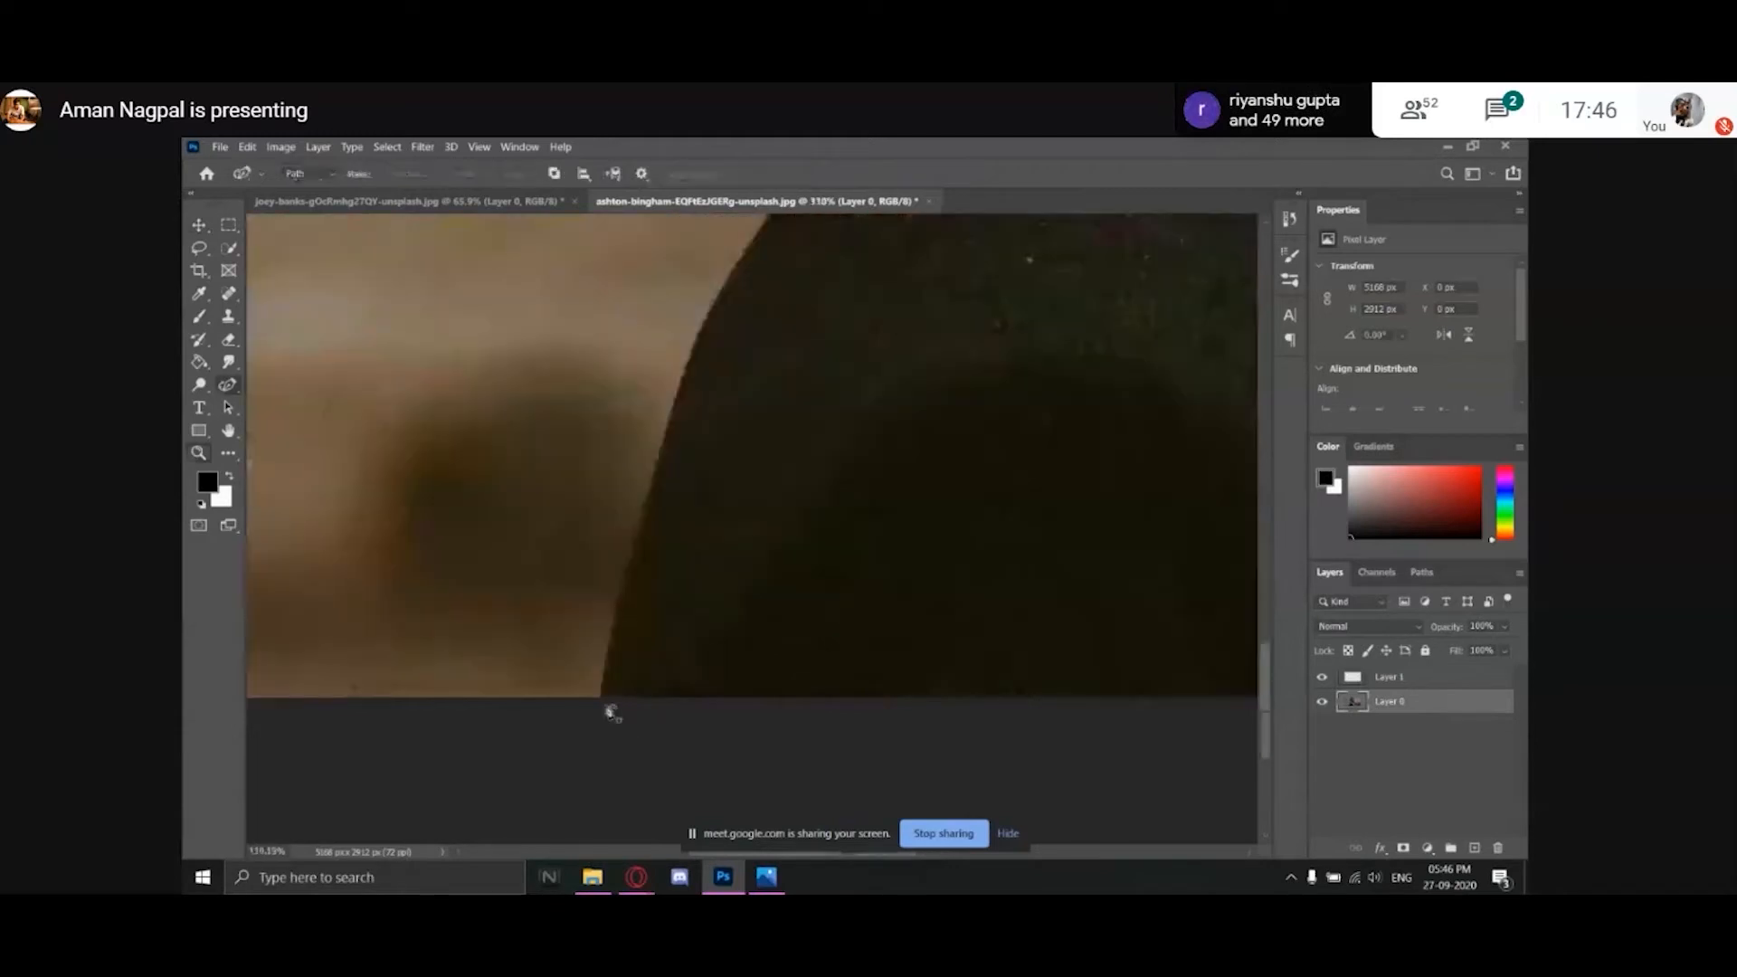
click(601, 699)
drag(763, 450, 749, 512)
click(661, 461)
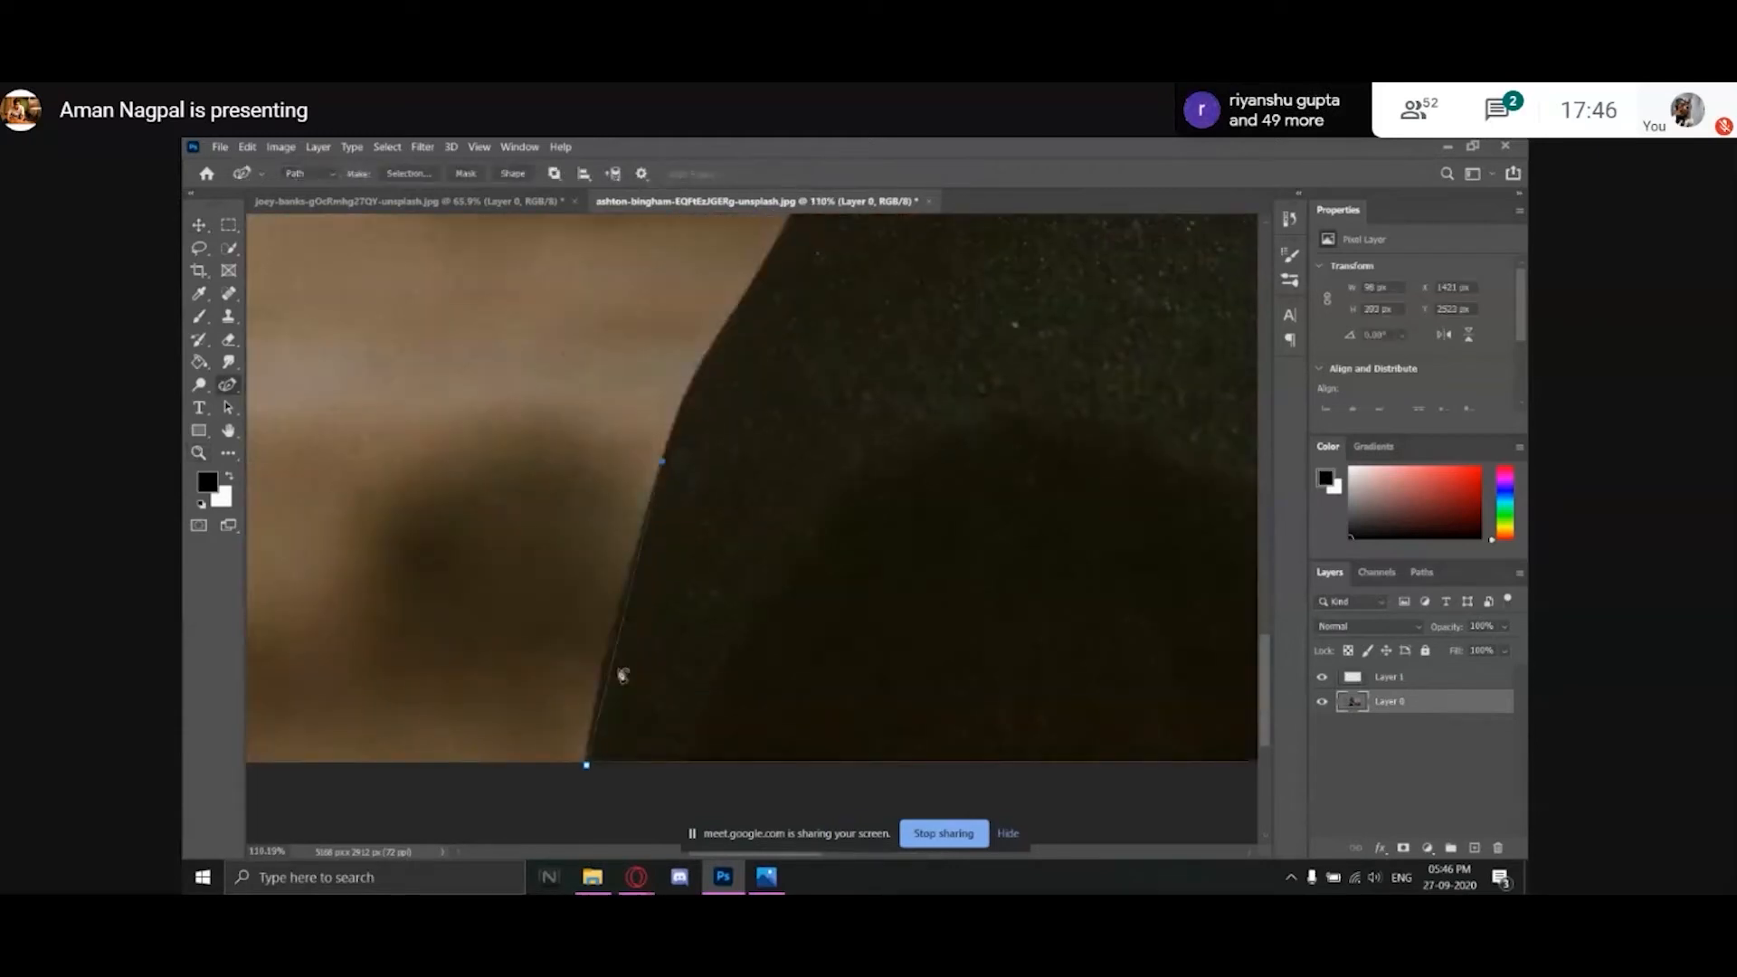
drag(613, 664, 605, 661)
Extend the pen path up the lower back of the jacket and bend it to fit the fabric's edge.
drag(872, 456, 872, 626)
drag(911, 497, 757, 368)
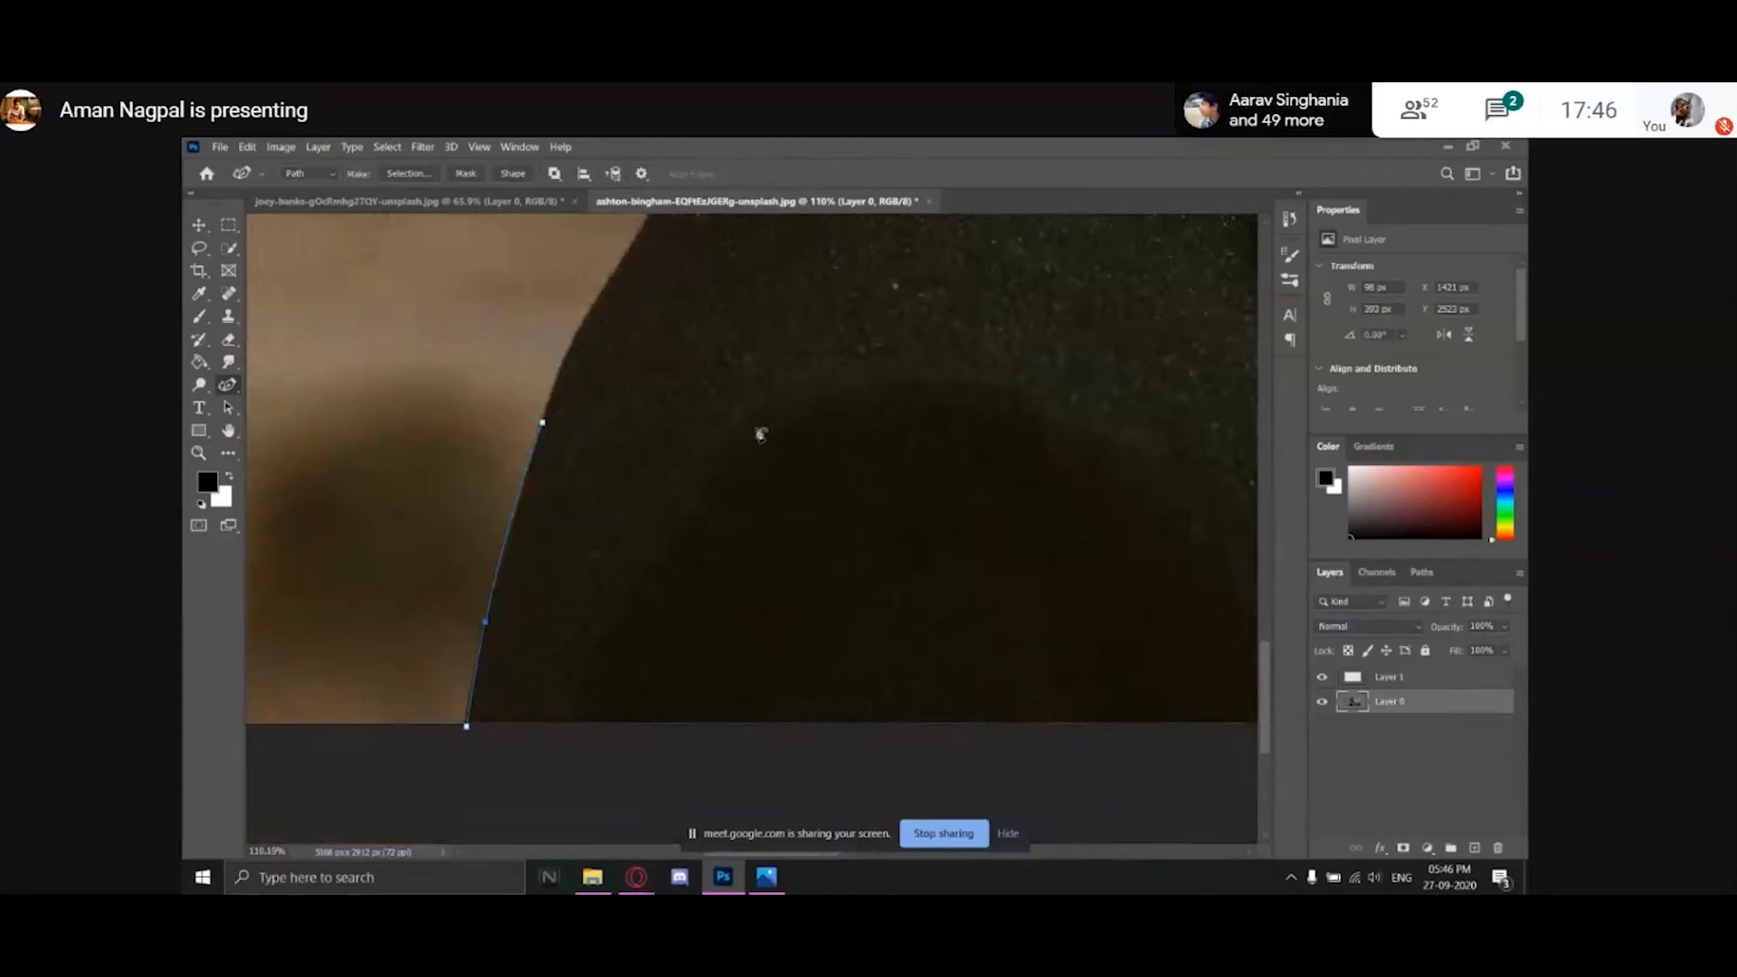
key(z)
drag(723, 417, 714, 634)
drag(923, 294, 715, 493)
drag(606, 515, 640, 512)
key(p)
click(608, 478)
click(567, 562)
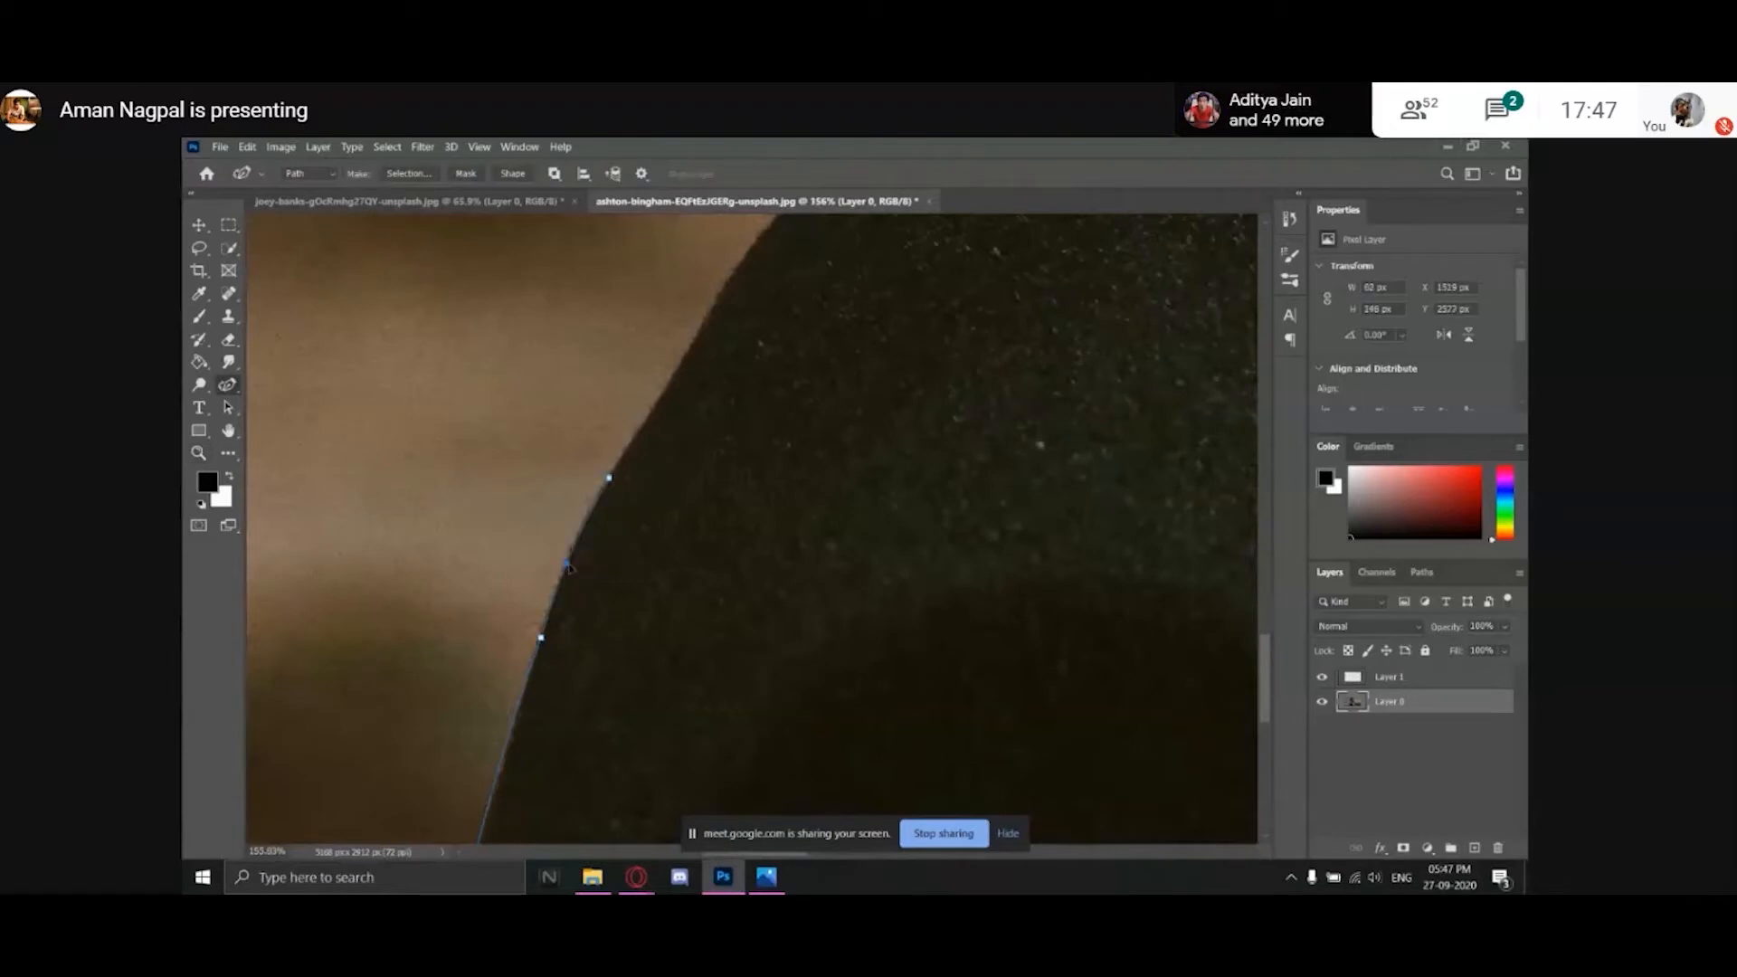
Continue the path along the jacket's upper back to the seam below its collar, with an extra anchor just below the seam.
drag(858, 354, 796, 534)
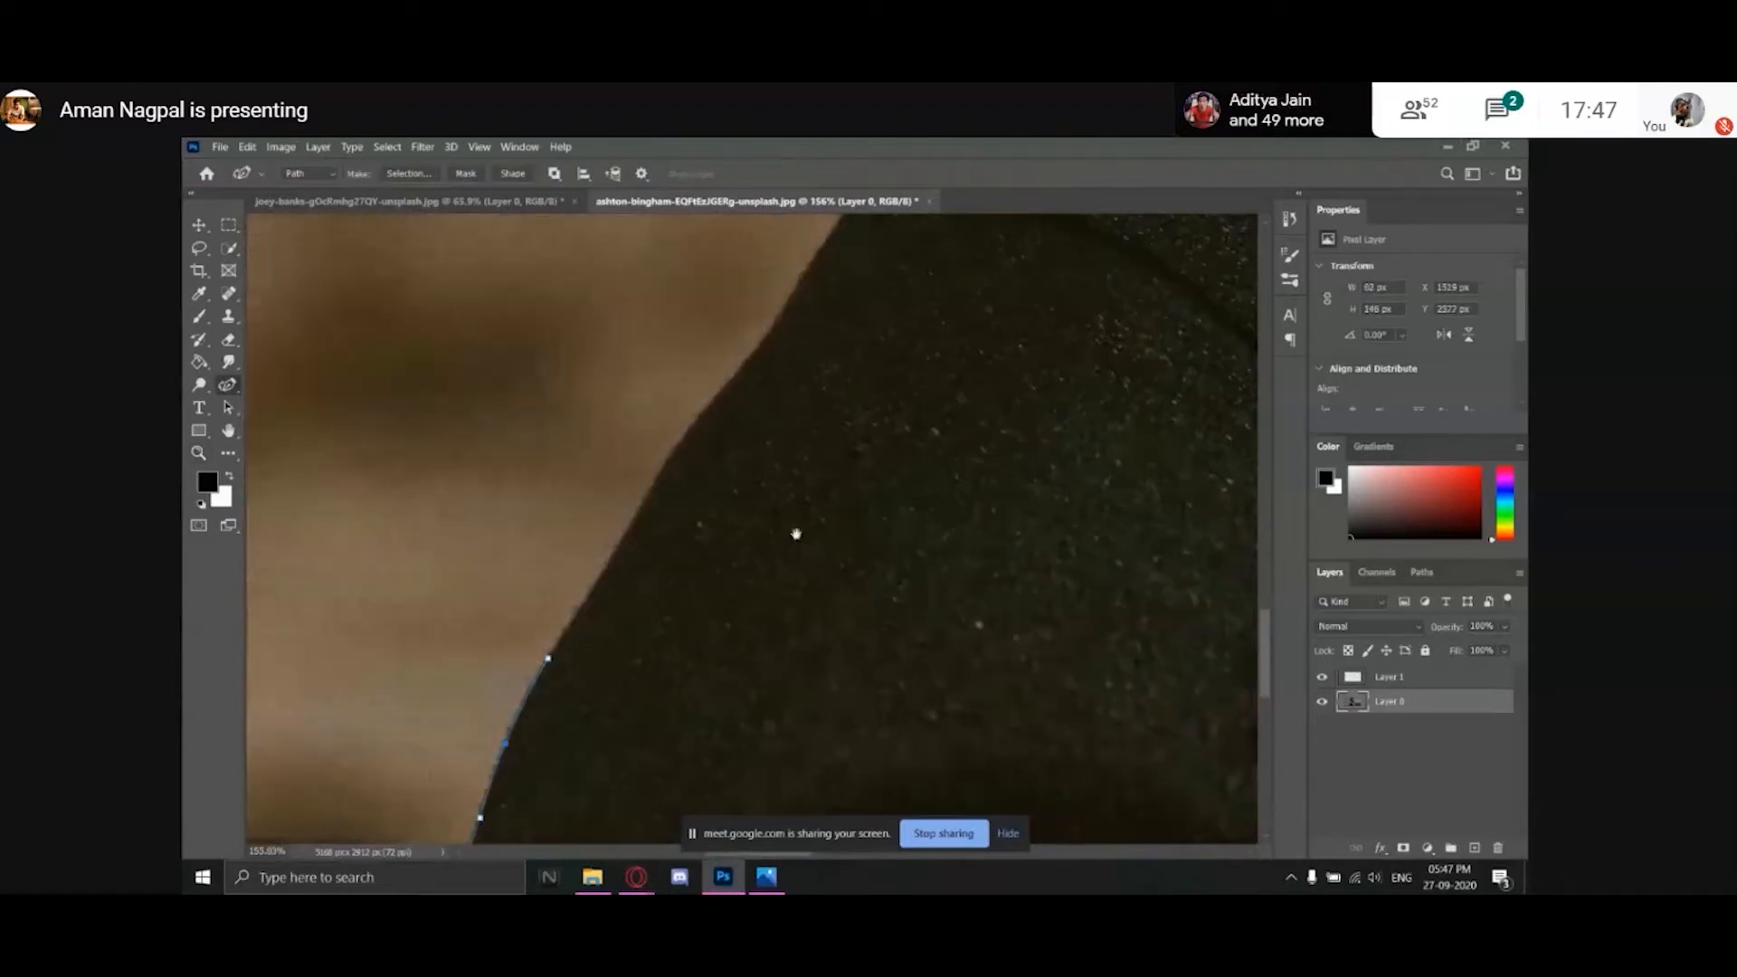
click(631, 514)
click(675, 442)
click(707, 401)
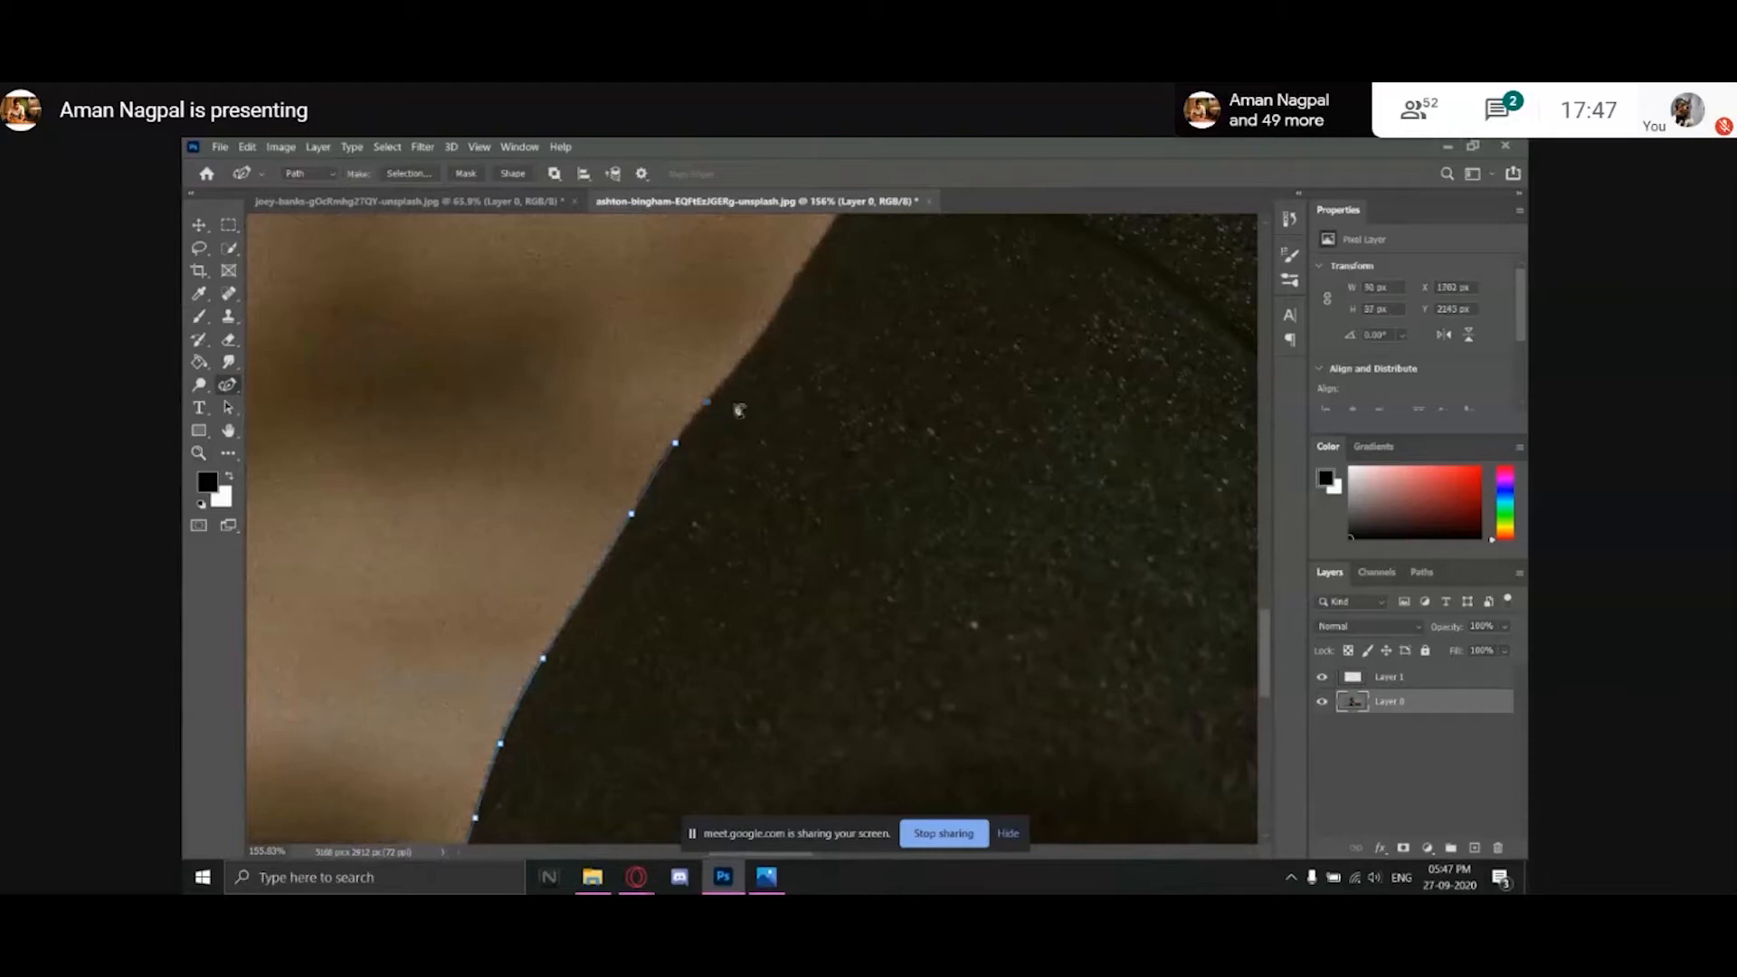
drag(814, 388, 725, 597)
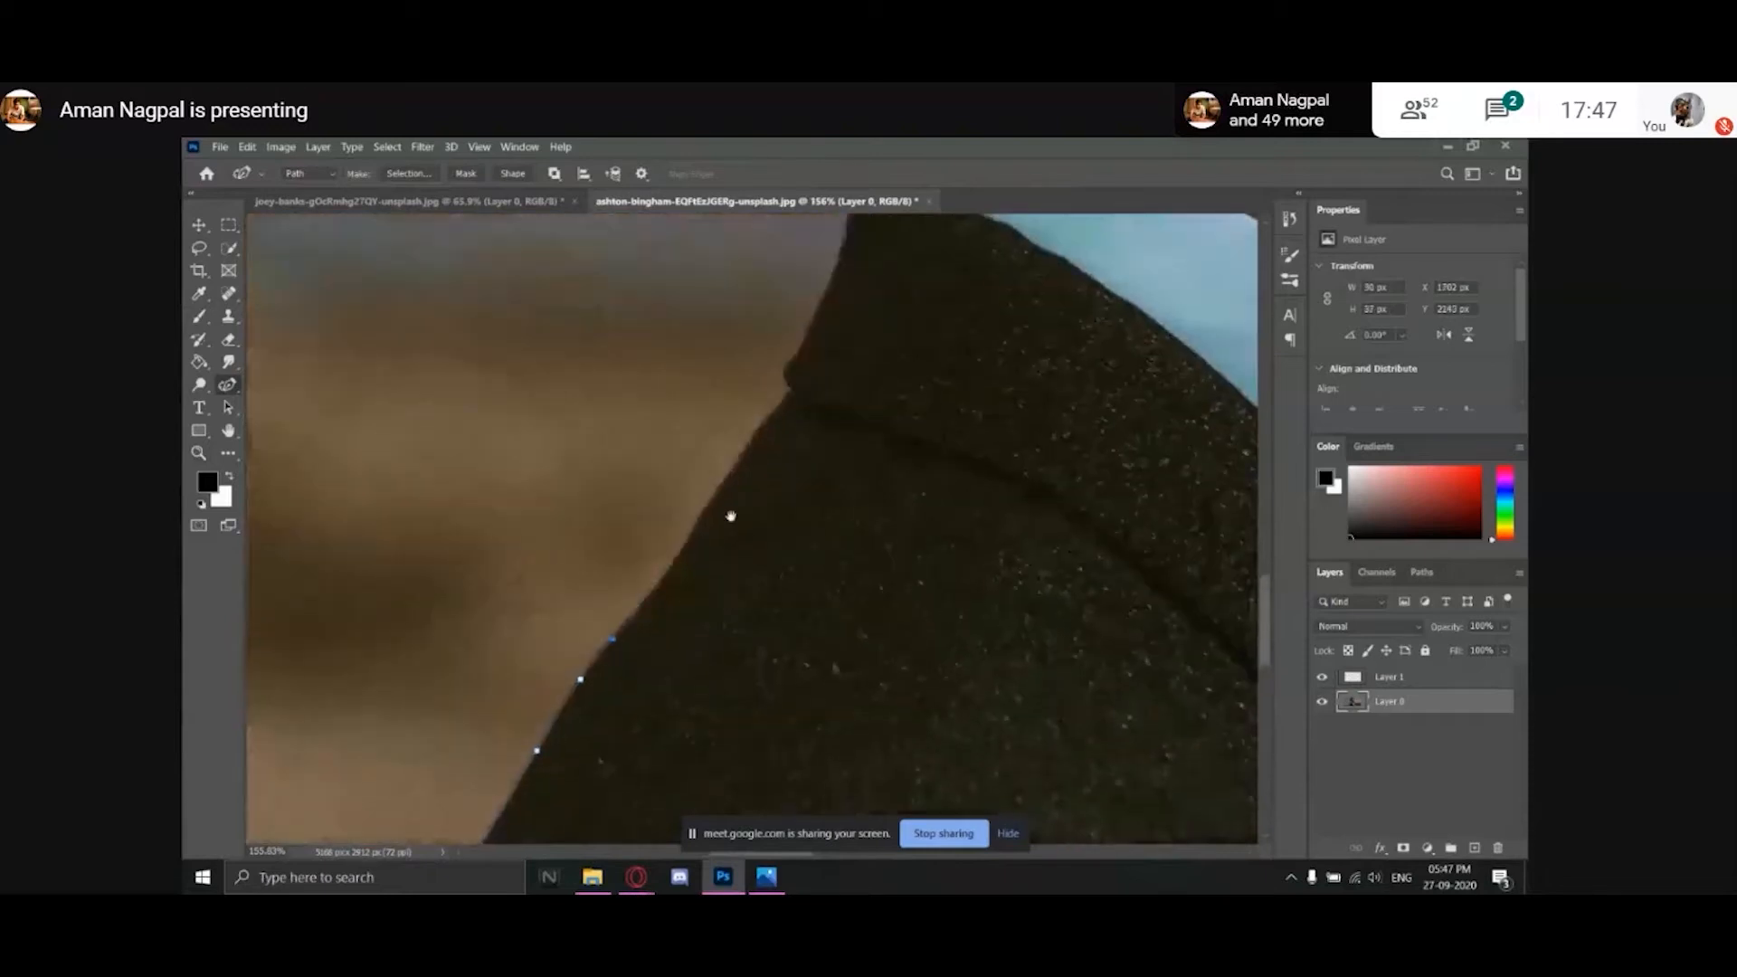
click(728, 475)
click(785, 398)
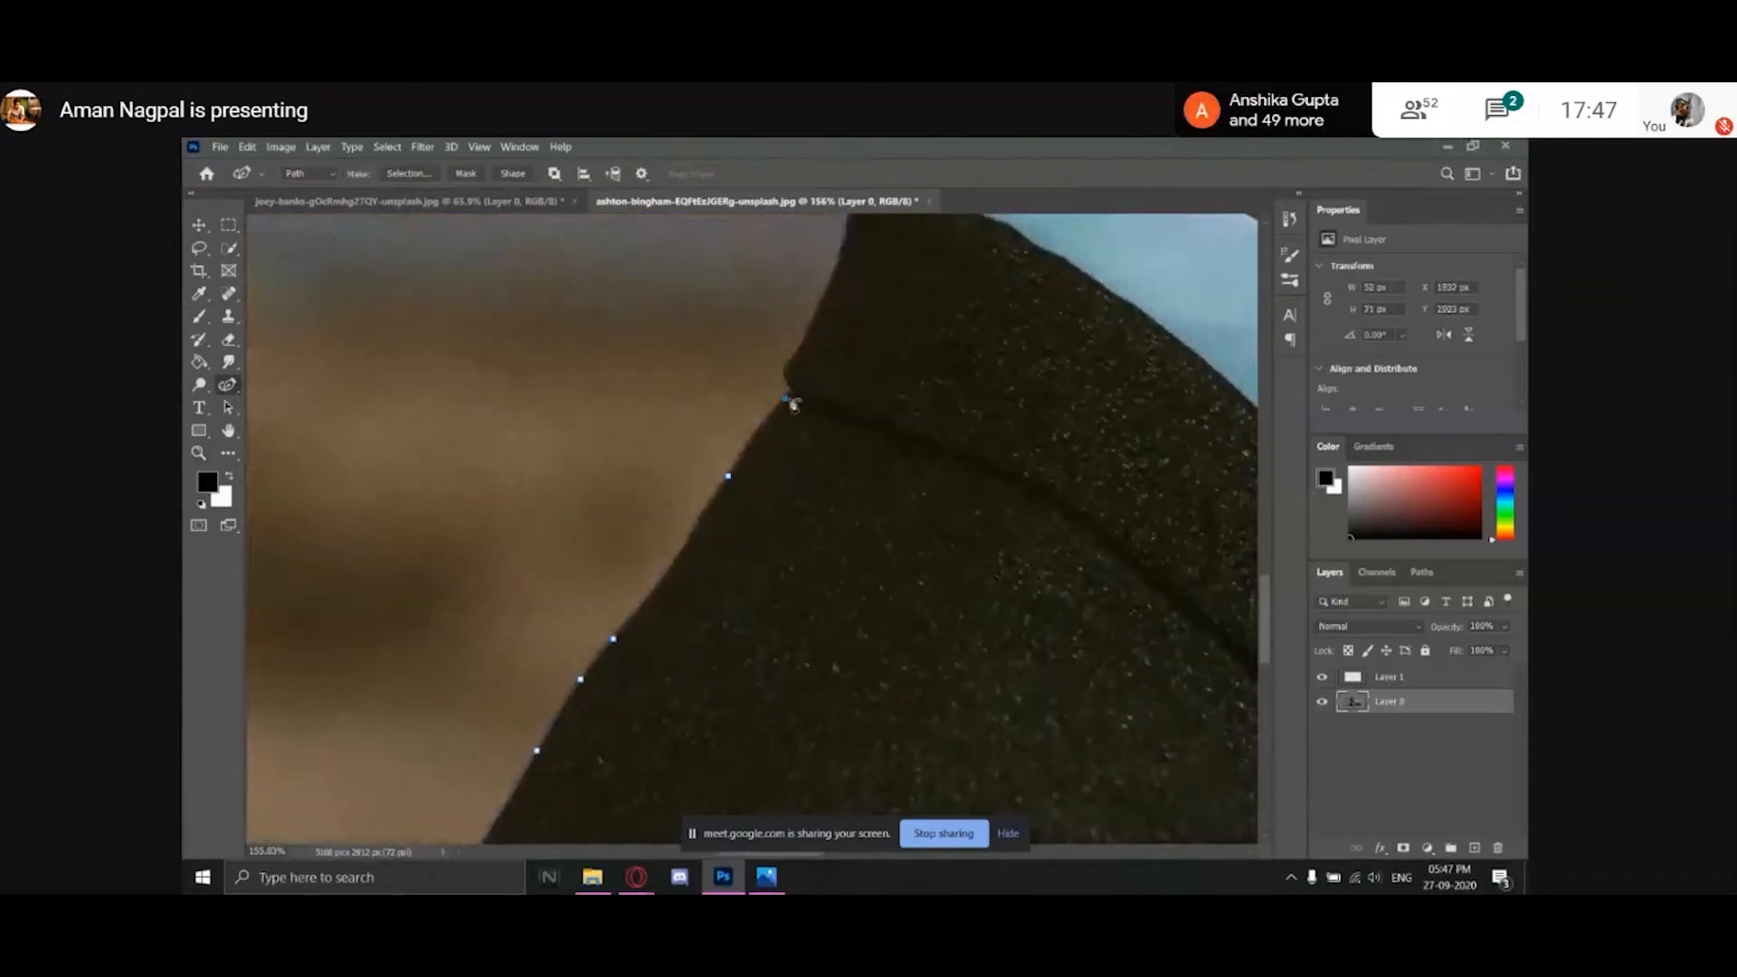
click(756, 432)
click(728, 477)
Trace the small notch where the jacket's collar meets the back seam, and adjust its anchor points to the edge.
key(space)
key(ctrl+space)
drag(803, 391, 790, 433)
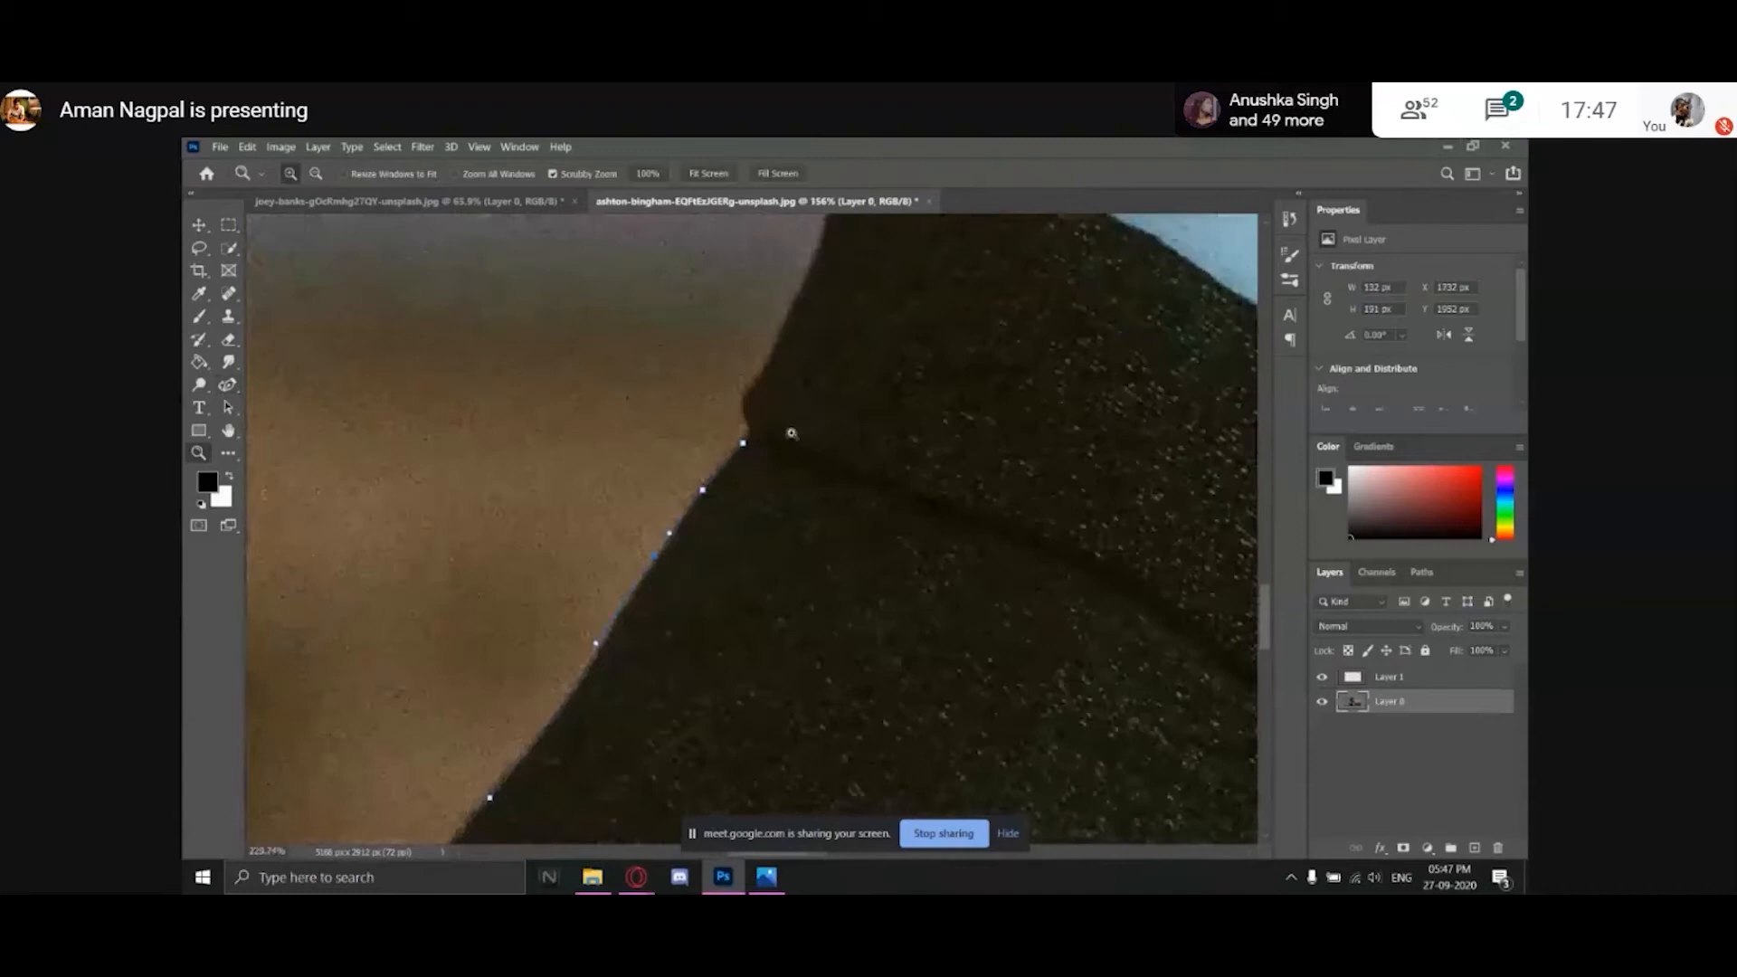
click(751, 433)
click(738, 399)
click(756, 372)
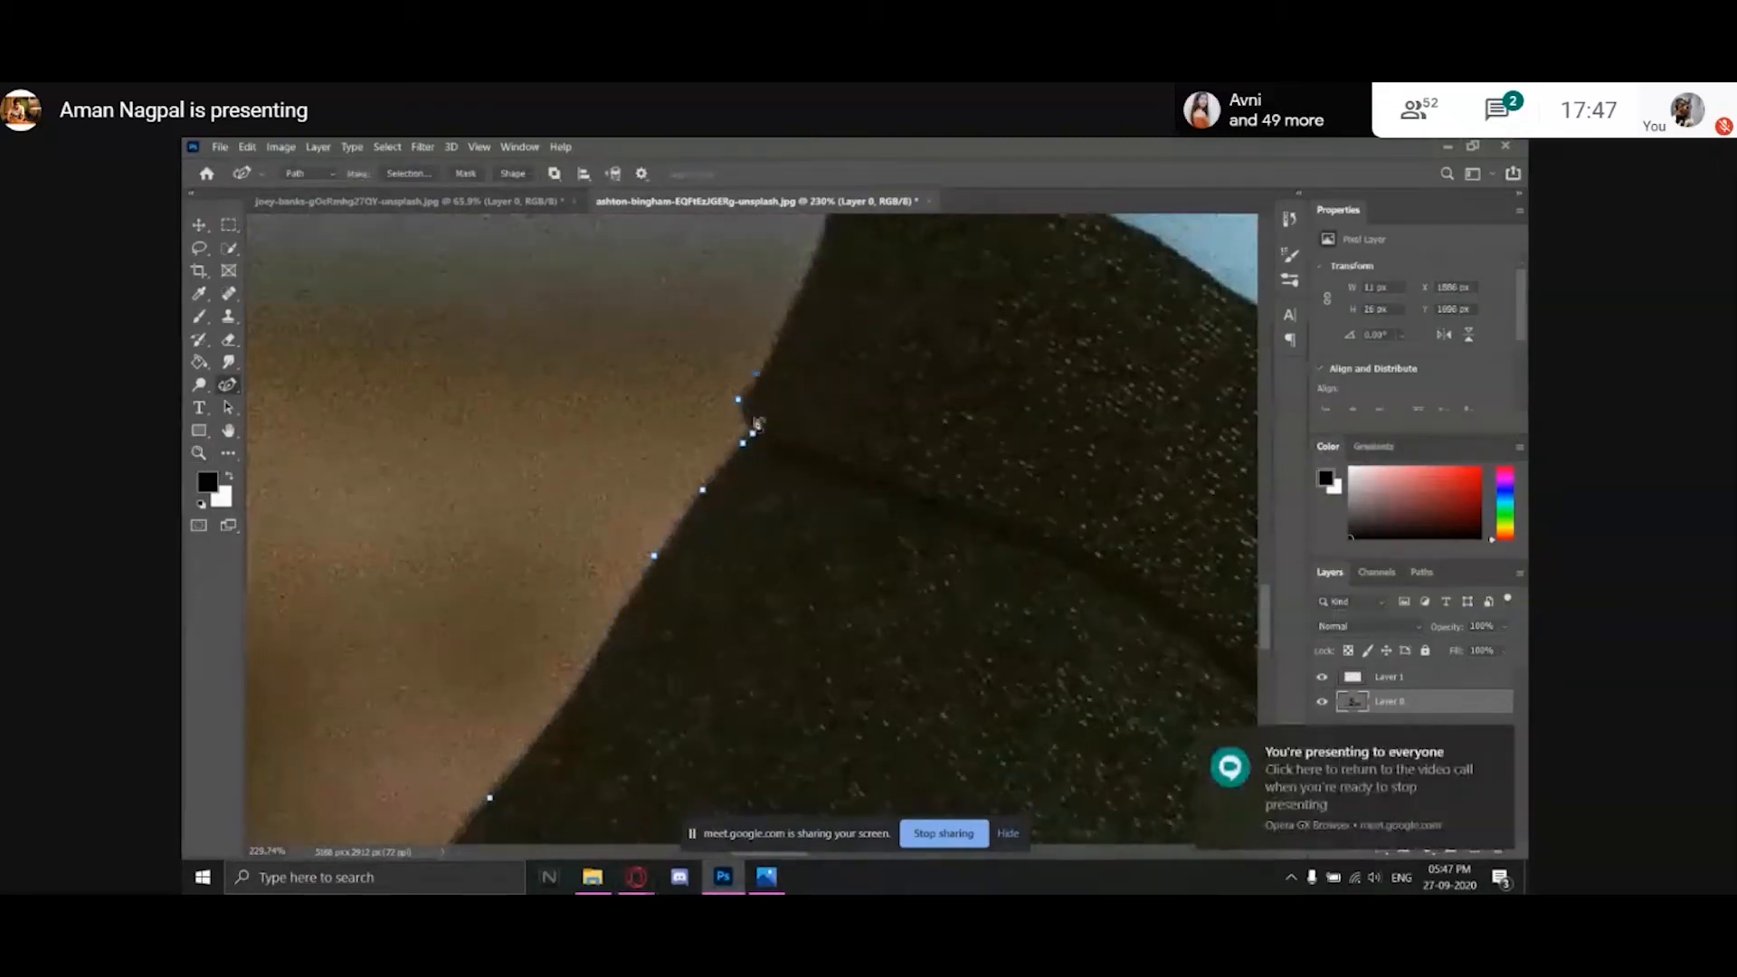
drag(738, 399, 760, 373)
click(747, 393)
click(752, 388)
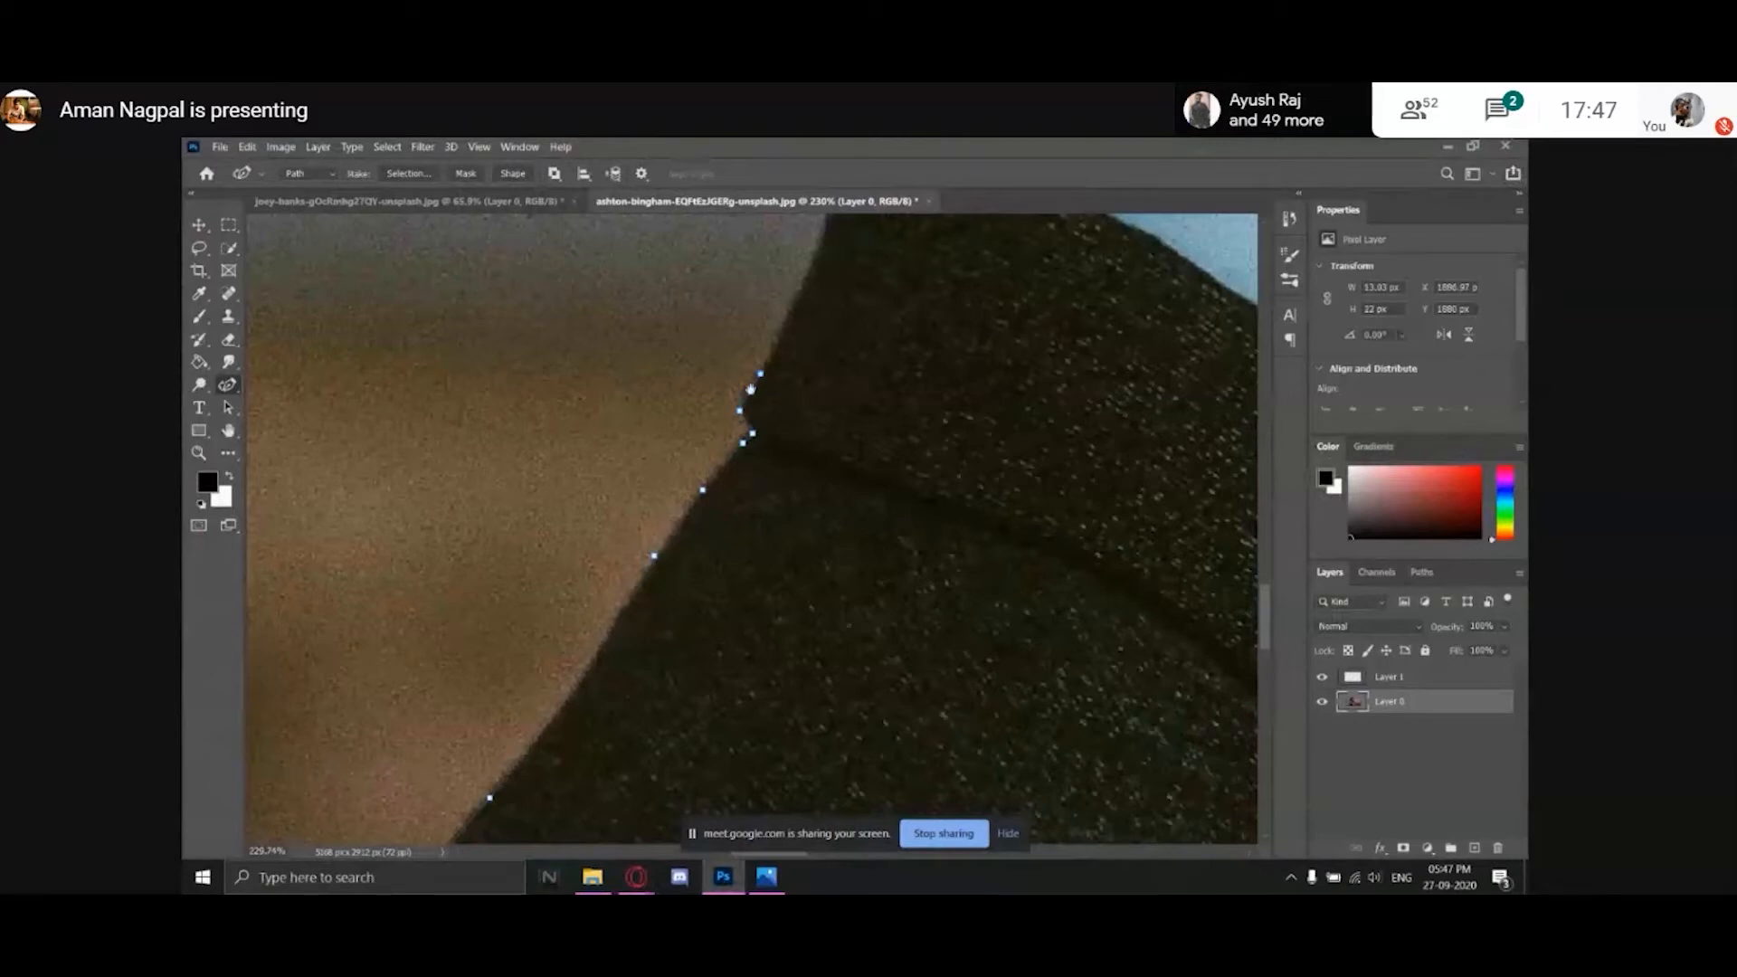
Trace the back edge of the jacket collar and round its upper corner to where the blue shirt begins.
drag(802, 316, 781, 459)
click(776, 440)
click(802, 365)
click(811, 319)
click(822, 273)
click(889, 233)
click(859, 234)
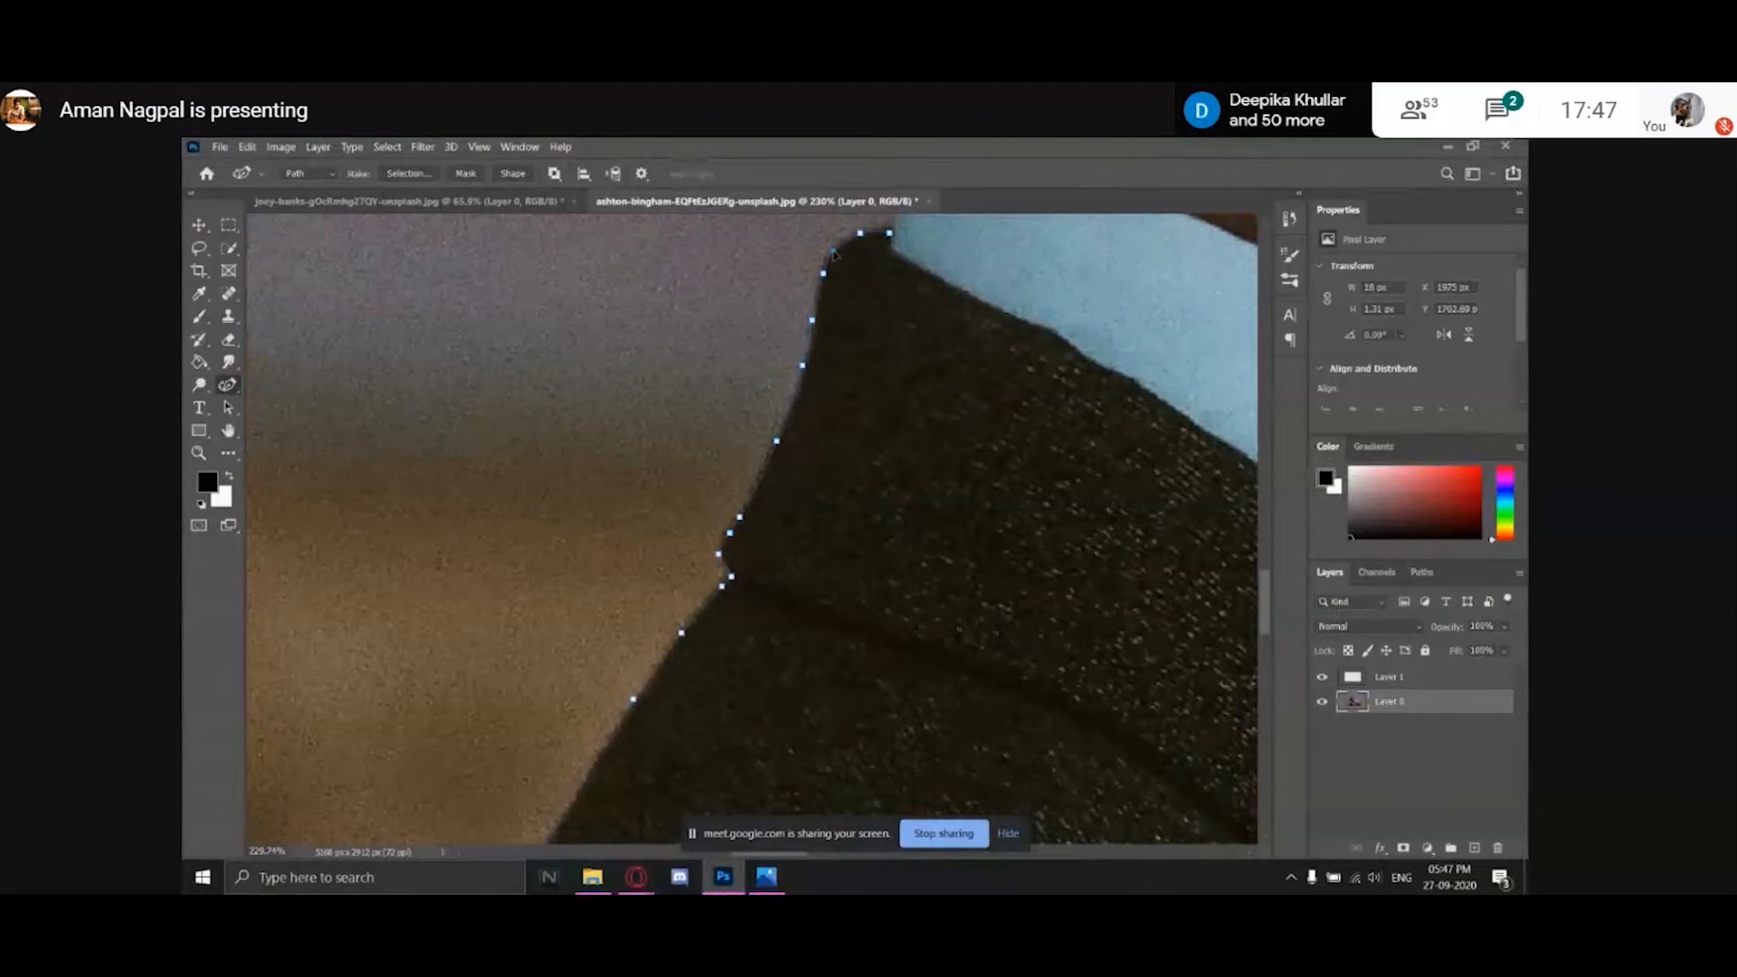
Trace the shirt collar's back edge up to the neck and fit the curve to the fabric.
drag(896, 222, 747, 439)
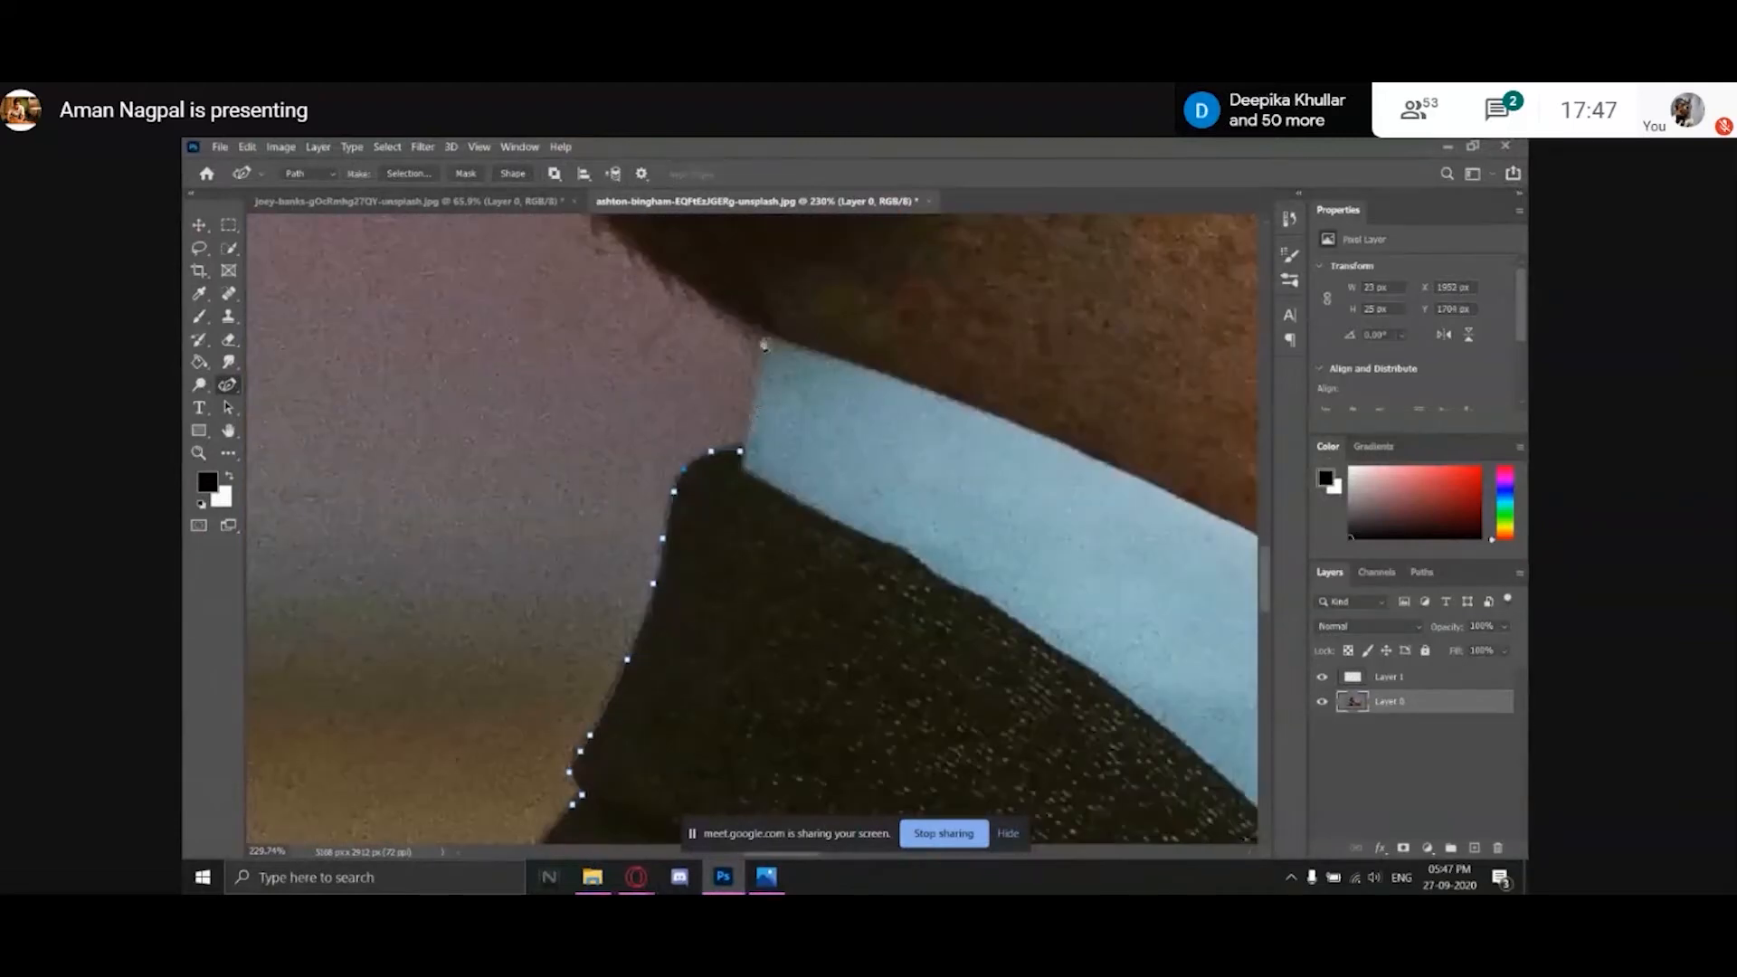
click(761, 341)
click(746, 432)
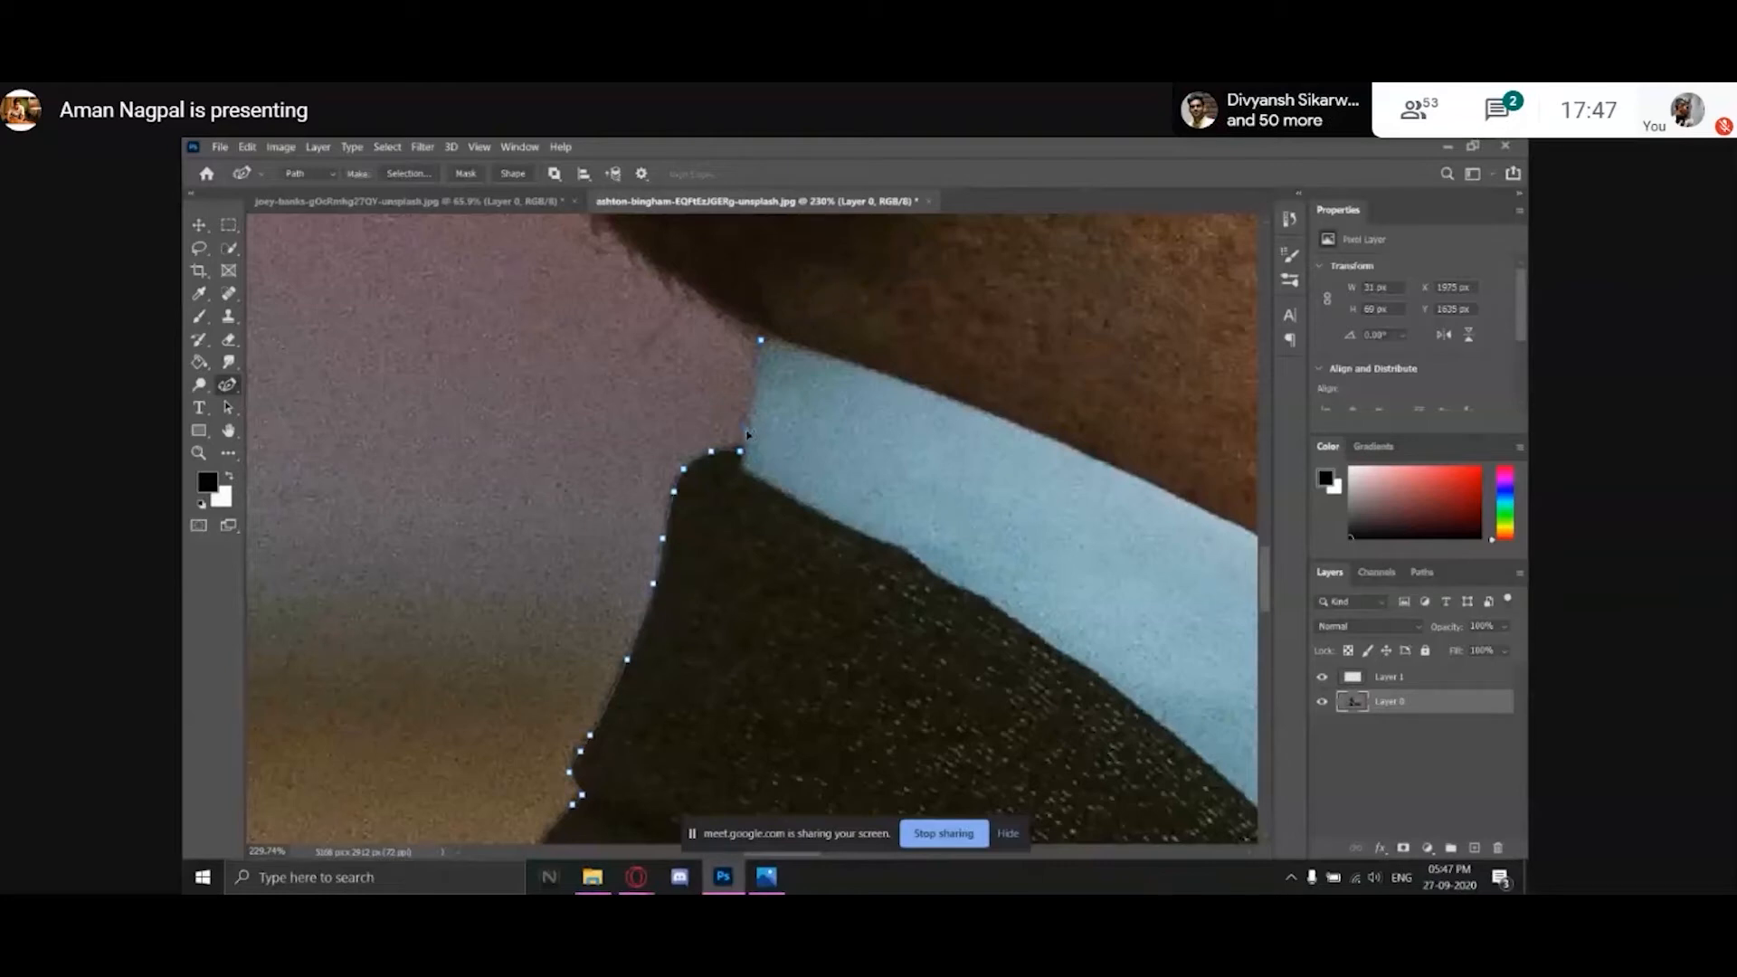
click(742, 451)
drag(747, 431, 751, 433)
click(762, 342)
Add closely spaced anchor points along the nape hair just above the shirt collar.
drag(762, 342, 818, 480)
click(718, 440)
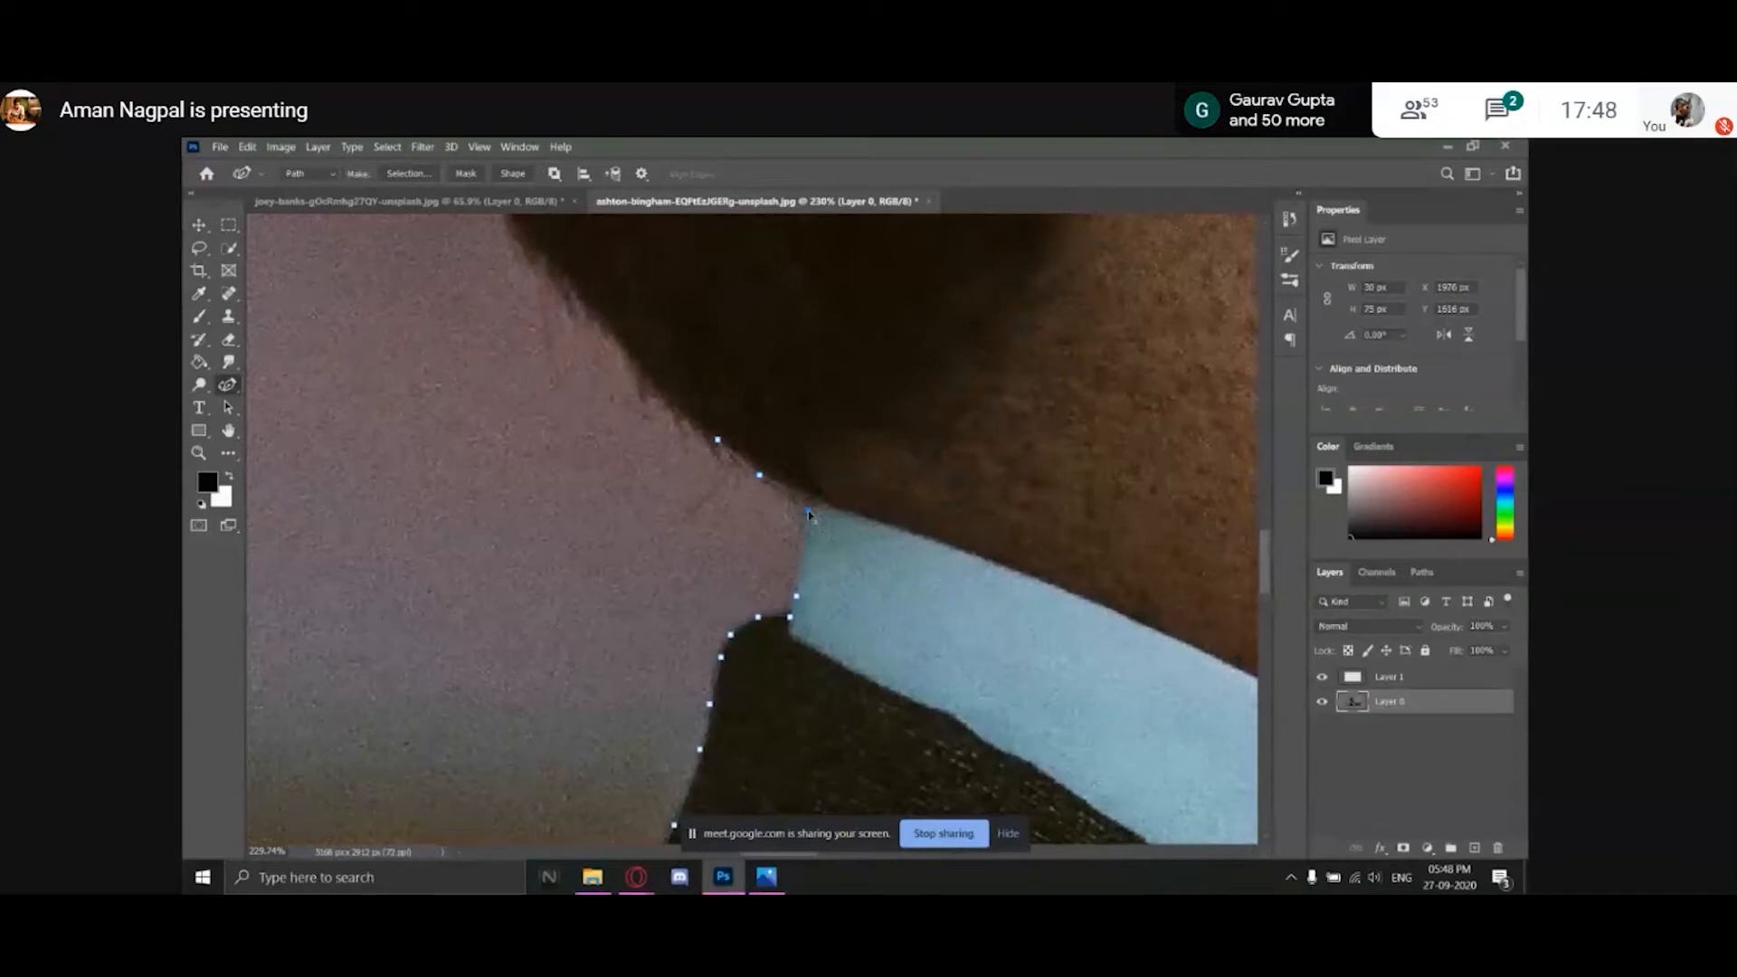
click(765, 489)
click(697, 436)
click(723, 460)
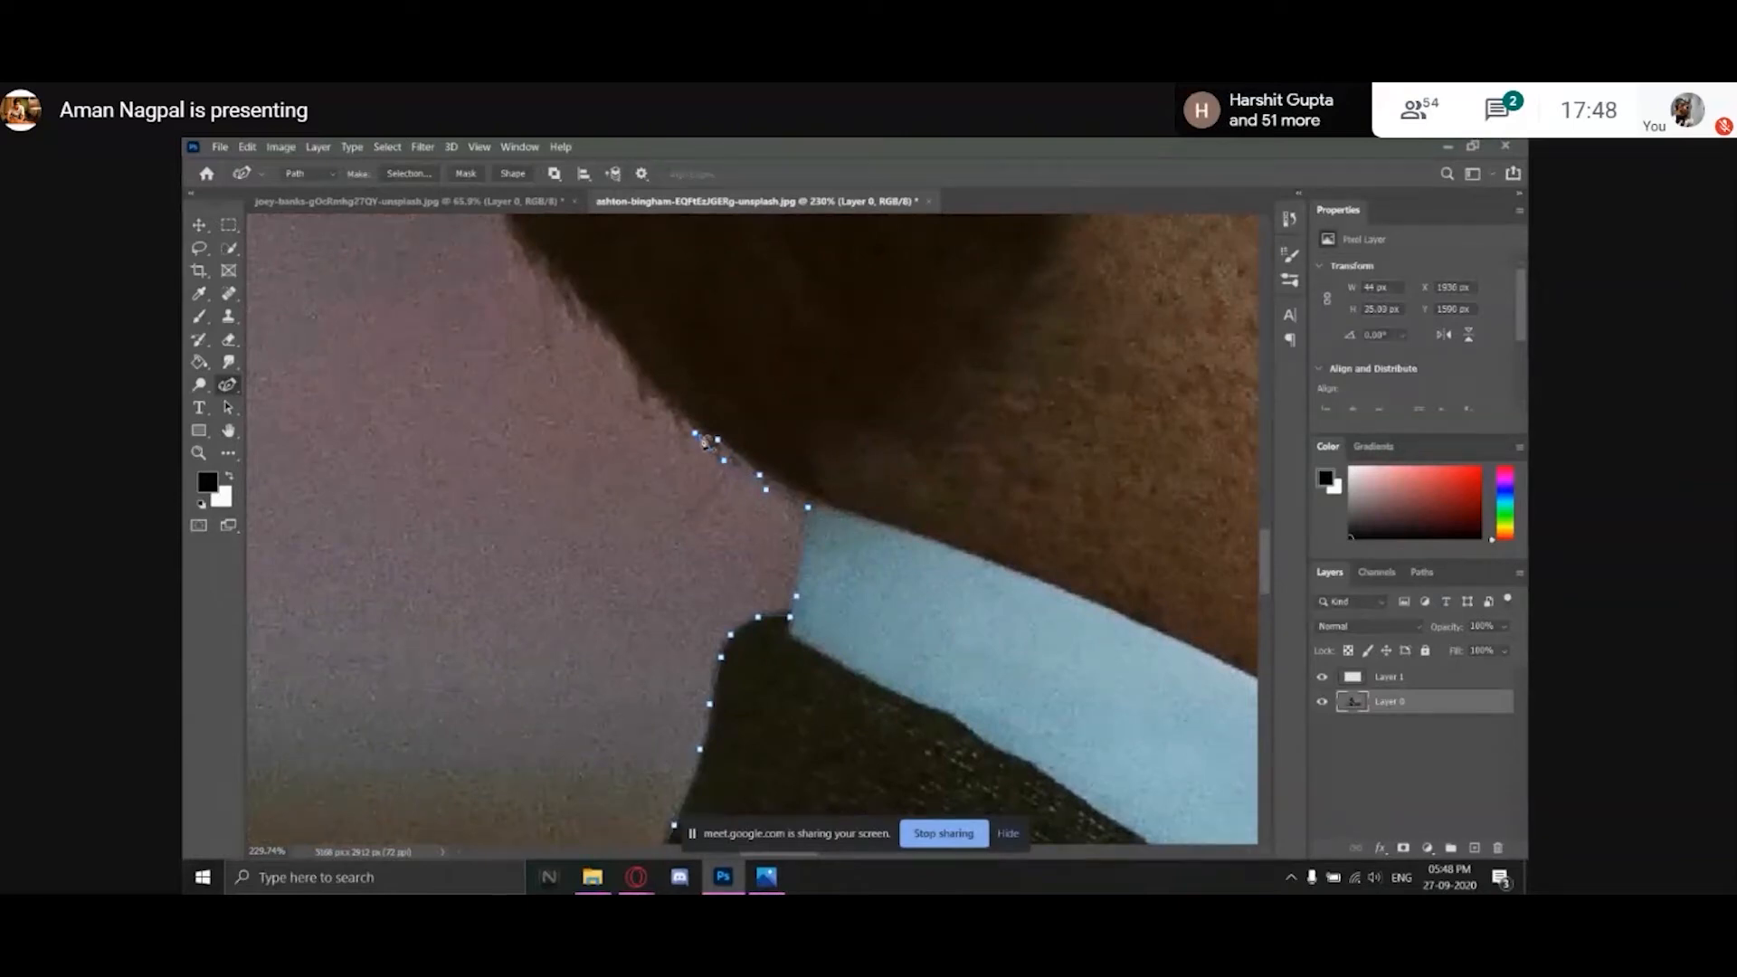
click(740, 467)
Extend the path farther up the nape along the uneven hair edge.
drag(712, 449, 754, 490)
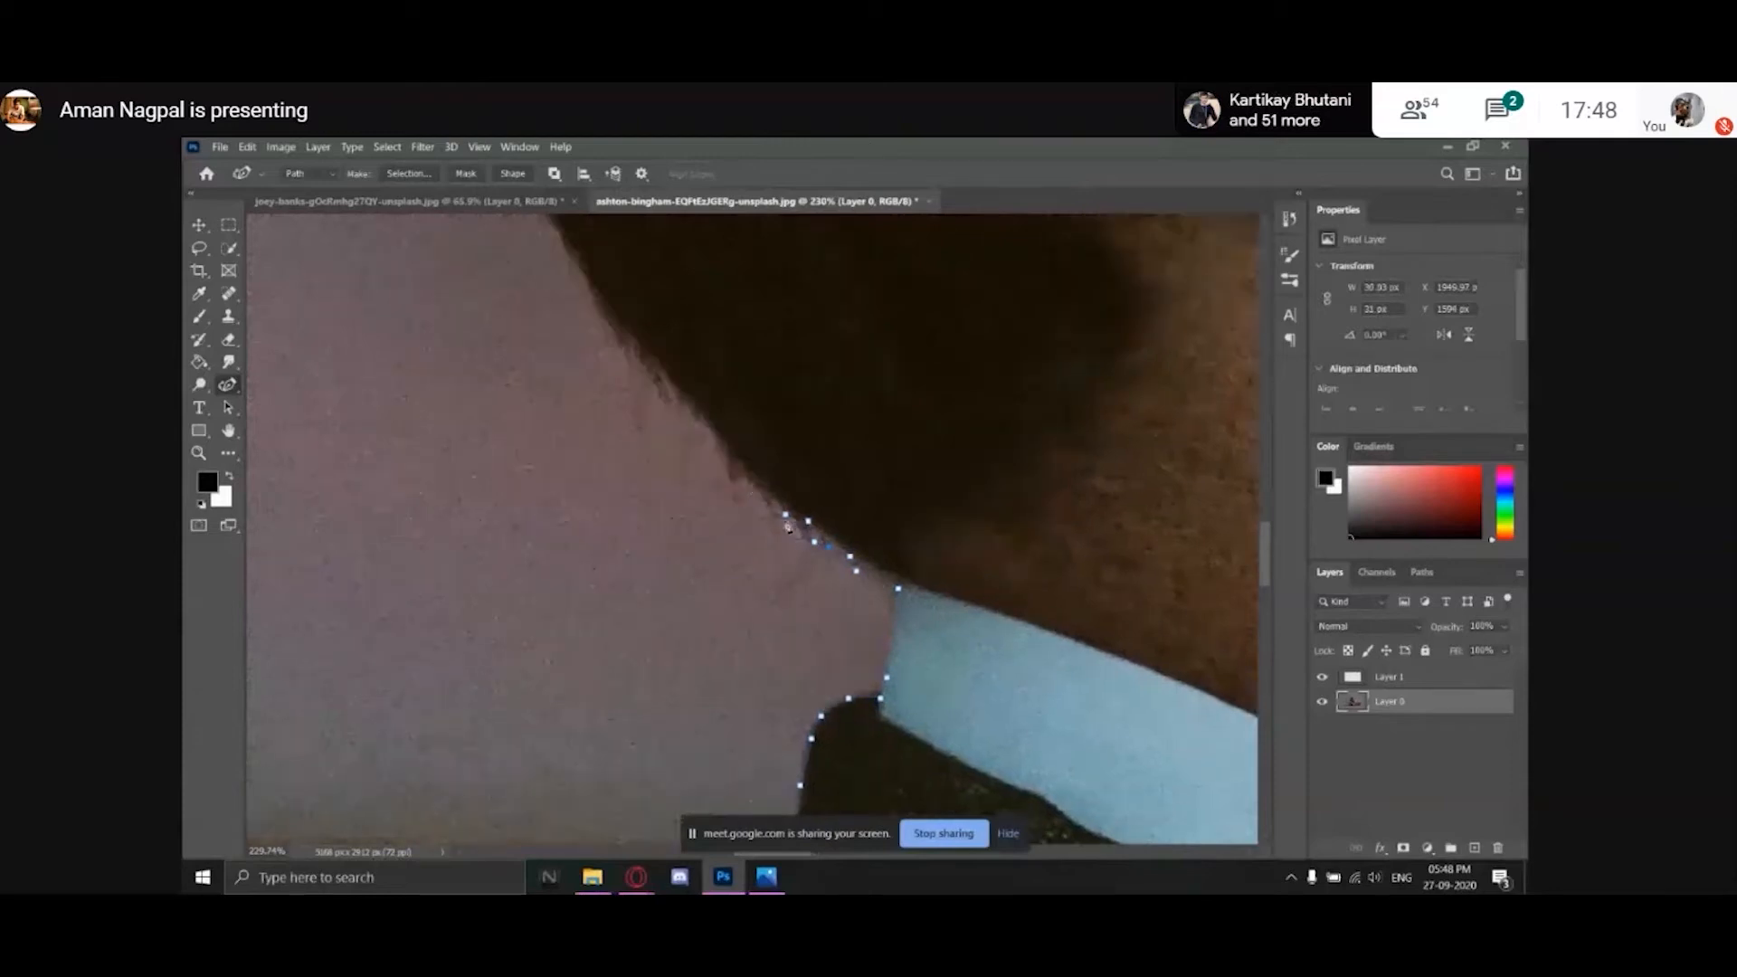
click(741, 476)
click(701, 422)
click(680, 404)
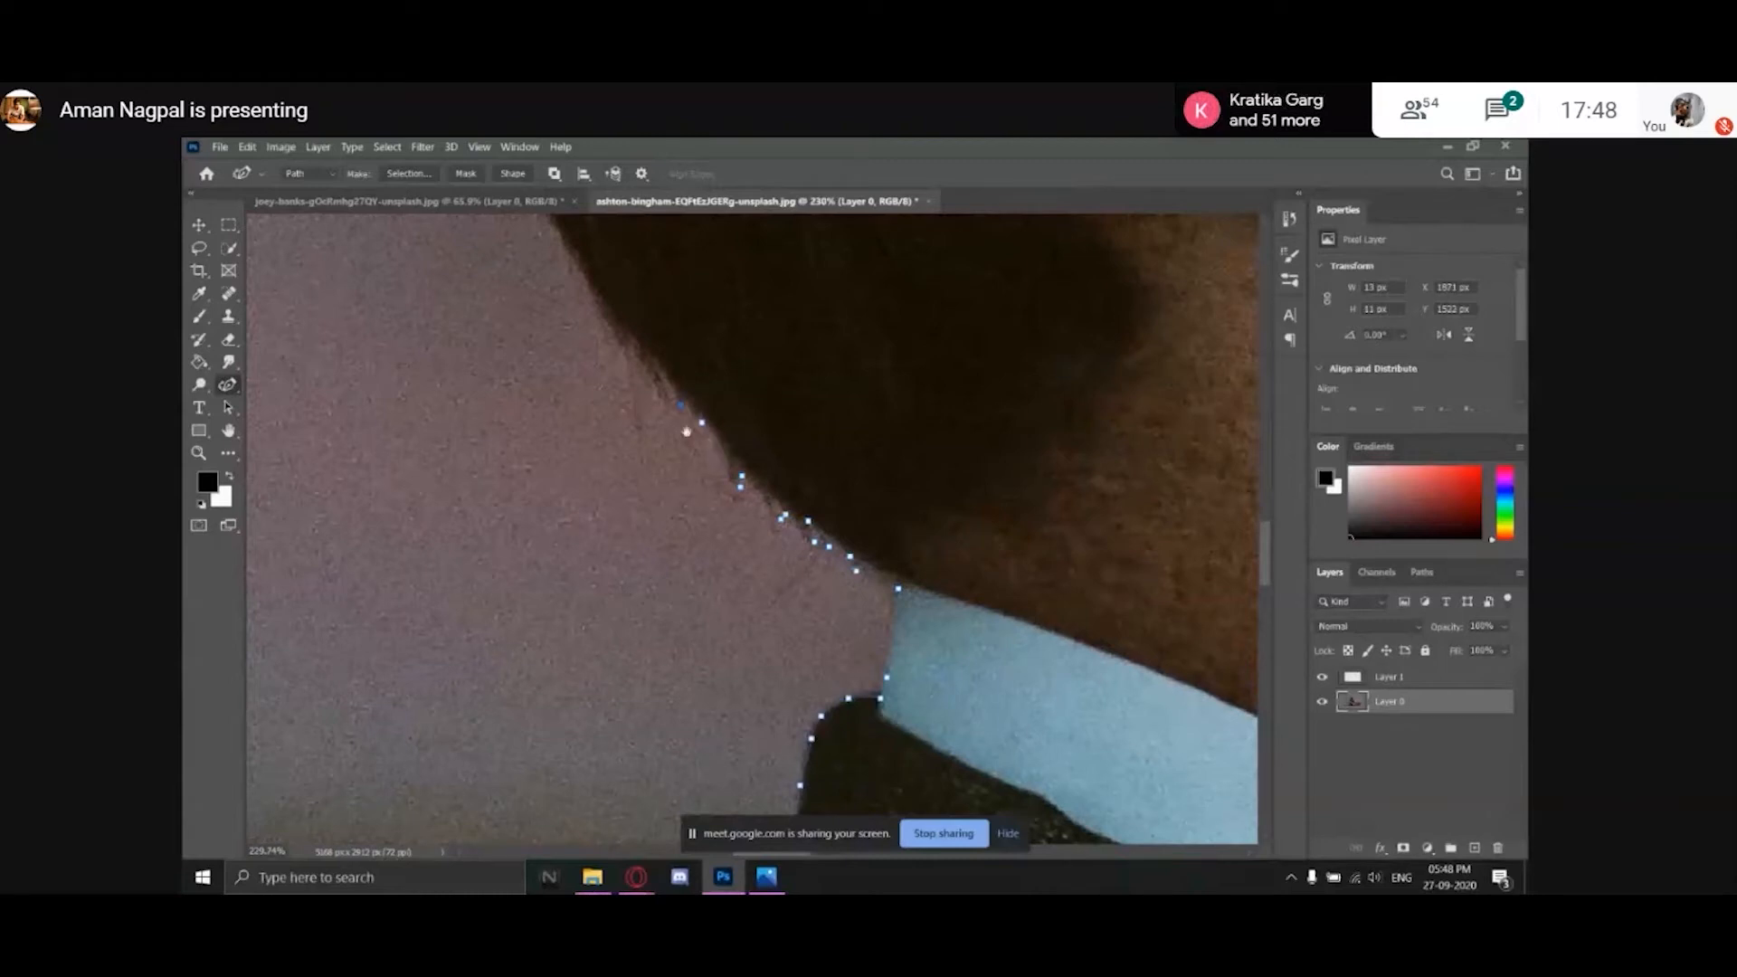
Trace the fine stray hairs above the nape and add anchors where the outline bends around them.
drag(686, 431, 778, 567)
click(758, 521)
click(723, 479)
click(781, 571)
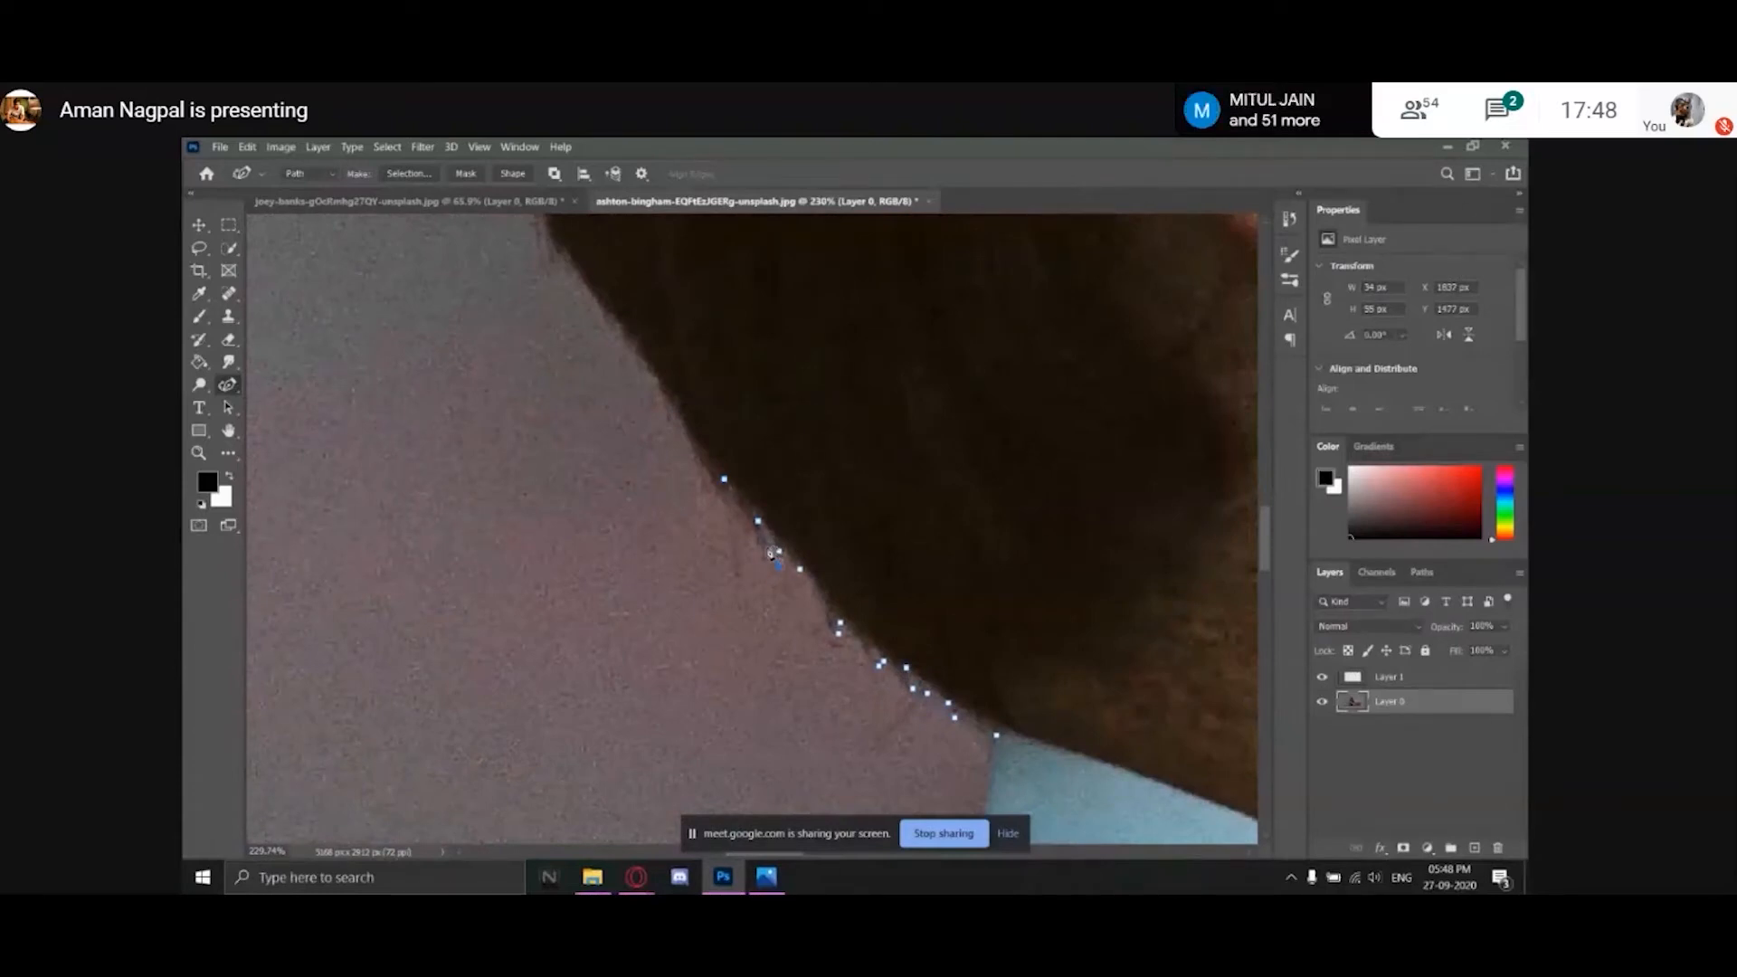
click(761, 547)
click(767, 545)
click(737, 521)
click(670, 393)
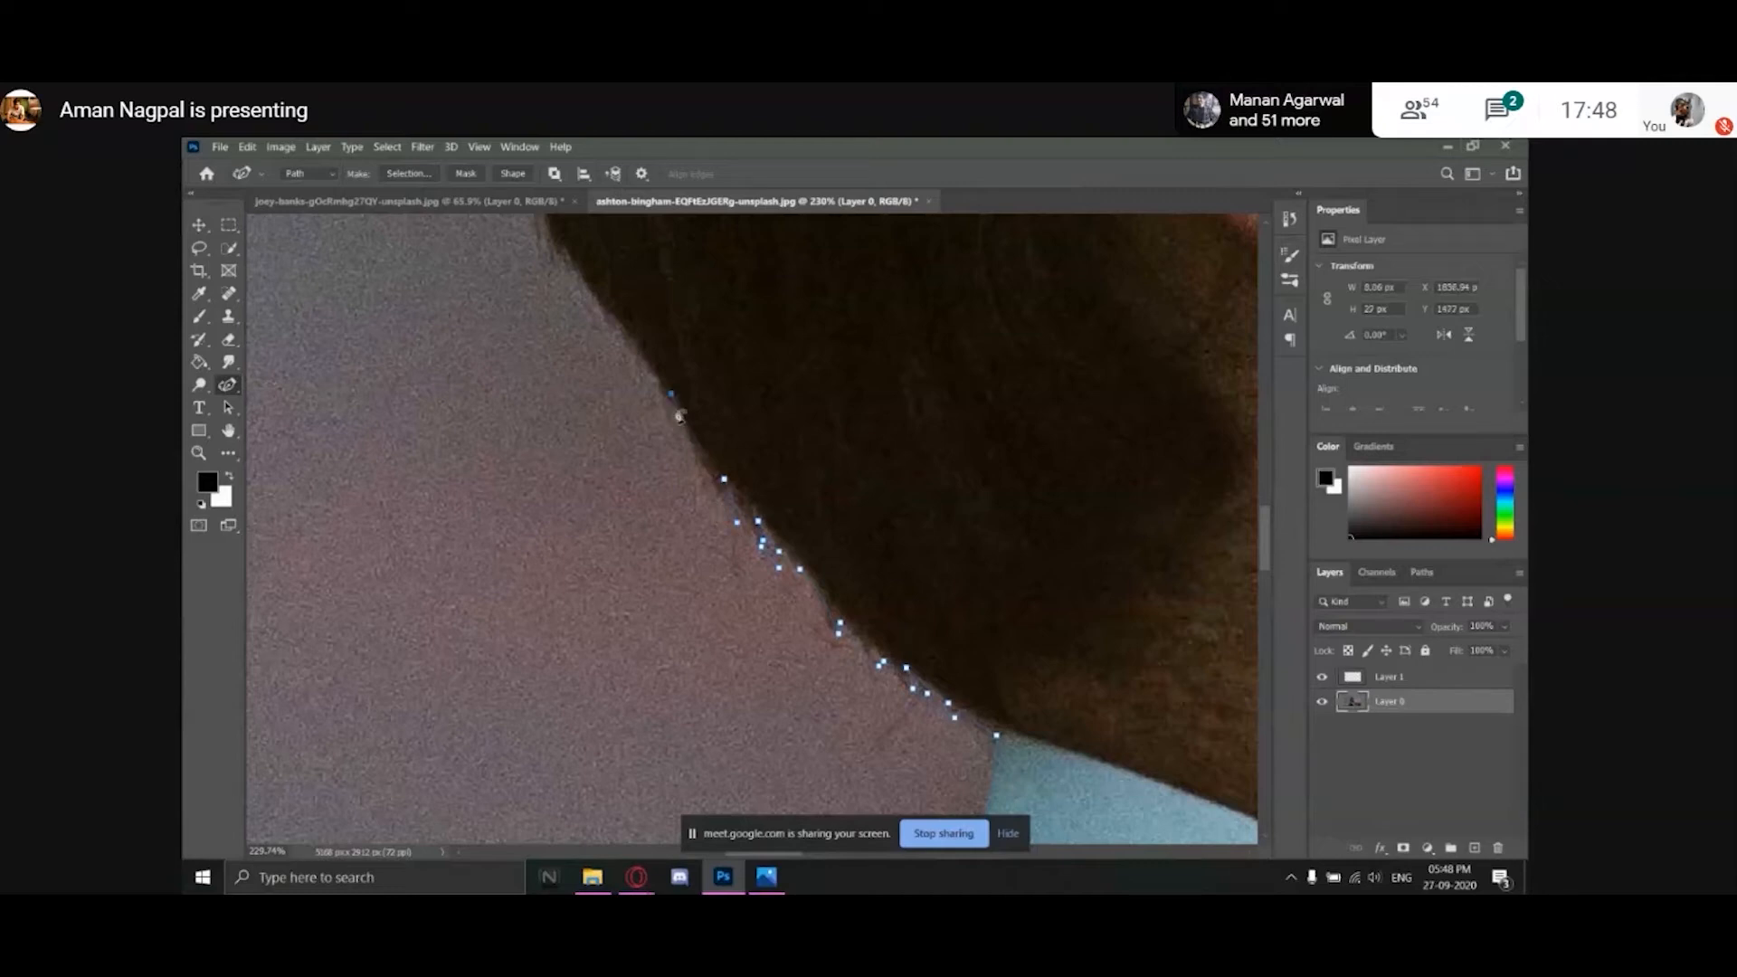
Continue the path up the lower back of the head and shift its anchors onto the hairline.
drag(719, 394, 840, 519)
click(847, 604)
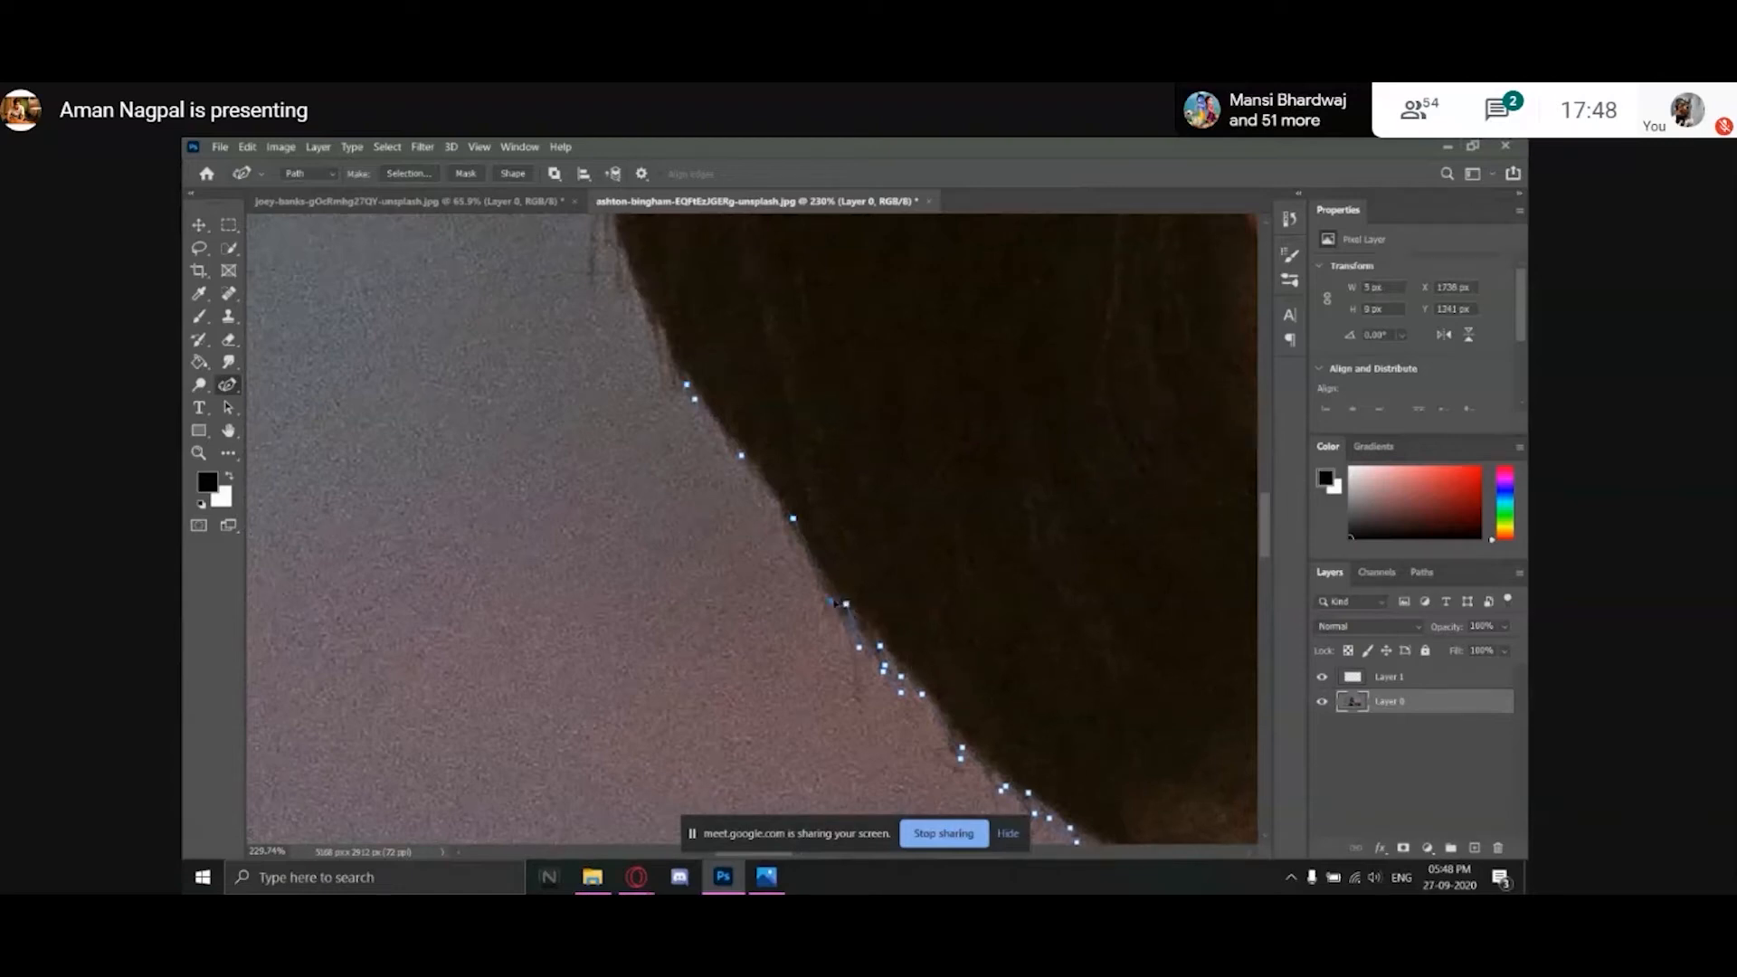
drag(793, 518, 788, 521)
drag(797, 565, 821, 604)
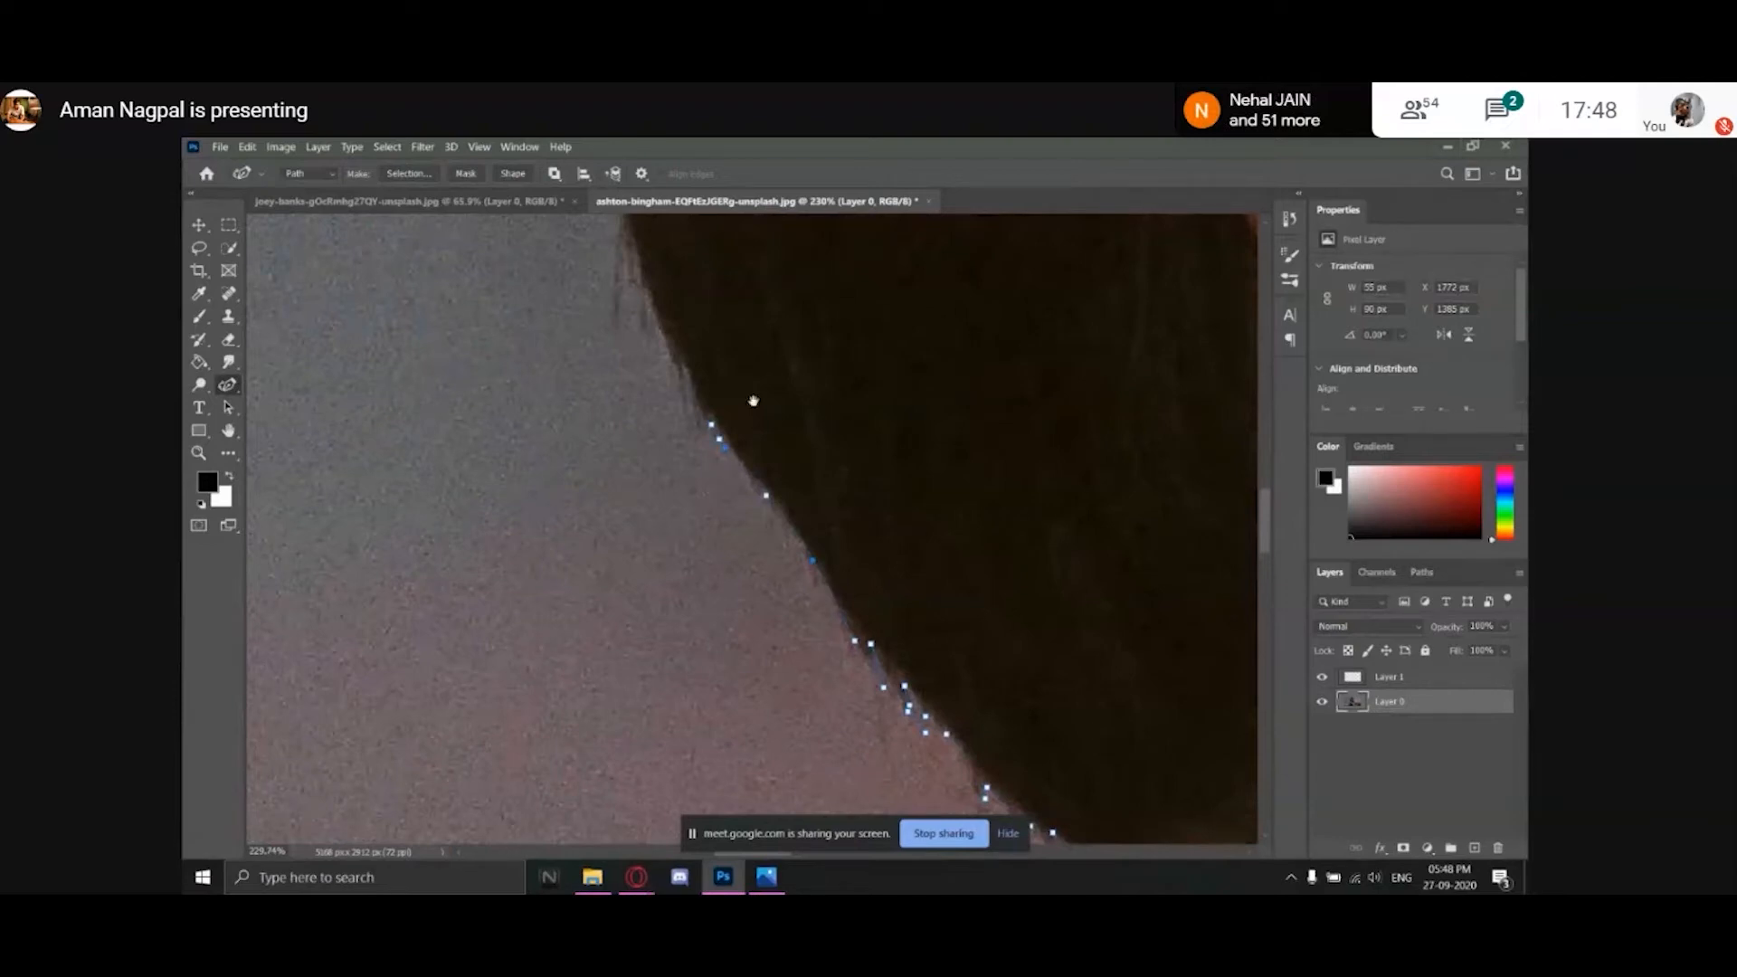
drag(753, 400, 776, 422)
click(702, 373)
click(684, 339)
Trace the steep hair edge up the back of the head, following the small protruding strands.
drag(677, 297, 728, 535)
click(708, 493)
click(694, 426)
click(685, 371)
drag(692, 335, 740, 493)
click(722, 467)
click(686, 350)
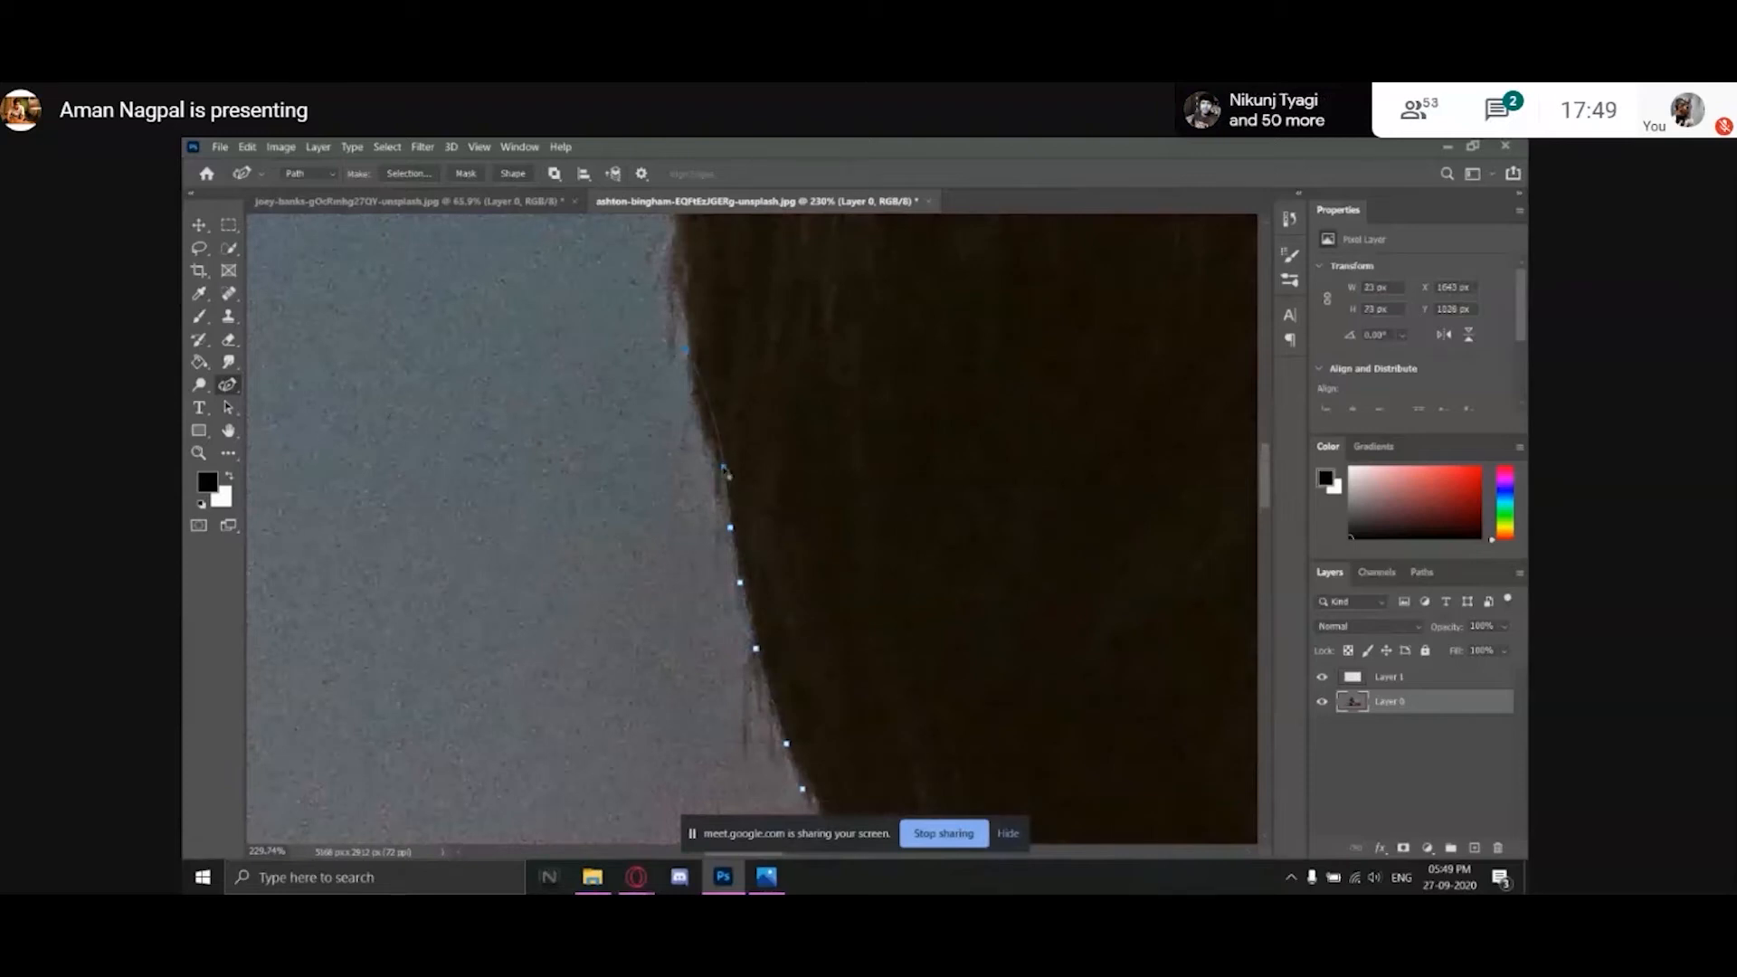
click(689, 352)
click(693, 398)
click(680, 288)
Trace the hair outline past the rearmost point of the head to where it curves toward the crown.
drag(680, 306, 743, 522)
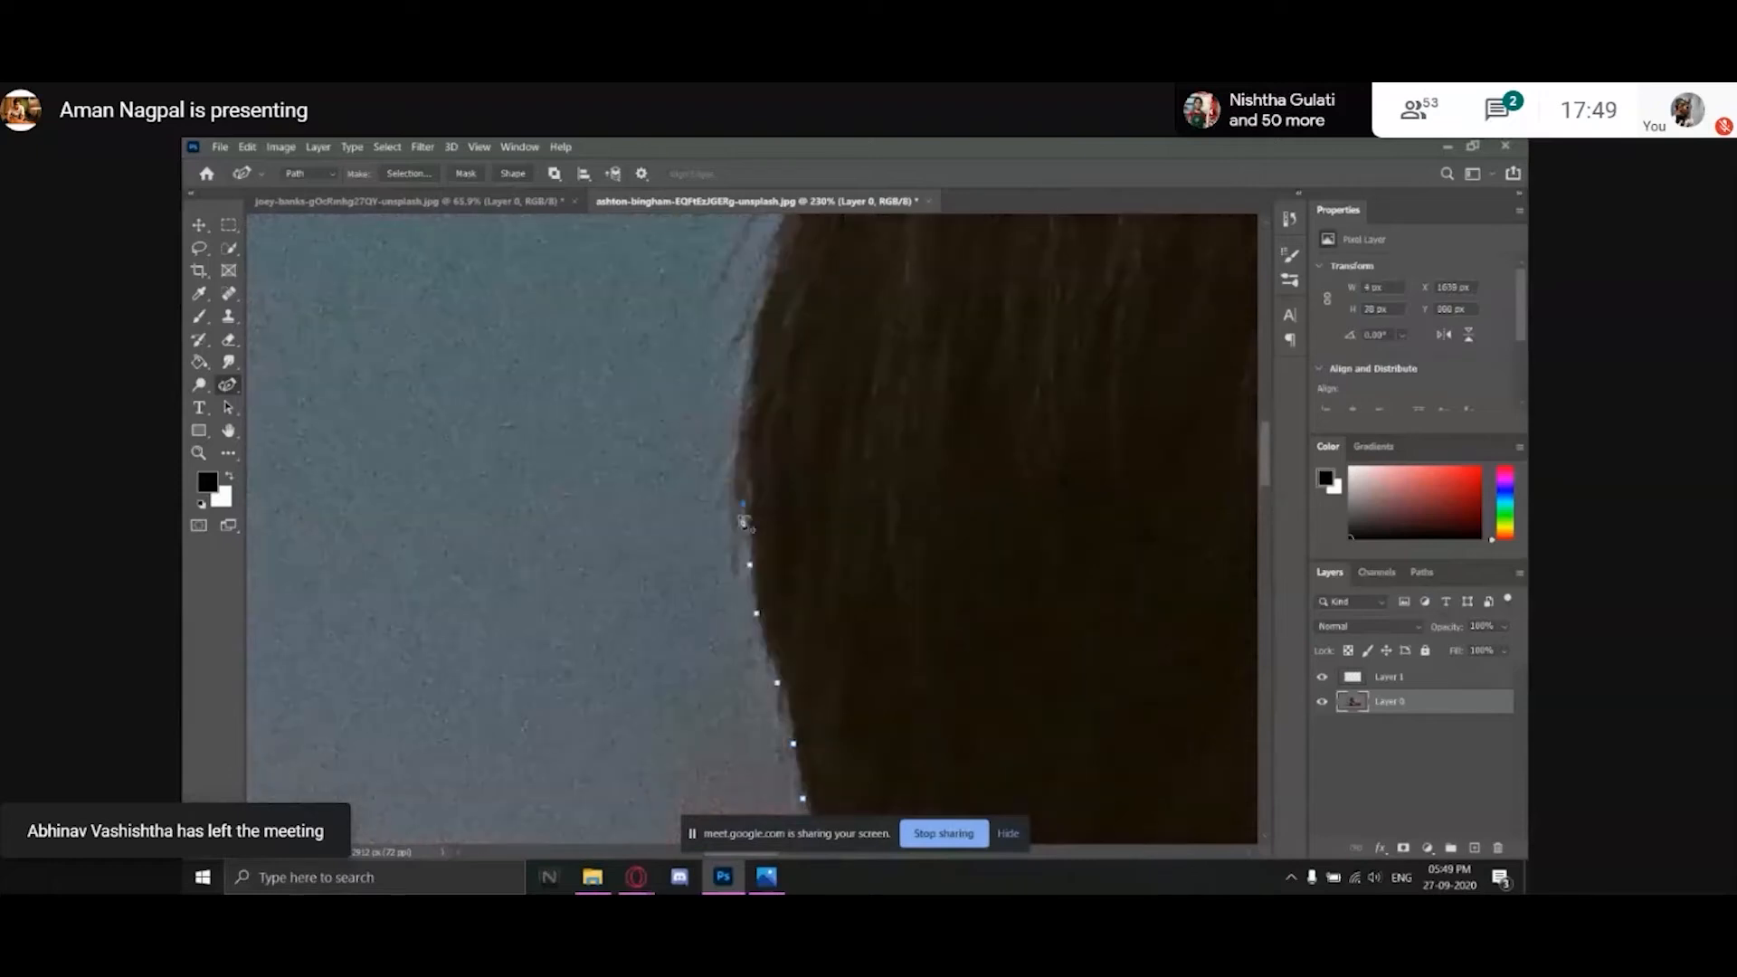
click(736, 584)
click(737, 432)
click(732, 514)
drag(753, 396, 750, 568)
click(748, 514)
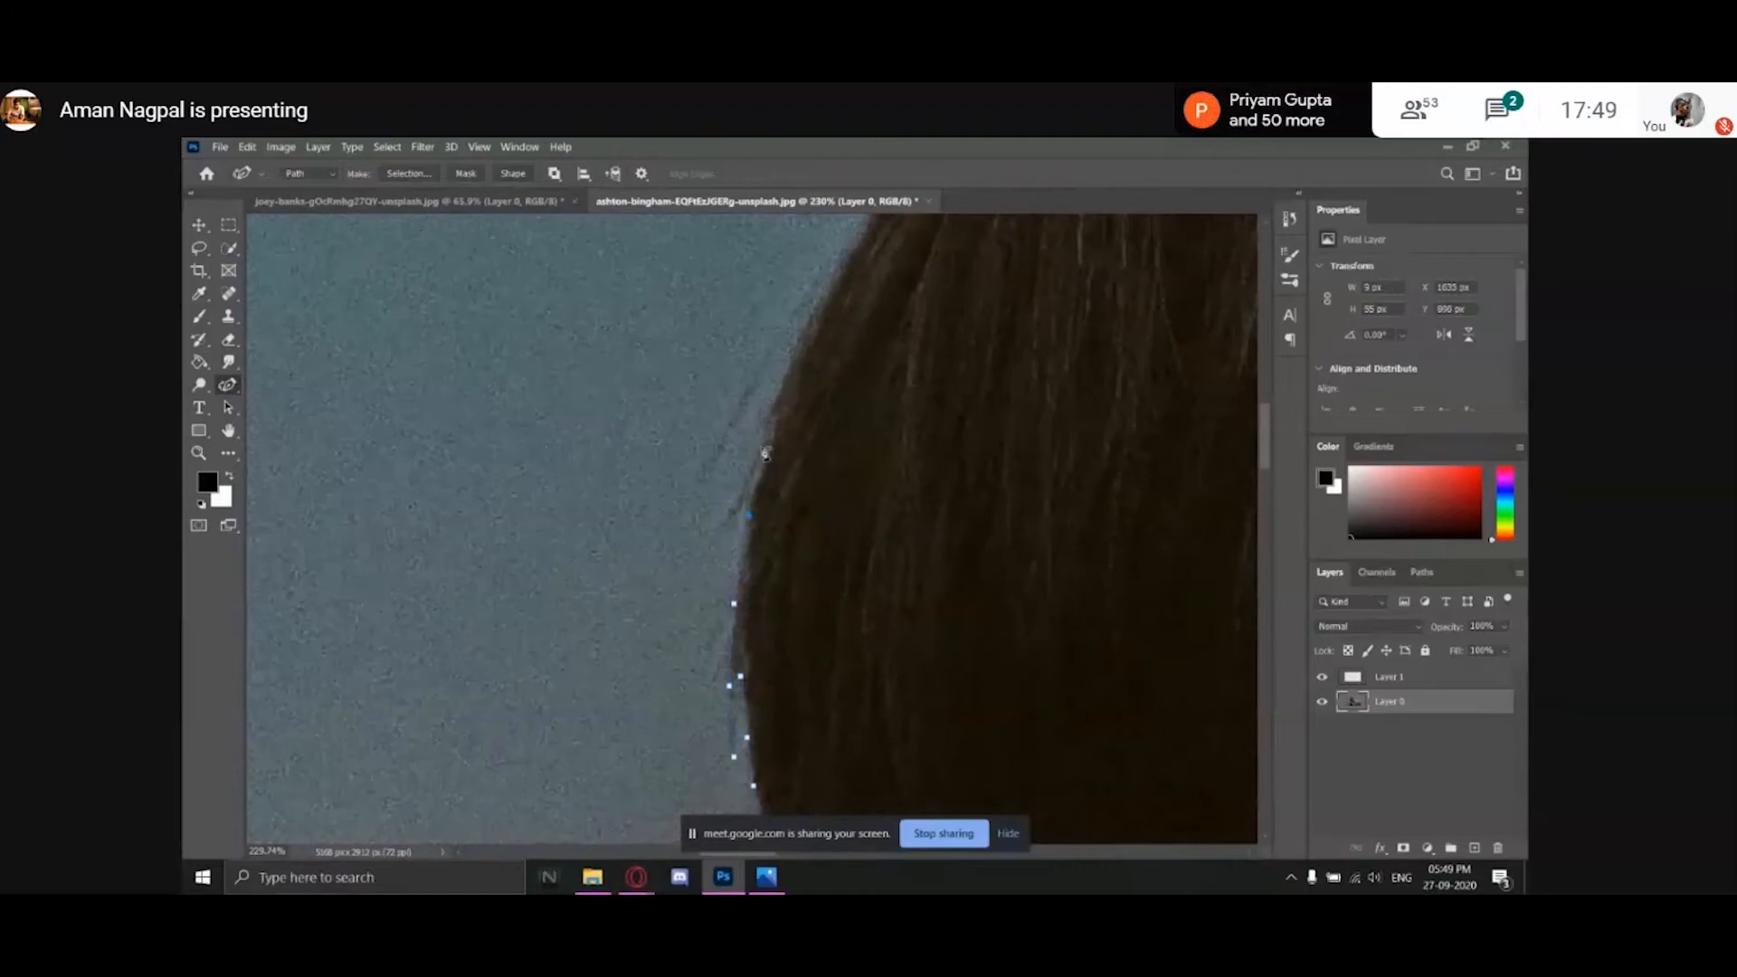
click(767, 446)
click(791, 369)
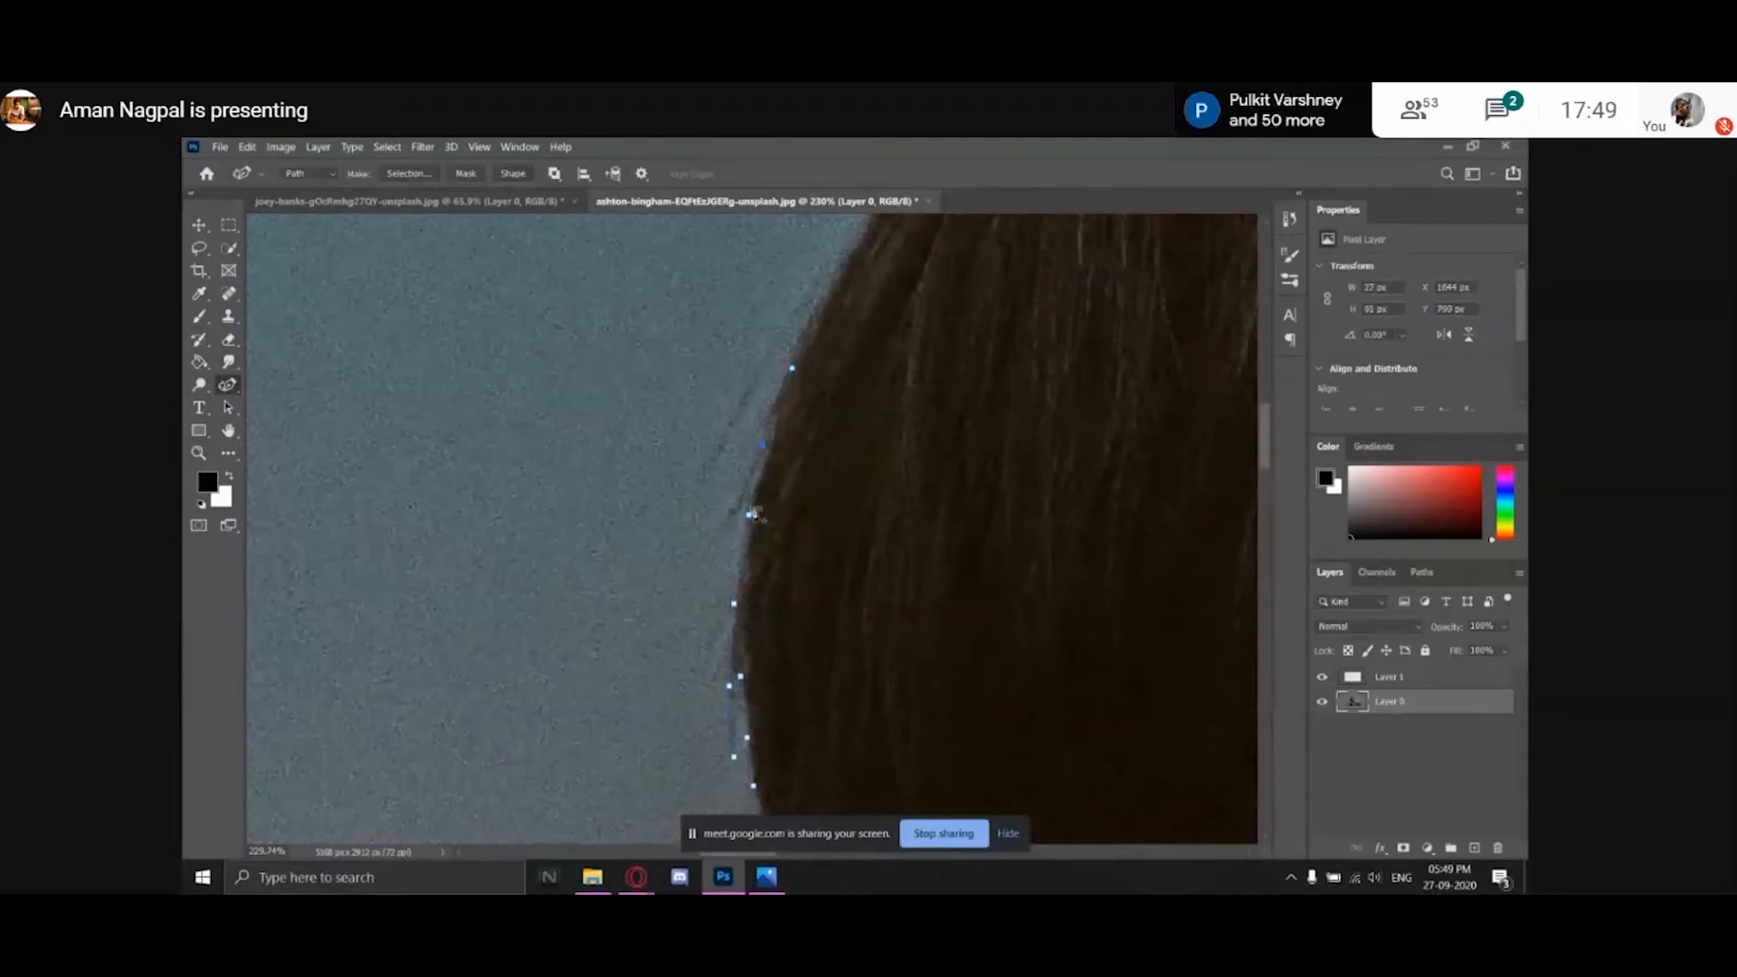
Trace the rounded upper back of the head toward the crown.
drag(791, 369, 753, 543)
click(801, 448)
click(853, 350)
drag(814, 450, 738, 684)
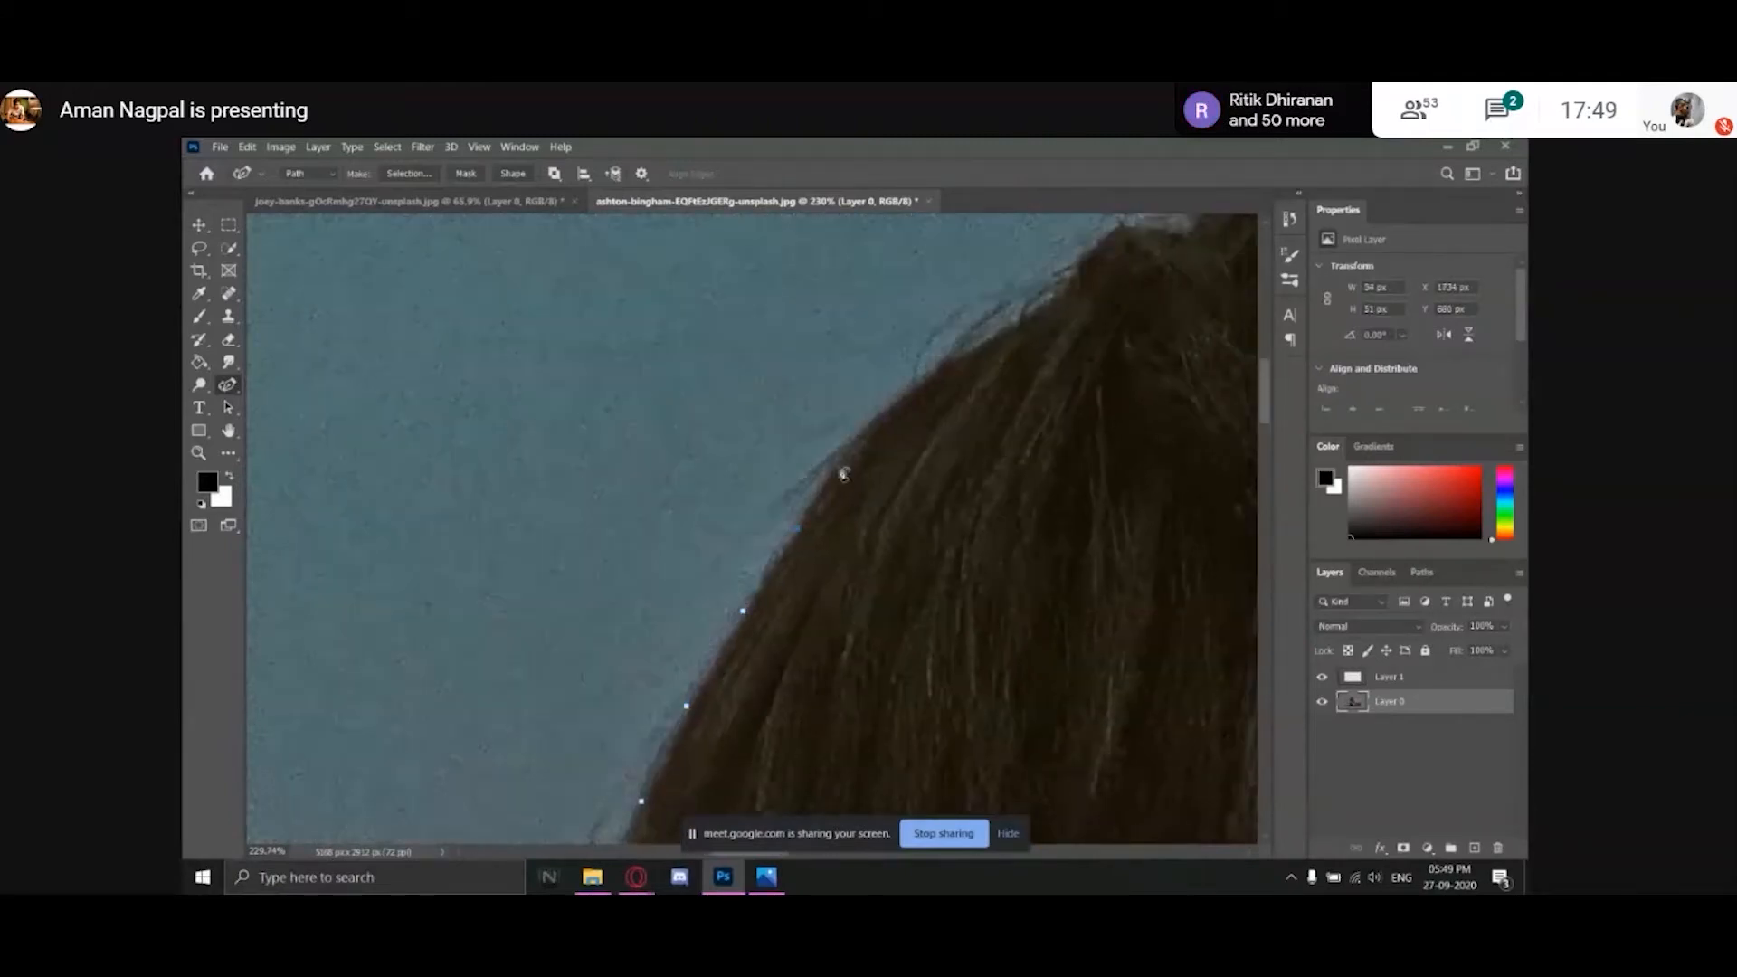
click(840, 456)
click(887, 406)
click(957, 359)
click(1016, 326)
Trace the crown's edge into the gap beneath the loose strands of hair.
drag(988, 428, 673, 665)
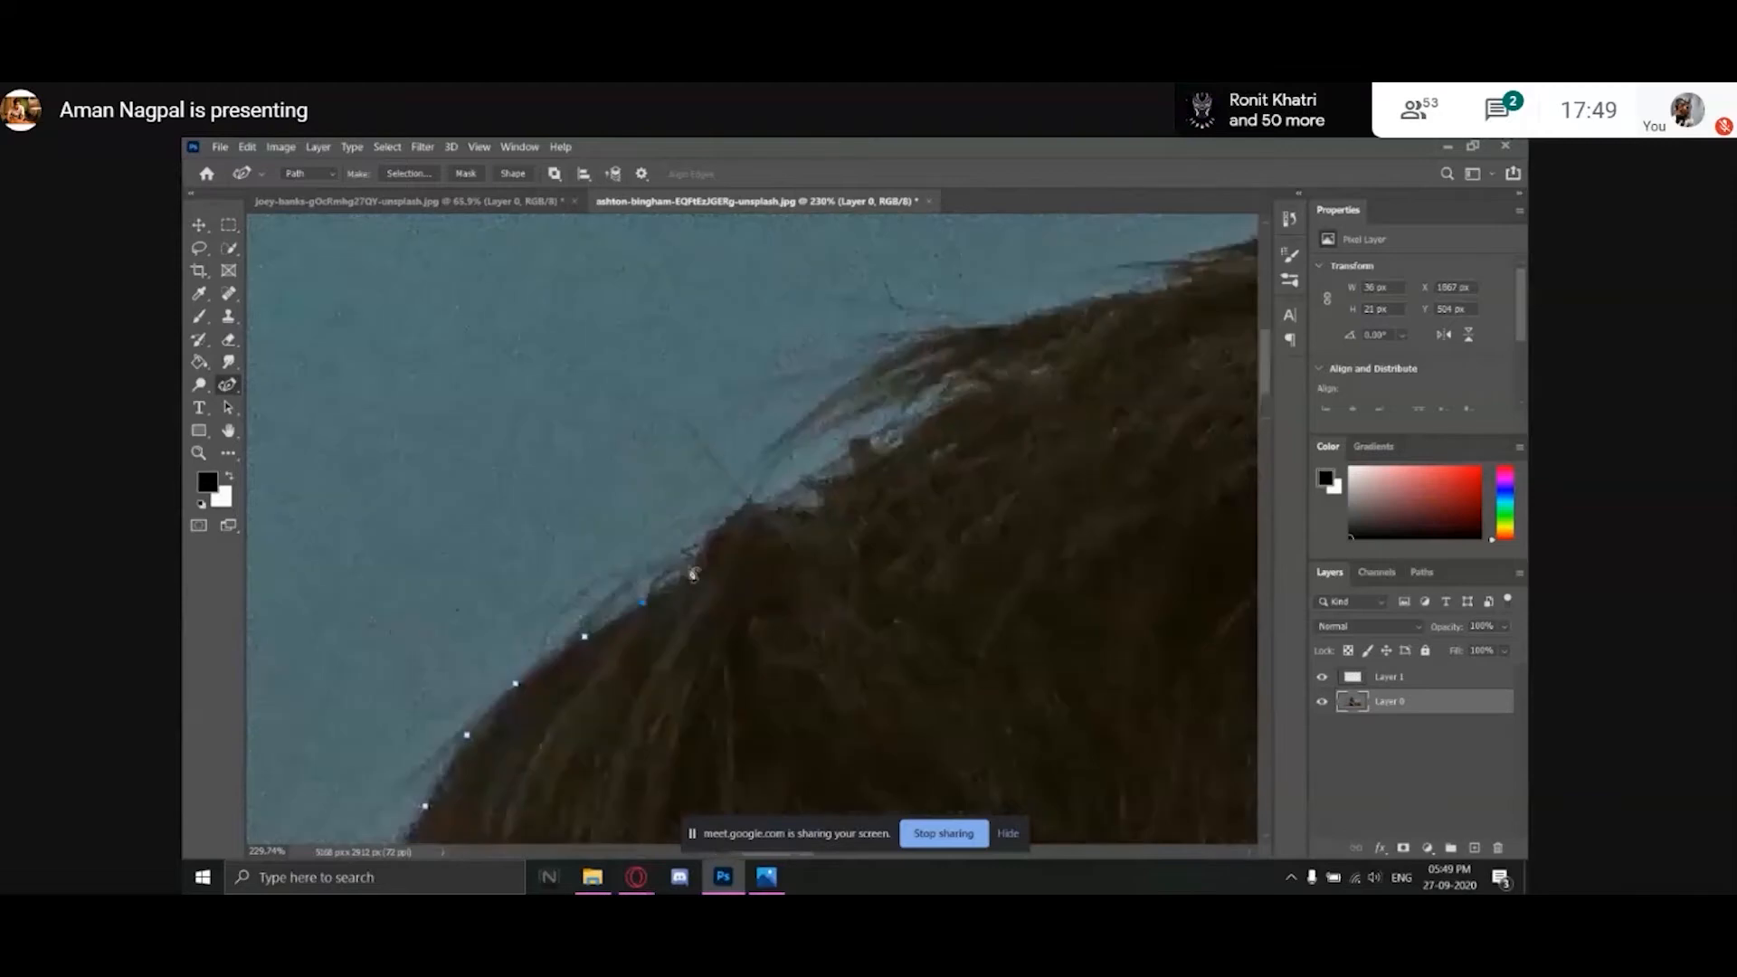
click(721, 518)
click(748, 505)
click(799, 511)
click(823, 500)
Follow the lower side of the gap under the loose strands to its far end on top of the head.
click(780, 486)
click(823, 481)
click(850, 474)
click(850, 435)
click(883, 450)
click(904, 442)
click(942, 401)
click(1032, 372)
Lead the path back along the loose strands above the gap and adjust the anchors near the crown.
click(822, 429)
click(768, 458)
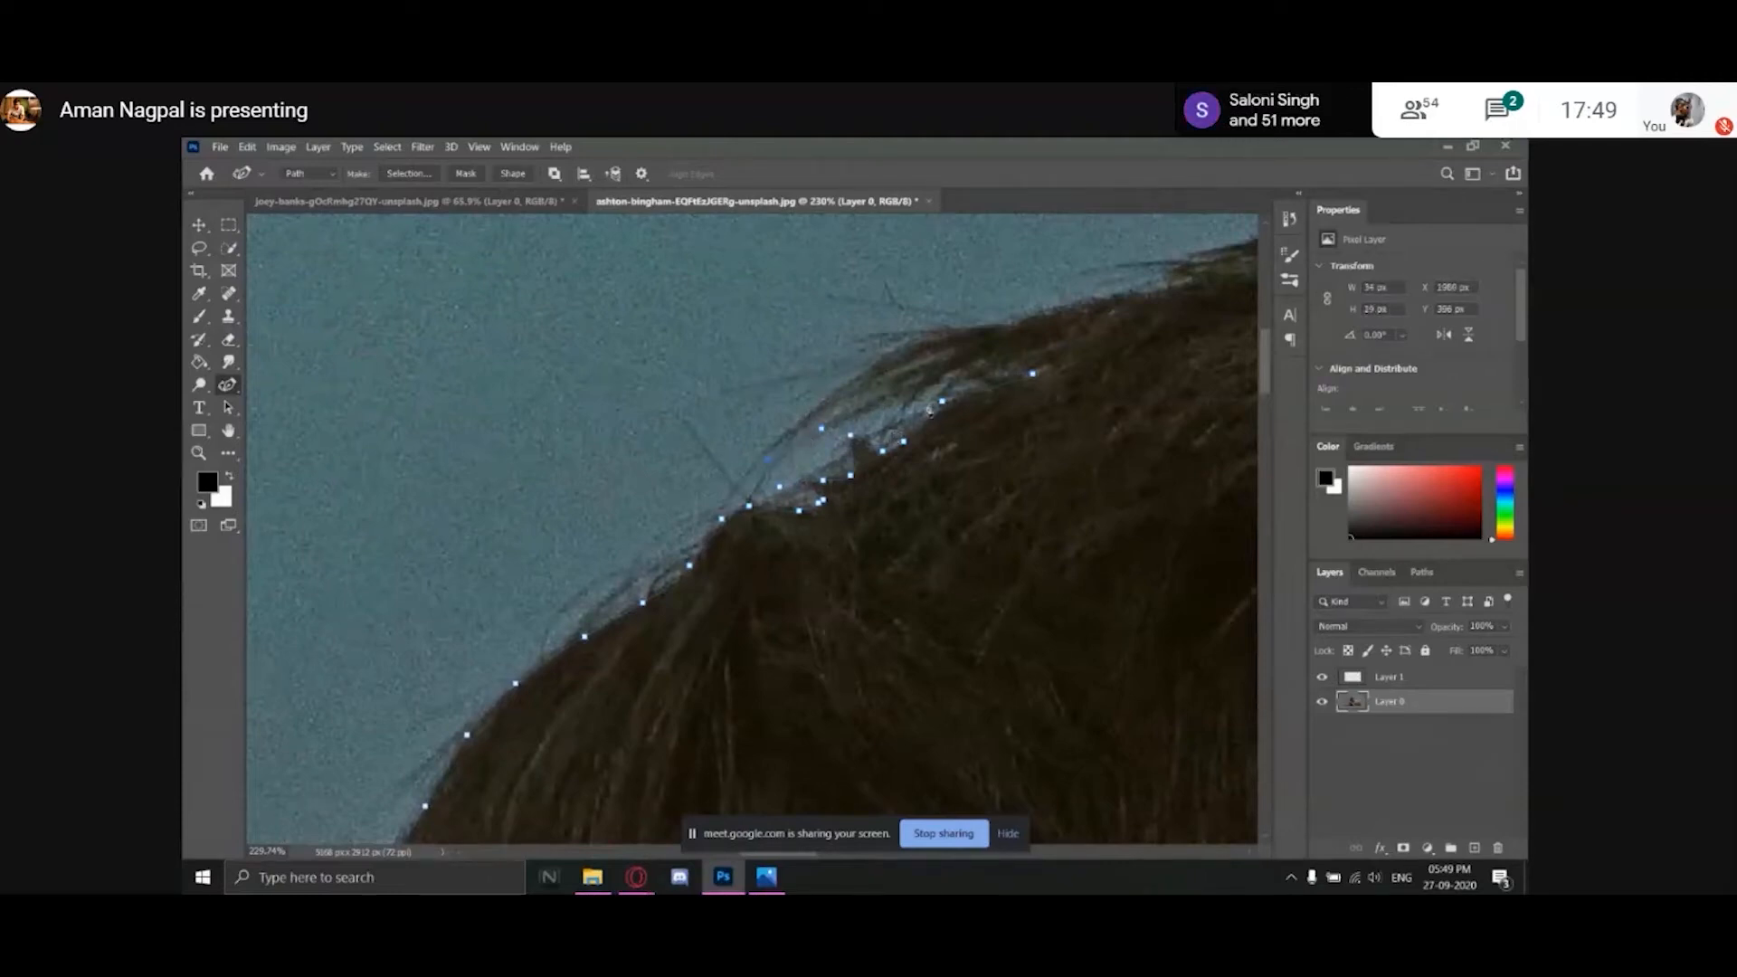
click(963, 391)
click(901, 396)
click(768, 460)
drag(767, 467, 778, 473)
click(776, 468)
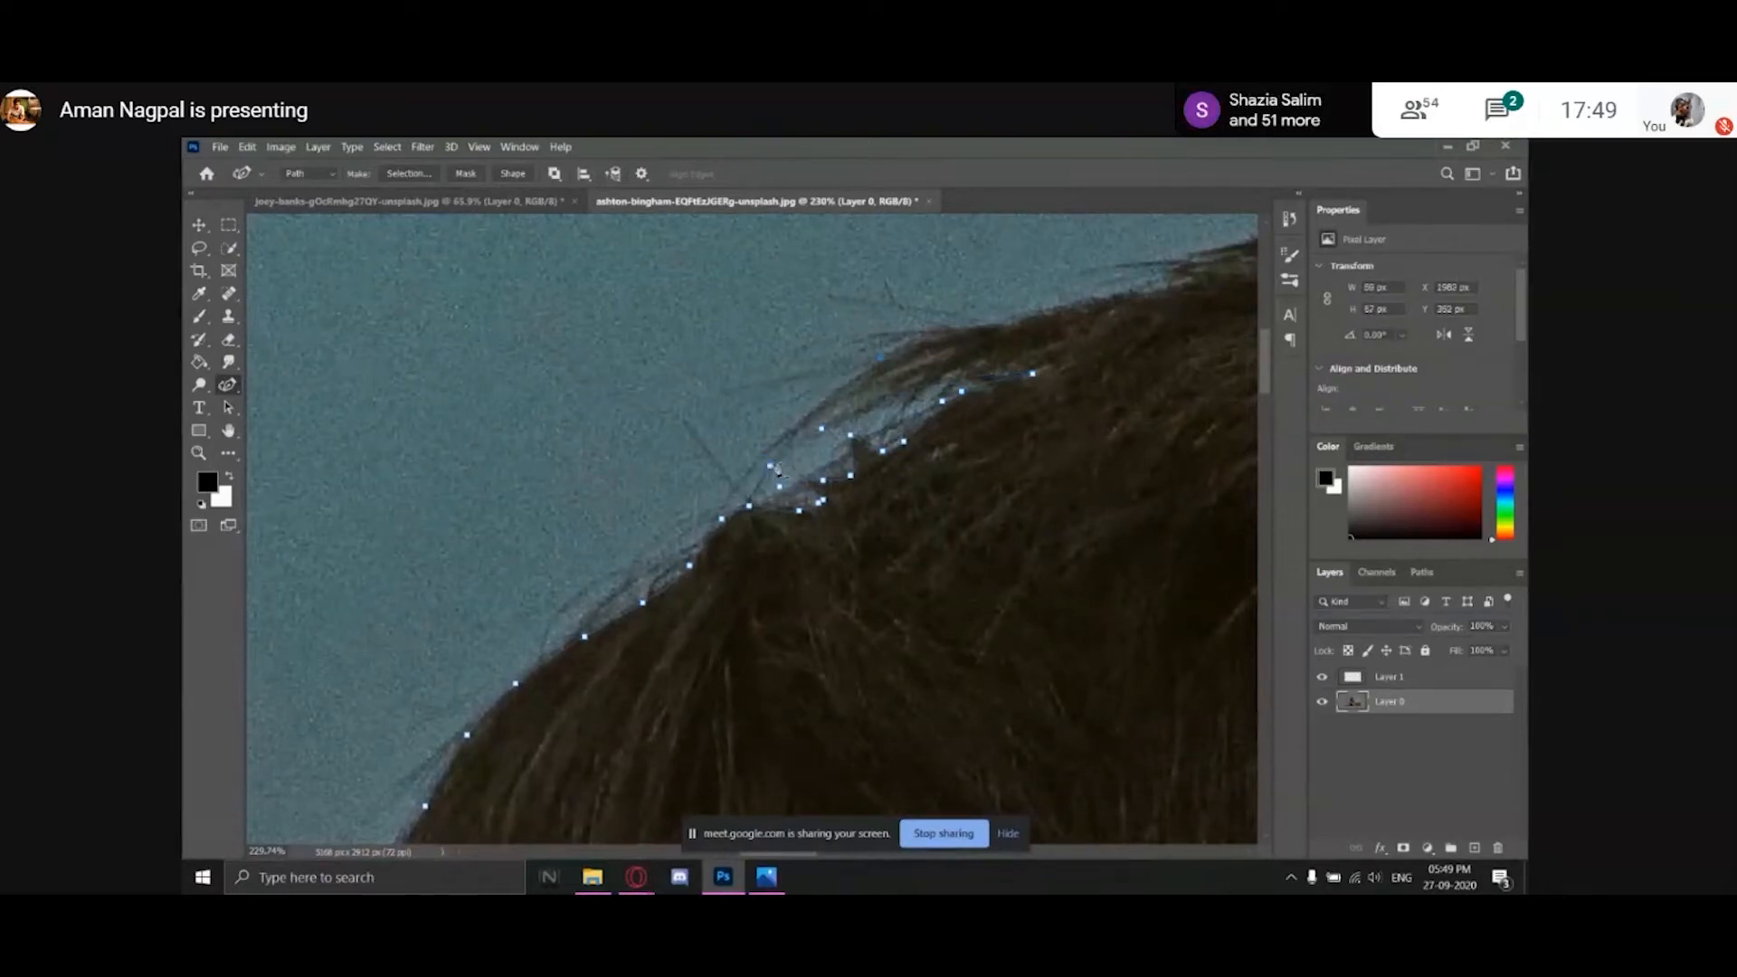
drag(775, 469, 772, 460)
Trace the outer edge of the loose strands onto the top of the head, and undo the last path adjustment.
click(942, 343)
click(1006, 332)
drag(1007, 332, 886, 343)
click(720, 405)
click(779, 373)
drag(778, 373, 774, 373)
key(ctrl+z)
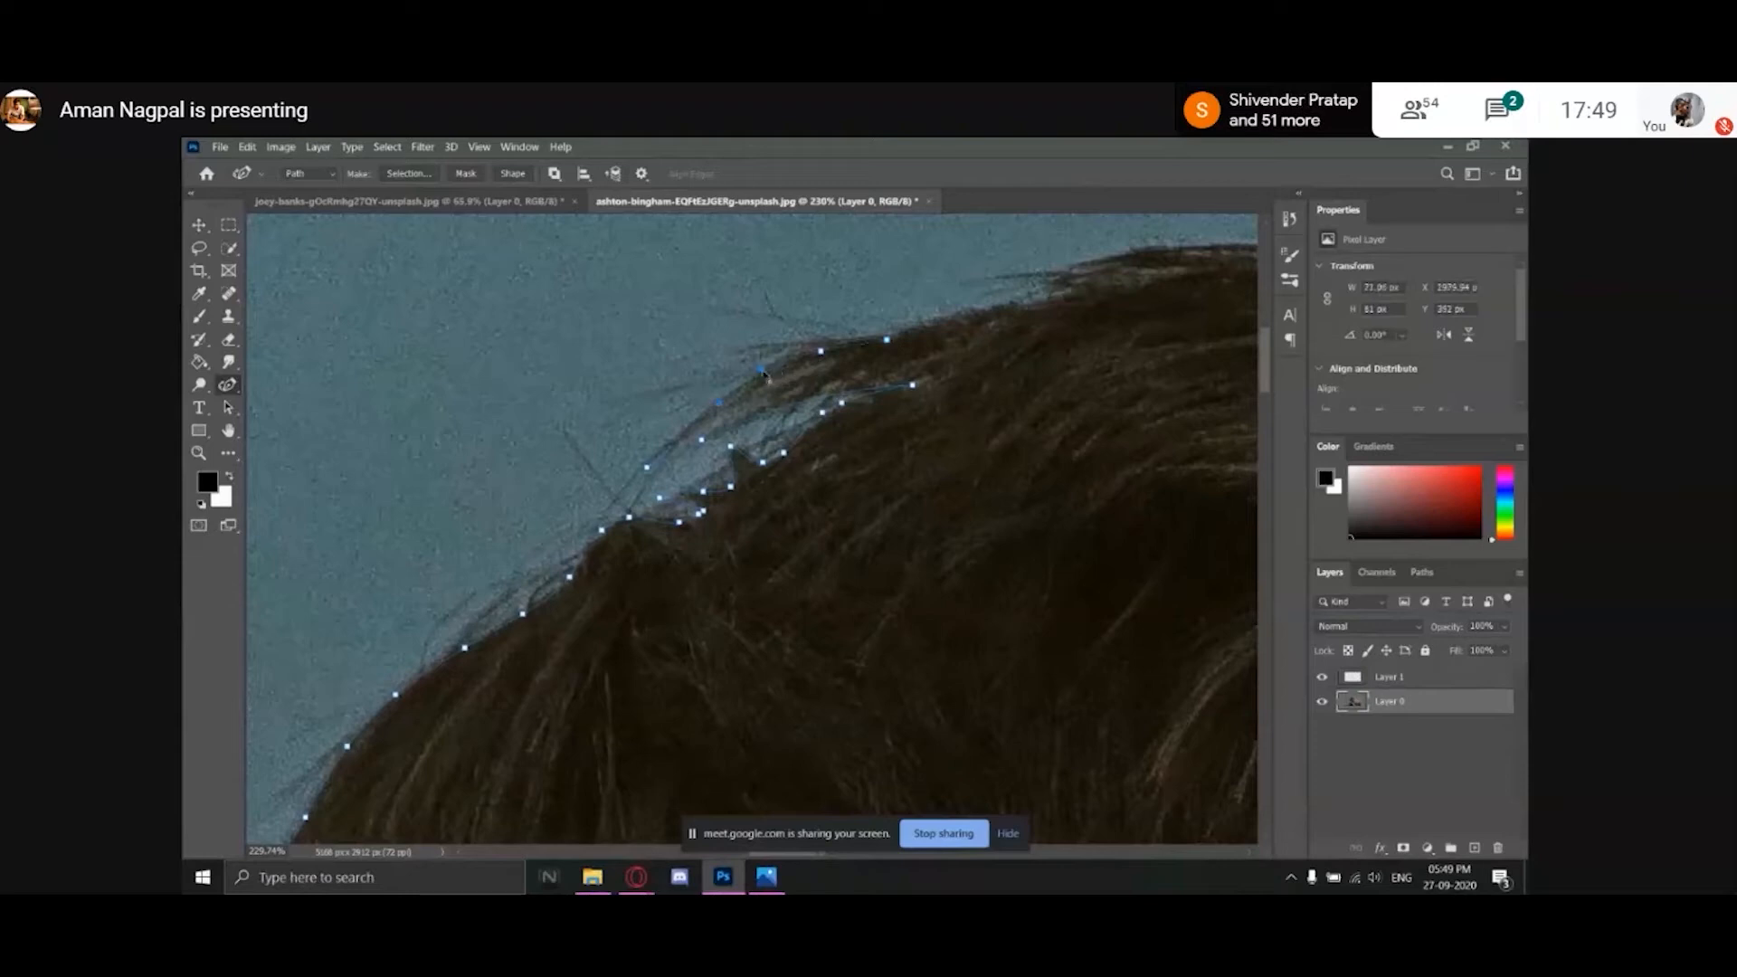
Extend the path forward along the top of the hair and remove a surplus anchor above the loose strands.
drag(1027, 303, 842, 416)
click(842, 417)
click(897, 405)
click(731, 442)
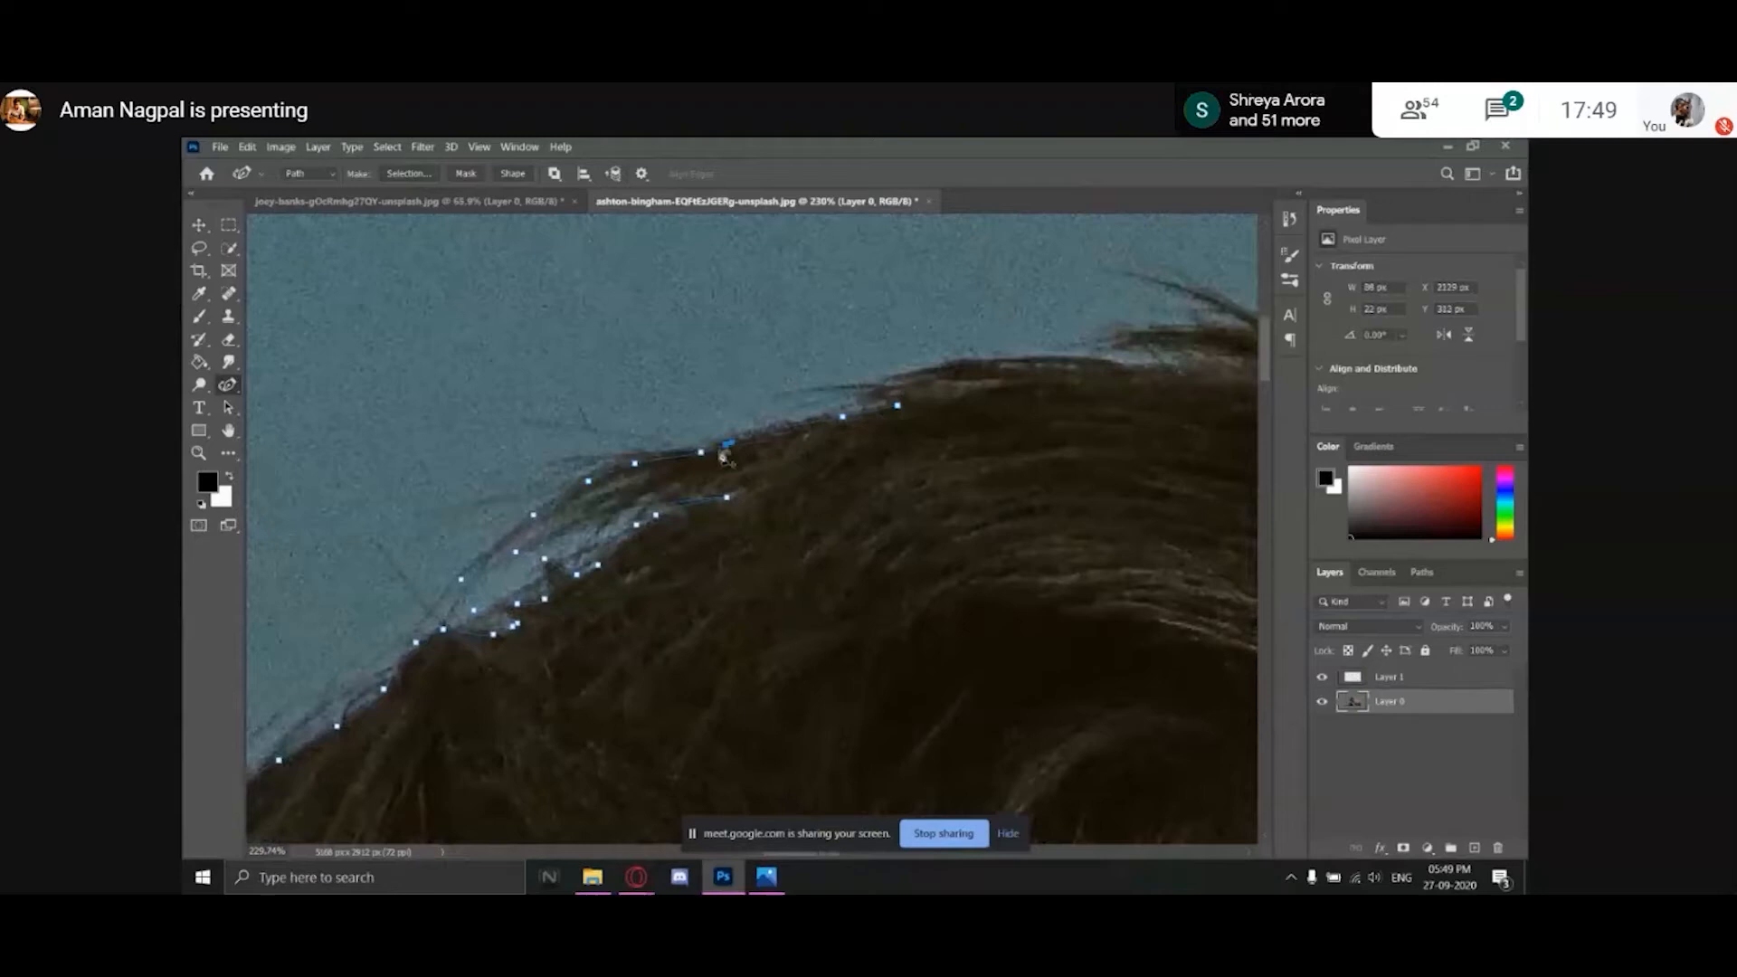
click(702, 447)
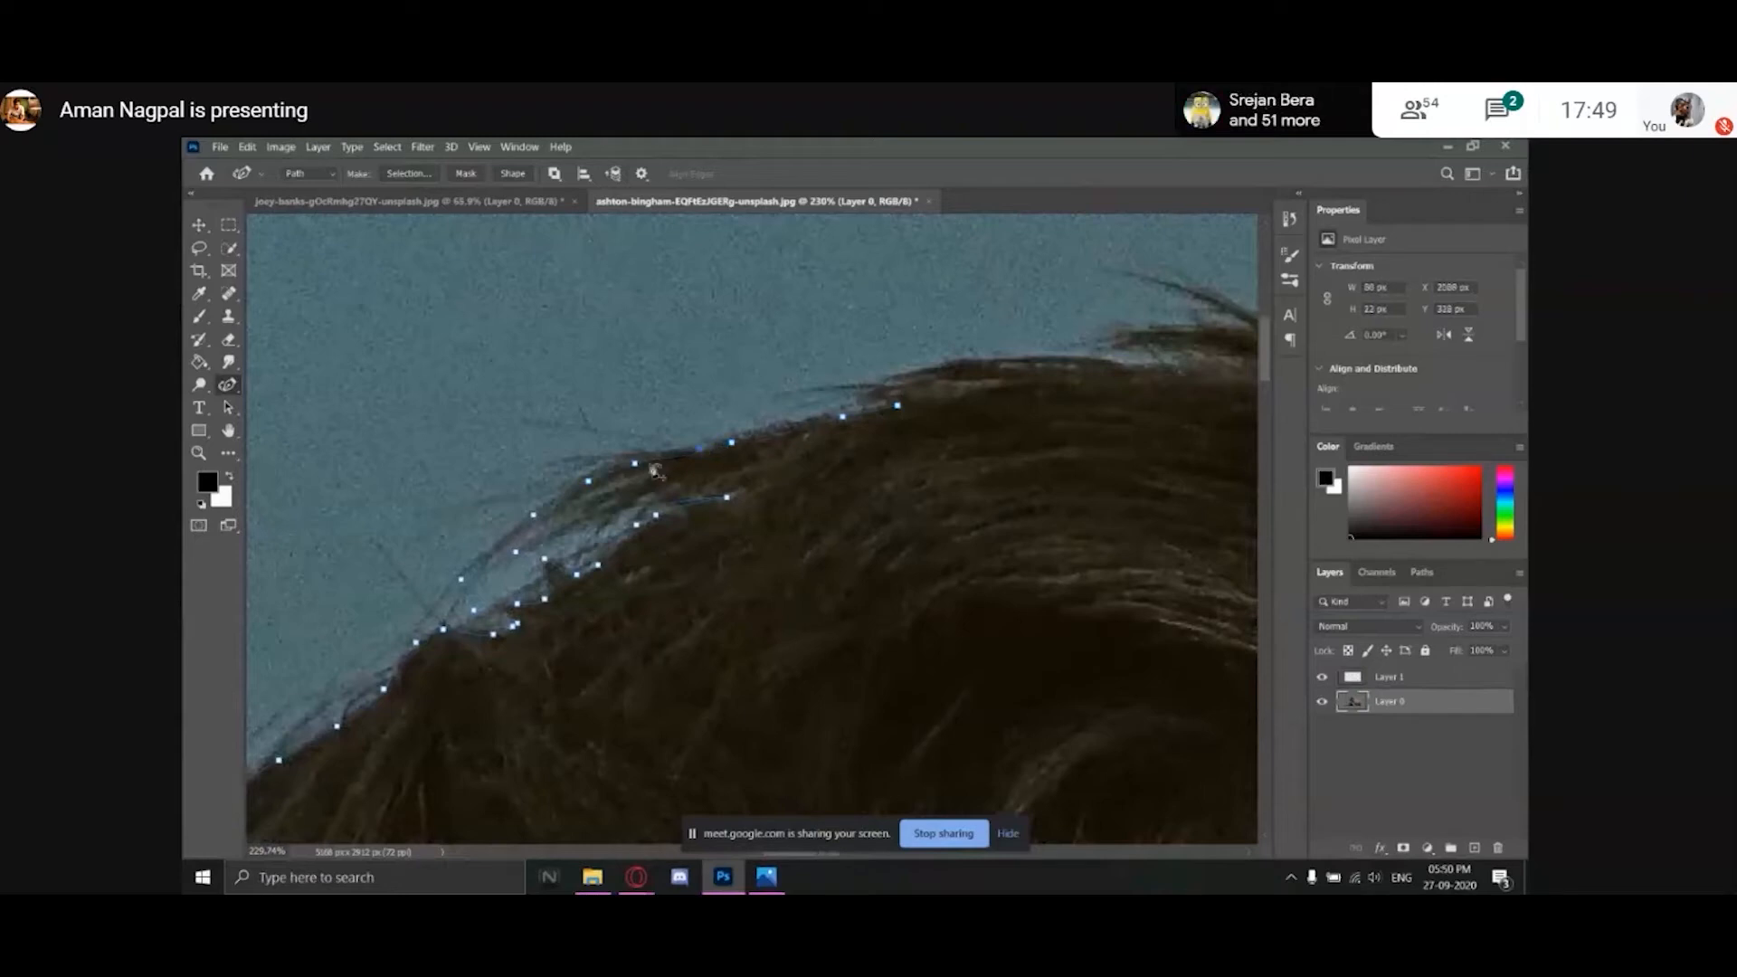
Extend the path along the top of the hair past the loose strands and adjust the anchors around the thin wisp.
click(823, 400)
click(895, 381)
drag(869, 395, 698, 444)
click(890, 408)
click(800, 412)
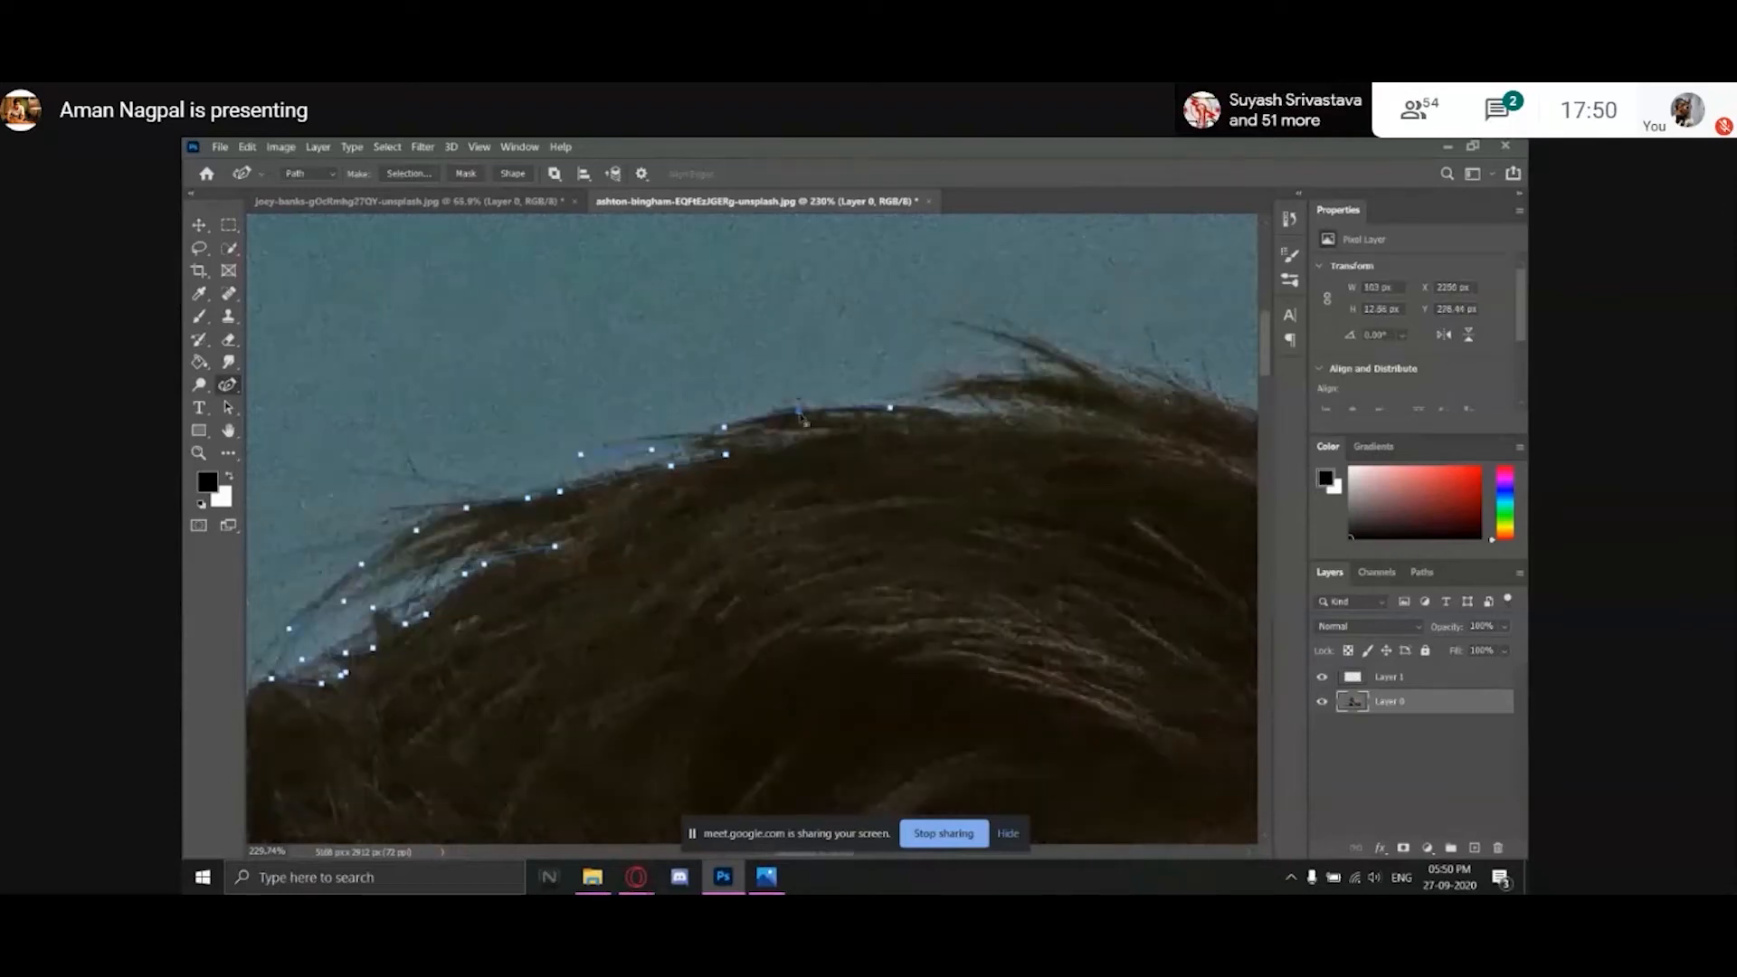
click(670, 441)
click(658, 442)
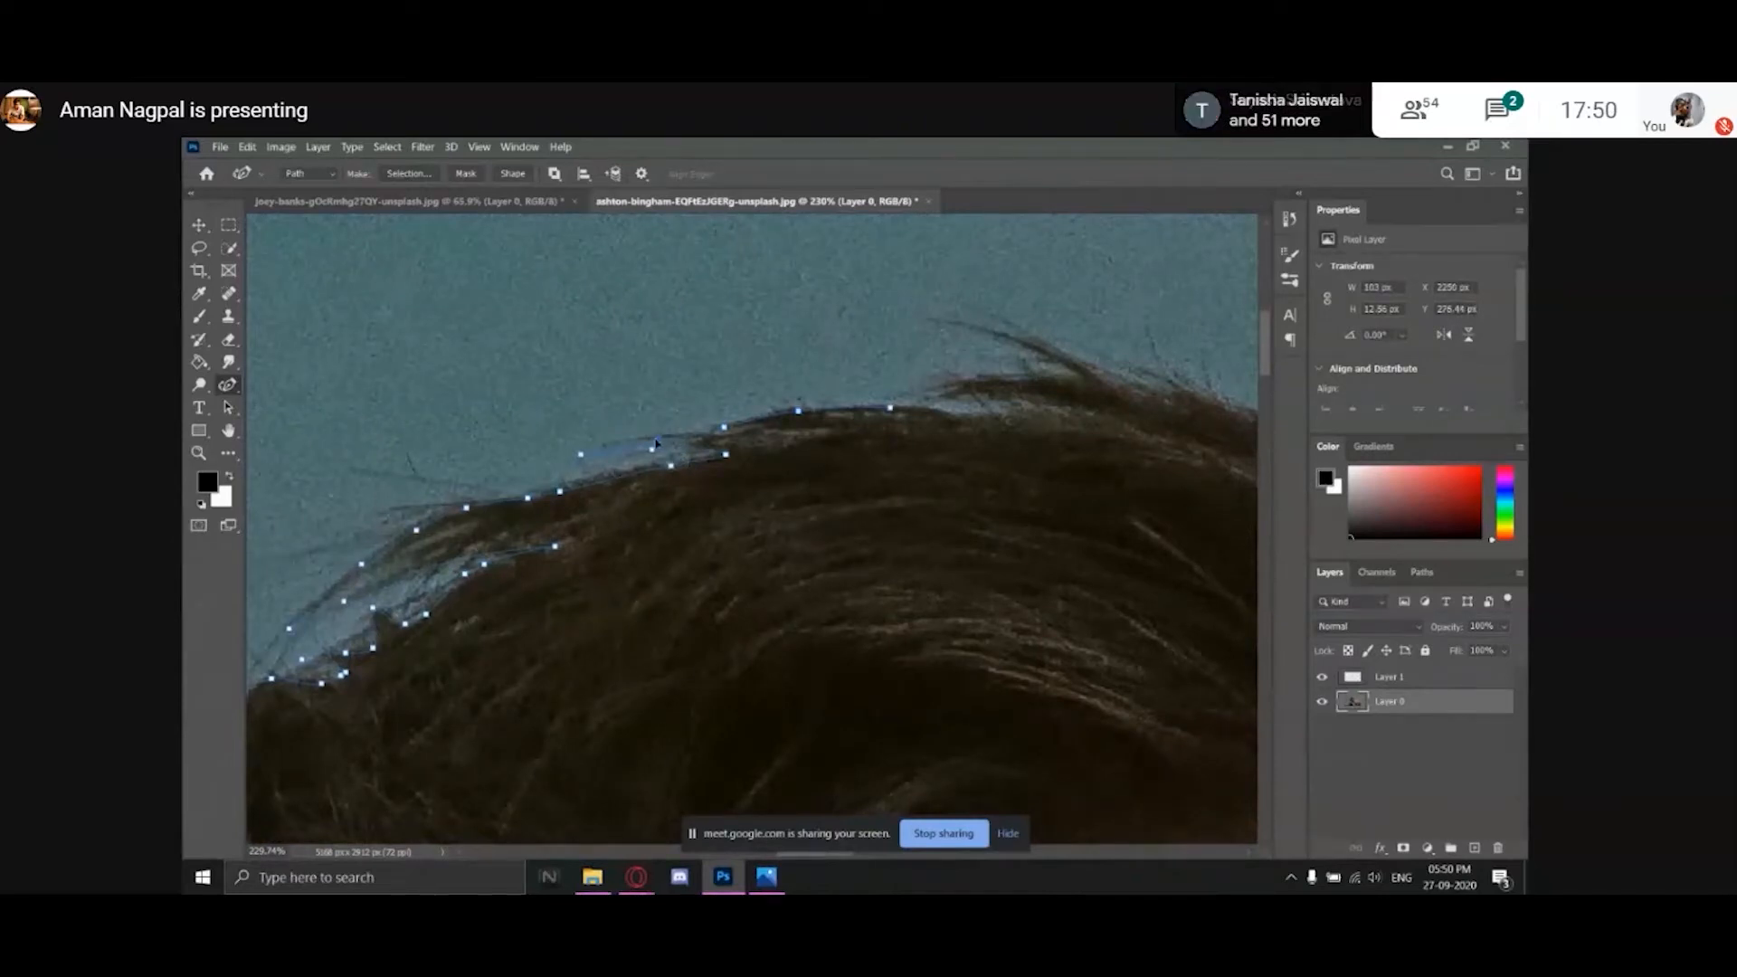
Run the path into the narrow gap beneath the raised tuft on top of the head.
click(1005, 419)
click(1096, 420)
drag(997, 422, 837, 452)
click(794, 435)
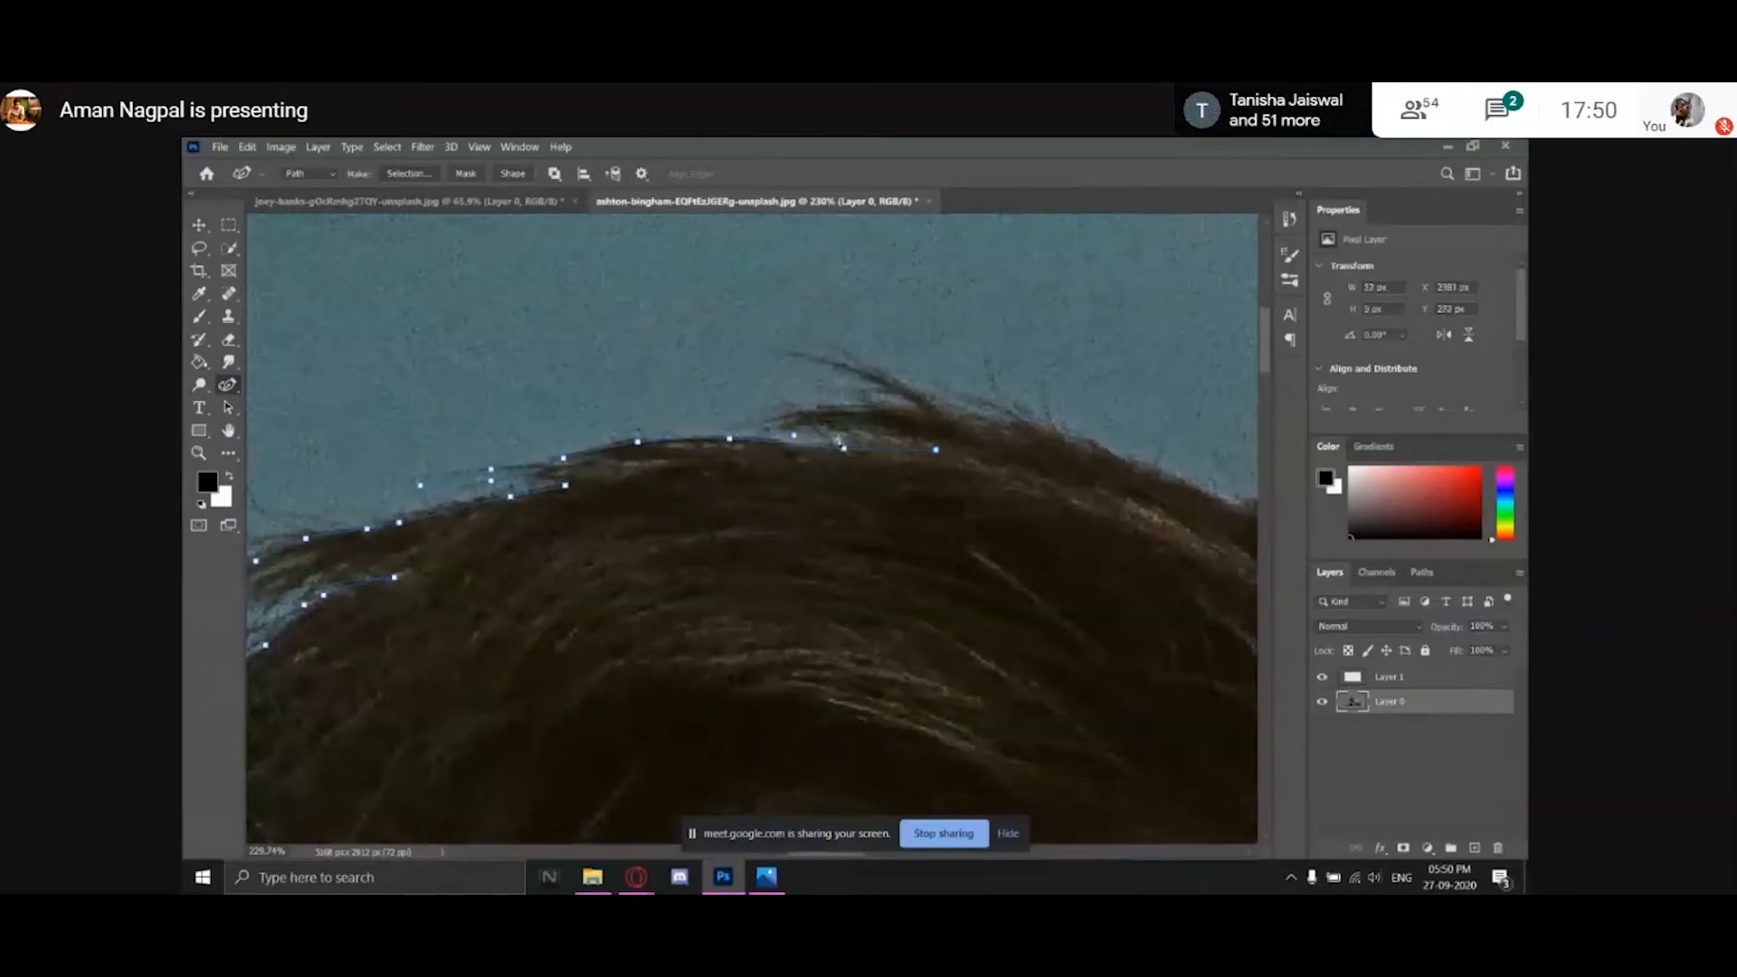
click(848, 447)
Trace the outer edge of the raised tuft, including its long stray tip, back to the main hairline.
click(811, 415)
click(890, 409)
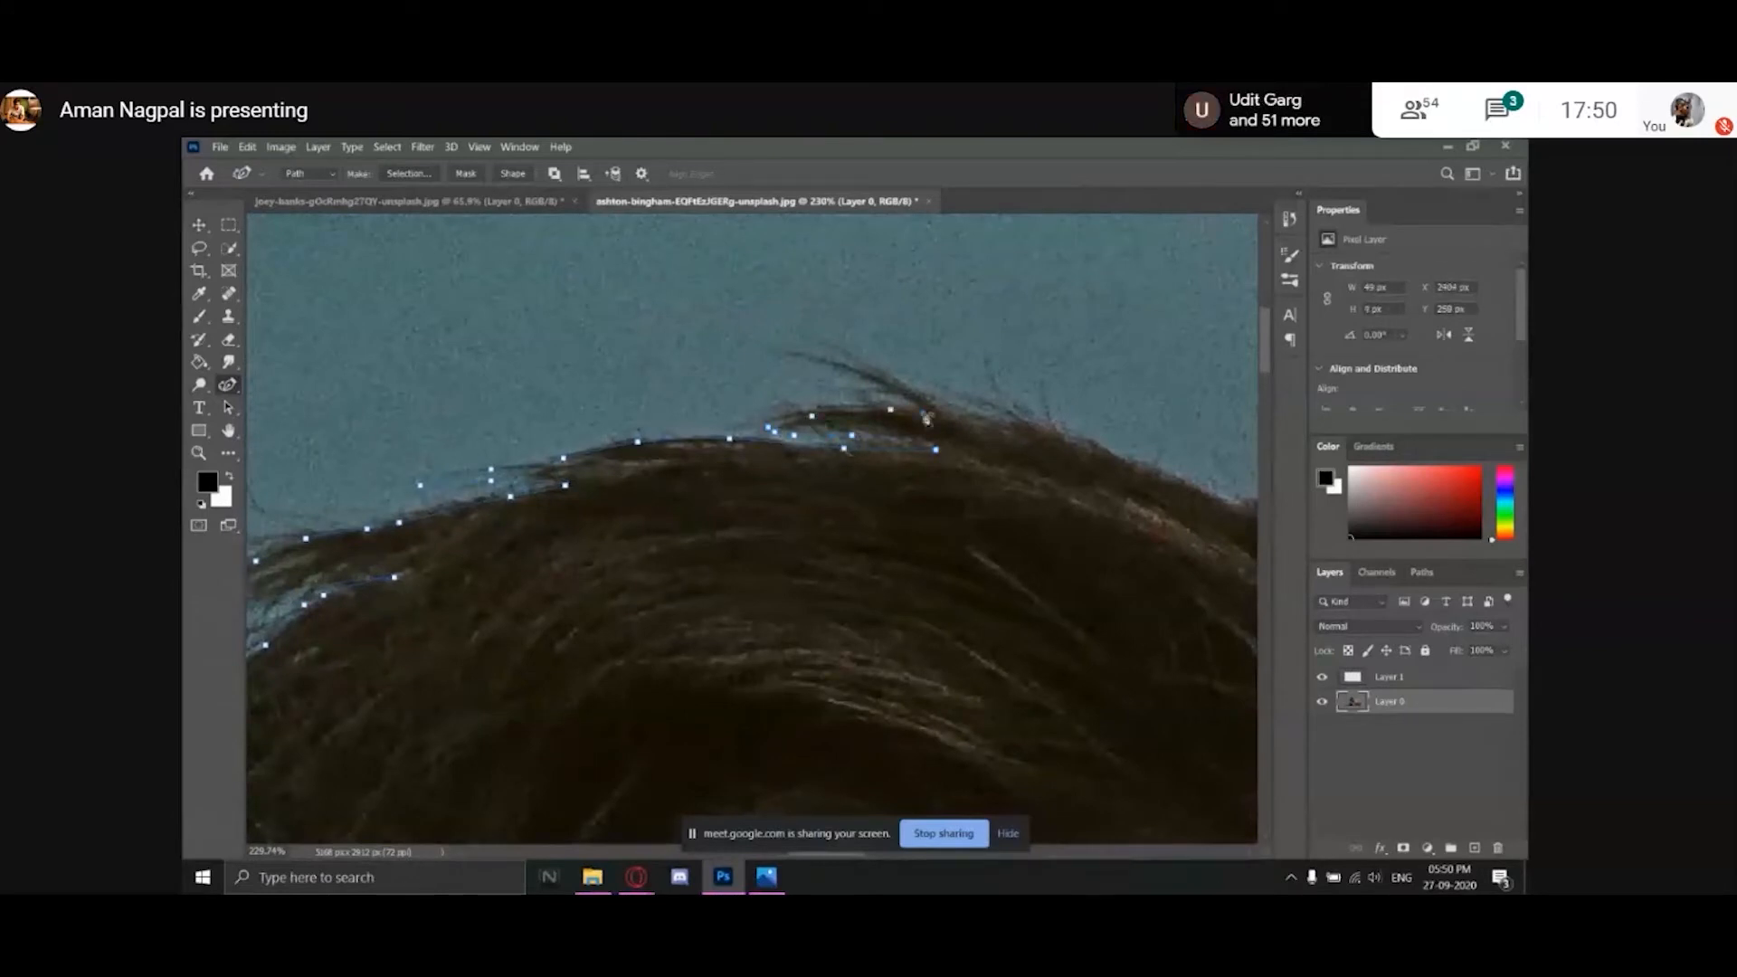
click(803, 366)
click(913, 392)
click(944, 409)
Continue the path down the hair slope in front of the raised tuft.
drag(1059, 452, 804, 411)
click(836, 407)
click(912, 434)
click(1005, 459)
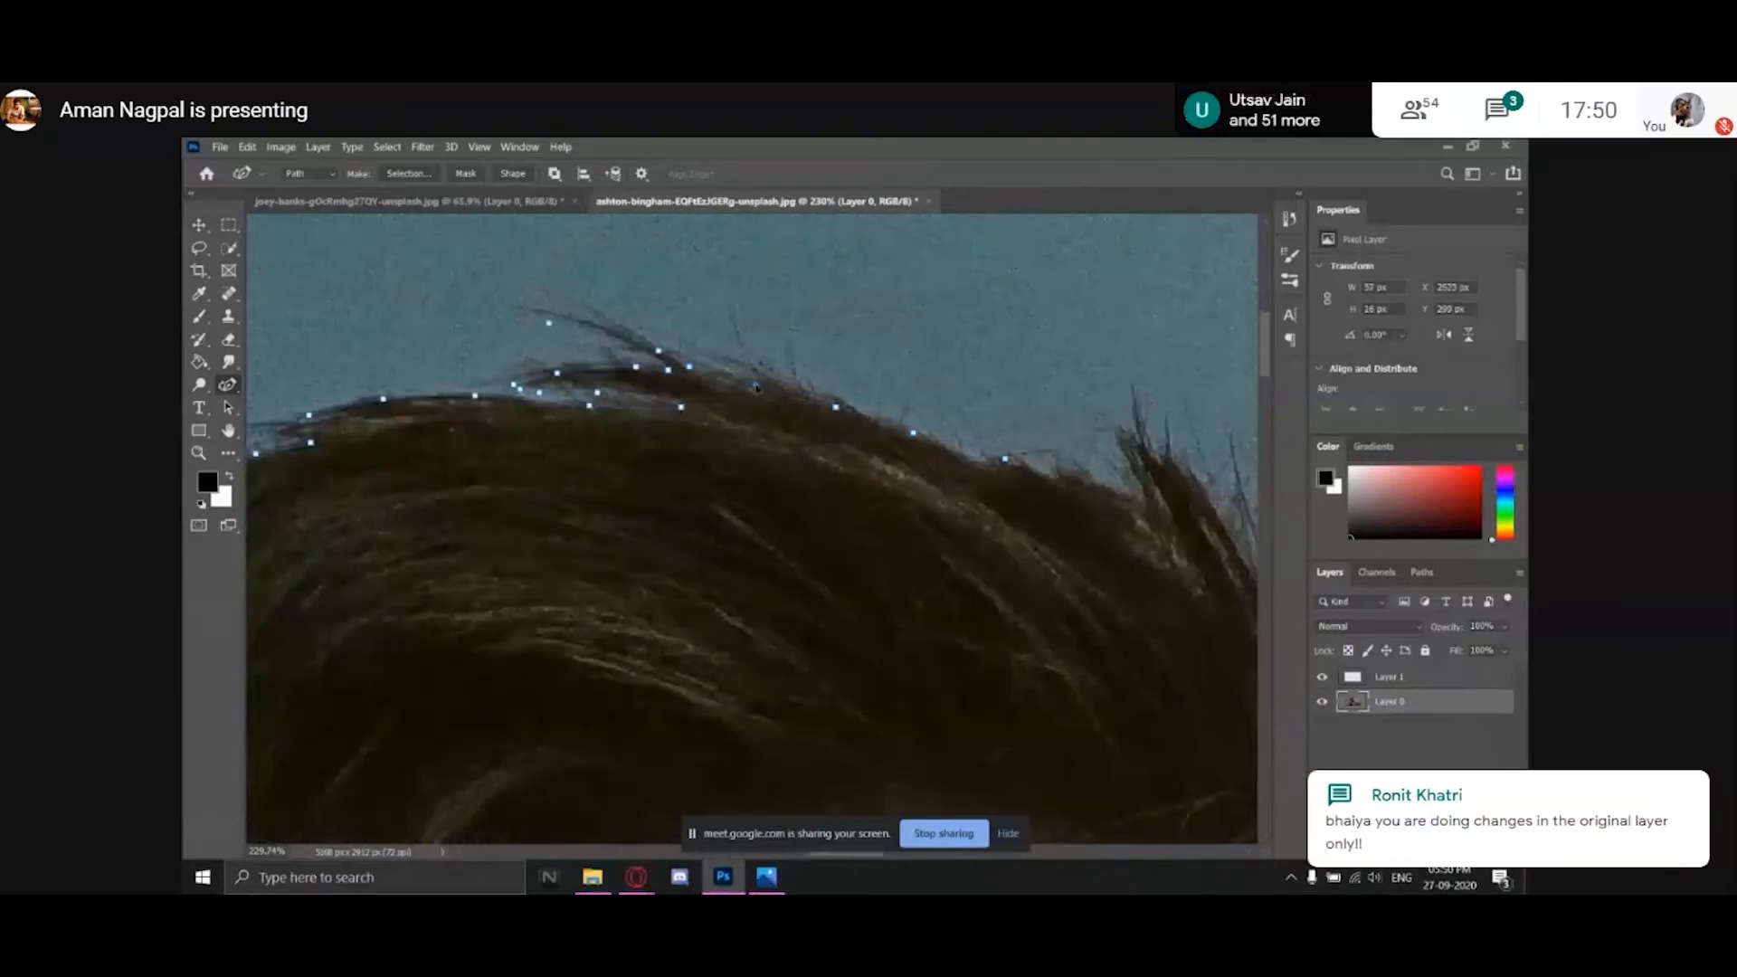
Rework the anchors around the dip in the hair and carry the path to the base of the spiky front tuft.
drag(1044, 467, 901, 446)
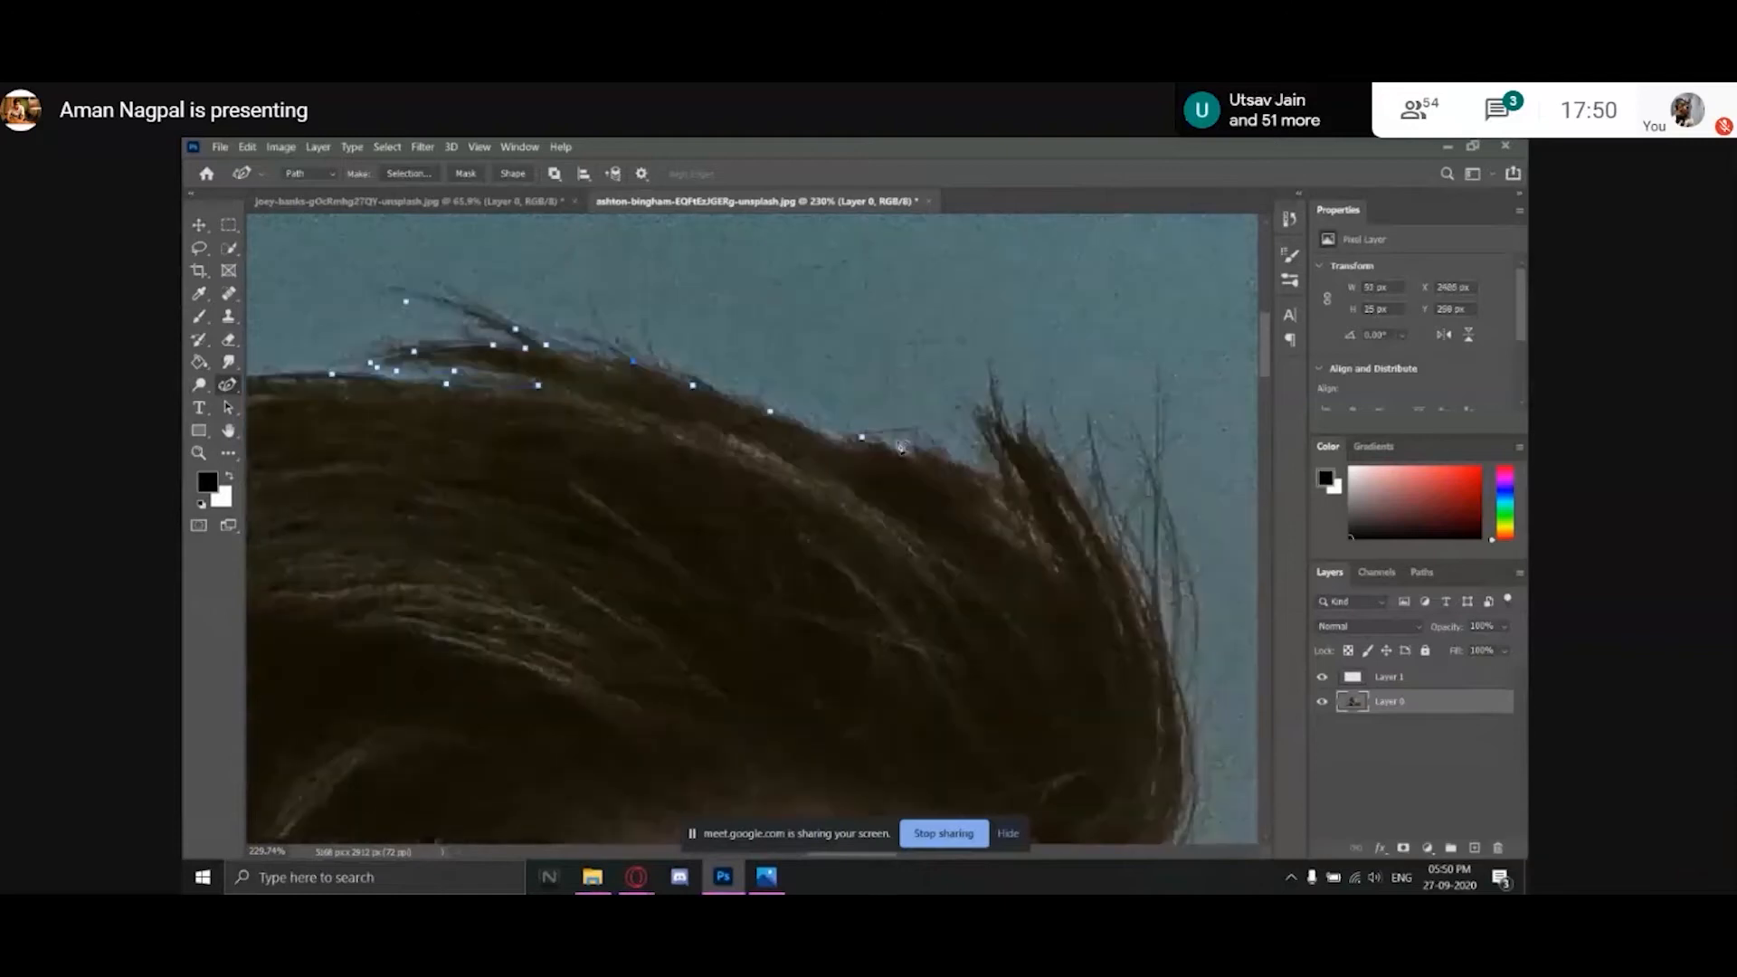
click(900, 441)
click(972, 459)
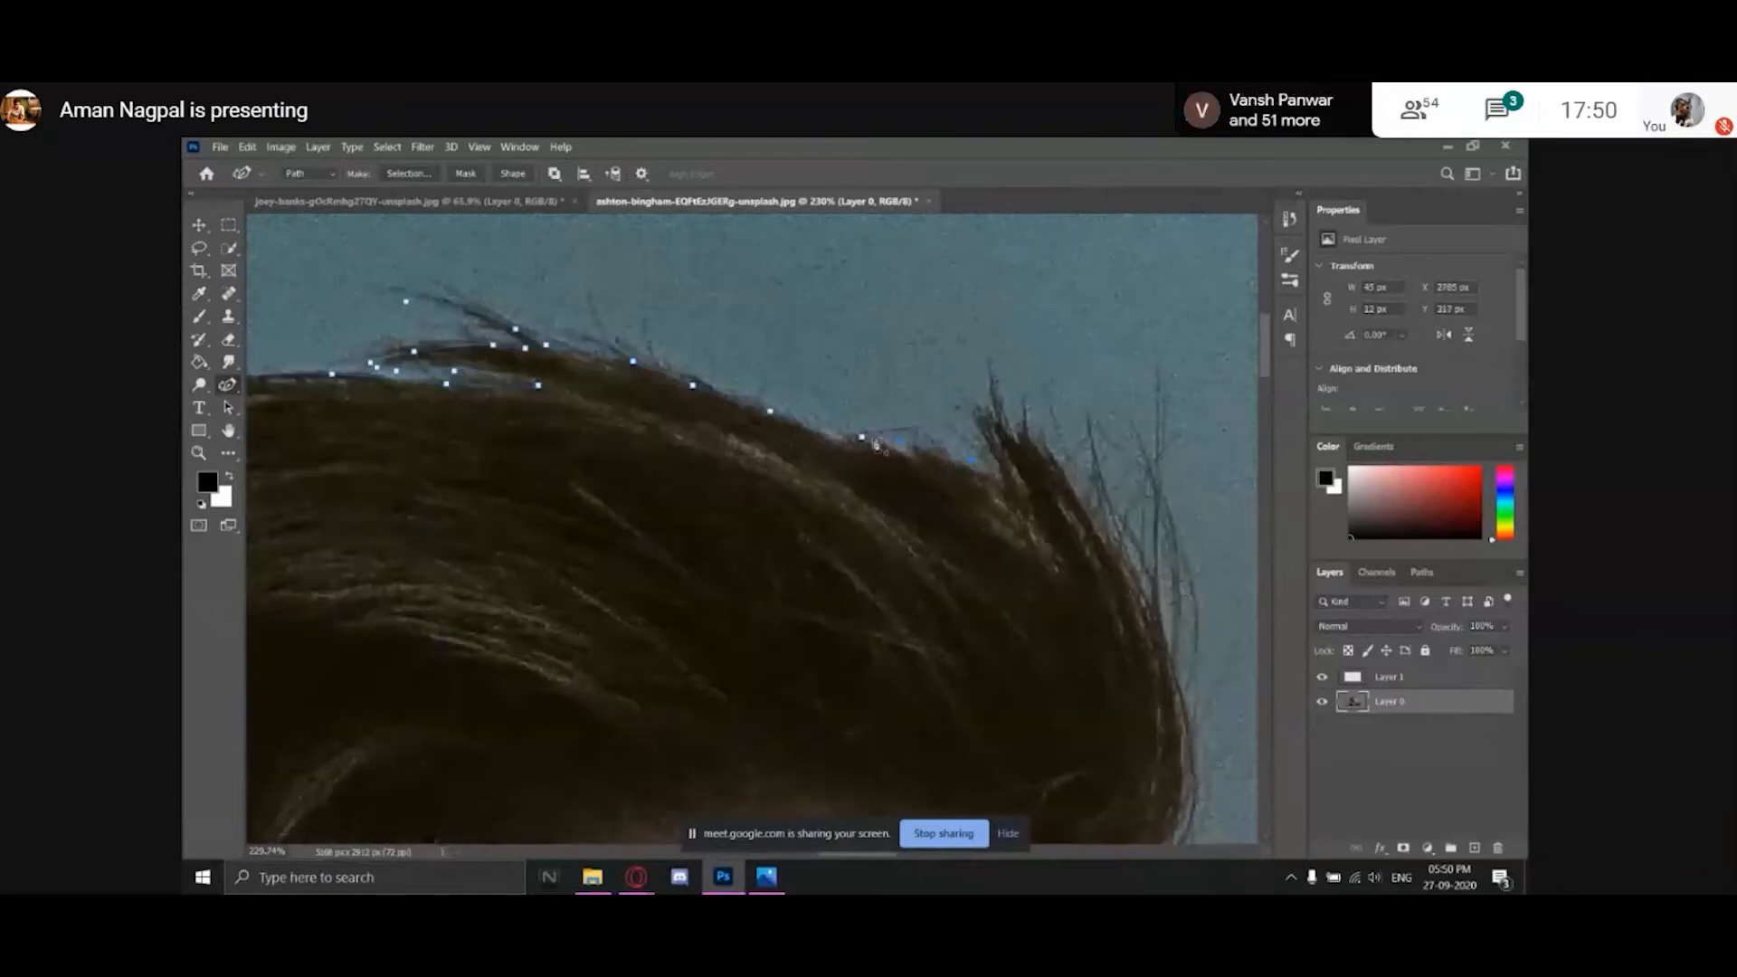
click(862, 438)
click(861, 434)
drag(899, 441, 903, 454)
click(907, 457)
click(971, 471)
click(990, 476)
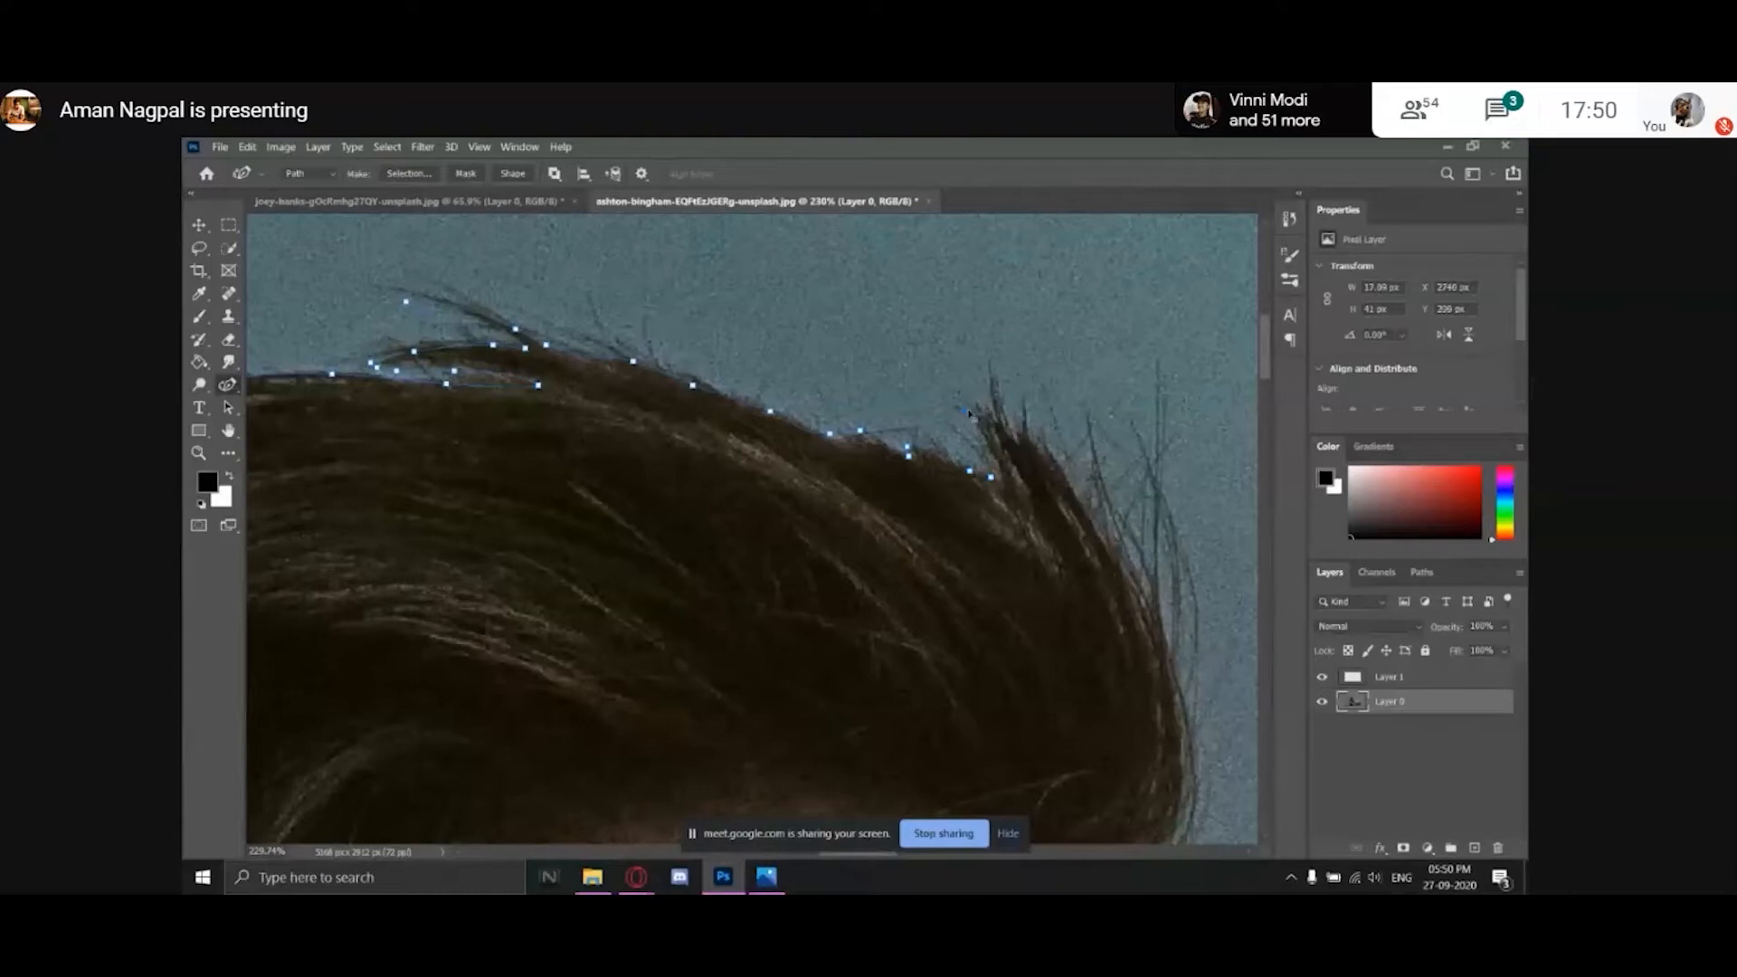
Trace the spiky tips of the front tuft and start down its outer side.
click(990, 418)
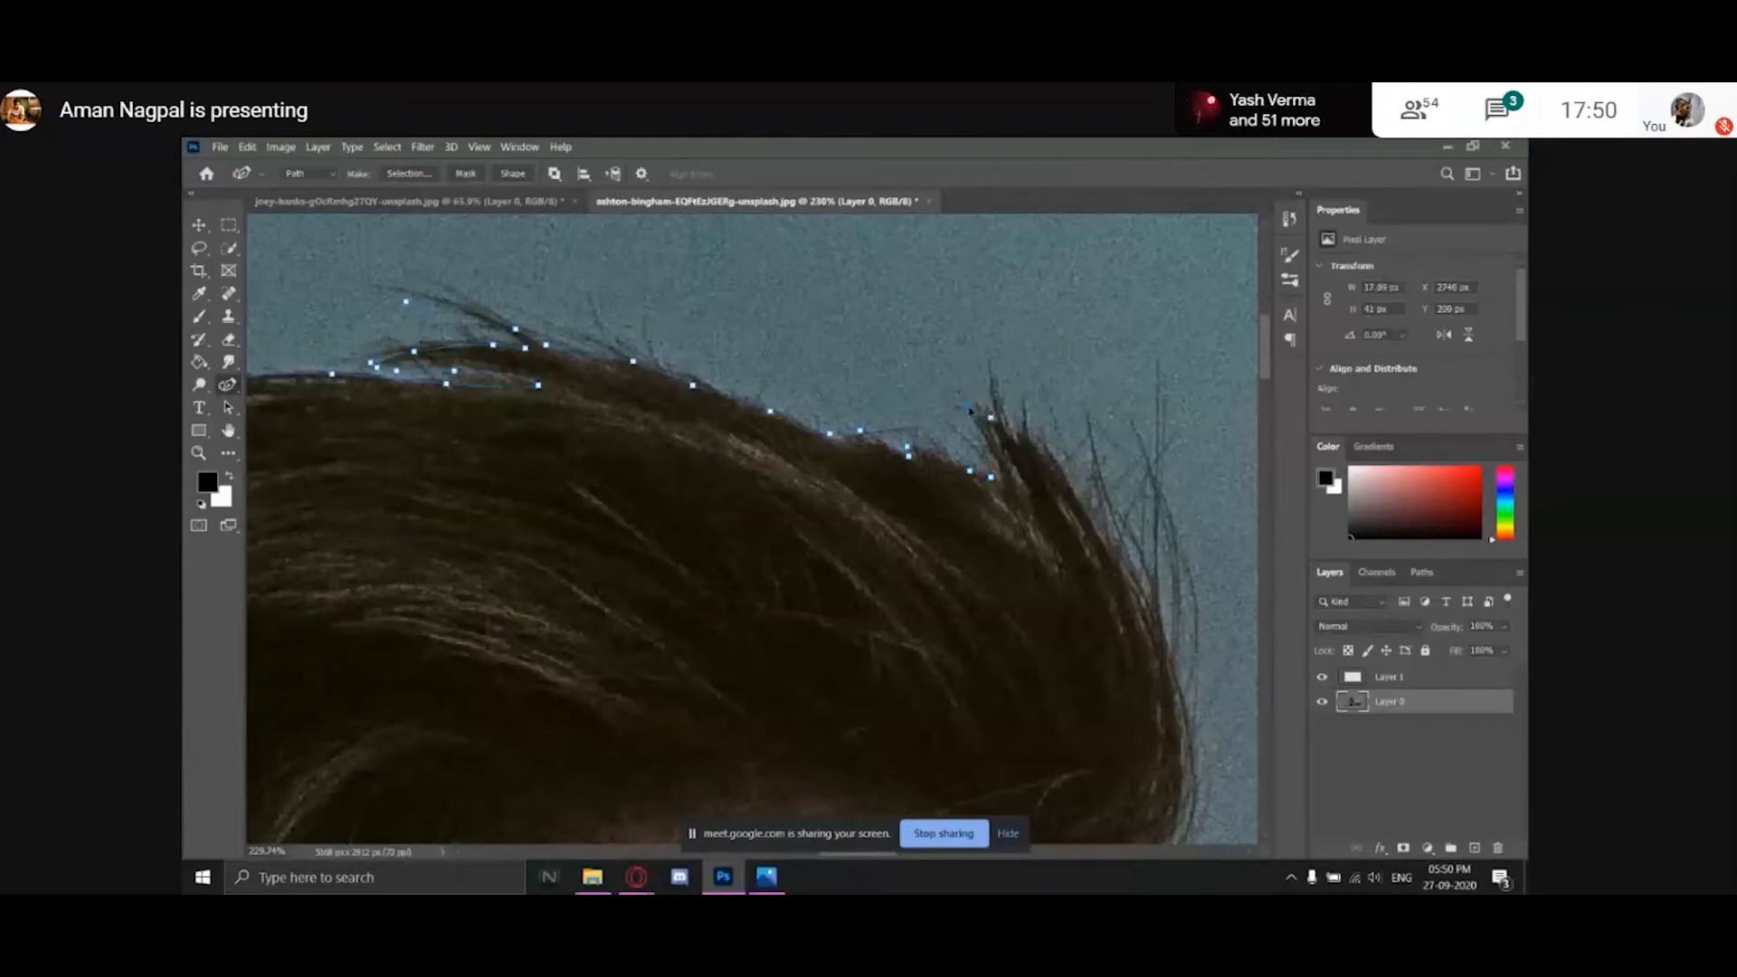
click(986, 364)
click(987, 401)
click(1011, 423)
click(1034, 439)
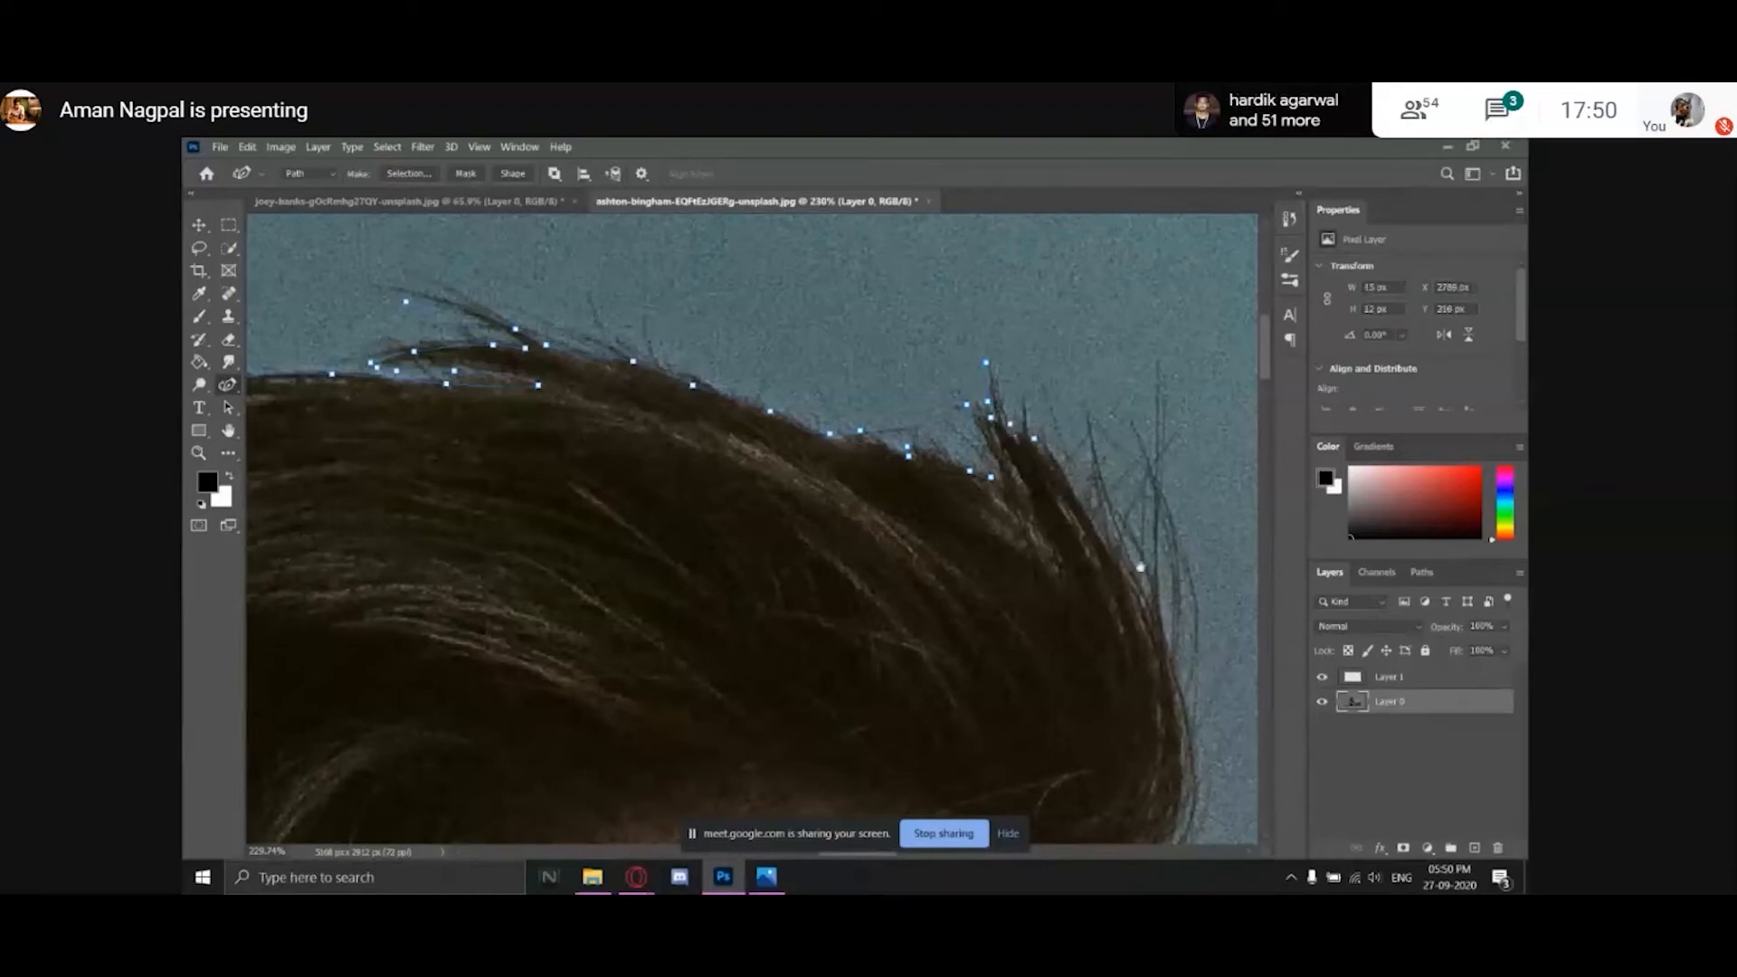
click(1059, 458)
Follow the front of the hair down and around to where it meets the forehead.
drag(1139, 568, 1076, 526)
click(1081, 549)
click(1126, 703)
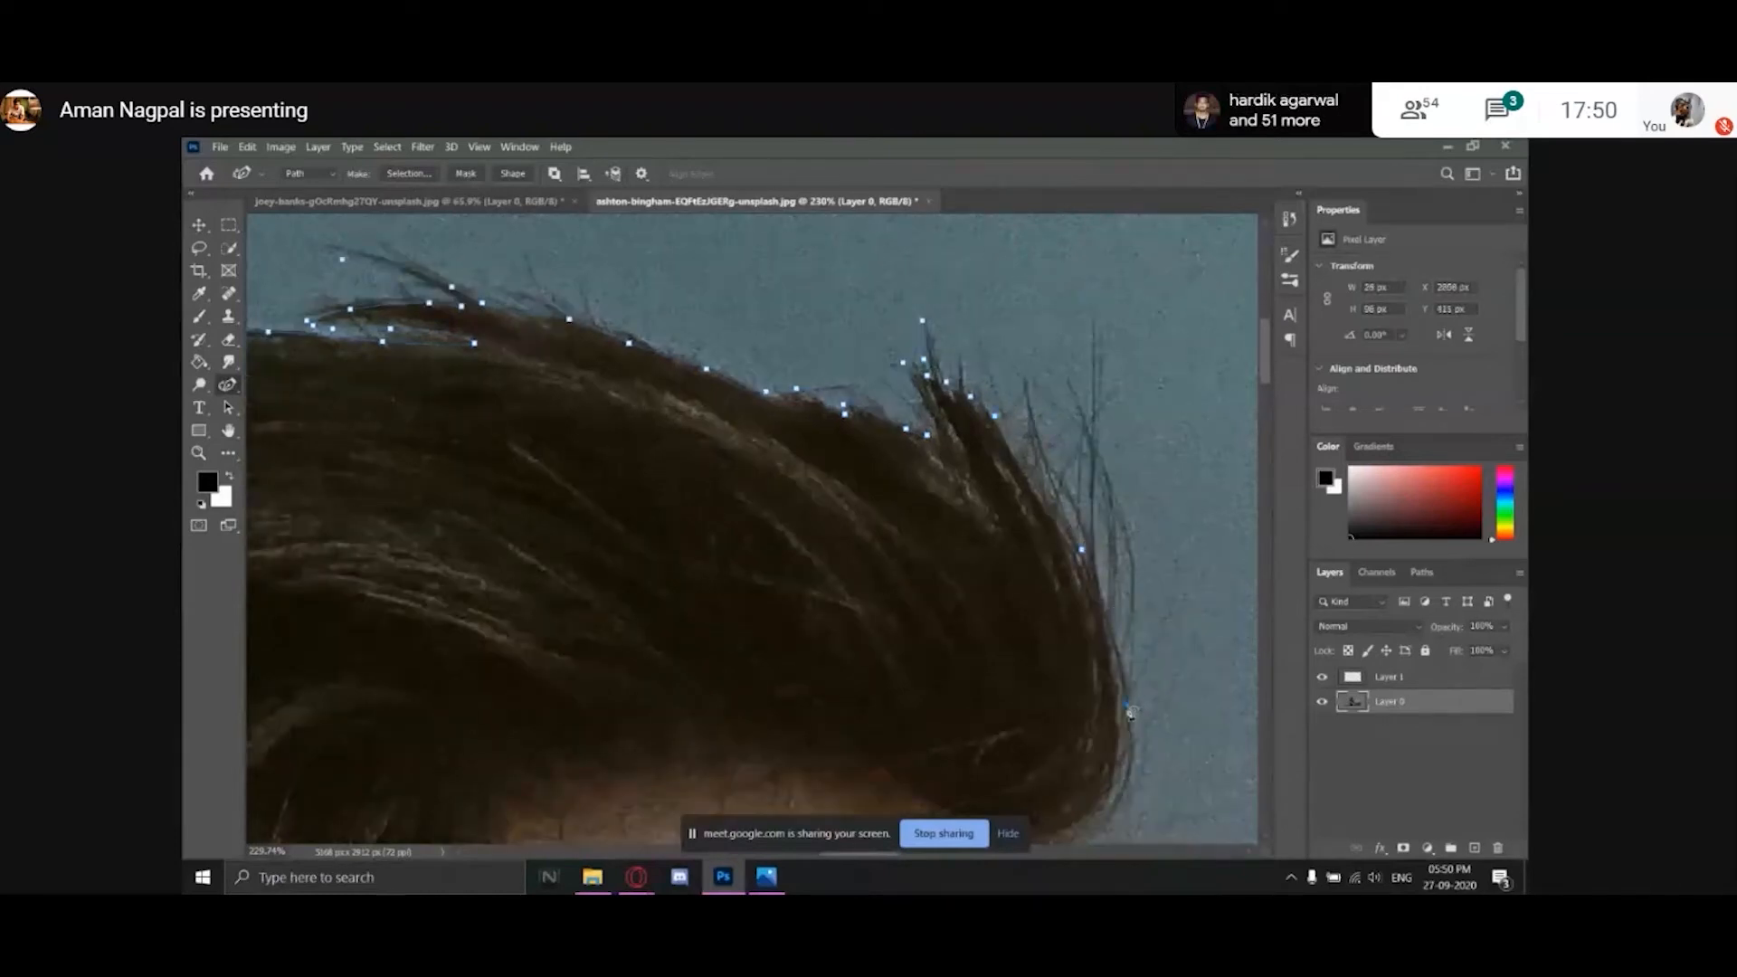
drag(1124, 806, 1080, 607)
click(1067, 617)
click(979, 671)
Trace the forehead profile from the hairline down to the brow just above the glasses.
drag(991, 653, 919, 536)
click(1009, 696)
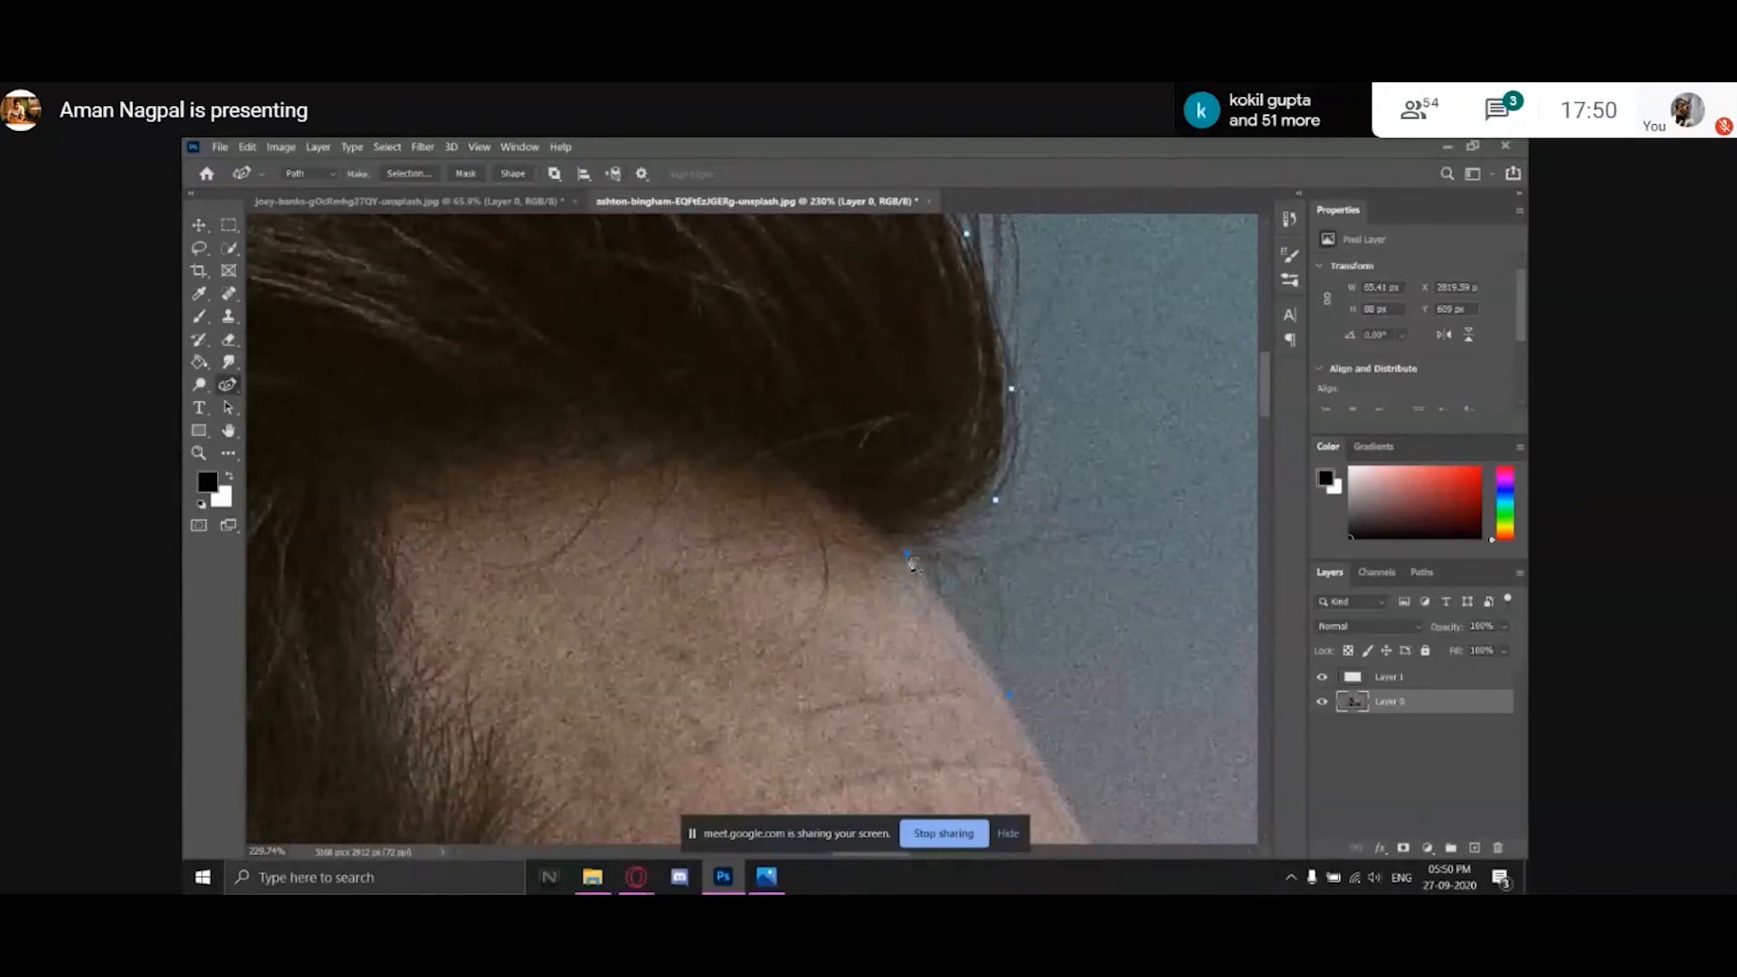
drag(1037, 590, 844, 368)
click(887, 604)
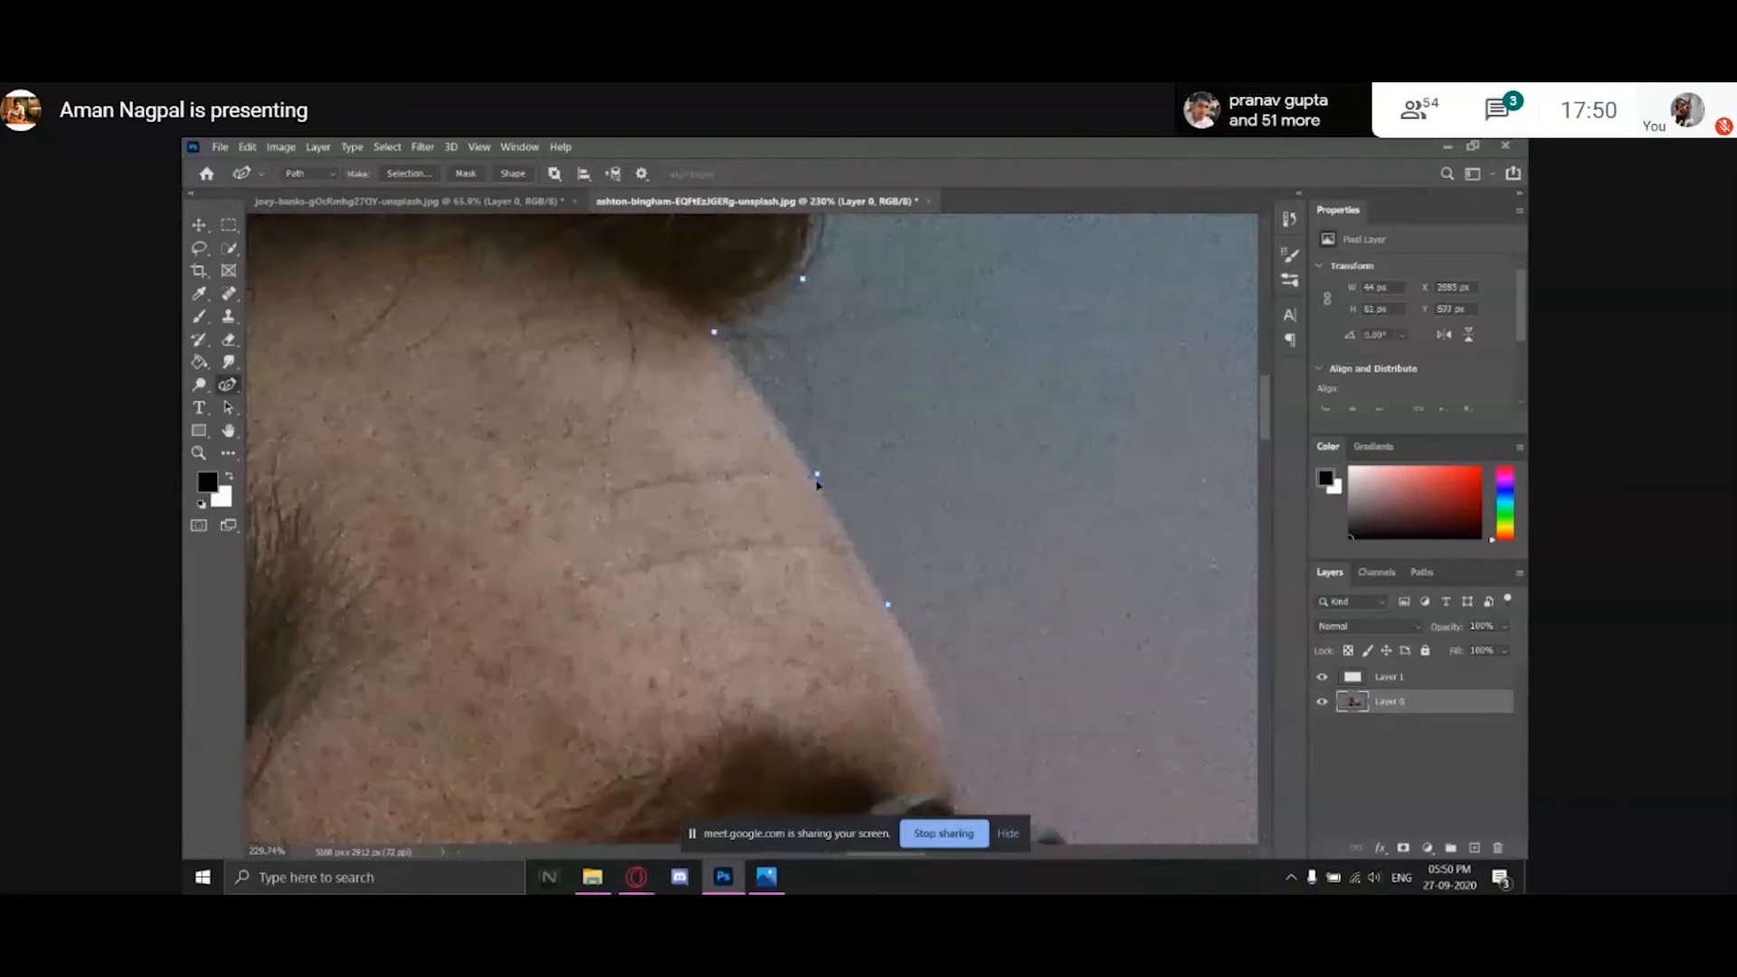
click(817, 476)
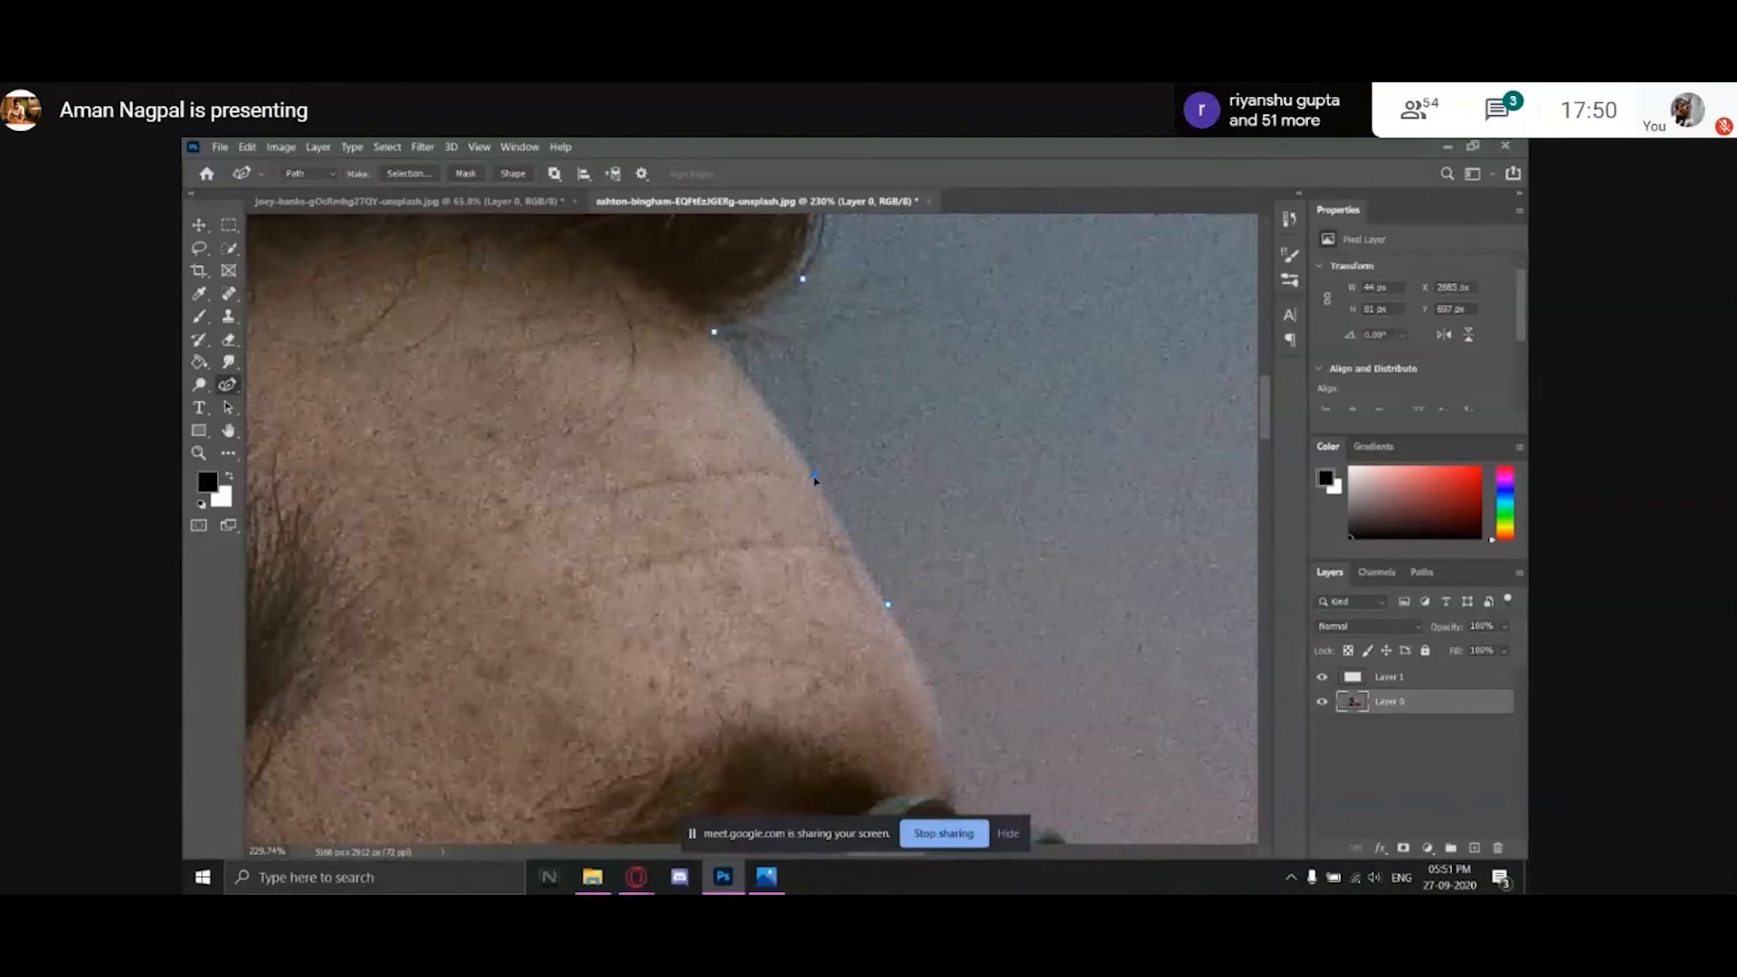
key(ctrl+space)
drag(914, 445, 880, 432)
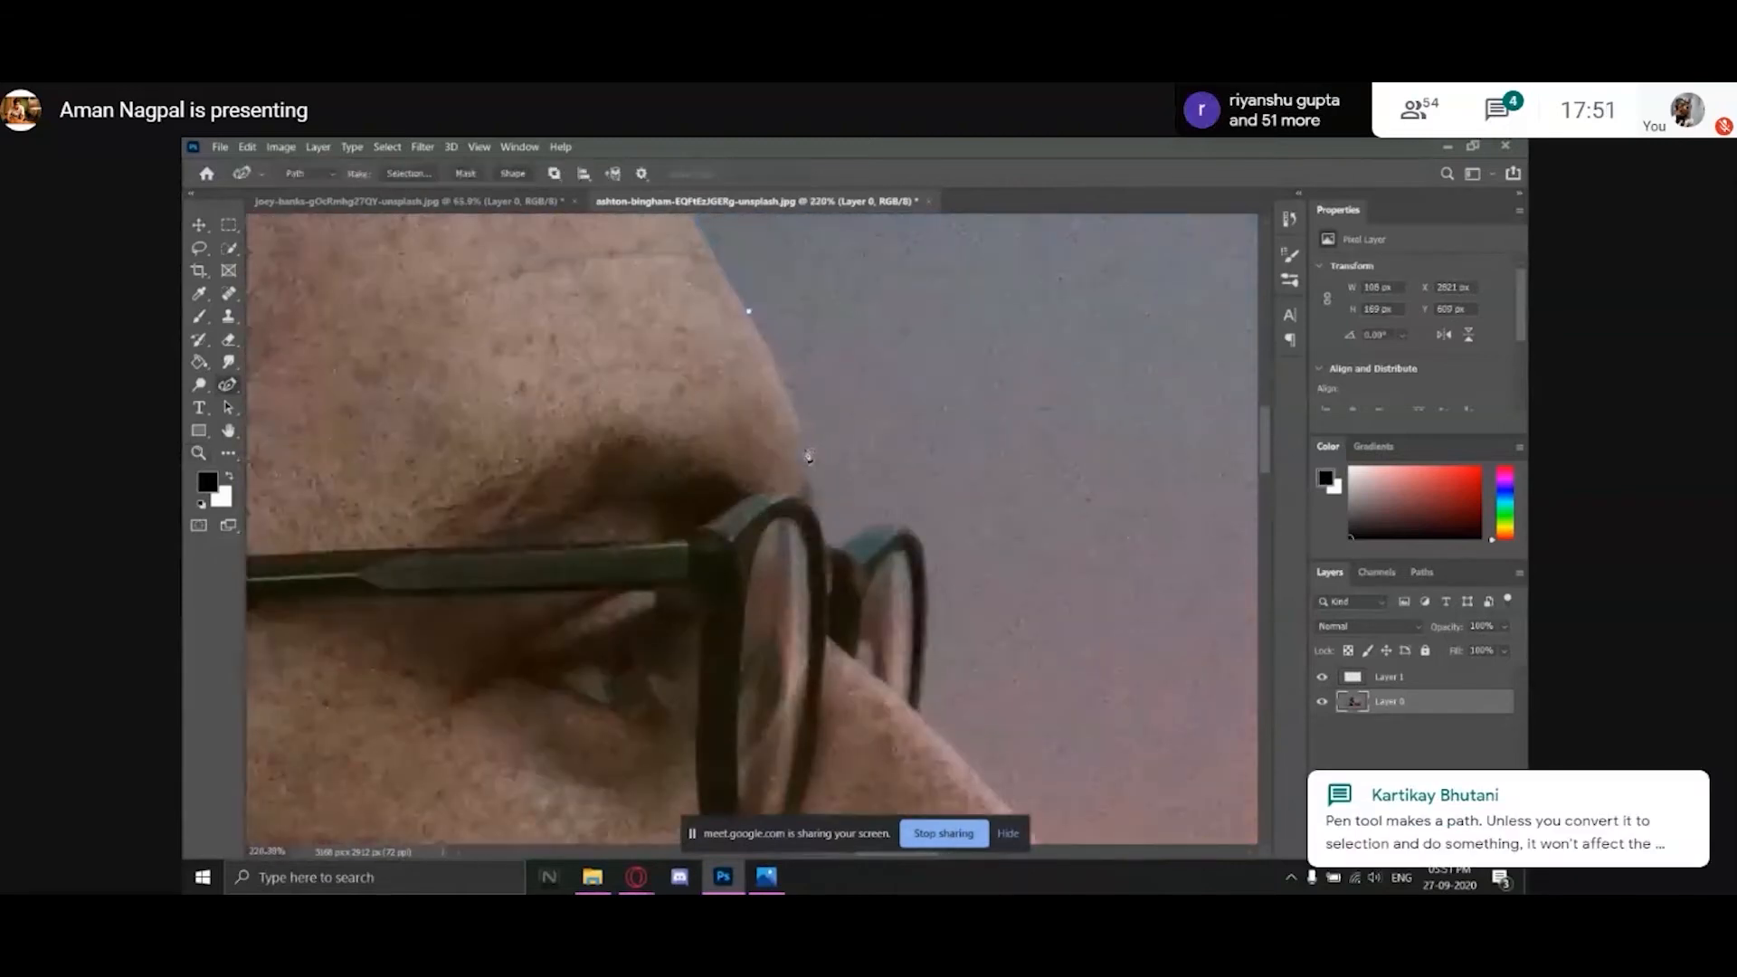
click(805, 448)
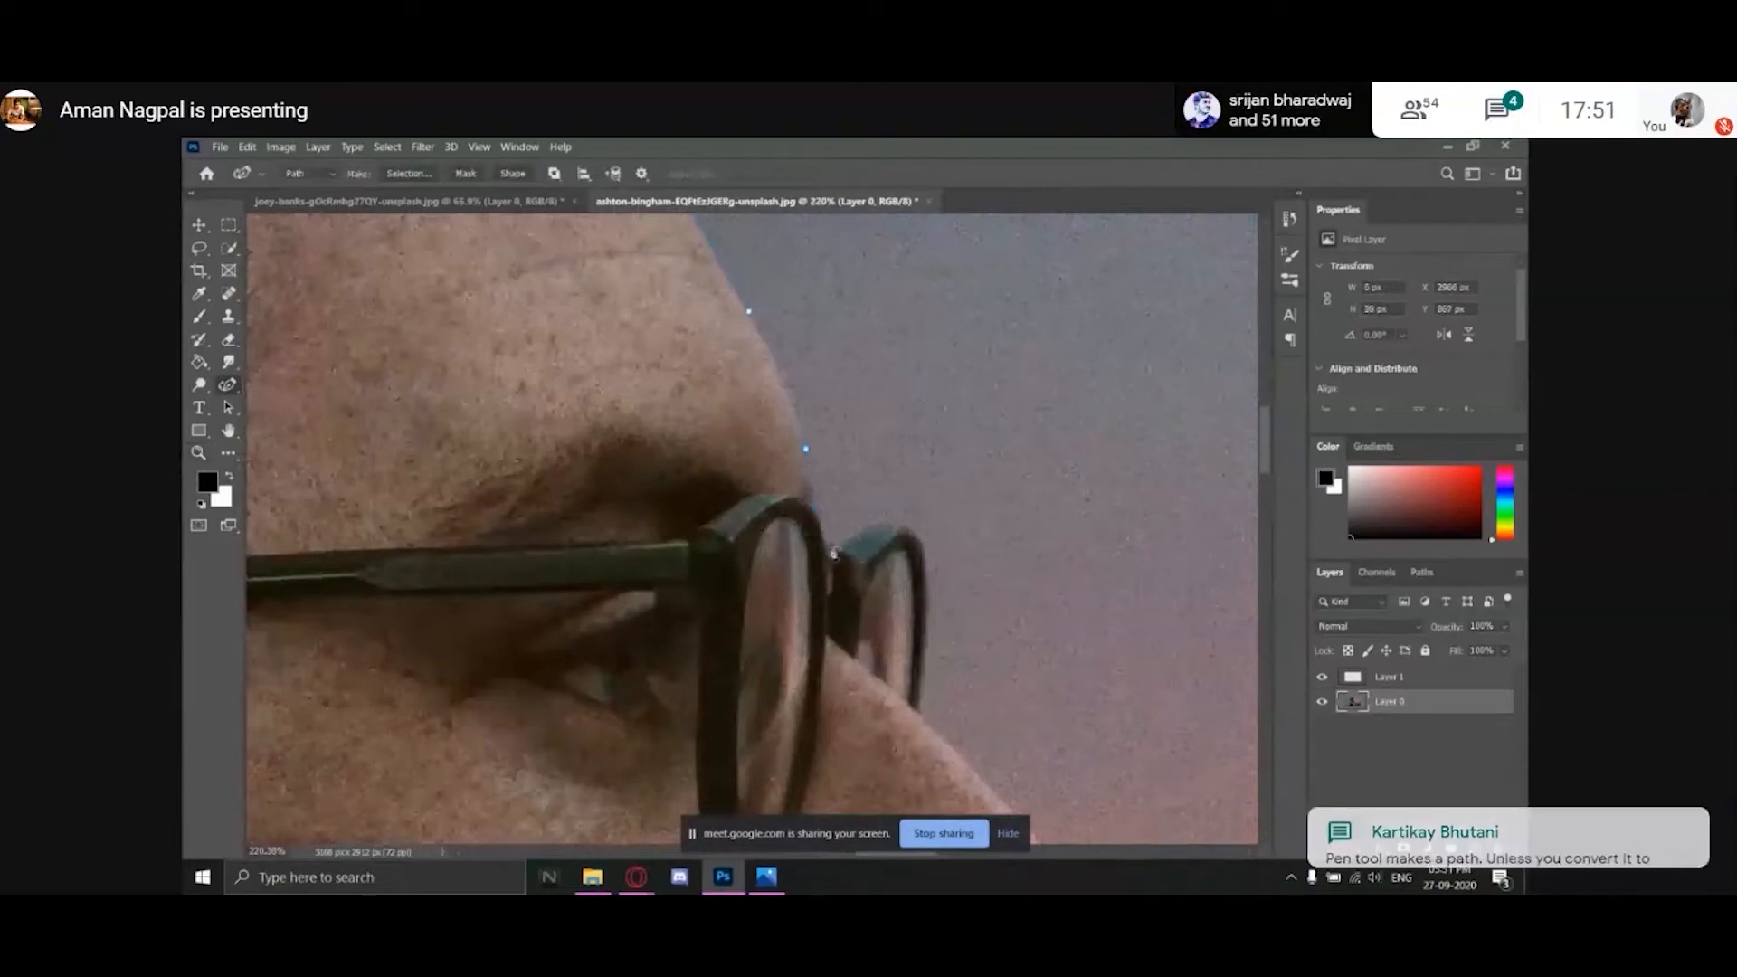
Carry the path past the near lens frame, across the bridge and over the upper rim of the far lens.
scroll(833, 554, up, 4)
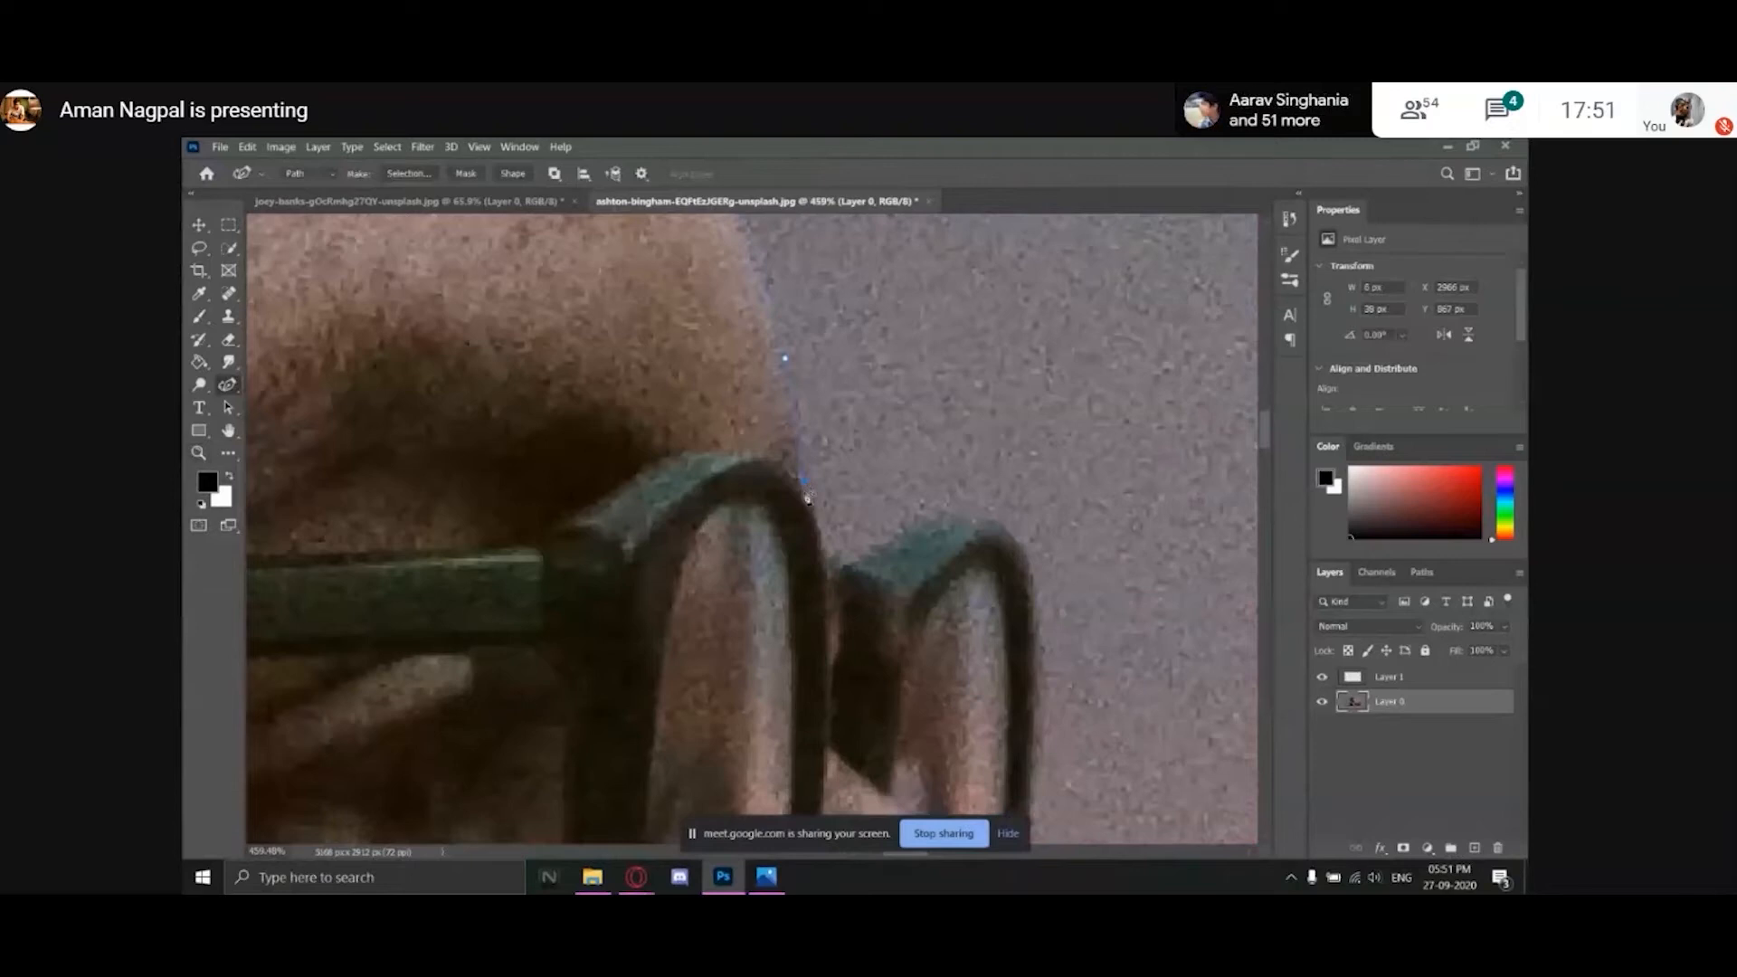
click(804, 488)
click(824, 548)
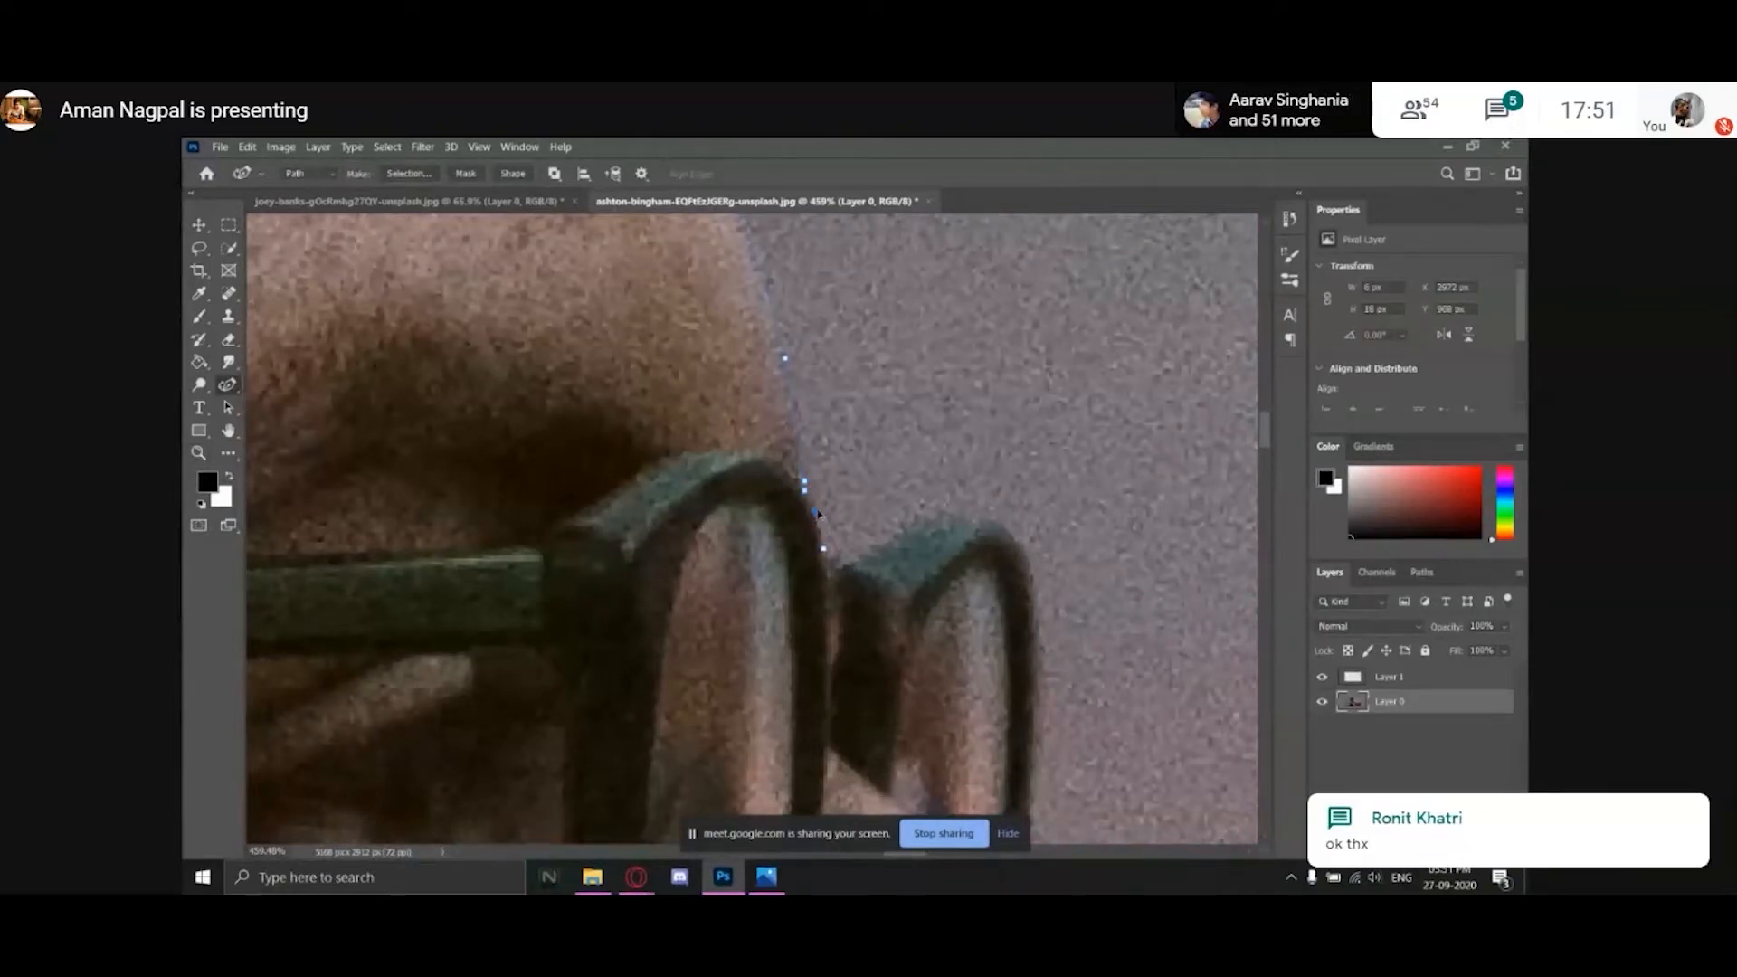
key(z)
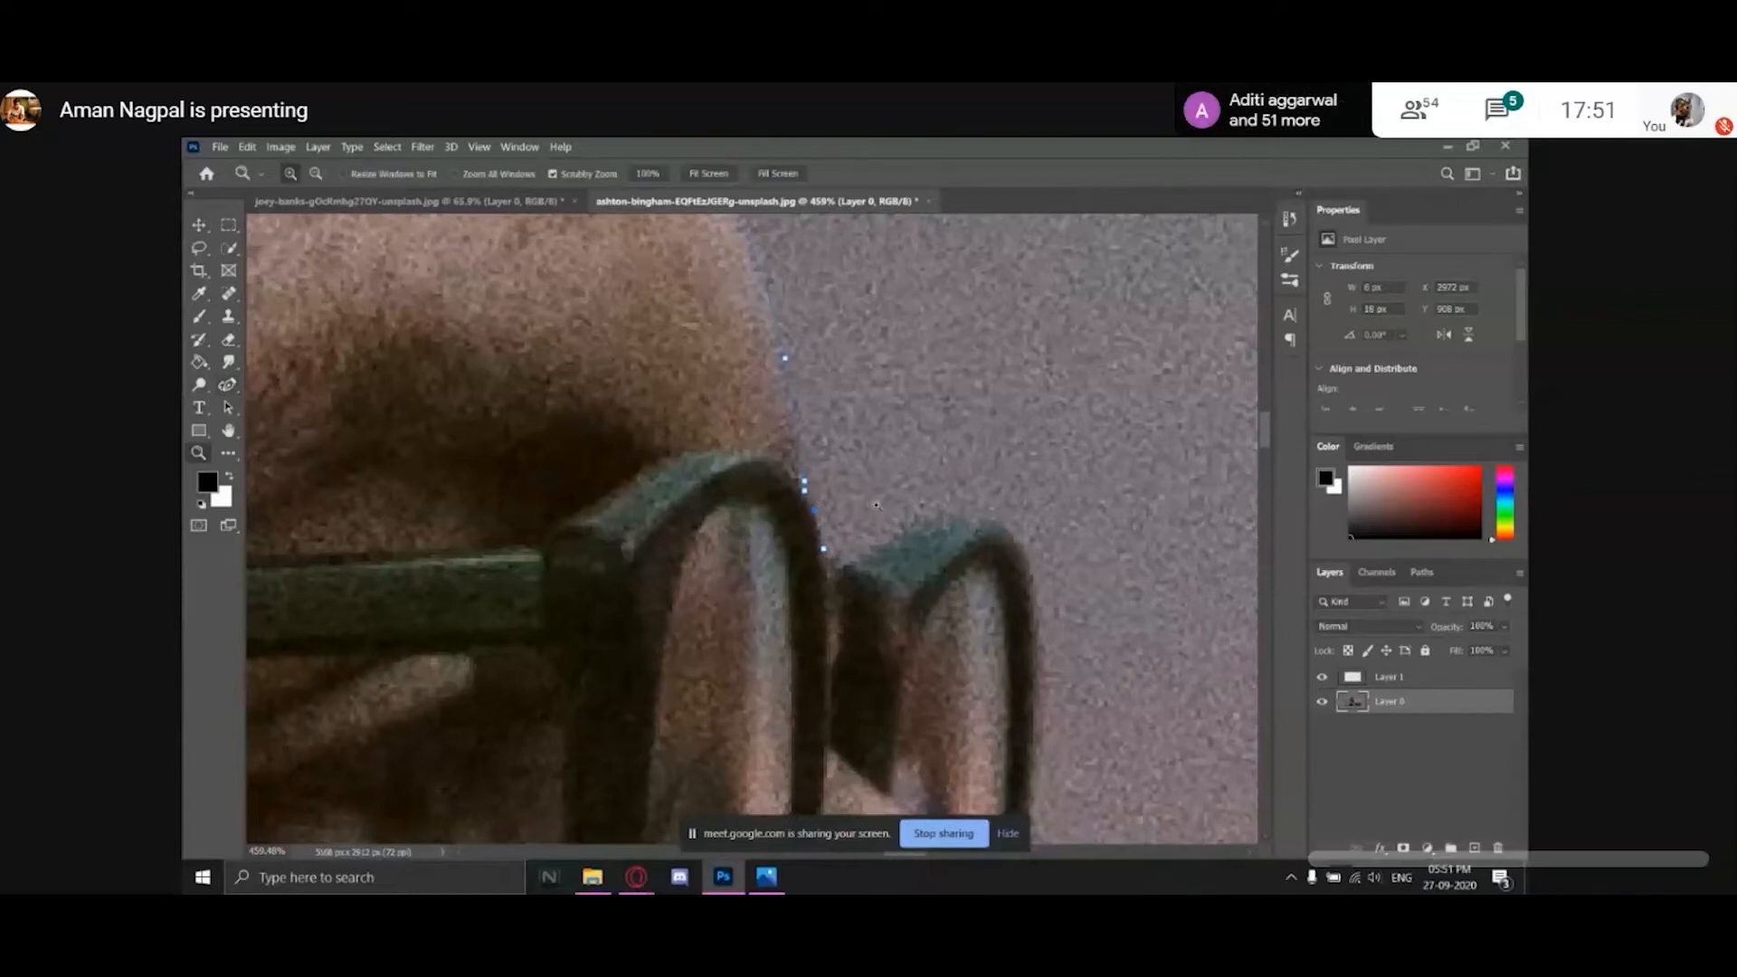
alt+click(876, 504)
key(p)
click(915, 515)
click(979, 517)
click(1013, 563)
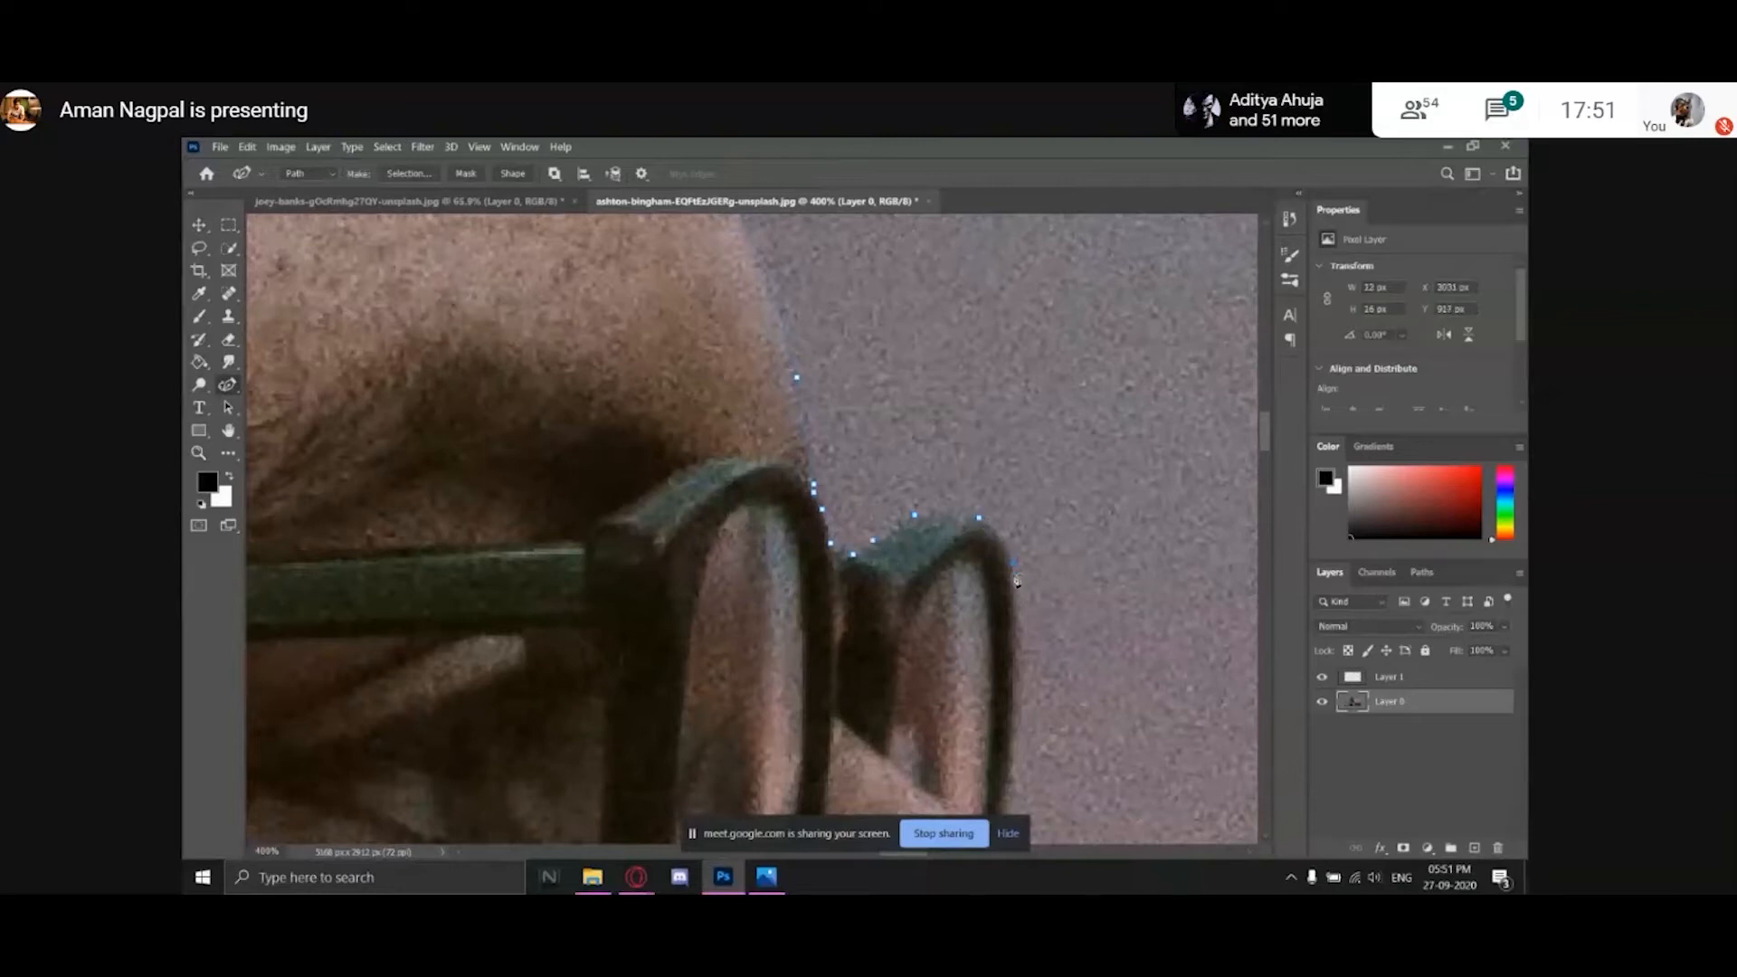
Adjust the anchors along the bridge of the glasses and the upper rim of the far lens.
click(915, 516)
click(874, 542)
click(851, 552)
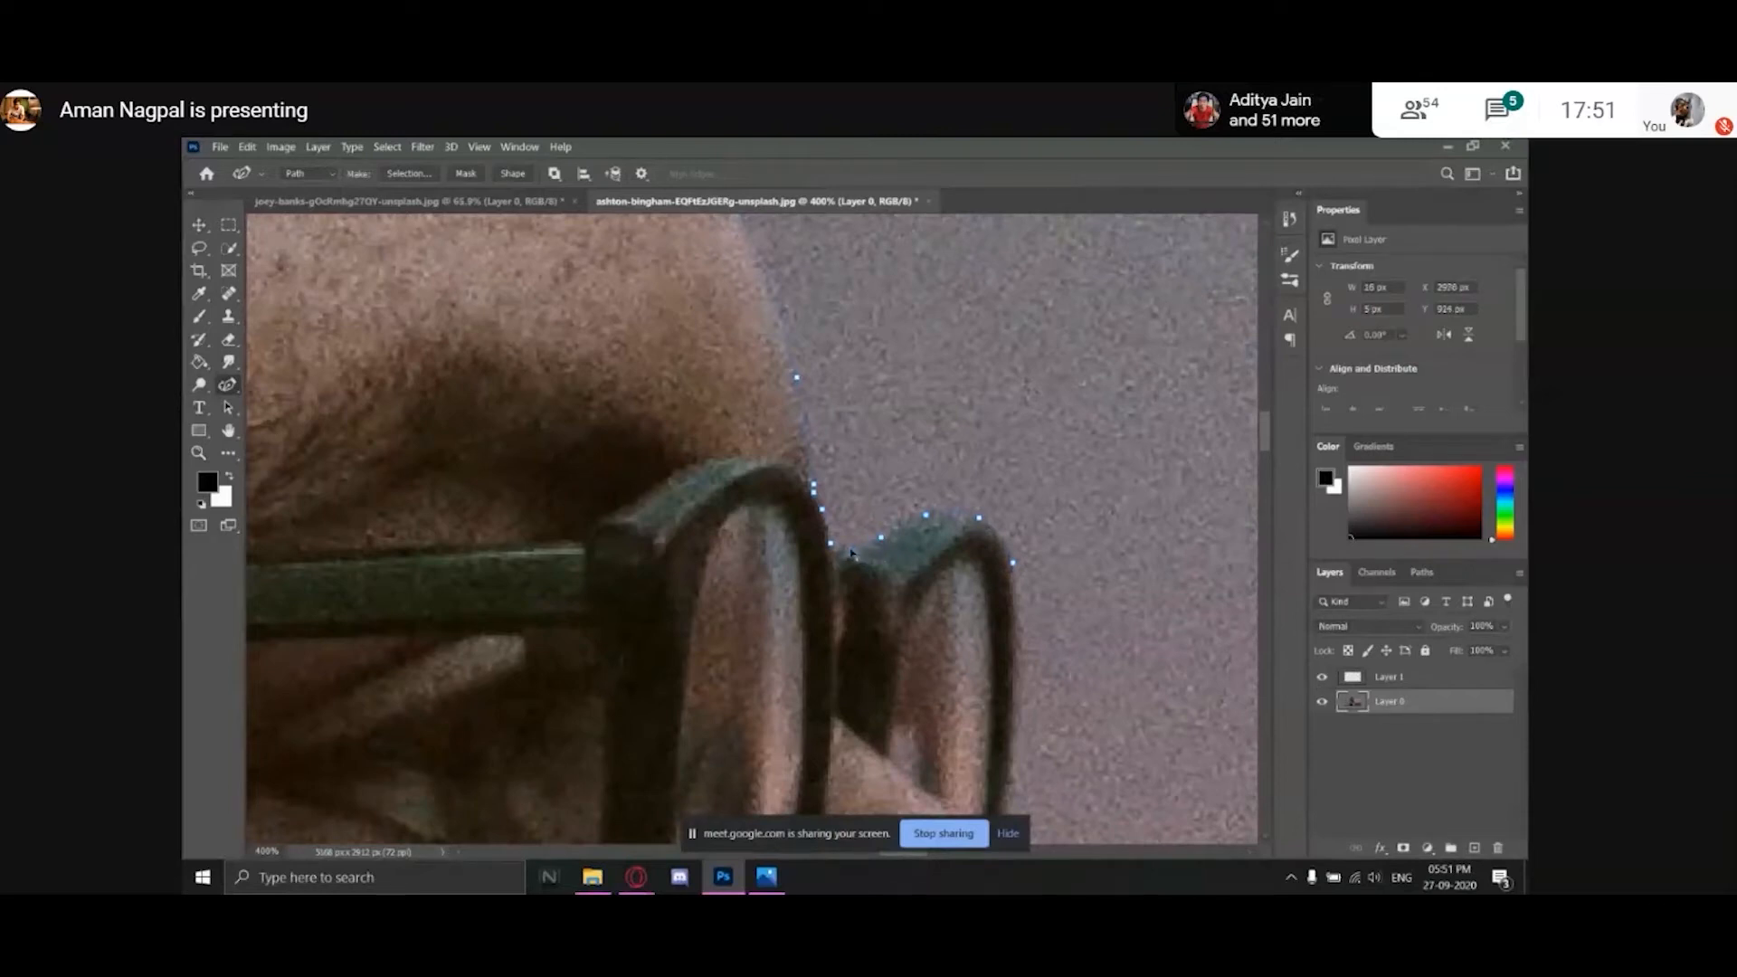
click(834, 548)
Trace the outer rim of the far lens down to the nose and fit the curve to the frame.
drag(868, 536, 663, 327)
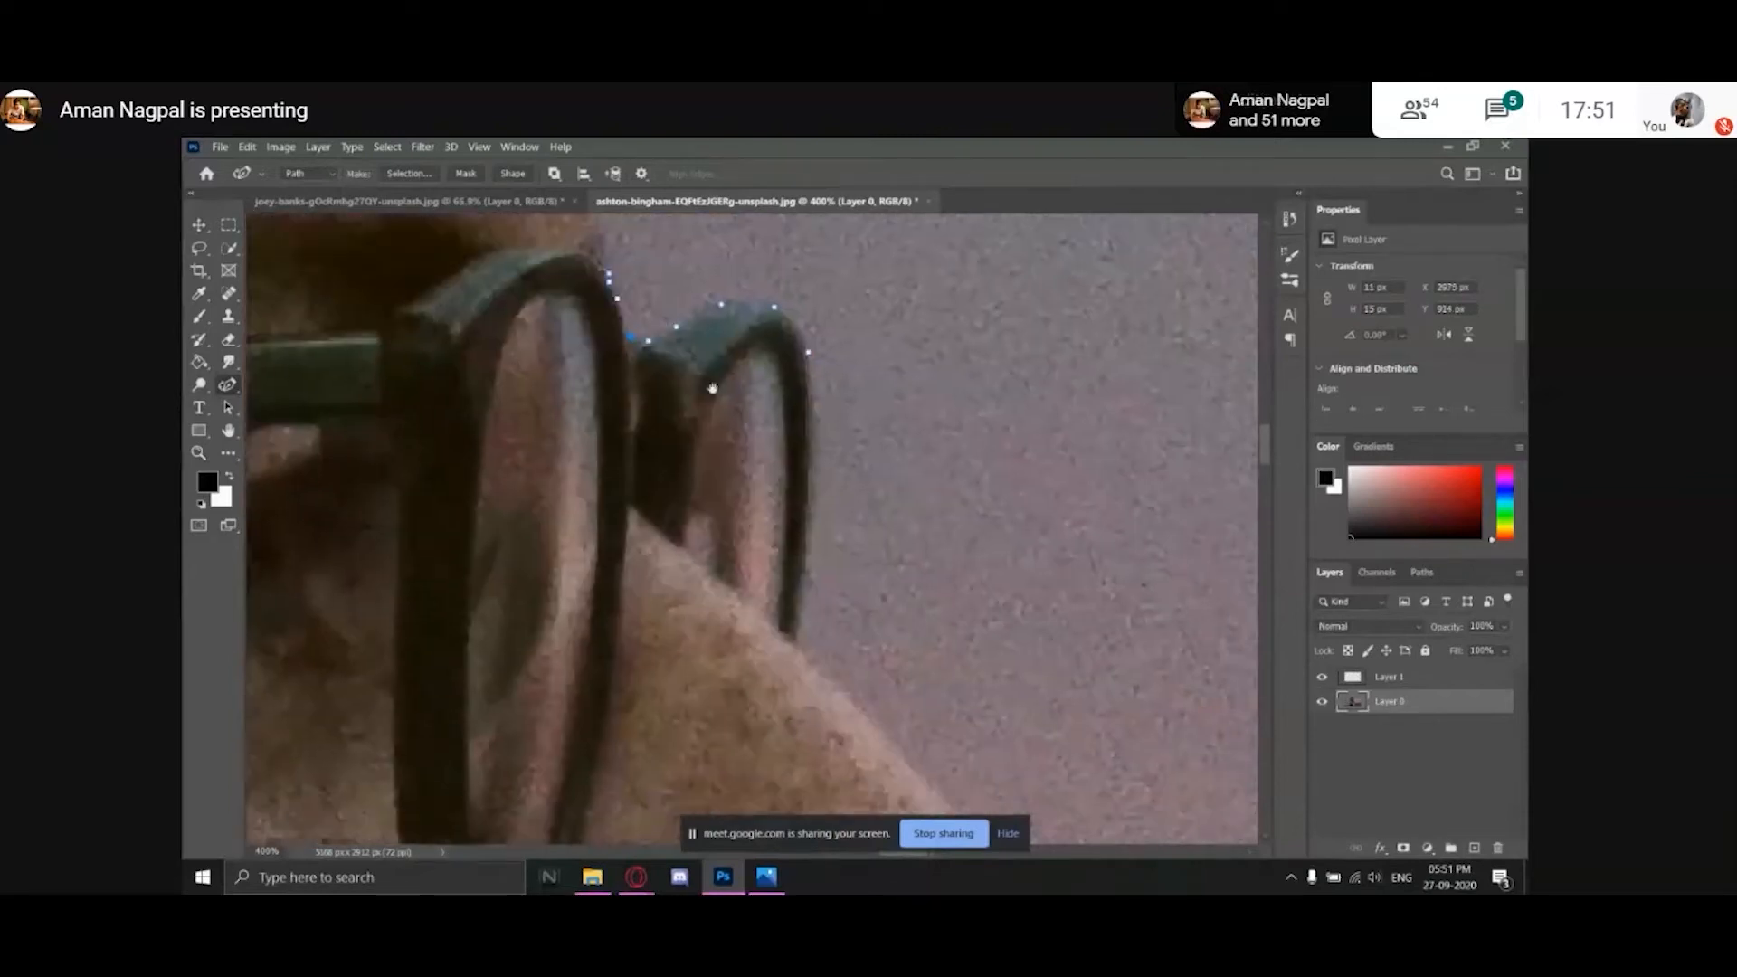
click(810, 520)
click(795, 632)
click(811, 420)
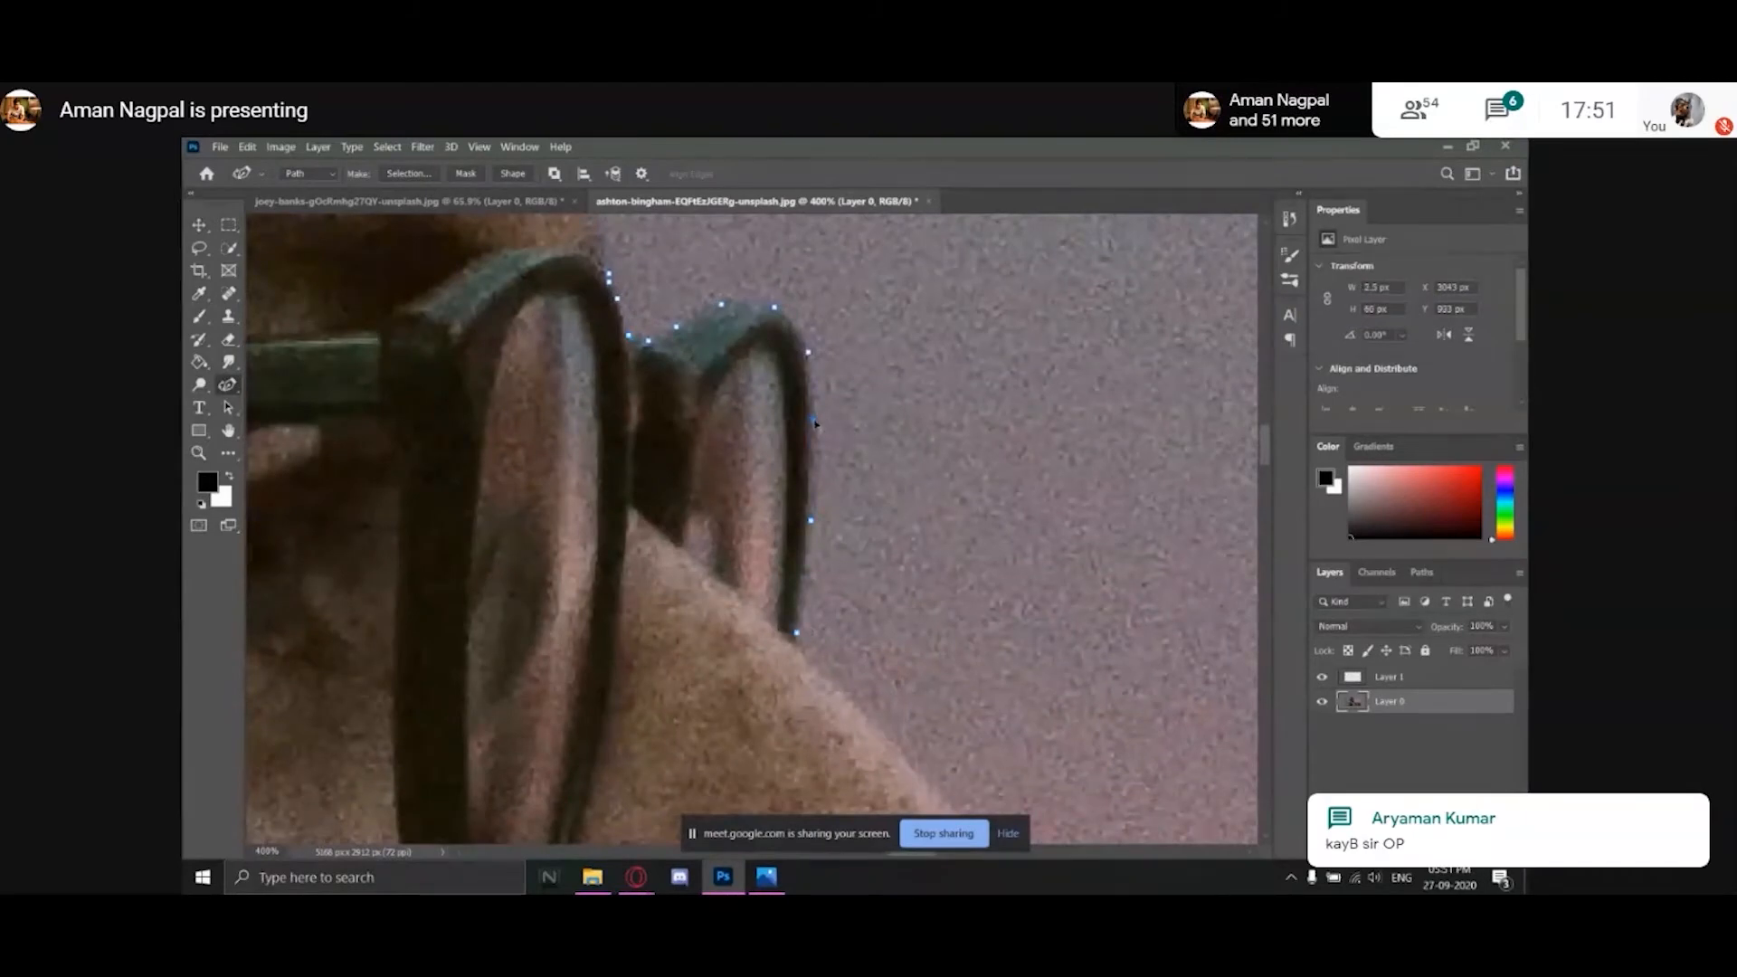
click(811, 372)
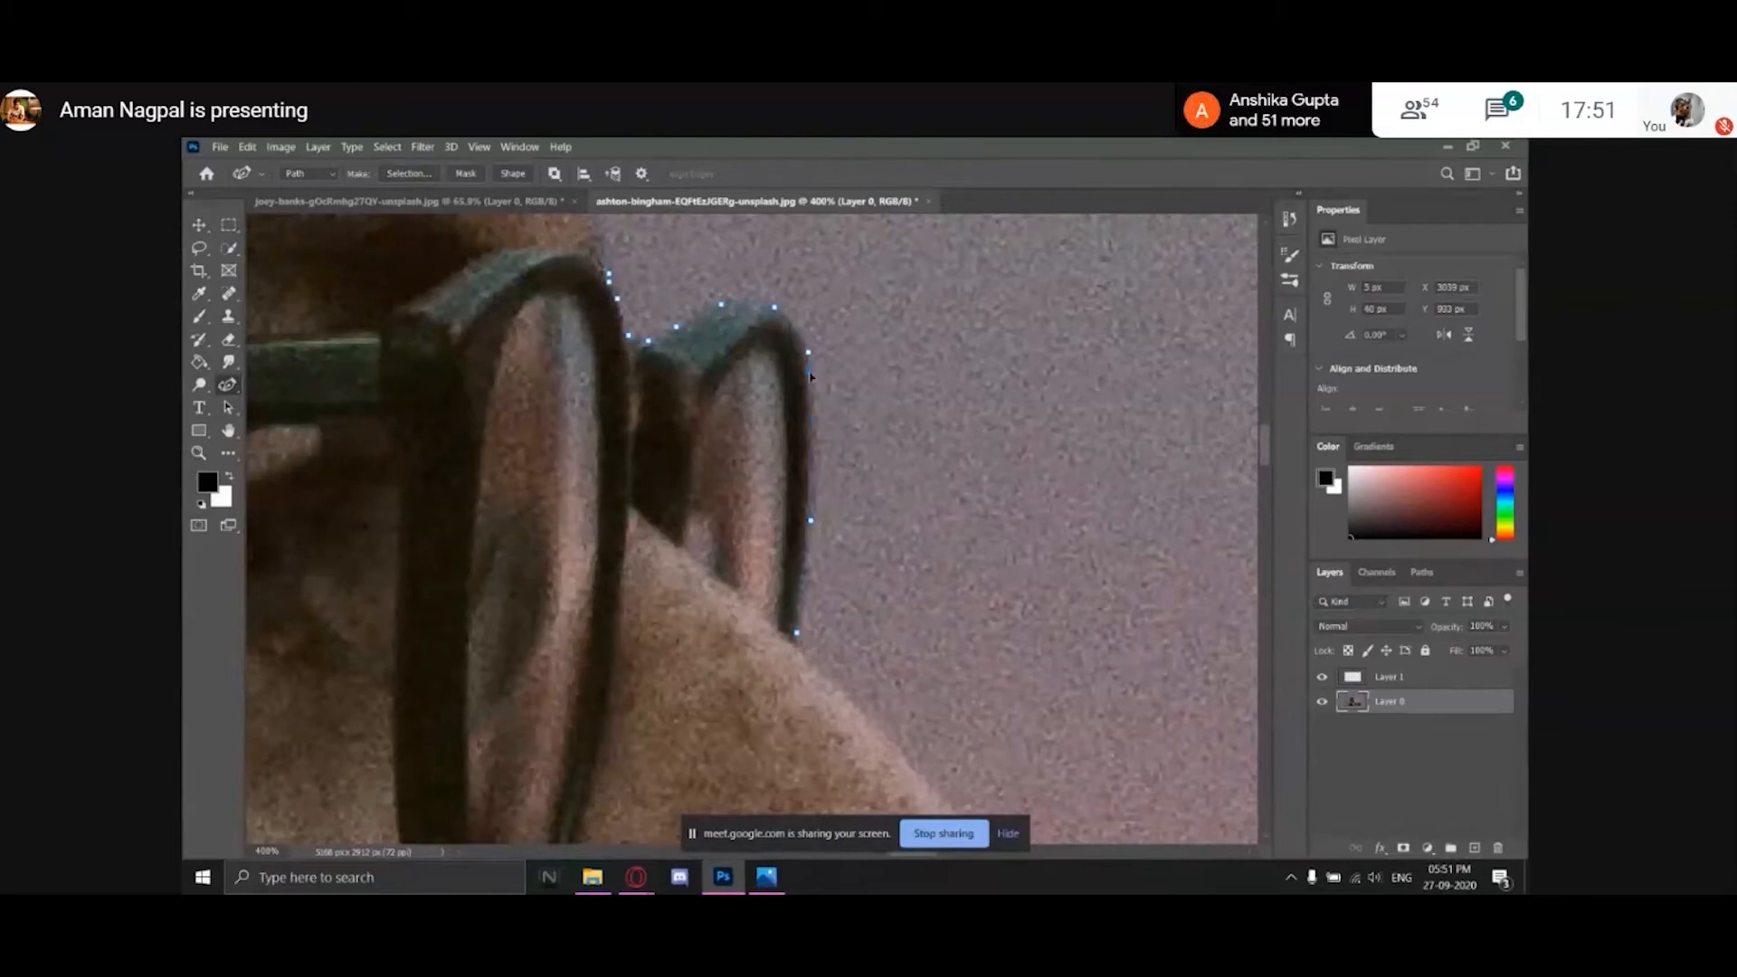
Extend the path down the bridge of the nose and make the anchor where the lens rim meets it a corner.
drag(847, 524, 729, 363)
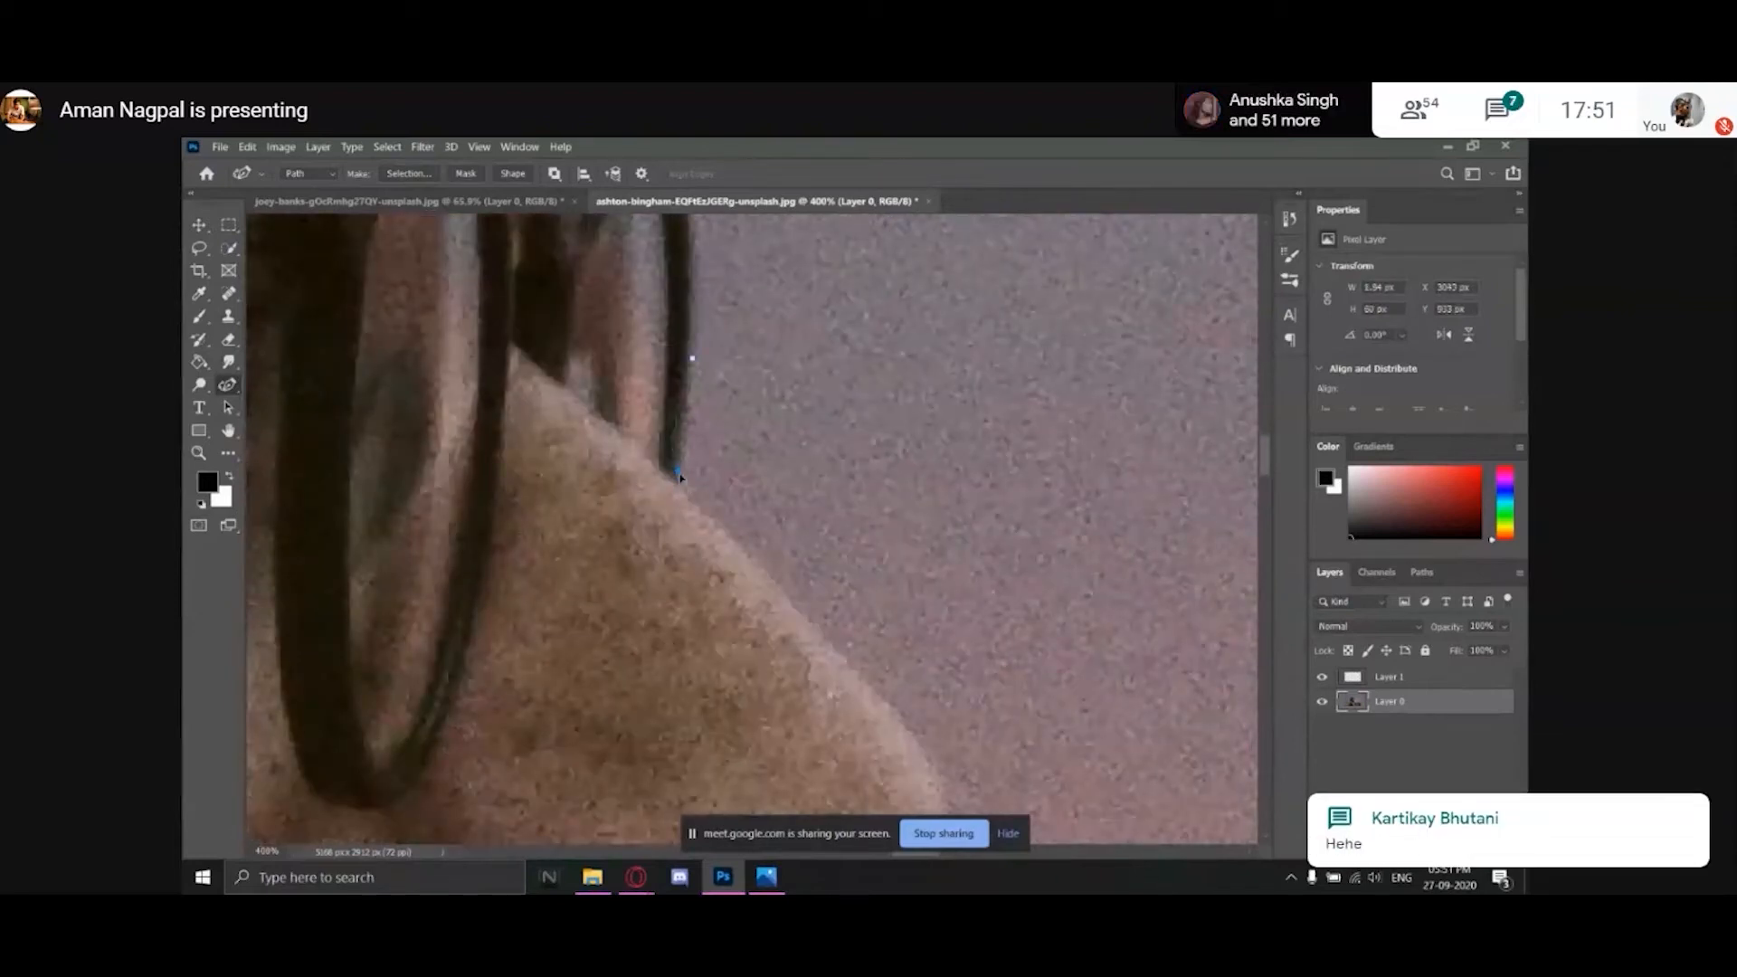
drag(769, 564, 658, 405)
click(766, 531)
double_click(567, 321)
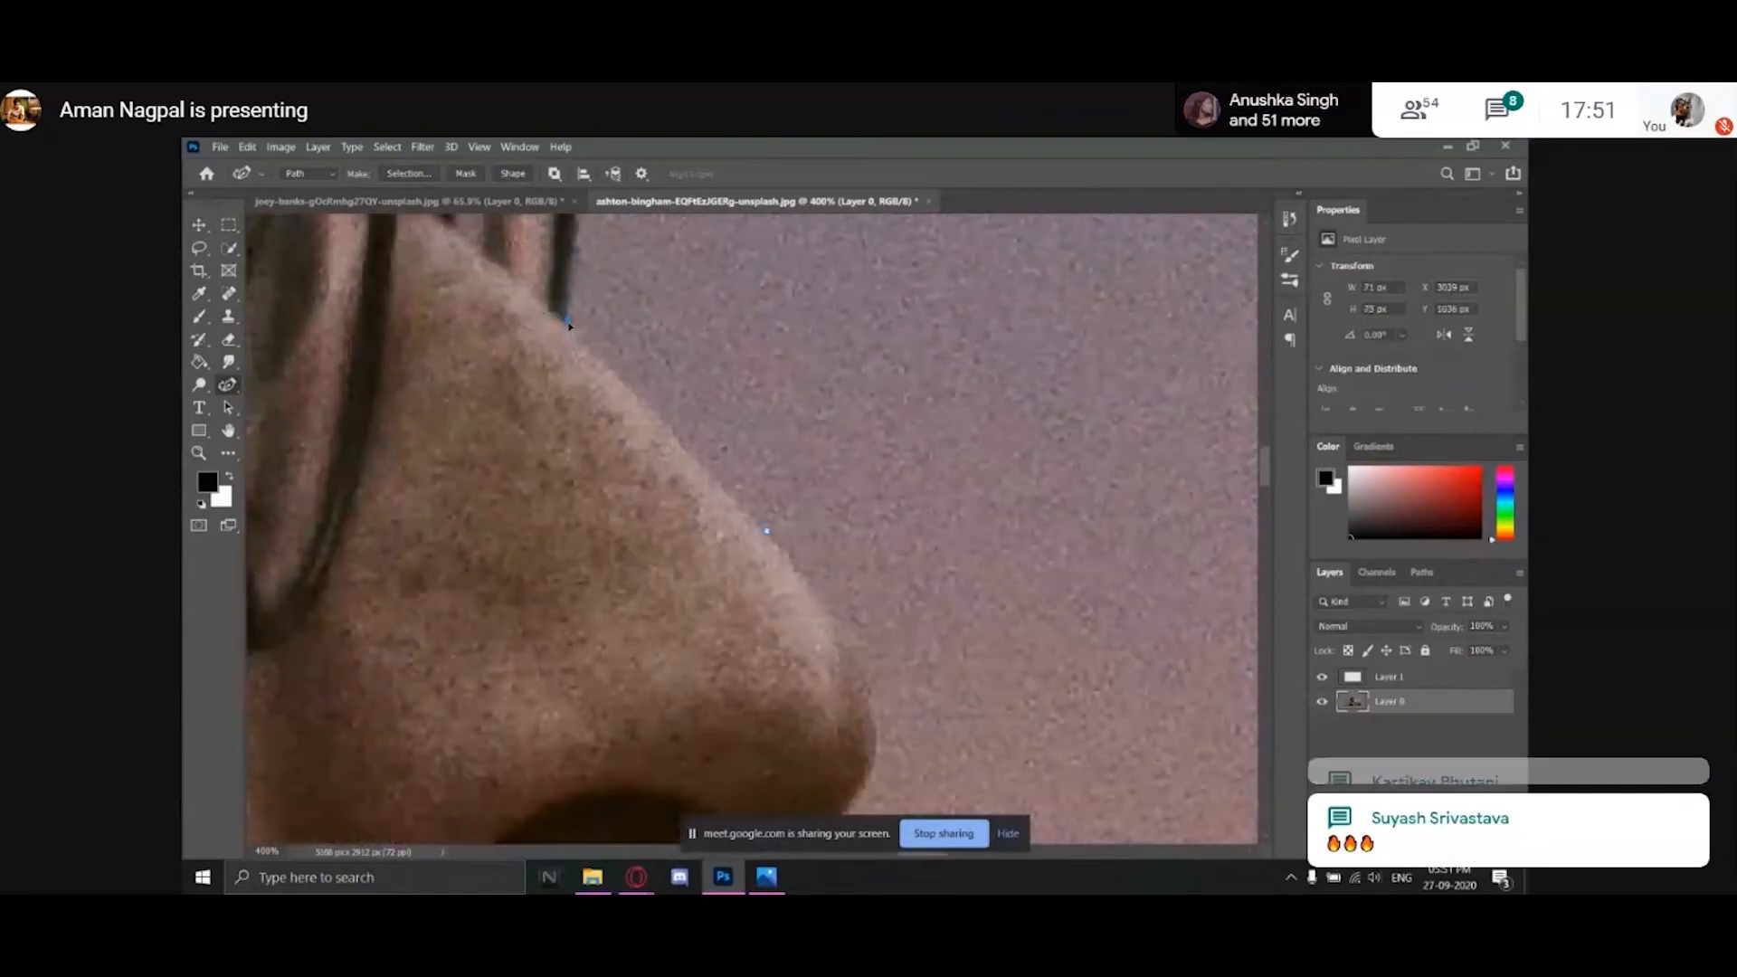
Trace the path around the tip of the nose and along its underside to the base.
drag(859, 570, 817, 342)
click(814, 431)
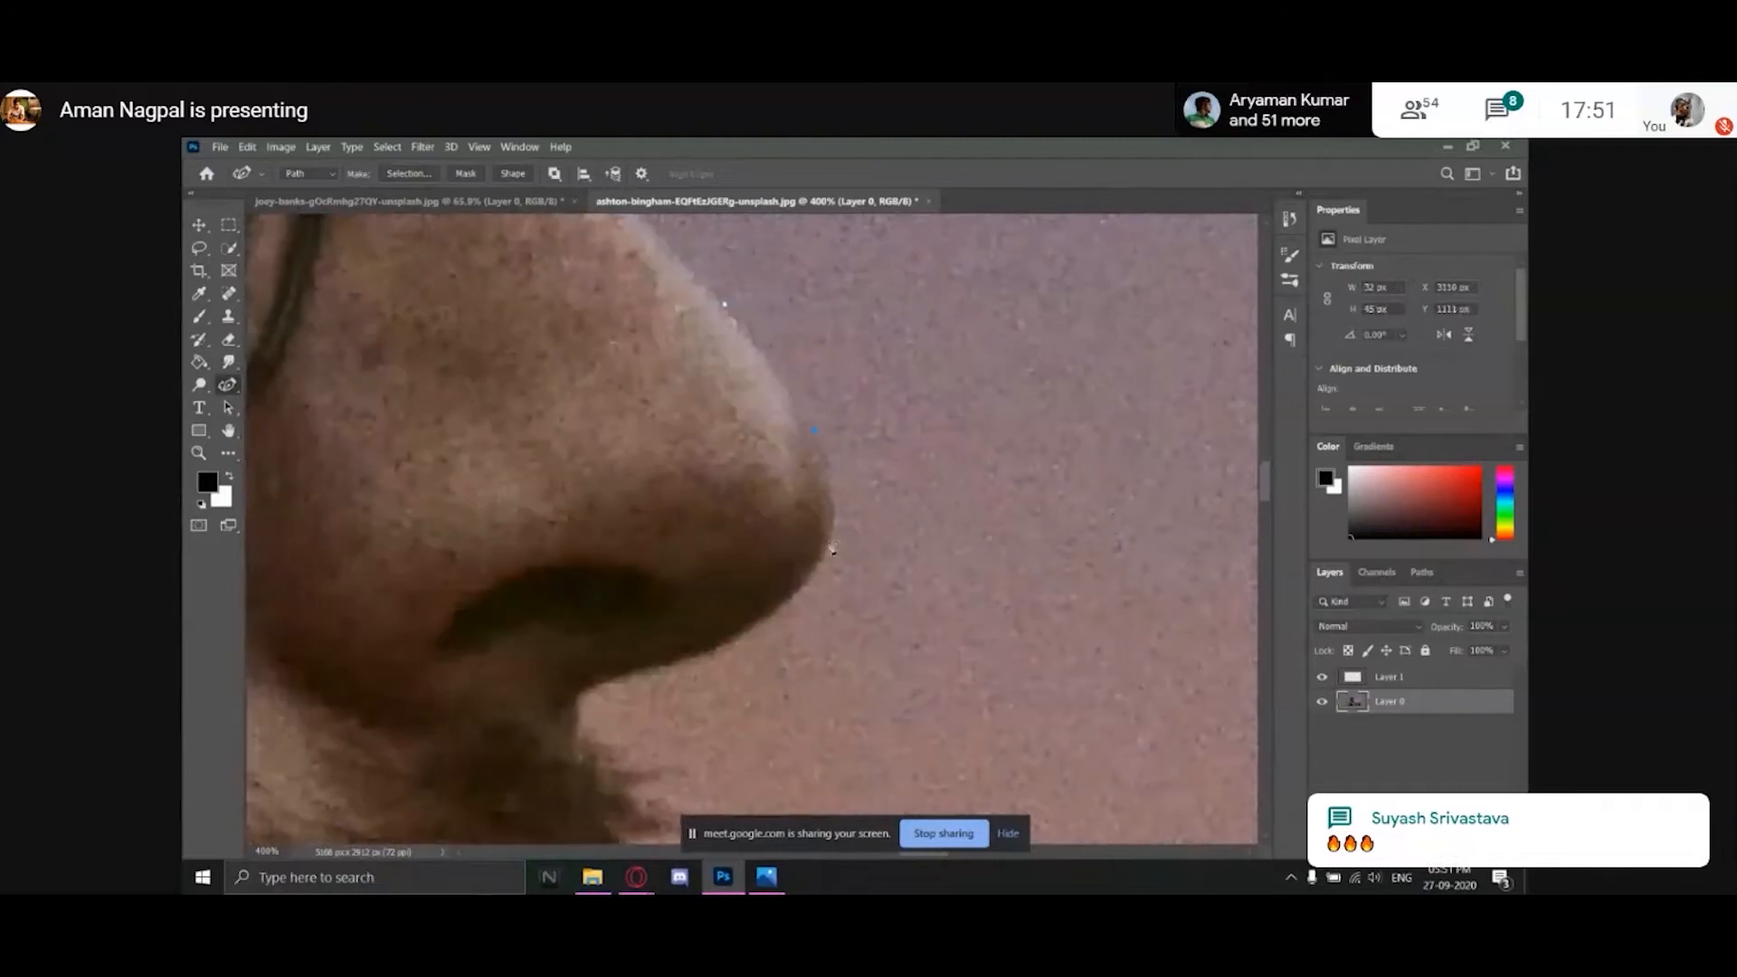
click(823, 552)
drag(721, 639, 760, 573)
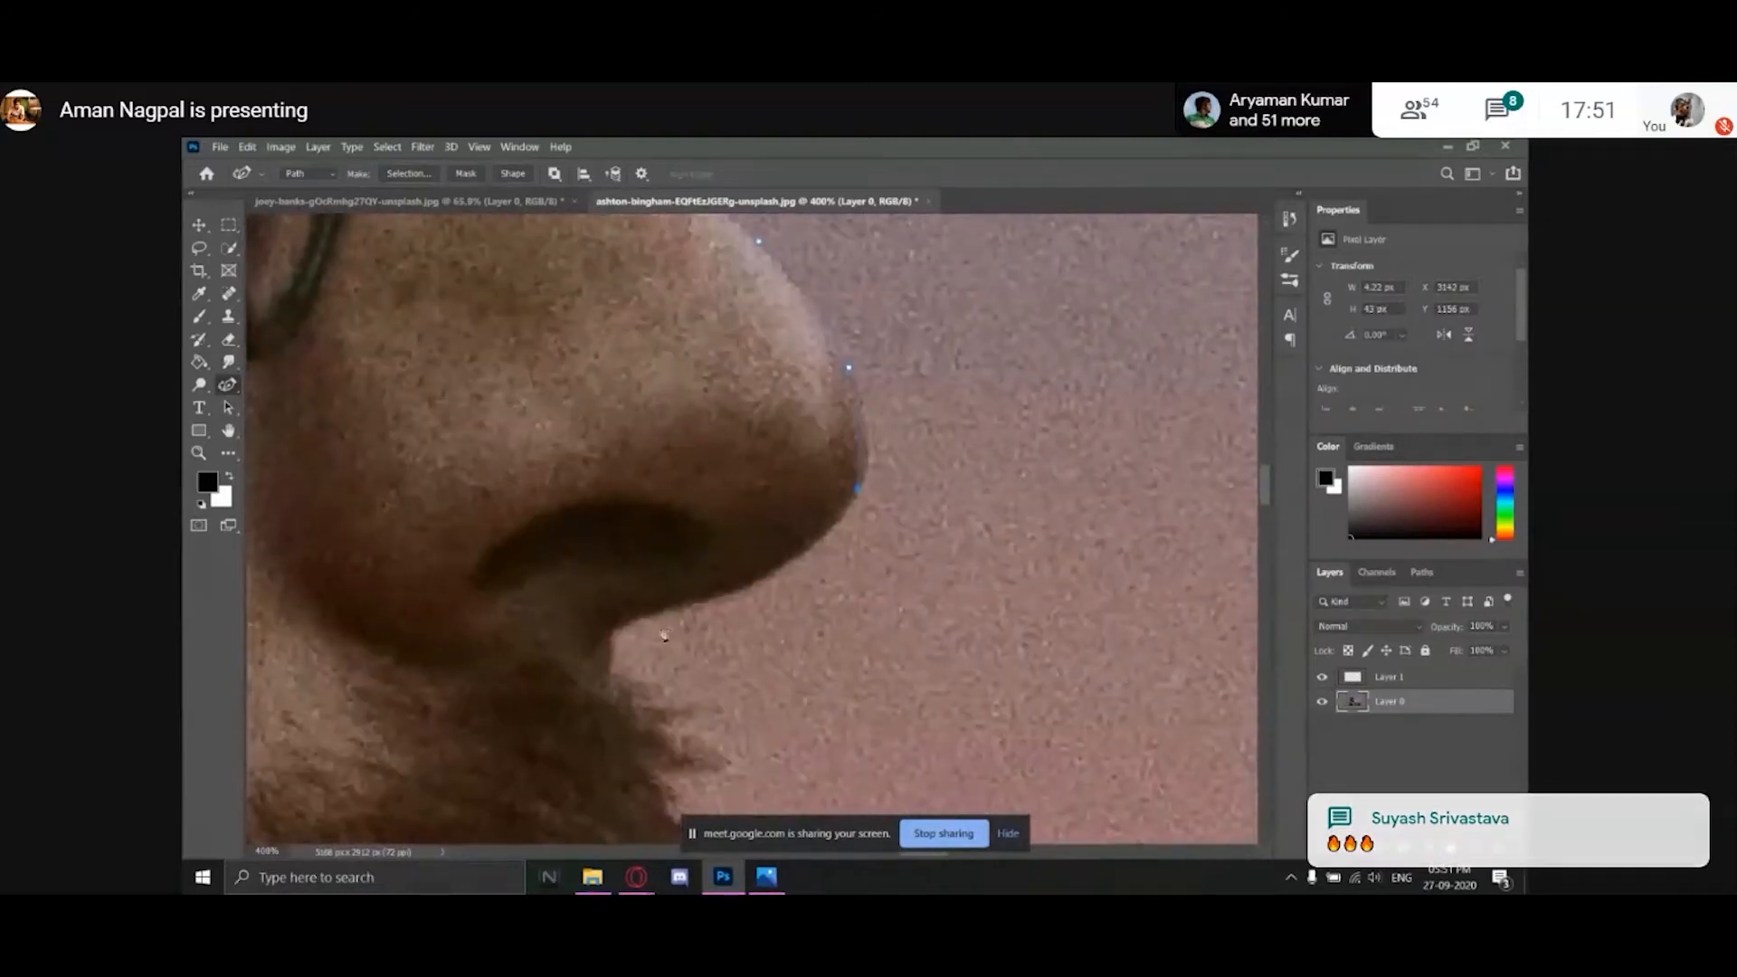
click(632, 627)
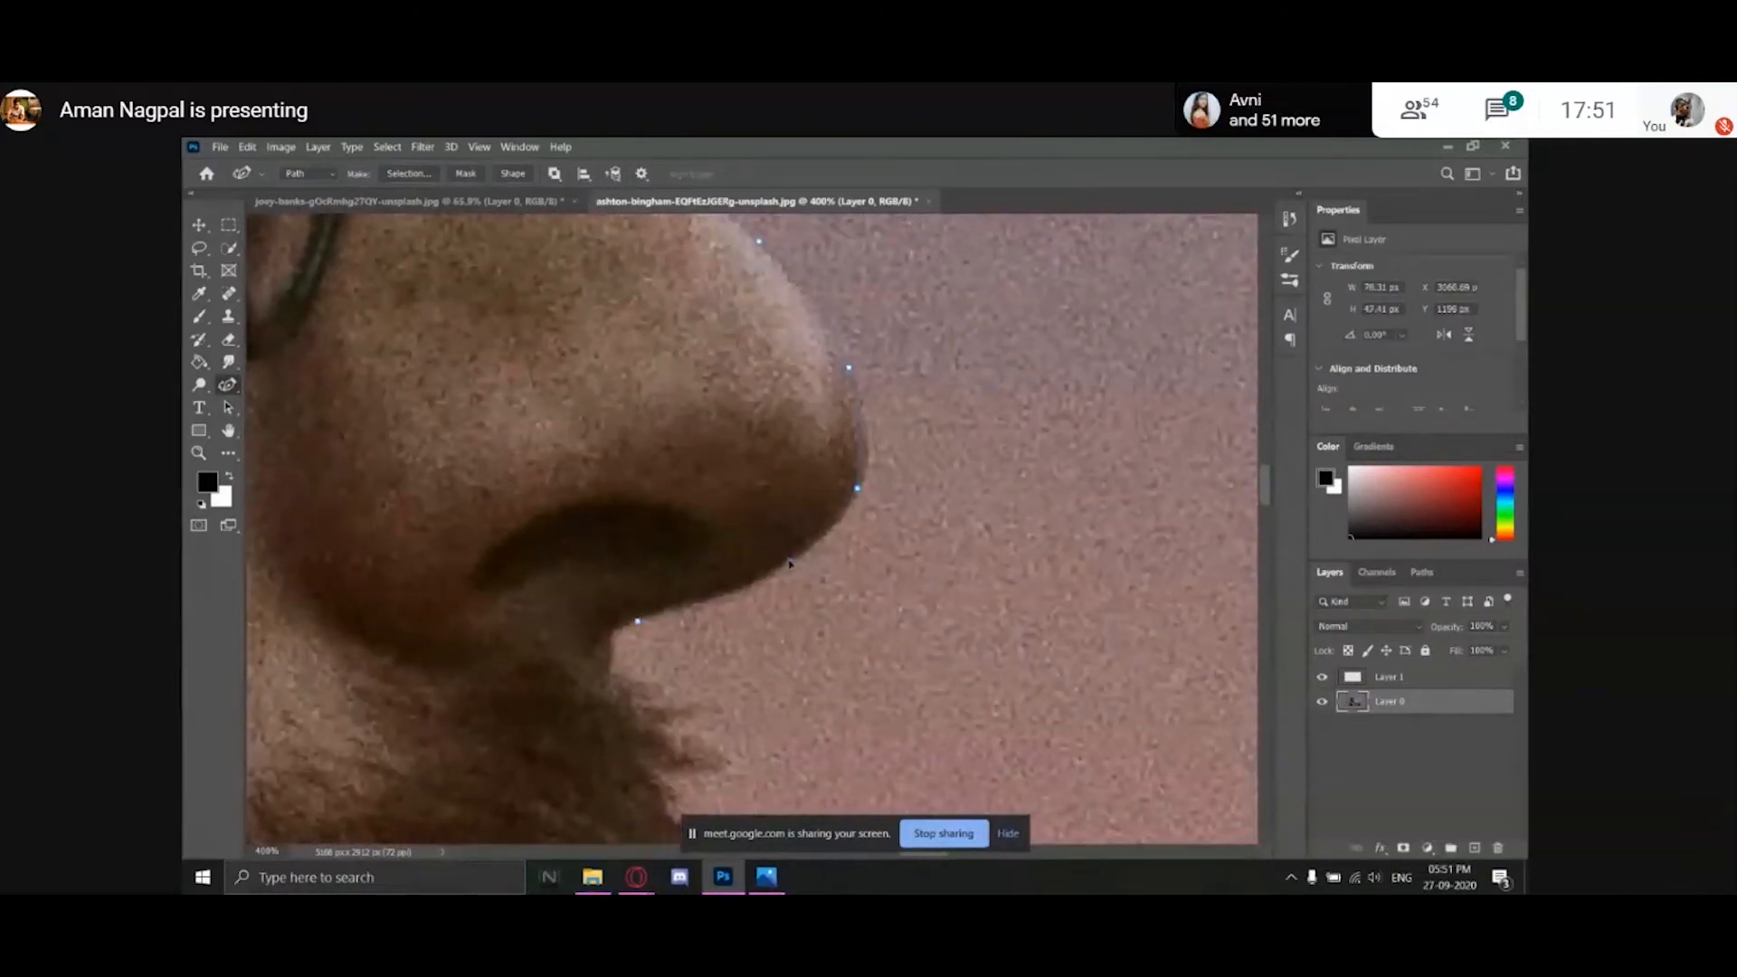
Follow the edge from the base of the nose down to the upper part of the moustache.
click(616, 632)
click(609, 683)
click(676, 694)
click(708, 705)
click(607, 662)
click(632, 688)
Trace around the hairs sticking out of the upper moustache and return to its front edge.
drag(673, 733, 828, 473)
click(915, 544)
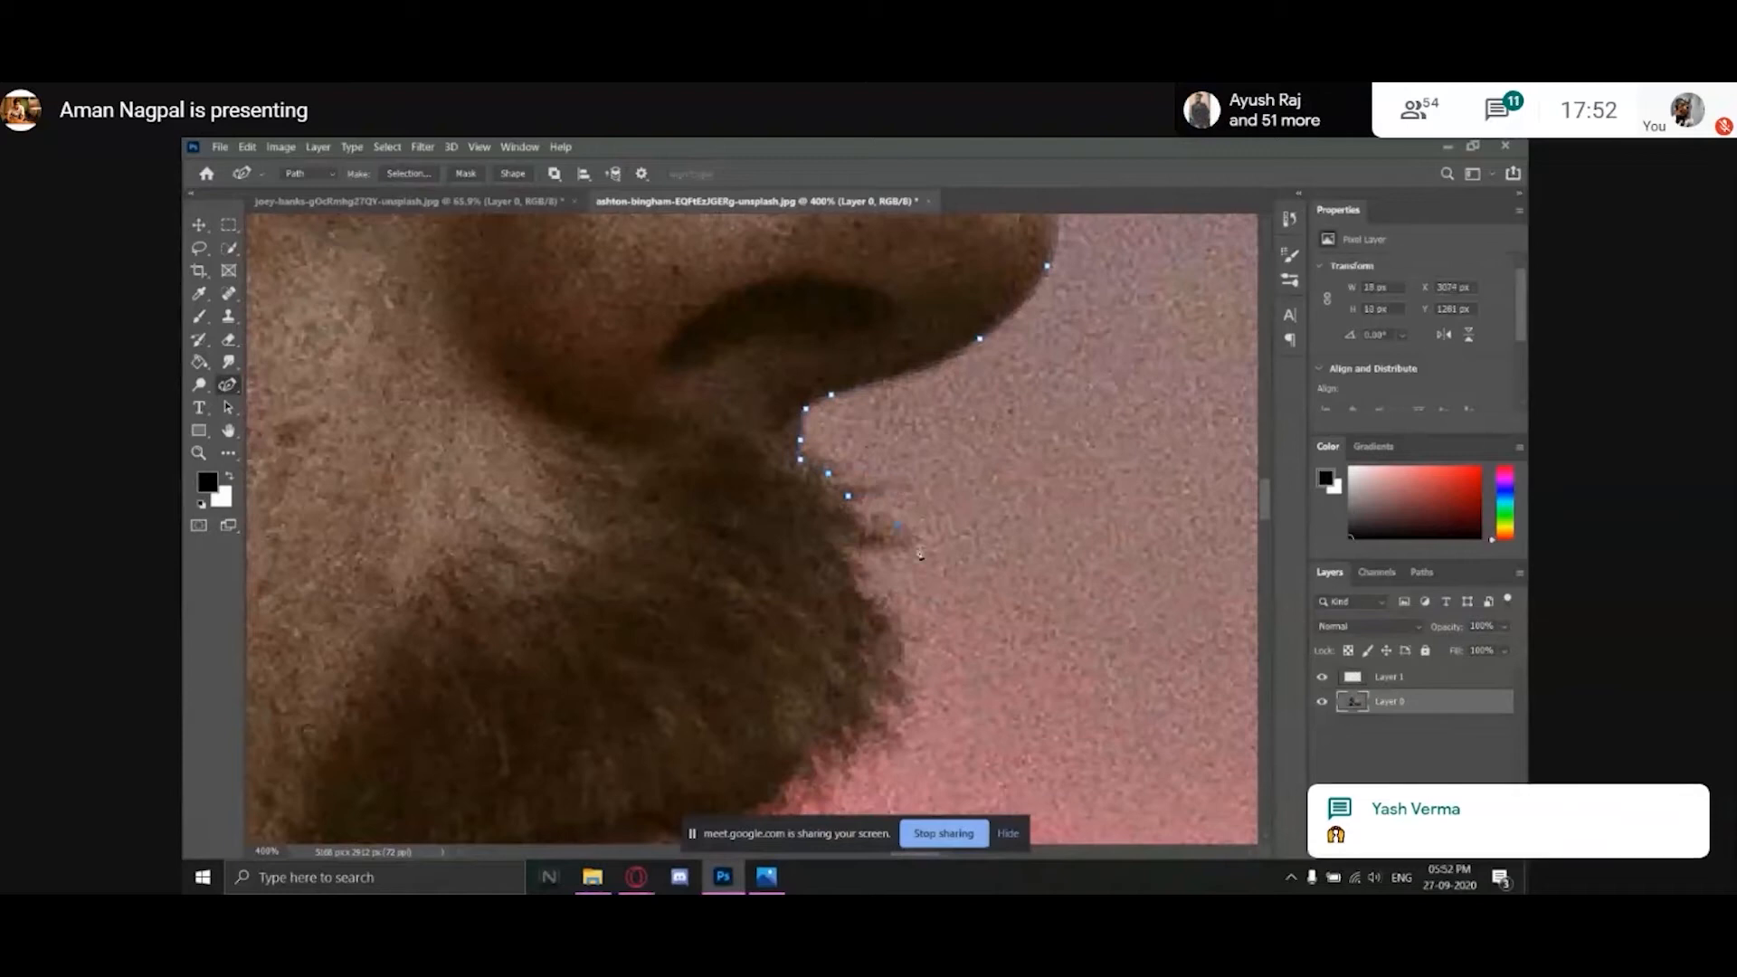
click(826, 541)
click(850, 566)
click(877, 603)
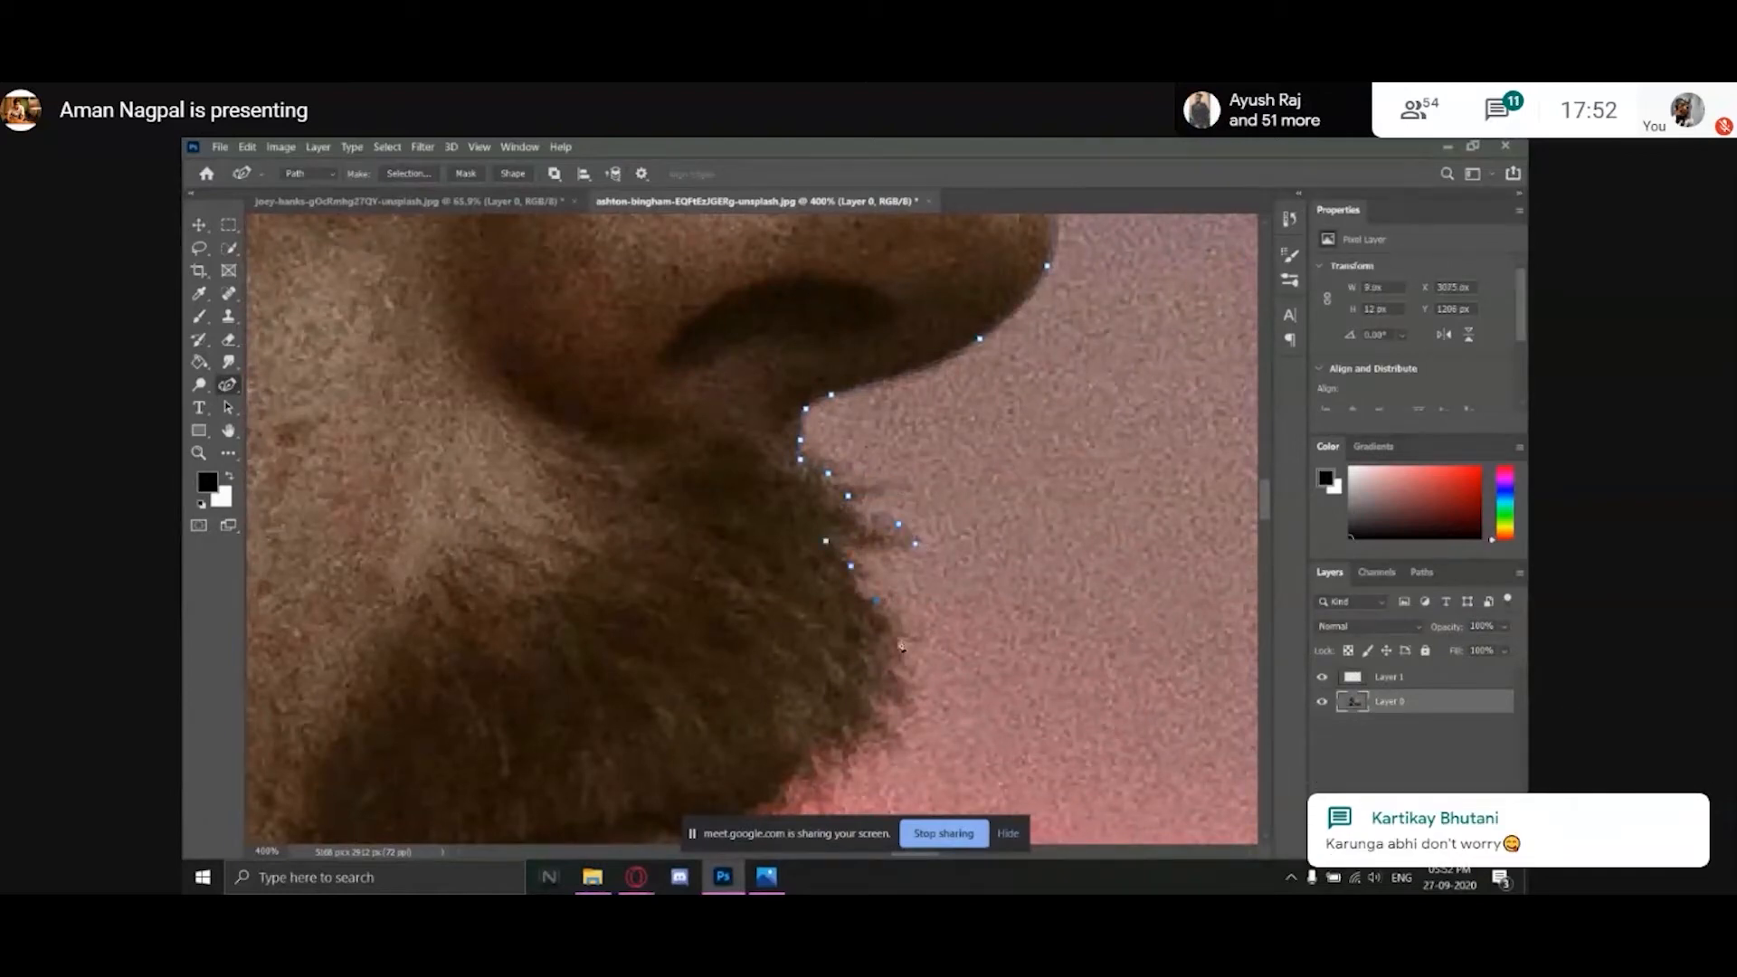
Outline the foremost edge of the moustache and adjust the anchors around its protruding hair tips.
click(901, 643)
click(876, 676)
click(909, 695)
click(907, 716)
drag(888, 739, 935, 540)
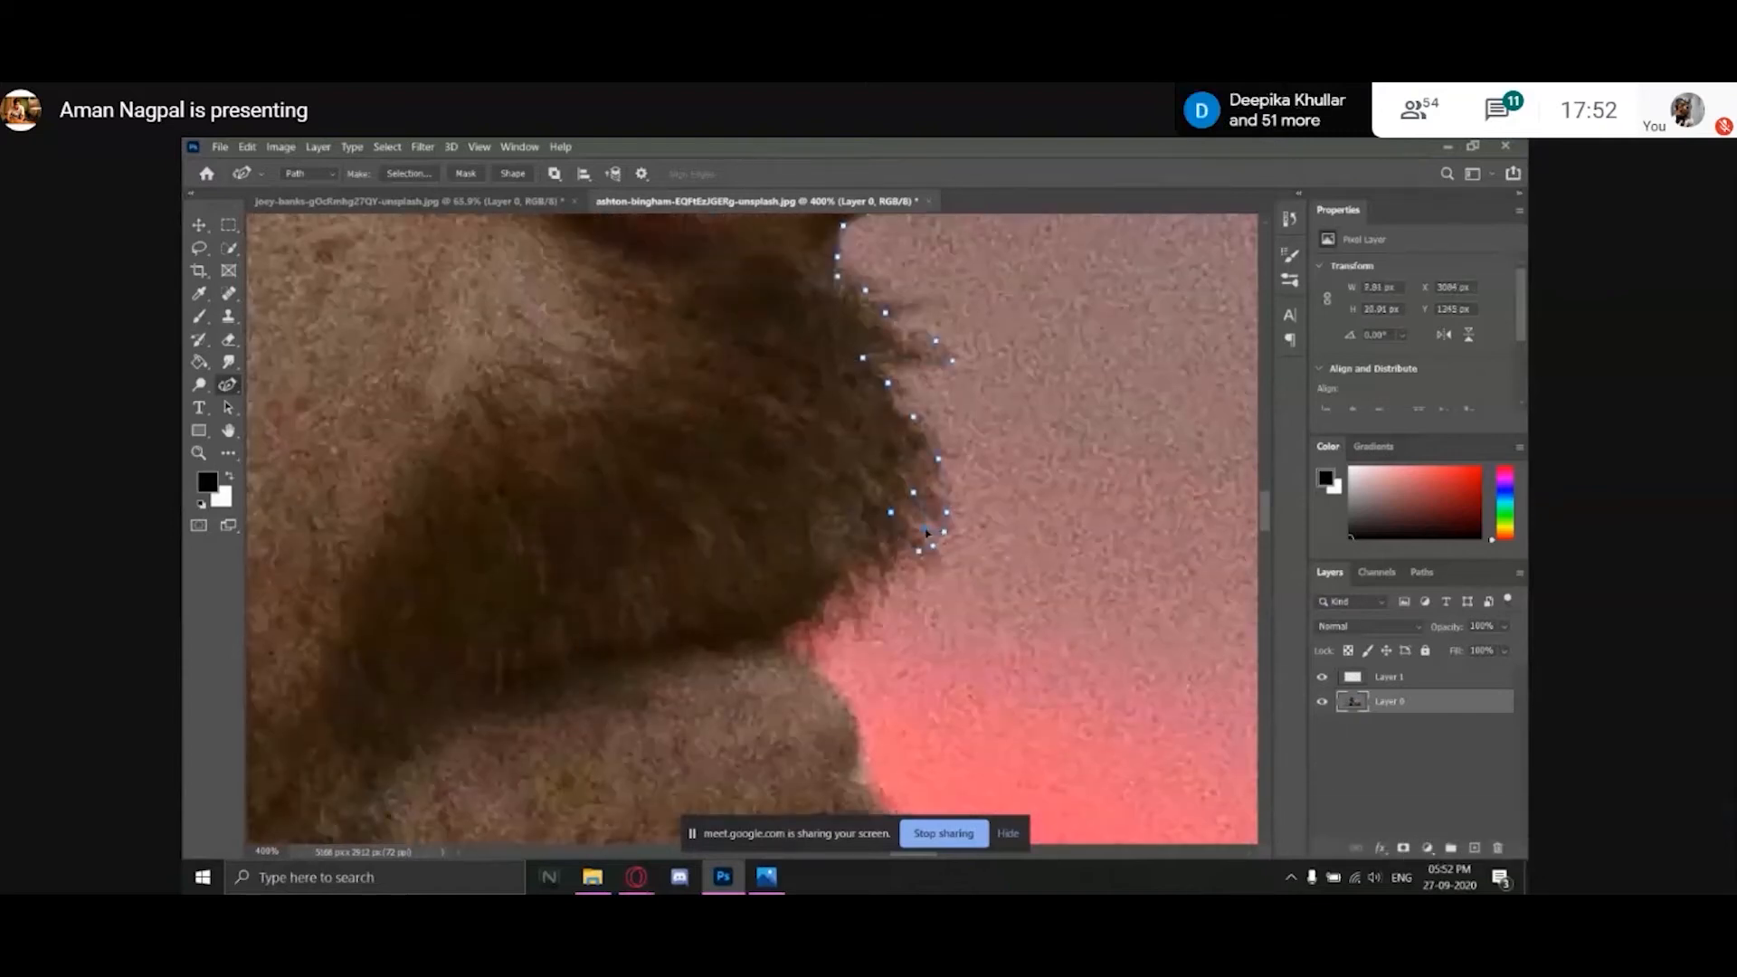
click(933, 546)
click(913, 539)
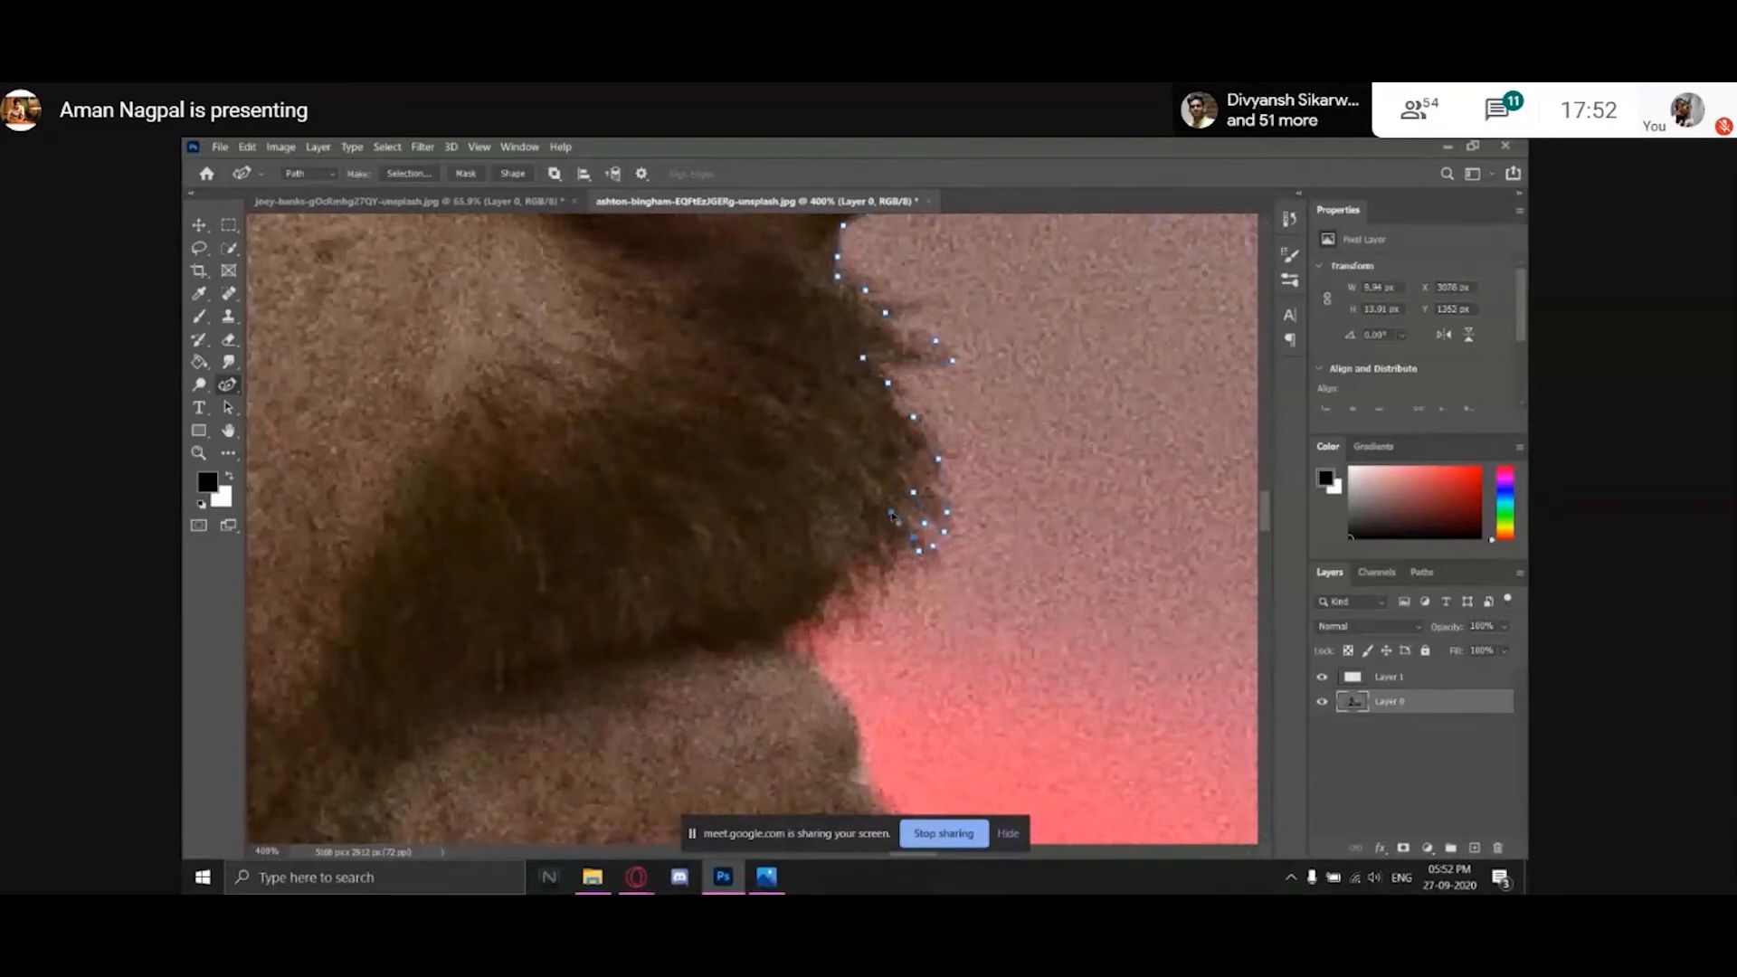
Zigzag the path around the first hair tips on the moustache's lower front edge.
click(905, 555)
click(885, 576)
click(877, 602)
click(876, 554)
click(869, 576)
click(851, 598)
Continue around the remaining lower moustache hairs to the point where the moustache meets the lip.
click(846, 576)
click(833, 599)
click(842, 599)
click(843, 615)
click(820, 630)
click(817, 611)
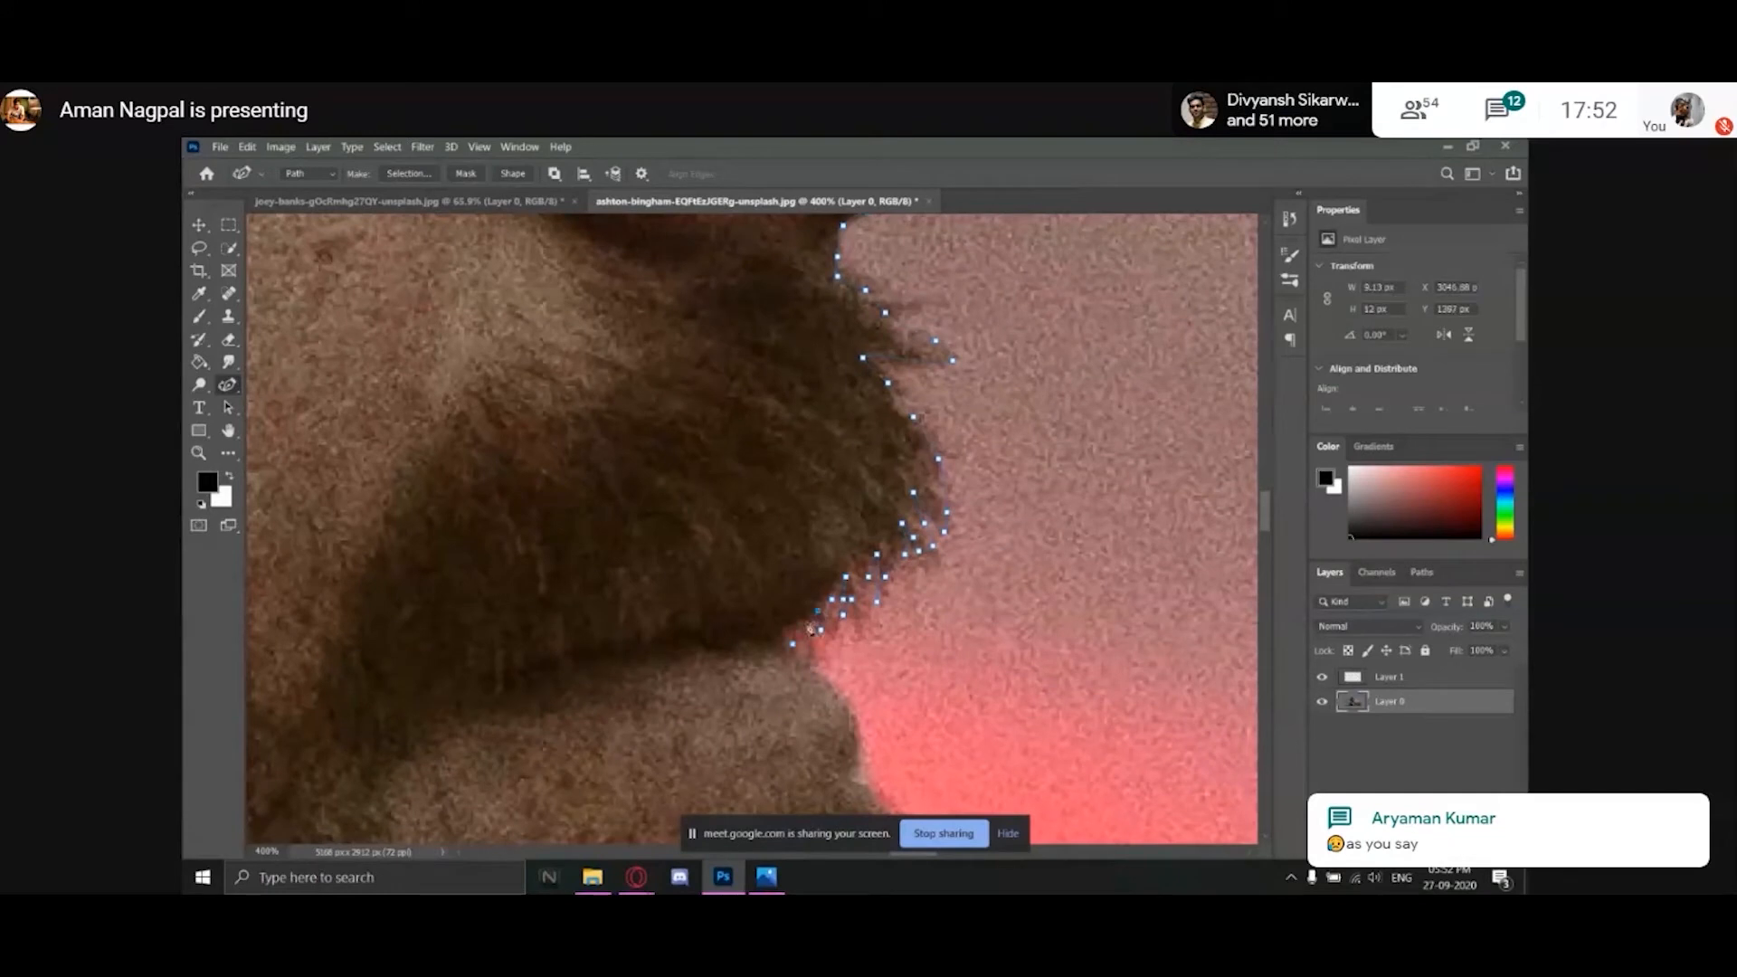
click(804, 645)
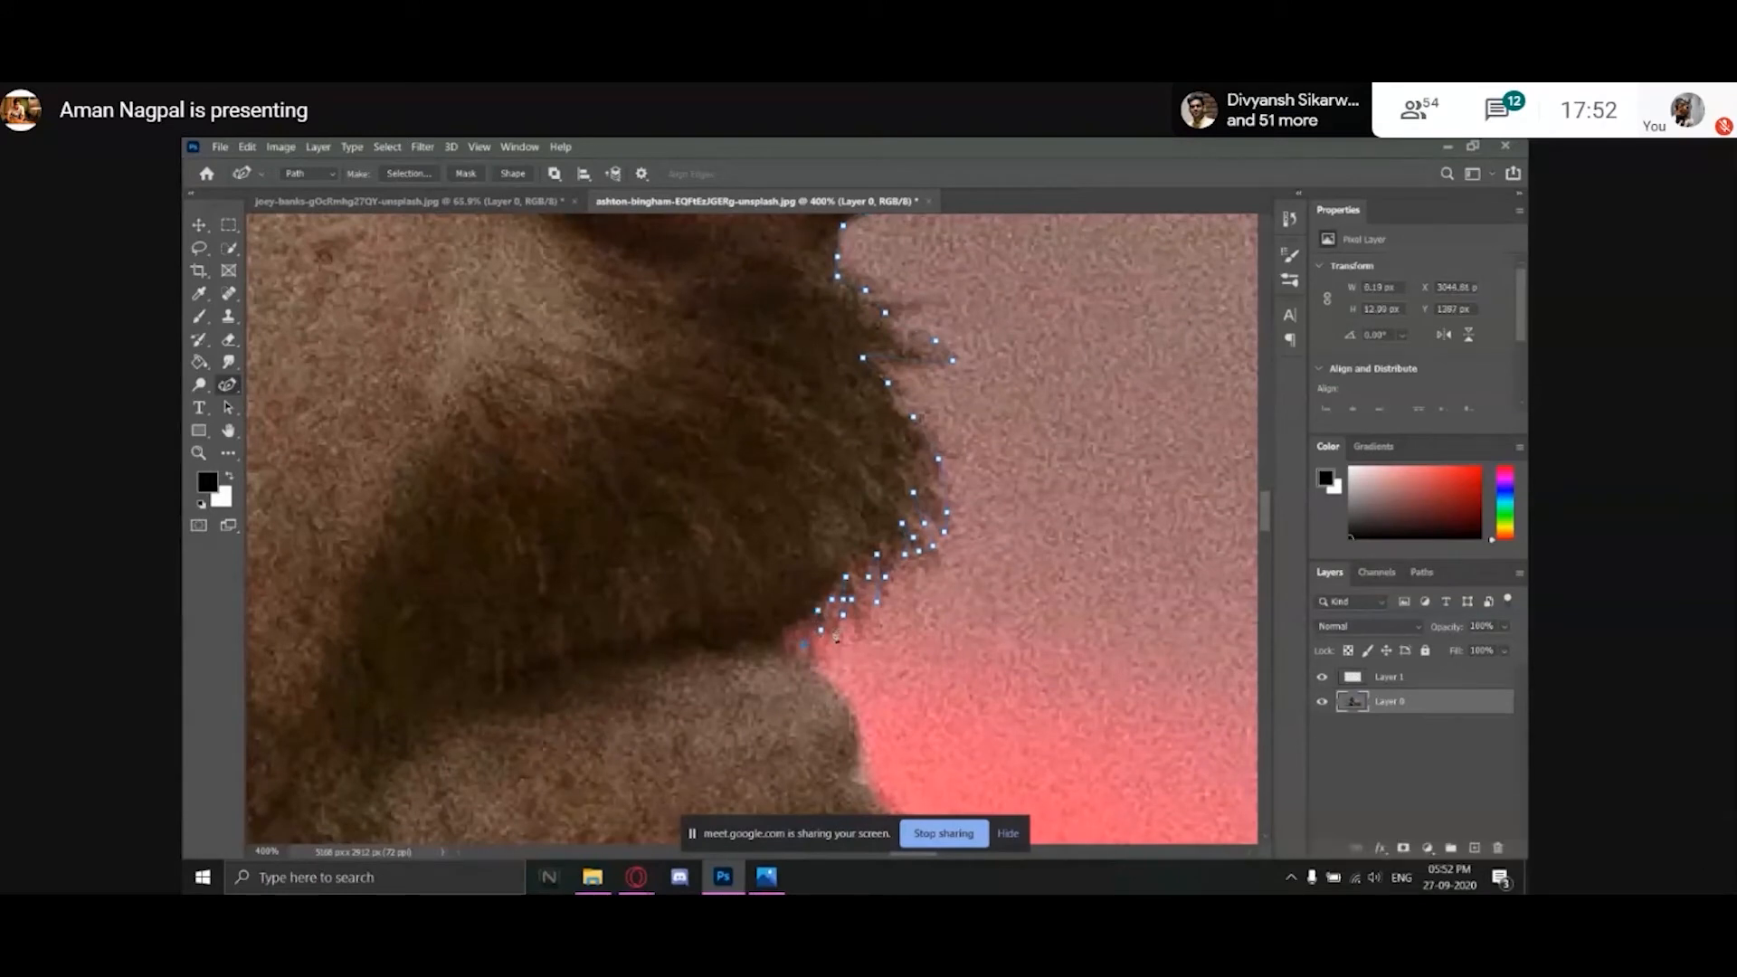
Trace the notch between the moustache and the lower lip, and adjust the anchor on the lip's upper front edge.
click(821, 625)
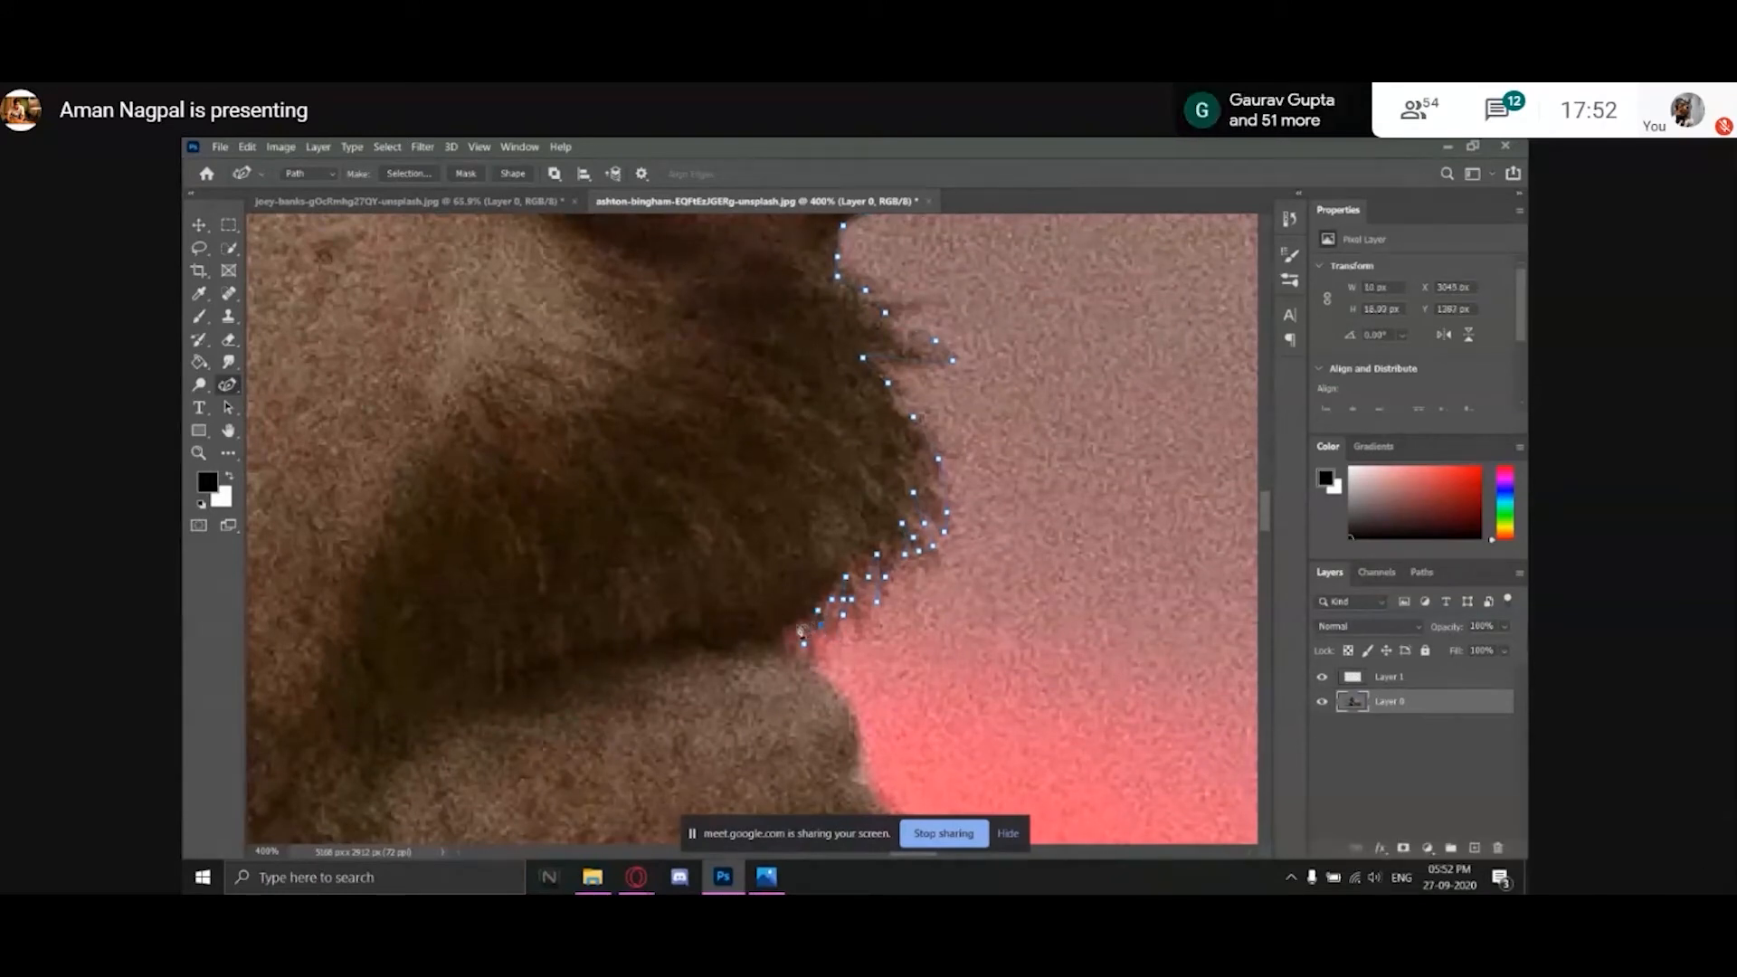
click(780, 639)
click(831, 674)
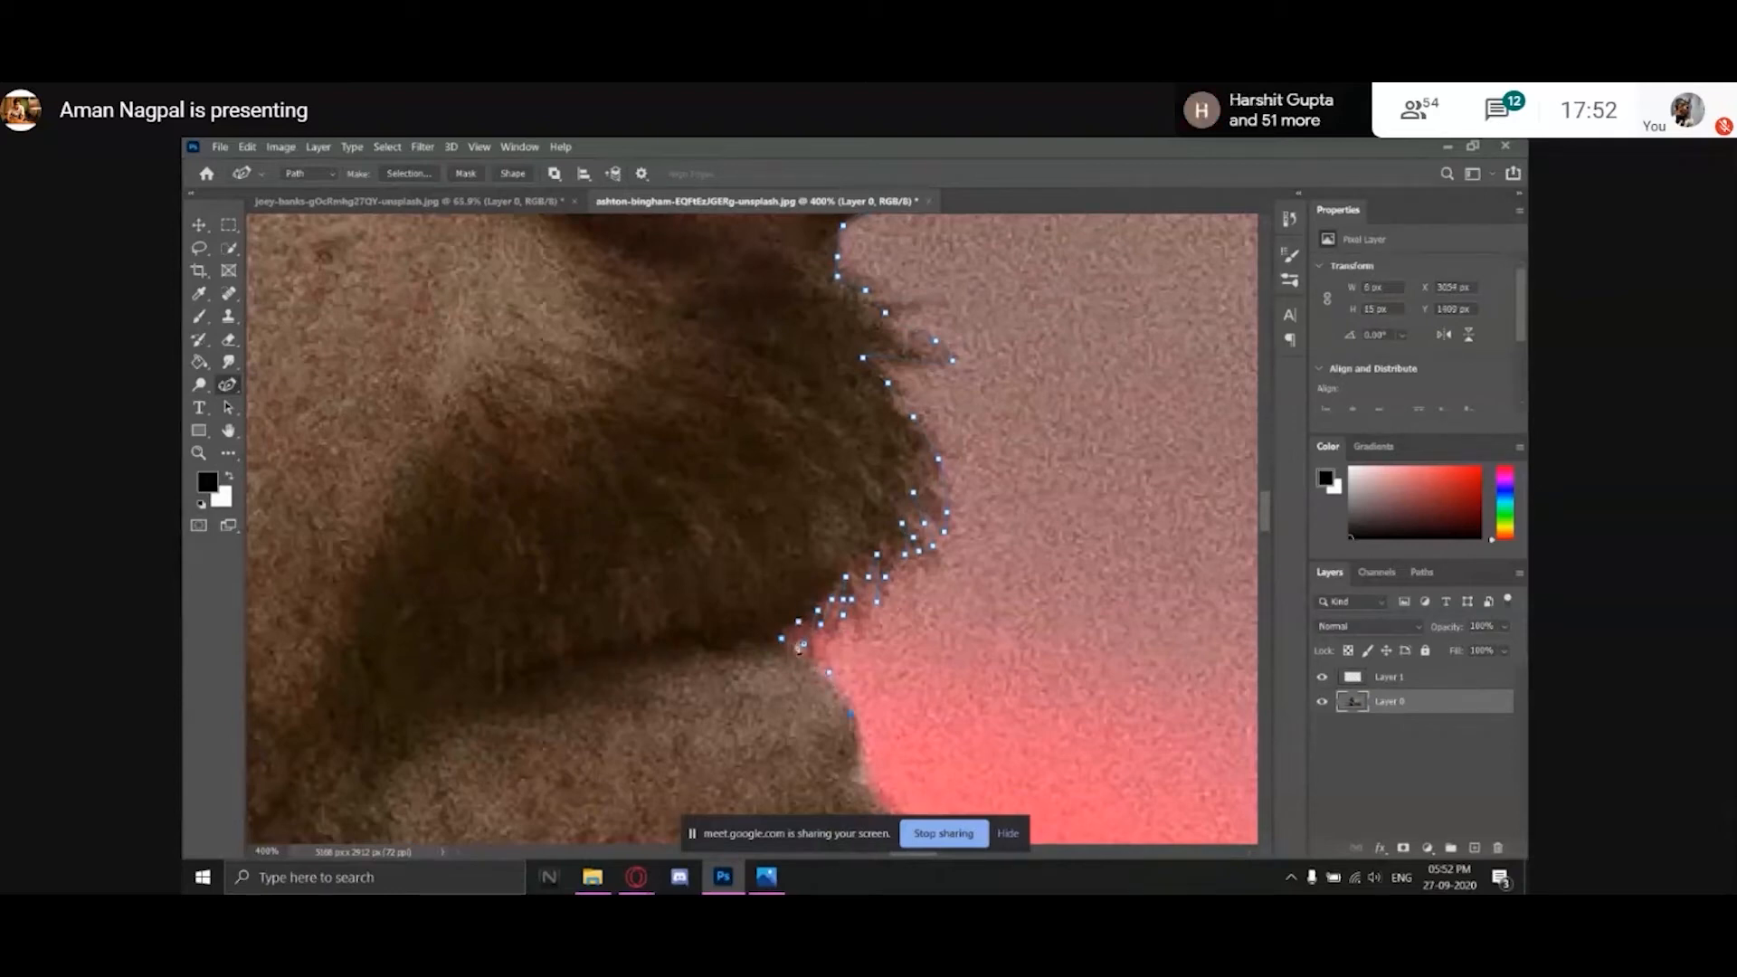
click(834, 674)
click(828, 679)
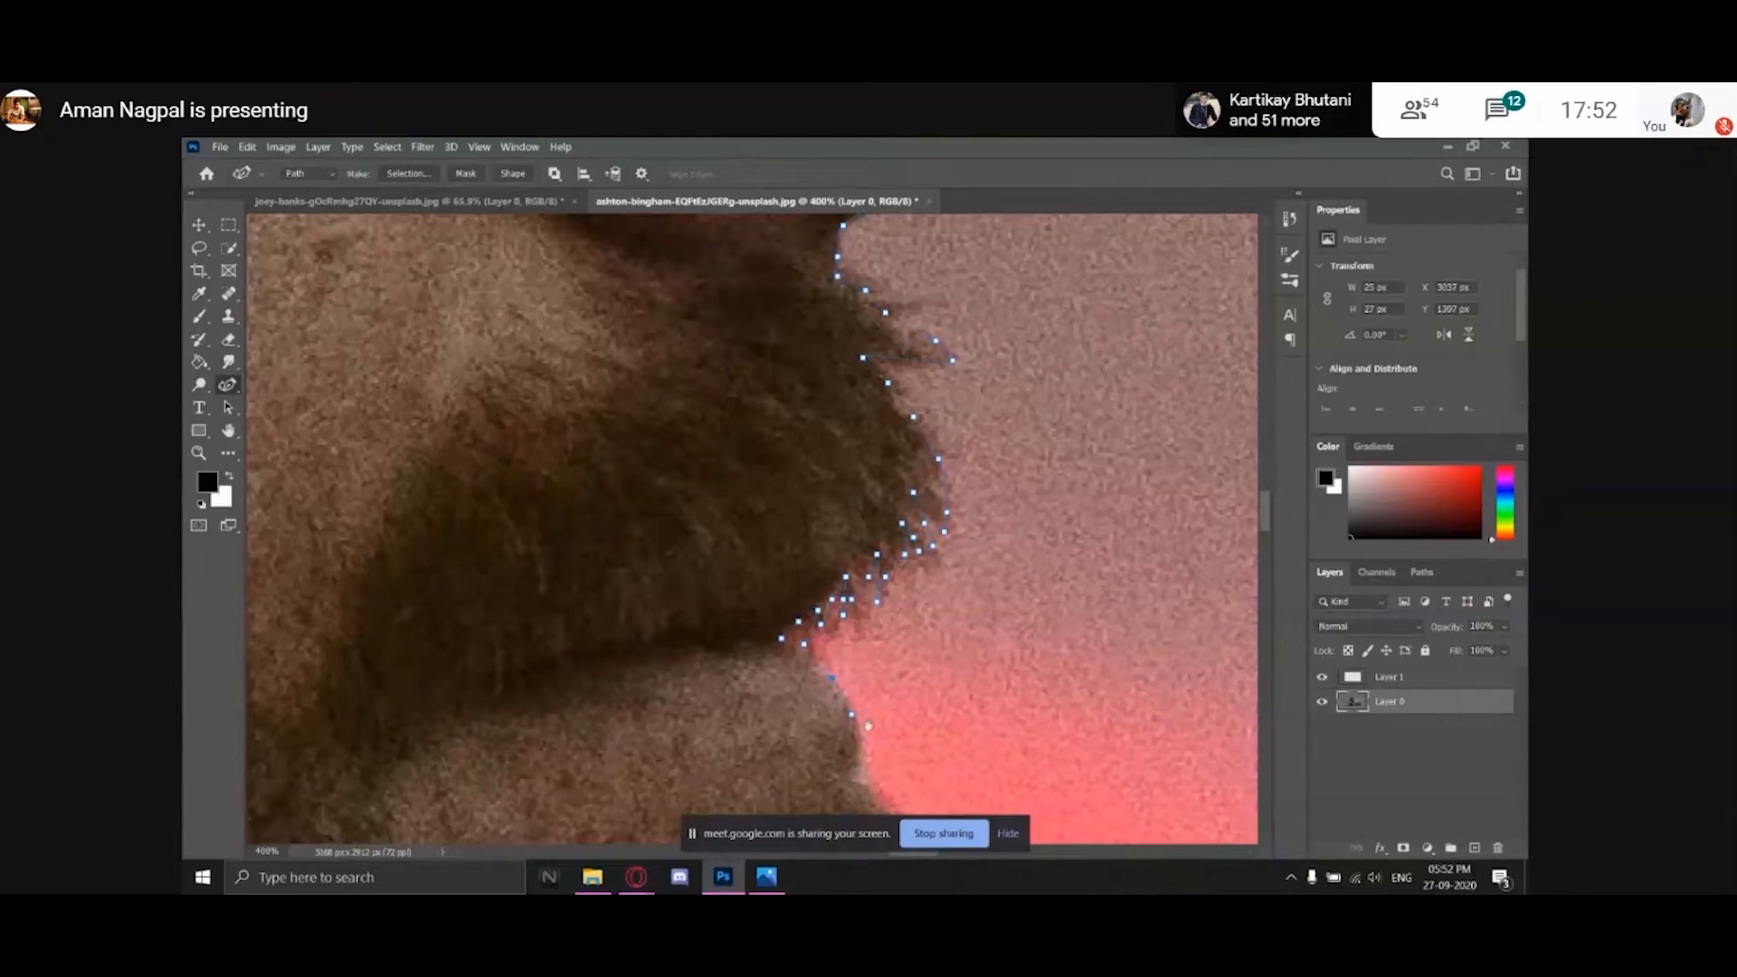
Outline the front of the lower lip down to the first beard hairs and adjust the anchor at the lip's base.
drag(868, 725, 865, 579)
click(854, 573)
click(858, 604)
click(850, 631)
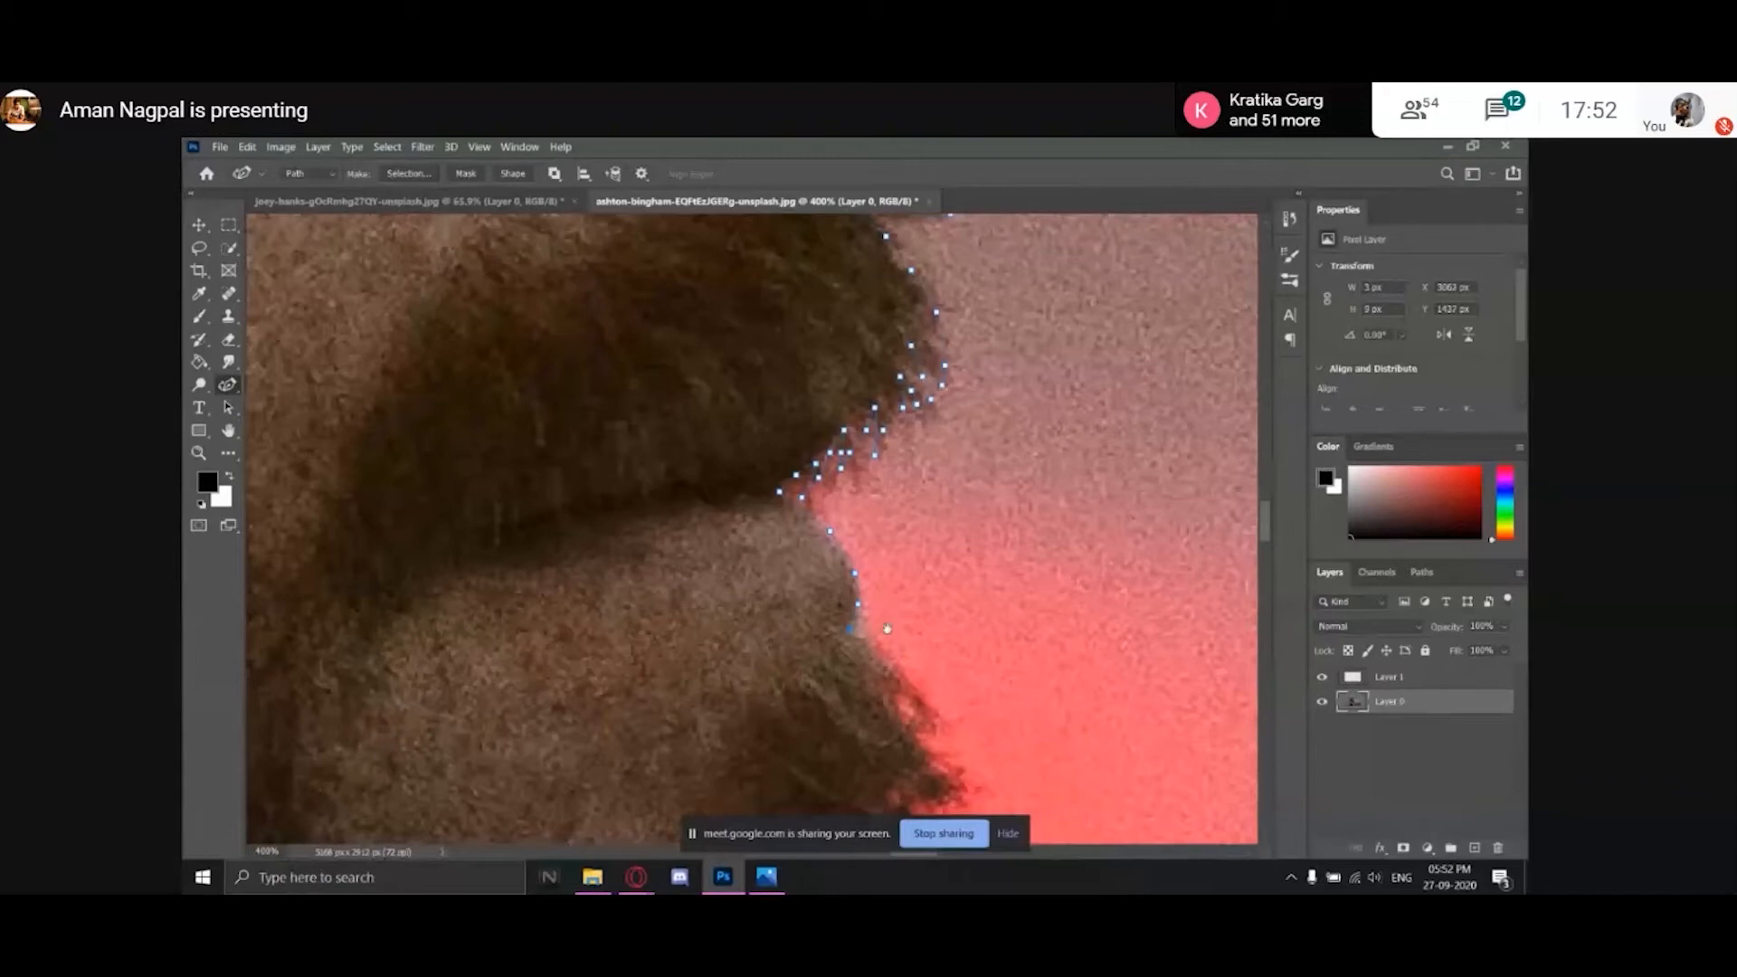
drag(895, 682, 891, 536)
click(898, 526)
click(921, 562)
click(846, 483)
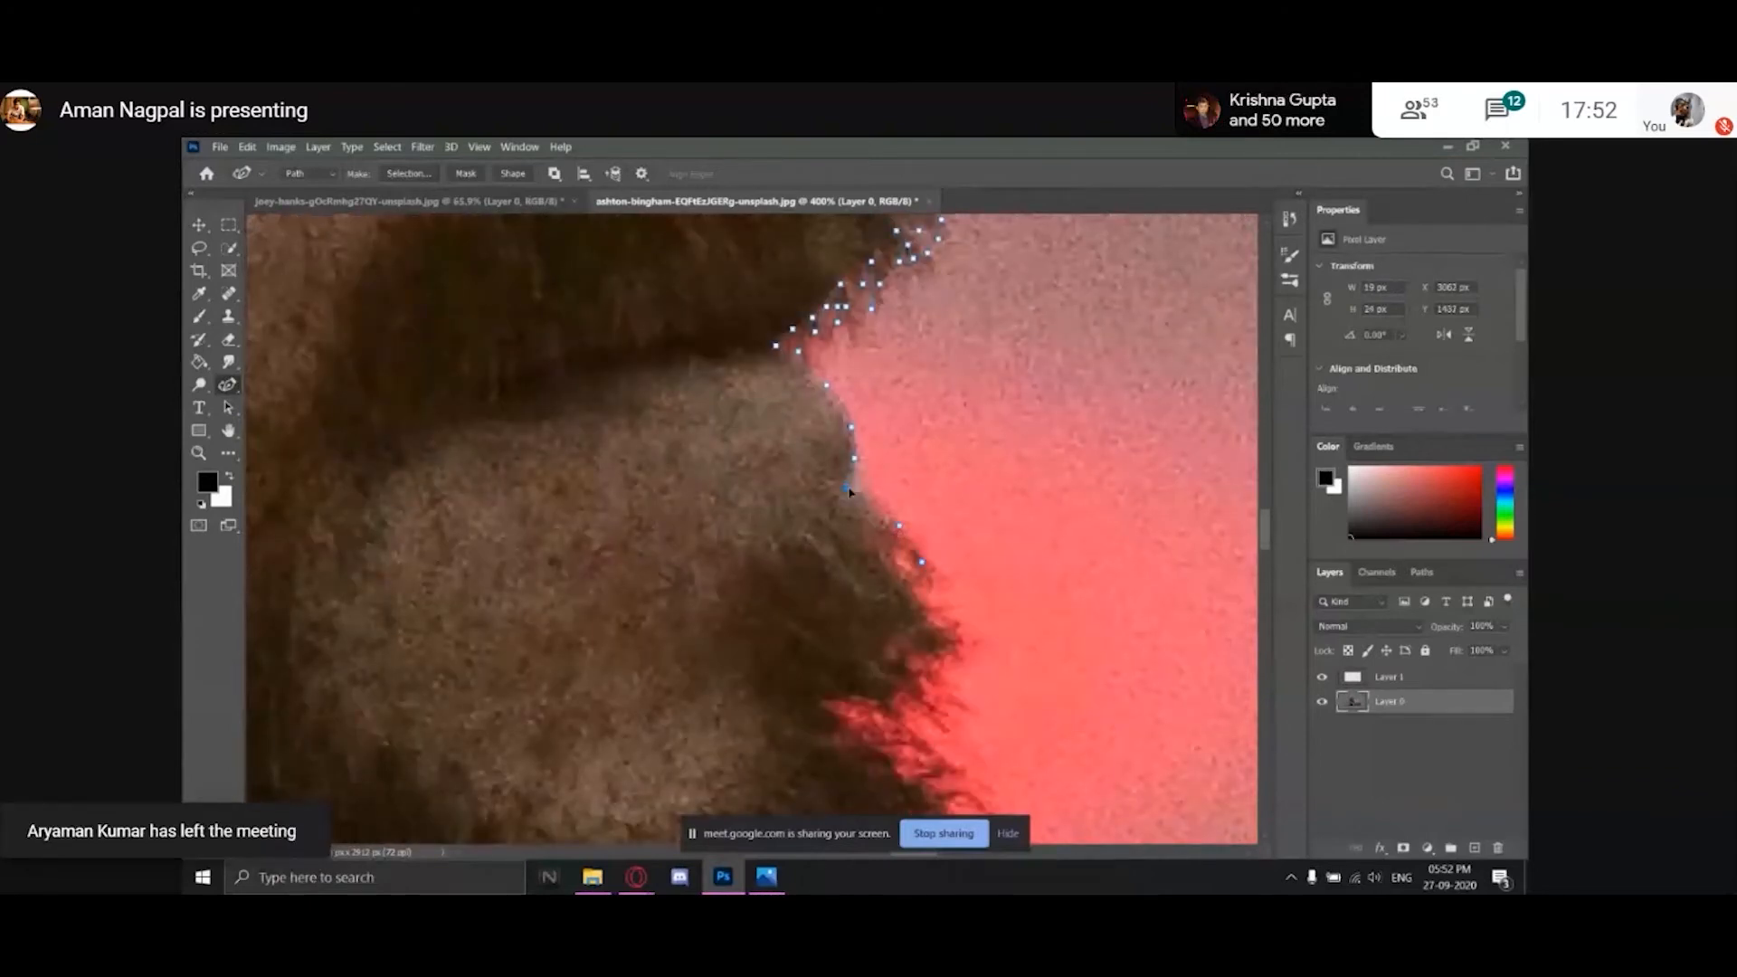
Zigzag the path around the first beard hair tips just below the lower lip.
drag(897, 524, 891, 526)
click(919, 561)
click(894, 551)
click(864, 545)
click(902, 575)
click(923, 610)
click(960, 639)
click(904, 642)
click(888, 642)
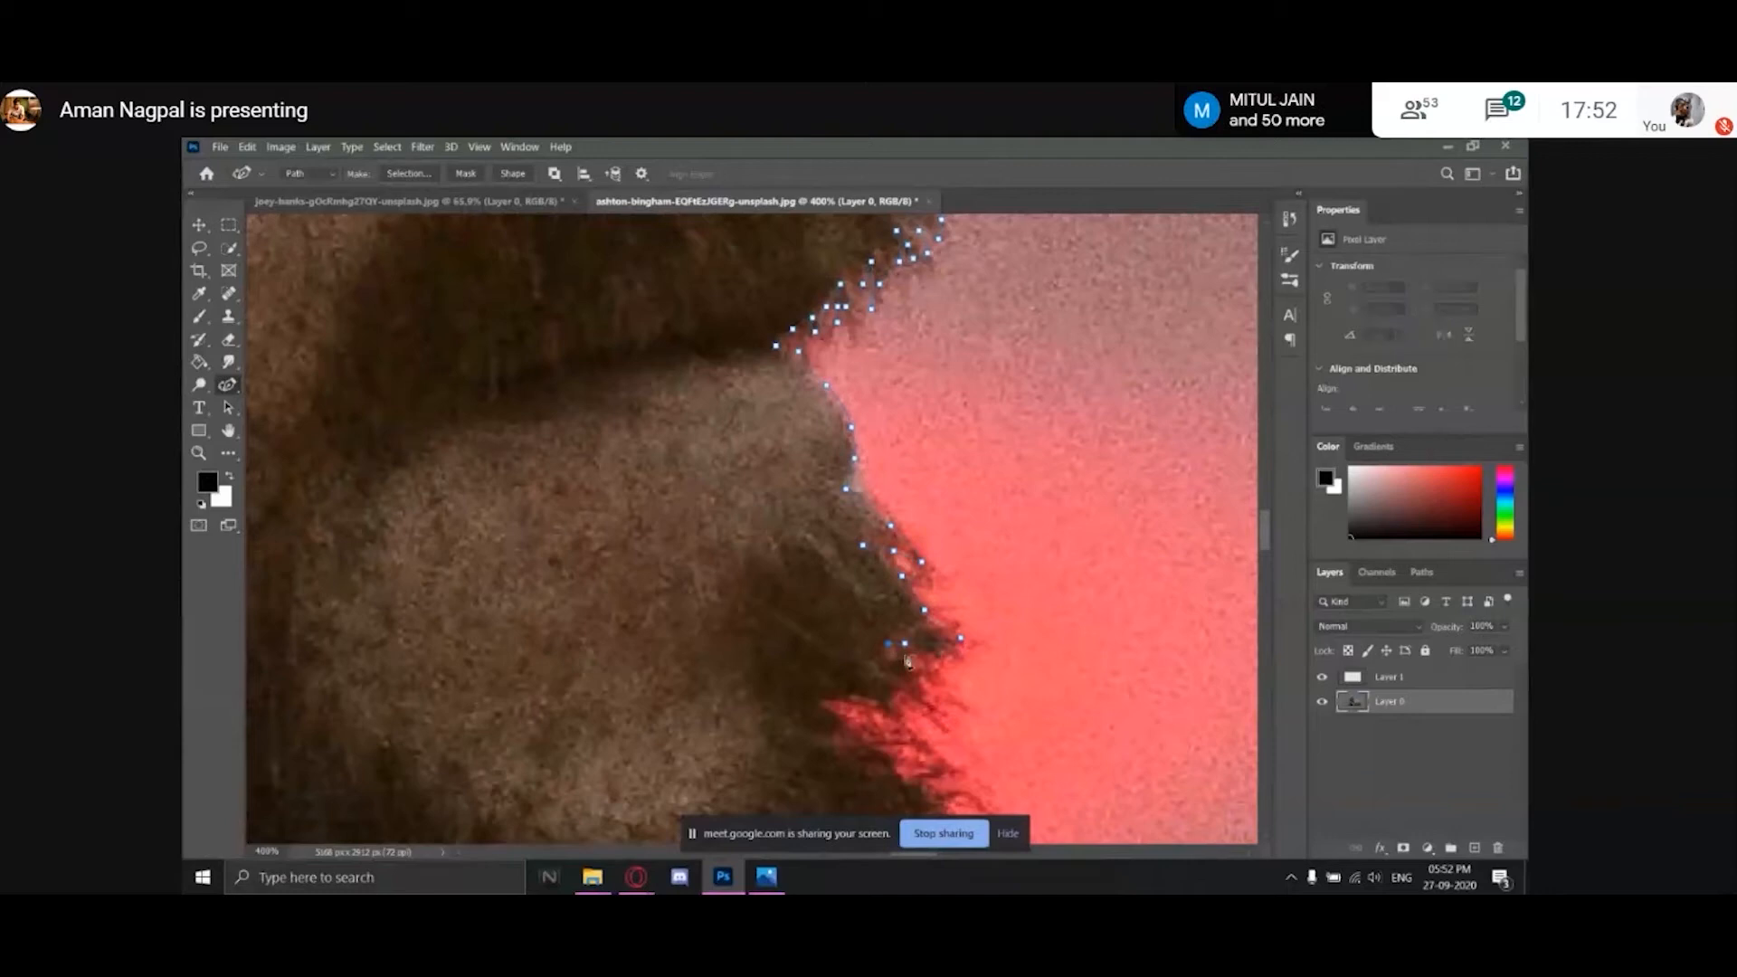
Undo the misplaced anchors and route the path around the underside of the beard tuft below the lip.
click(1035, 619)
click(986, 660)
click(961, 674)
click(897, 666)
key(ctrl+z)
key(ctrl+z)
drag(986, 661, 949, 660)
click(893, 655)
click(919, 680)
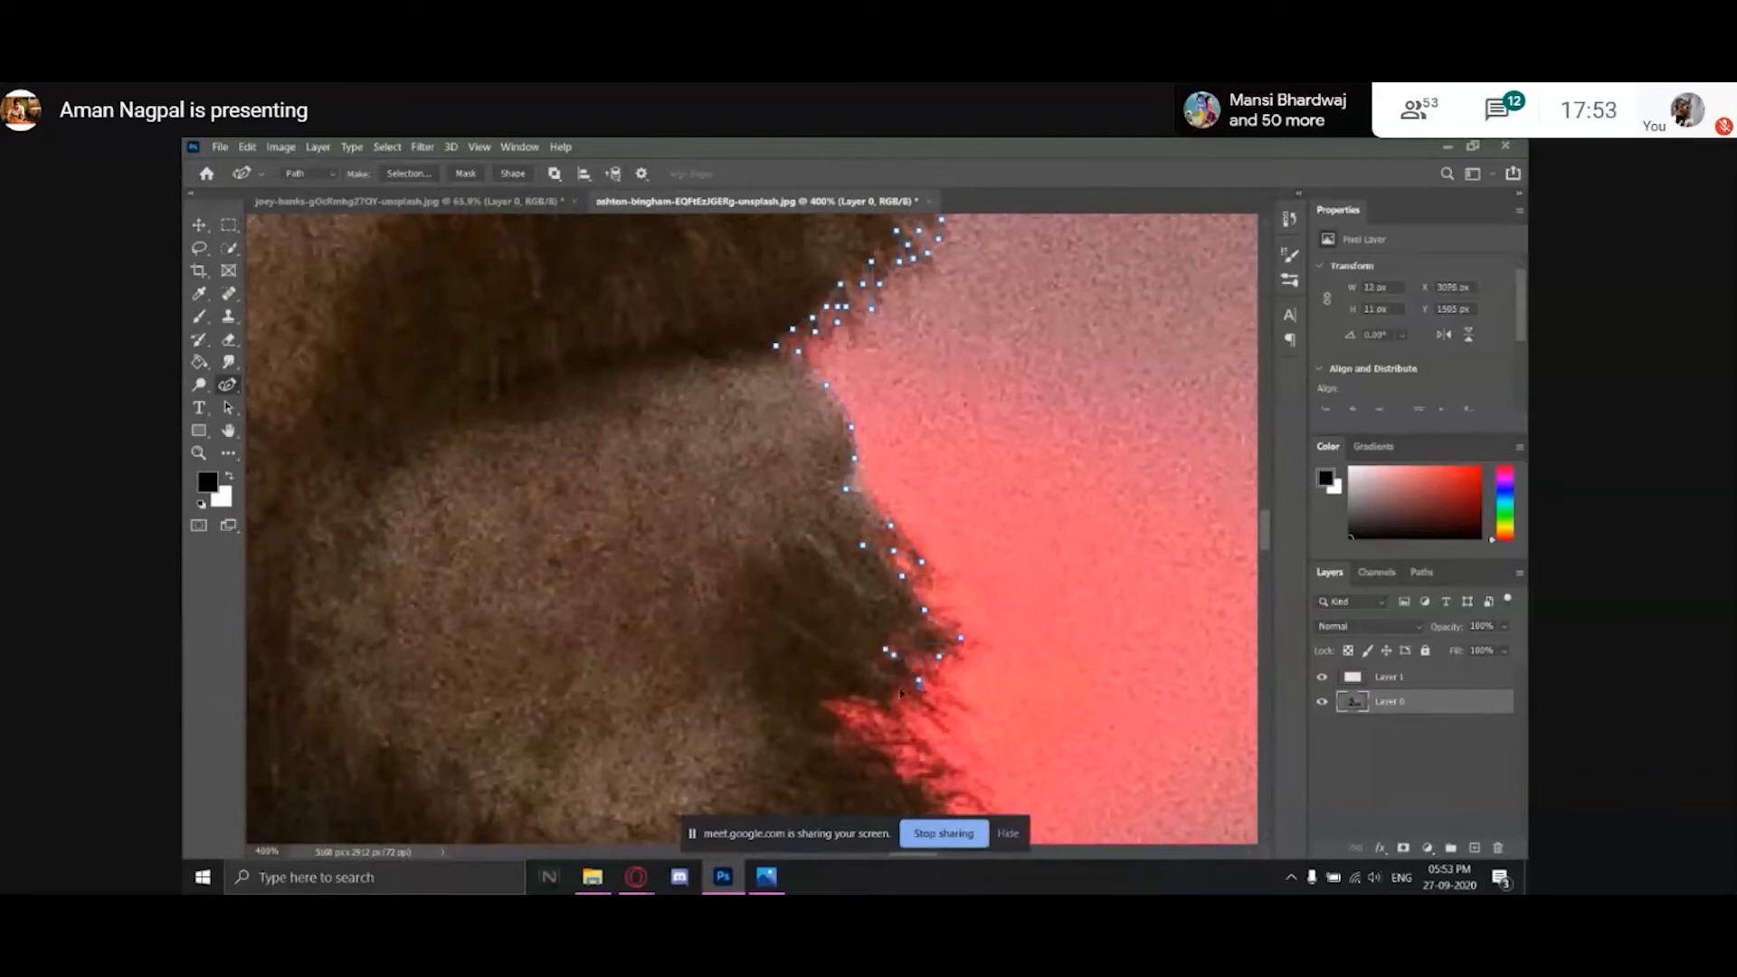
Trace inward to the deepest point of the gap in the beard and refine the anchor on the tuft above it.
click(869, 701)
click(841, 698)
click(826, 702)
drag(894, 655, 924, 677)
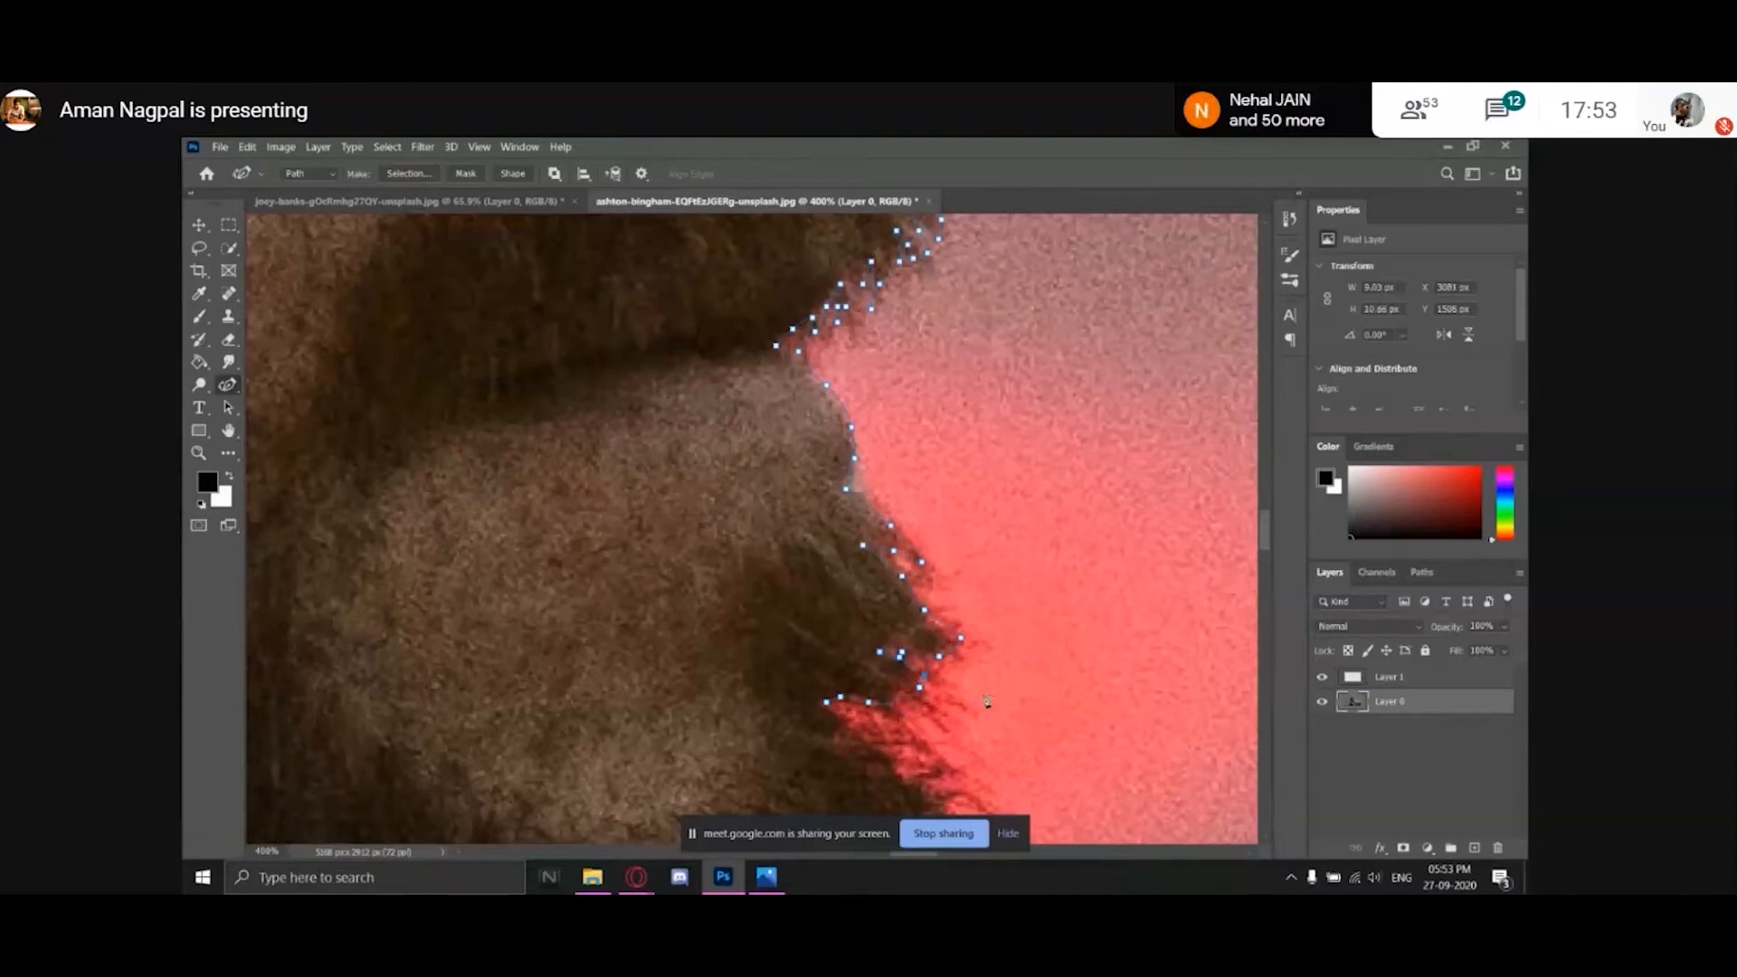
Outline the hair tips directly below the gap in the beard, back in to the beard's solid edge.
drag(1033, 616, 1085, 400)
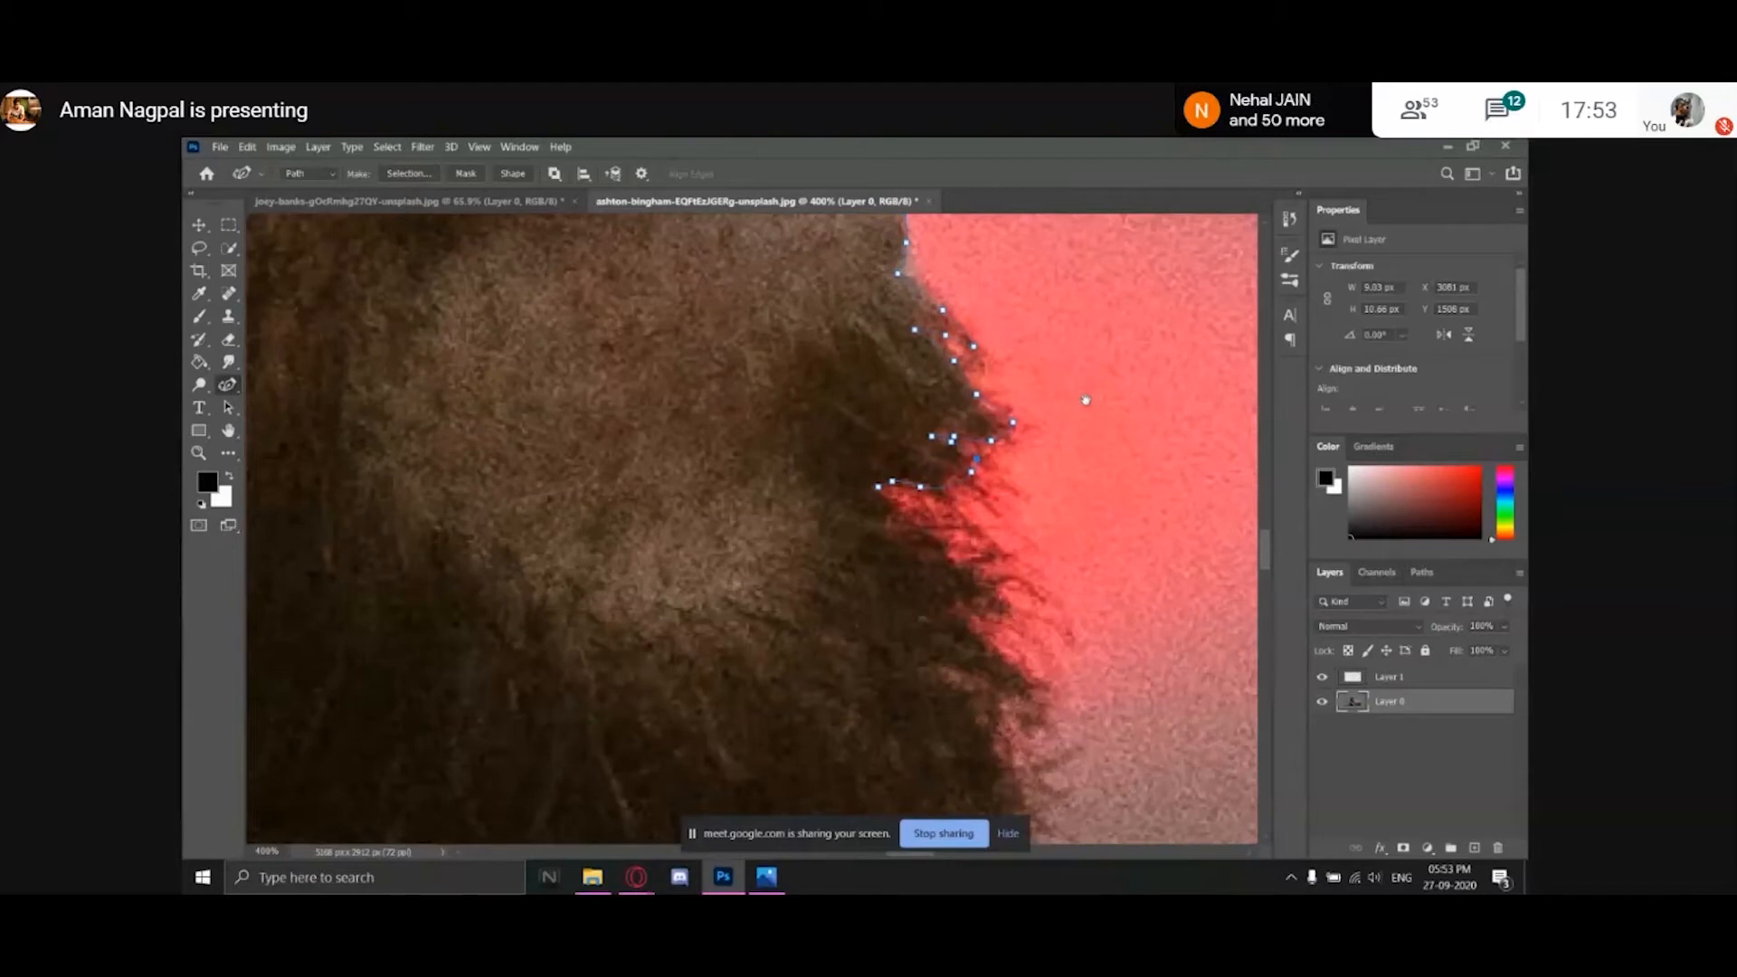
drag(1086, 400, 1102, 310)
click(954, 449)
click(981, 472)
click(1012, 498)
click(1012, 523)
click(973, 514)
drag(1012, 523, 1027, 526)
click(984, 525)
Follow the long curled hairs on the front of the chin beard outward and back inward.
click(1018, 562)
click(1044, 579)
click(1063, 601)
click(1063, 636)
click(1051, 647)
click(1032, 622)
click(996, 590)
click(1012, 626)
click(1023, 655)
Outline the small hair tuft on the beard's front edge just below the curled hairs.
drag(1050, 692, 1036, 627)
click(1034, 621)
click(1039, 656)
click(1017, 669)
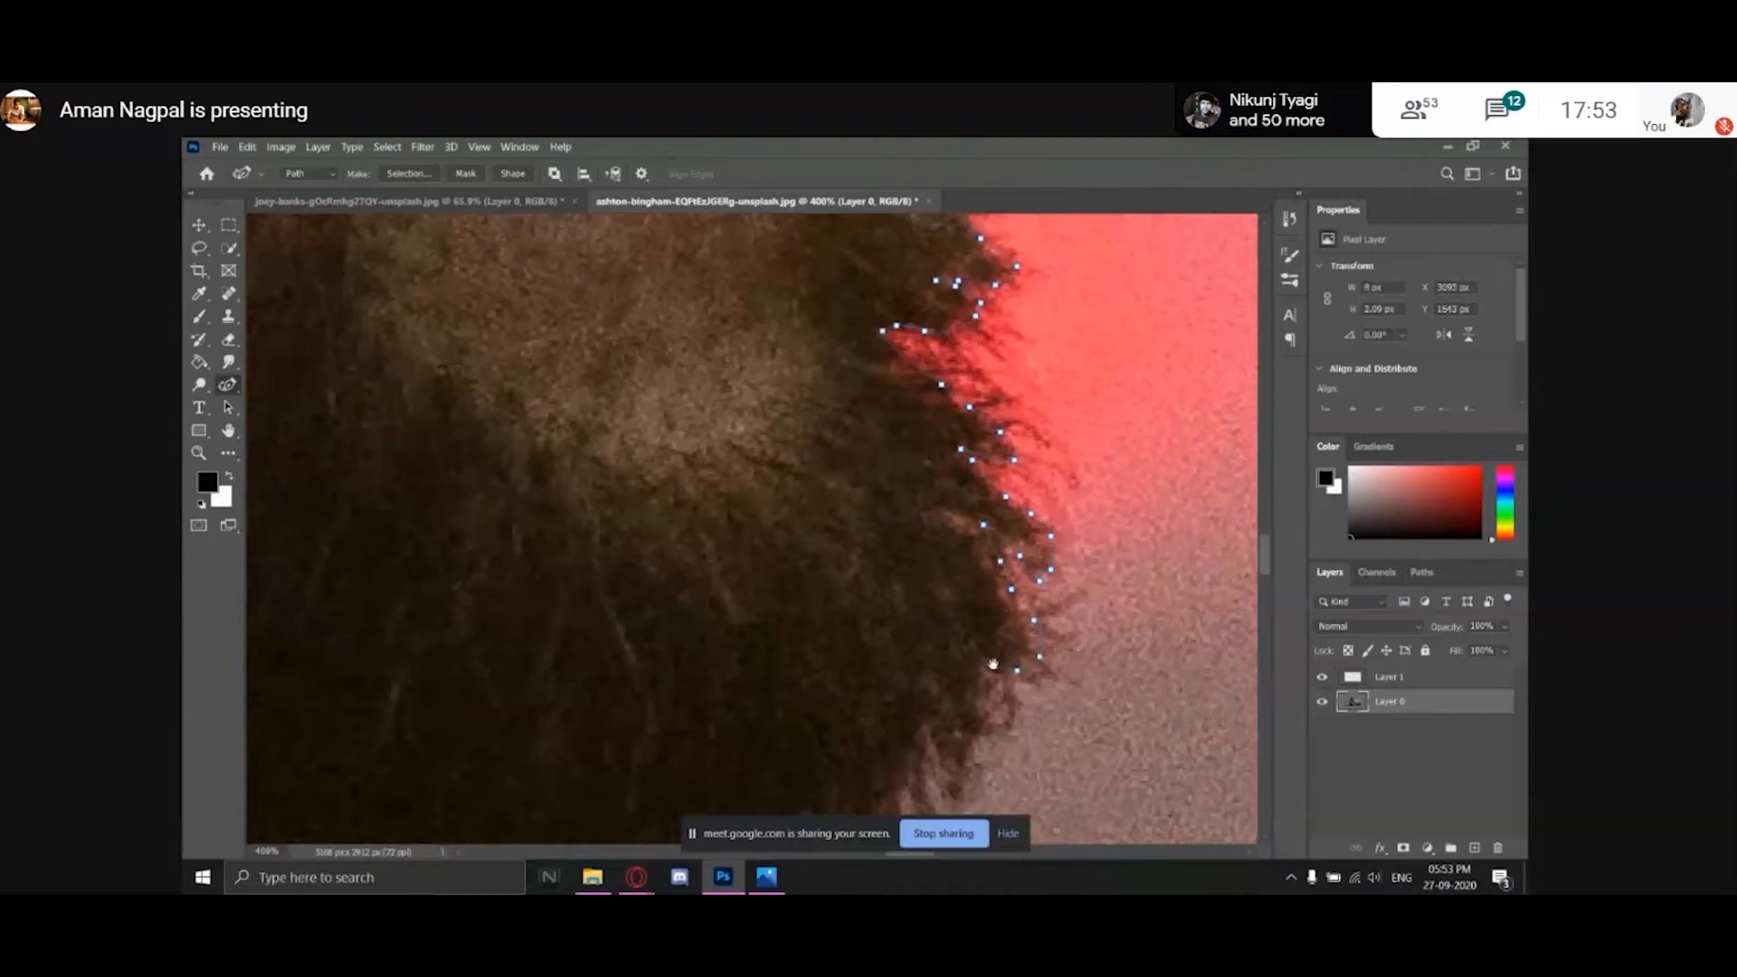
Continue the path down the beard's lower front curve and around its first downward-pointing hair tip.
drag(993, 663, 1004, 546)
click(1012, 597)
click(994, 630)
click(984, 676)
click(946, 715)
click(949, 681)
click(945, 642)
Zigzag around the next downward-pointing hairs where the beard's front curves under the chin.
click(935, 656)
click(922, 690)
click(916, 729)
click(897, 757)
click(874, 777)
click(876, 746)
click(876, 726)
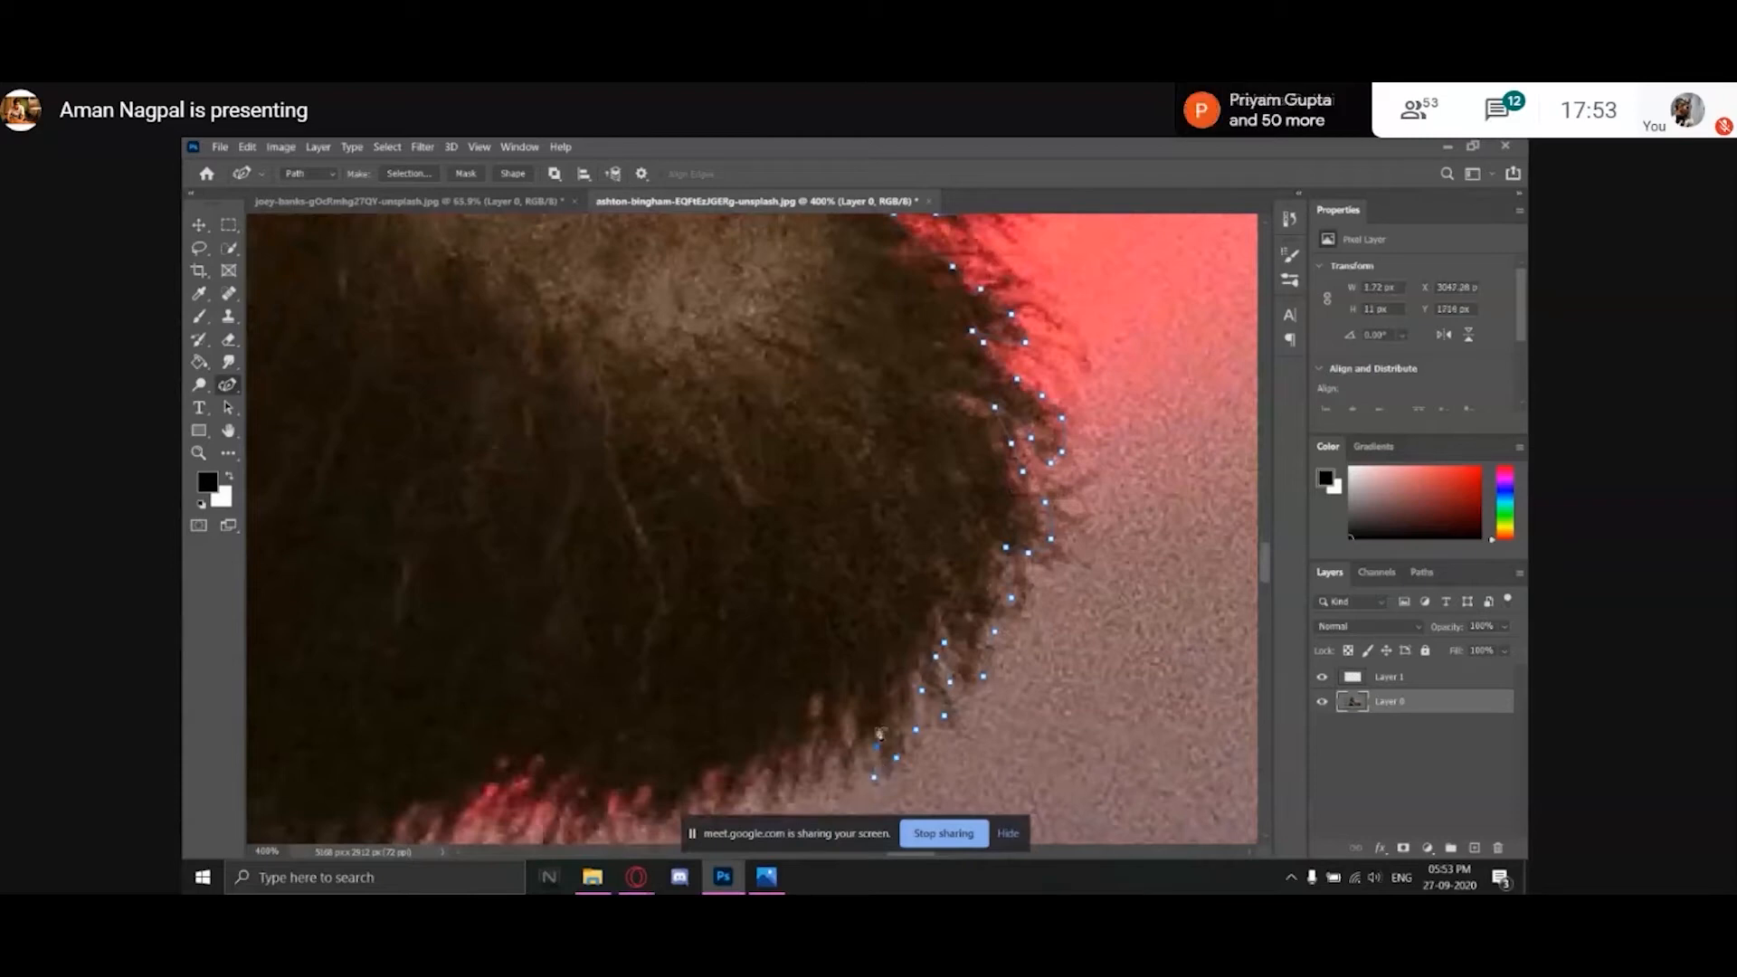
click(861, 744)
click(854, 771)
Trace the closely spaced hair tips along the front part of the beard's underside.
drag(839, 798, 927, 676)
click(929, 649)
click(931, 632)
click(928, 624)
click(914, 644)
click(906, 664)
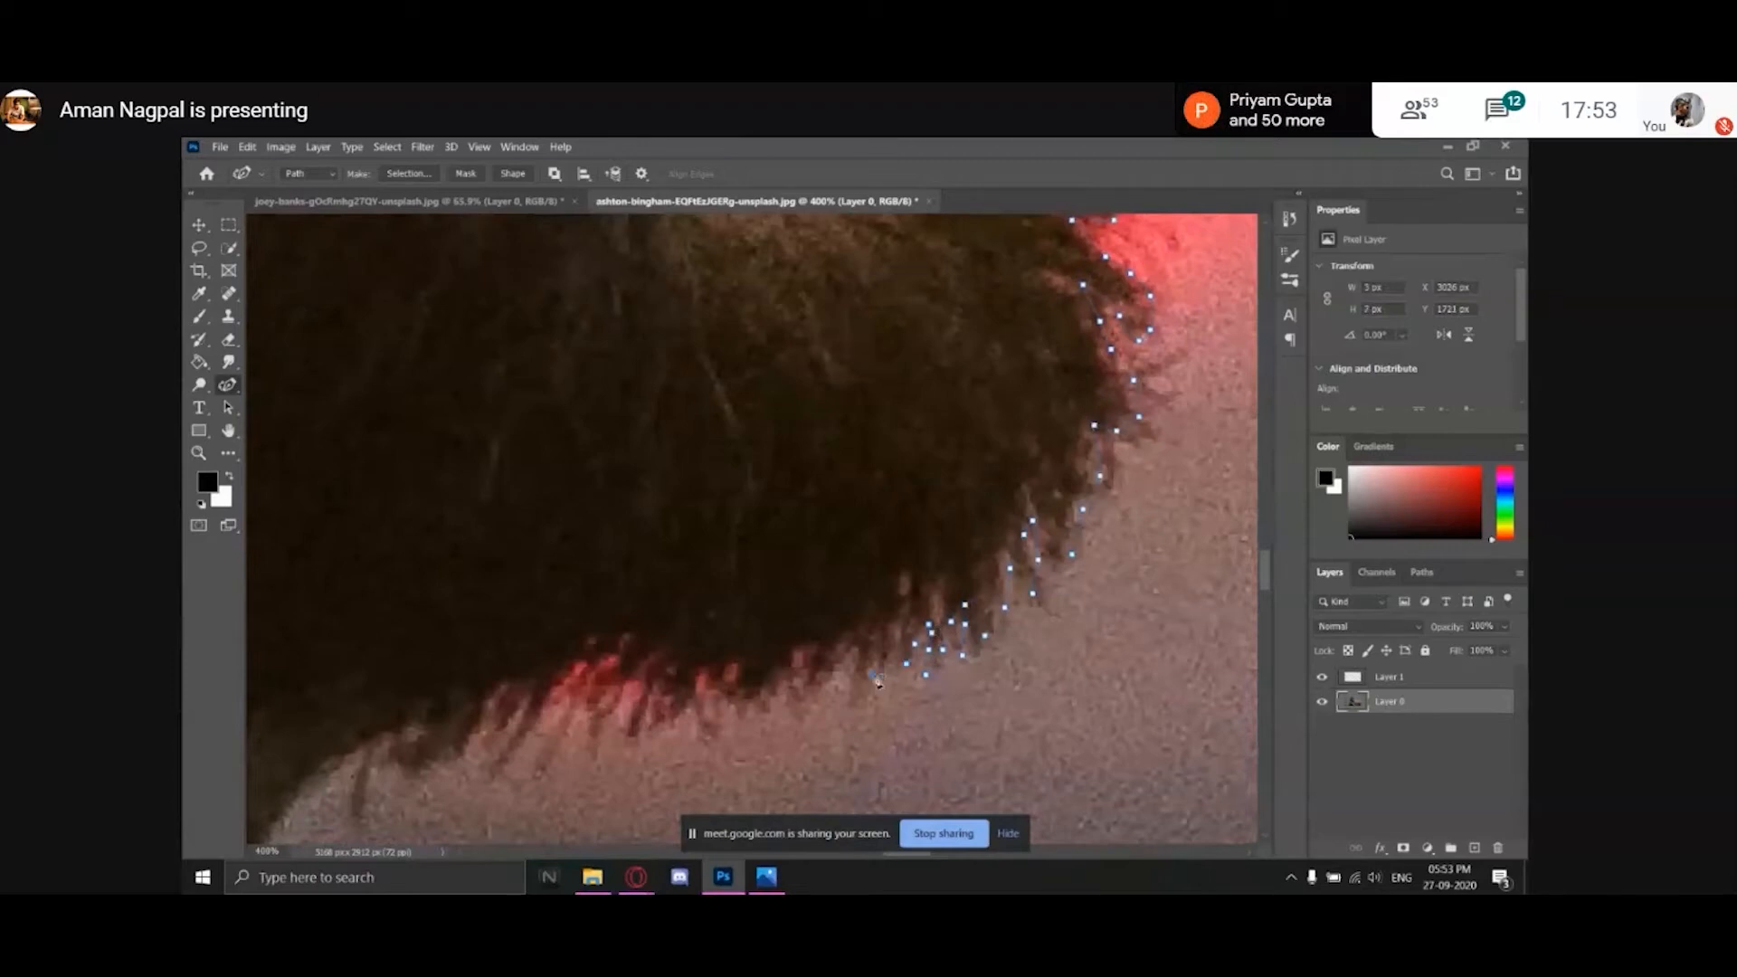
click(849, 689)
click(852, 669)
click(851, 651)
Extend the zigzag outline along the middle of the beard's underside, going in and out of the hair gaps.
drag(848, 651, 924, 537)
click(903, 561)
click(889, 583)
click(874, 554)
click(863, 597)
click(849, 561)
click(824, 584)
click(797, 595)
click(799, 575)
click(805, 556)
Follow the beard's underside to the red-lit gap and trace up into it.
click(780, 573)
click(754, 595)
click(731, 606)
click(710, 615)
click(700, 612)
click(712, 593)
click(717, 573)
click(695, 579)
click(688, 552)
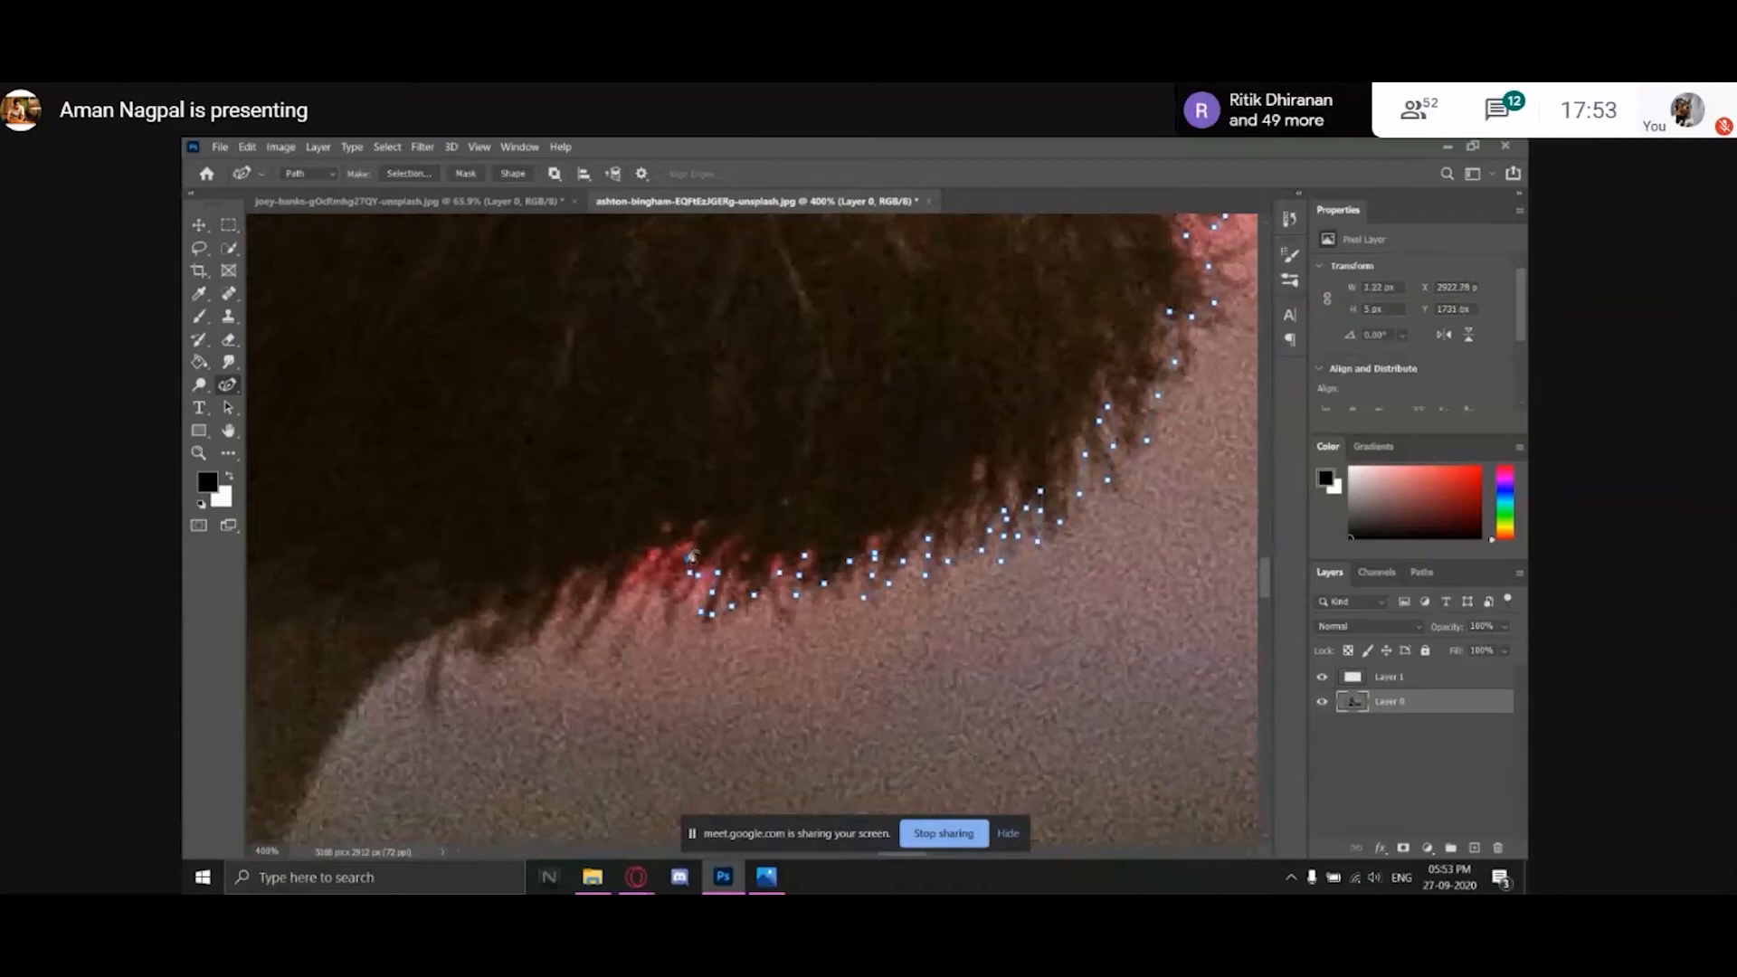
Outline the long slanted hair tip behind the red-lit gap on the beard's underside.
click(659, 552)
click(625, 589)
click(569, 653)
click(592, 634)
click(607, 615)
click(602, 583)
Trace the last hairs on the beard's underside to where the beard meets the neck.
drag(597, 595, 734, 521)
click(707, 515)
click(684, 550)
click(650, 570)
click(616, 581)
click(594, 570)
click(577, 556)
Curve the path from the end of the beard down the upper front of the neck.
drag(667, 605, 976, 377)
click(739, 513)
click(831, 374)
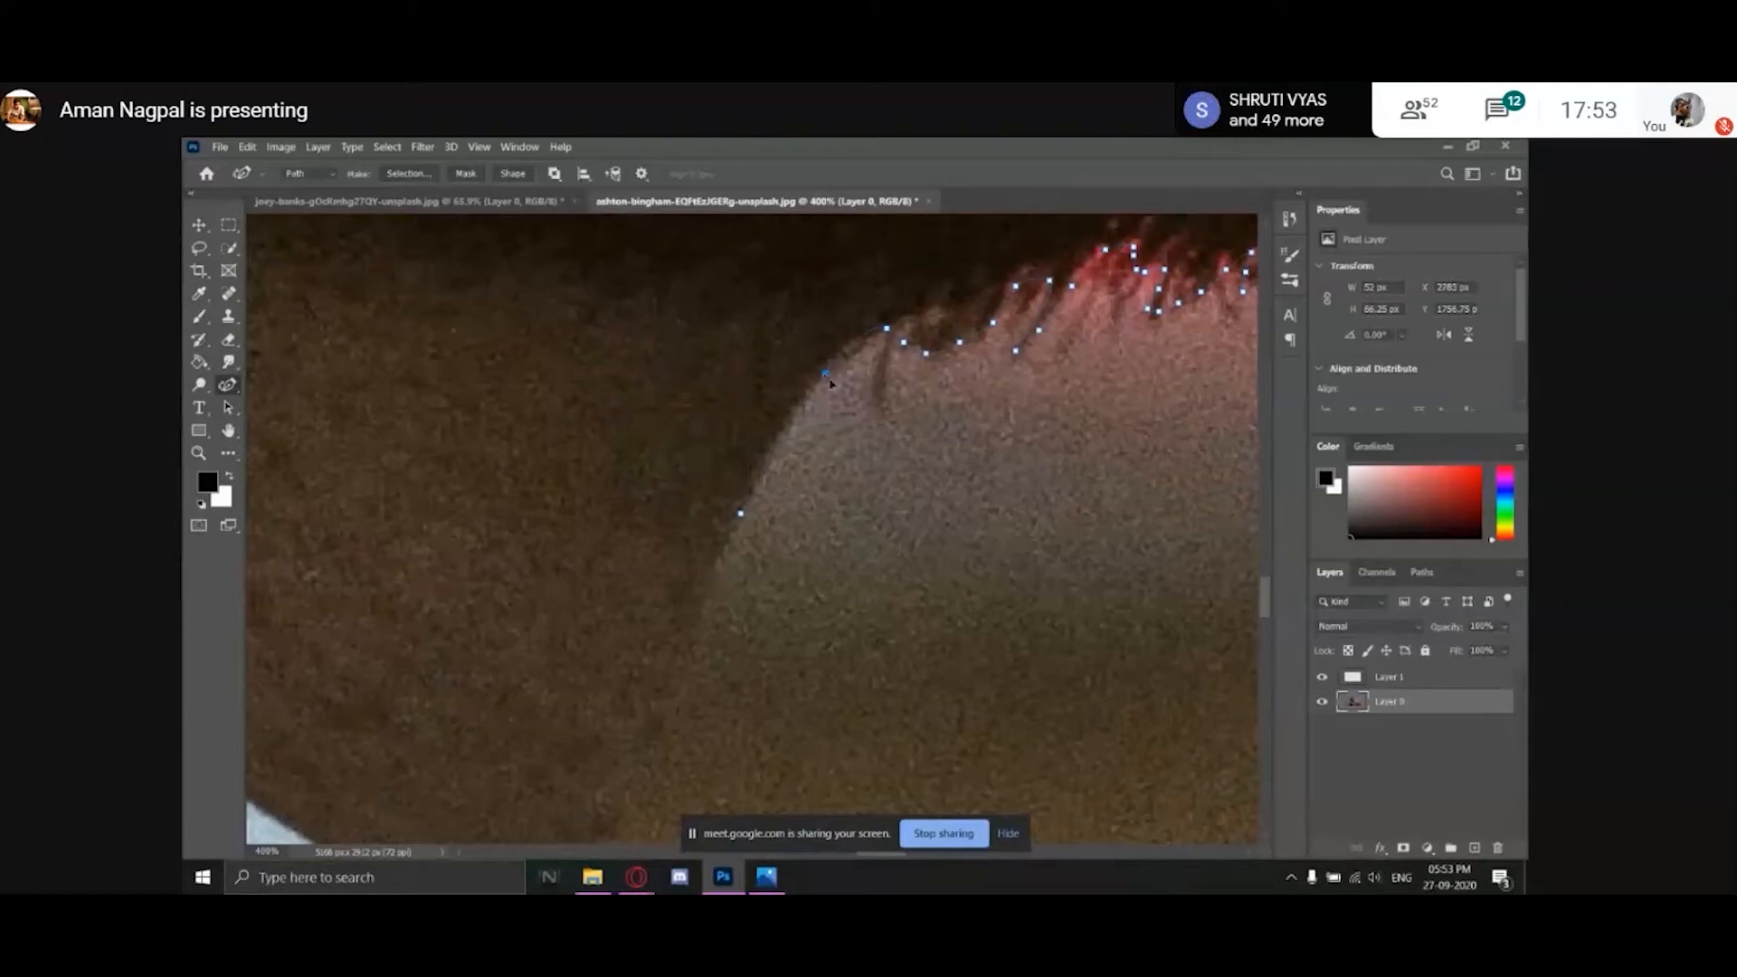
key(s)
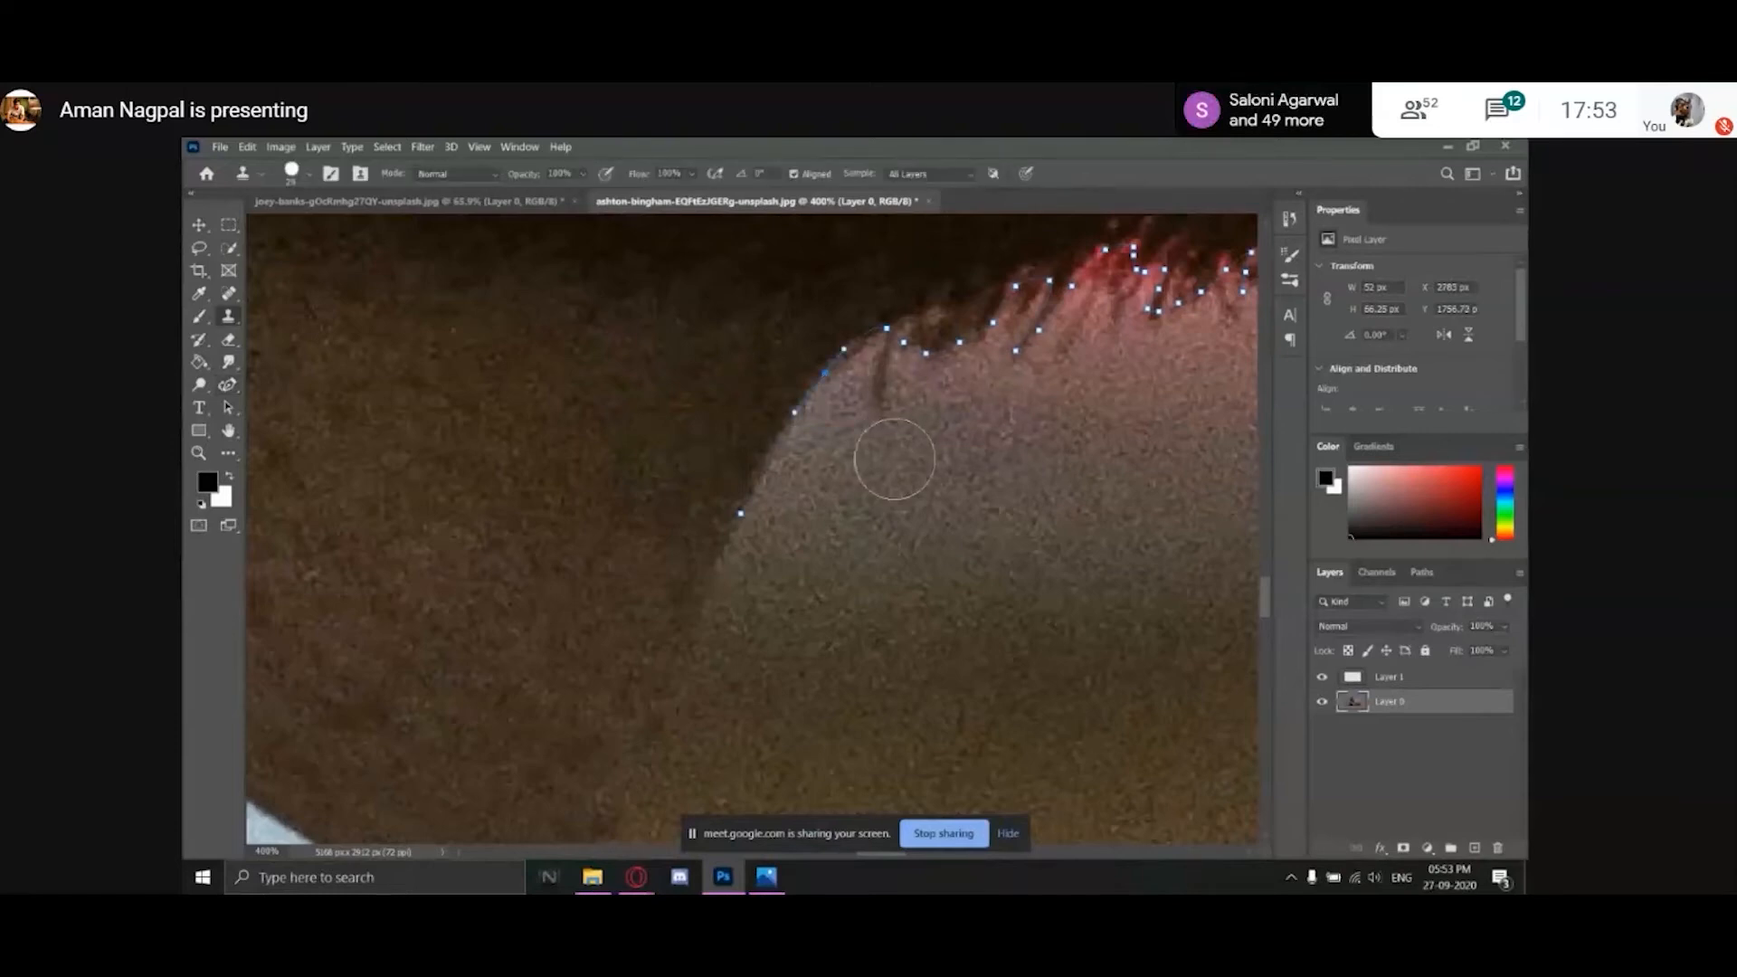
scroll(893, 459, down, 2)
key(p)
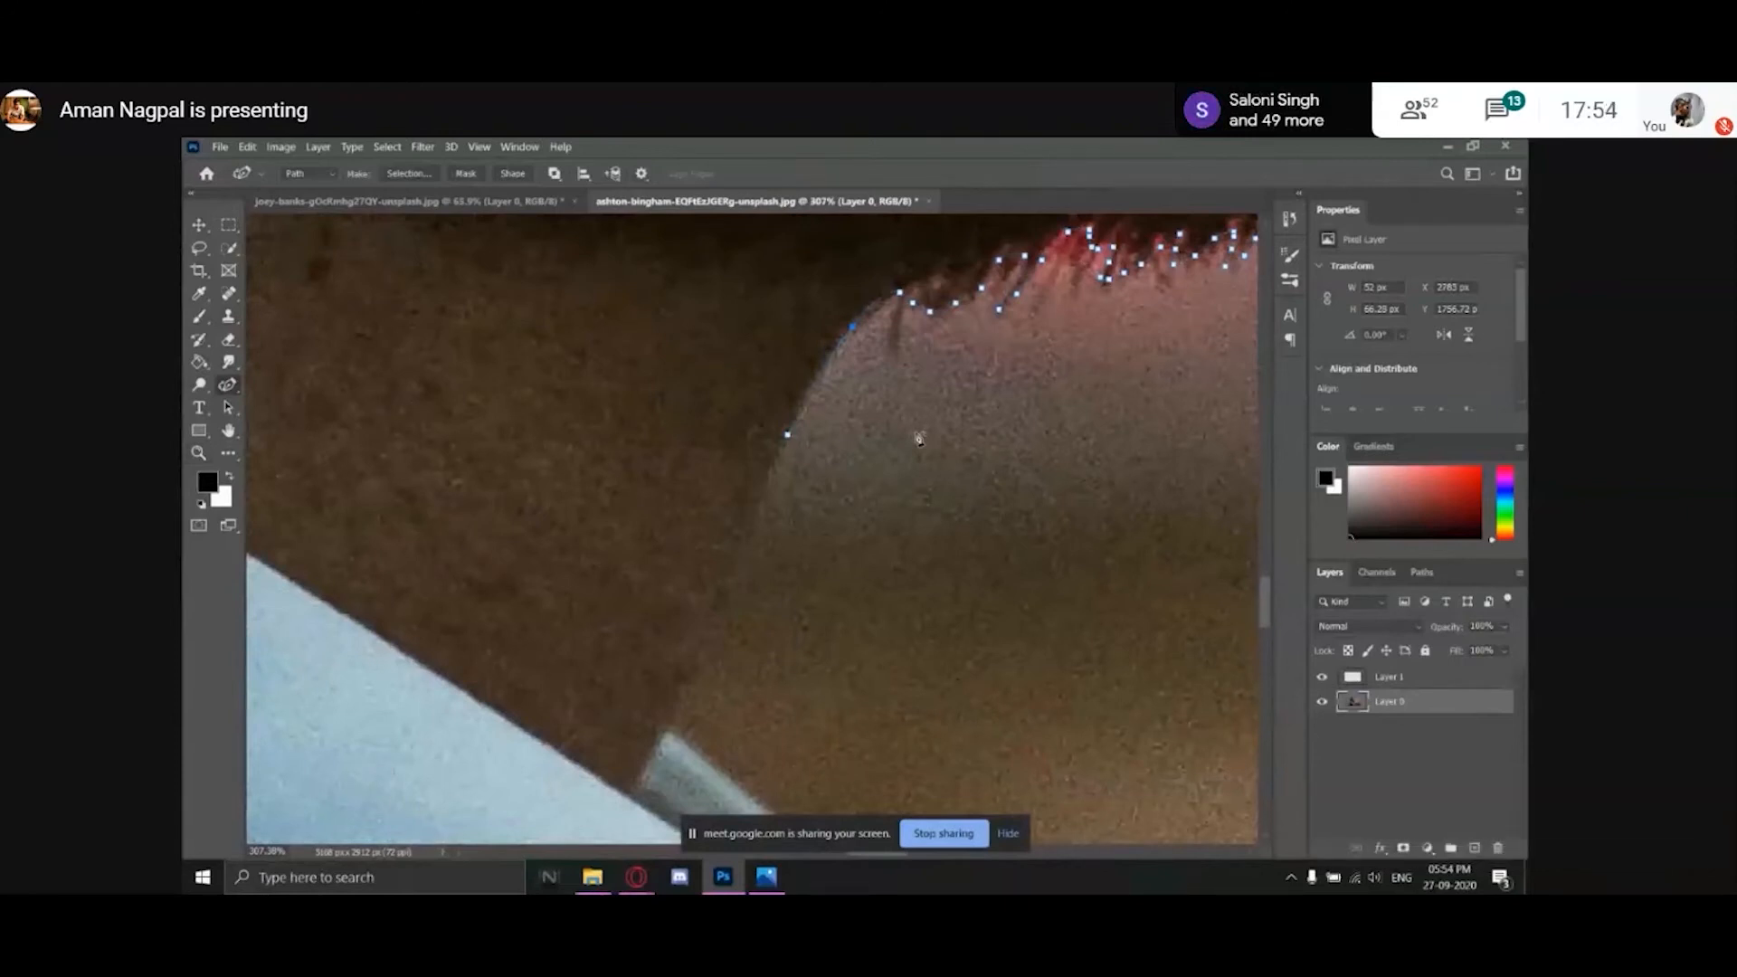
Continue the path down the lower neck to the pointed tip of the shirt collar.
key(z)
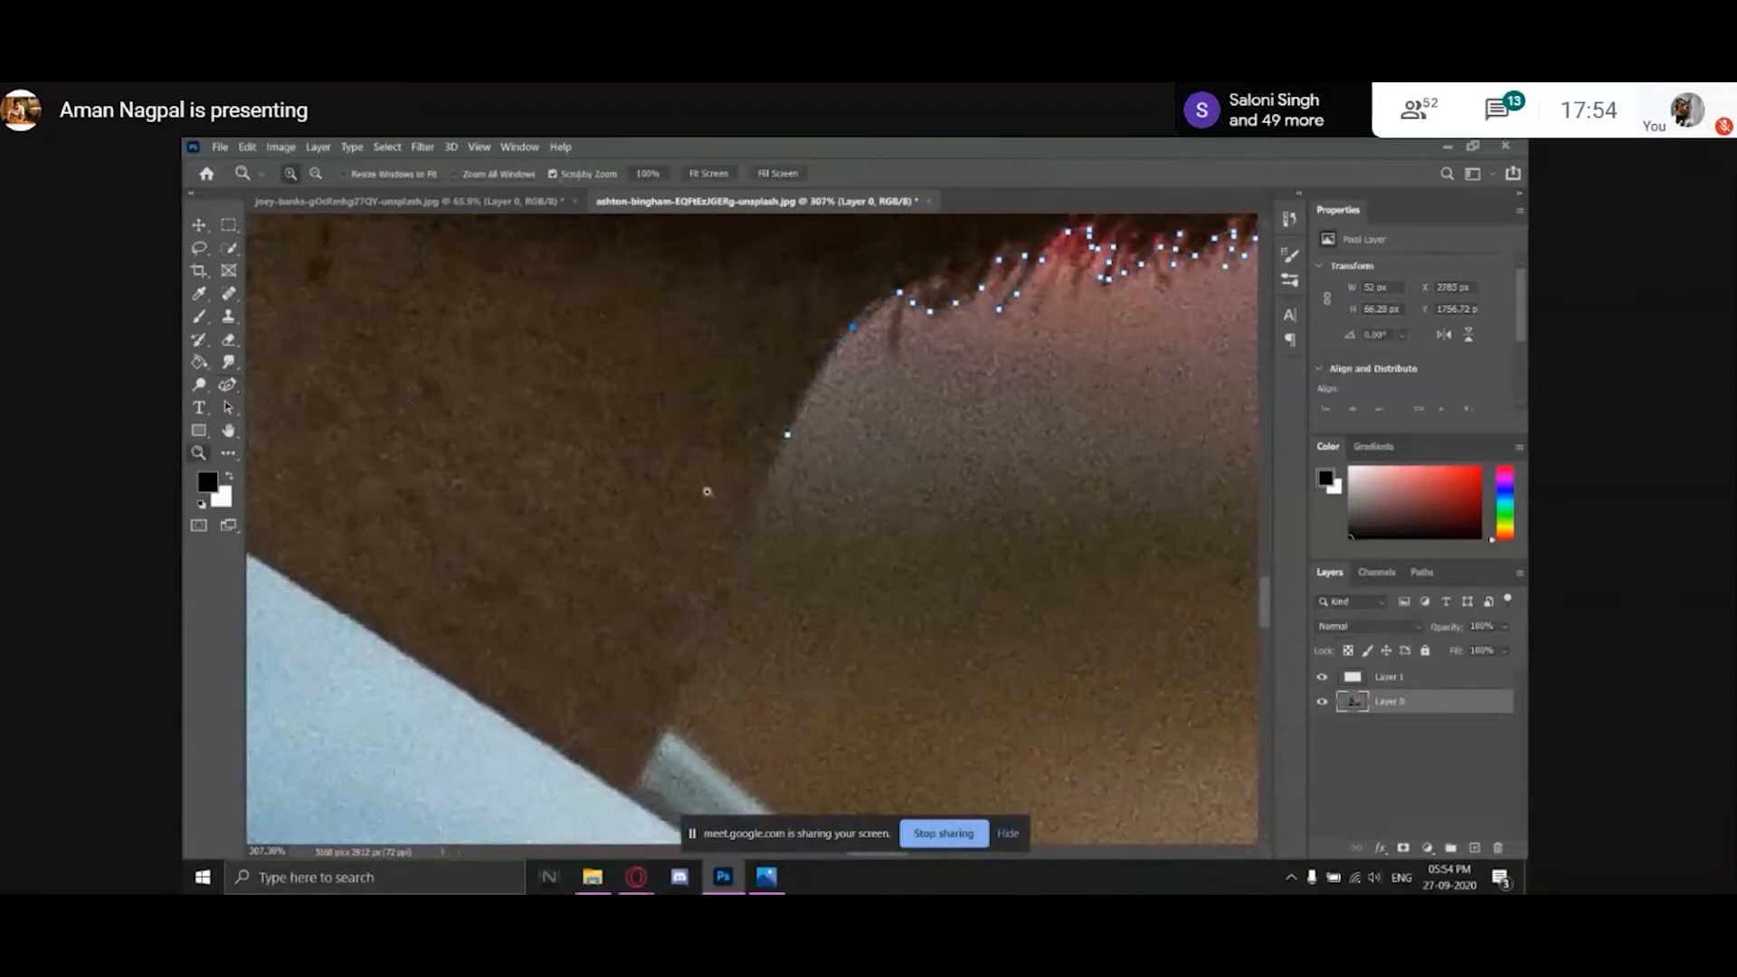
click(736, 496)
key(p)
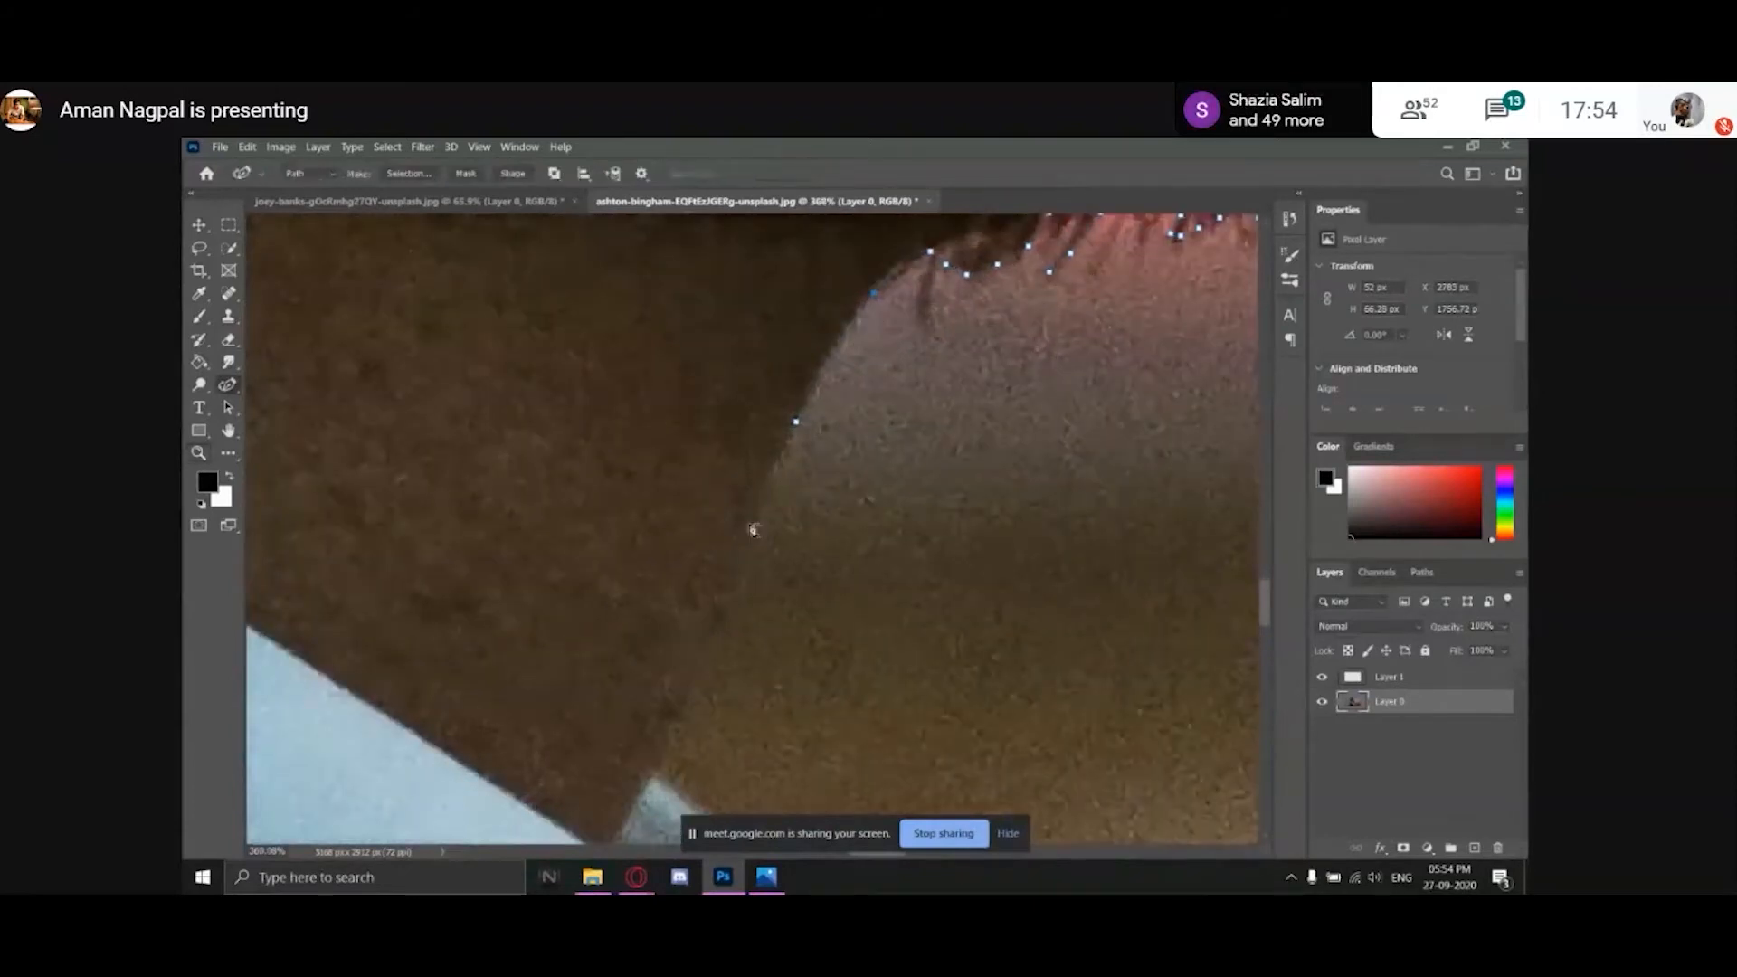
click(746, 546)
click(653, 774)
Trace the collar's sloping upper edge and adjust its middle anchors to fit the fabric.
drag(653, 774, 721, 486)
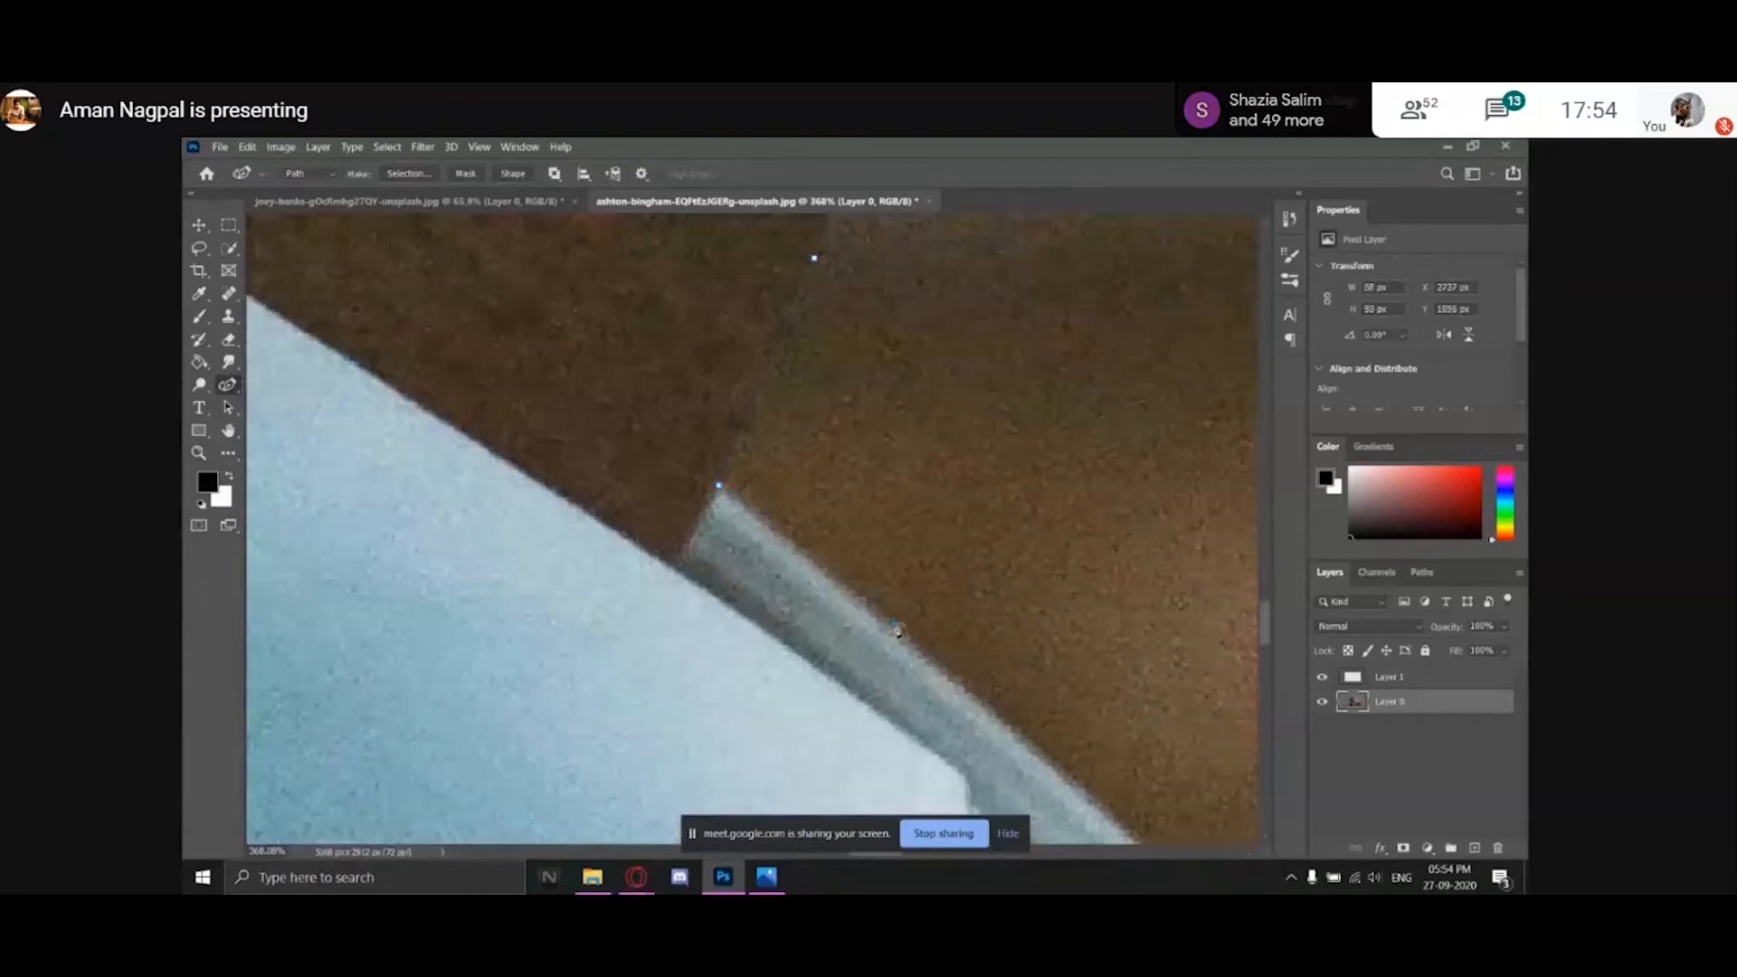
click(893, 622)
drag(1063, 768, 906, 564)
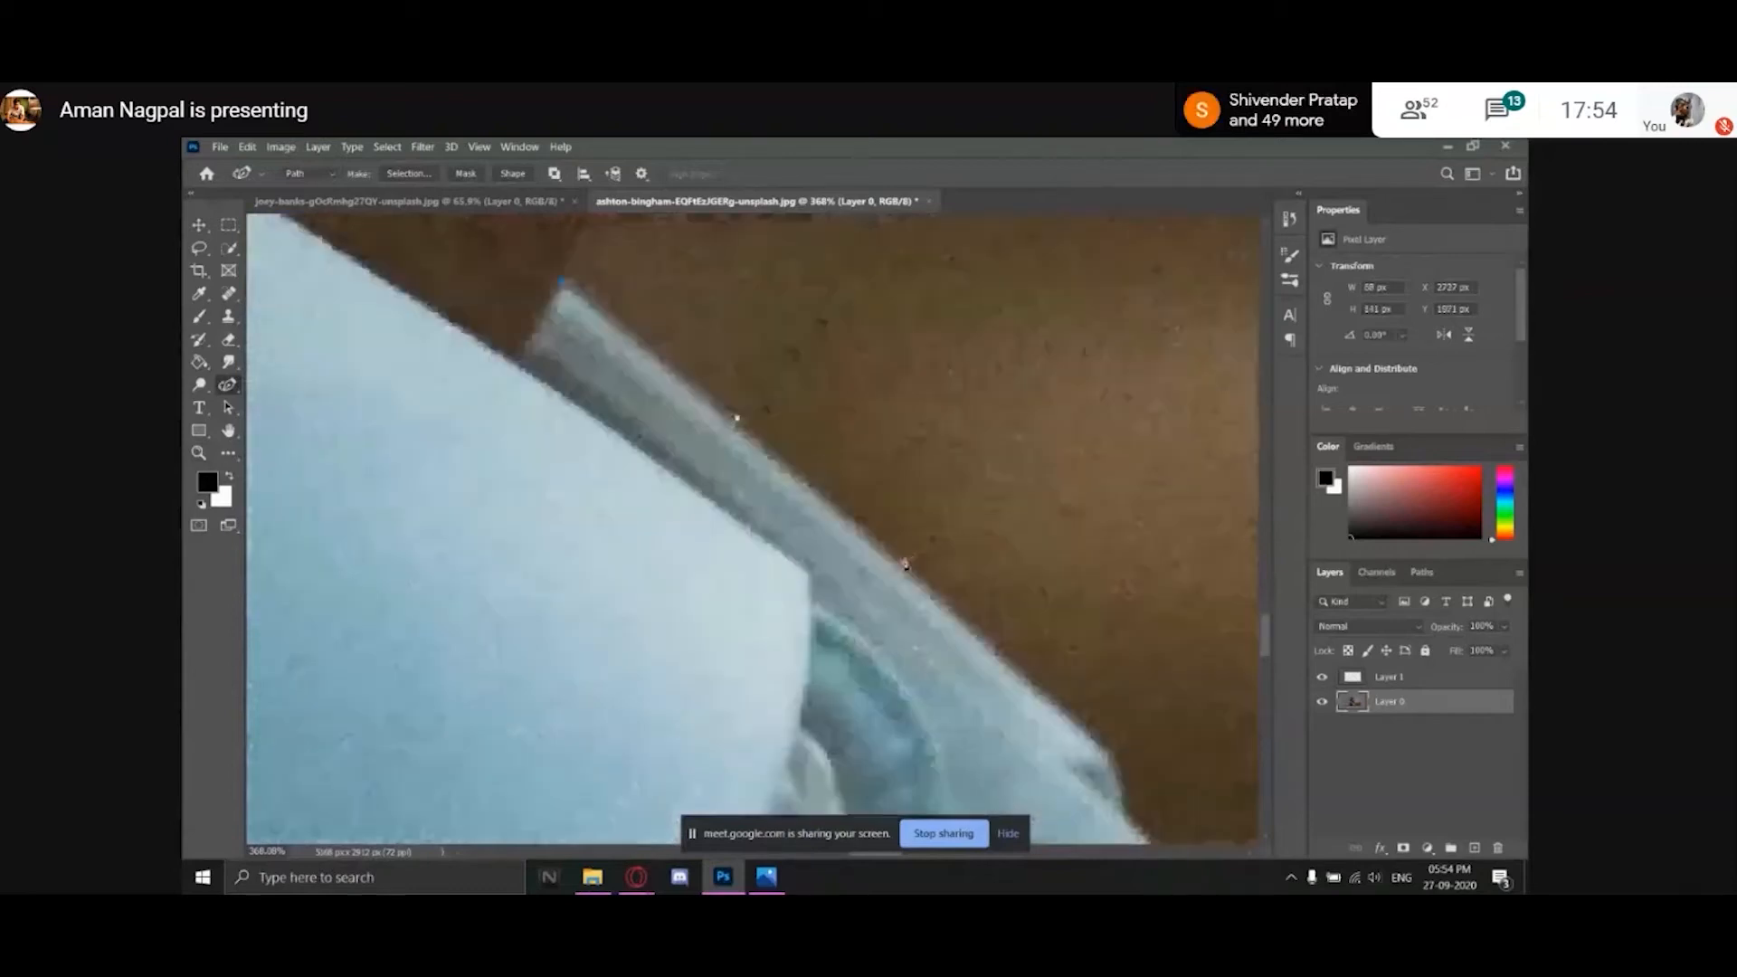
click(902, 558)
click(1105, 750)
click(900, 560)
click(737, 423)
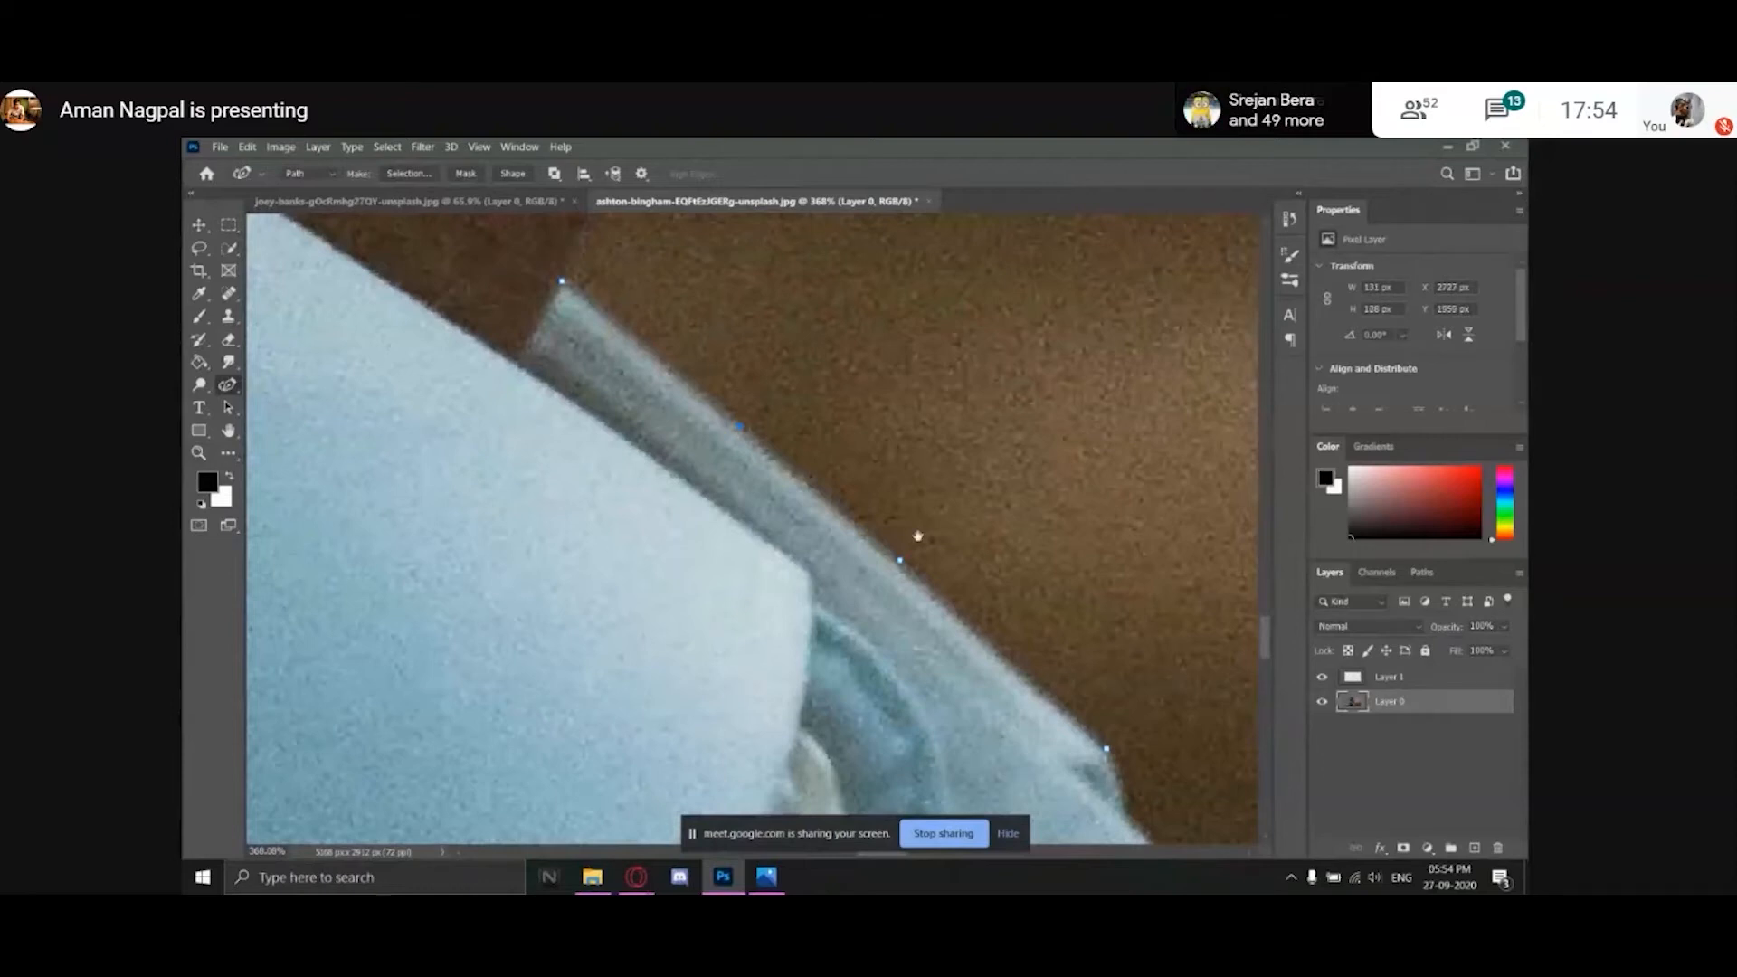
Outline the small fold protruding from the collar's edge near its front corner.
drag(918, 536, 809, 343)
click(1014, 627)
click(1011, 587)
click(997, 557)
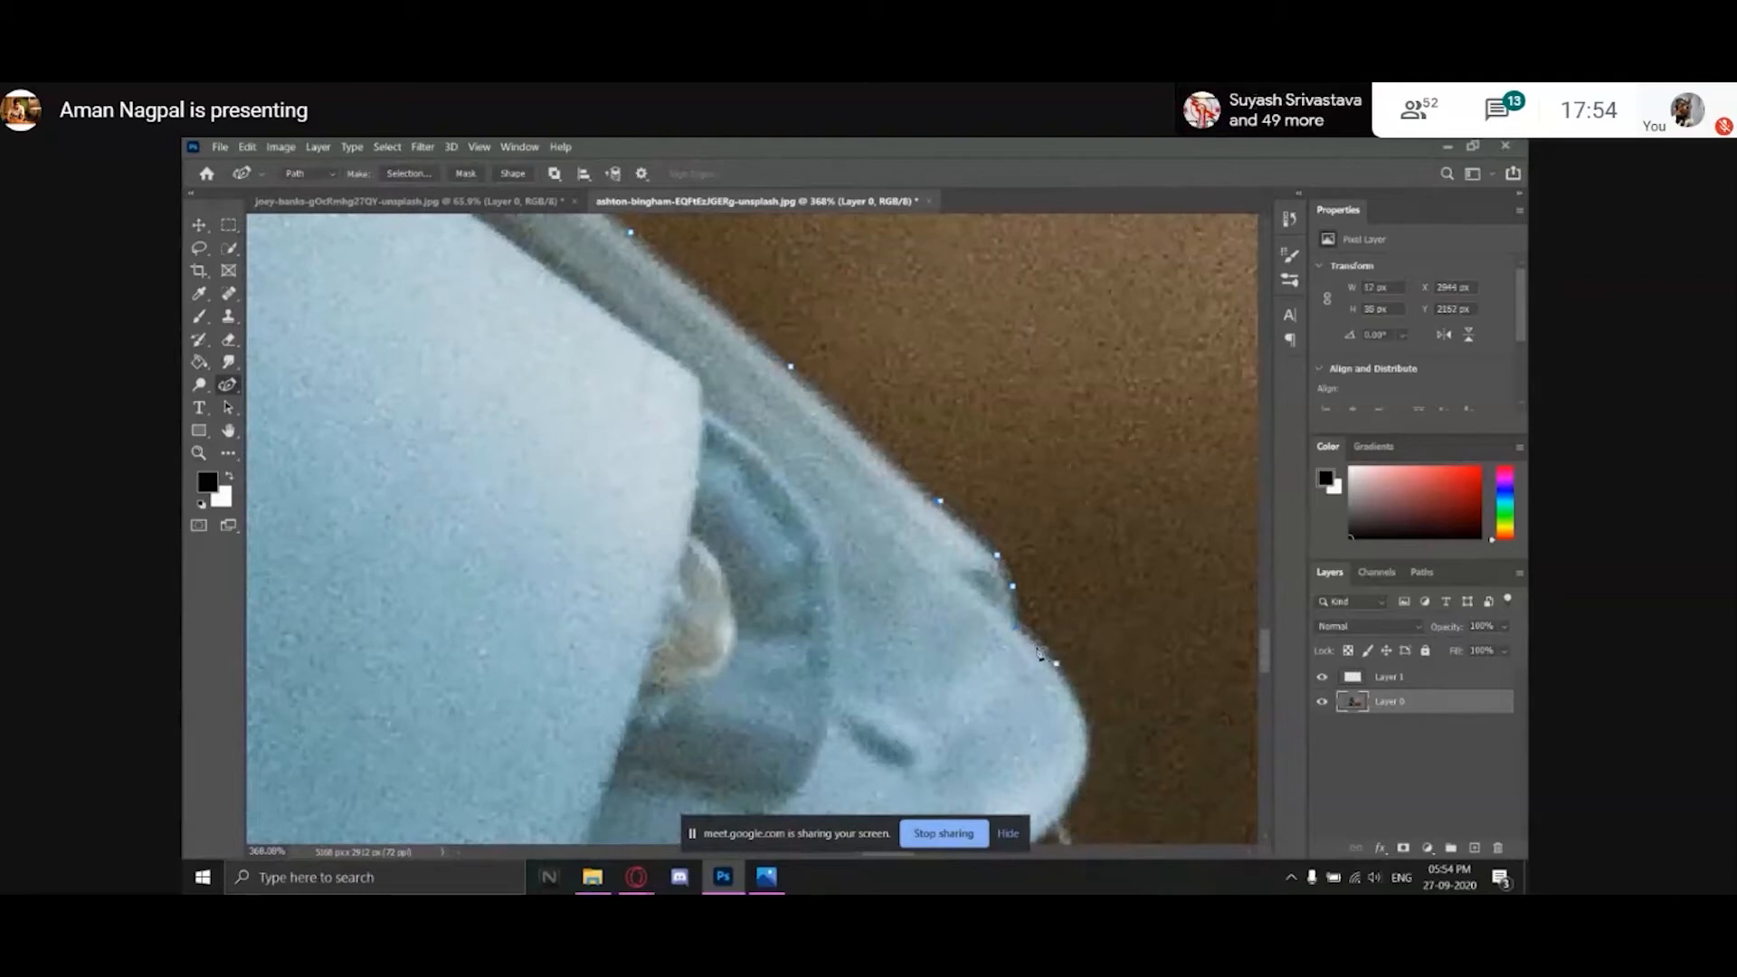
Trace around the collar's rounded front corner and down the front edge of the collar band.
scroll(1063, 669, down, 3)
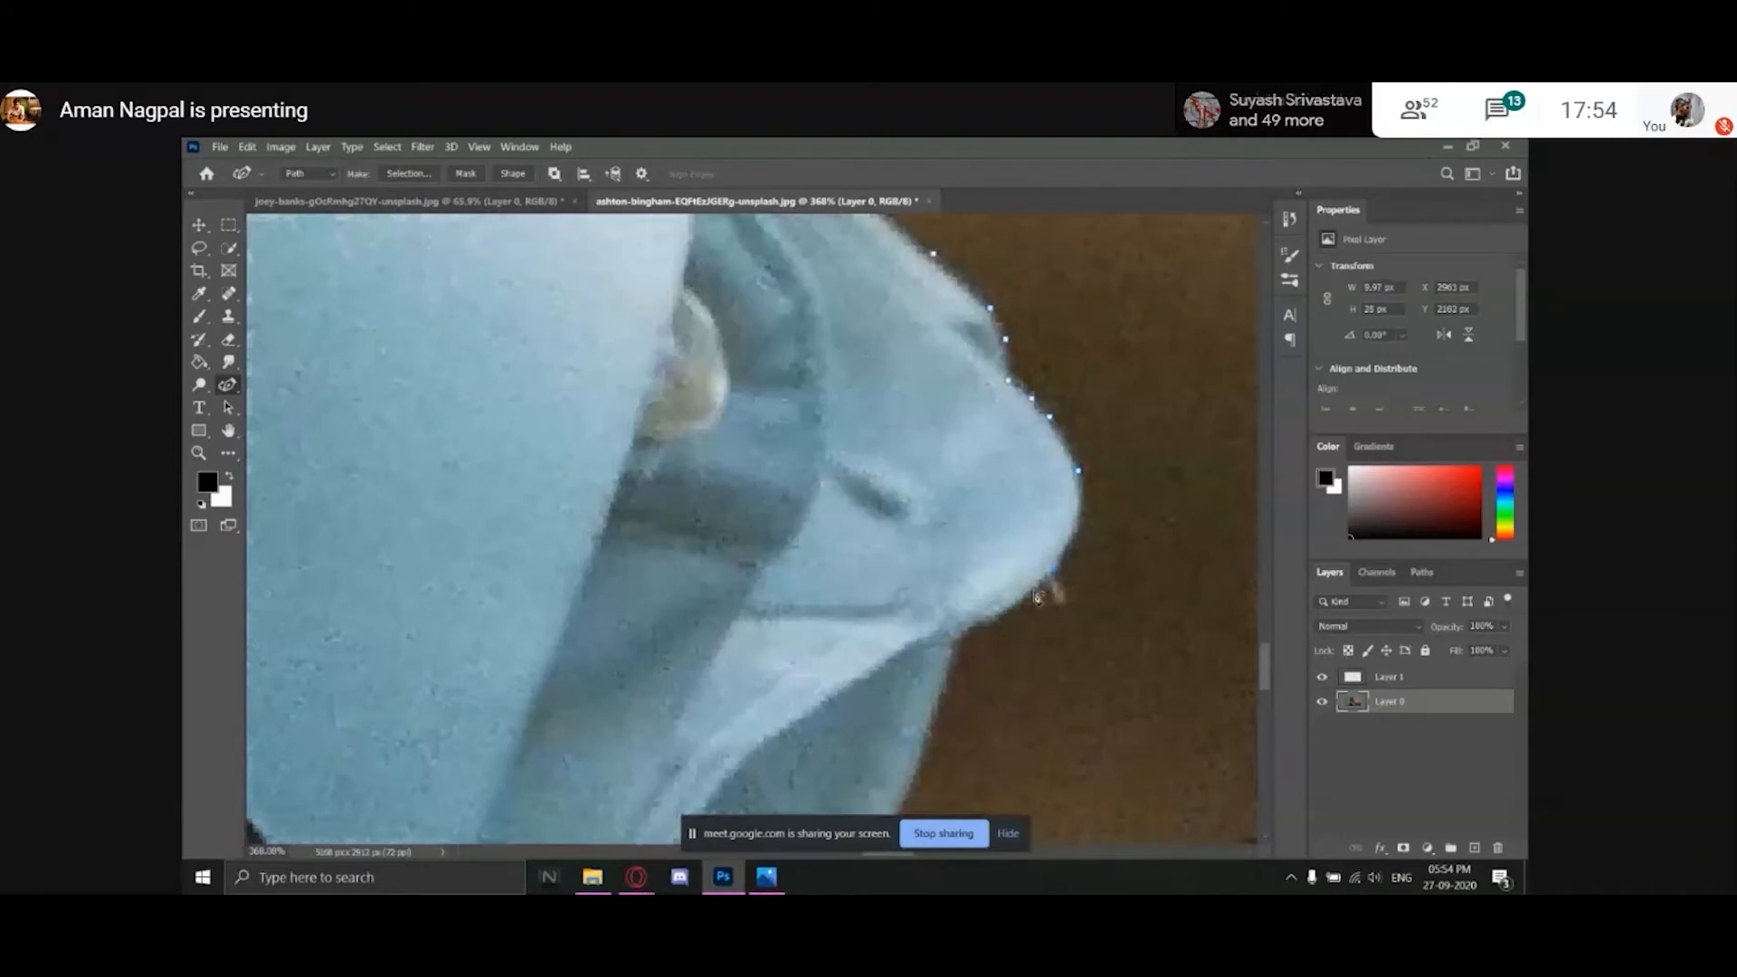
scroll(1058, 543, down, 4)
click(950, 658)
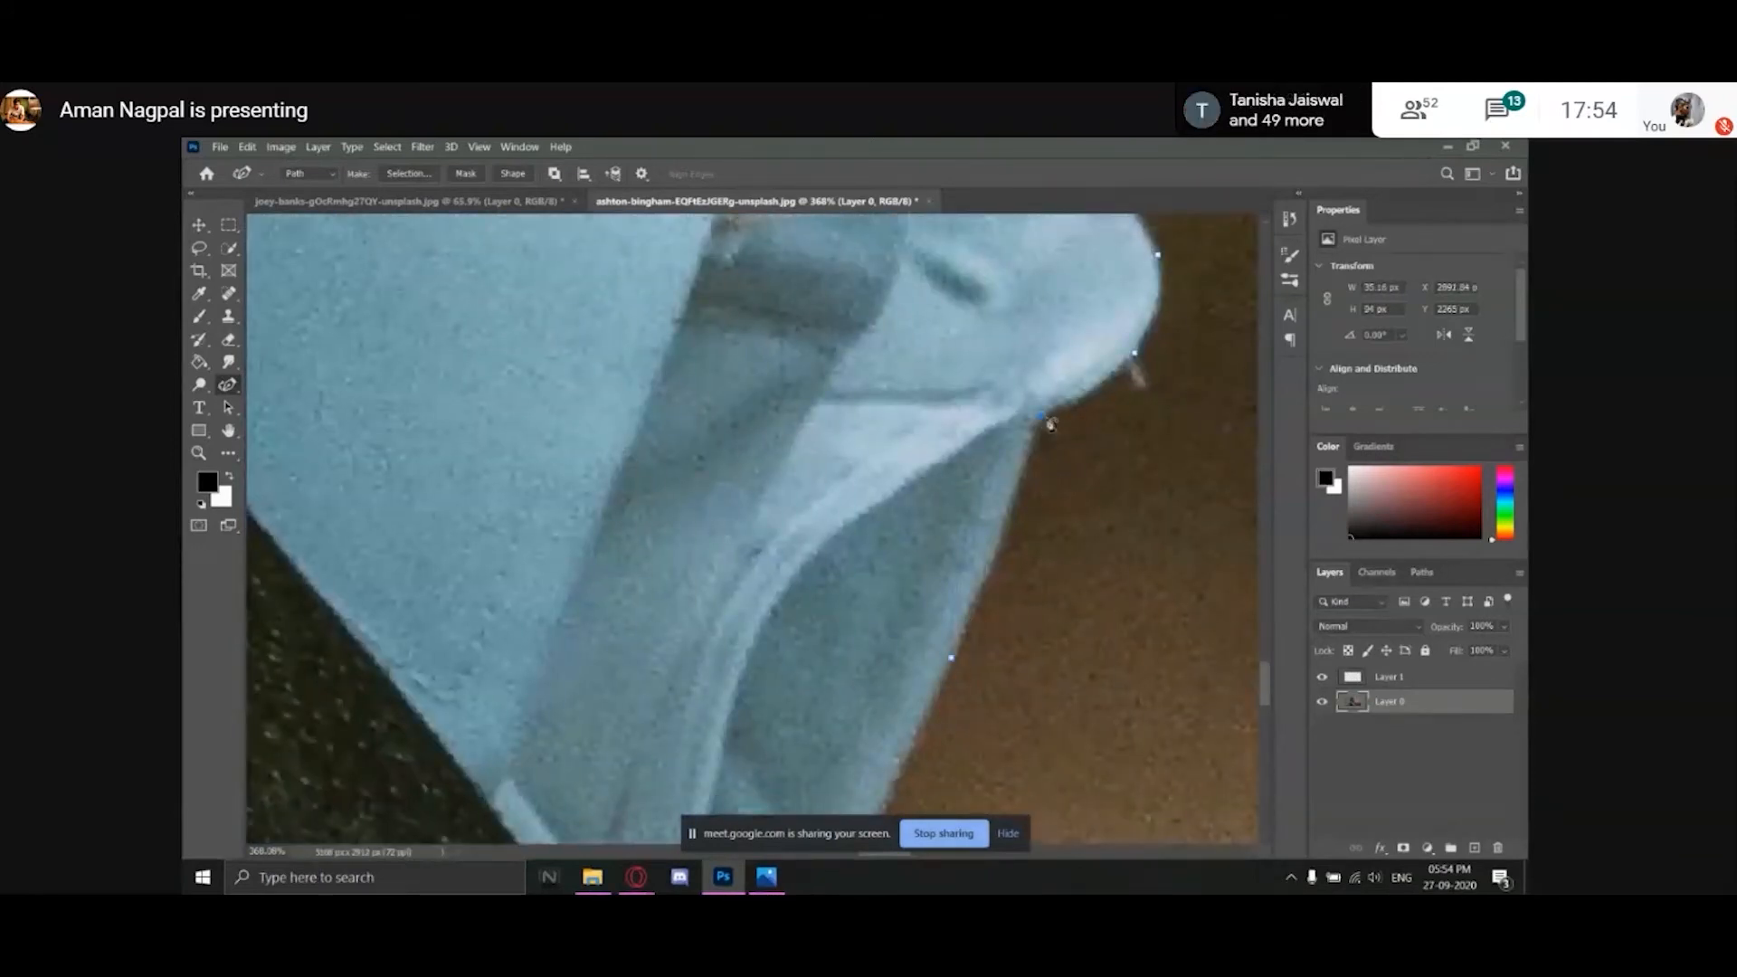
click(1045, 419)
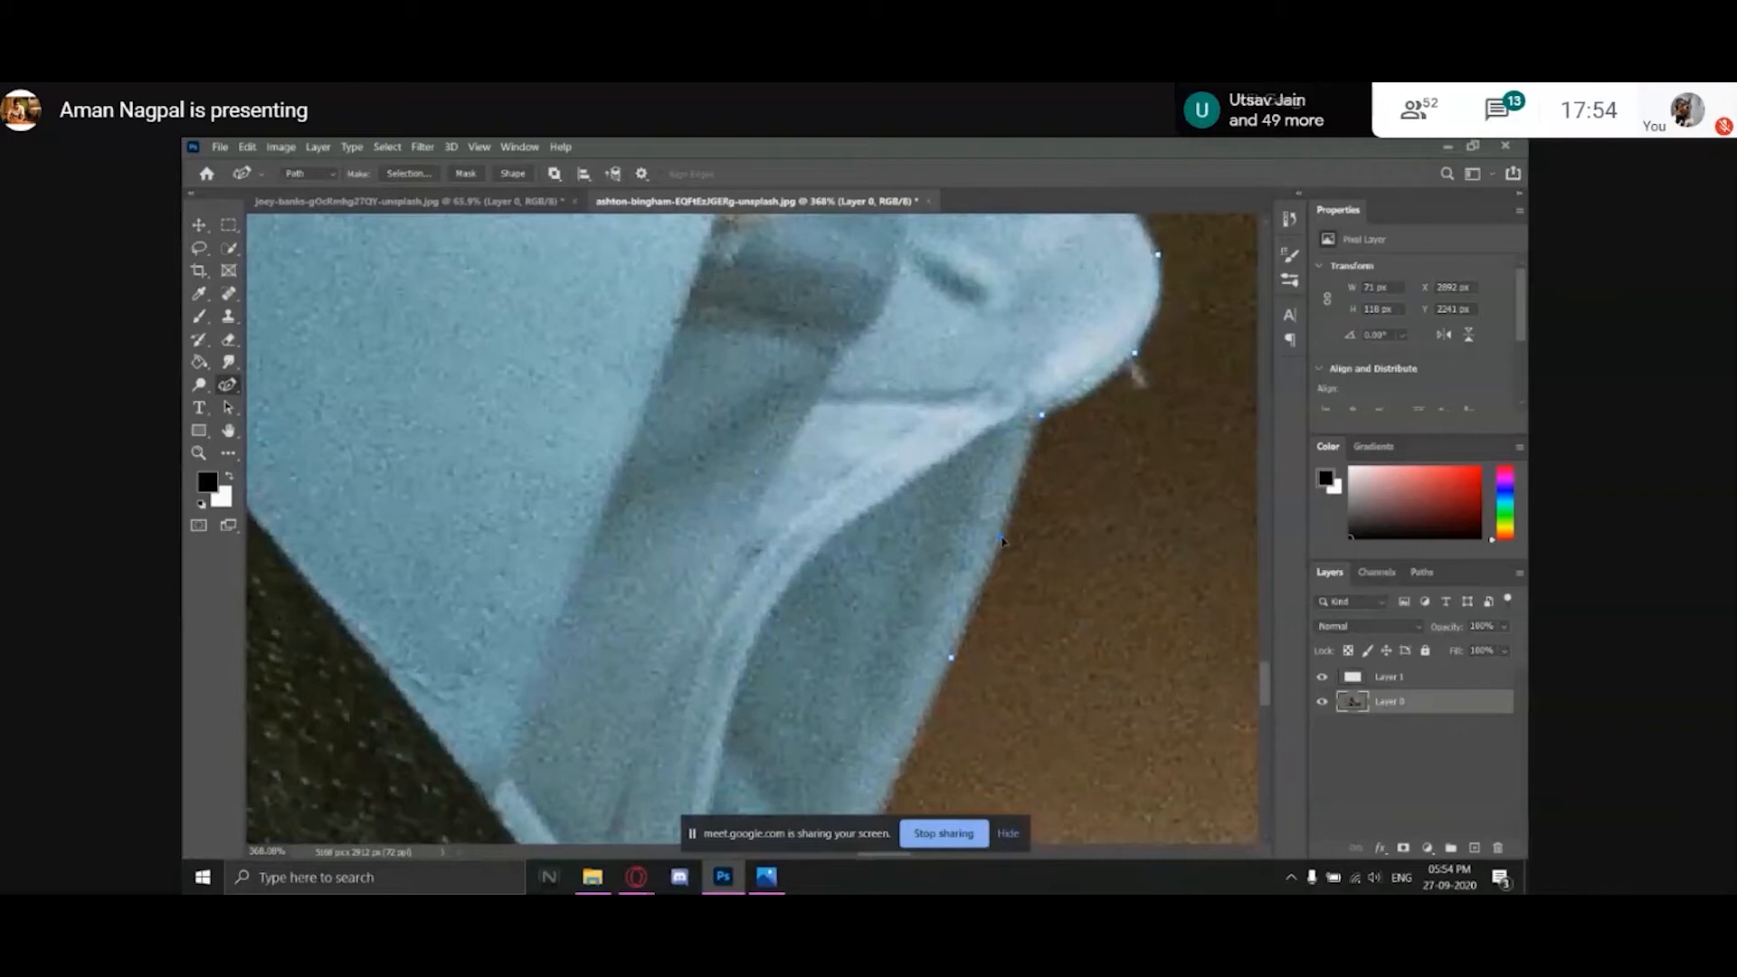
drag(1035, 573, 1098, 353)
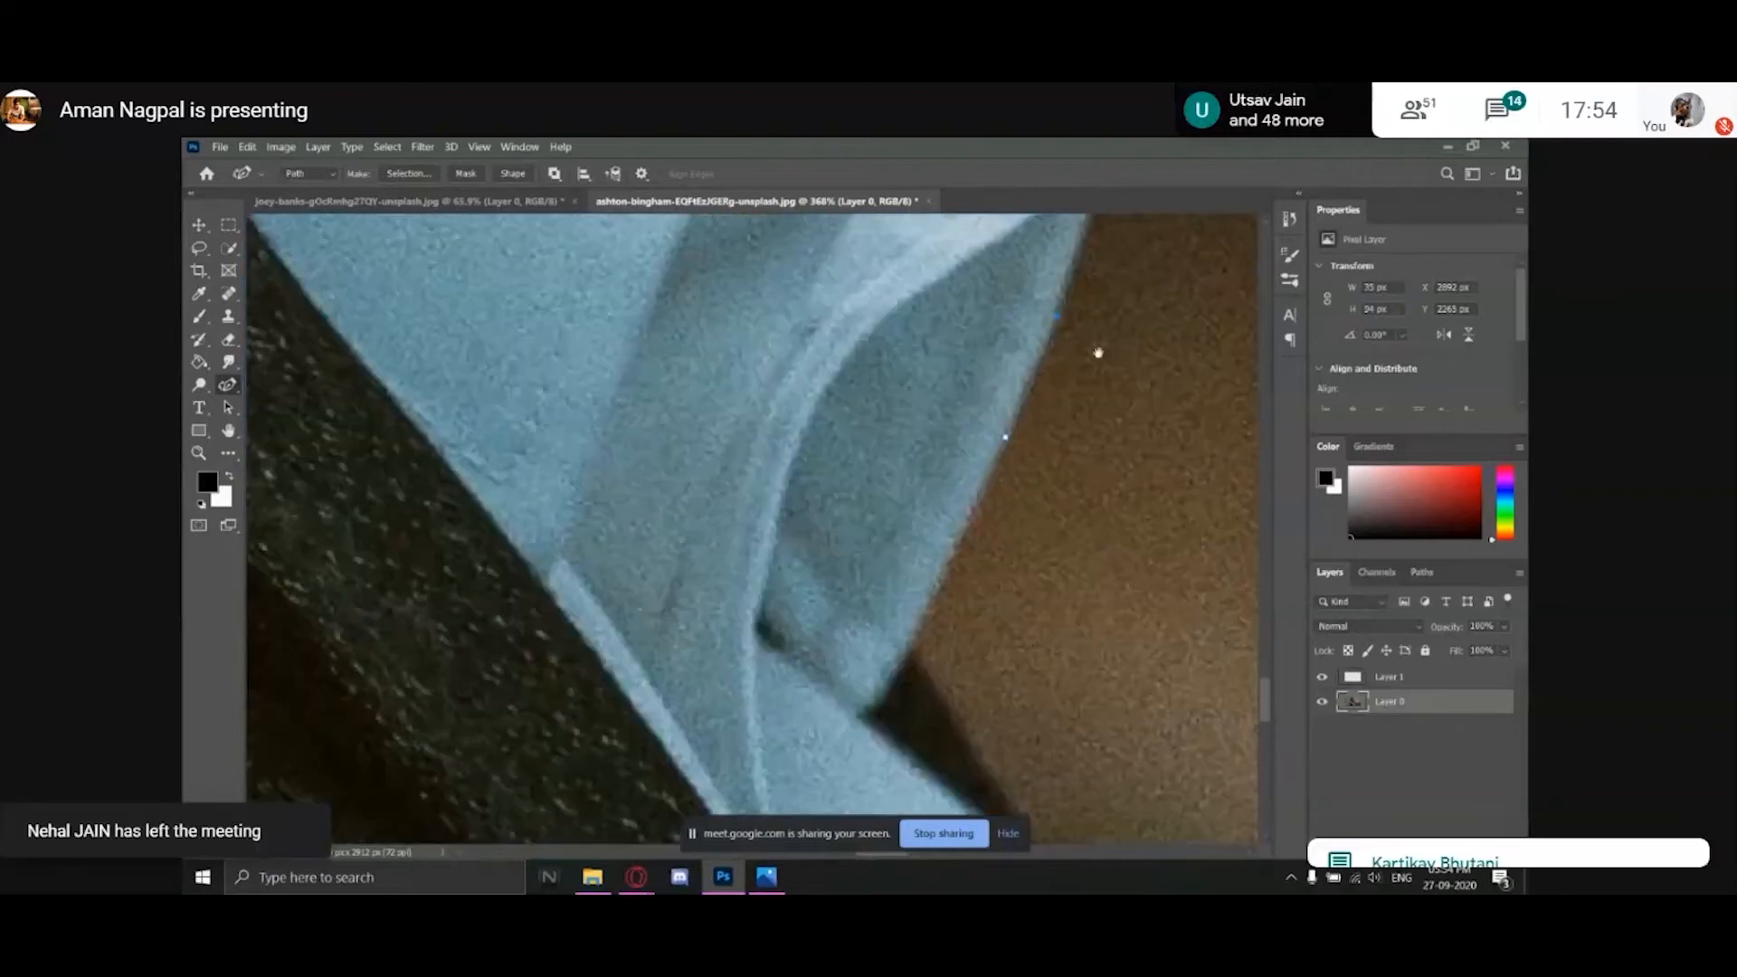
click(226, 252)
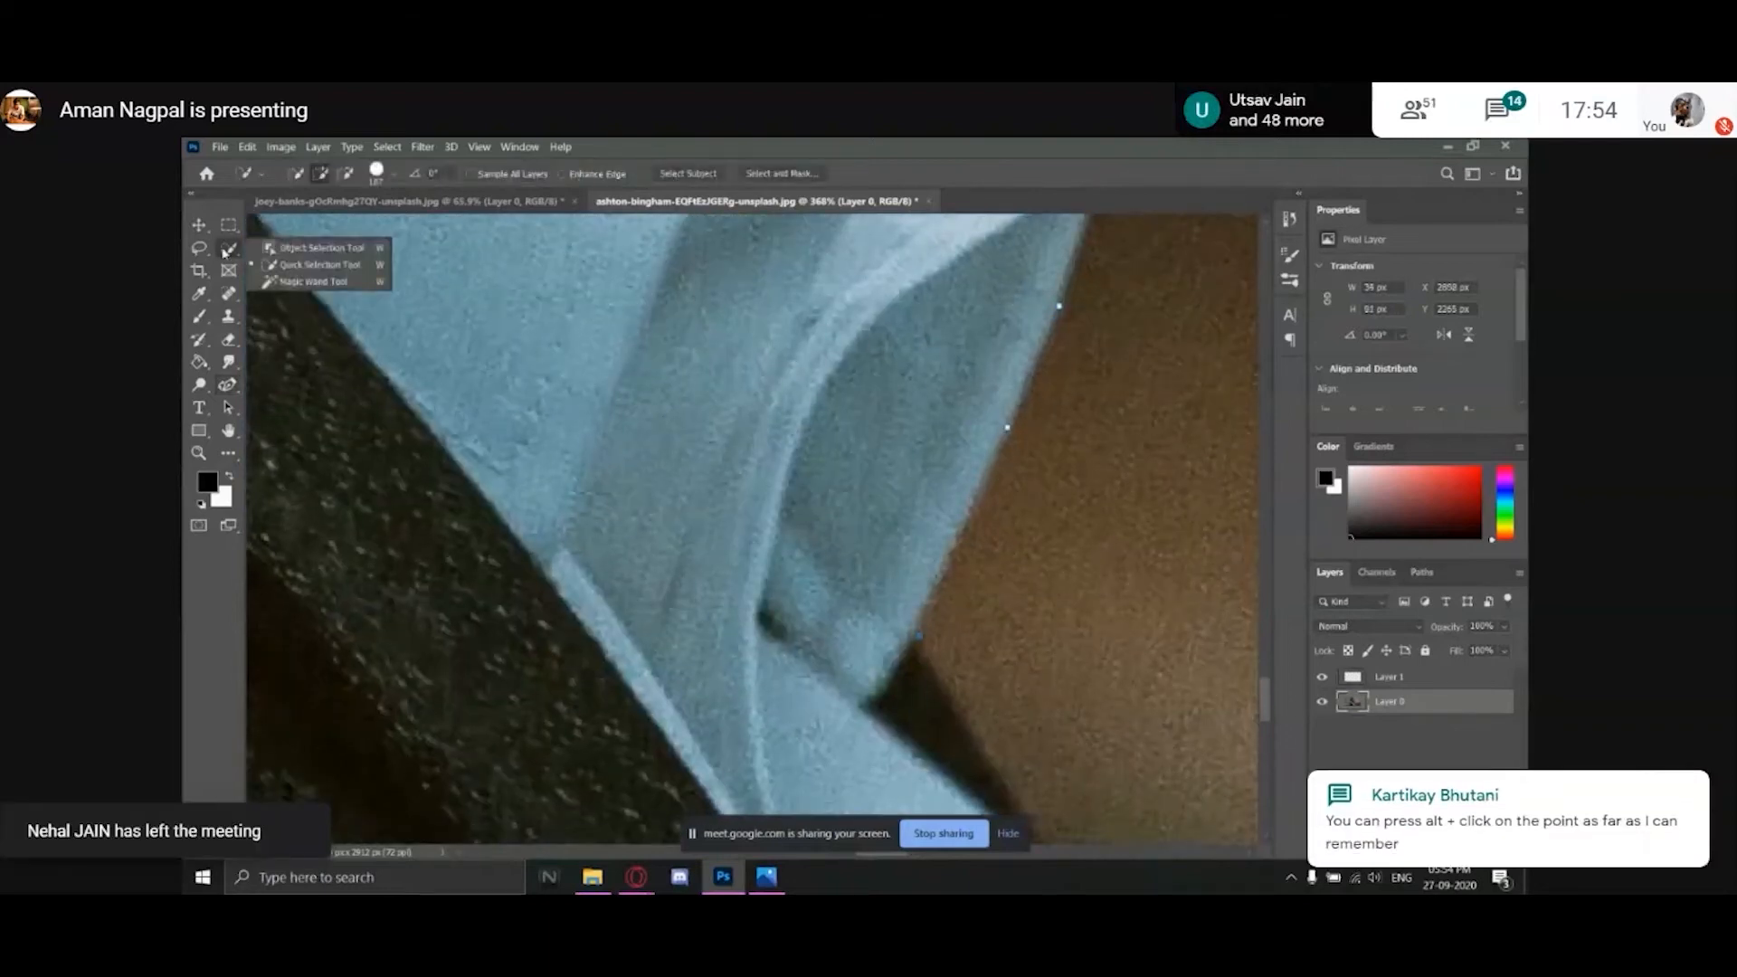
click(319, 265)
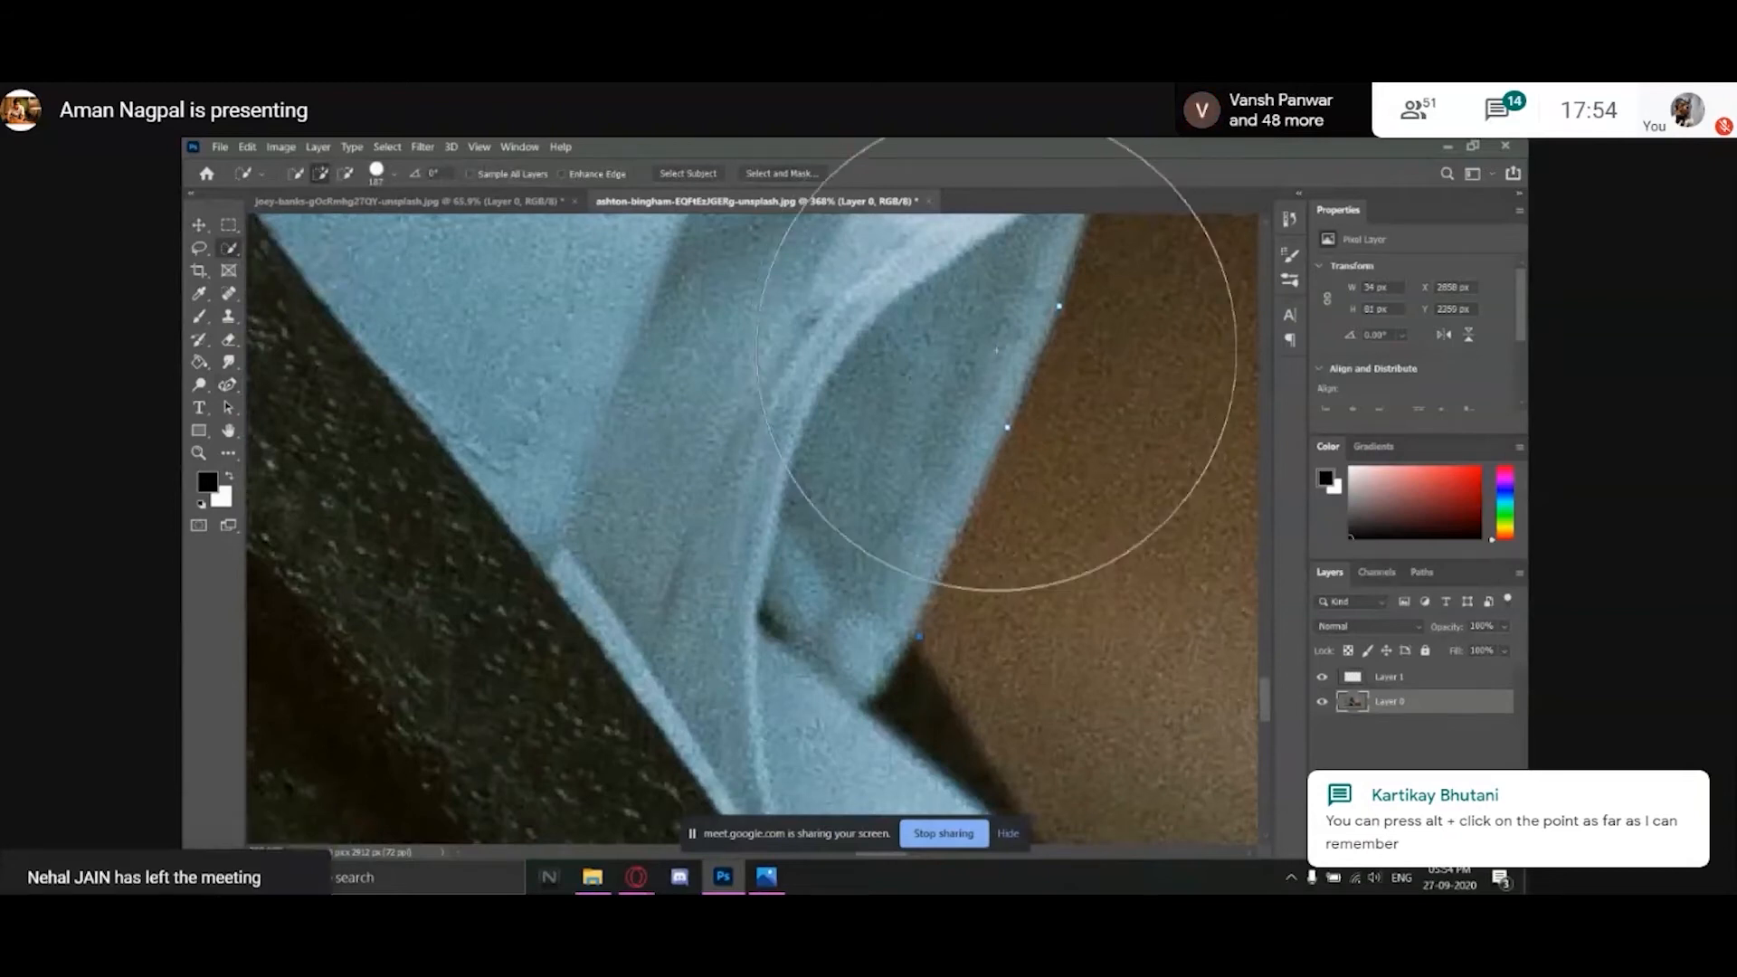
key(p)
Continue the path past the dark gap below the collar and along the upper shirt front.
drag(927, 598, 845, 306)
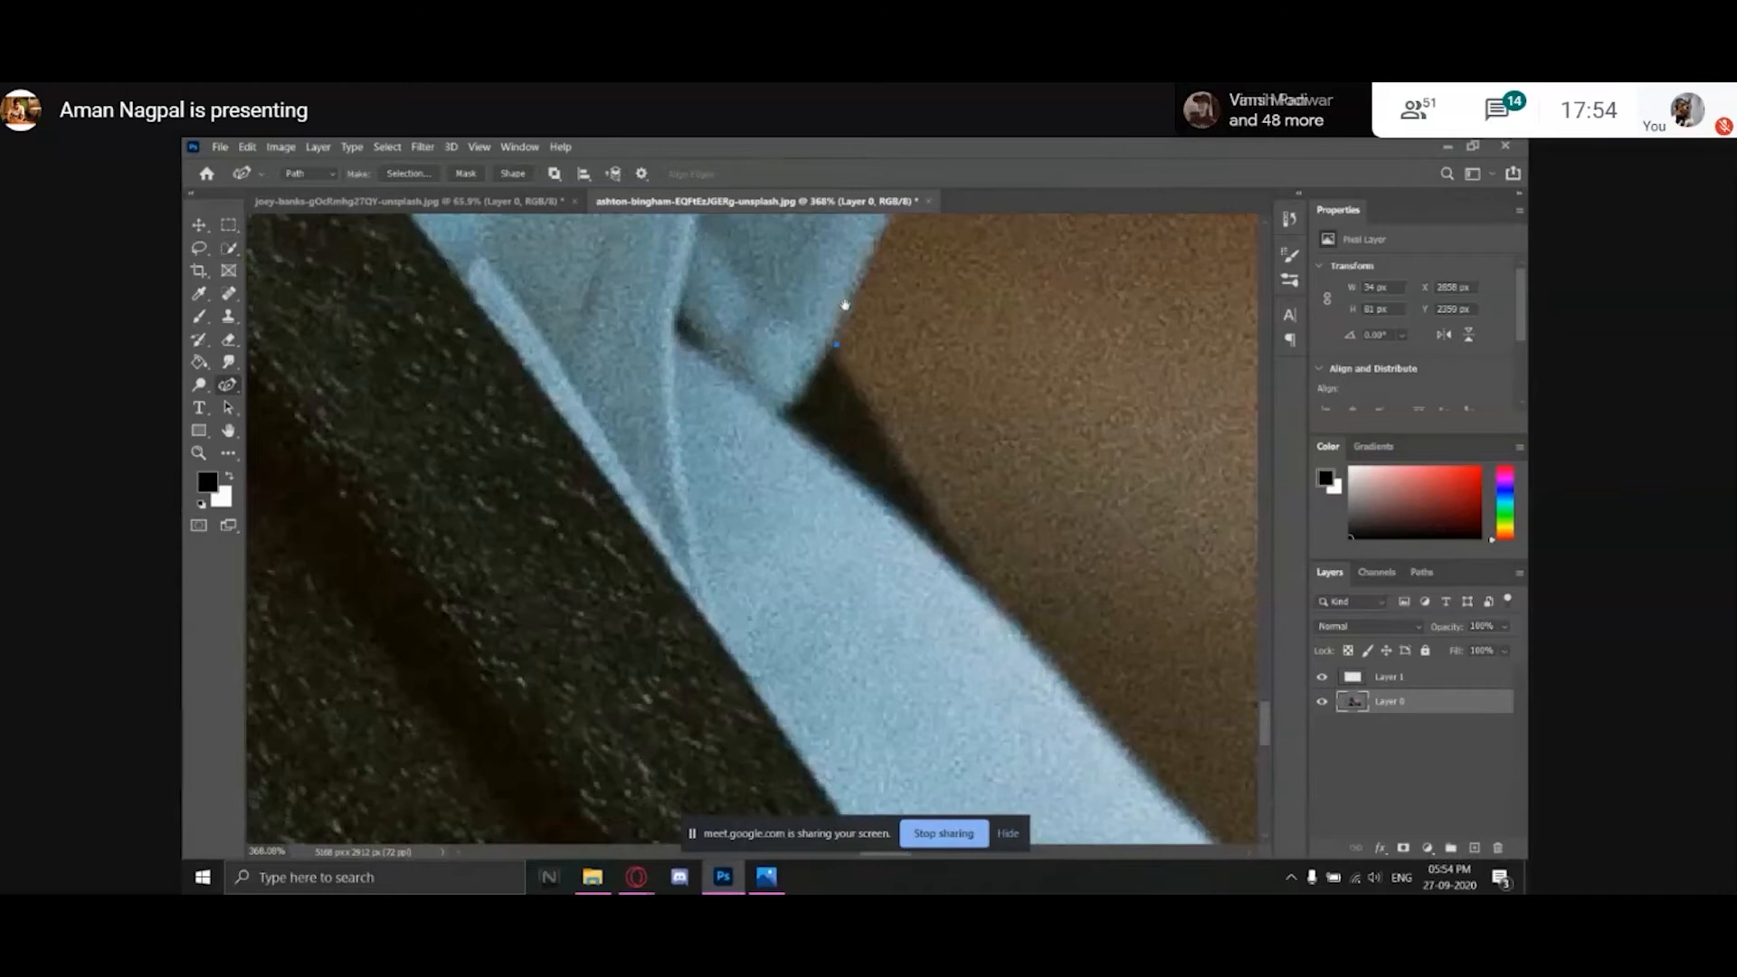
click(949, 540)
click(1004, 610)
drag(1120, 721, 945, 414)
click(1028, 525)
Follow the curved edge of the shirt front down toward the lower border of the photo.
drag(1092, 564, 1008, 407)
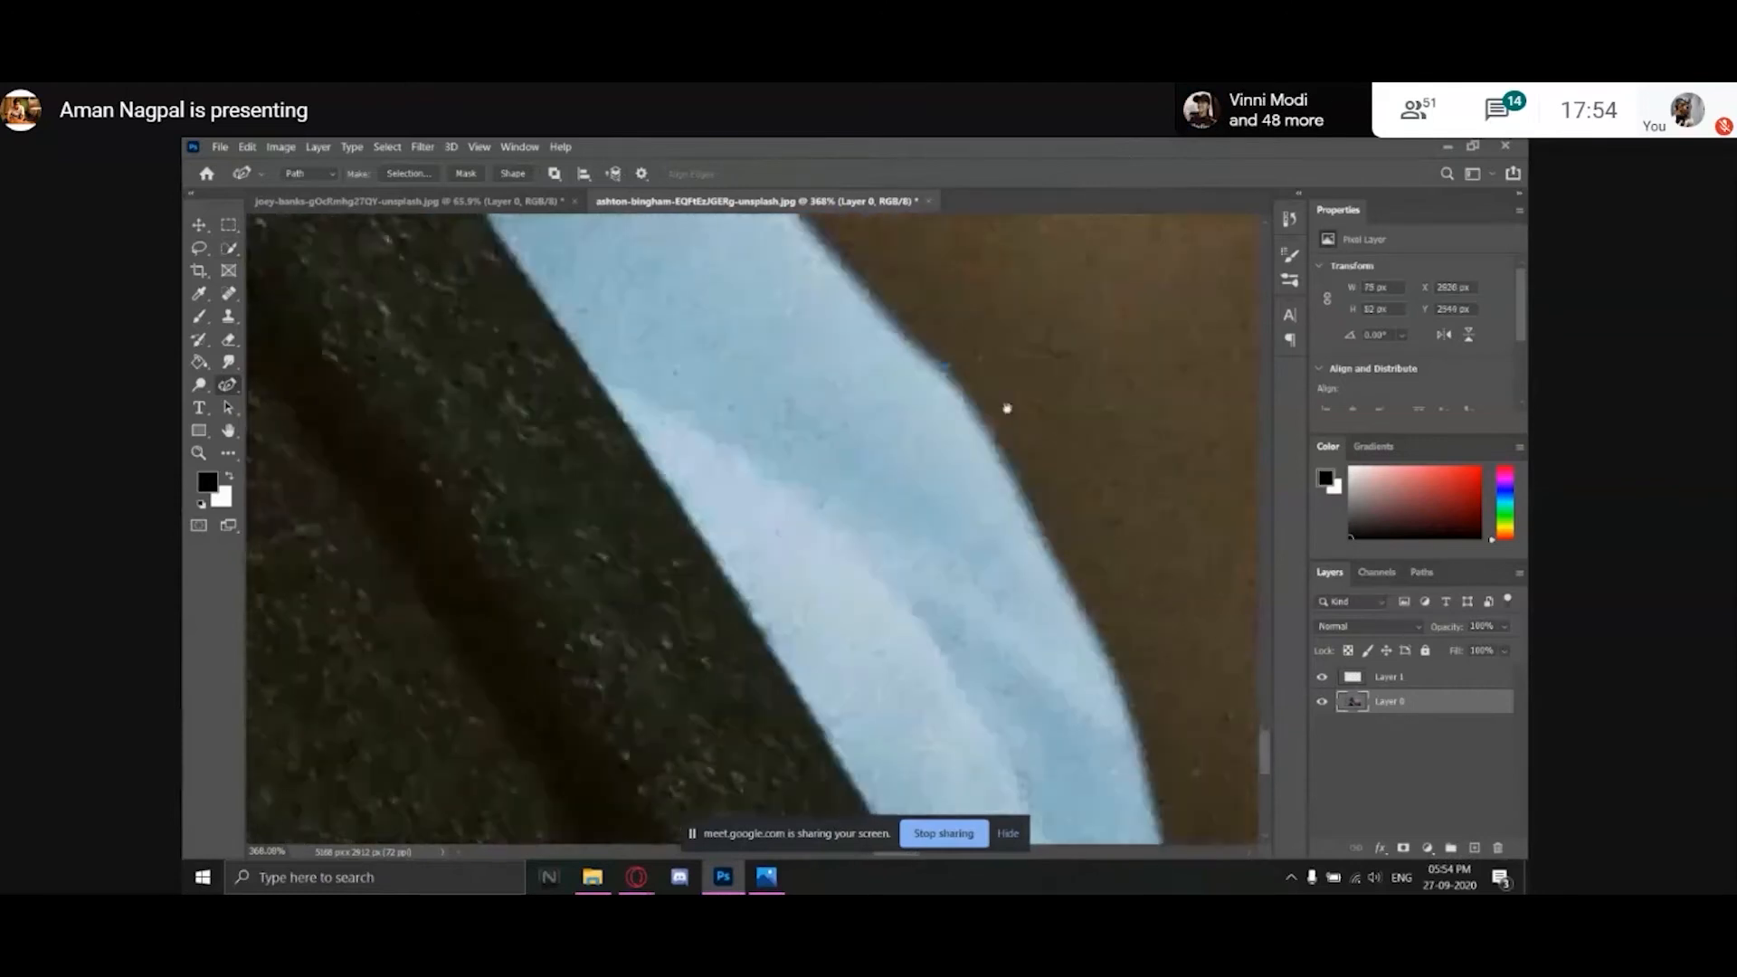
click(1044, 539)
drag(1093, 577, 1027, 396)
click(1053, 503)
drag(1048, 475, 1223, 726)
click(984, 372)
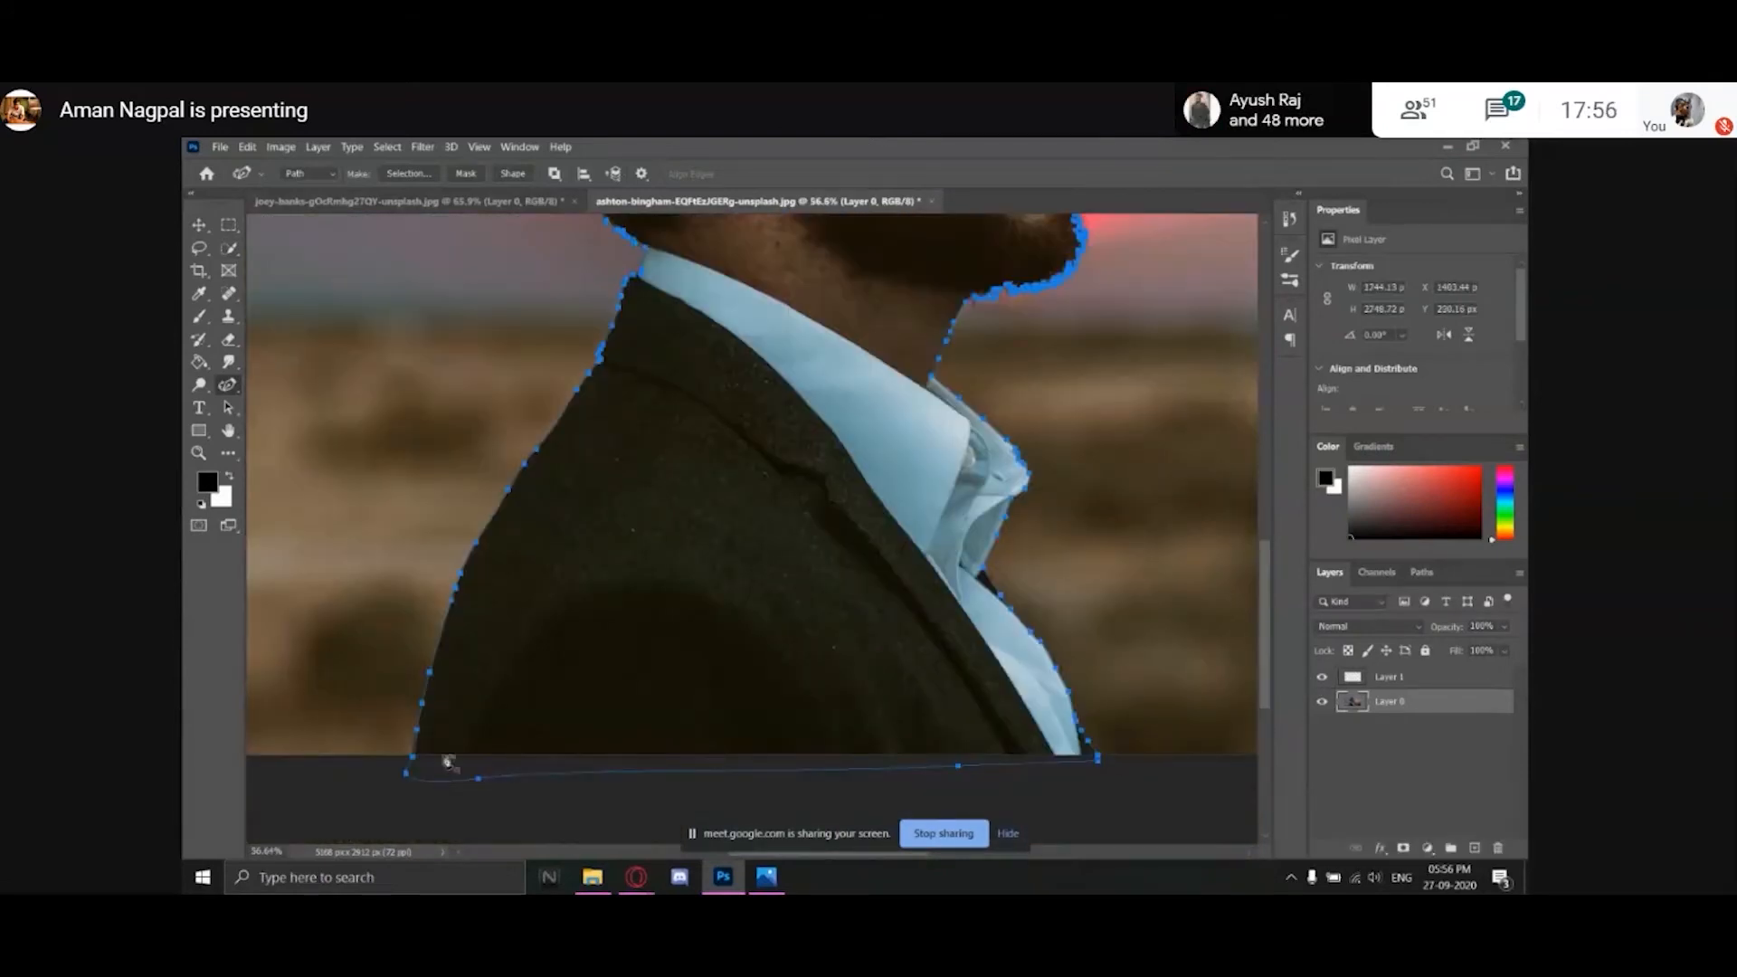
Undo the stray edit and close the path at its starting anchor by the jacket's lower back corner.
click(471, 753)
drag(472, 753, 832, 447)
key(ctrl+z)
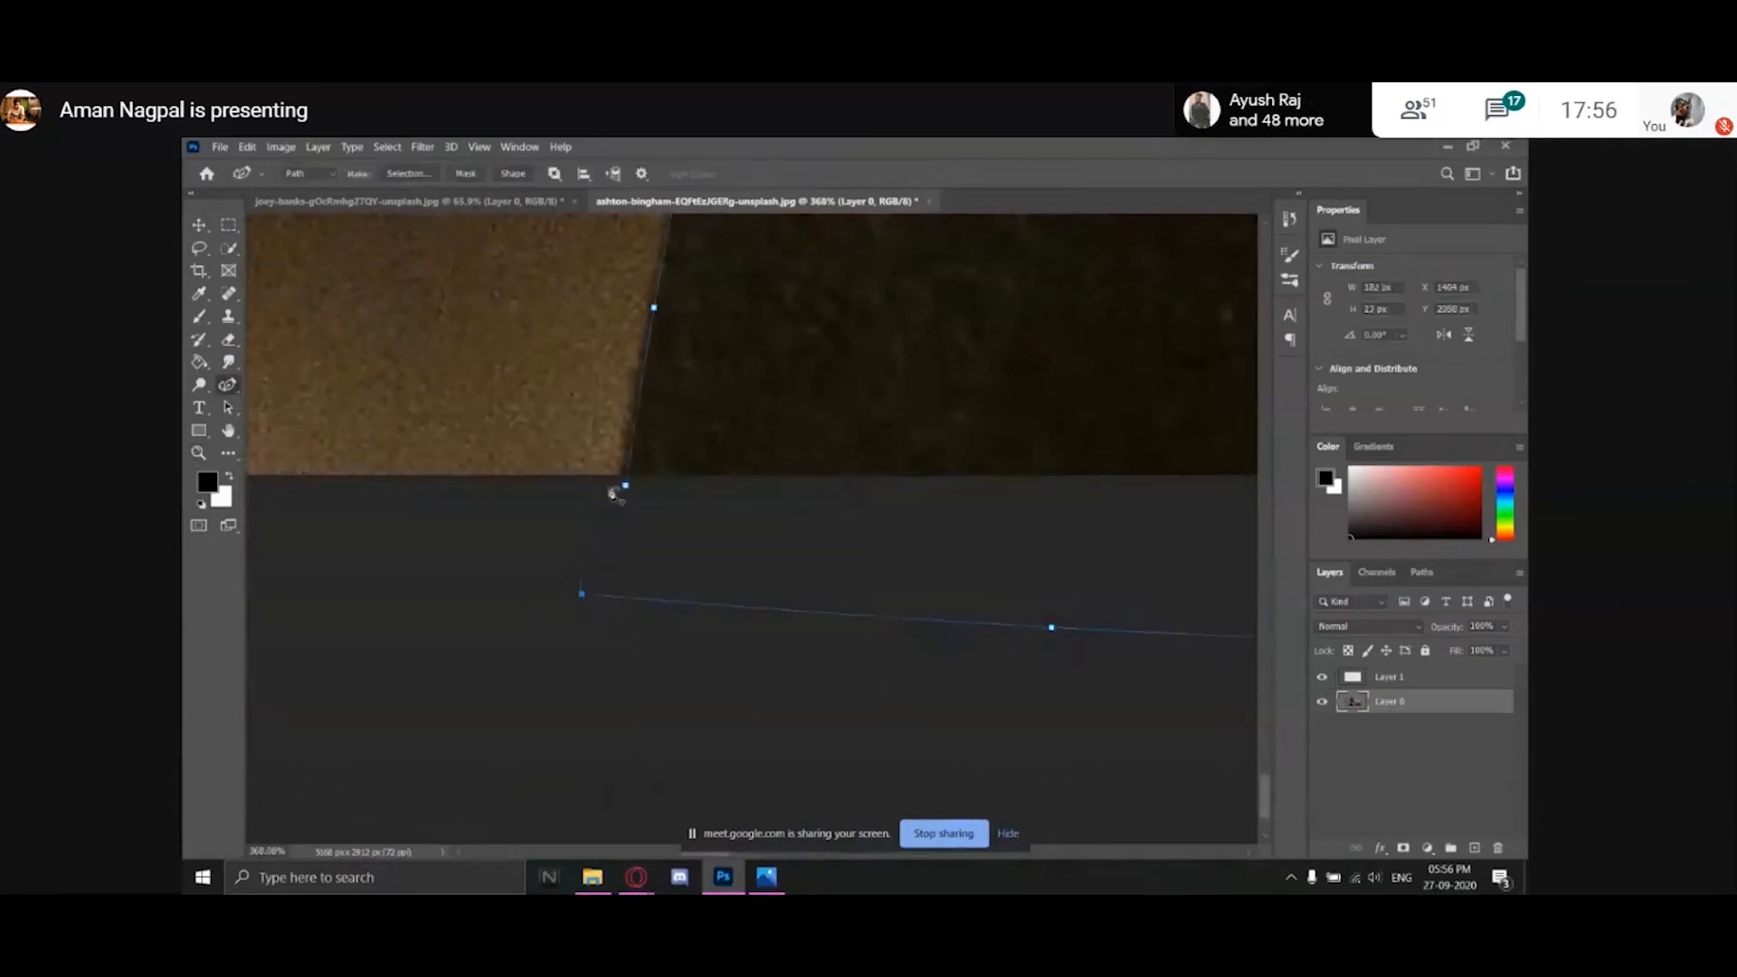
click(625, 485)
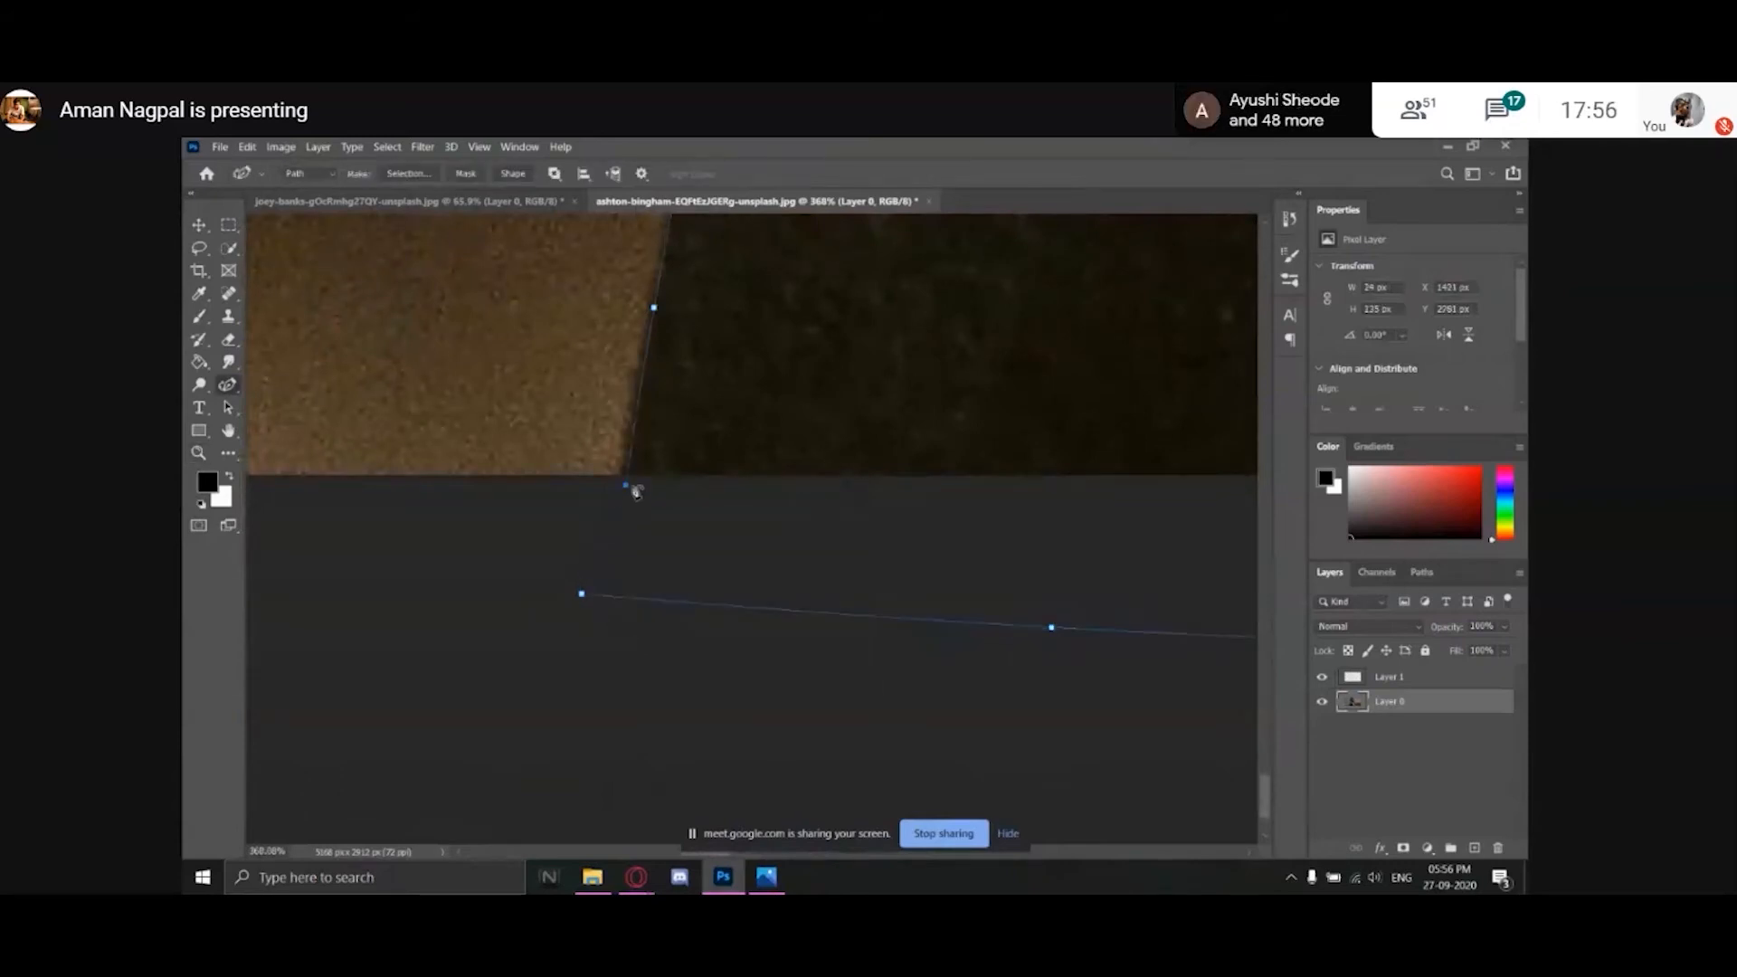
key(ctrl+z)
click(589, 575)
click(625, 487)
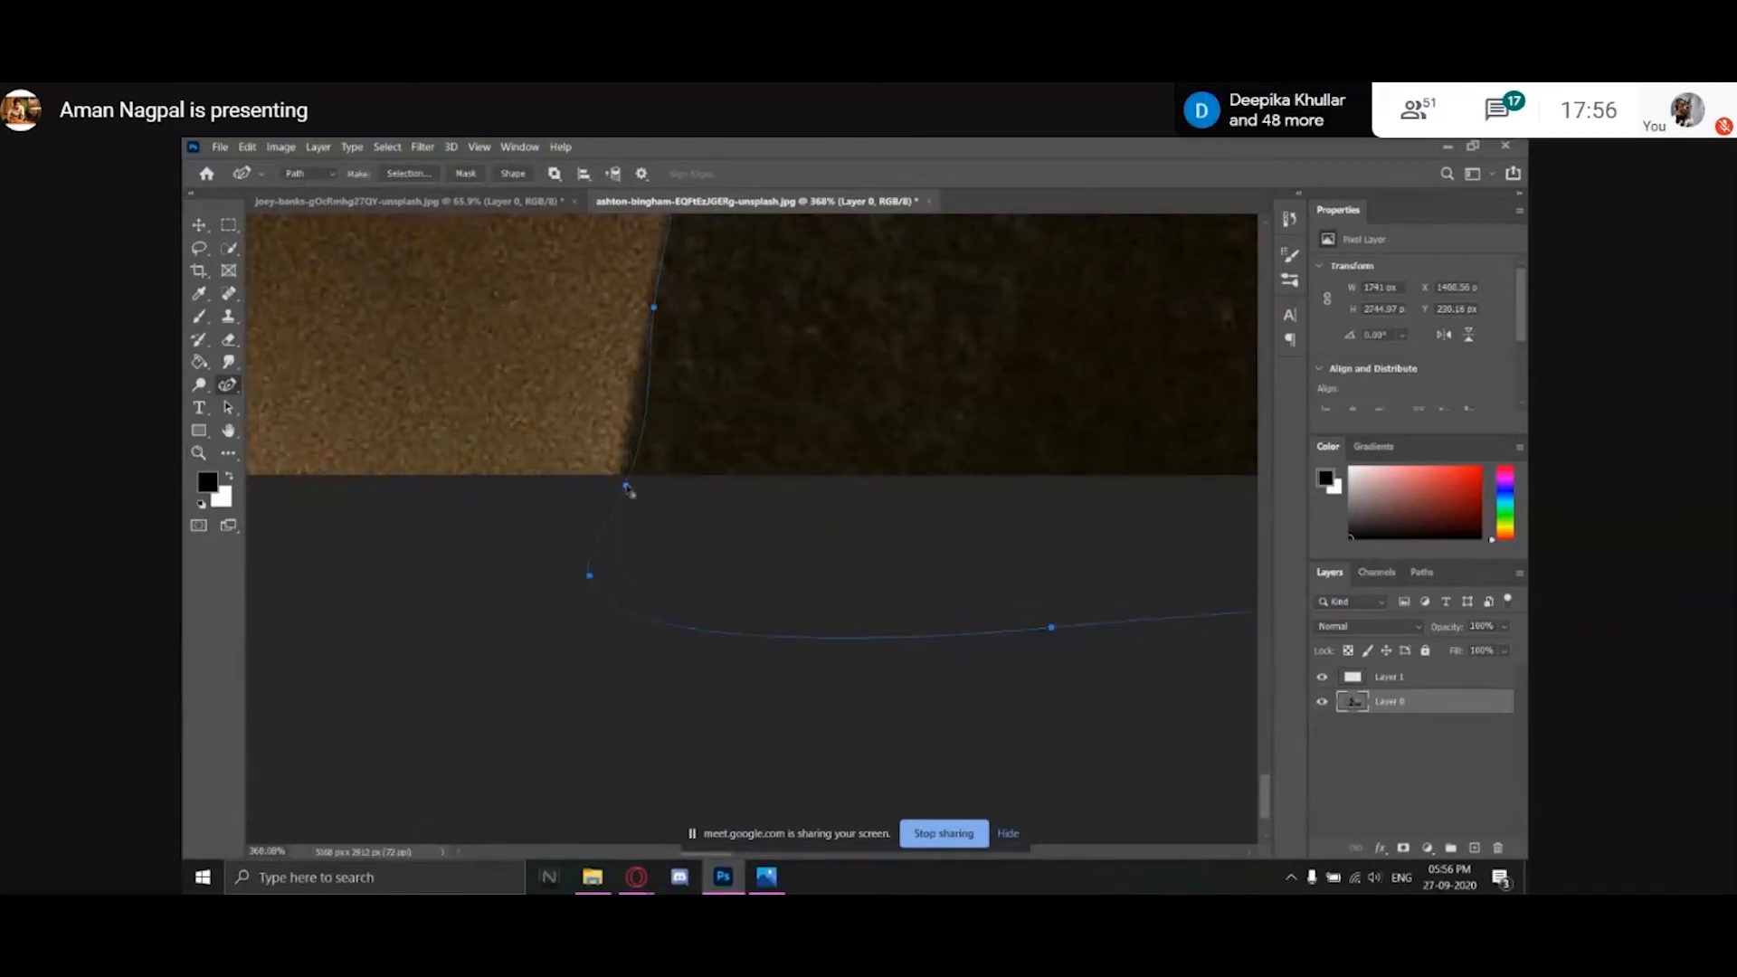
double_click(626, 487)
click(627, 486)
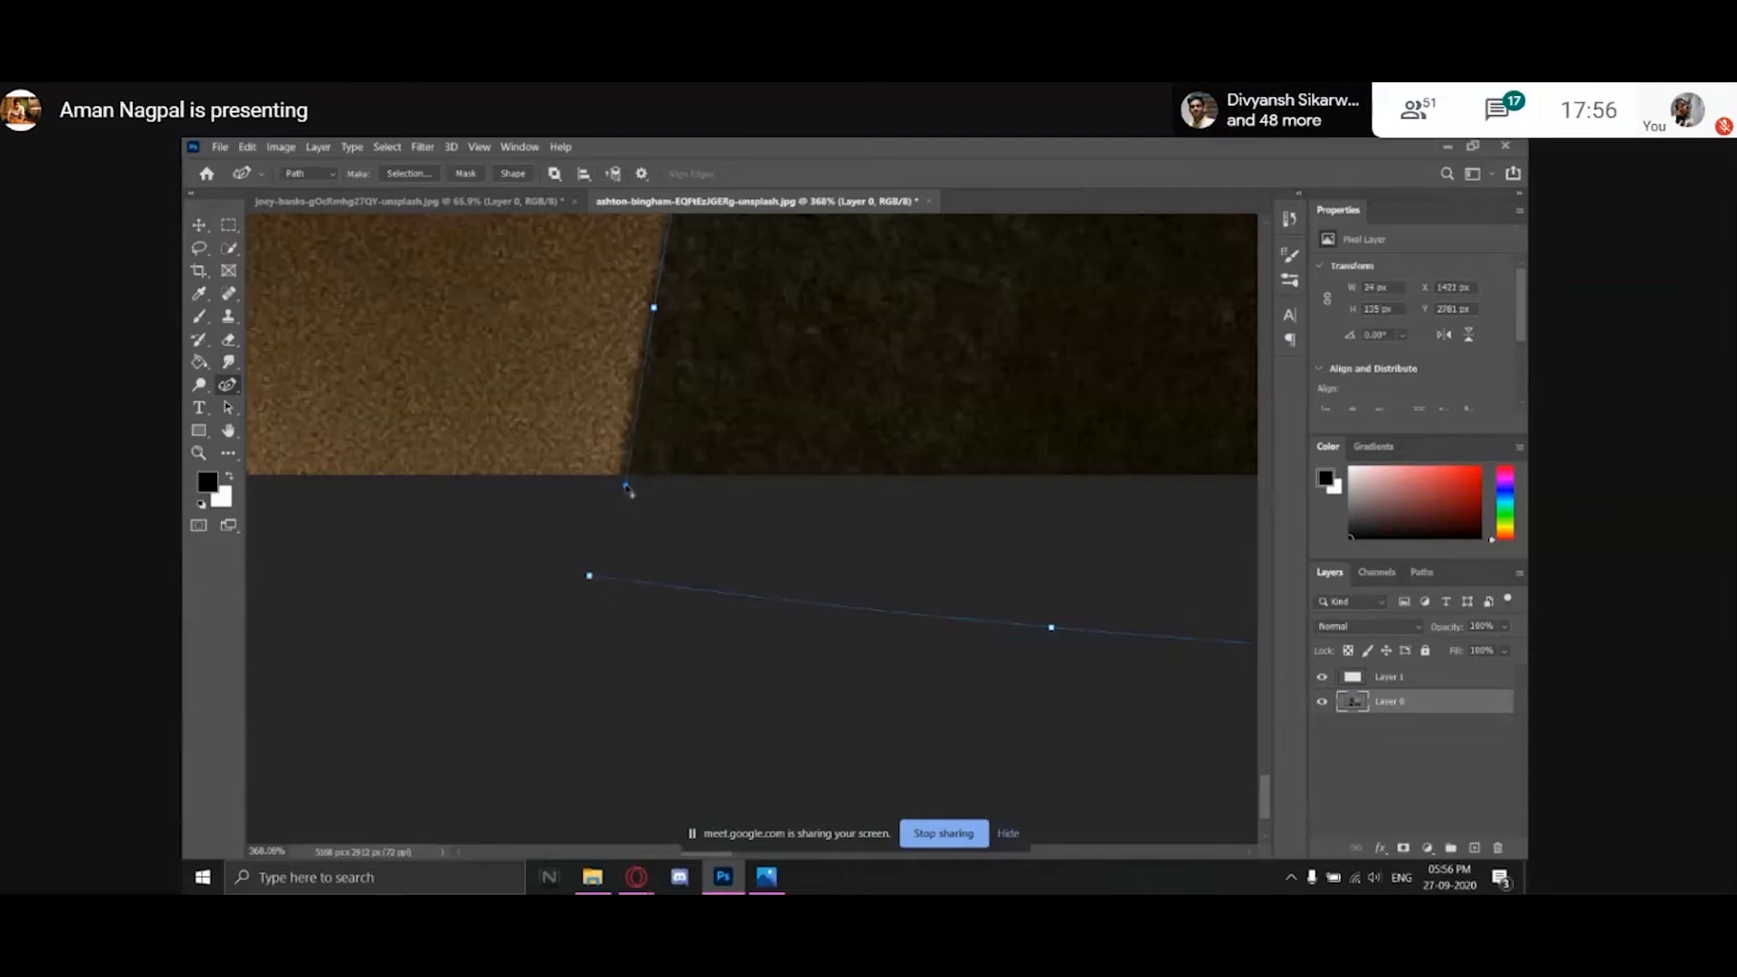
key(ctrl+z)
key(ctrl+z)
Close the path through a new anchor below the photo and make its starting anchor at the jacket's lower back edge a corner point.
click(594, 571)
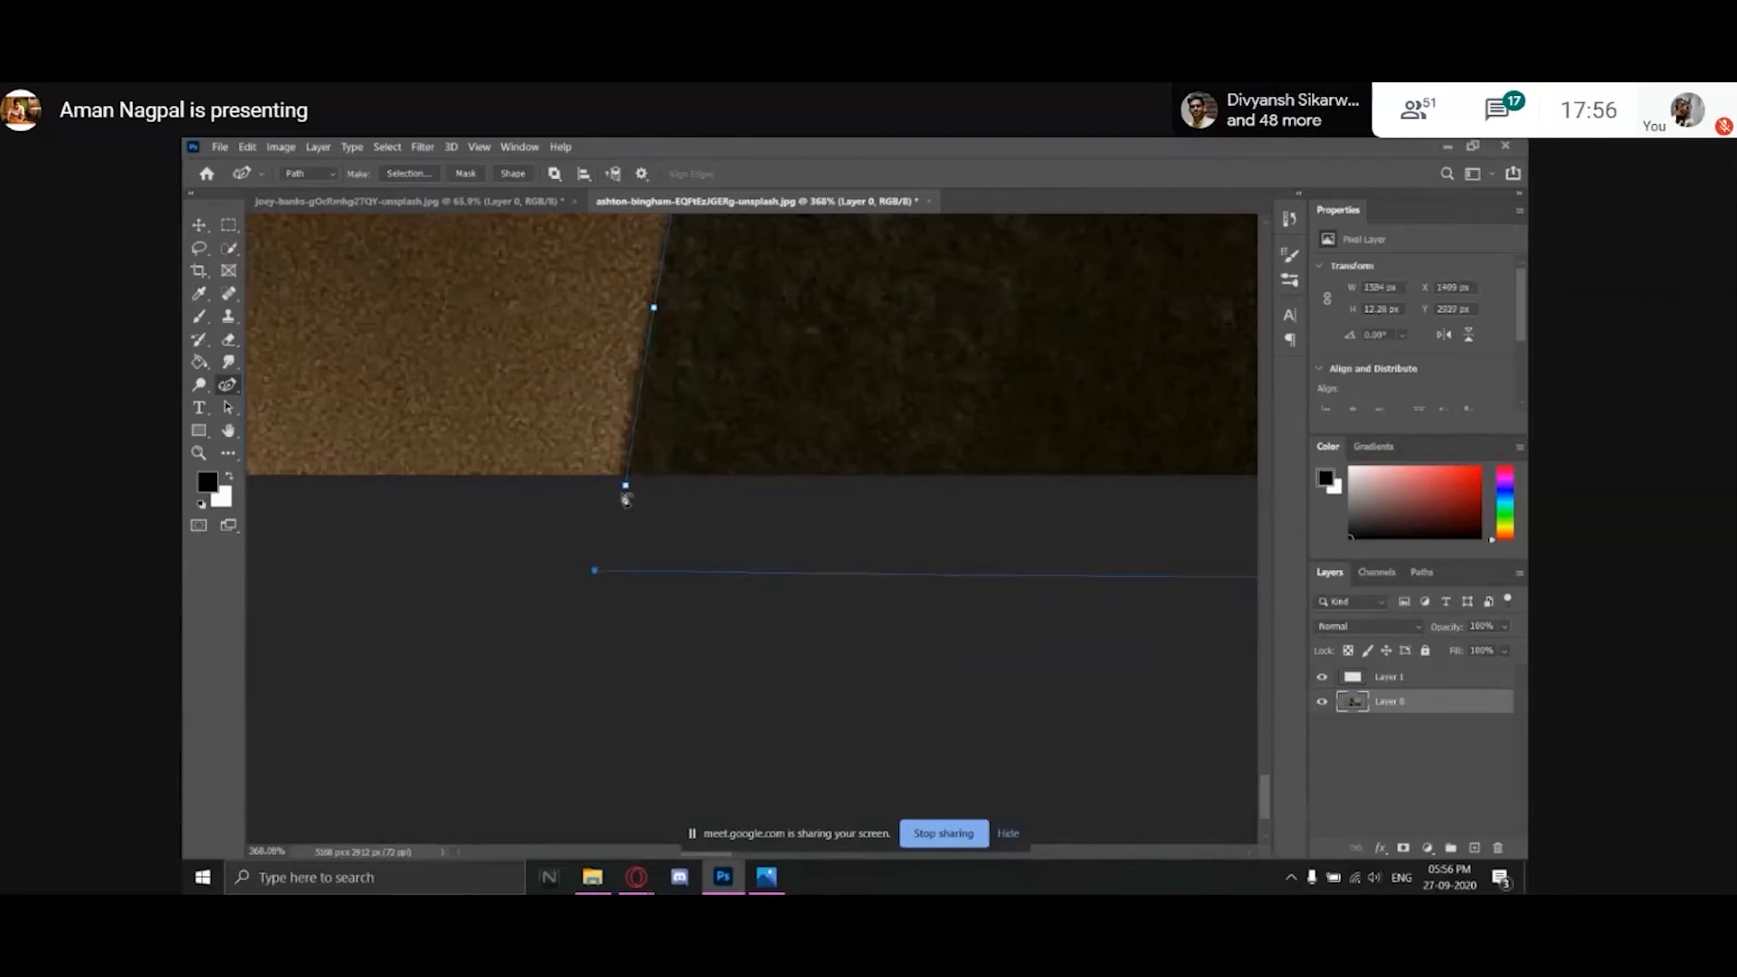
click(627, 486)
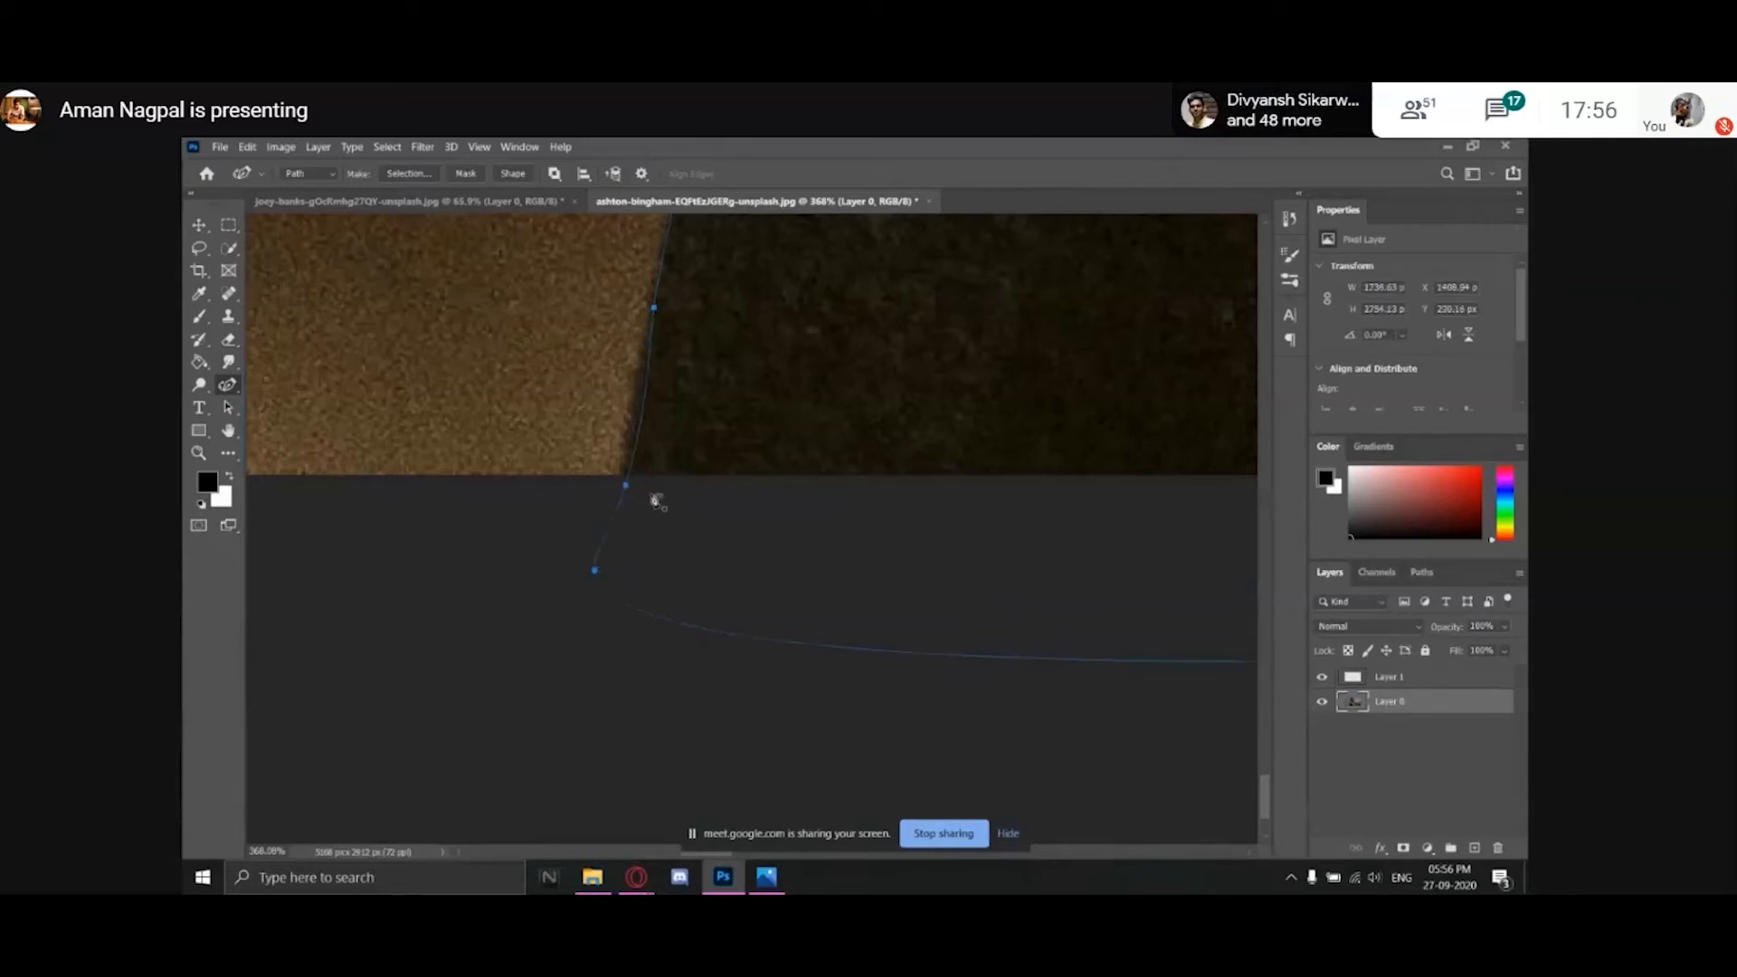
double_click(627, 487)
drag(627, 487, 622, 487)
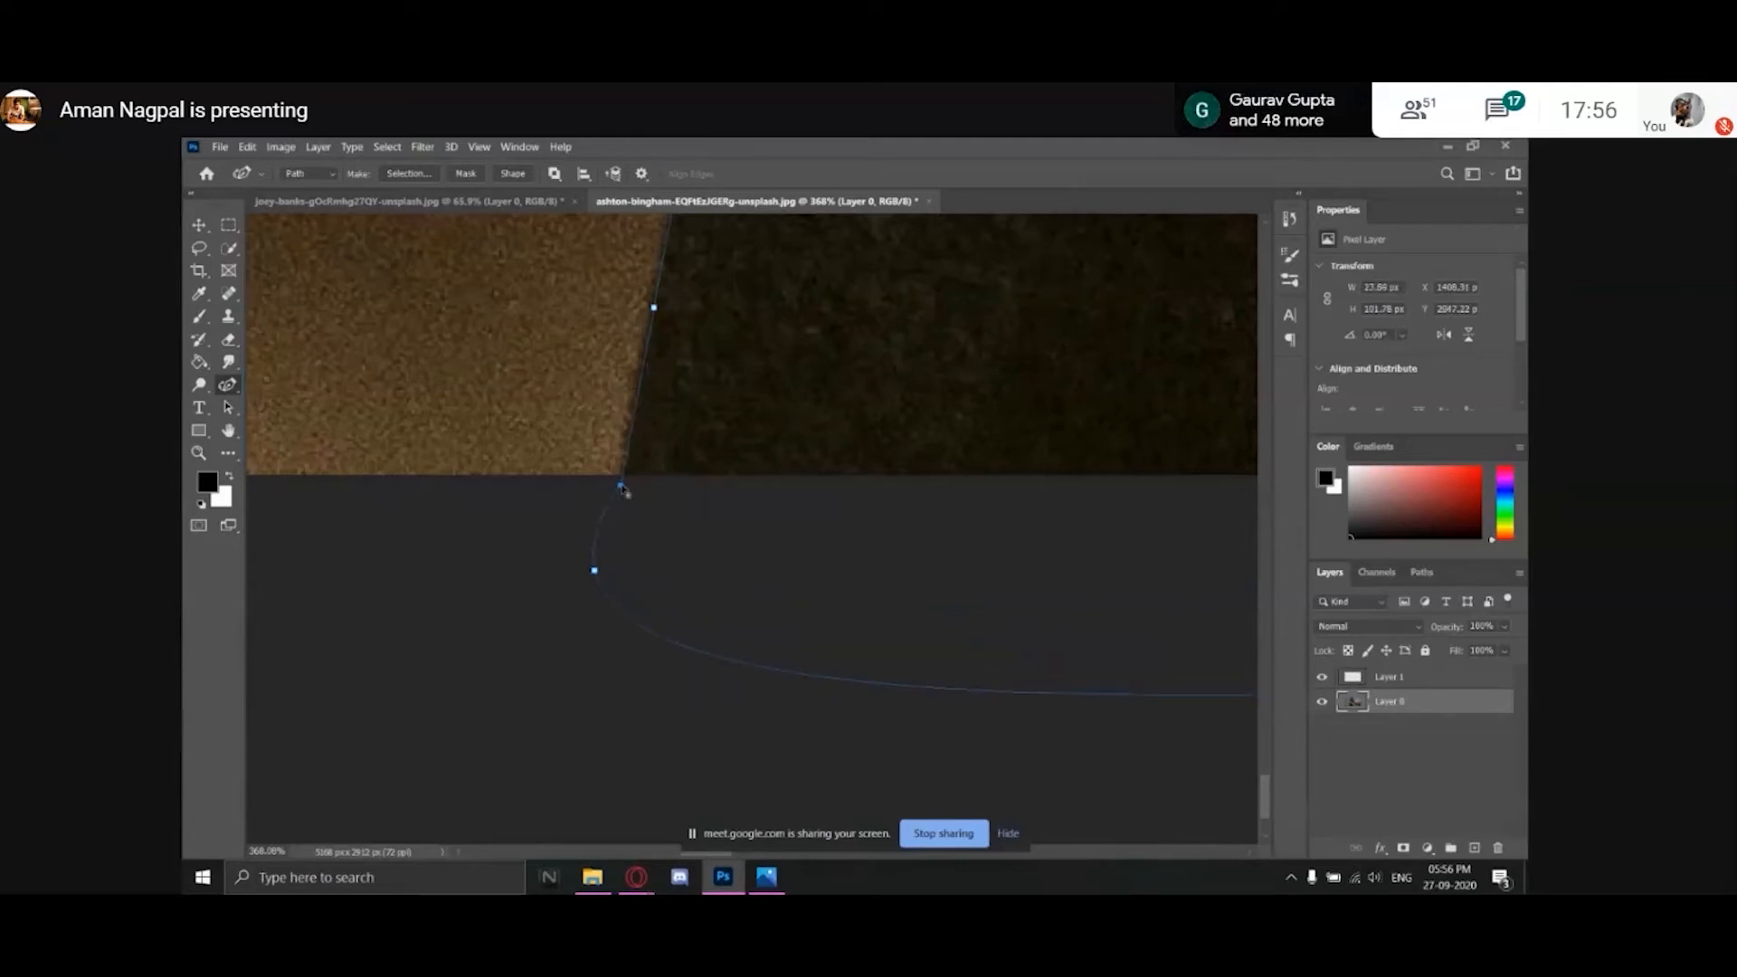
Fit the whole portrait in view and duplicate Layer 0.
key(z)
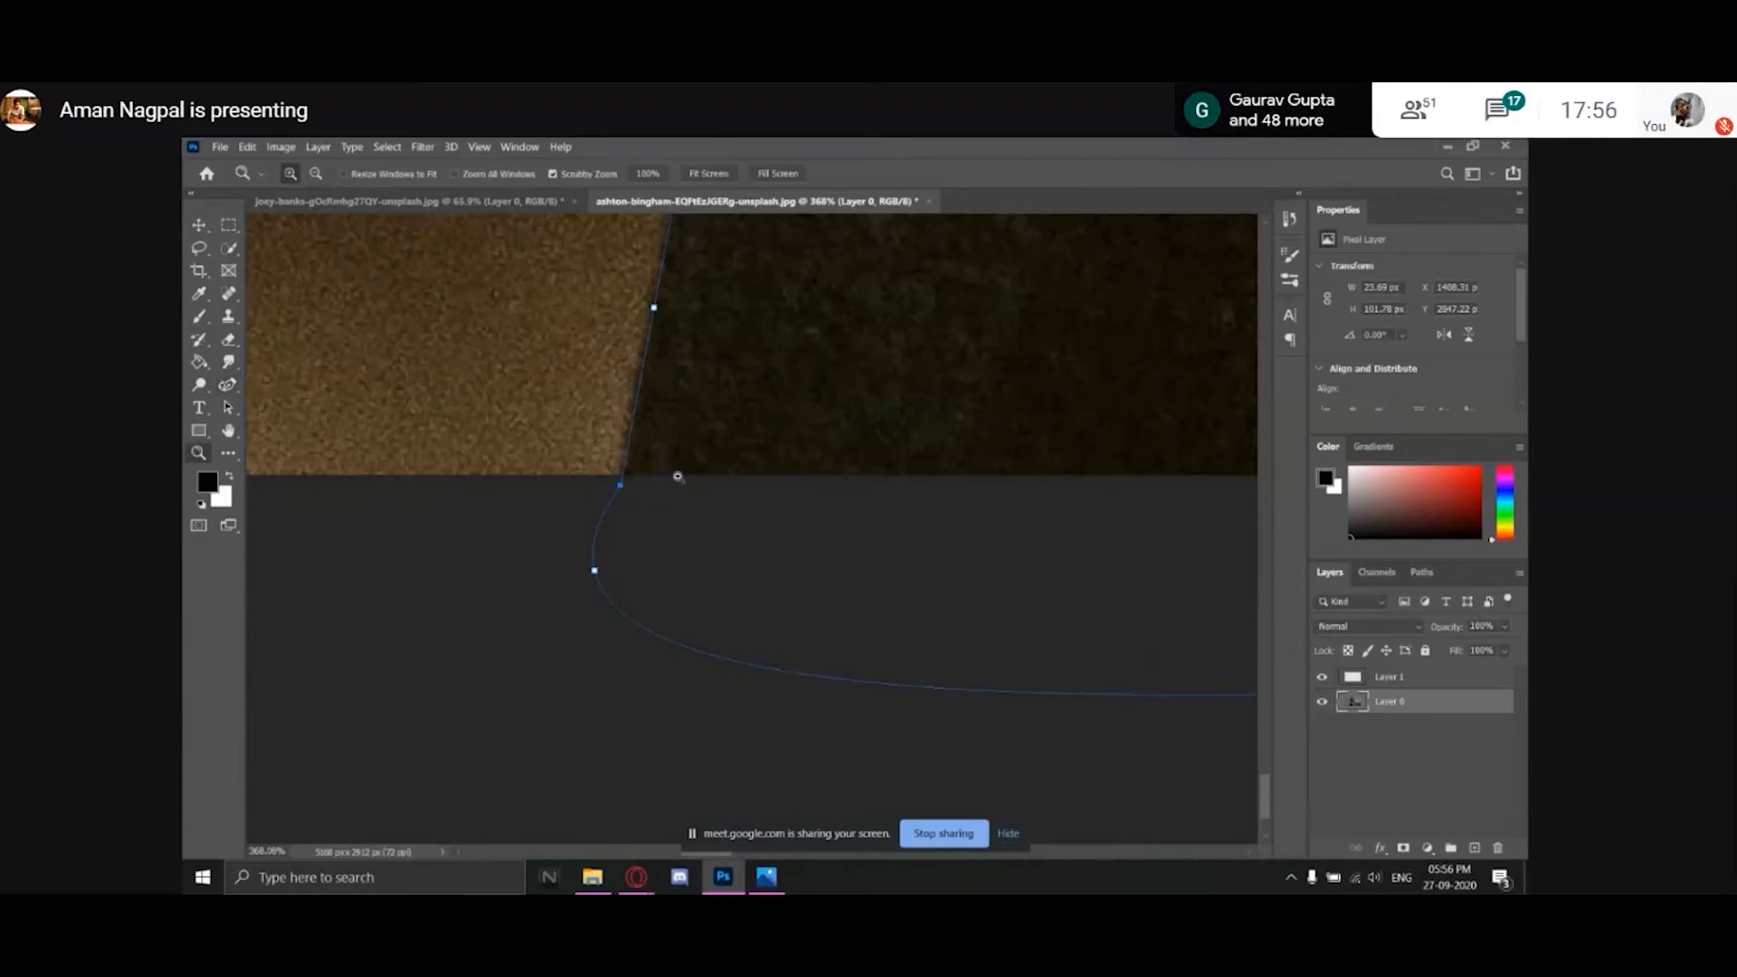
key(ctrl+0)
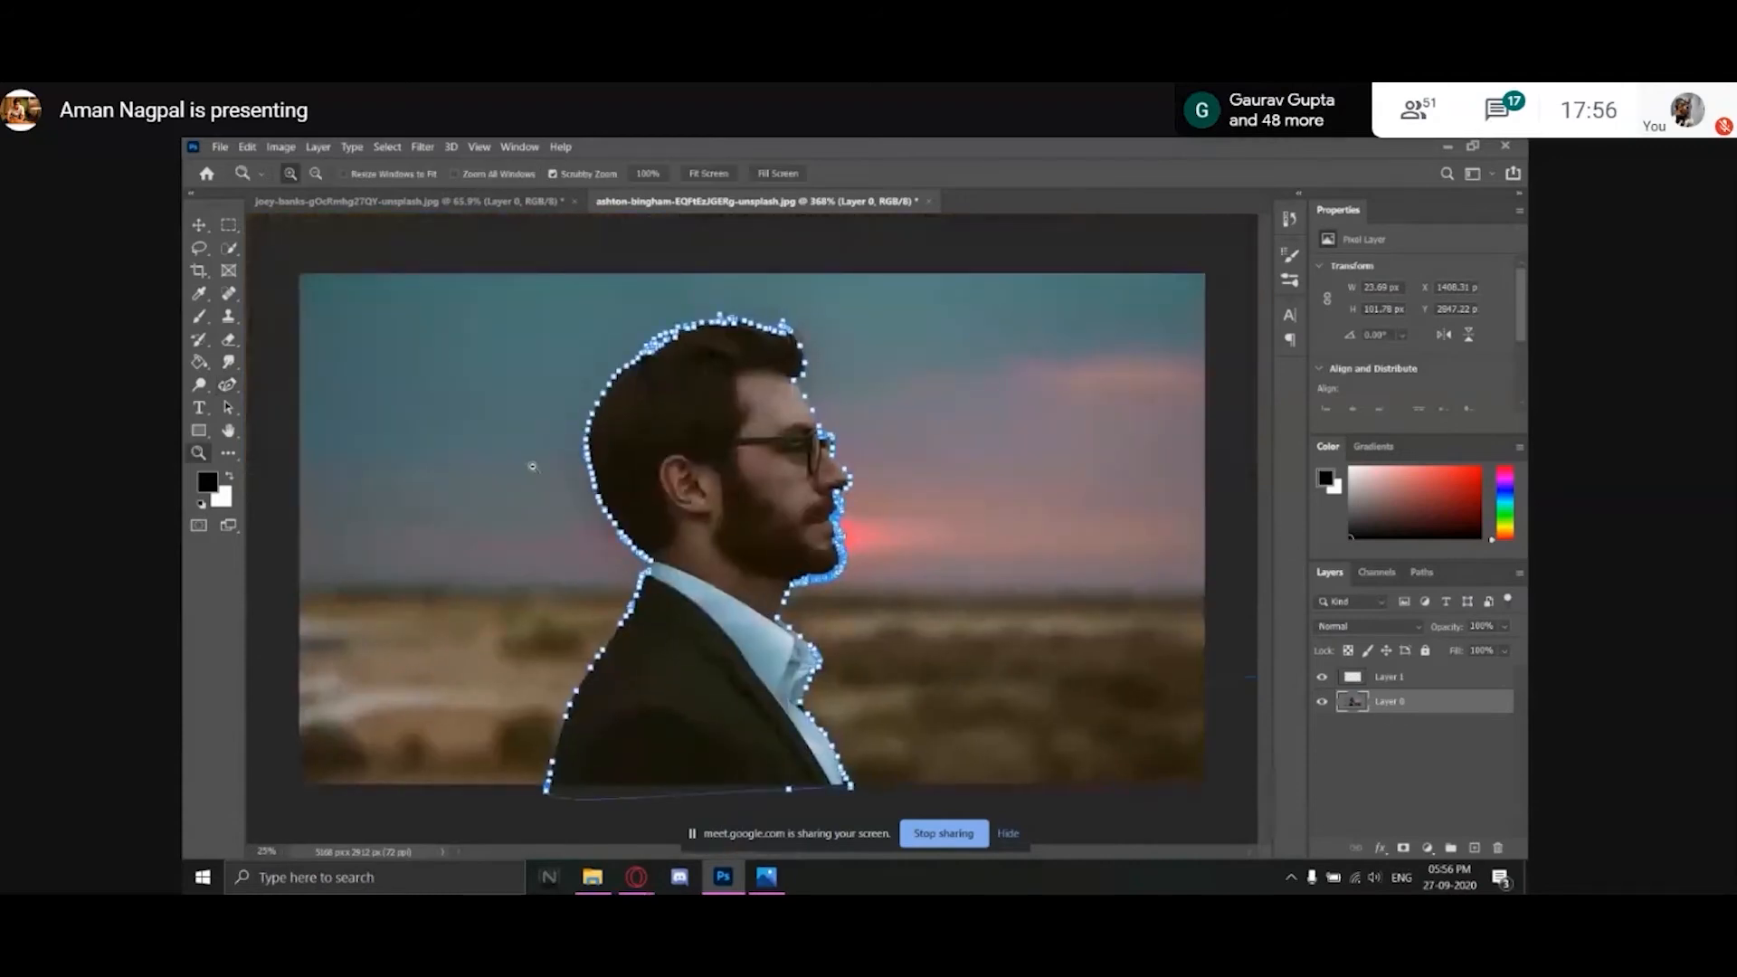
key(p)
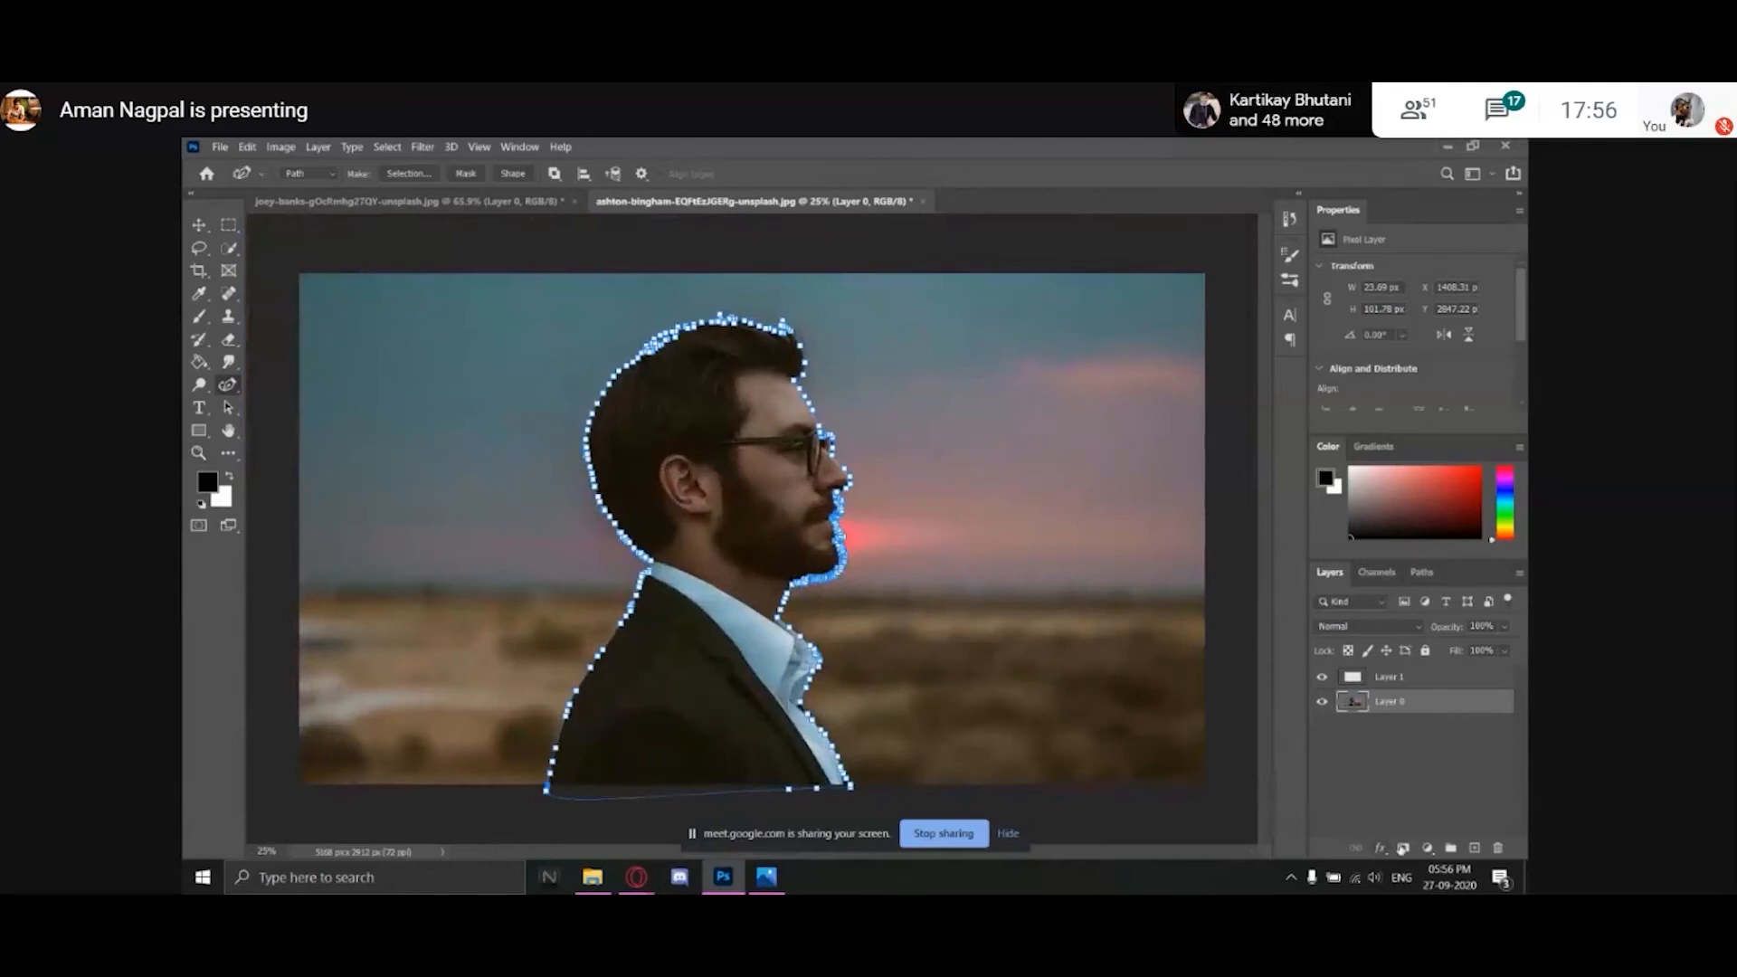
drag(1418, 707, 1474, 848)
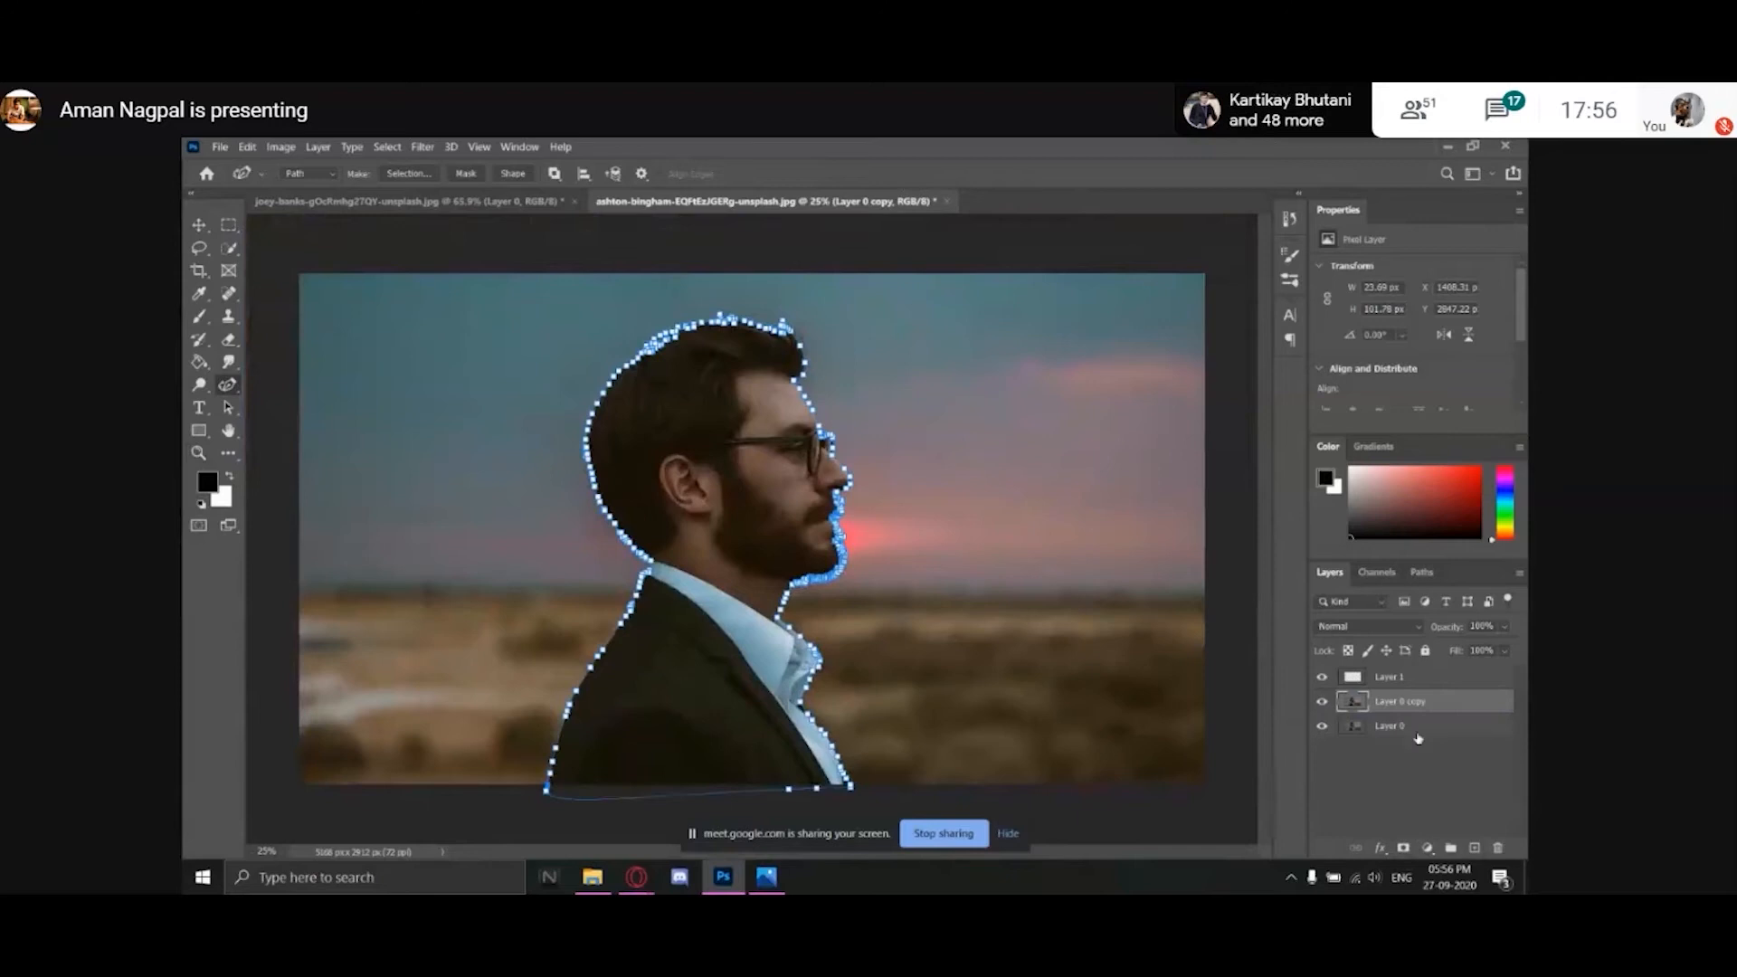
key(ctrl+z)
drag(1454, 707, 1472, 848)
right_click(1416, 721)
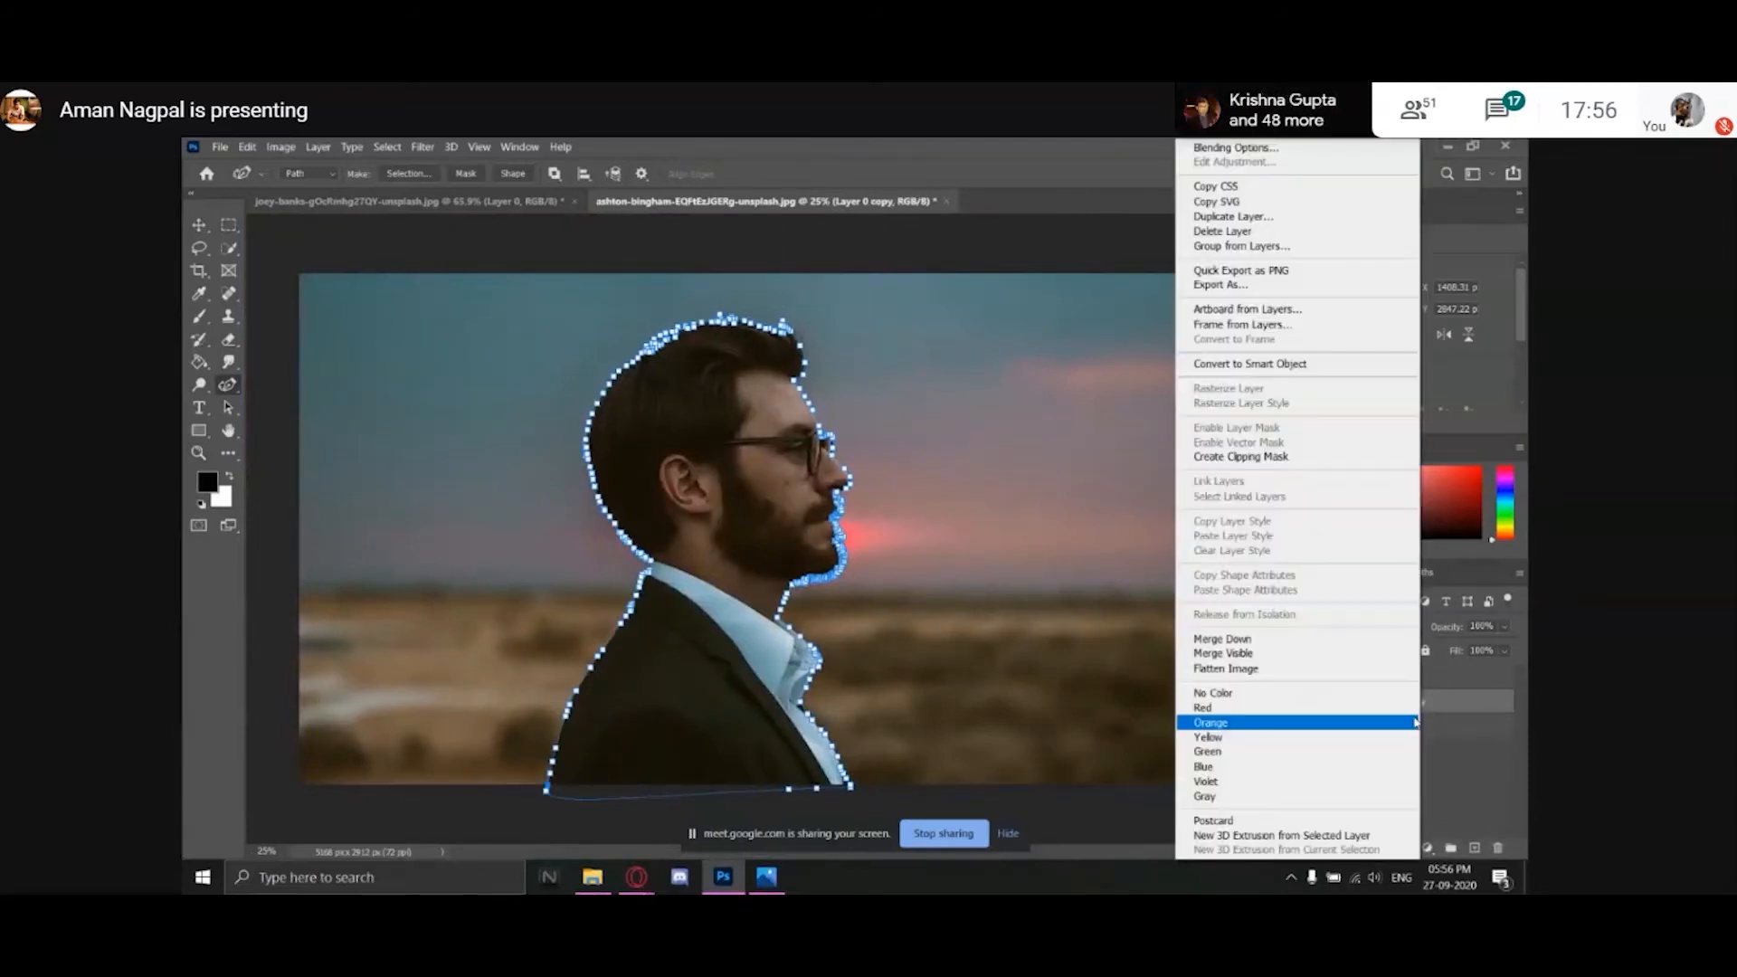
click(1223, 218)
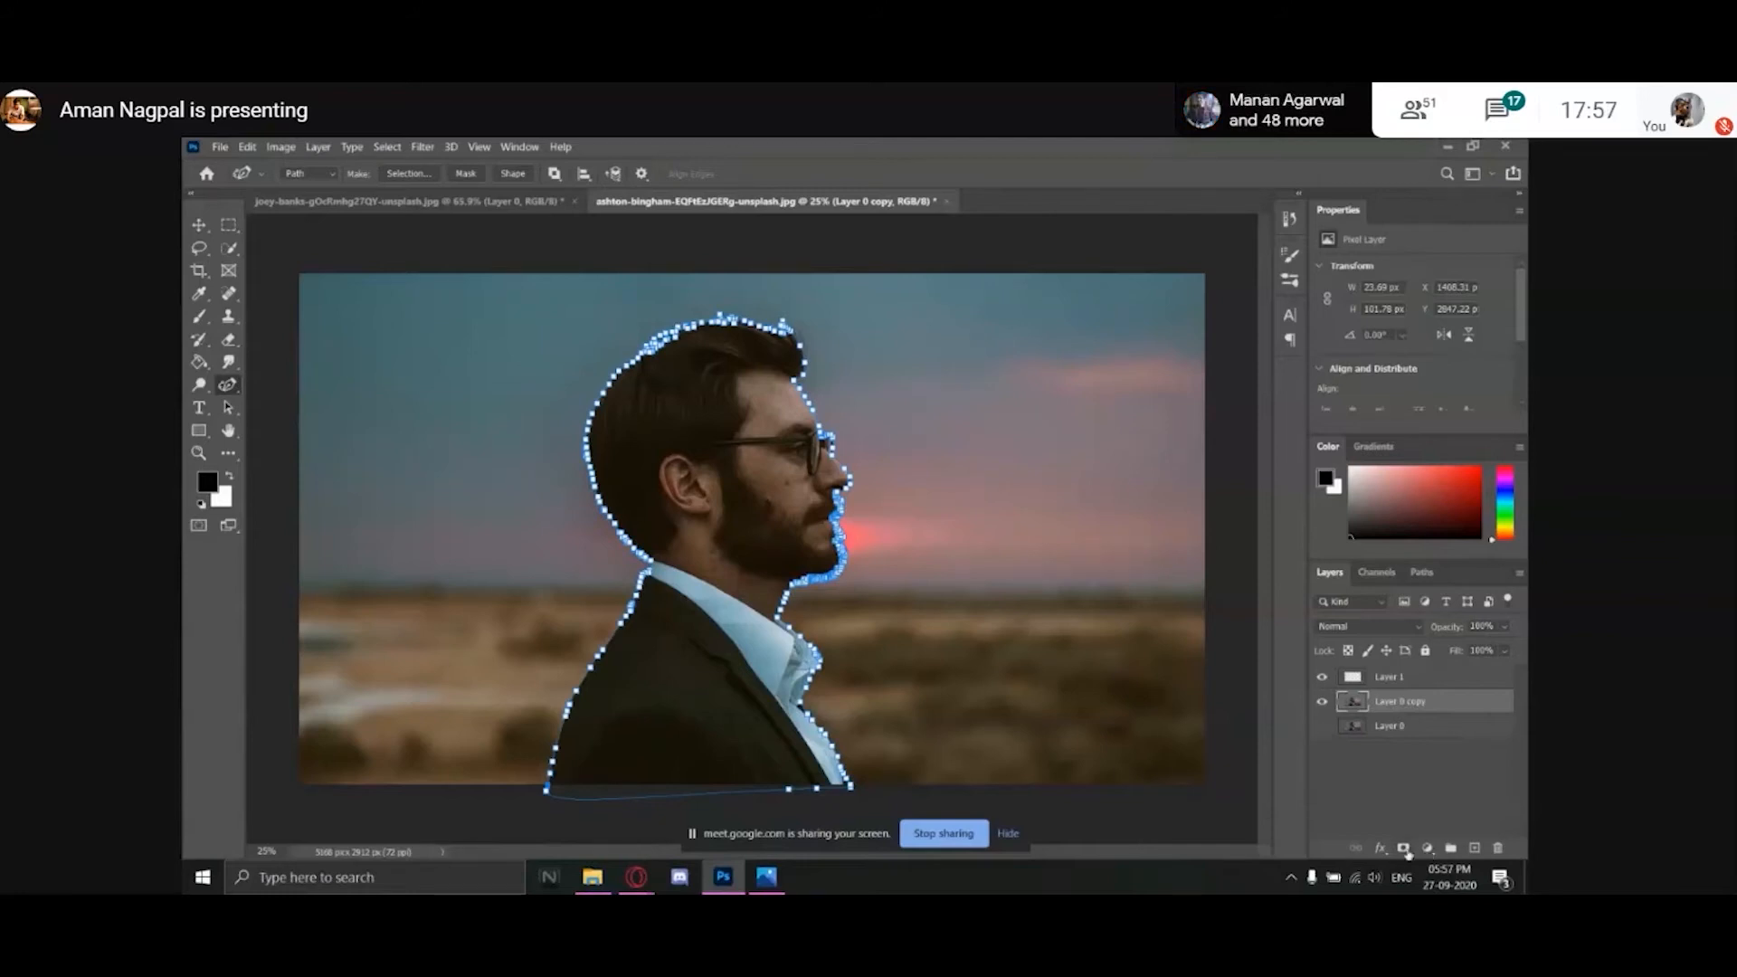
Convert the path around the man into a new selection with 0-pixel feather and mask Layer 0 copy with it.
right_click(762, 456)
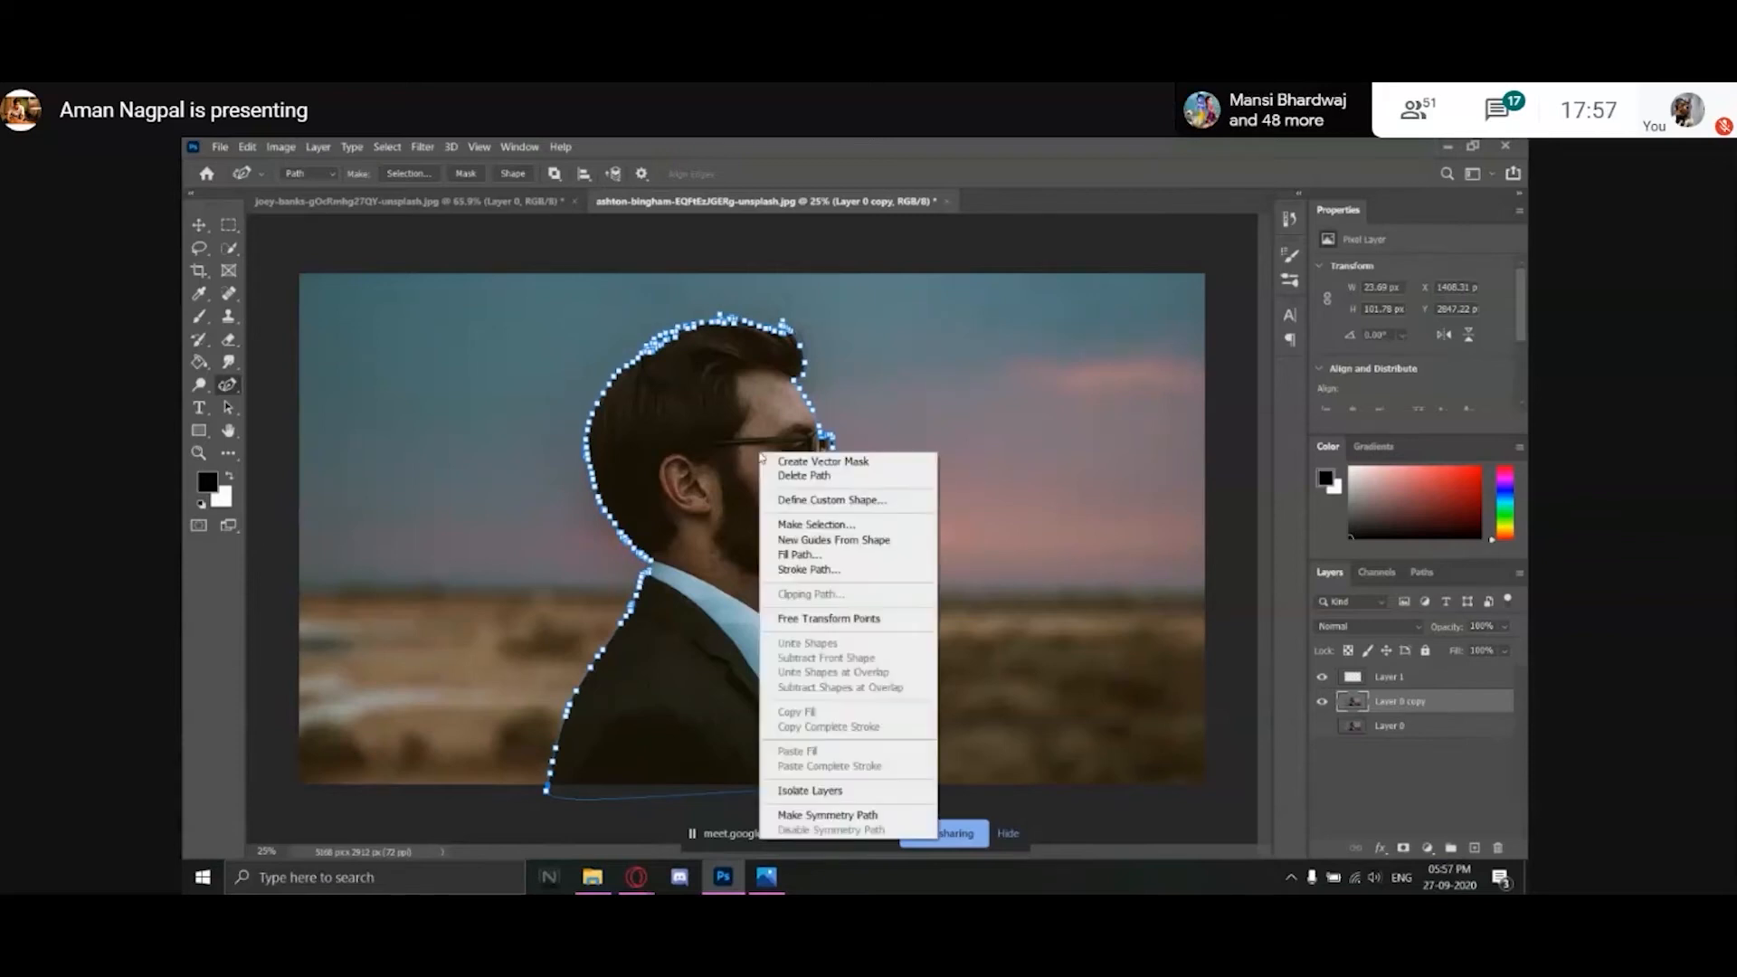
click(830, 525)
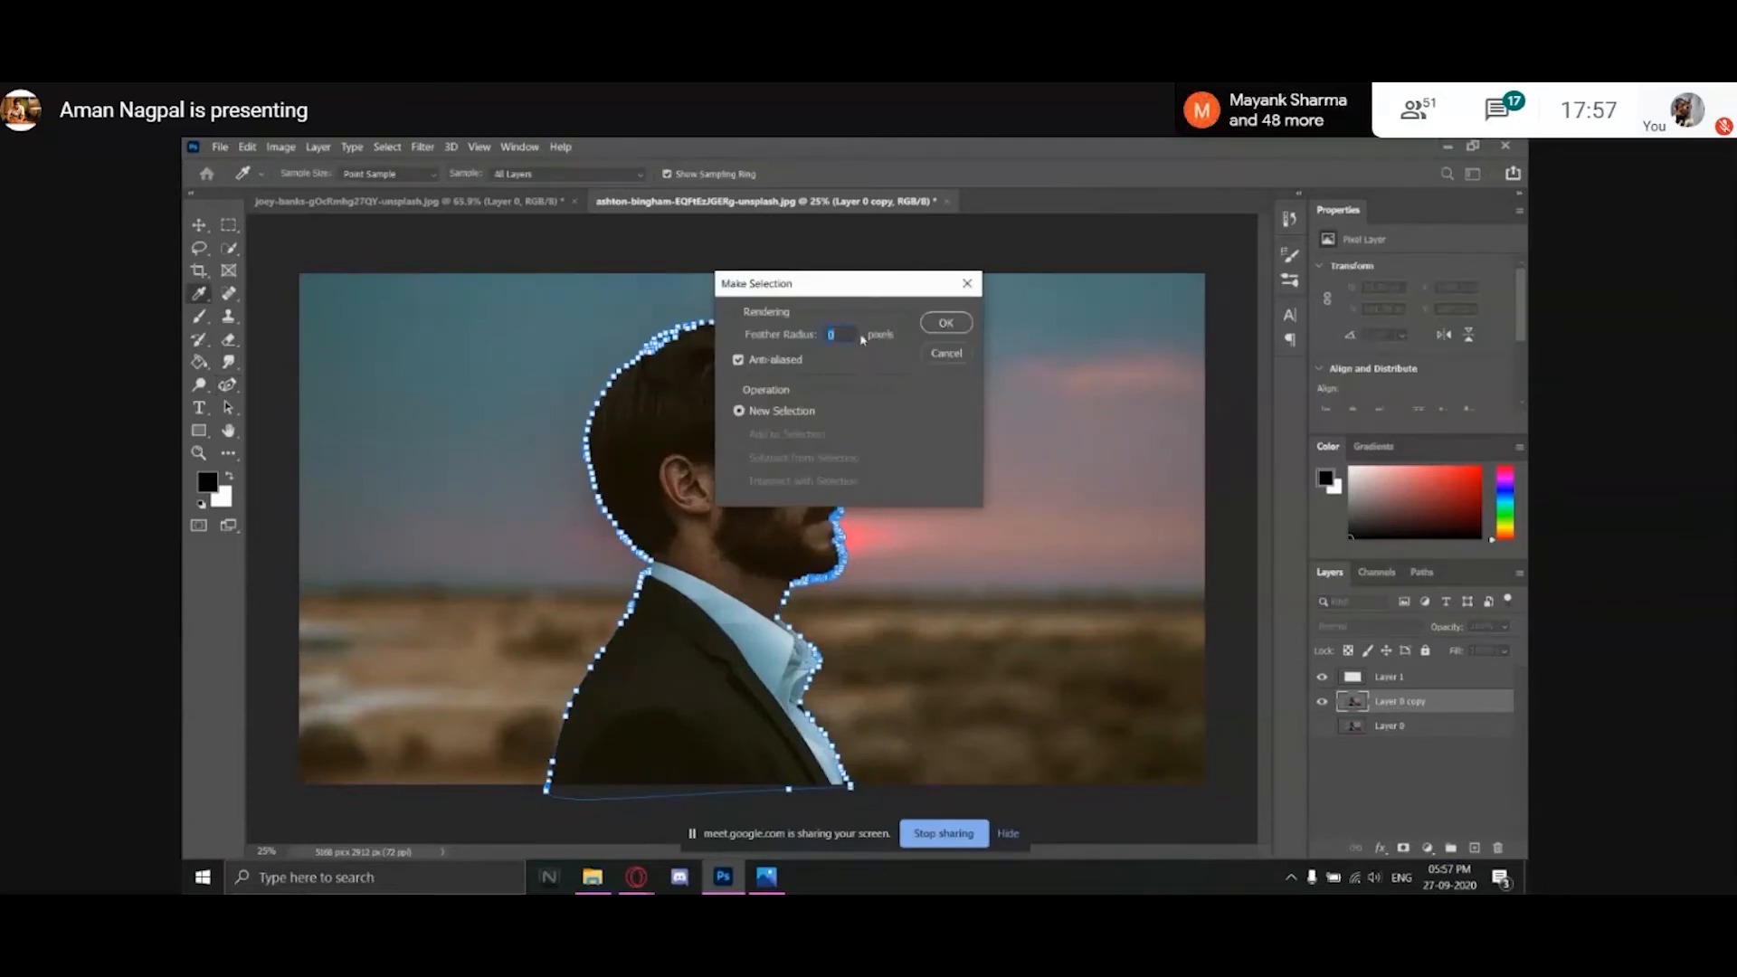
click(945, 323)
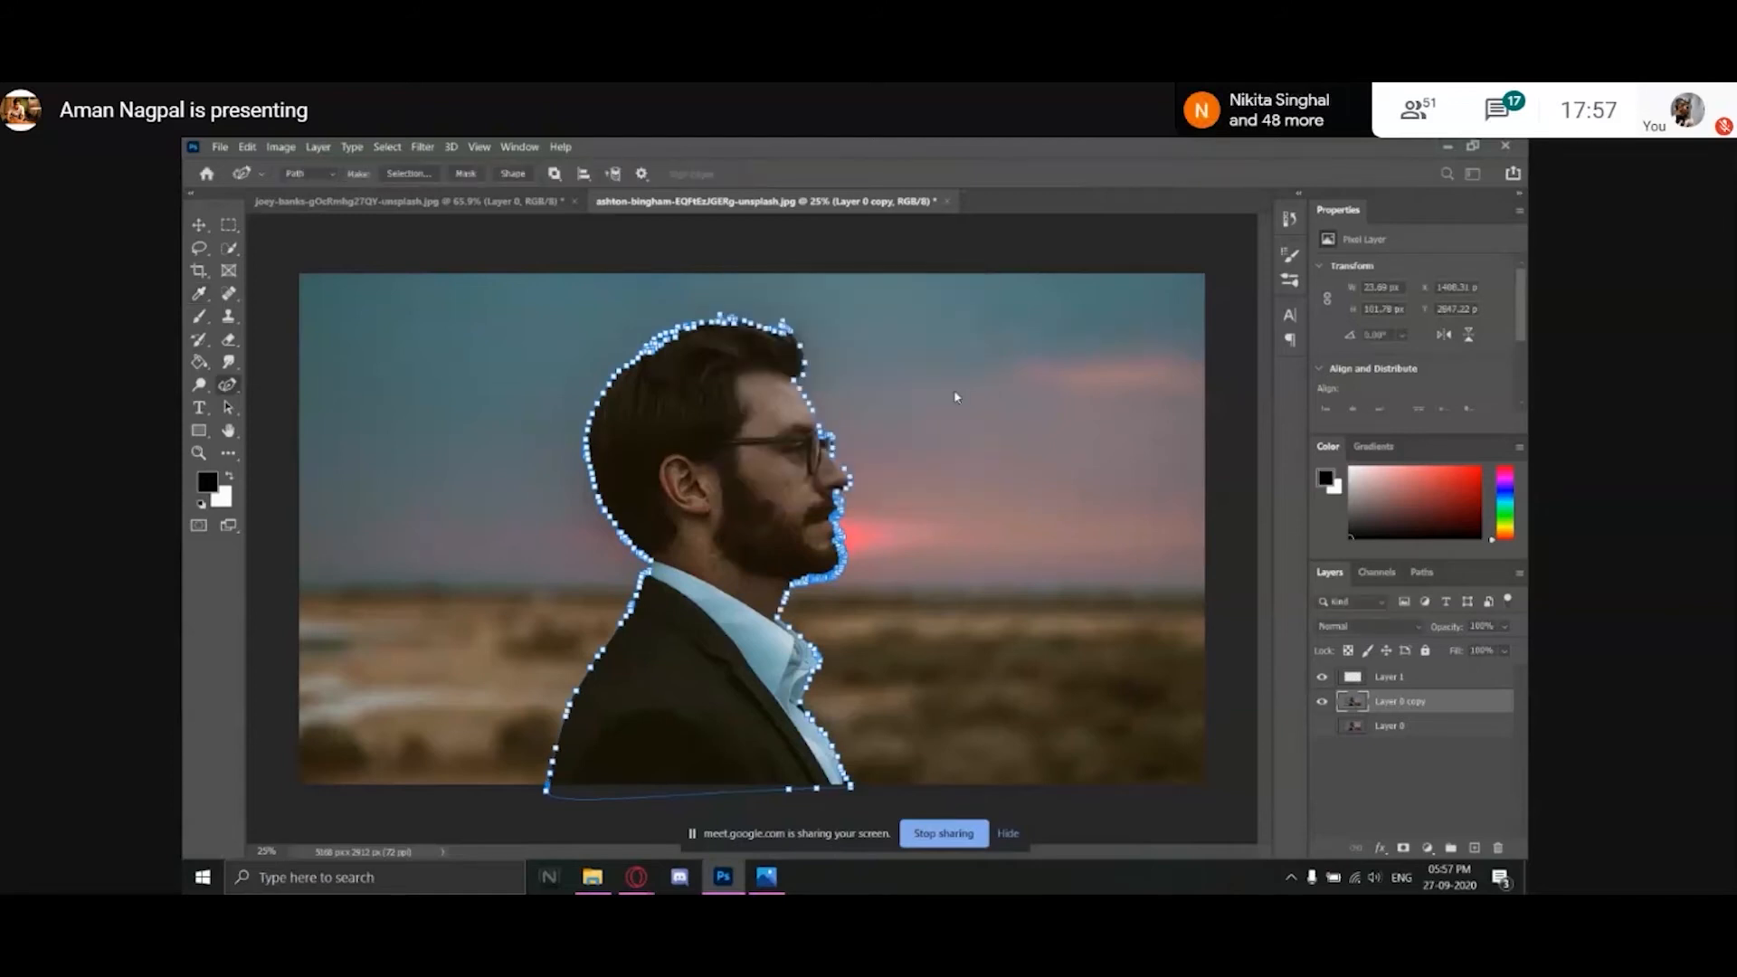
click(1403, 848)
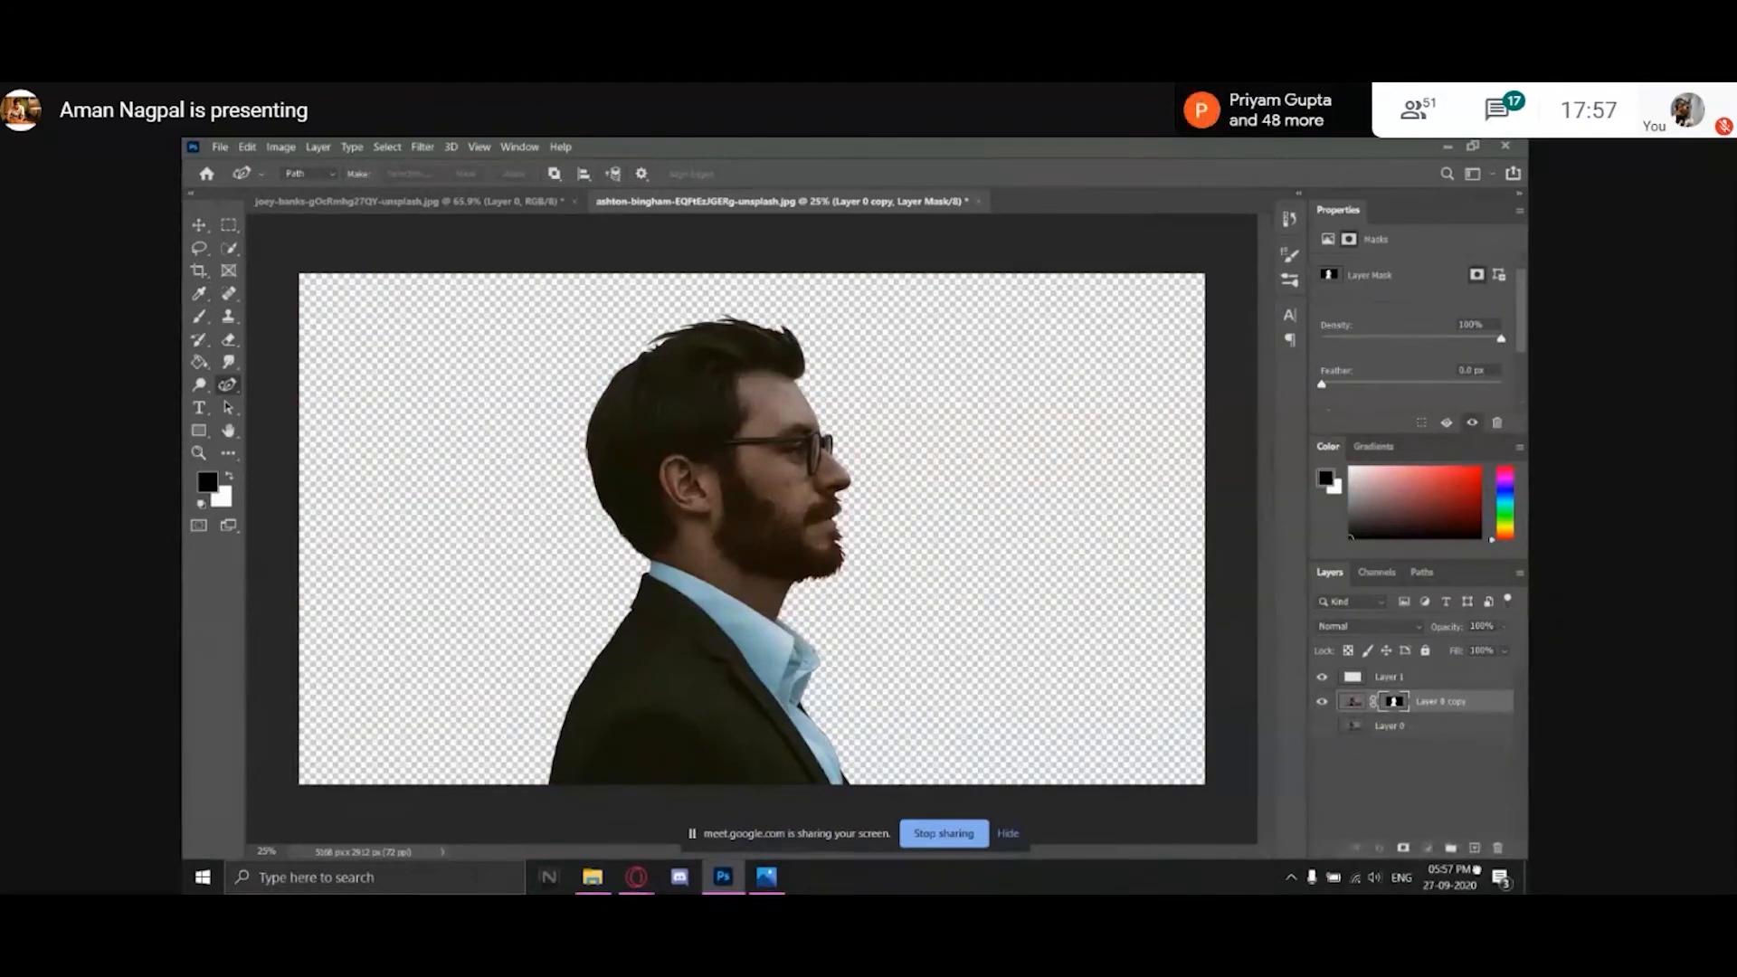
Duplicate the masked Layer 0 copy, keep the original copy hidden, and hide the duplicate as well.
key(ctrl+j)
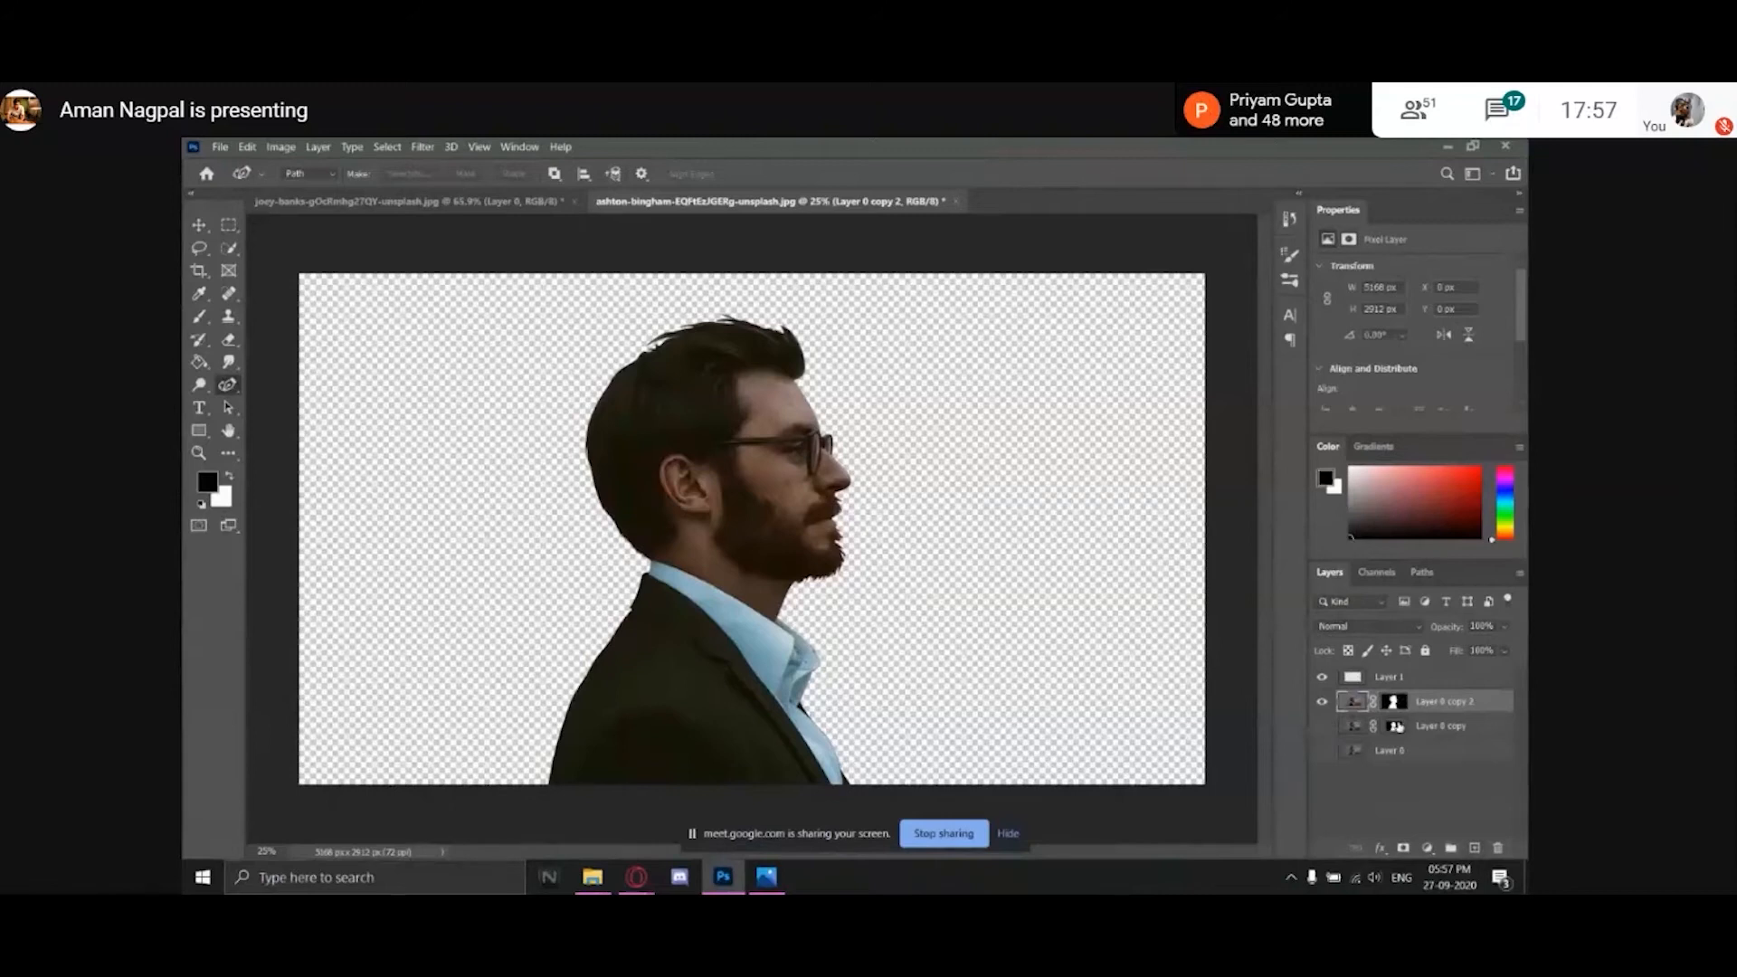
click(1396, 725)
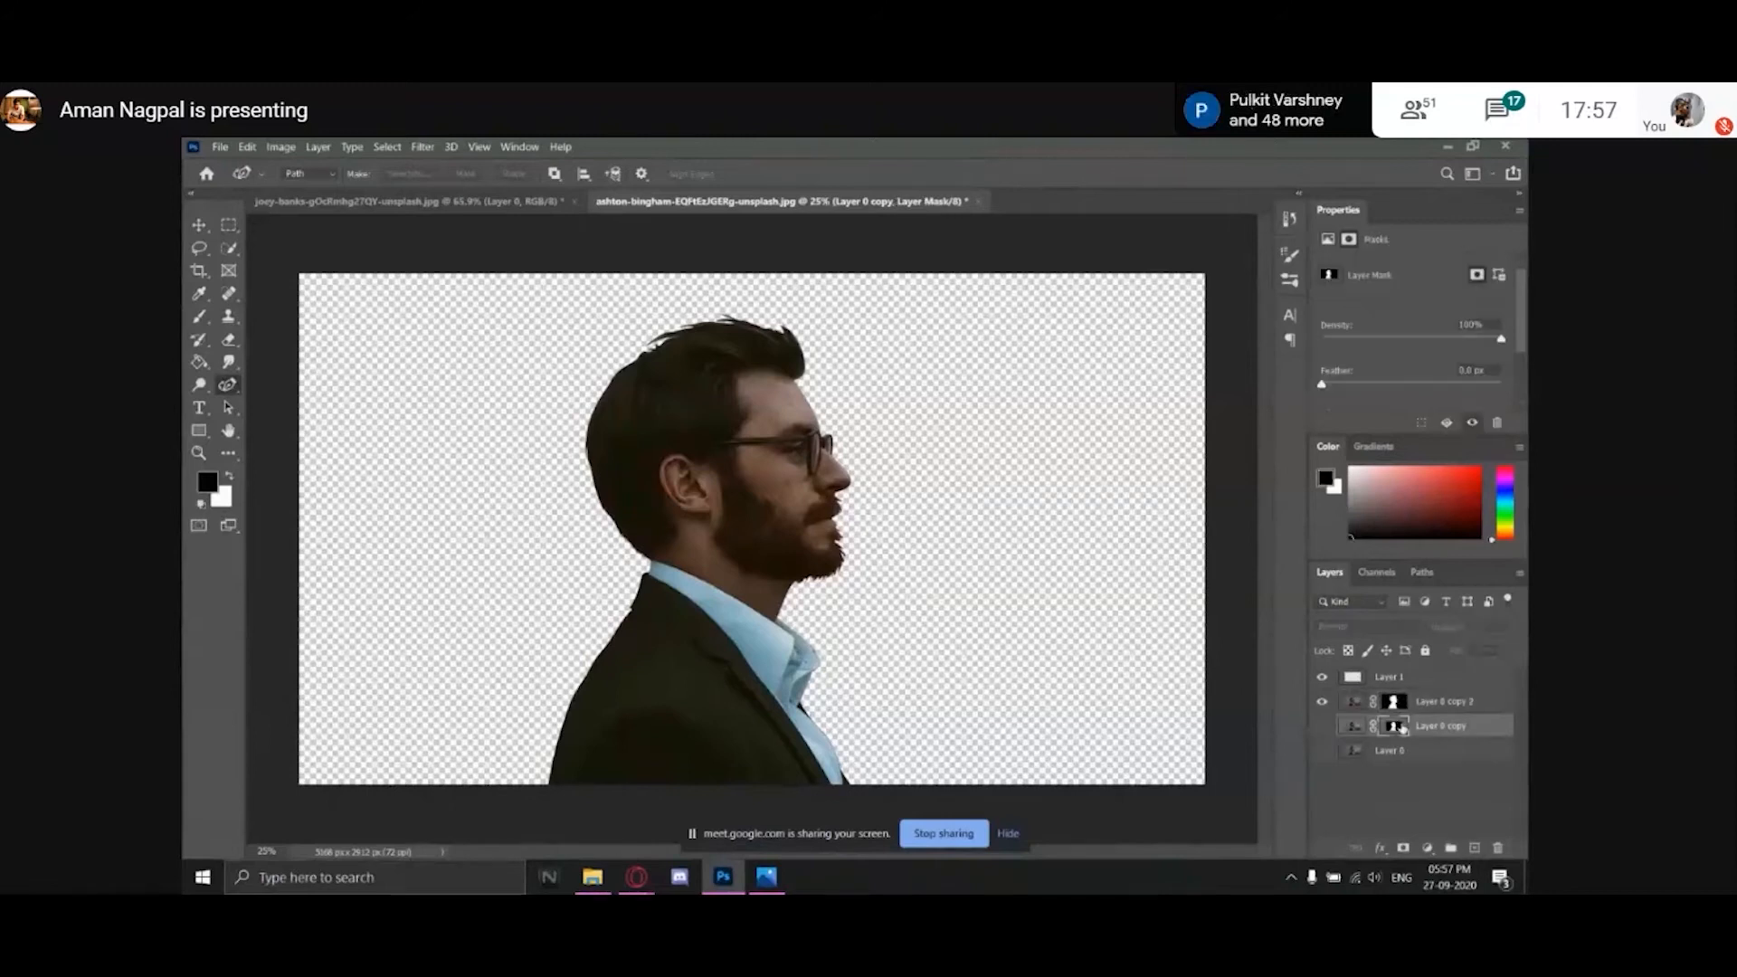
click(1321, 701)
click(1321, 726)
click(1321, 725)
click(1322, 725)
click(1322, 726)
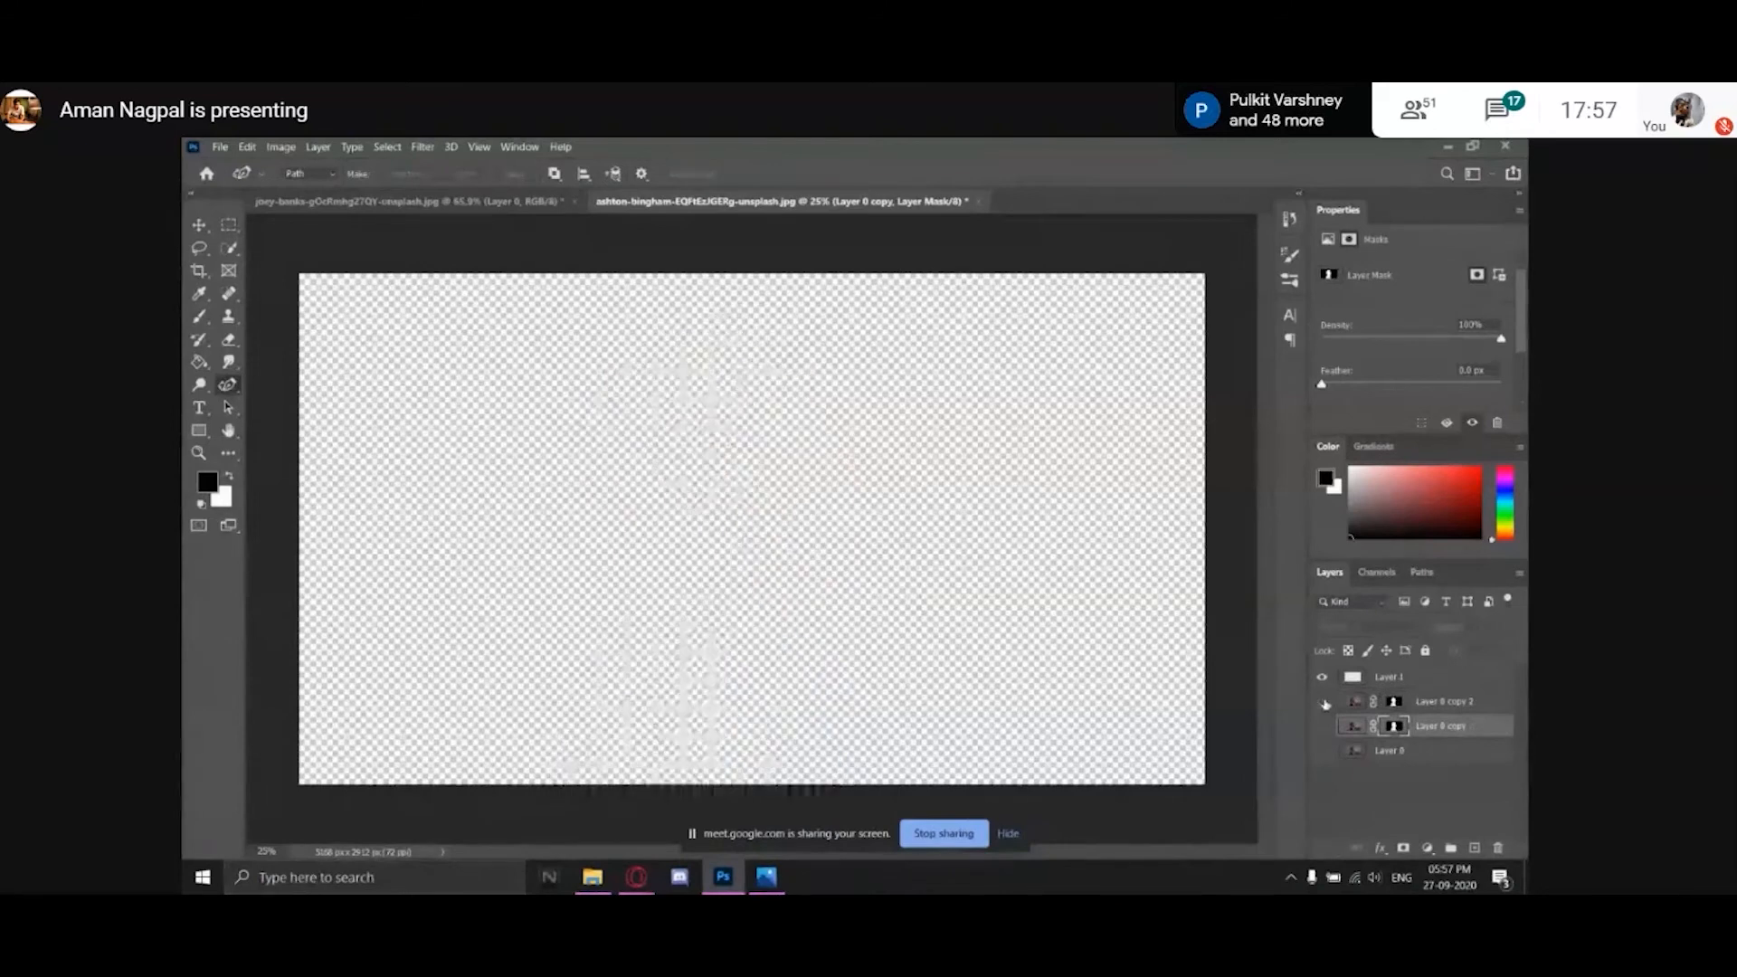
Show Layer 0 copy 2 again and delete Layer 1.
click(1415, 679)
click(1321, 700)
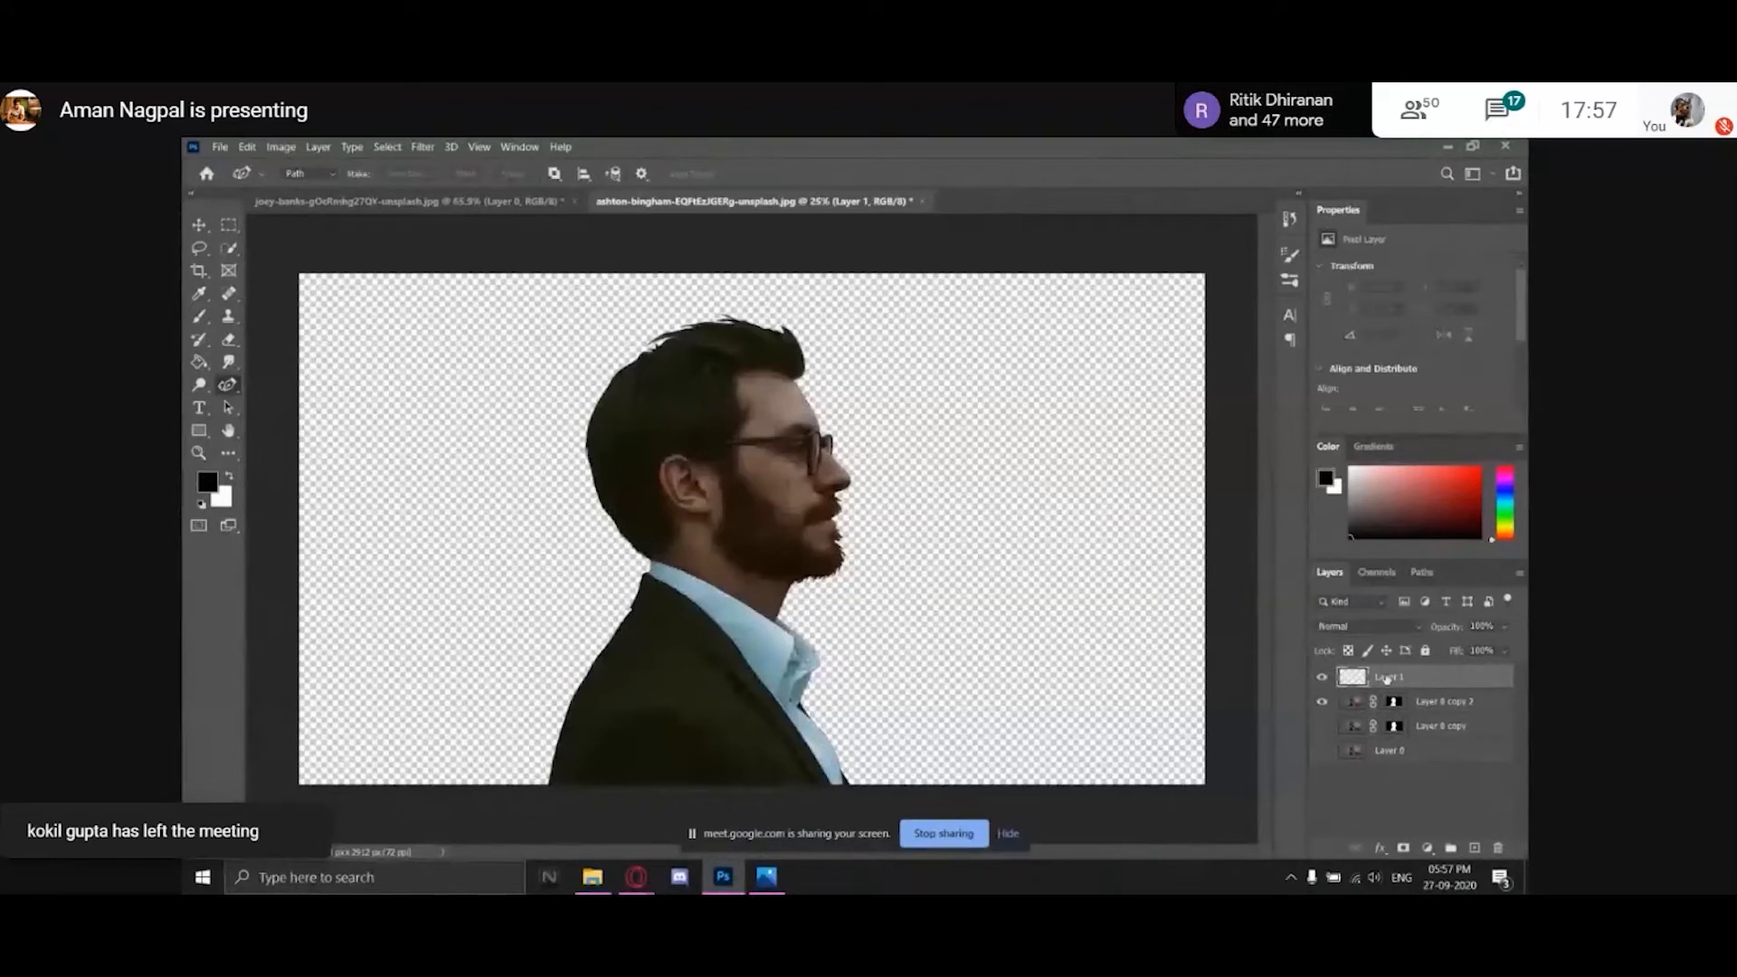
key(Delete)
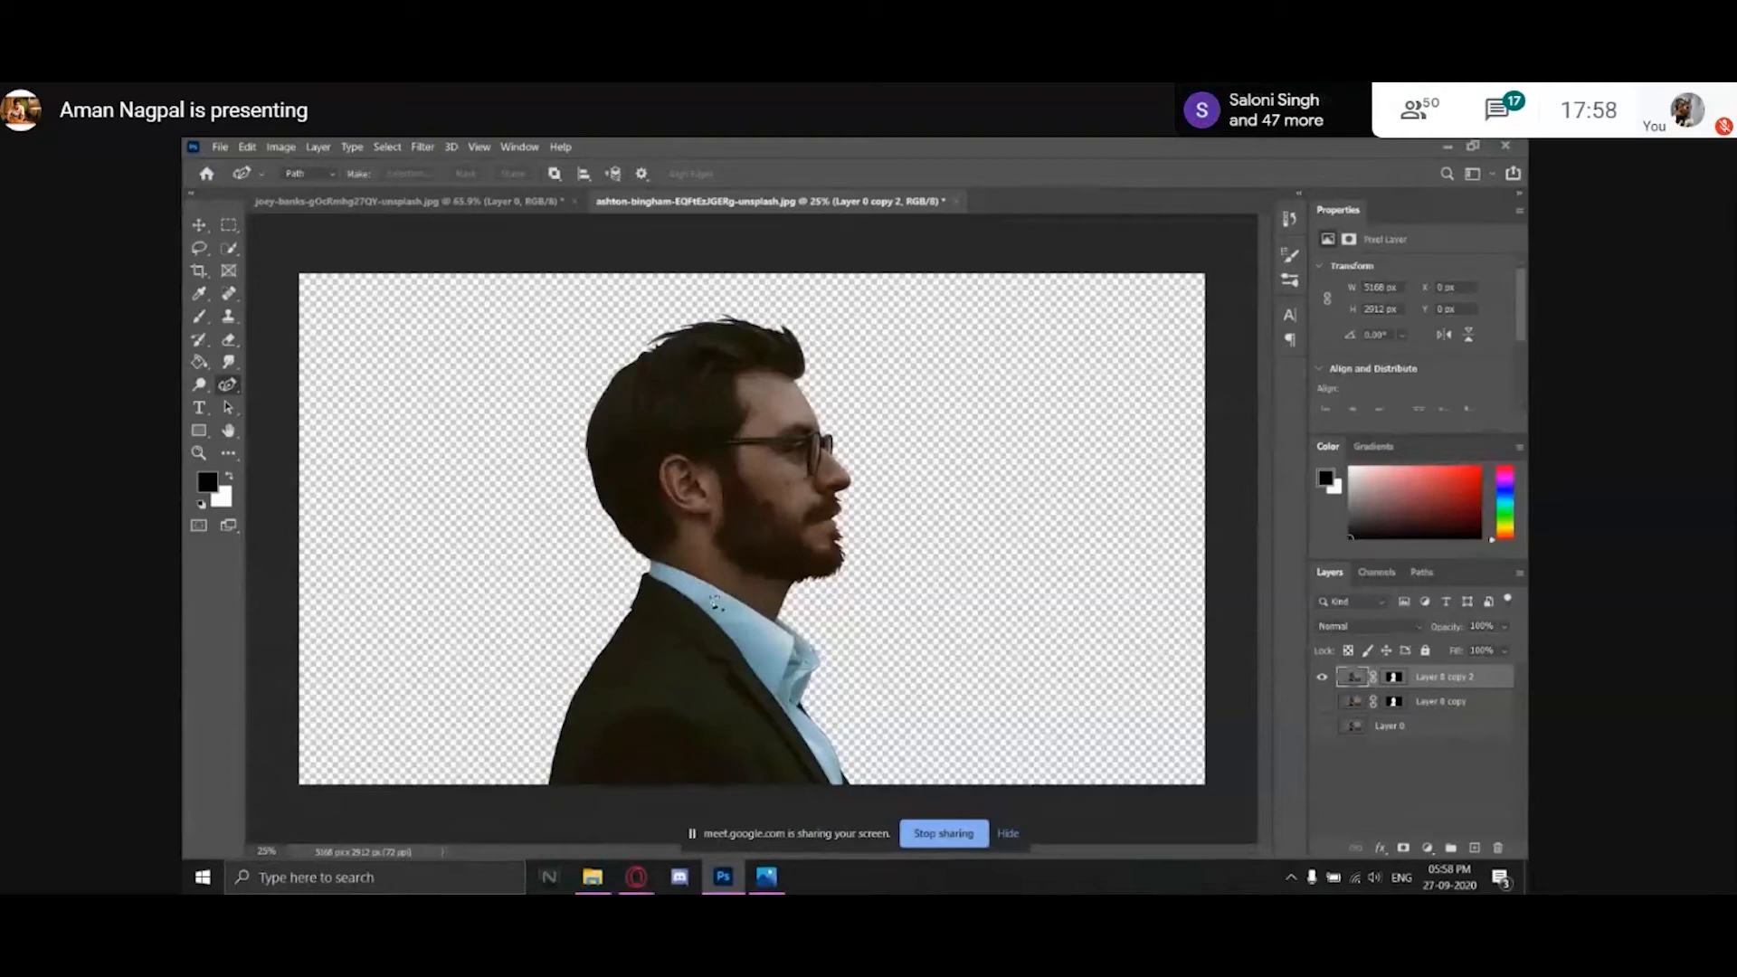
Add a Hue/Saturation adjustment layer above the cut-out man and set its saturation to -41.
click(199, 224)
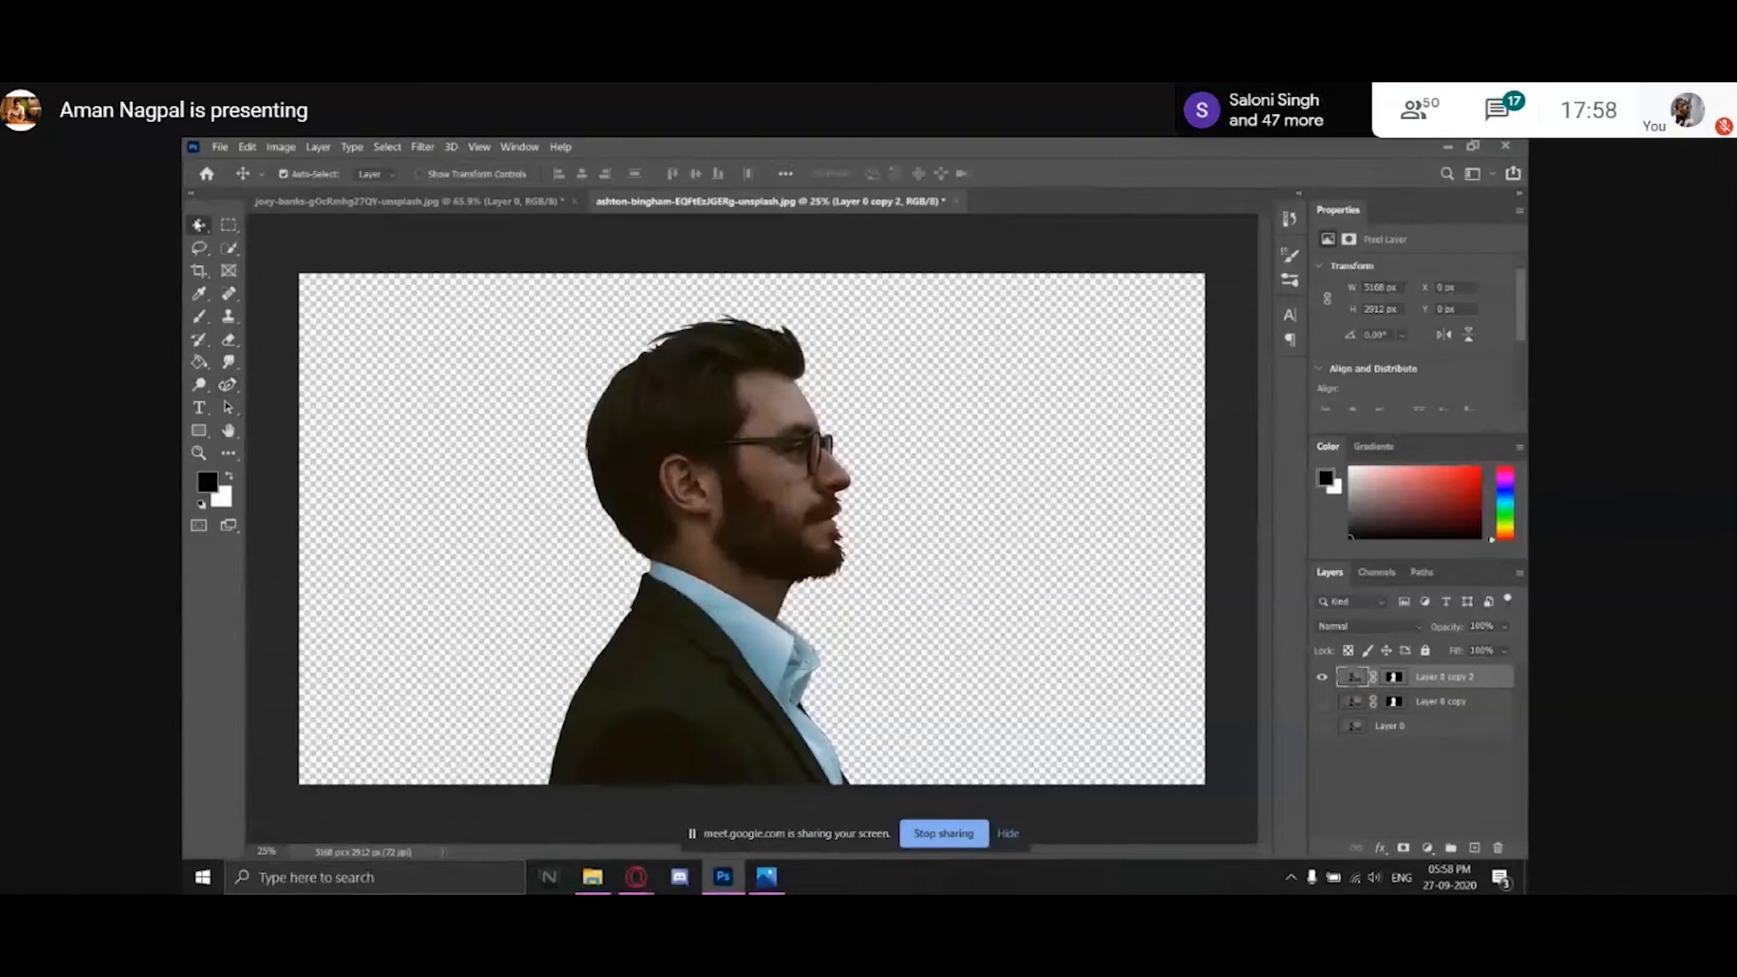
click(1420, 851)
click(1435, 851)
click(1435, 851)
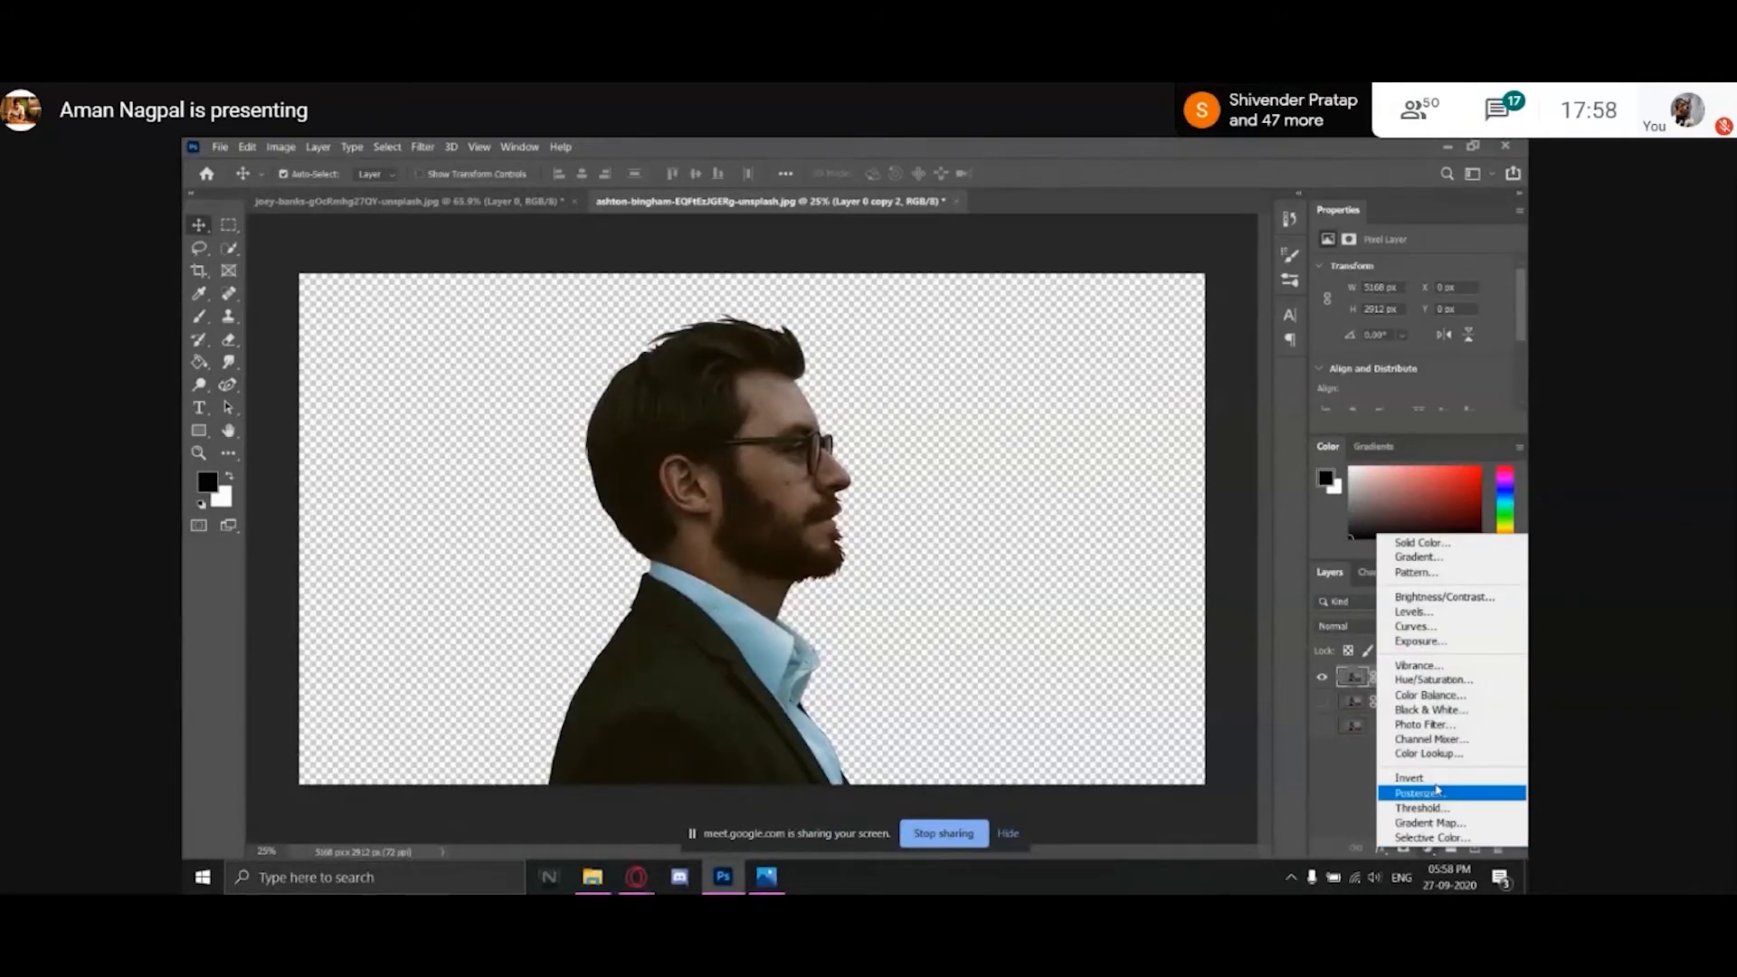
click(1438, 679)
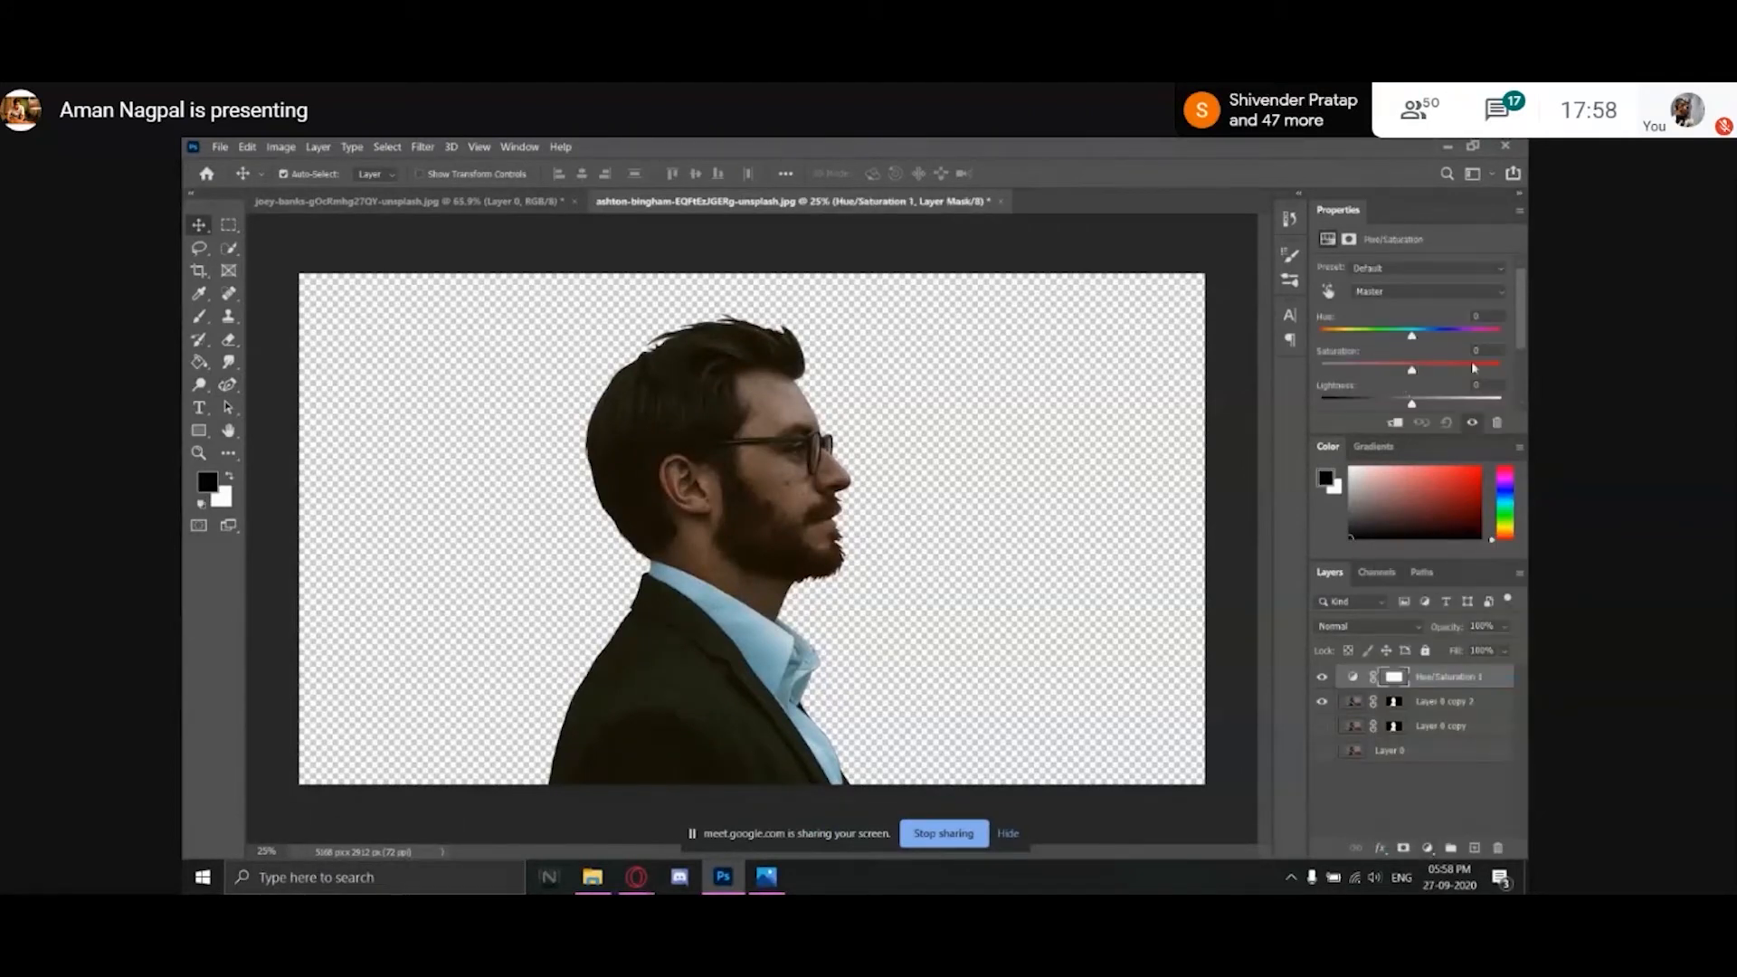
drag(1411, 370, 1377, 378)
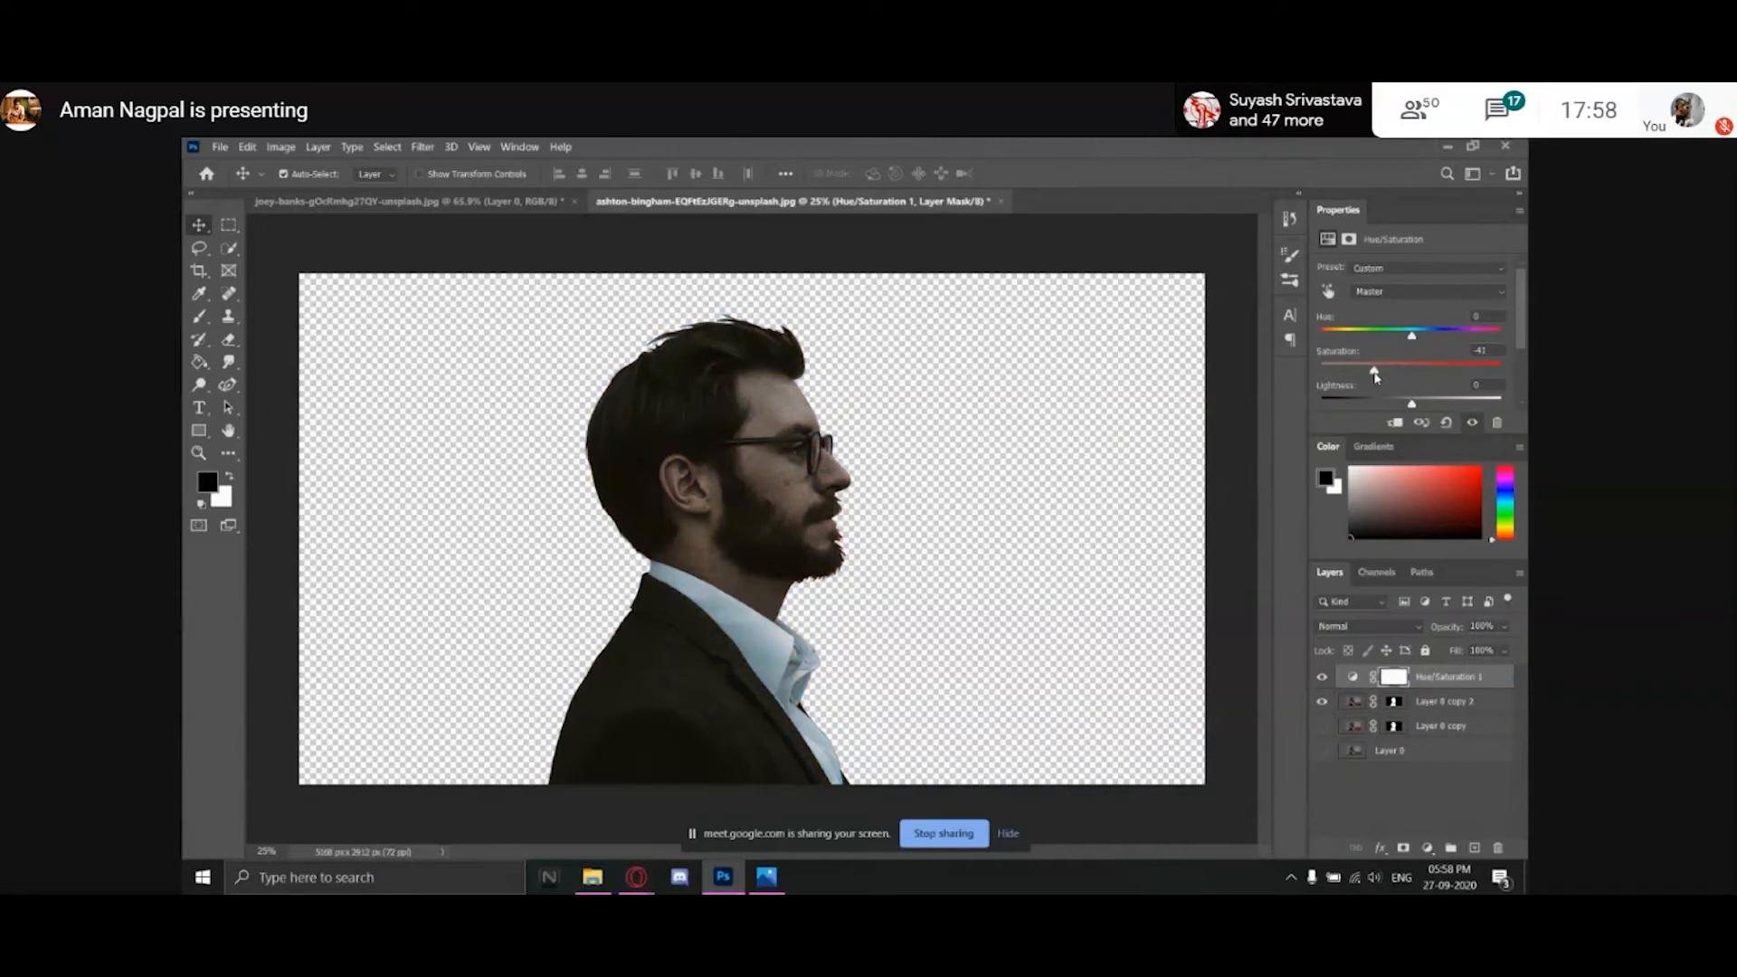
Clip the Hue/Saturation adjustment to Layer 0 copy 2 directly beneath it.
click(1460, 792)
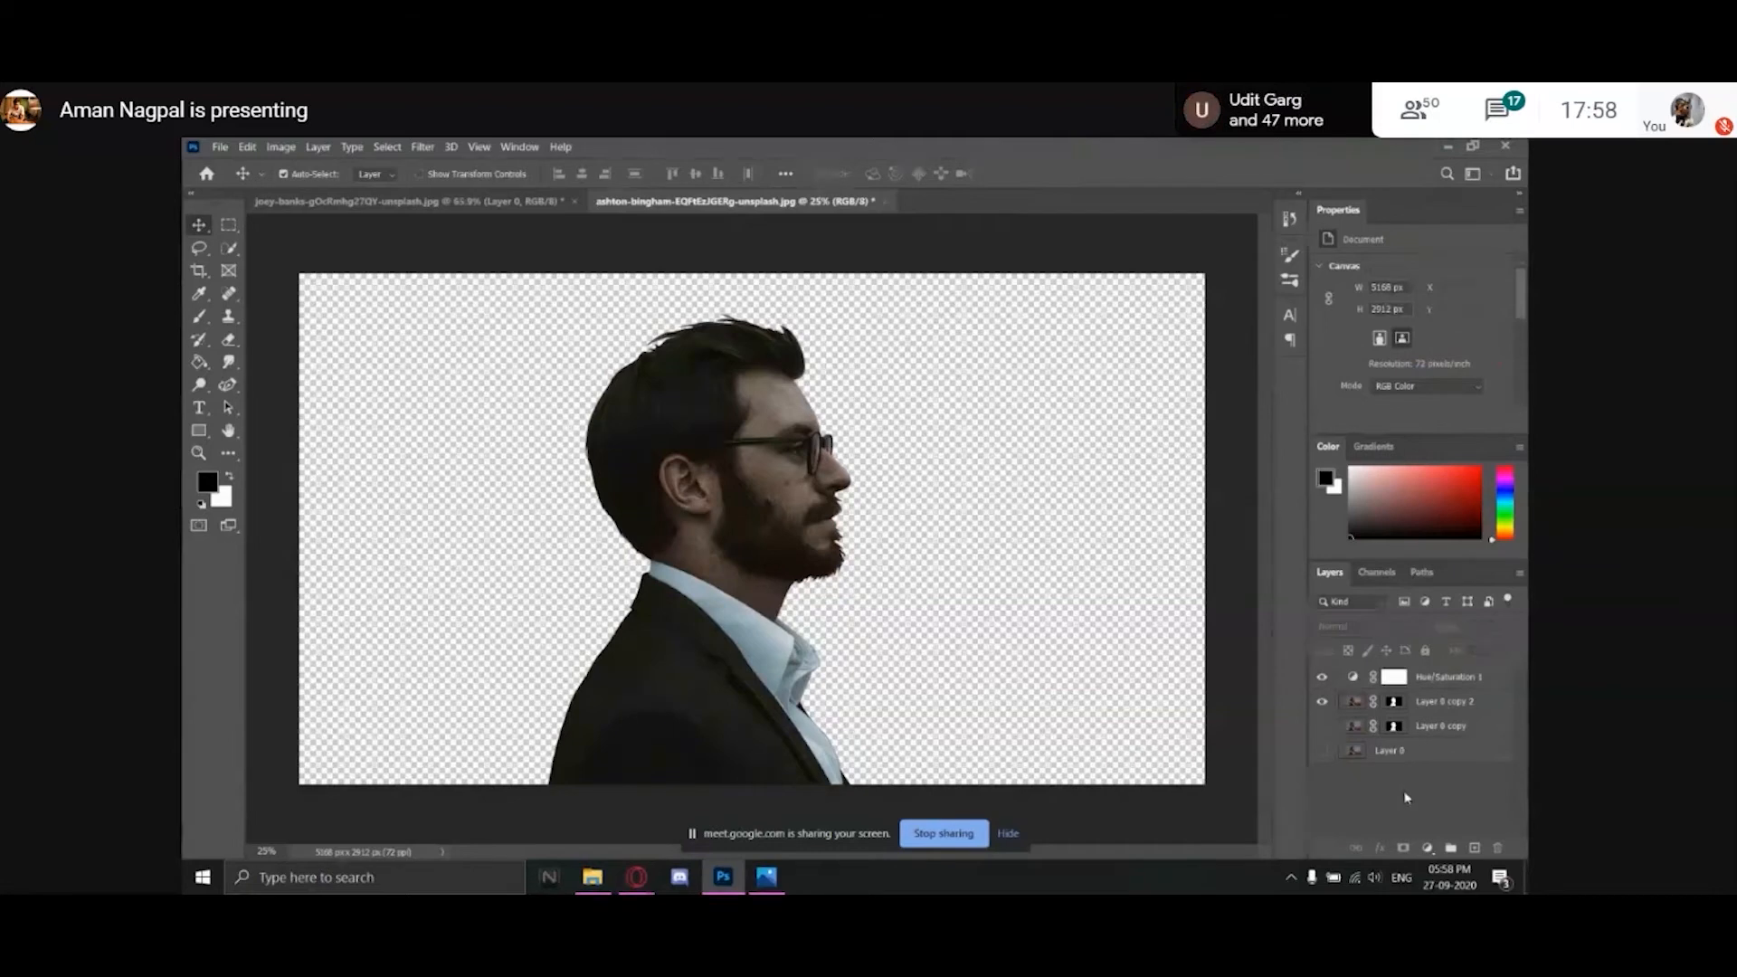
click(1472, 678)
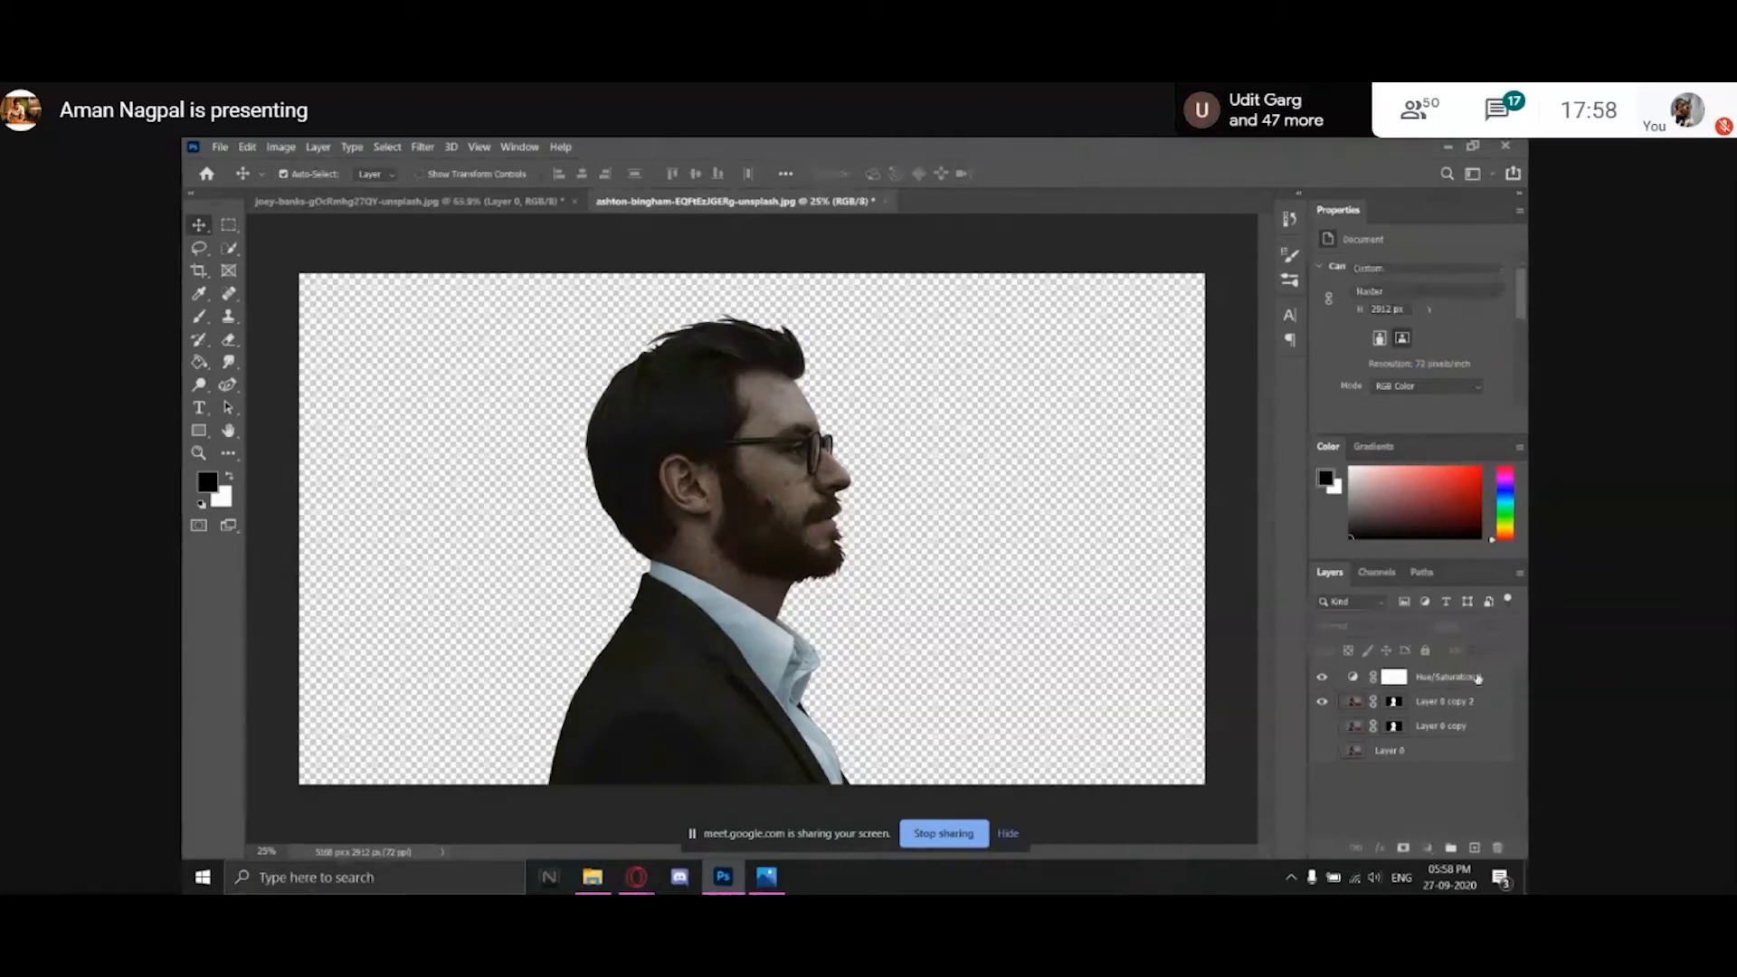
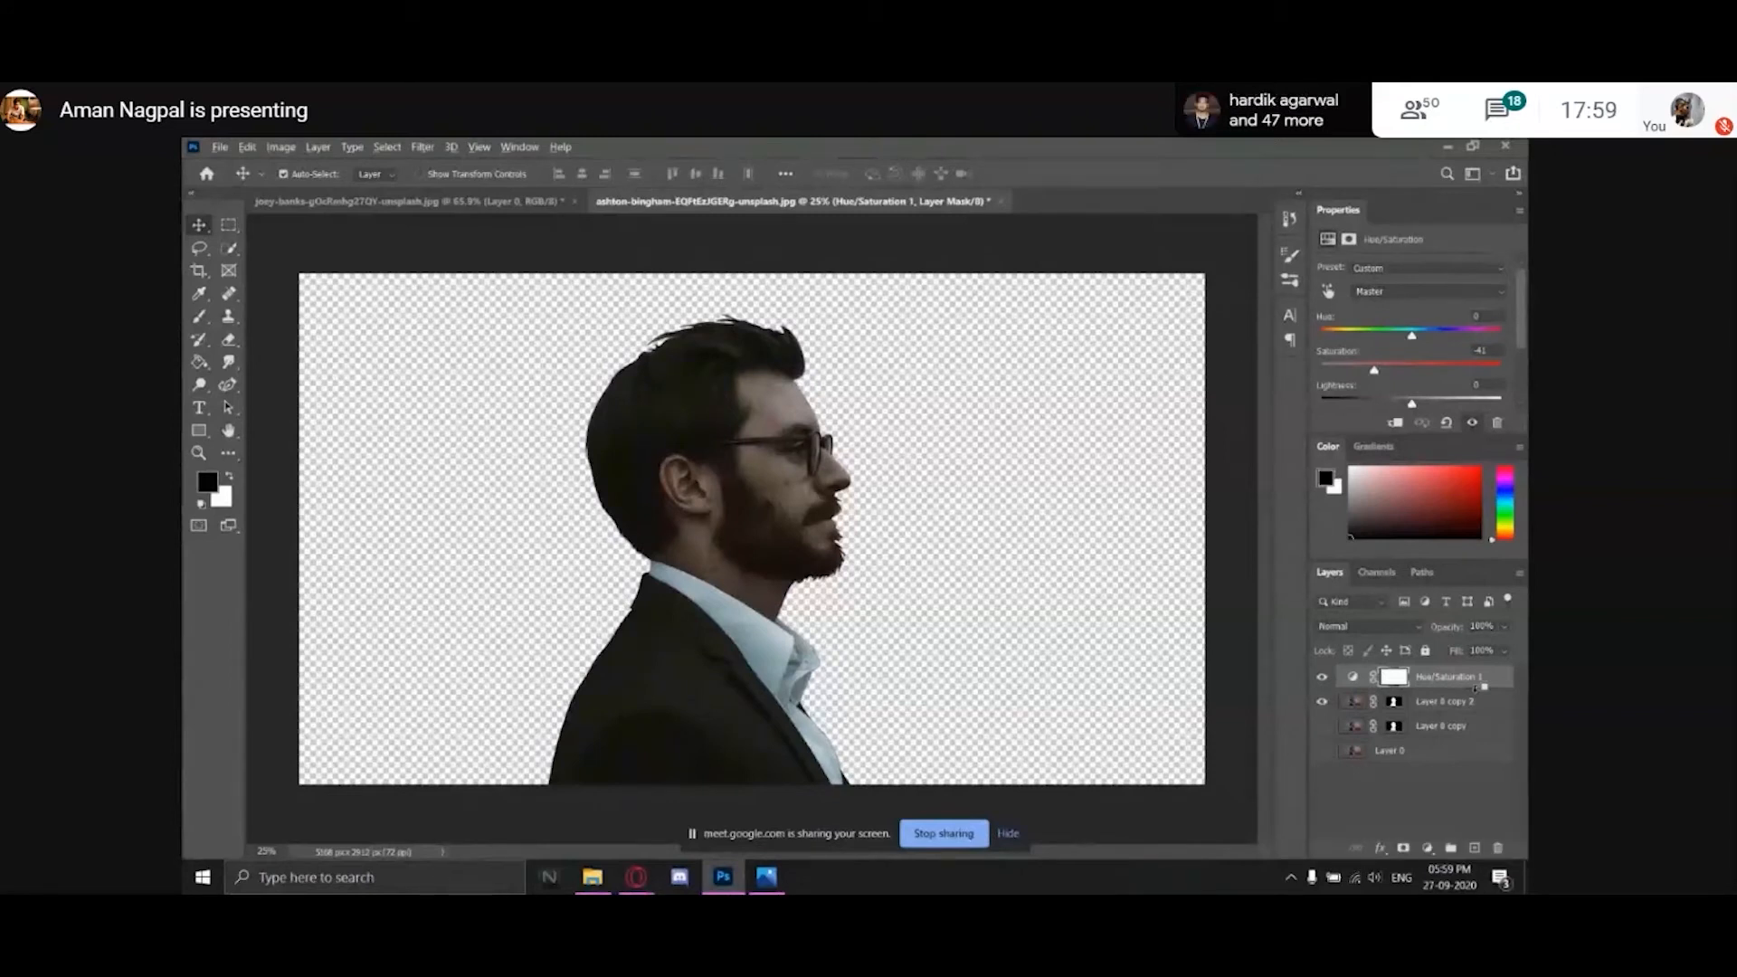
alt+click(1476, 689)
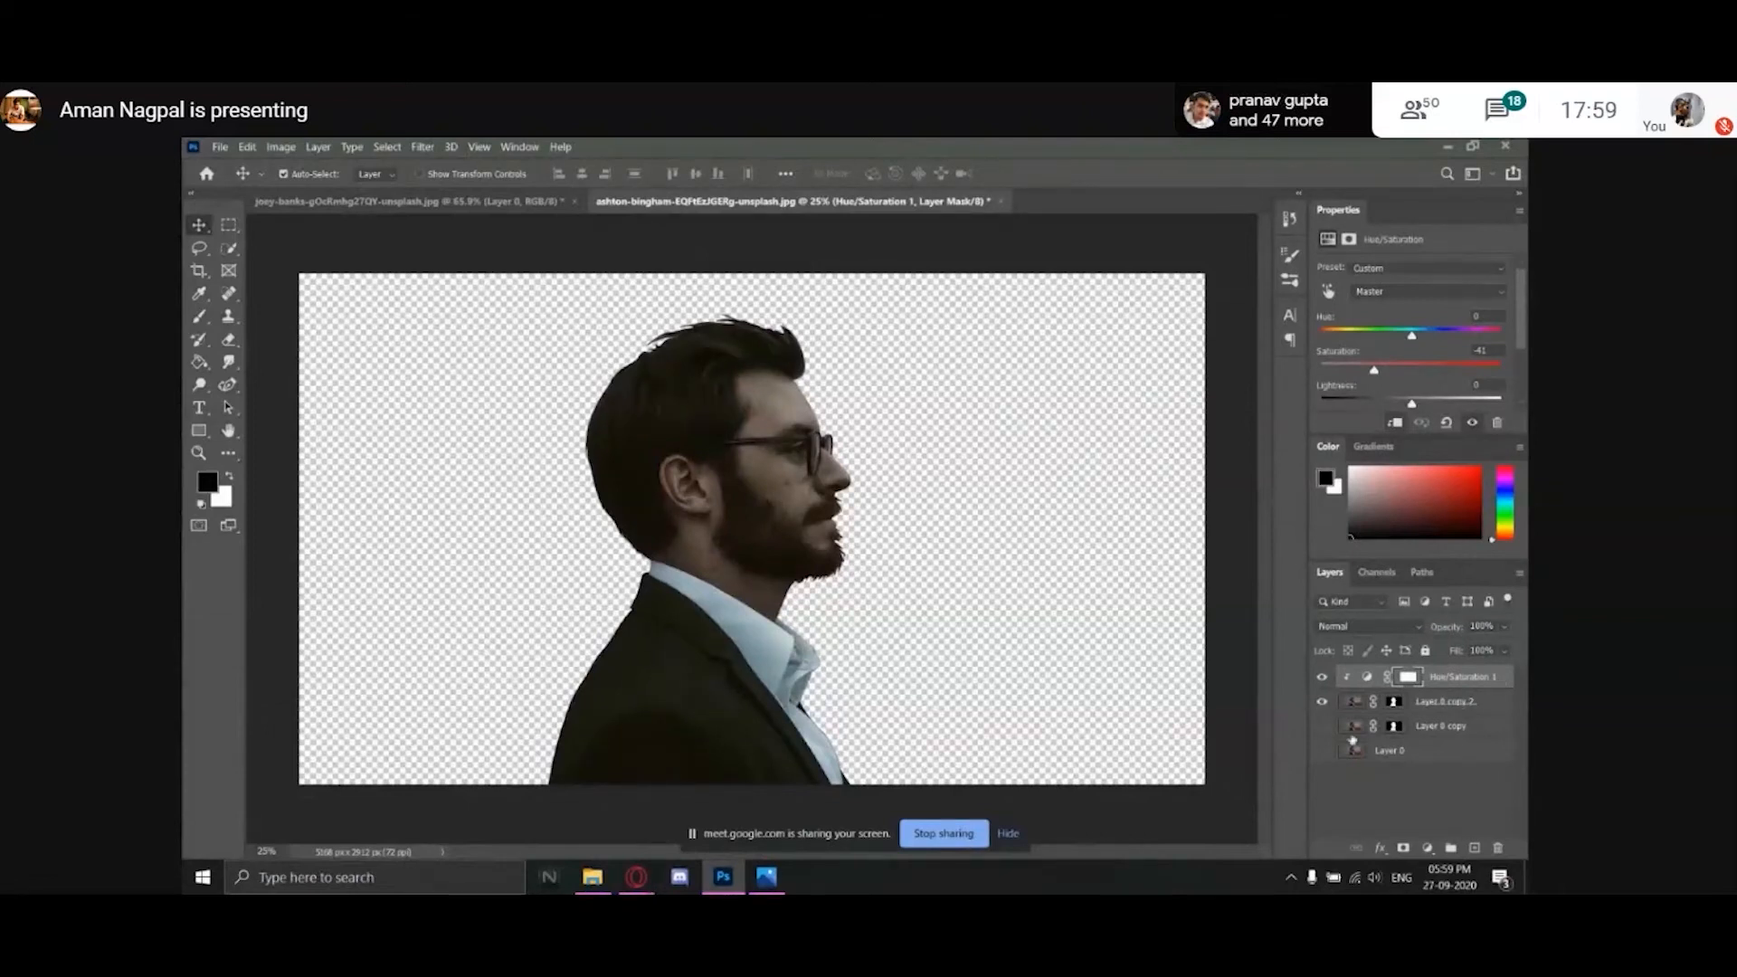
Rename Layer 0 copy 2 as "main face".
double_click(1446, 701)
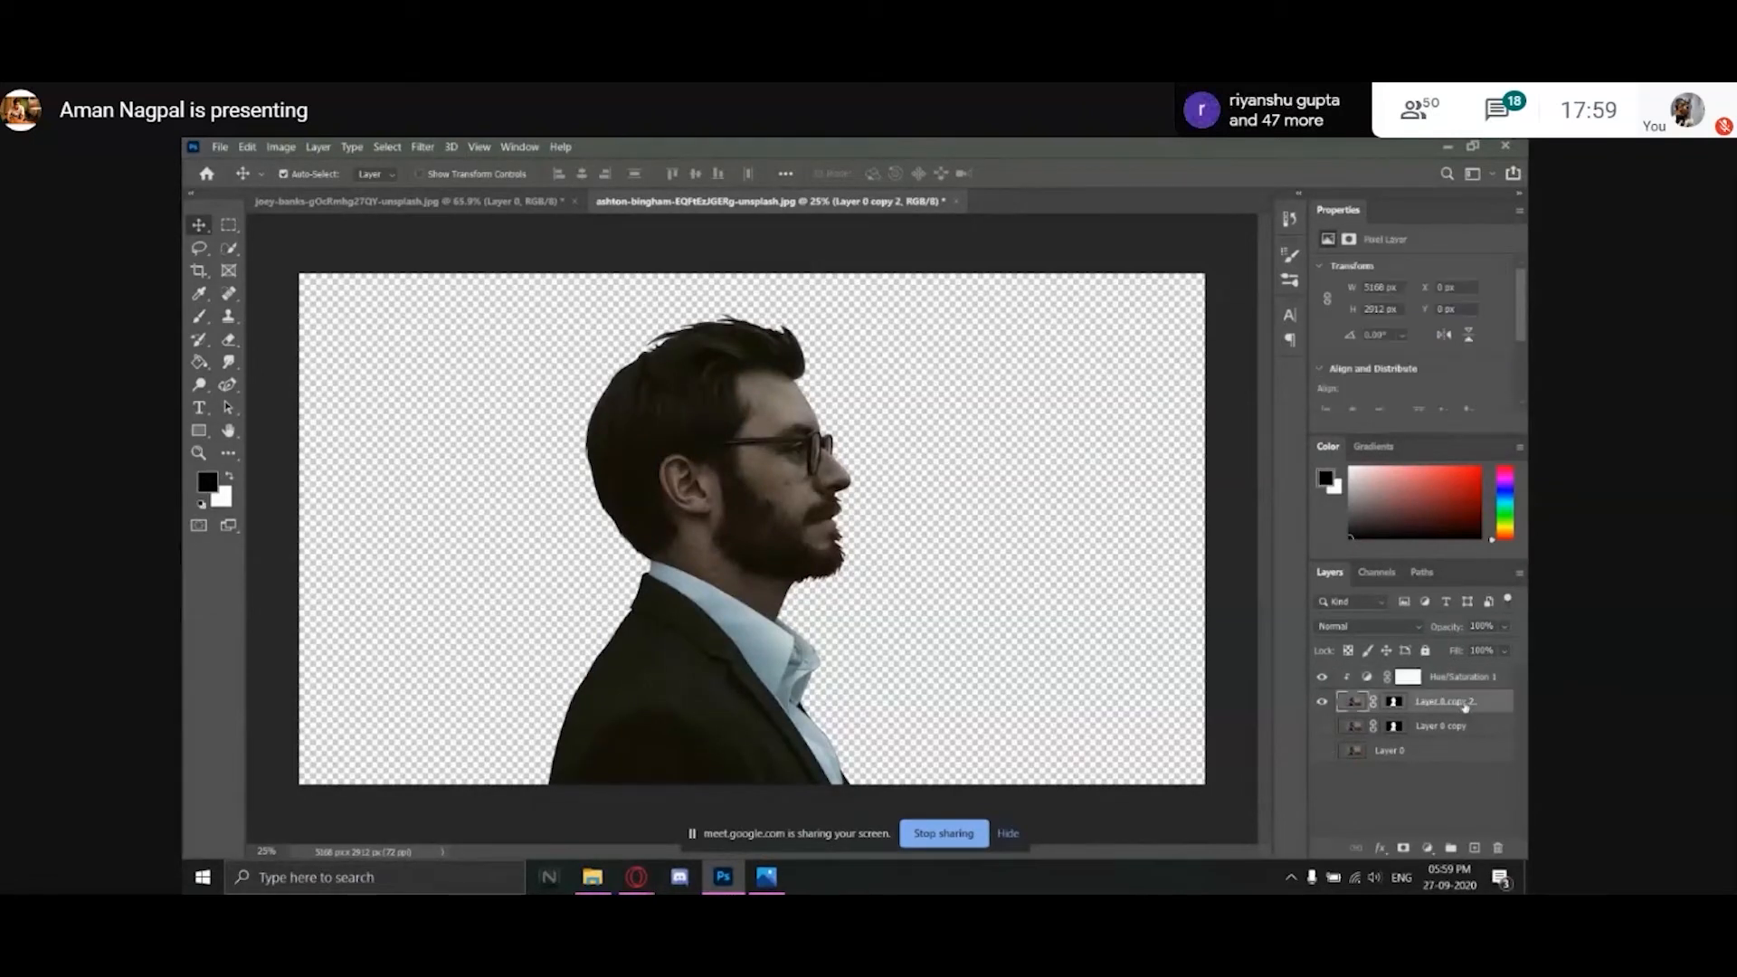
text(main face)
key(Return)
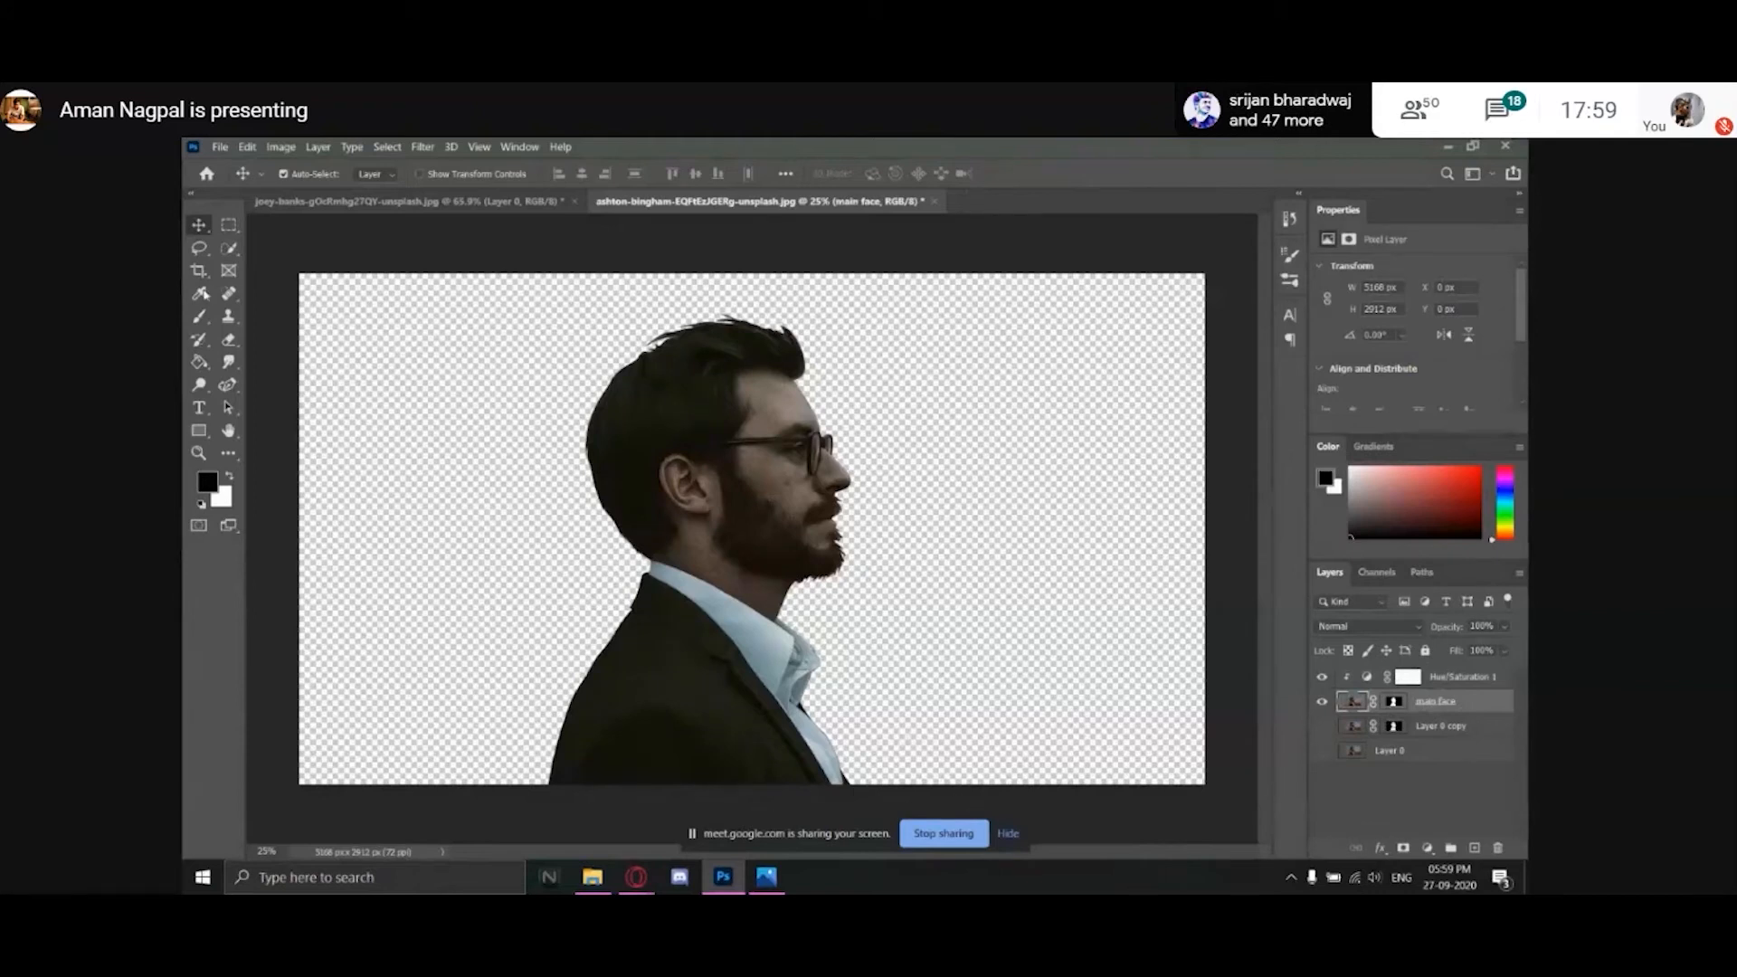
Switch to File Explorer and place asdfghj.jpg from the DE folder into the portrait document above the main face layer.
key(alt+Tab)
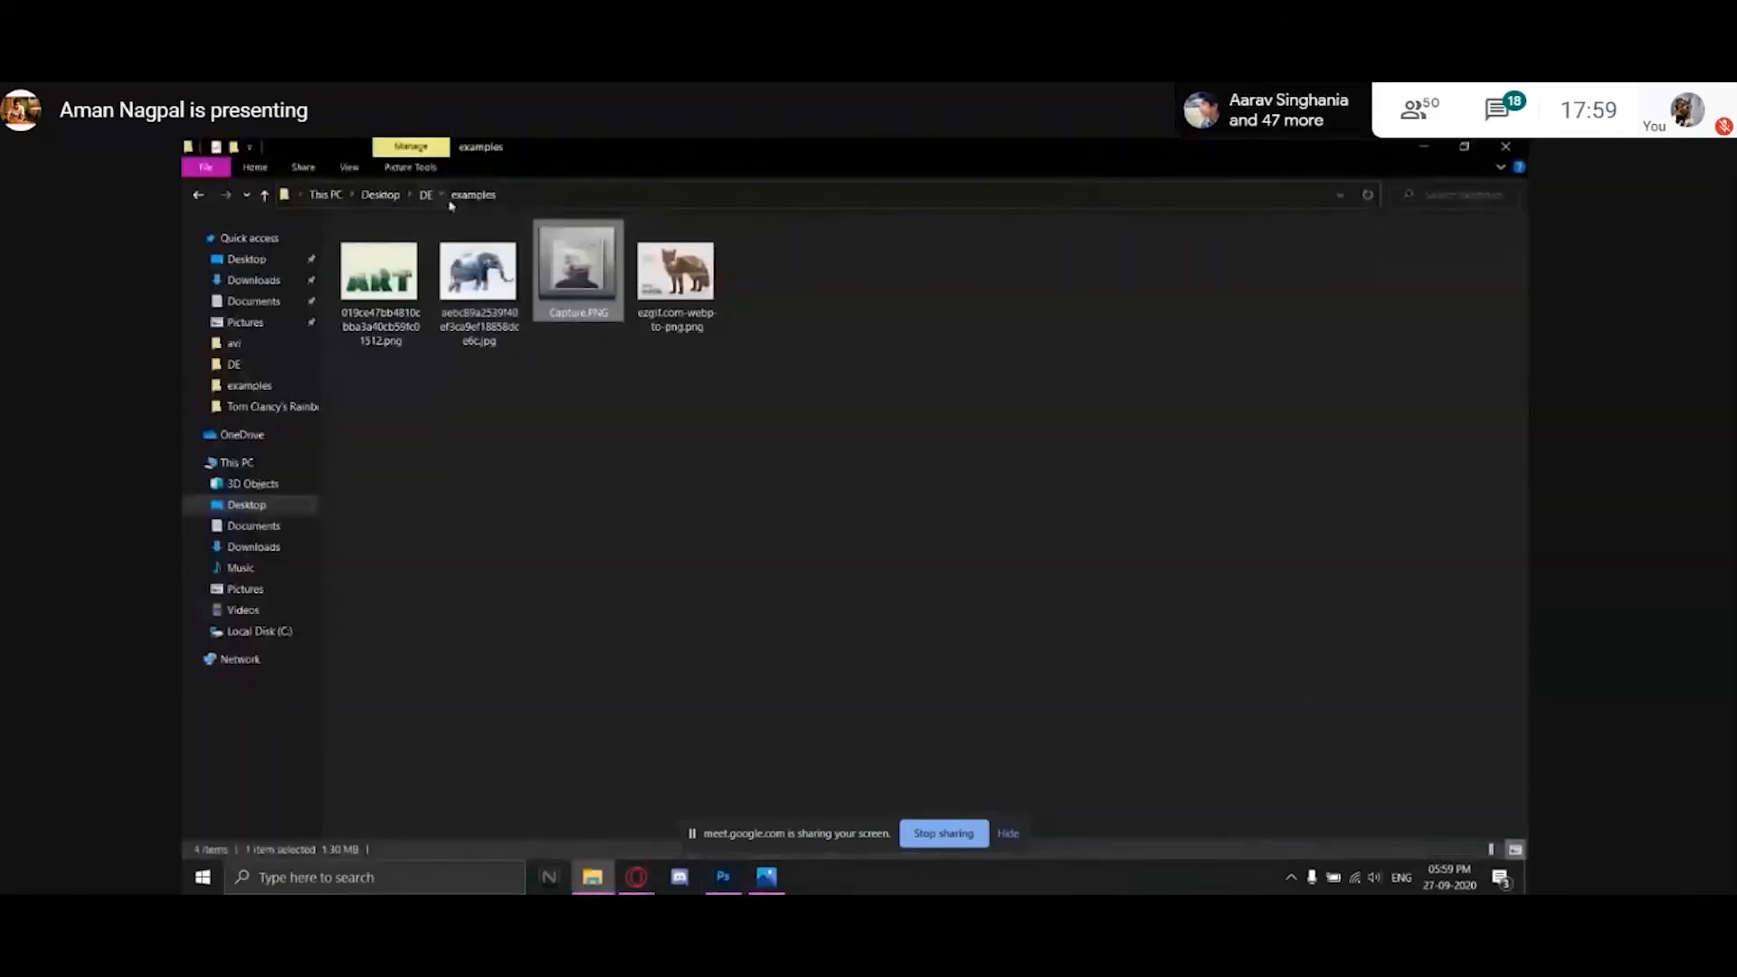
click(426, 195)
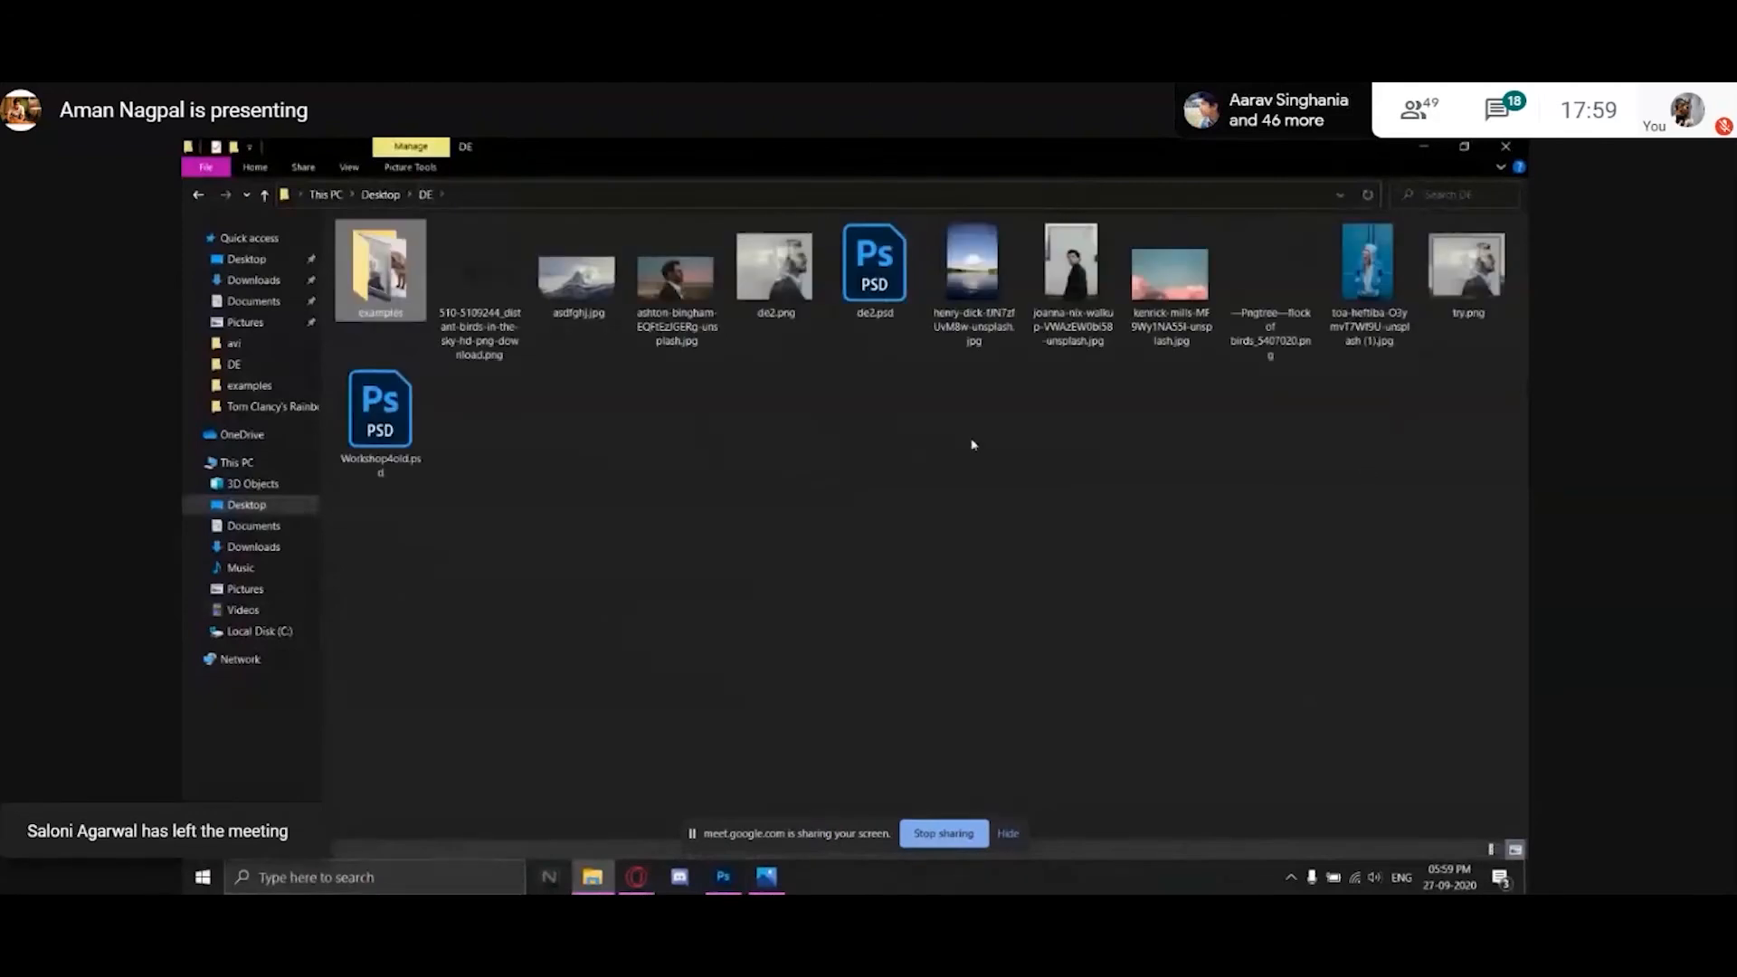
click(615, 296)
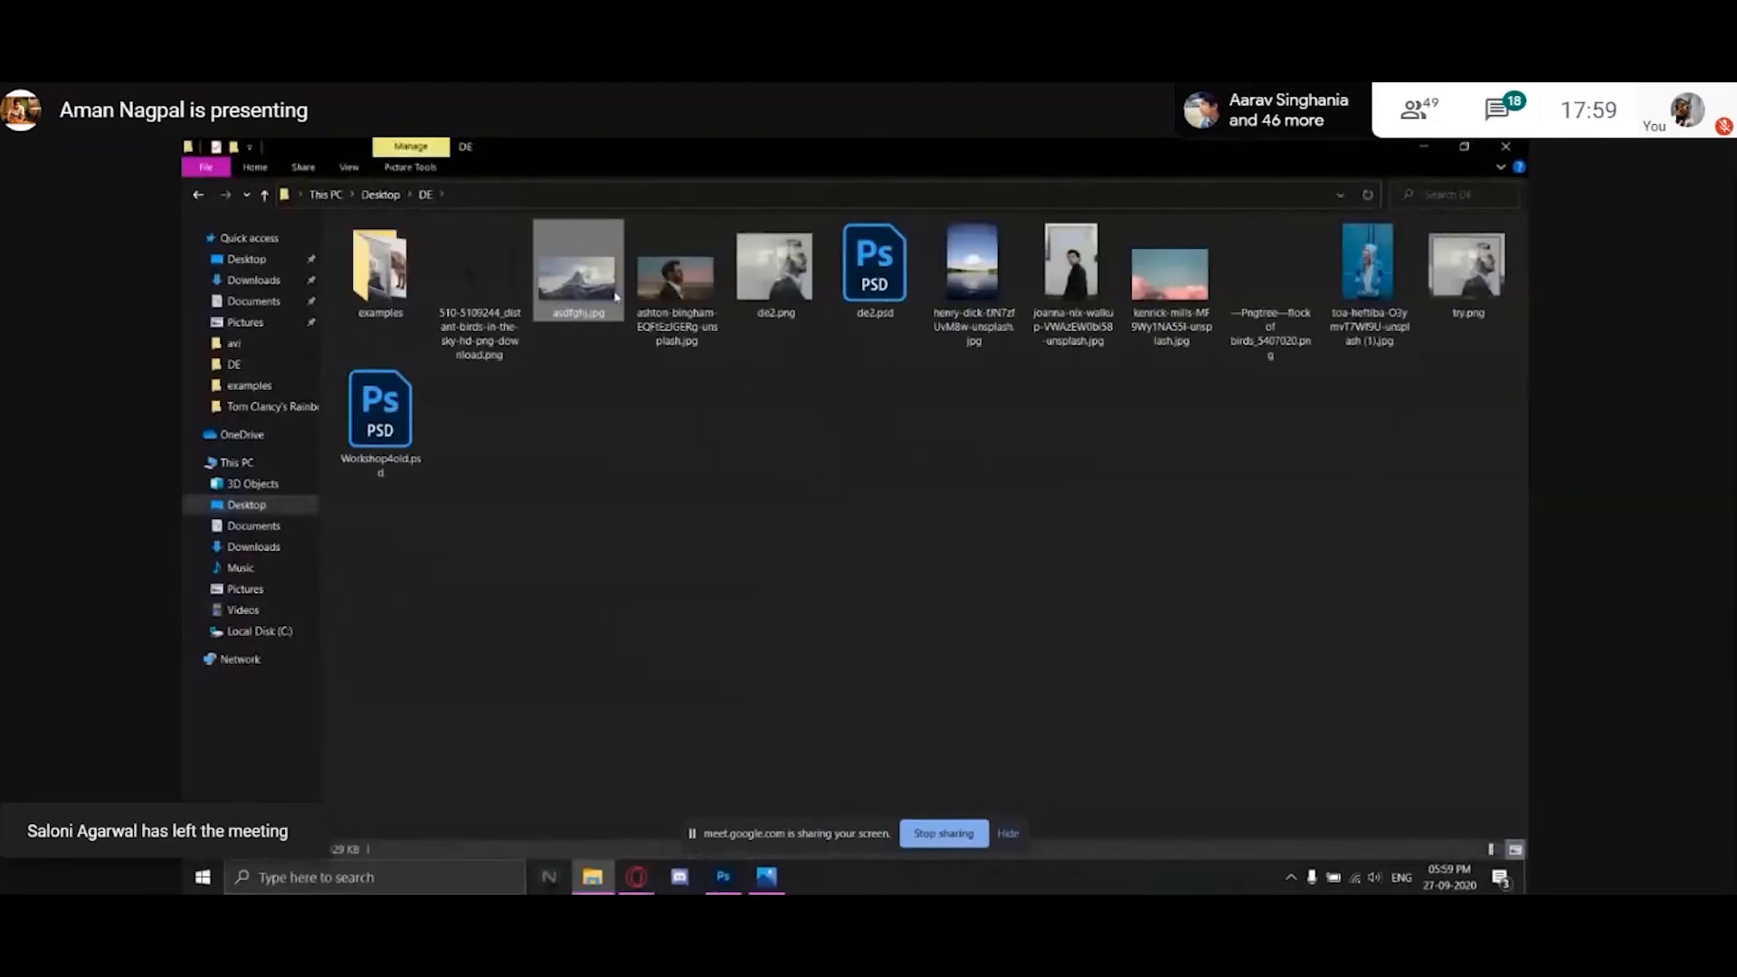
drag(579, 271, 914, 623)
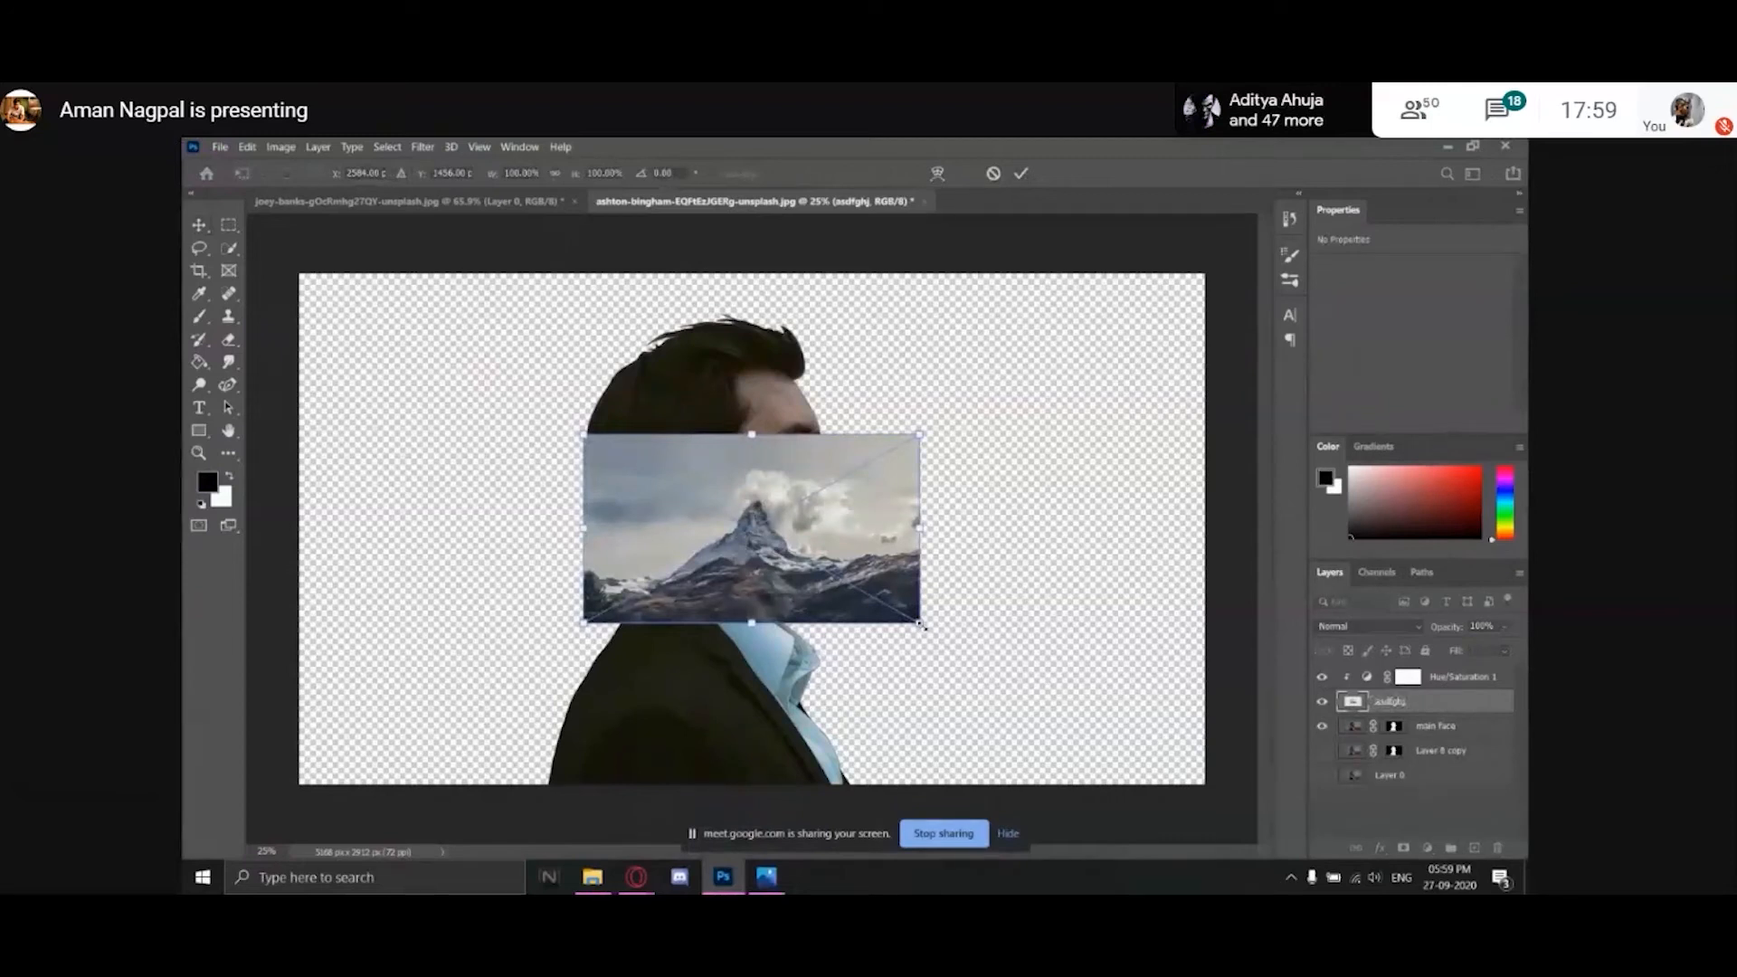
Scale the placed mountain image to cover the whole canvas and commit the placement.
drag(922, 625, 1201, 781)
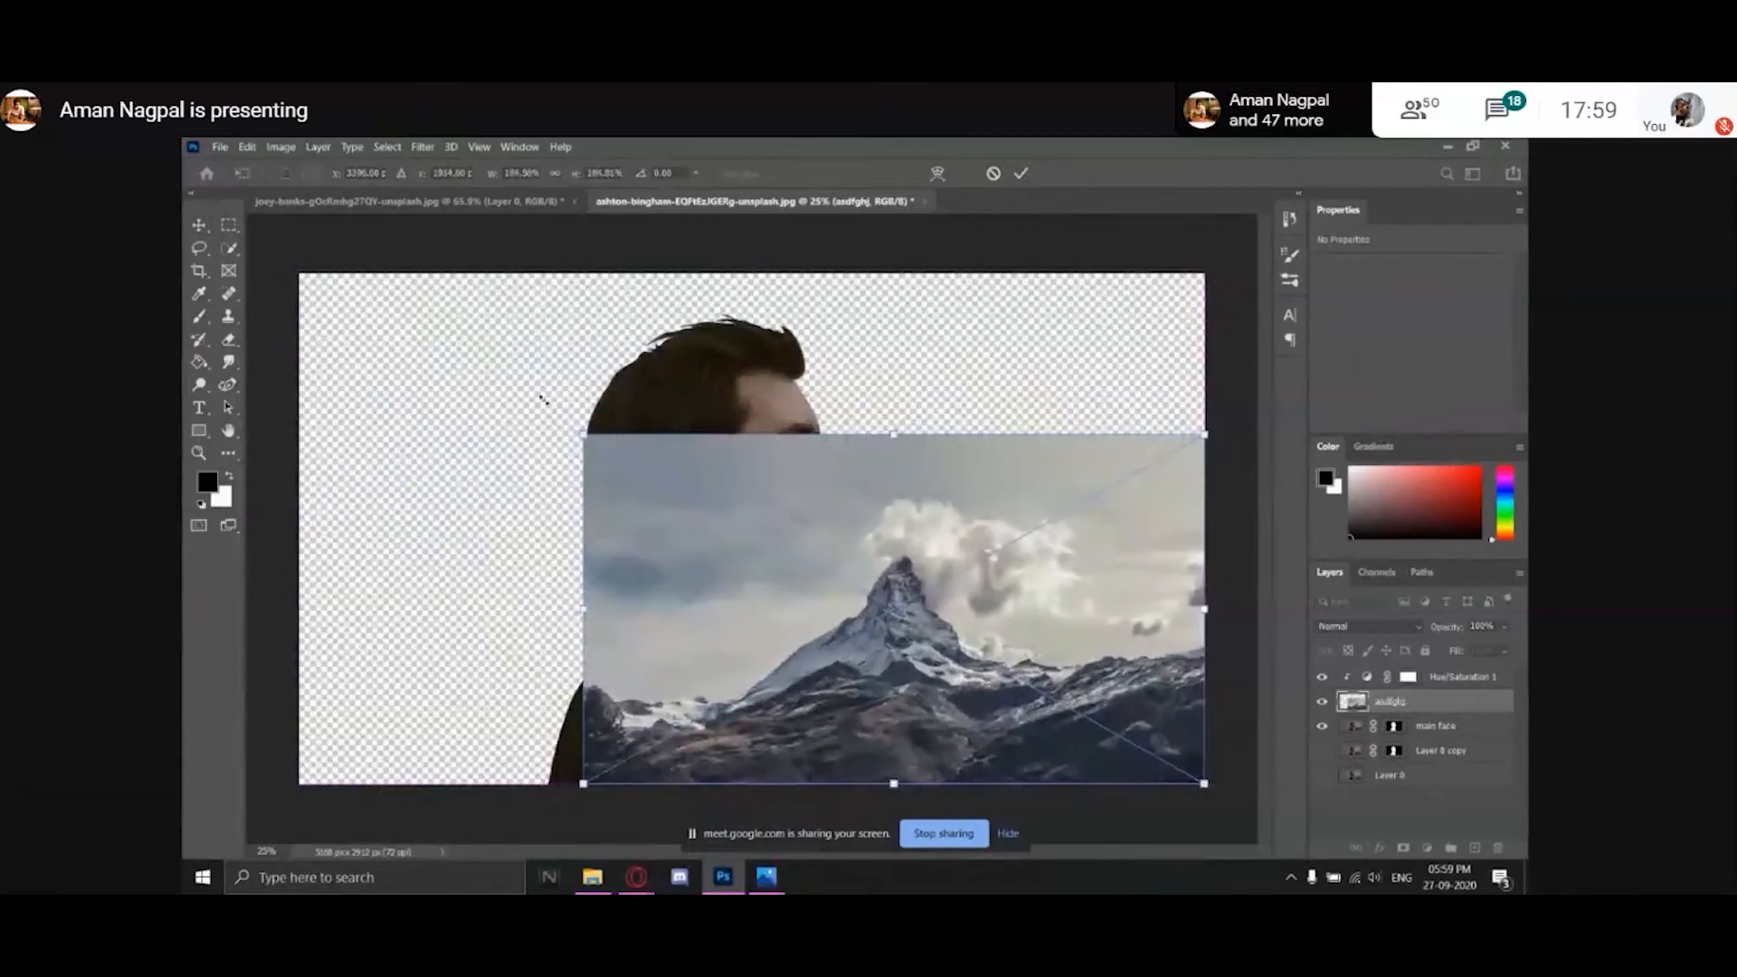
drag(583, 435, 299, 273)
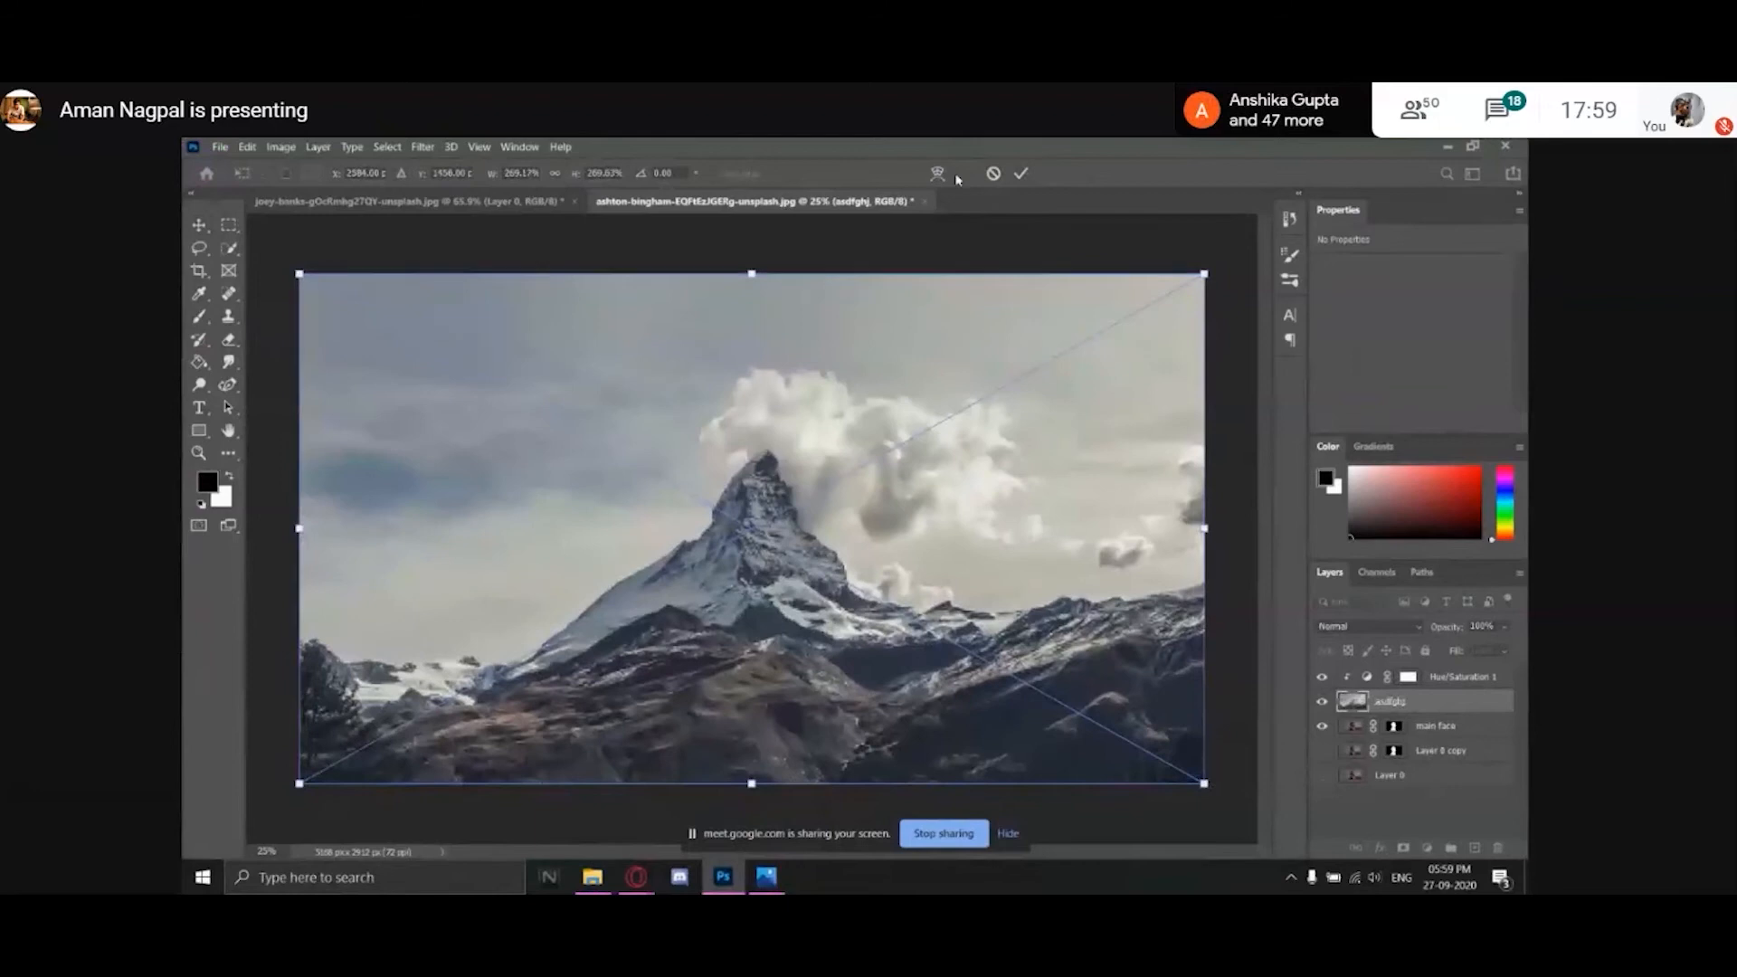
click(1019, 175)
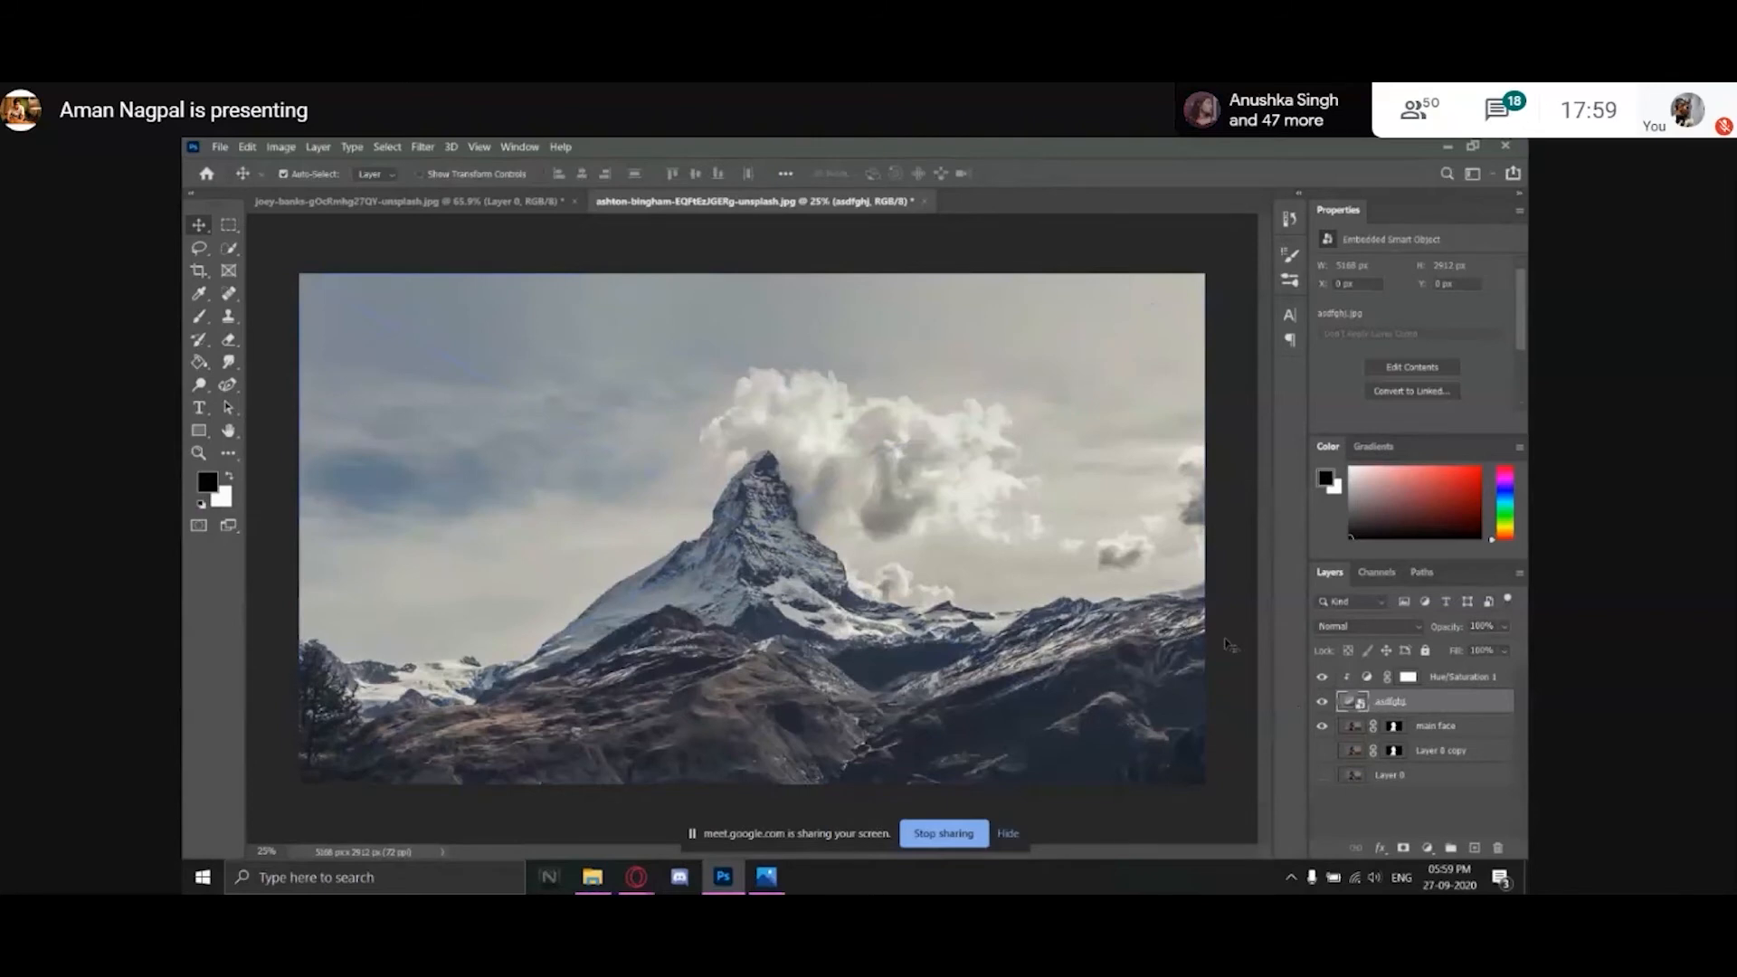
Compare the mountain image with the portrait by toggling its visibility and lowering its opacity to 66%, restoring it to 100%.
click(1320, 704)
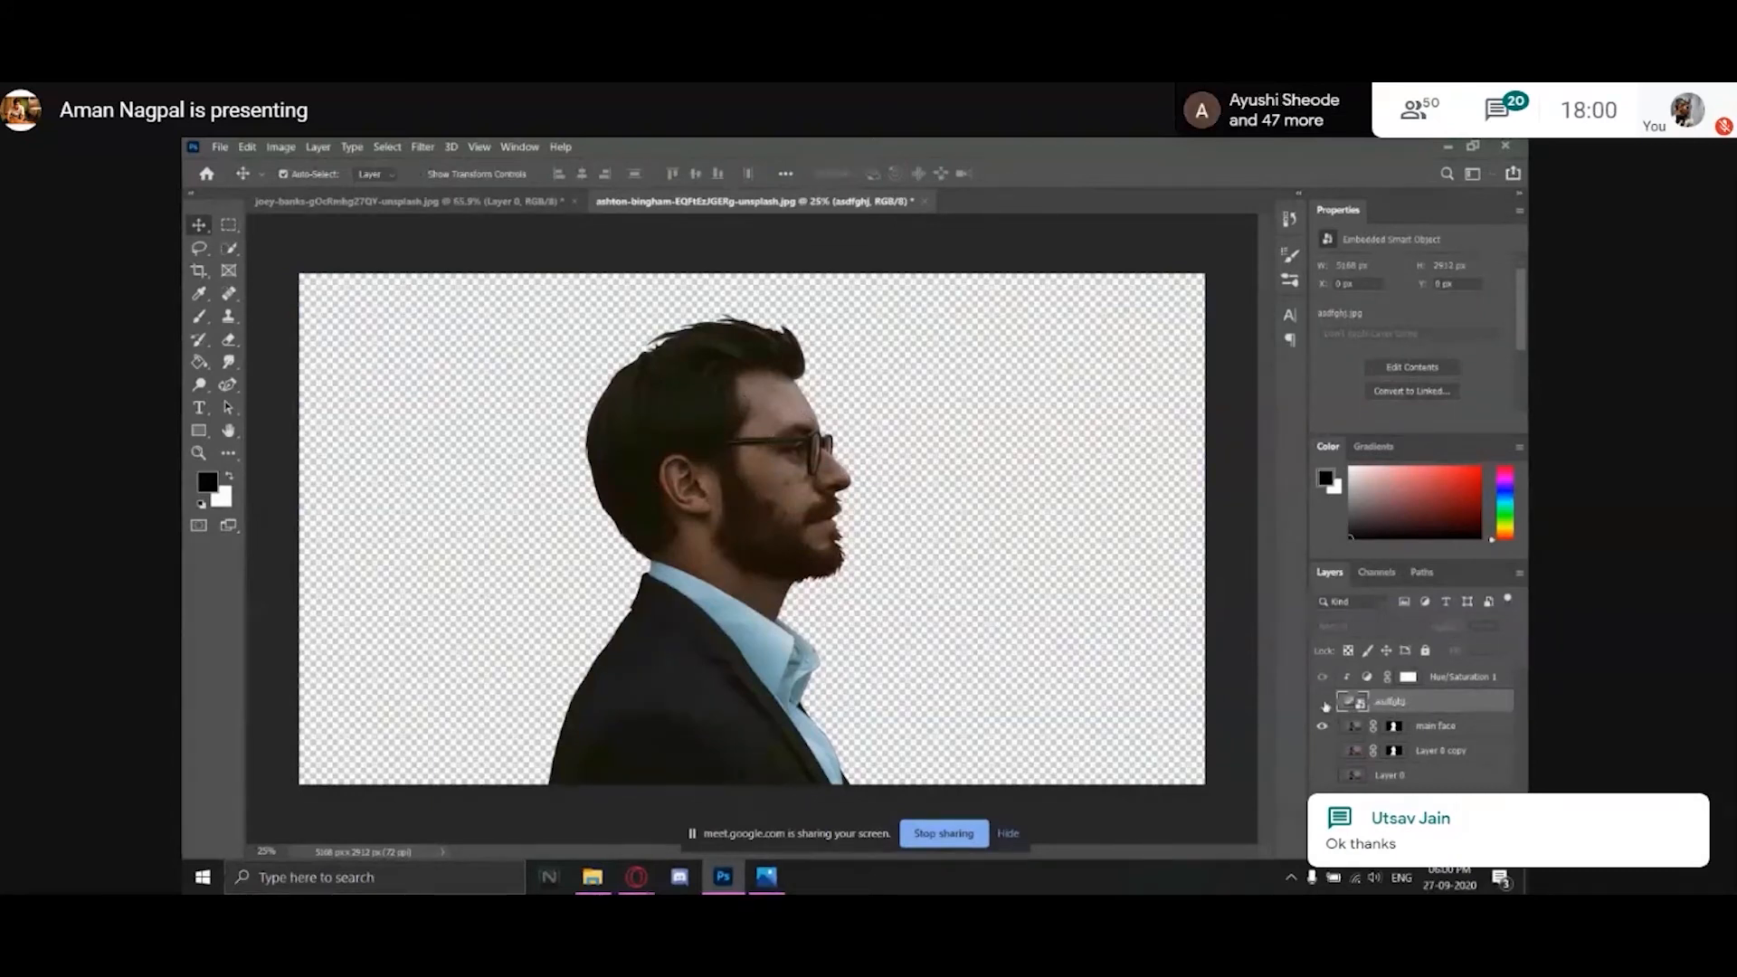
click(1325, 705)
click(1325, 704)
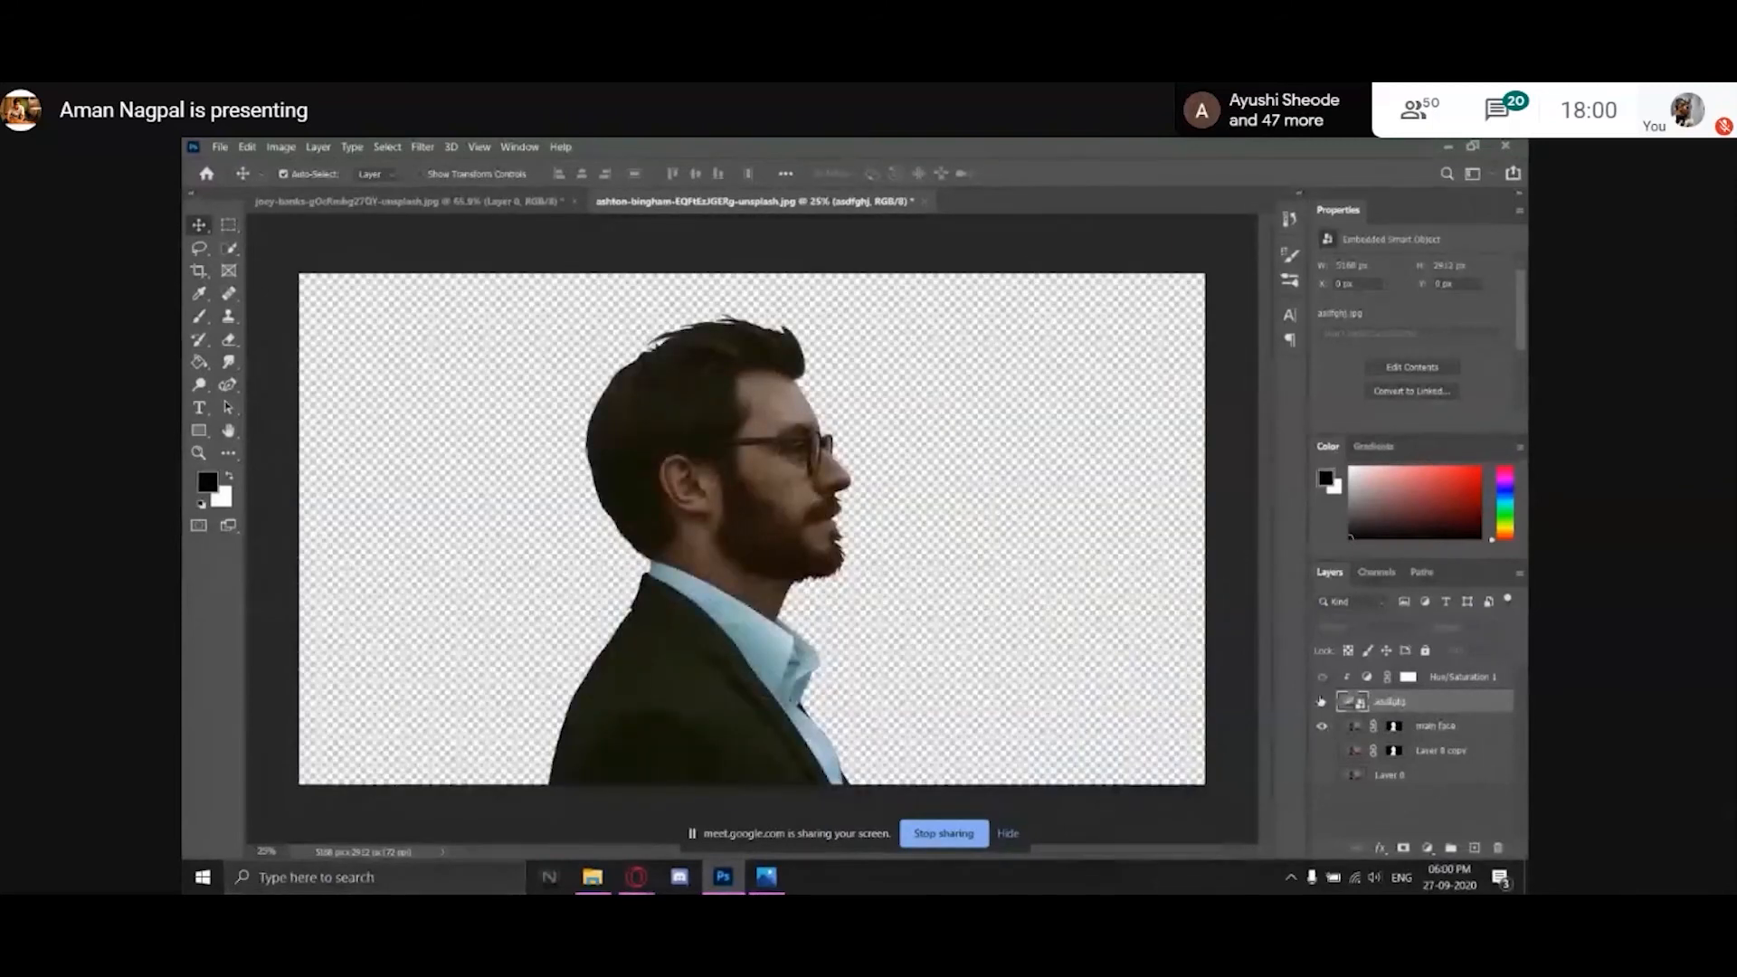
click(1321, 701)
click(1504, 626)
drag(1513, 647, 1484, 649)
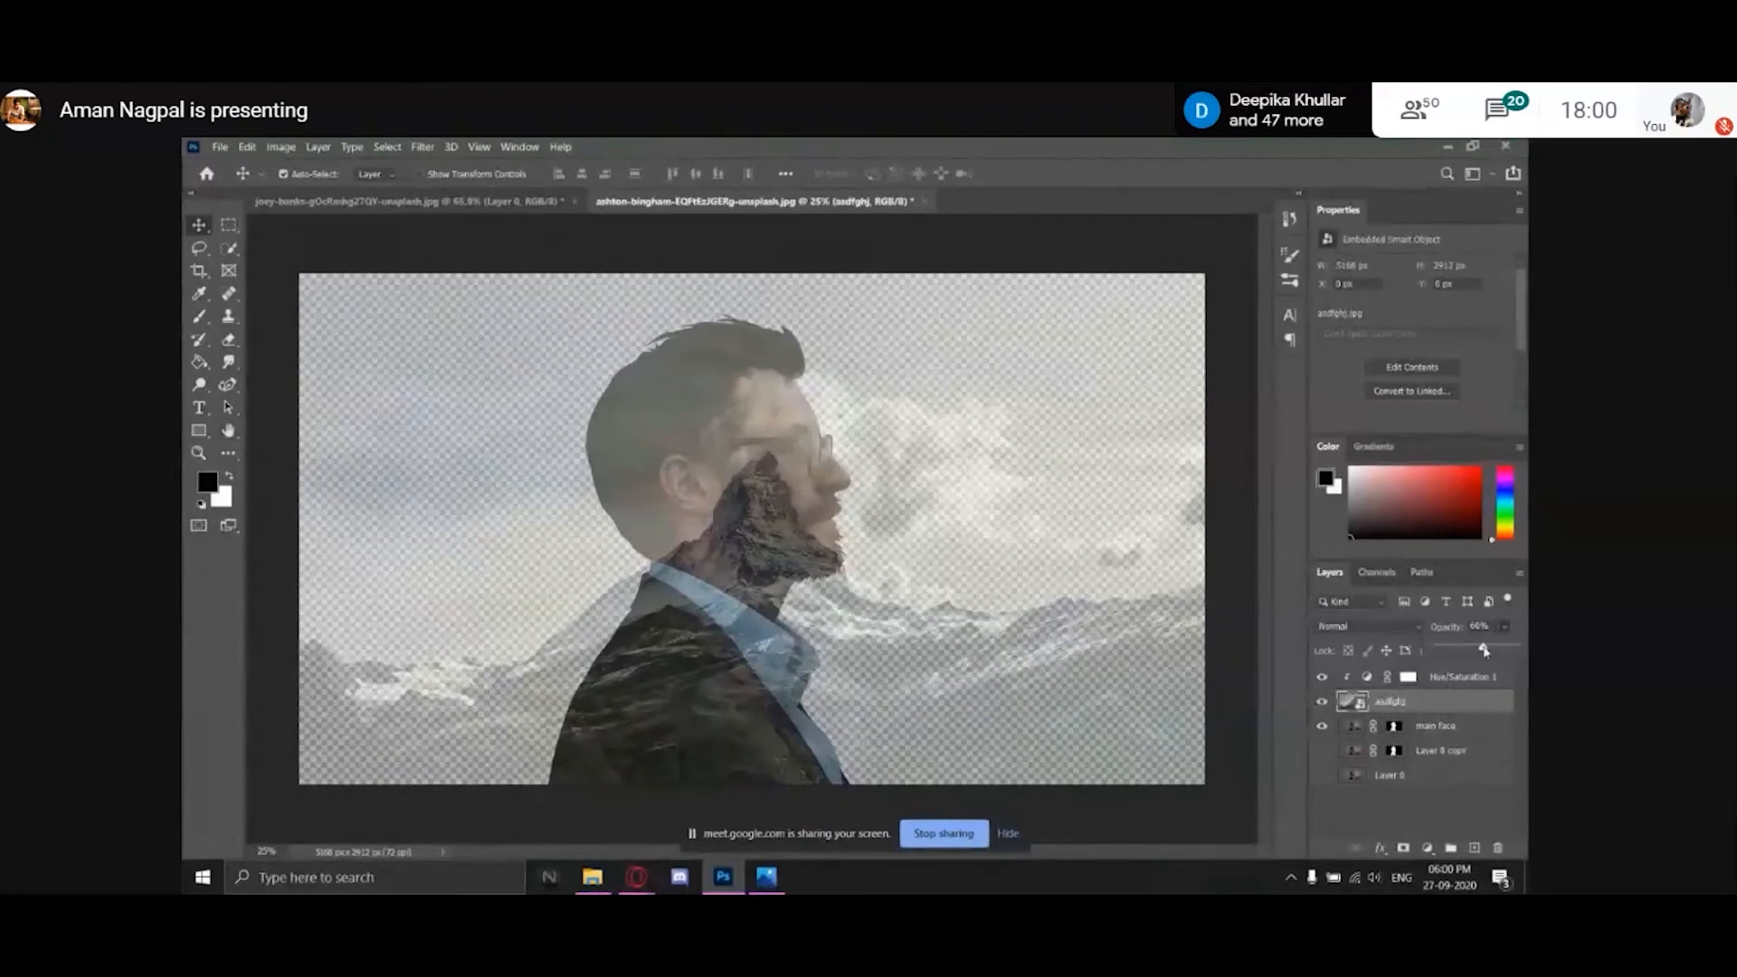
drag(1483, 649, 1515, 649)
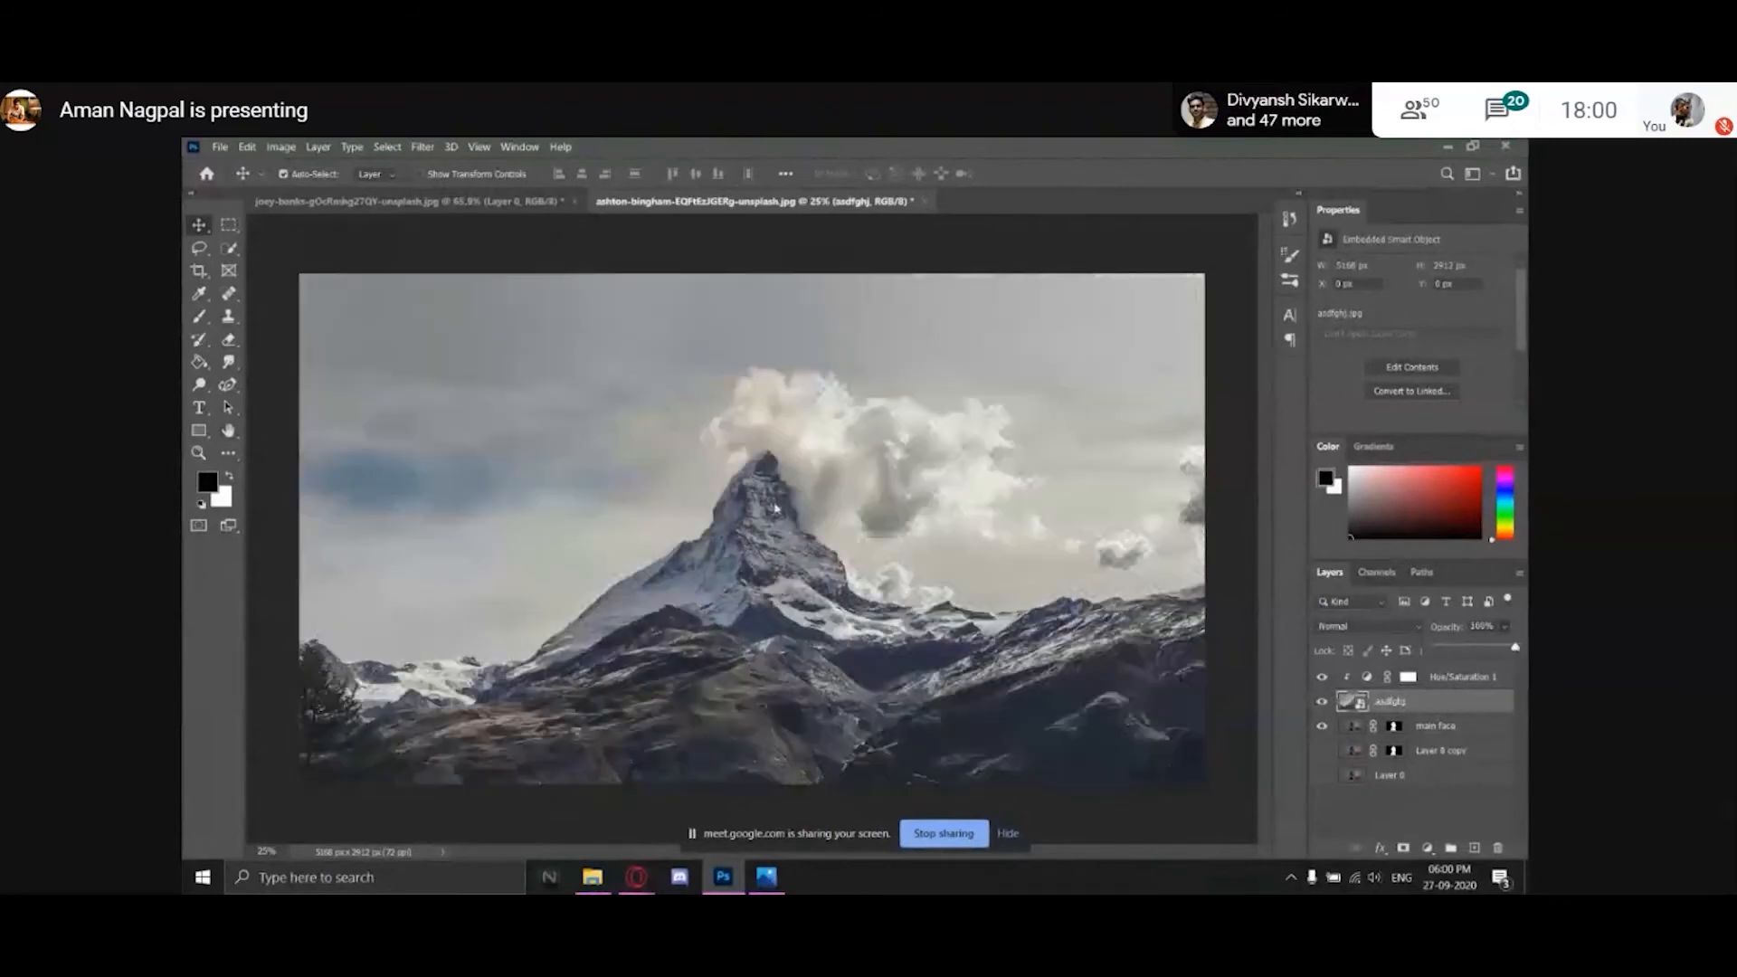
Flip the mountain image horizontally and hide its layer.
key(ctrl+t)
right_click(786, 370)
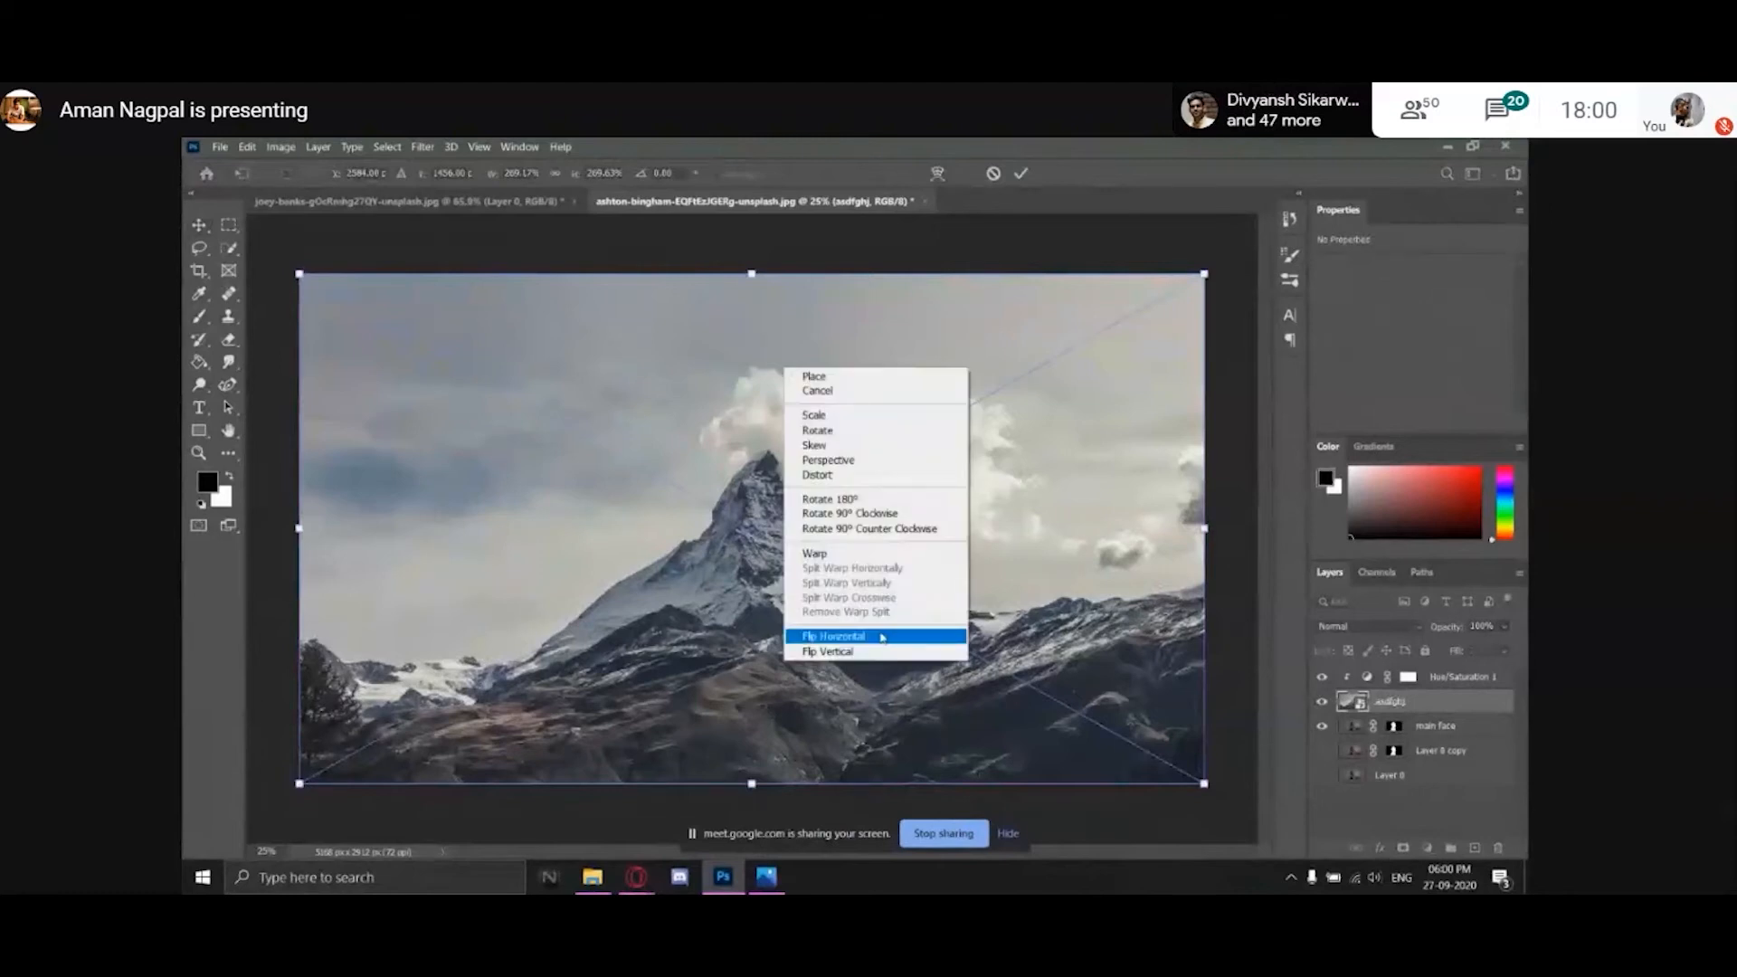
click(819, 636)
key(Return)
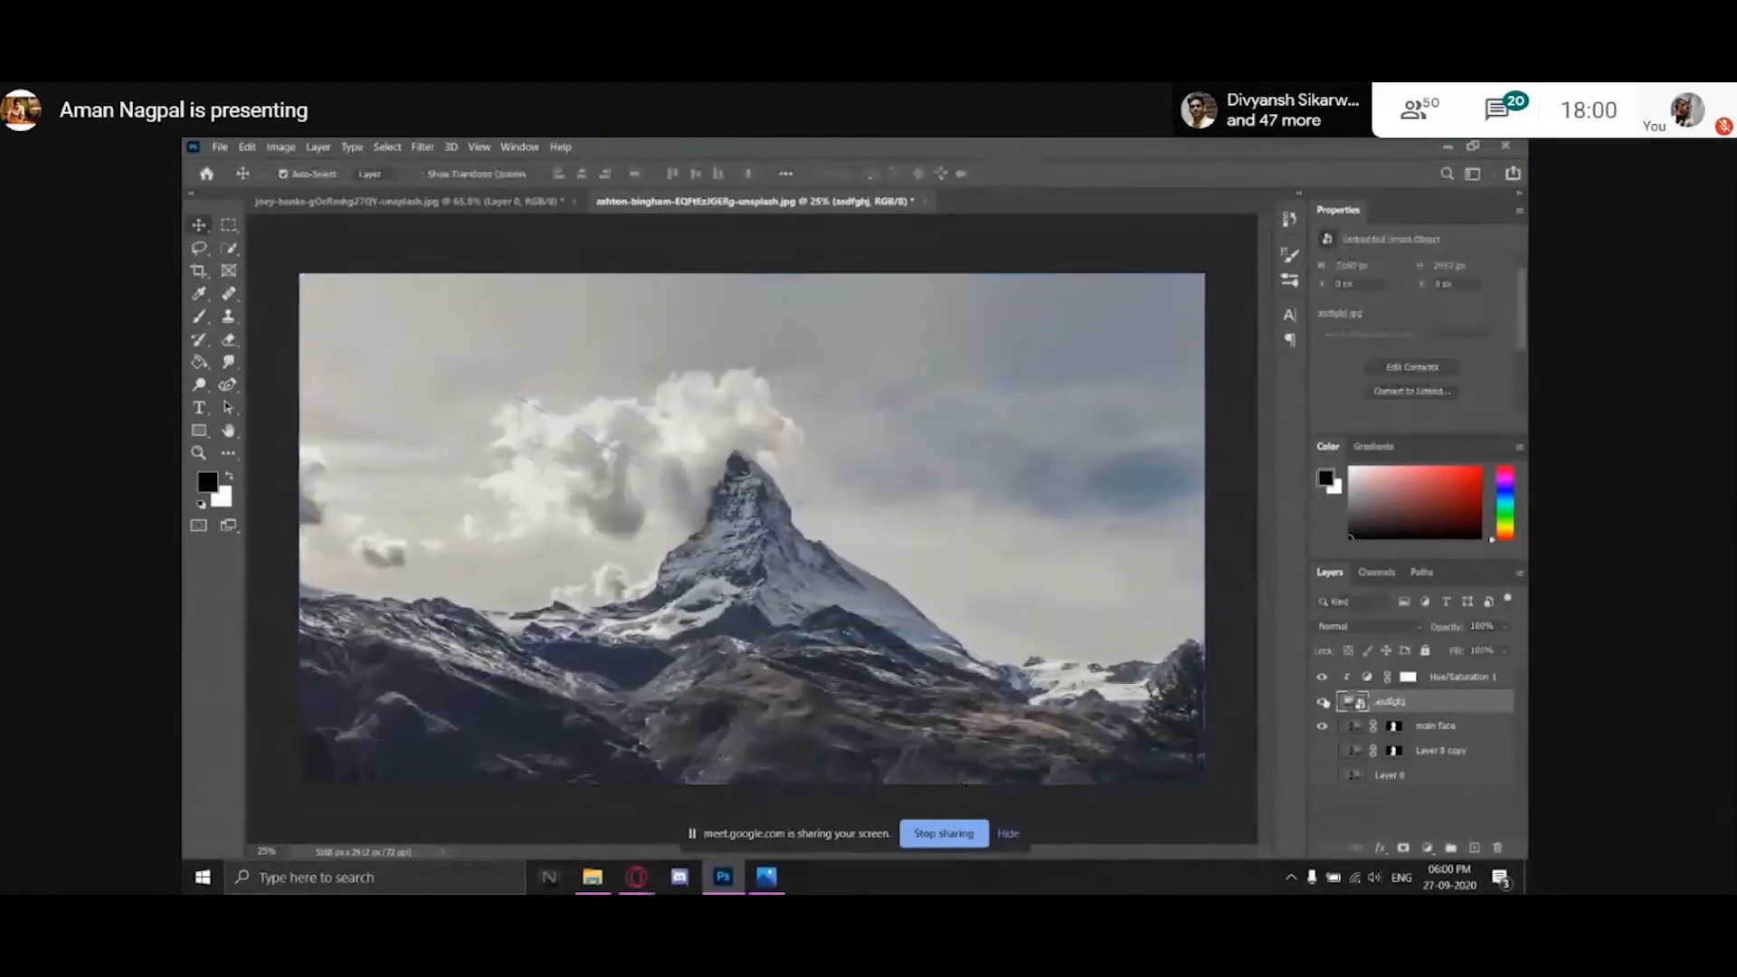
click(1322, 702)
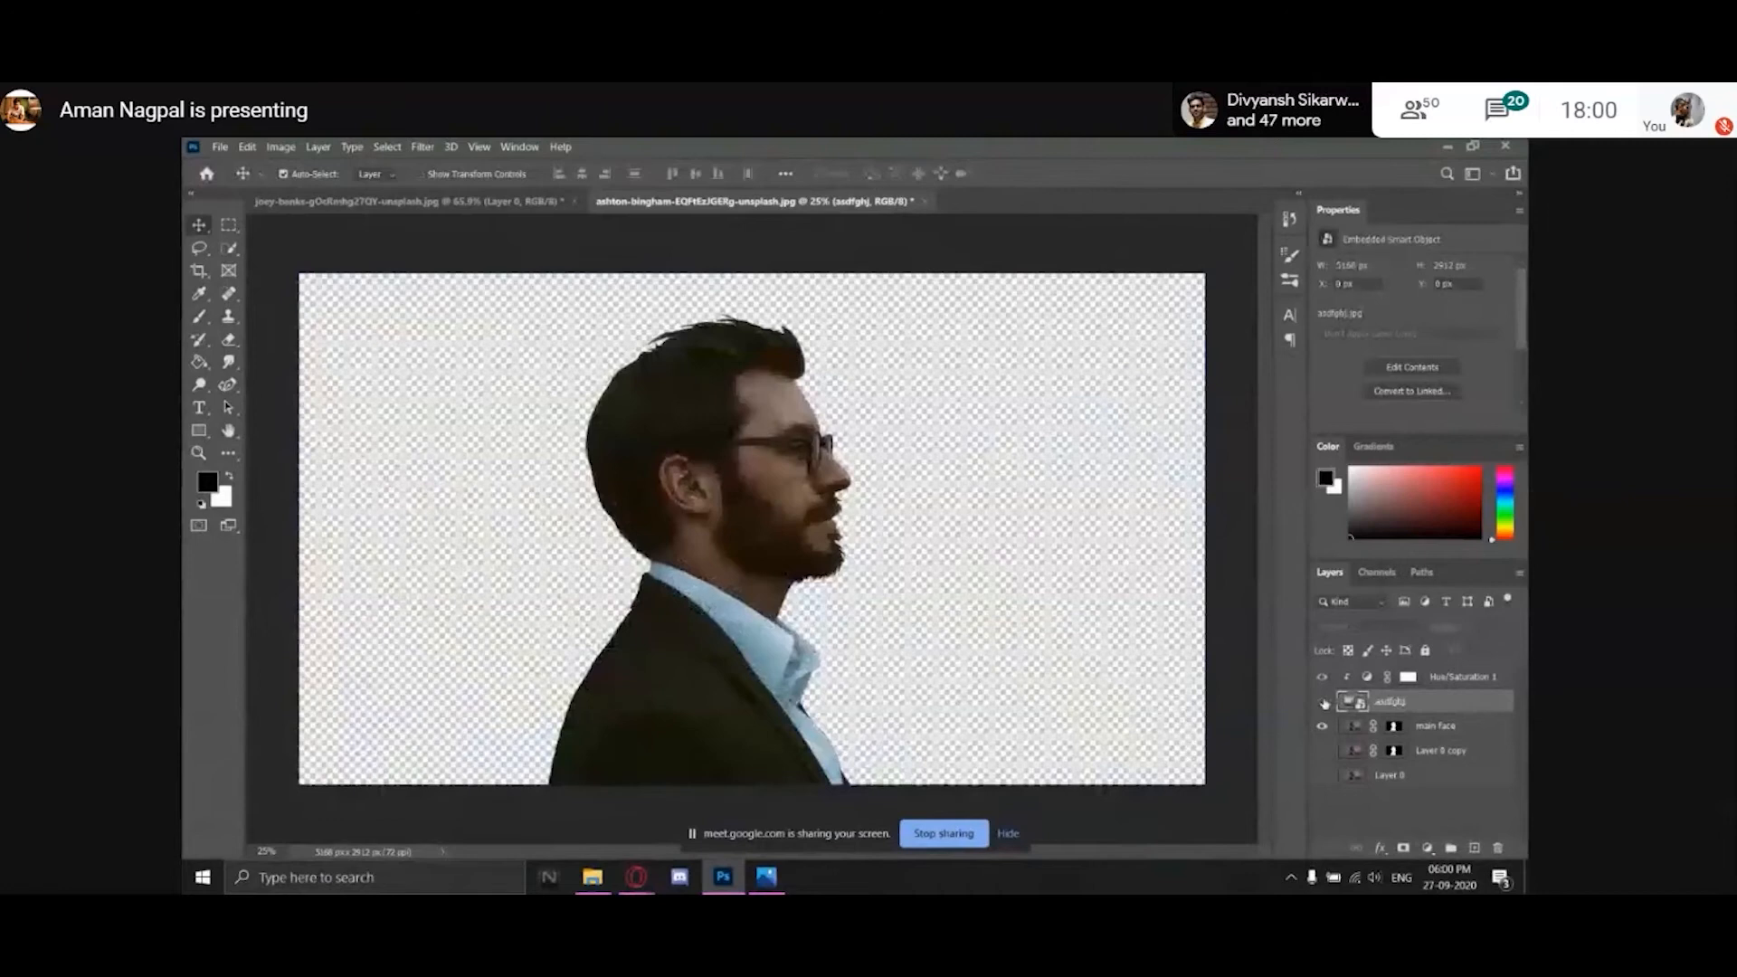
Show the mountain layer and shift it horizontally to X -204 px at reduced opacity, checking the overlap at 37% and restoring 100%.
click(1322, 702)
click(1506, 651)
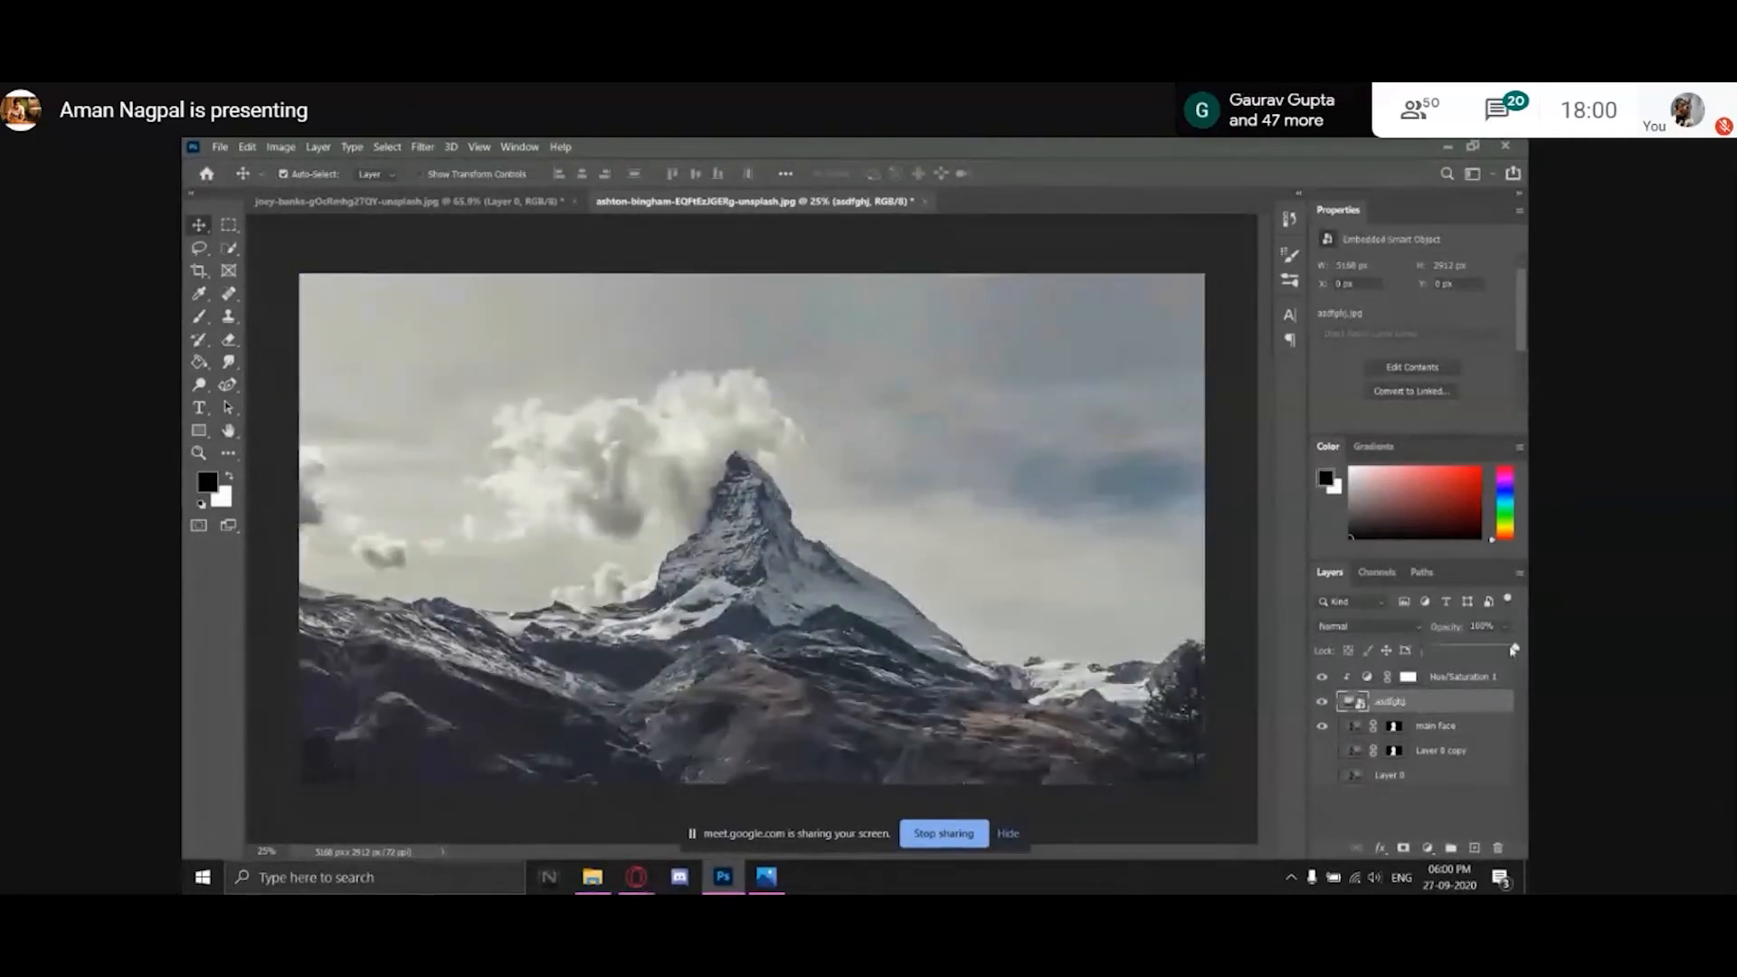
drag(1515, 650, 1494, 652)
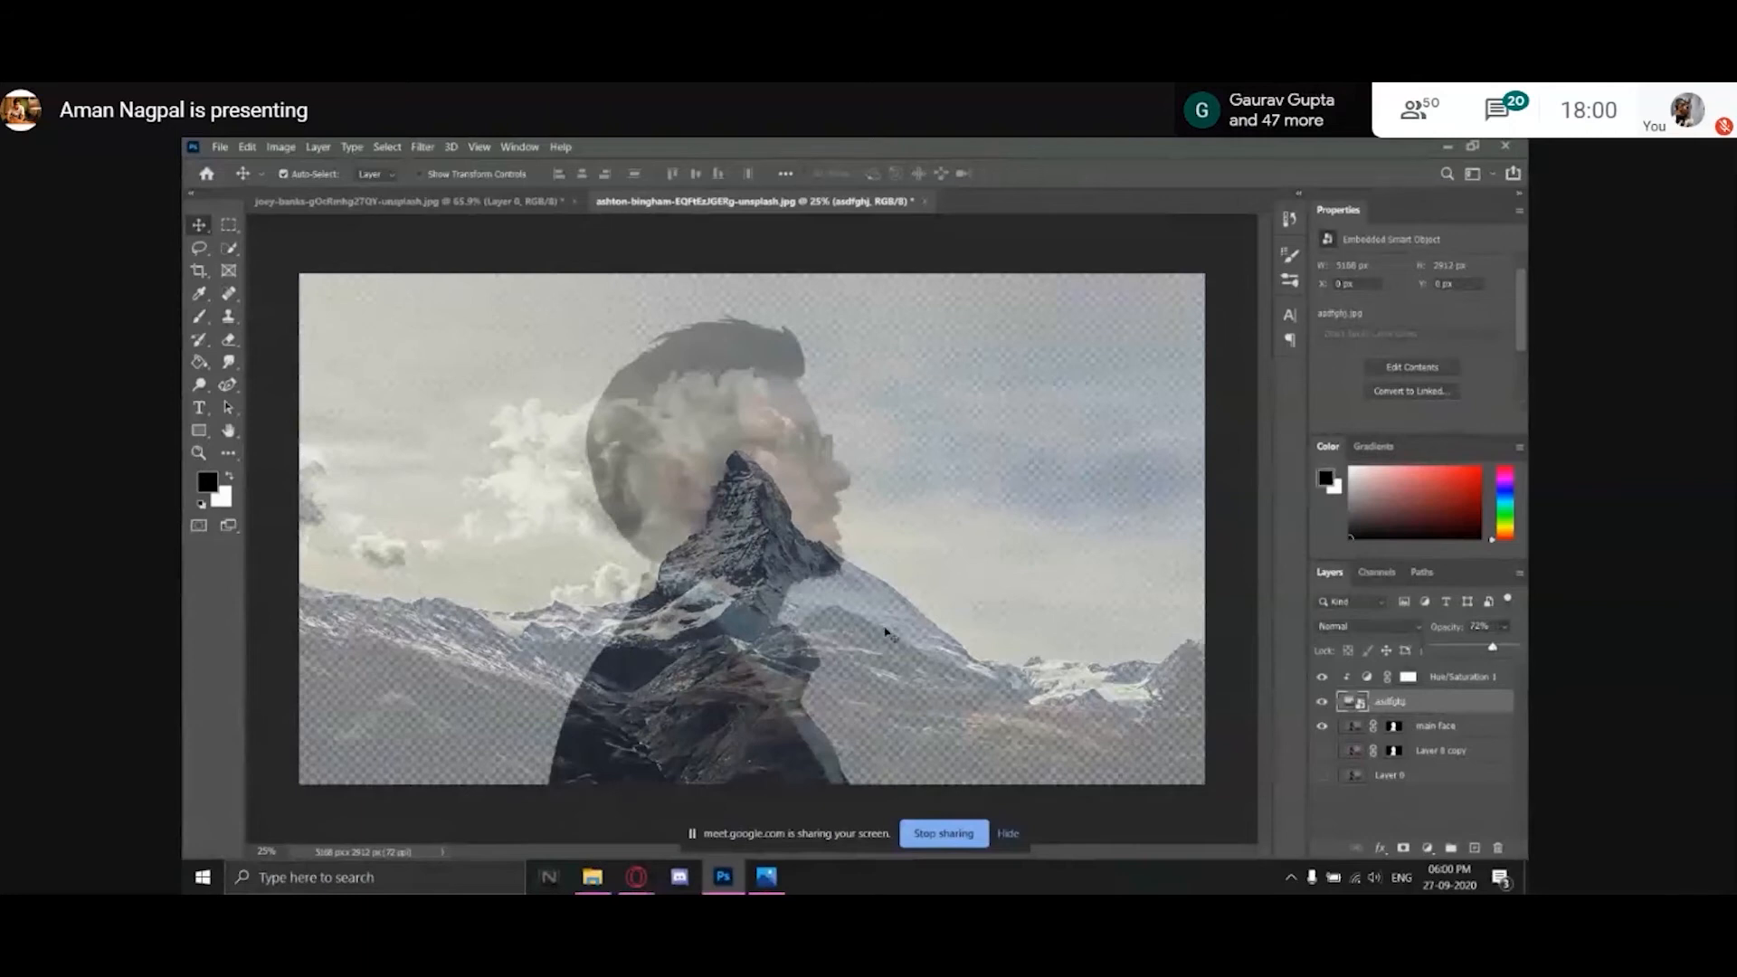
drag(818, 468, 728, 537)
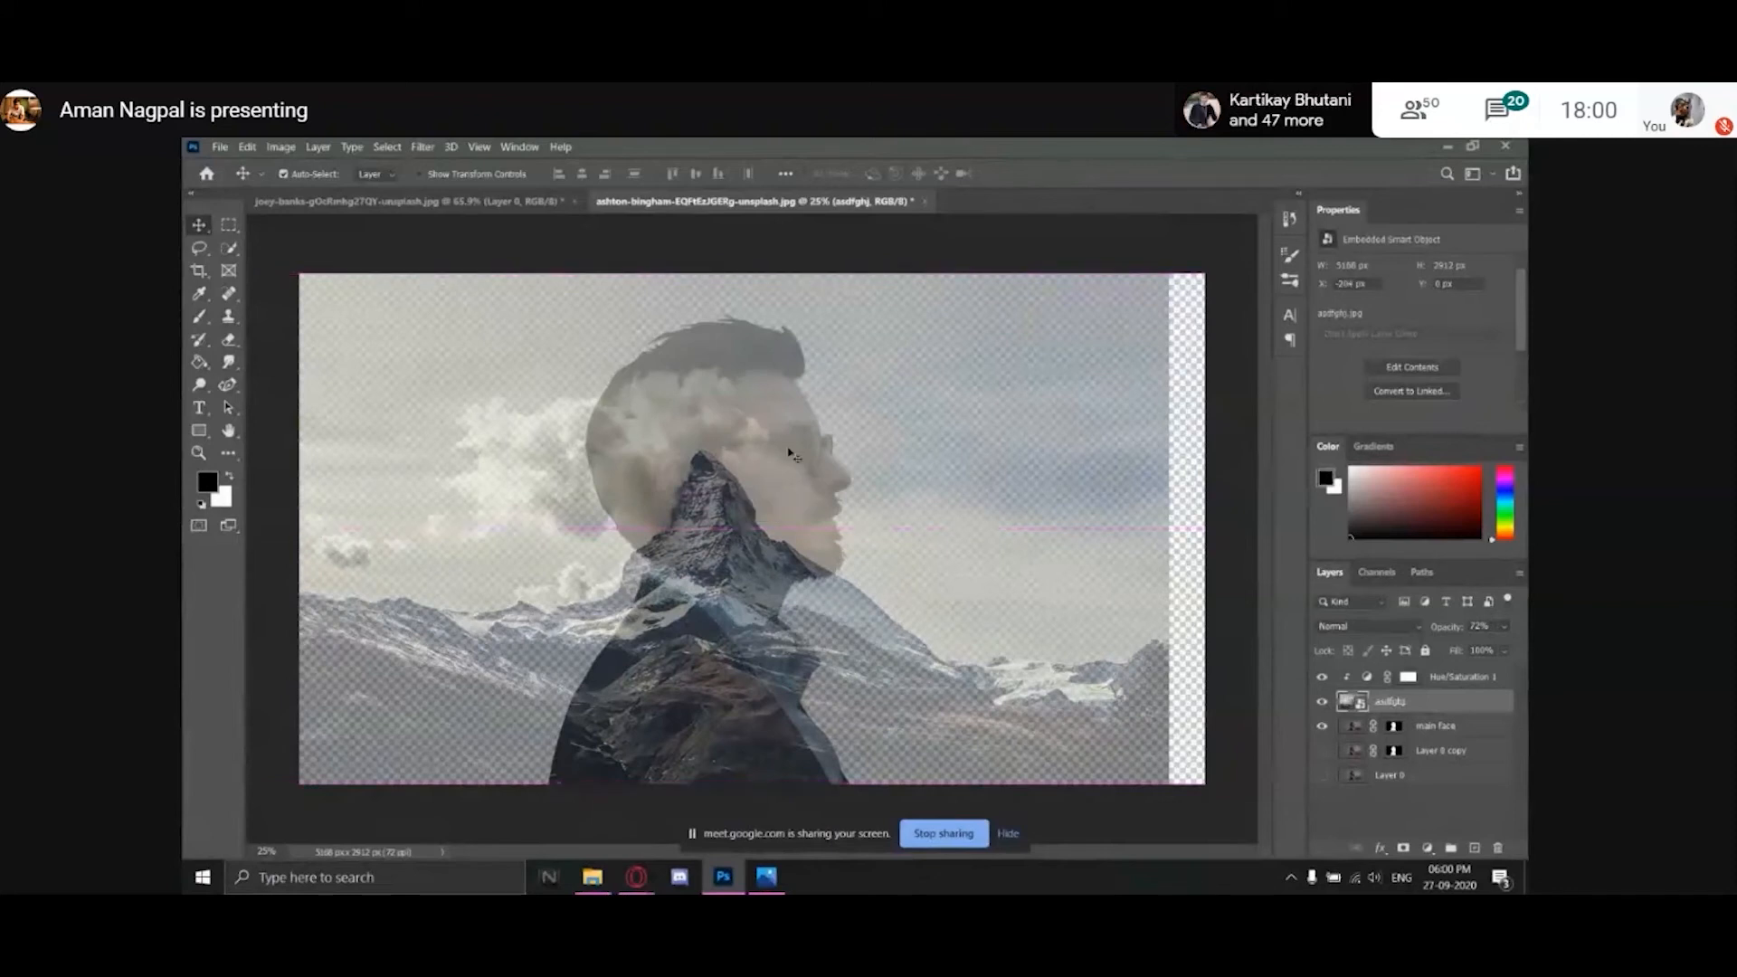
click(1504, 626)
drag(1498, 650, 1467, 649)
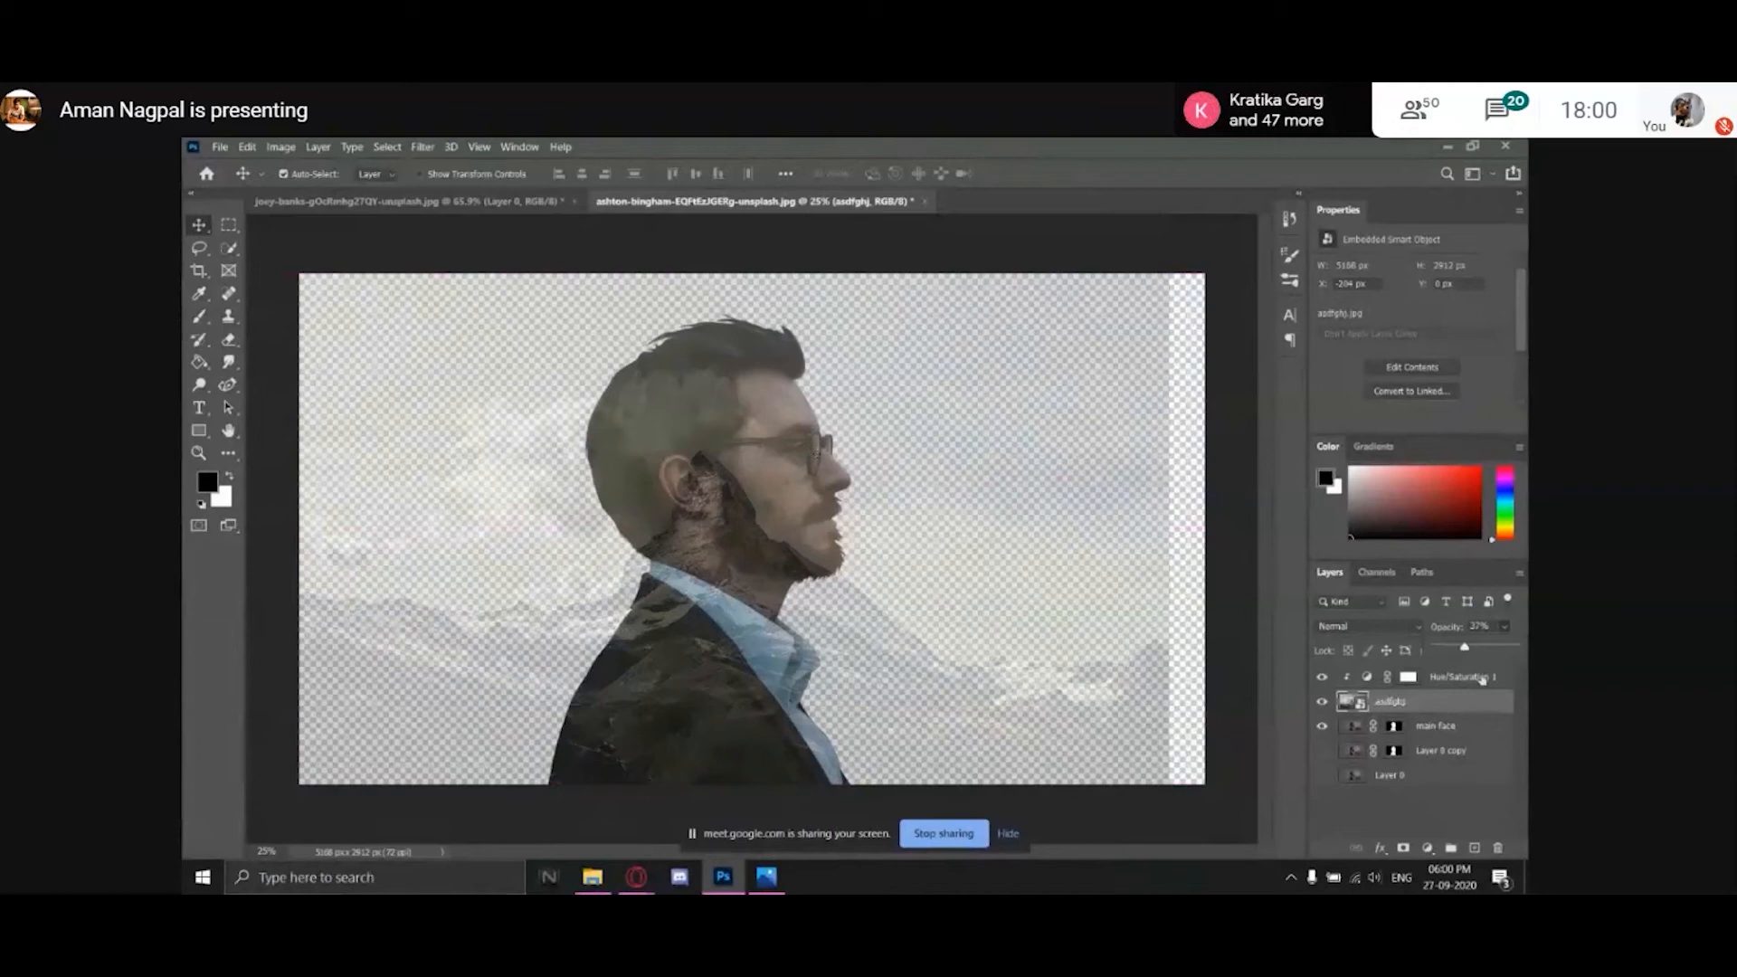
drag(1464, 647, 1522, 649)
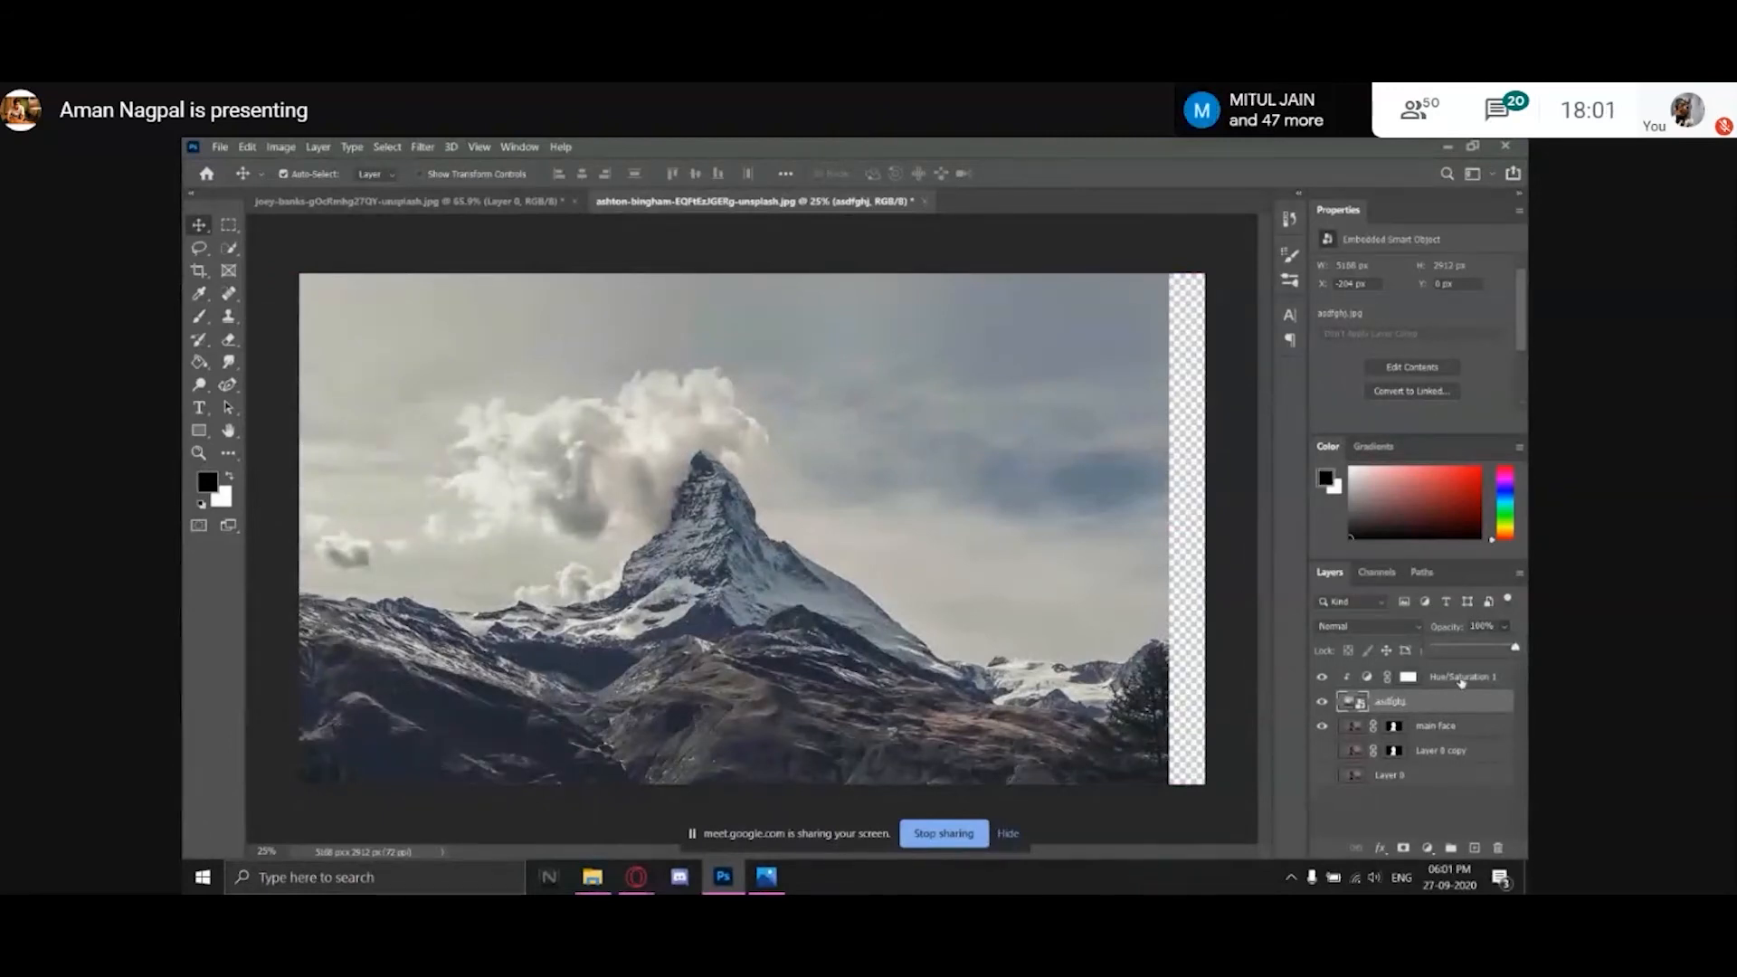
Place the Hue/Saturation 1 adjustment below the mountain layer, clipped to the main face layer.
drag(1460, 680, 1458, 712)
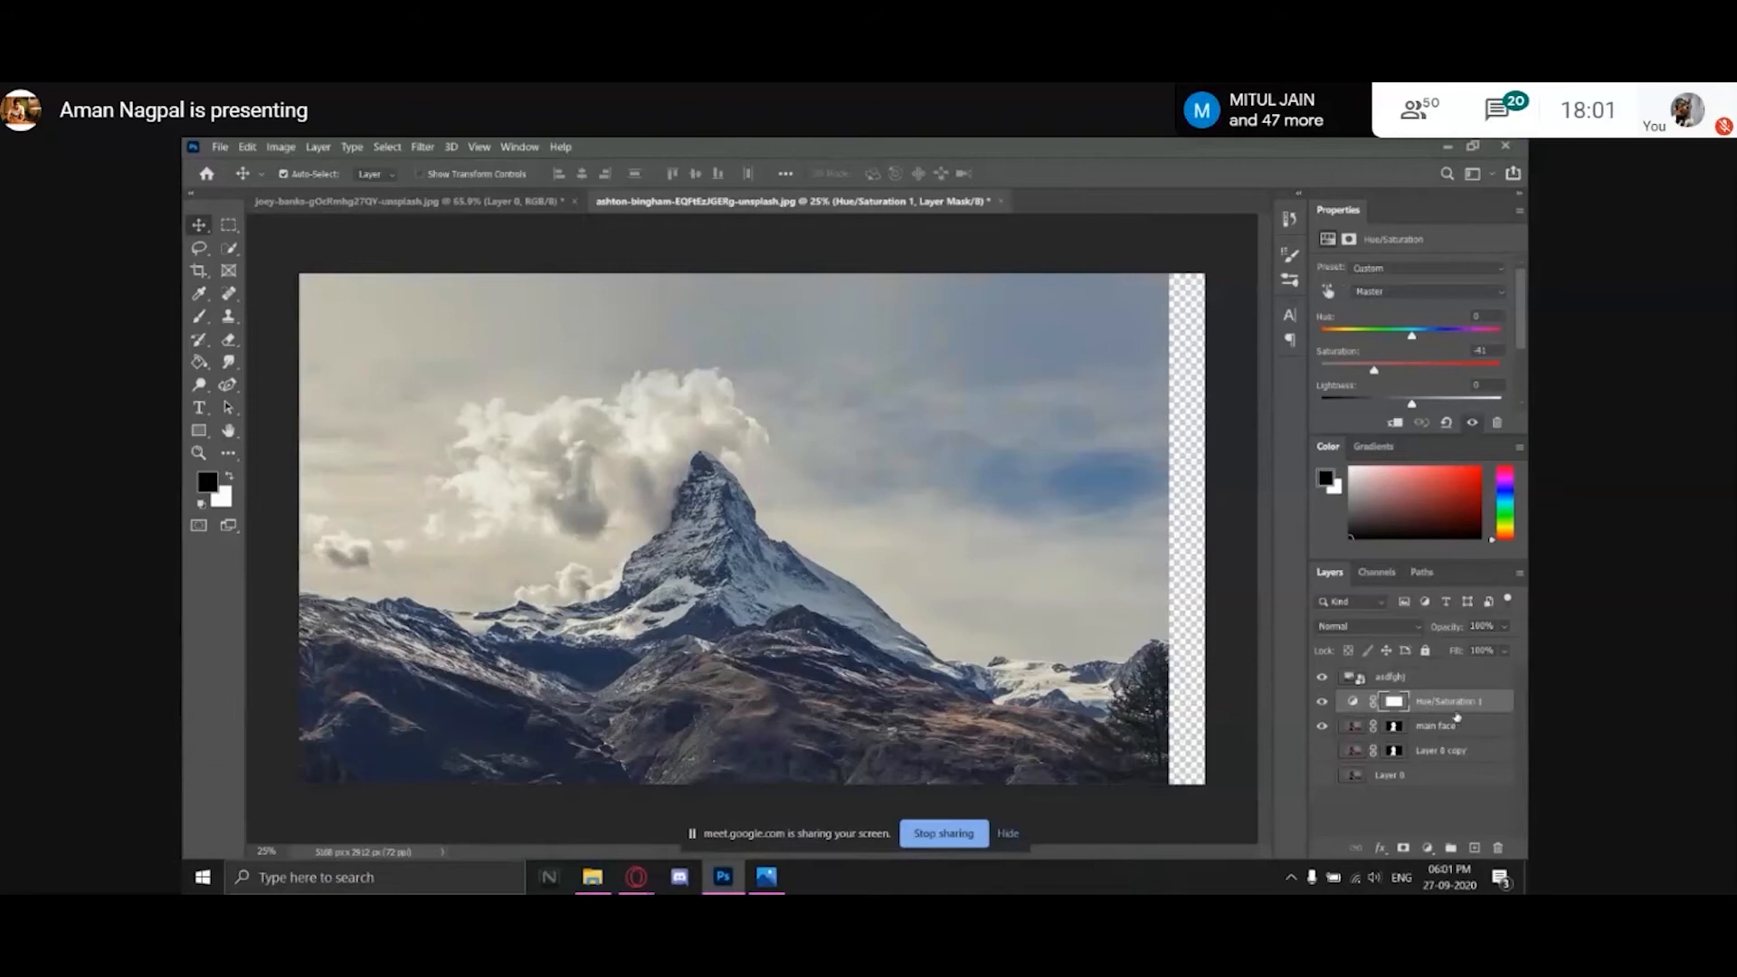
key(ctrl+z)
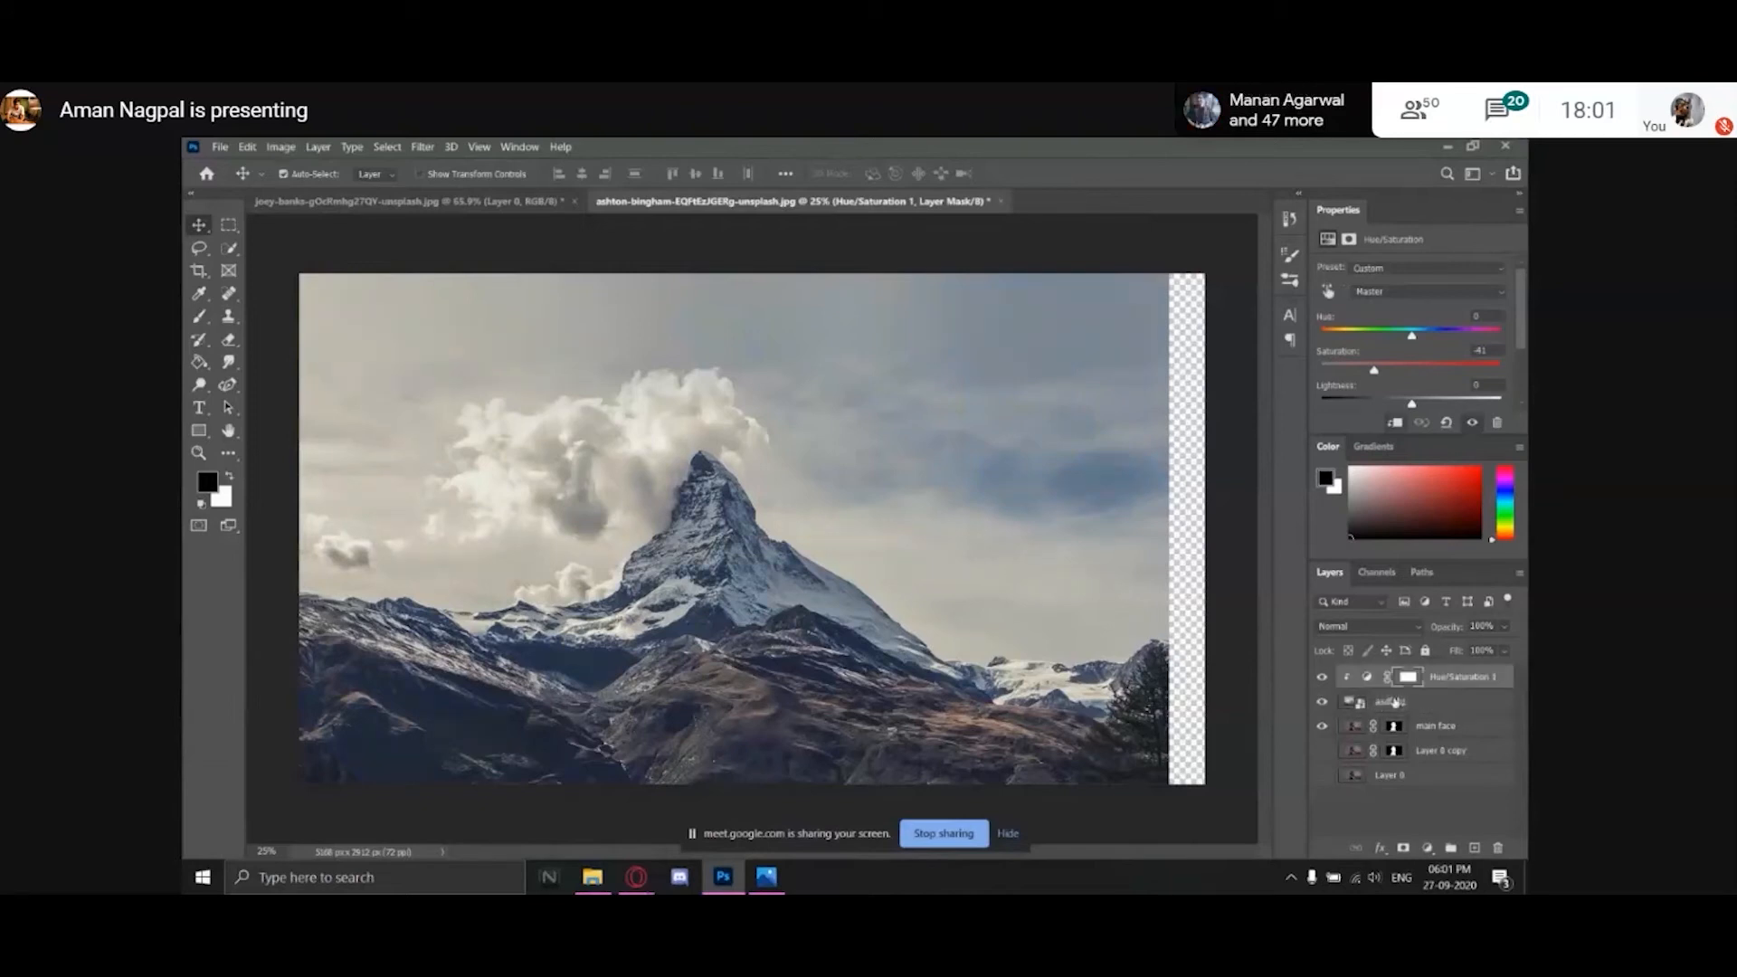
drag(1466, 677, 1456, 707)
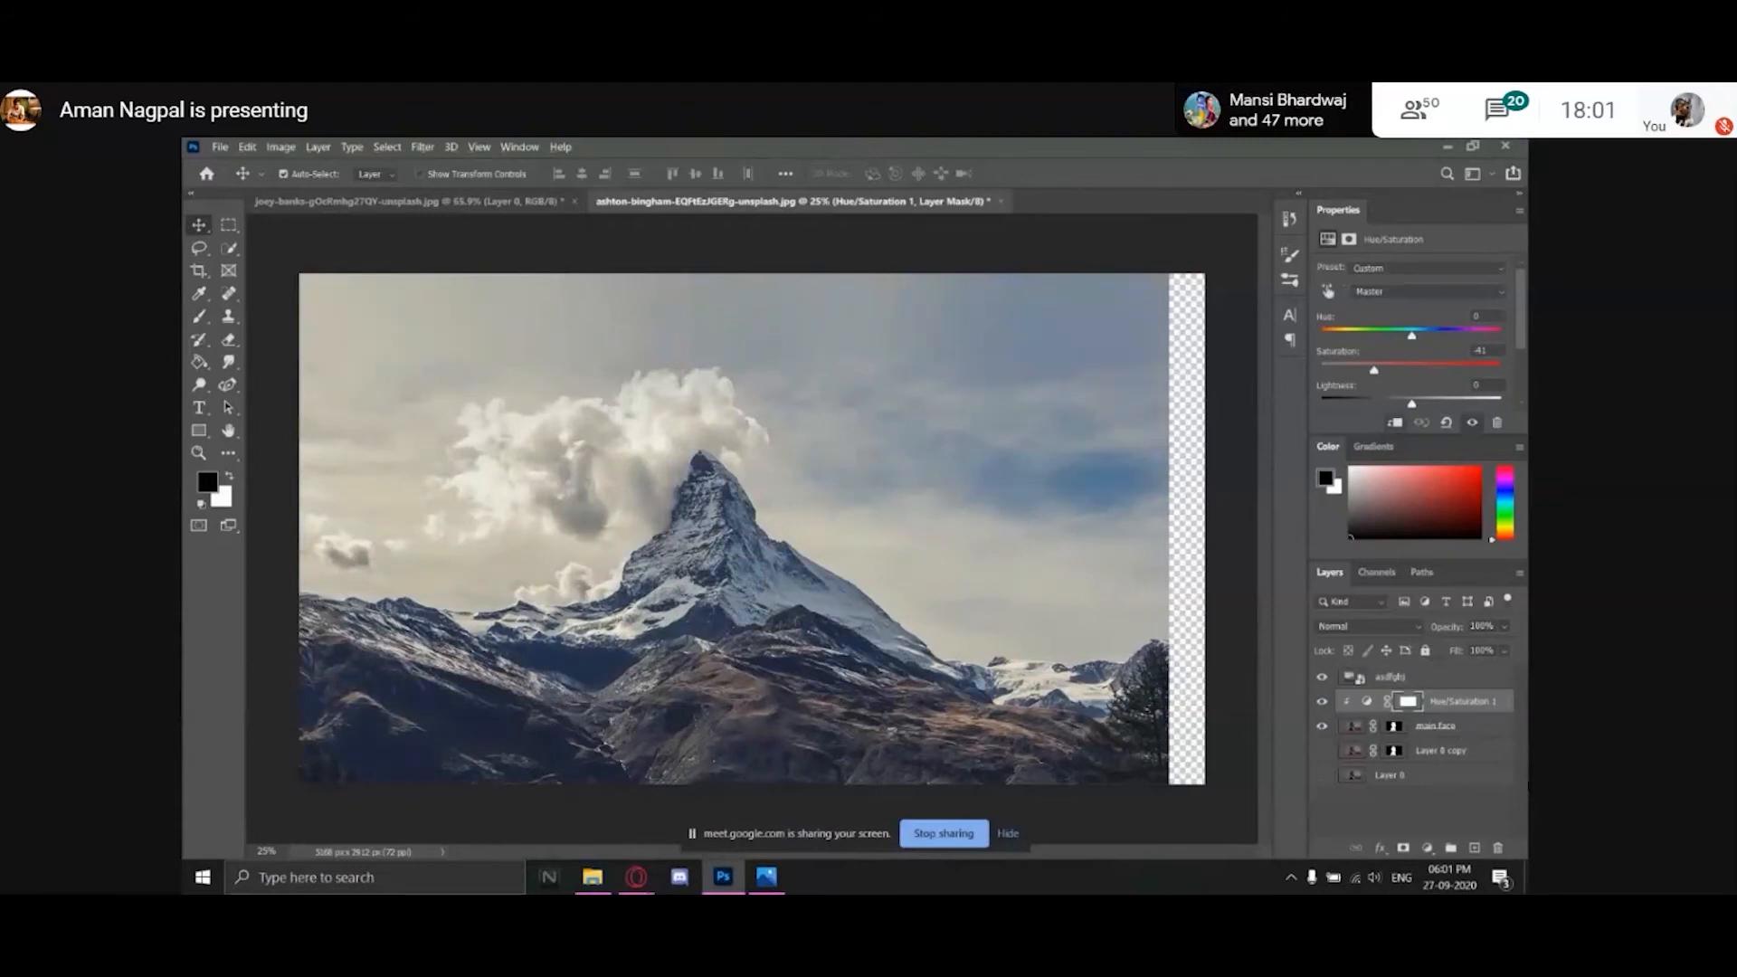
Set the asdfghj mountain layer's blend mode to Overlay at 100% opacity and deselect the layers.
click(1451, 674)
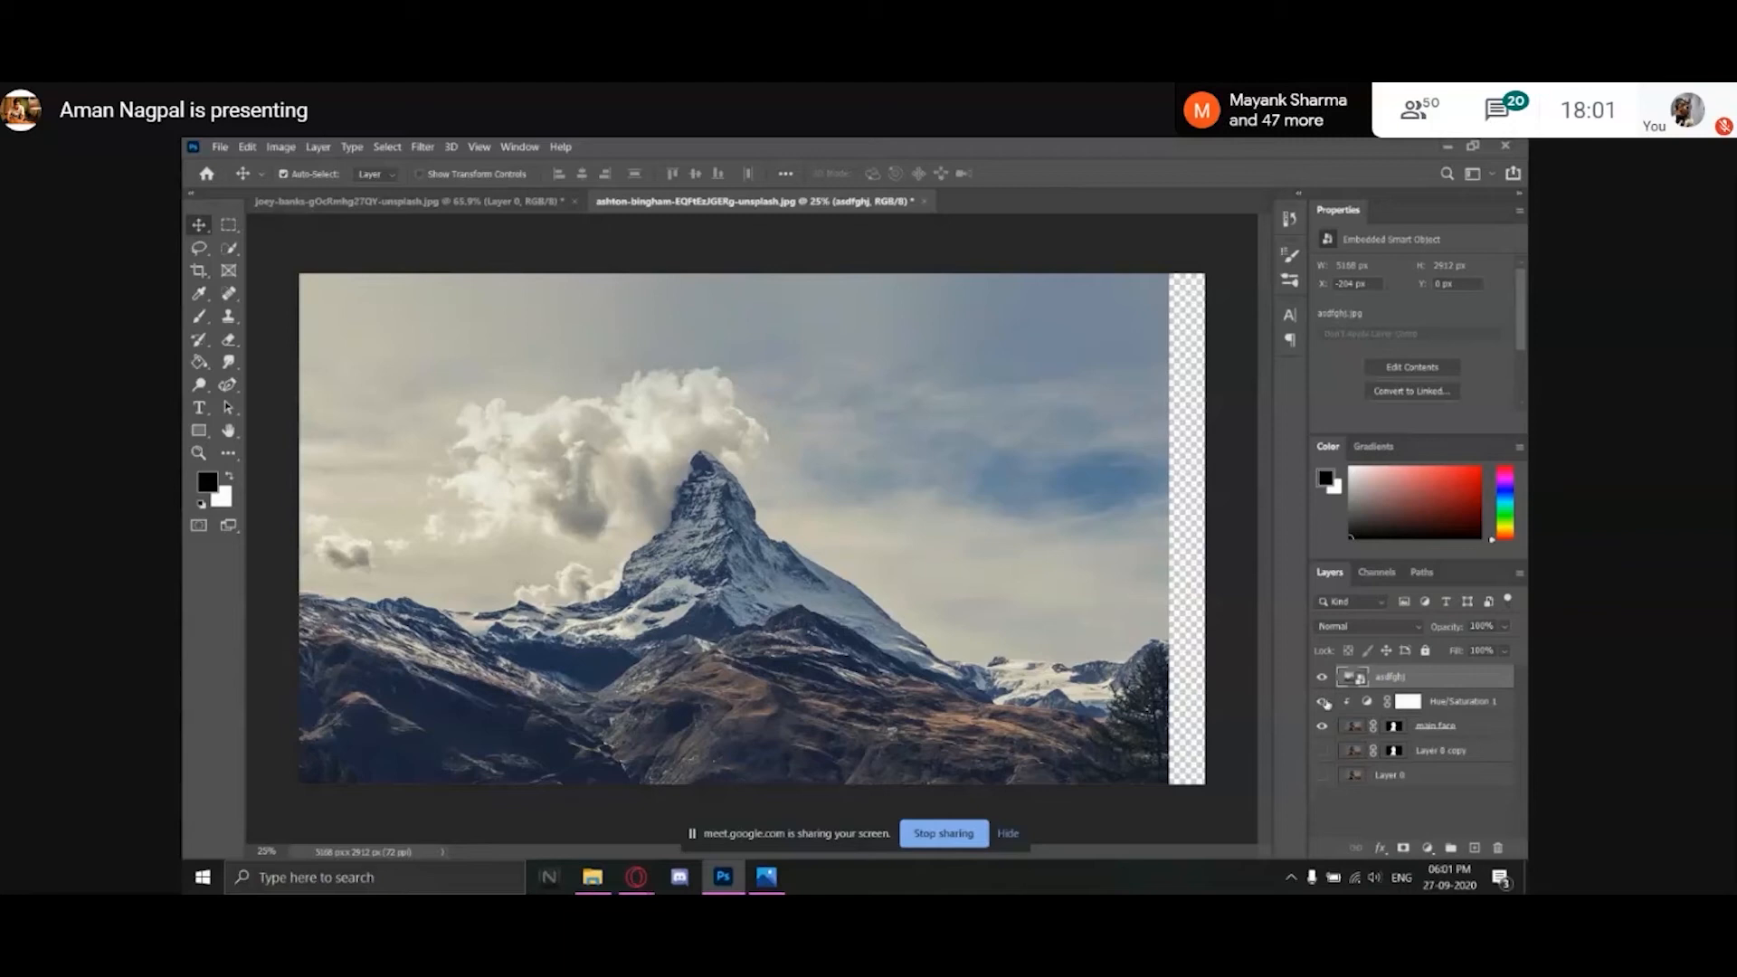
click(1321, 677)
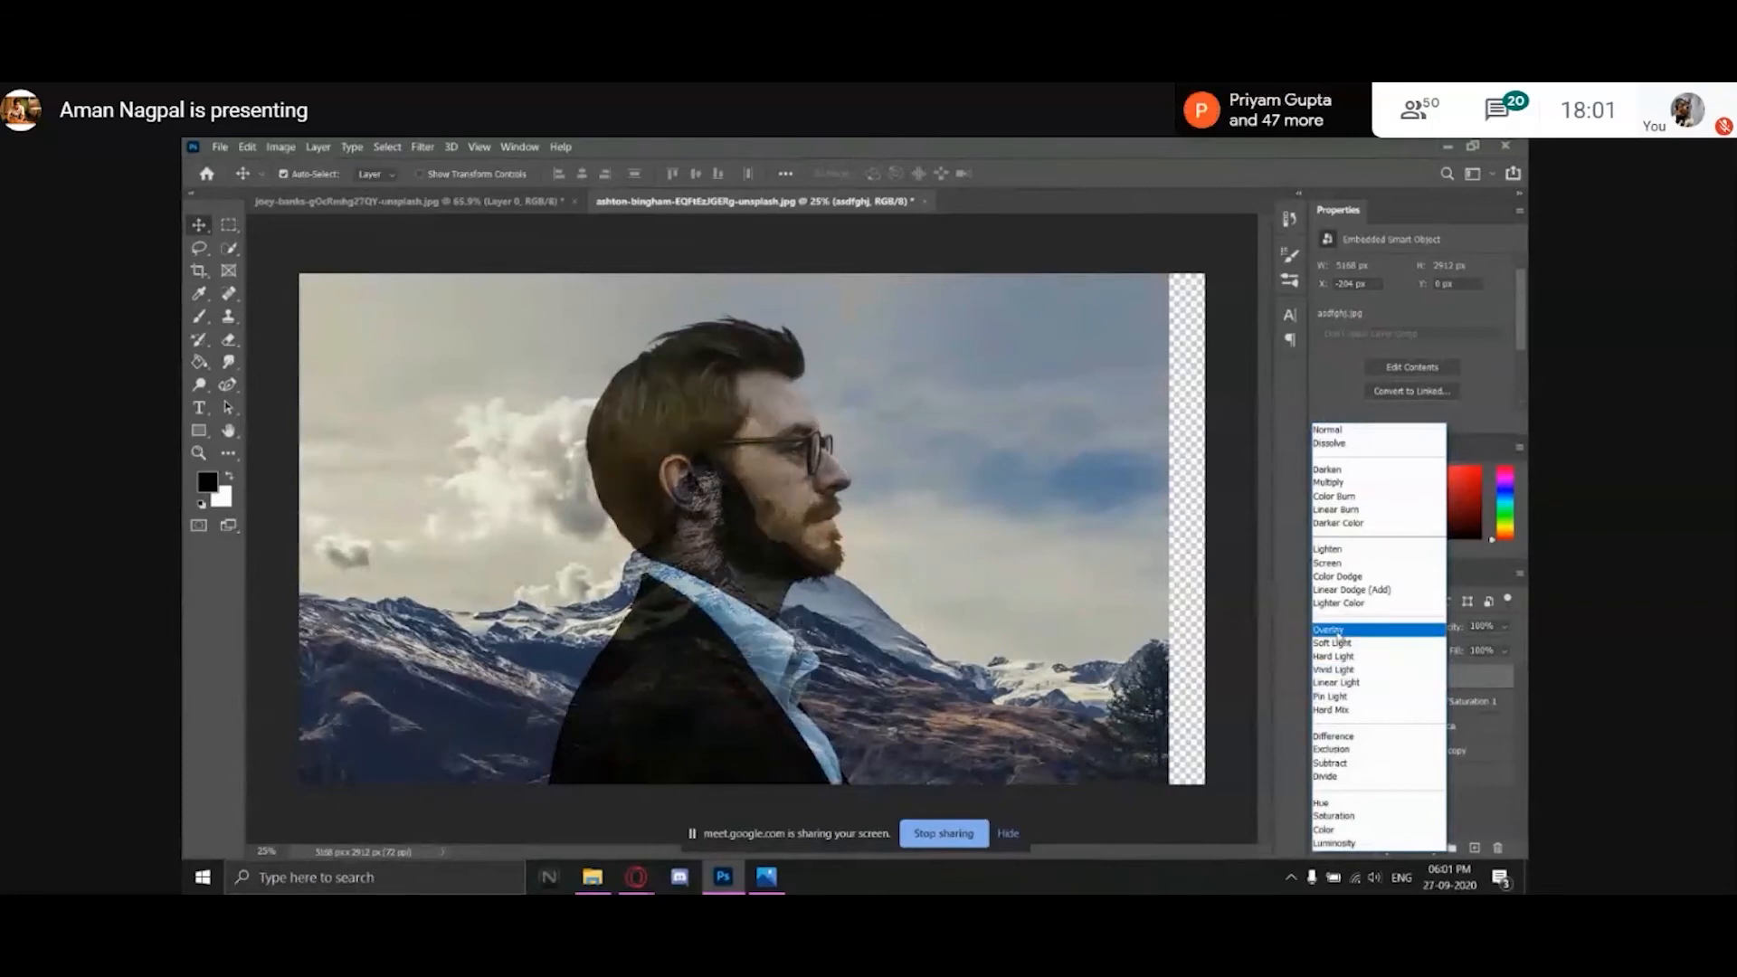
click(1339, 639)
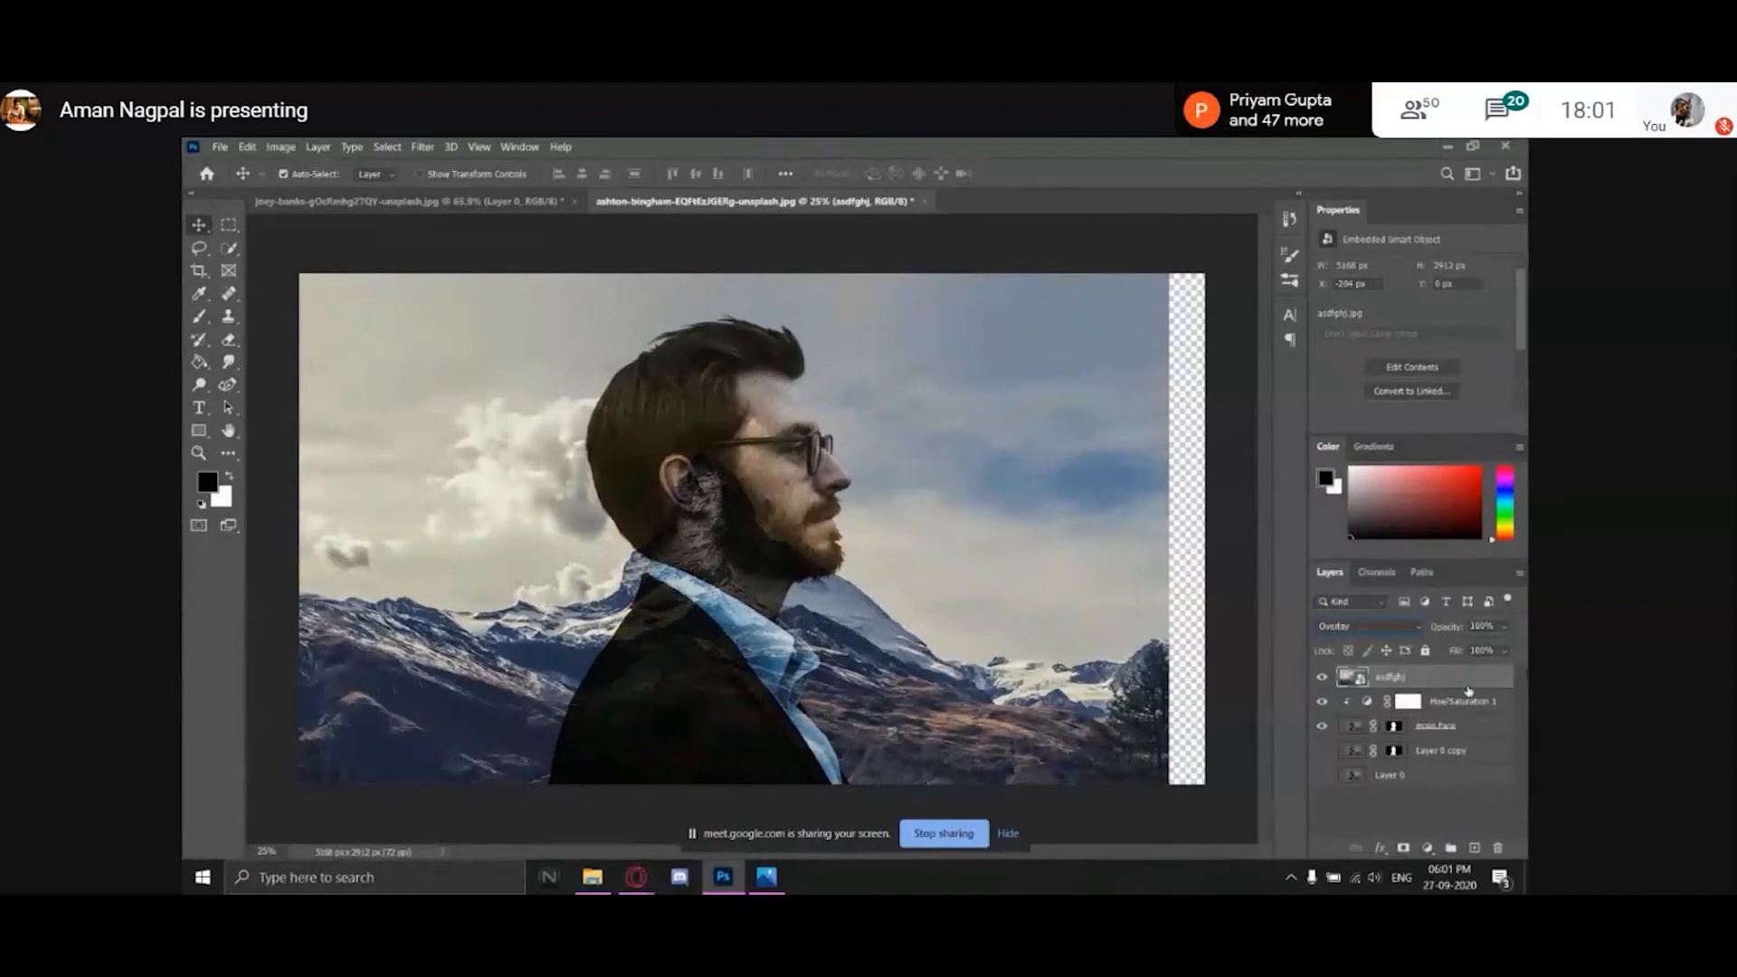
click(1504, 626)
drag(1516, 649, 1515, 648)
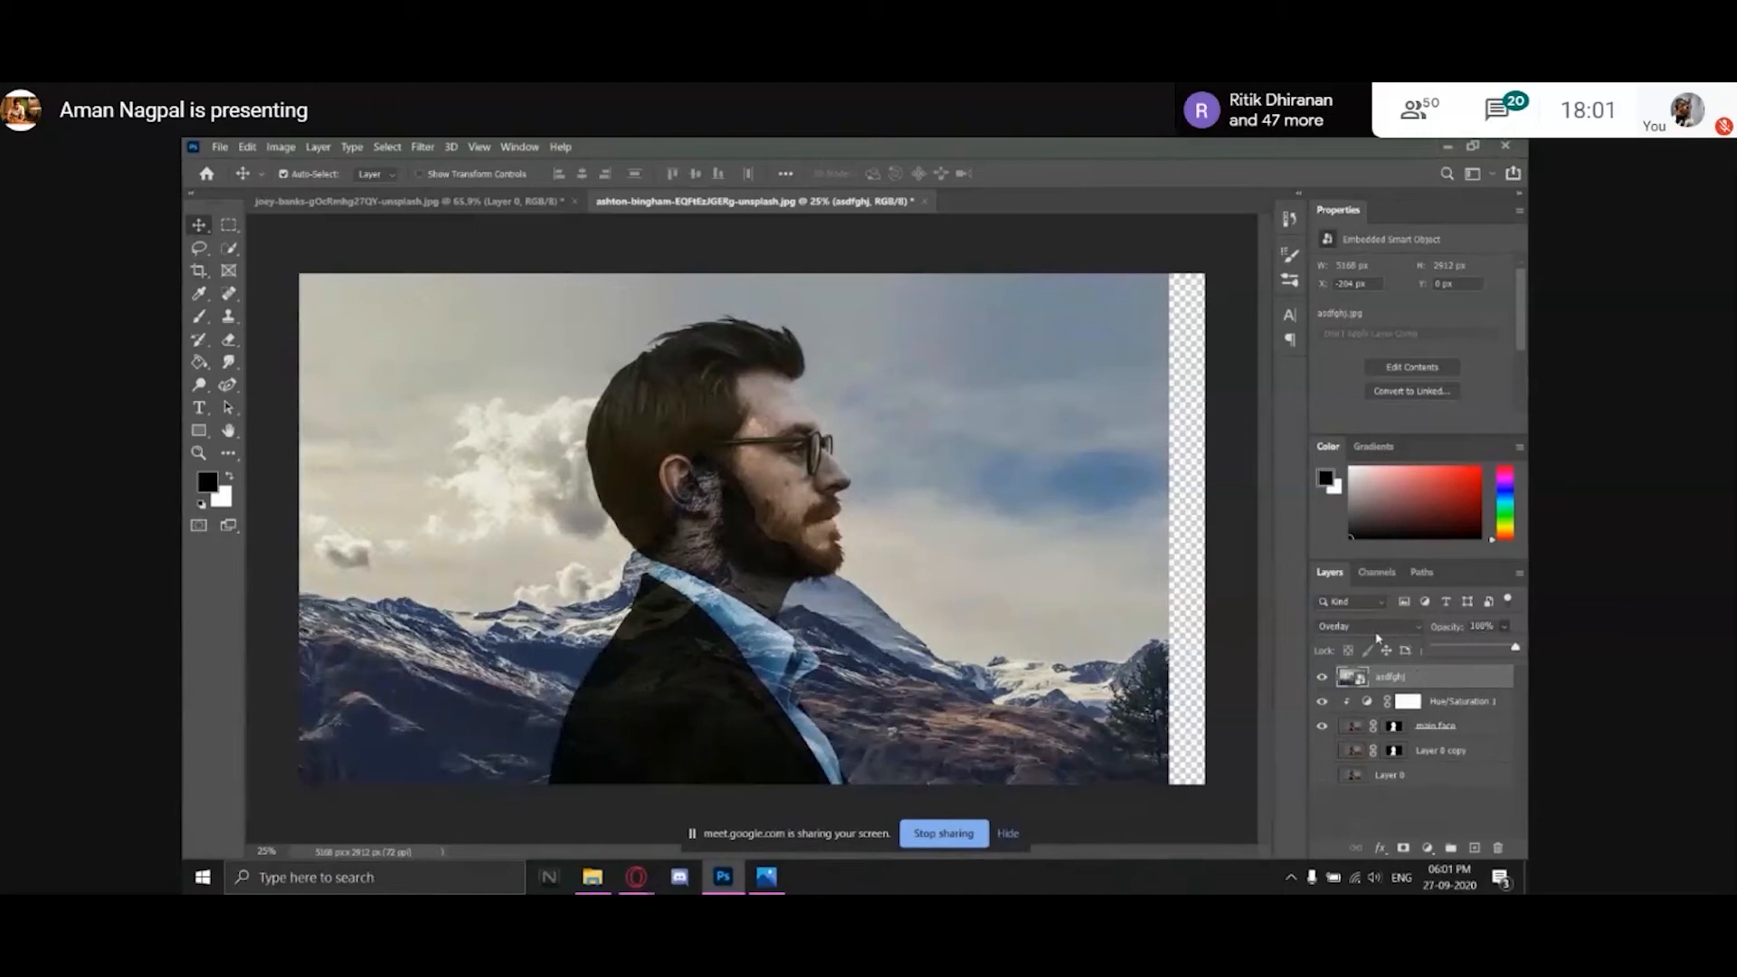
click(1430, 801)
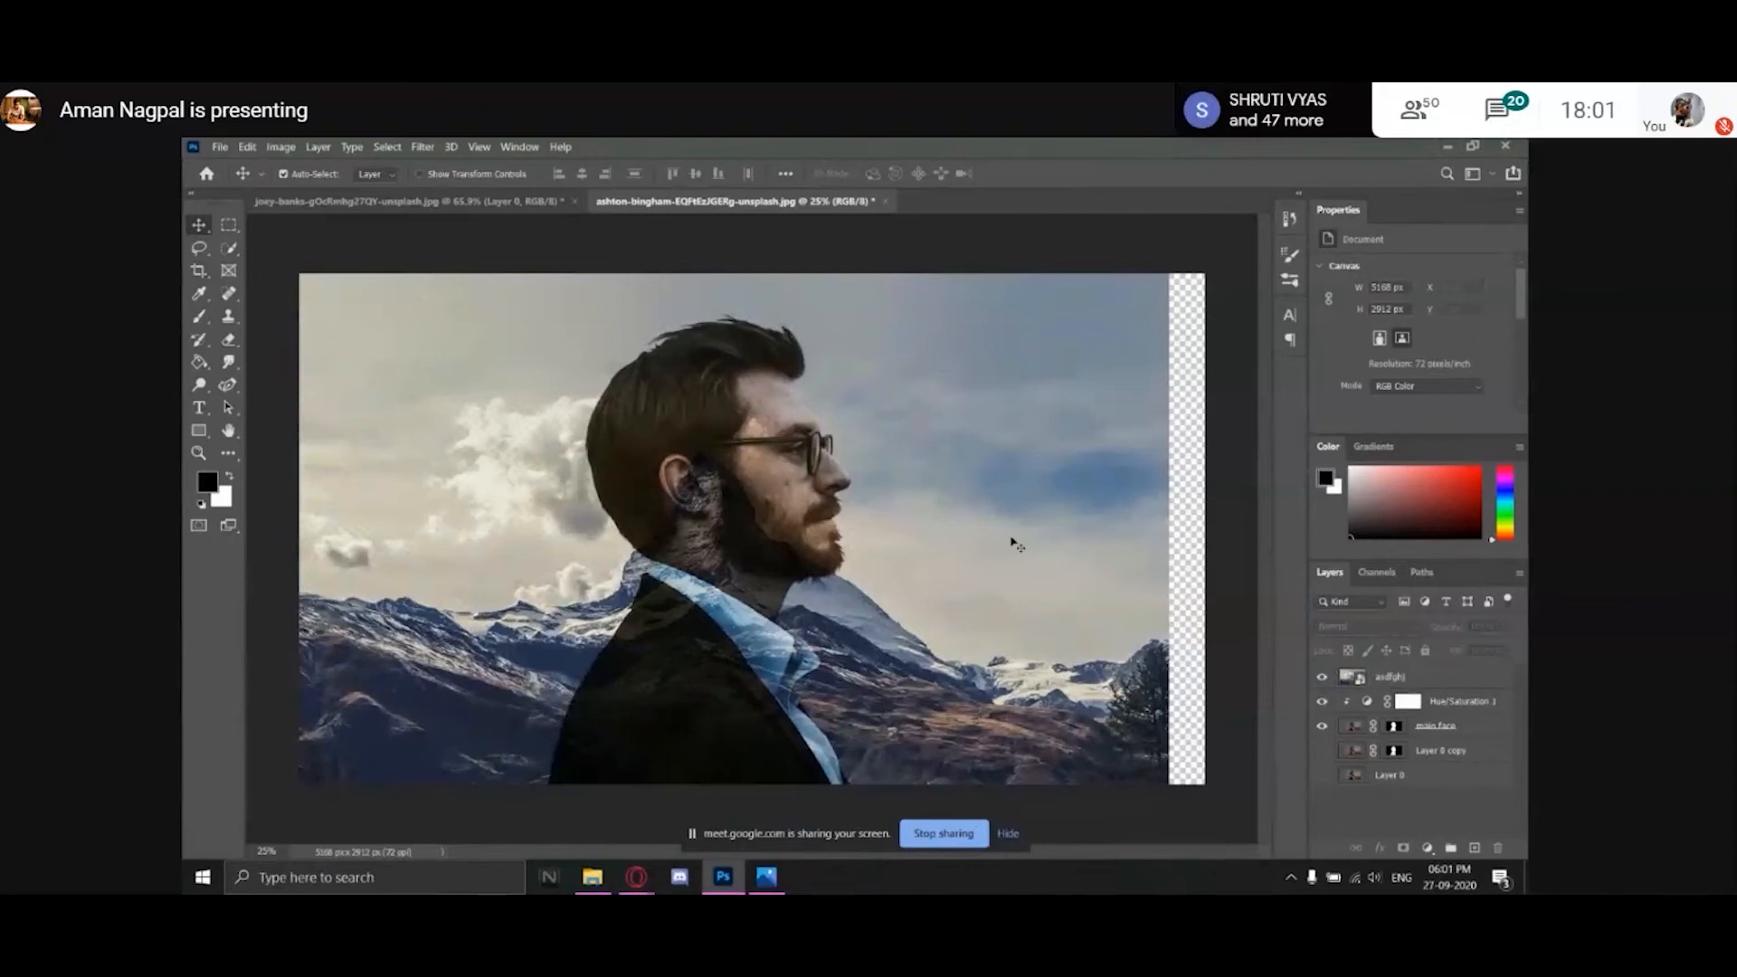
Hide the mountain layer and select the man's silhouette on the main face layer with the Quick Selection tool.
click(1322, 677)
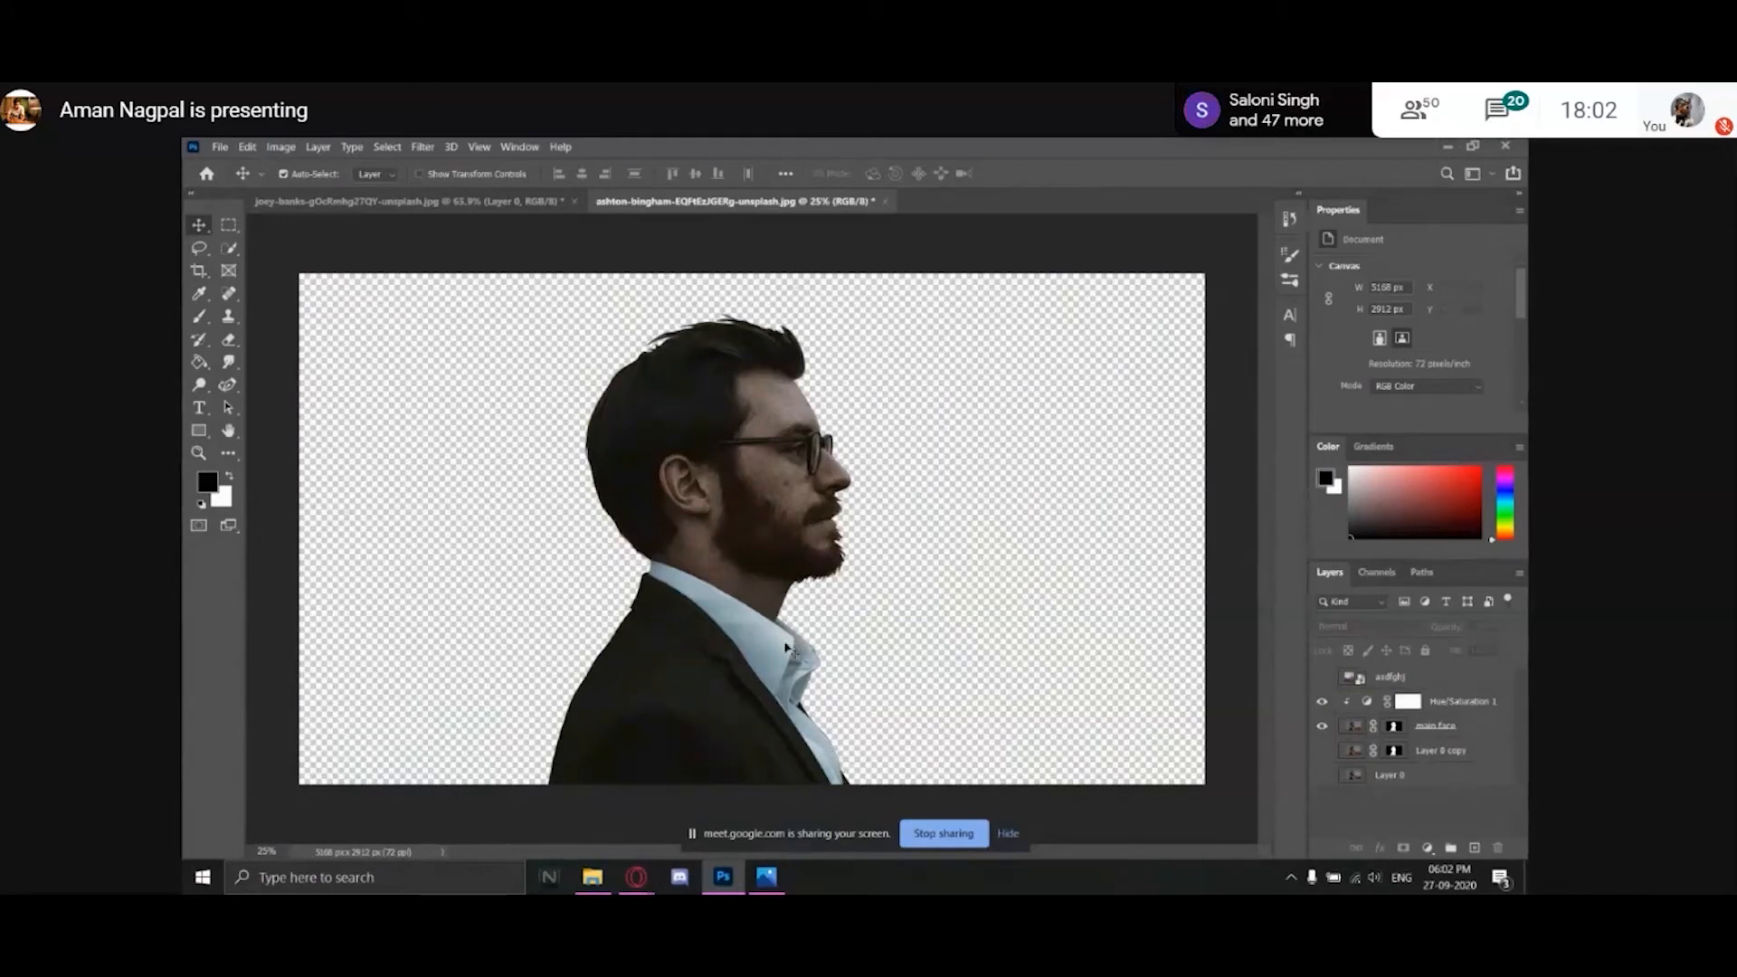
key(w)
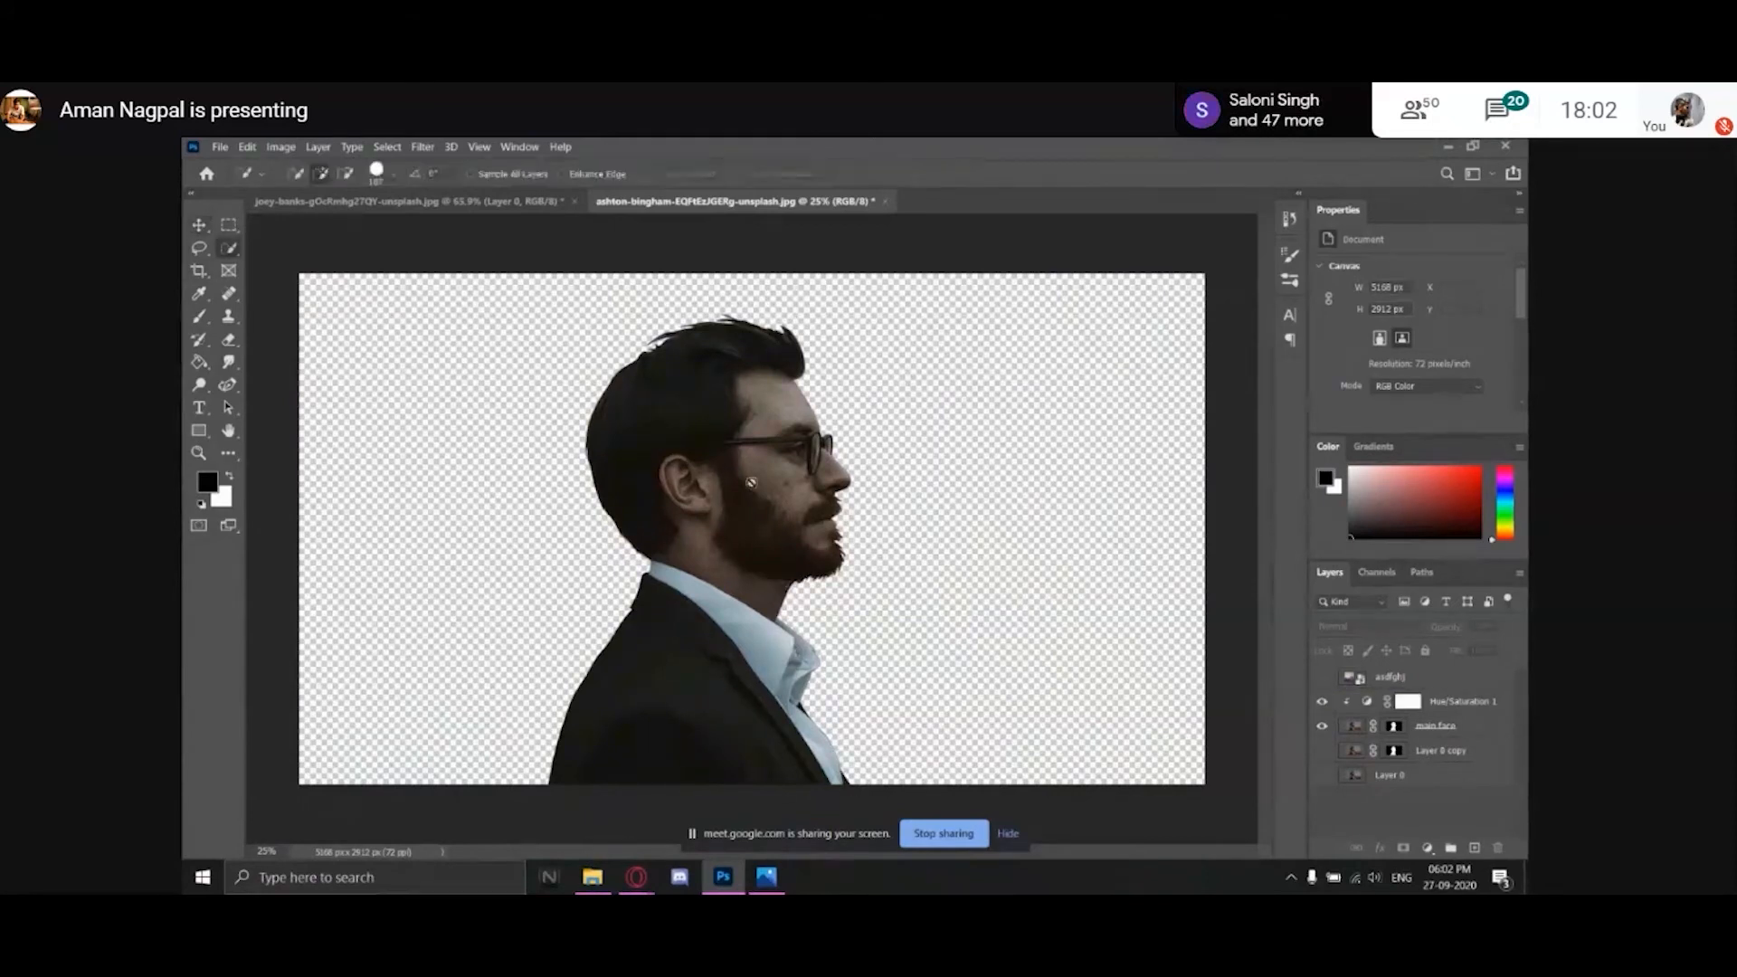
click(822, 438)
click(861, 427)
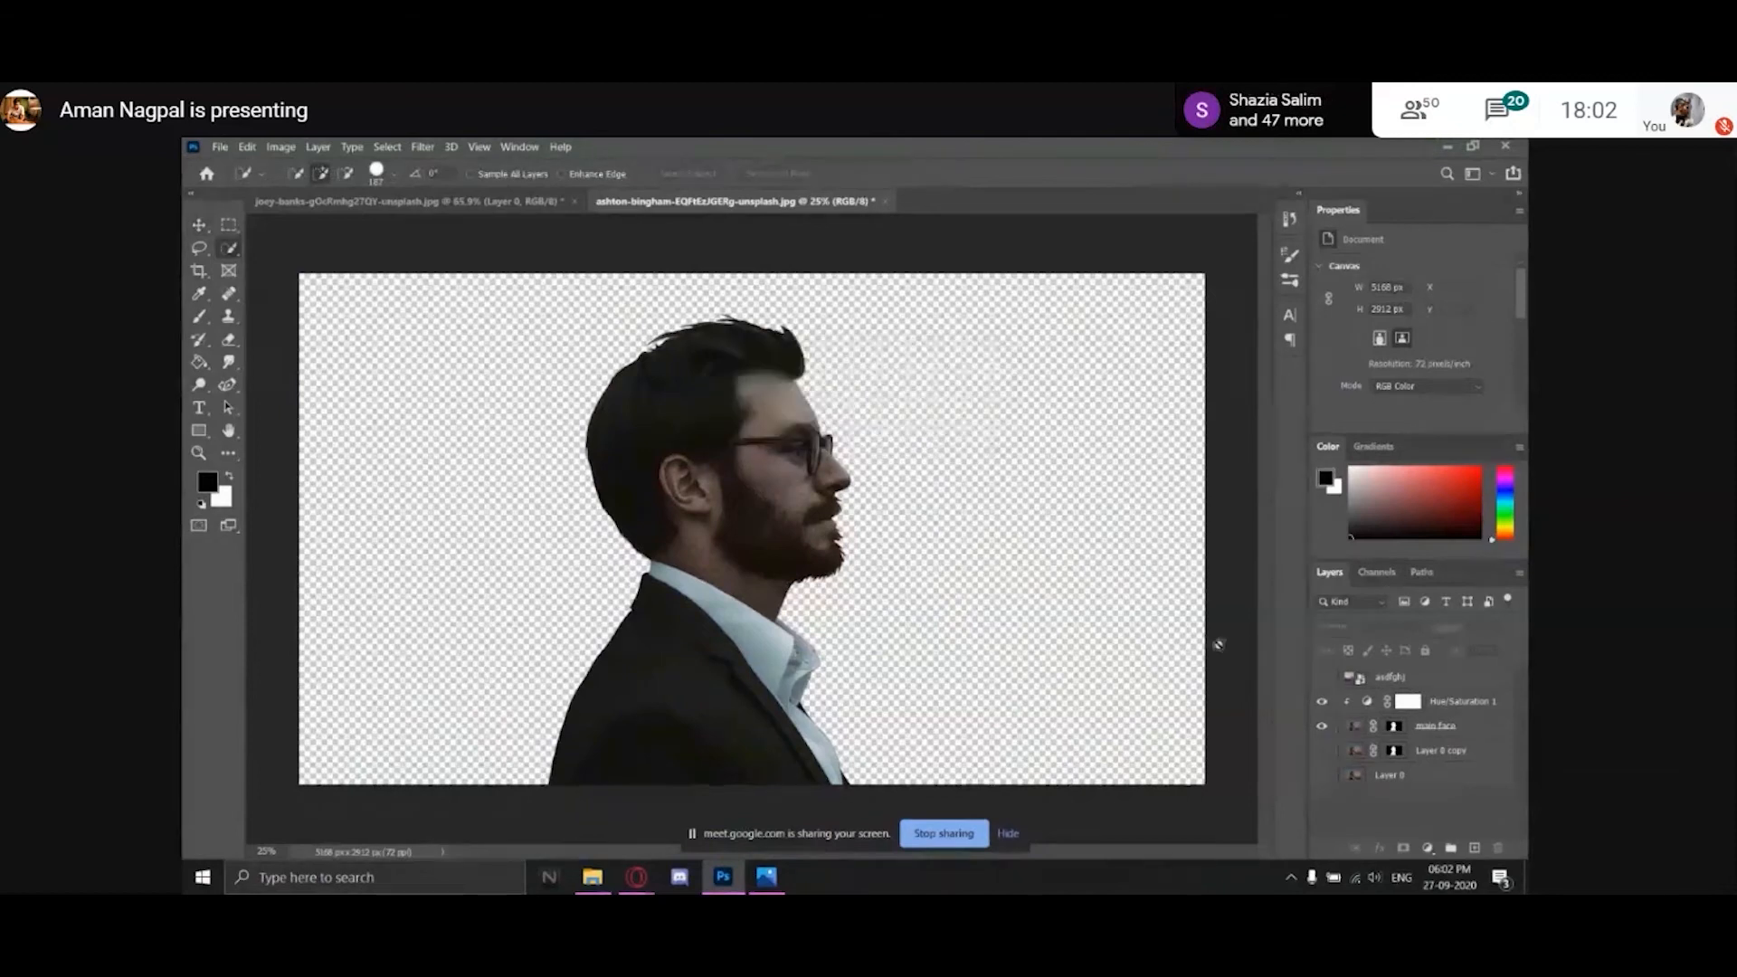
click(1447, 726)
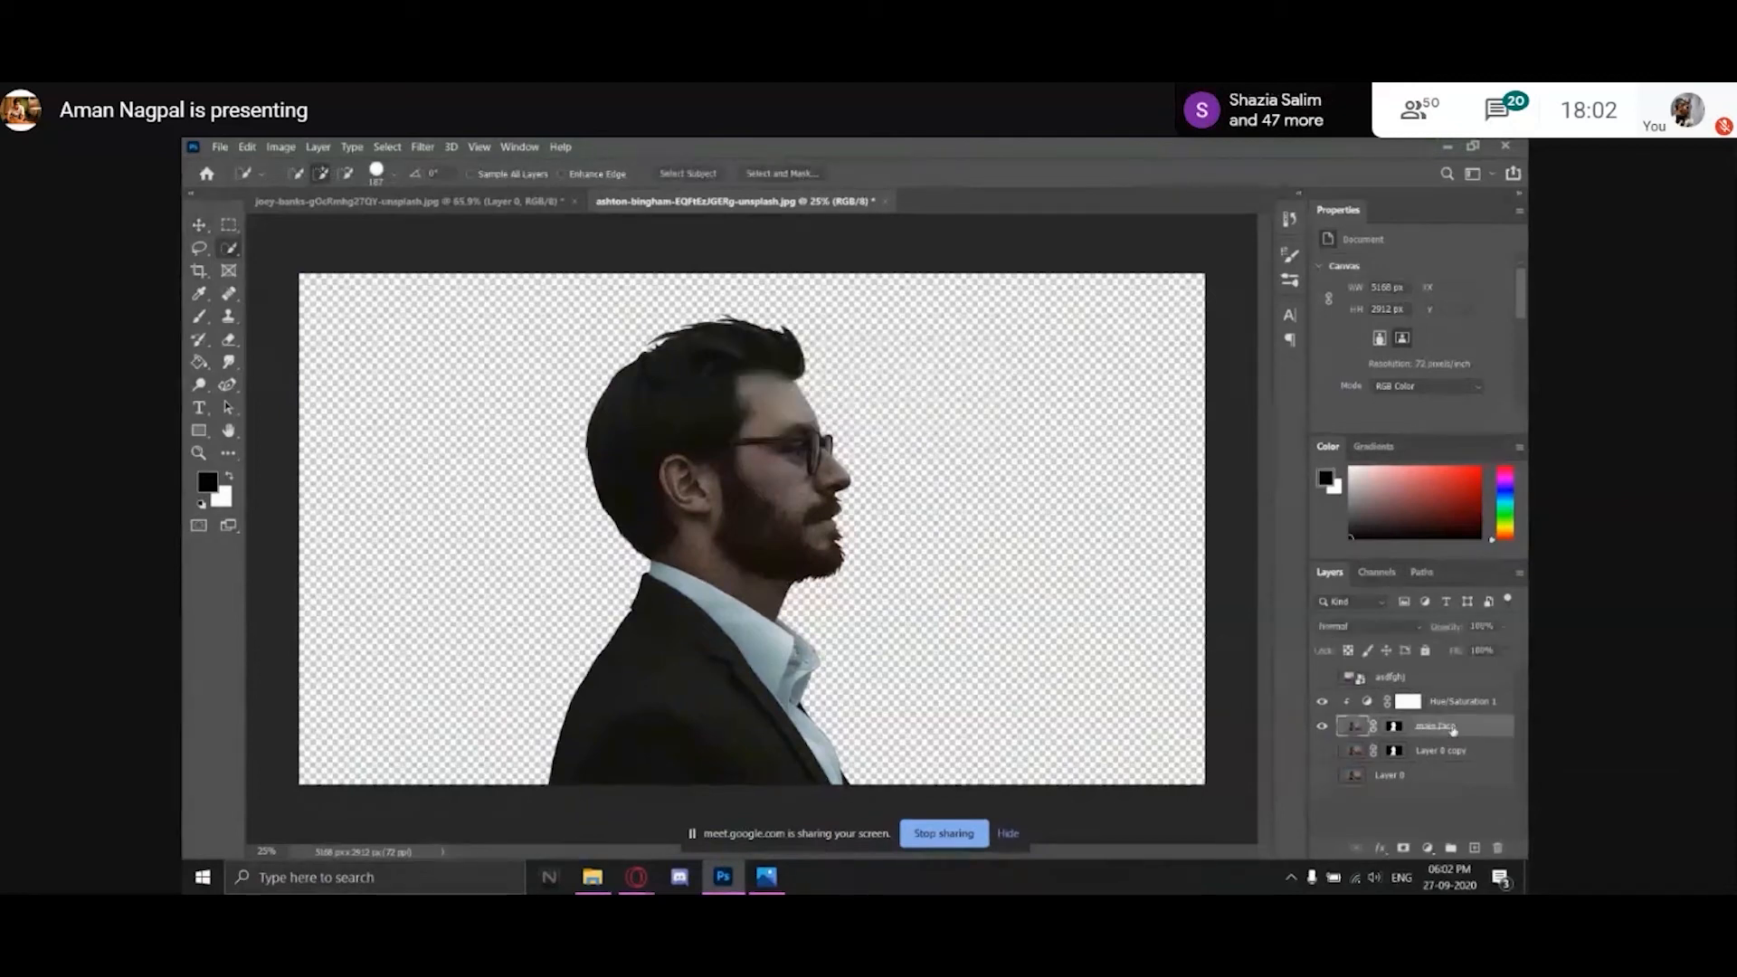
click(675, 409)
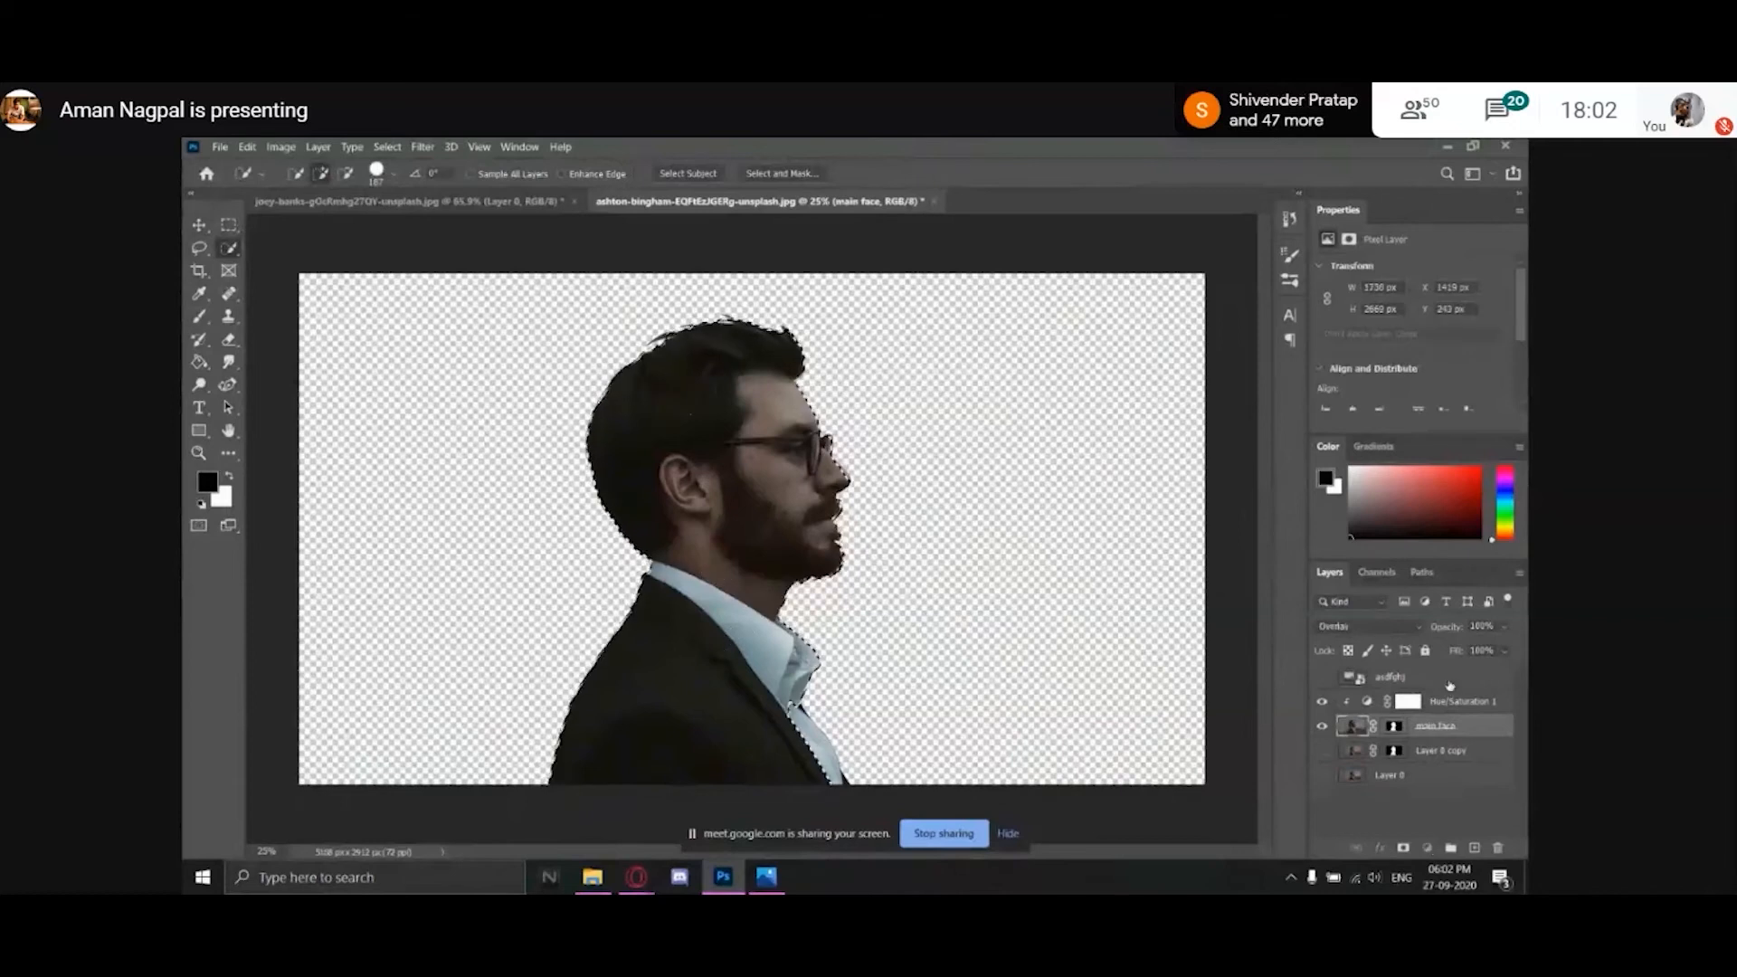
Show the mountain layer, mask it to the selected silhouette, and preview it with the main face layer hidden and shown.
click(1335, 680)
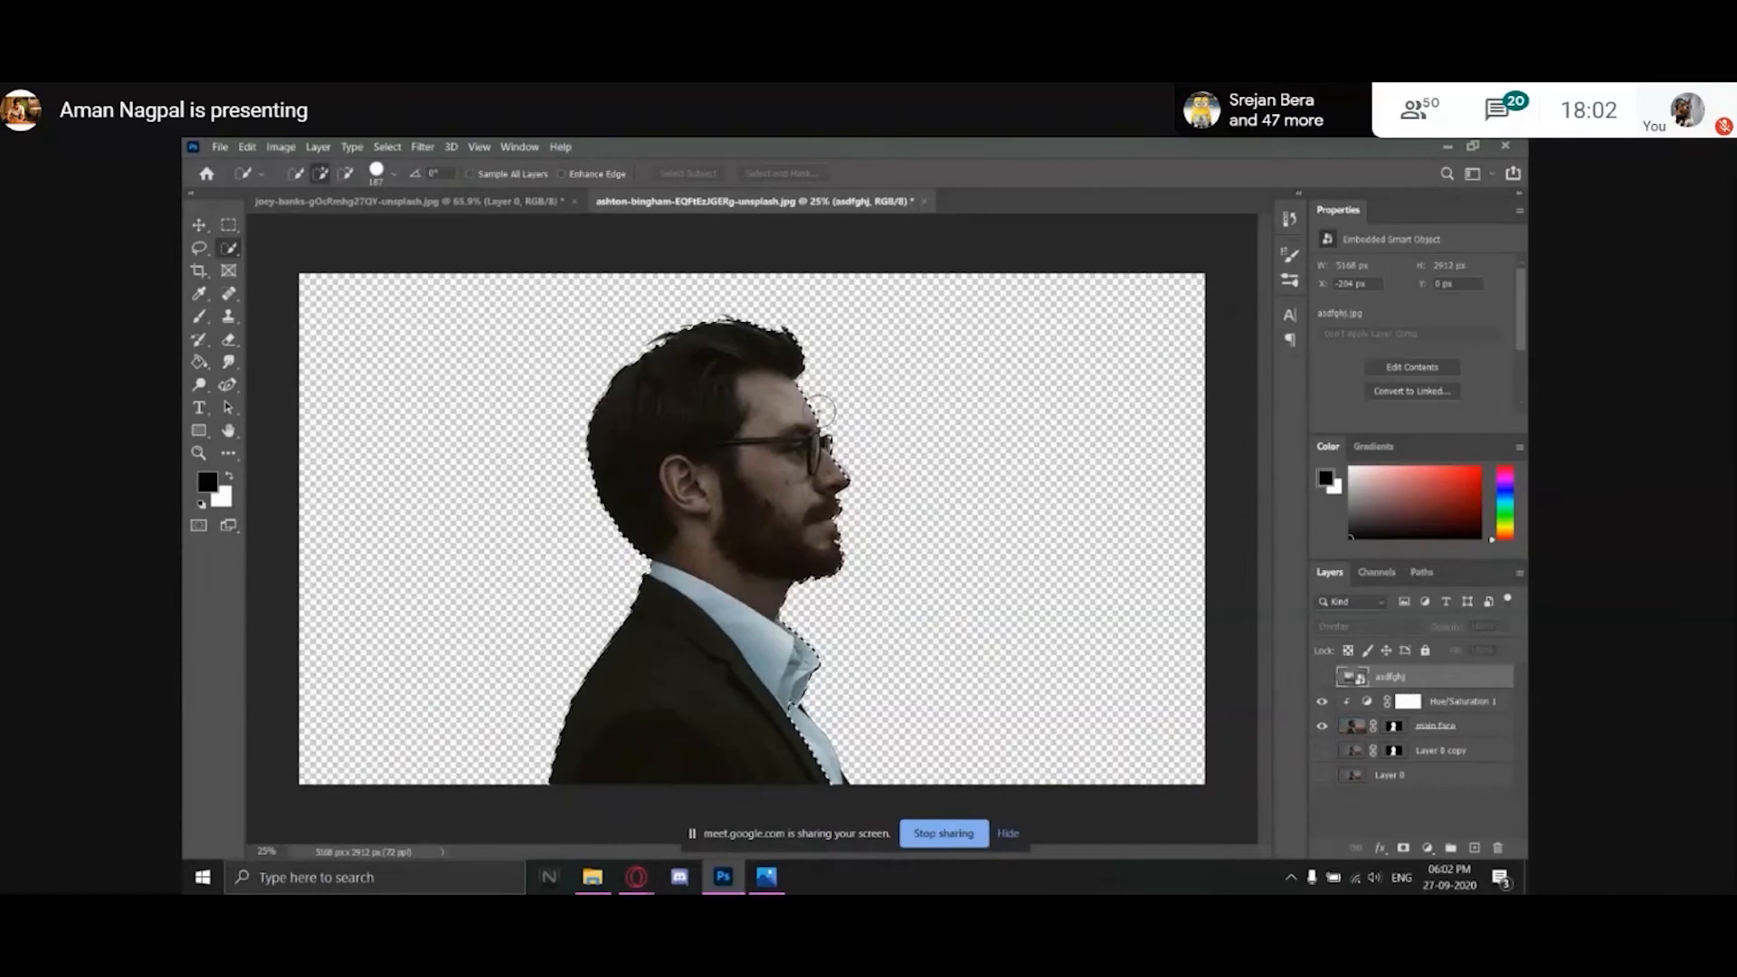
click(1321, 676)
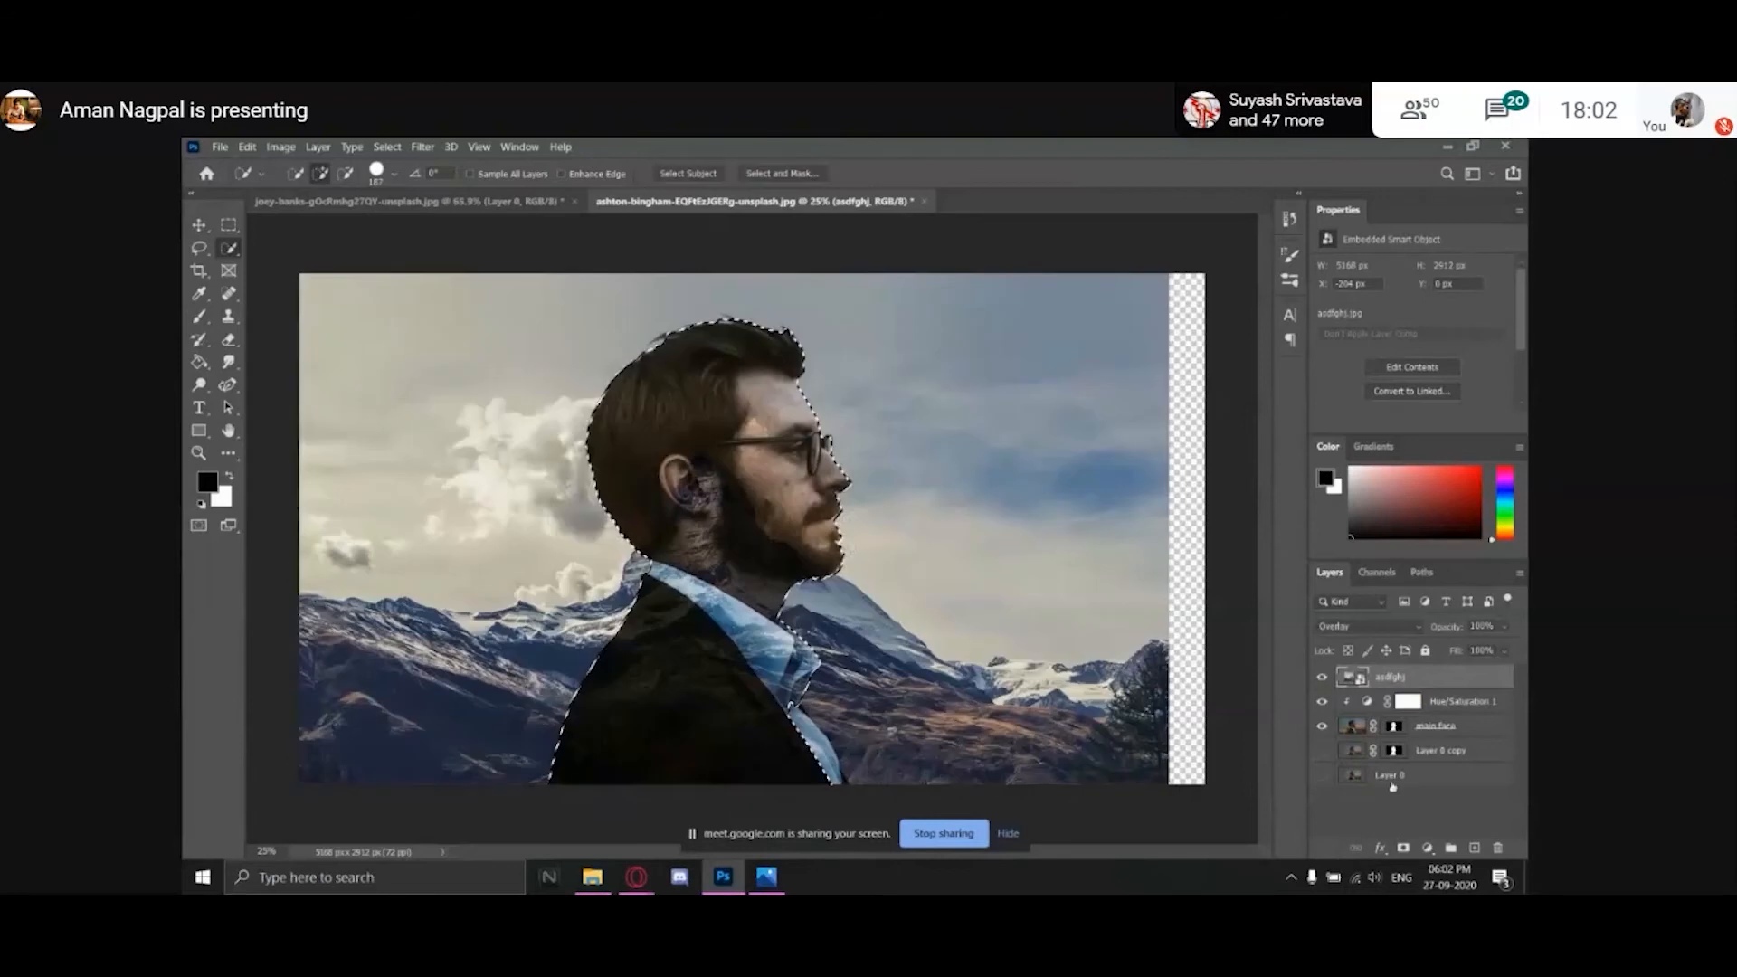
click(1403, 848)
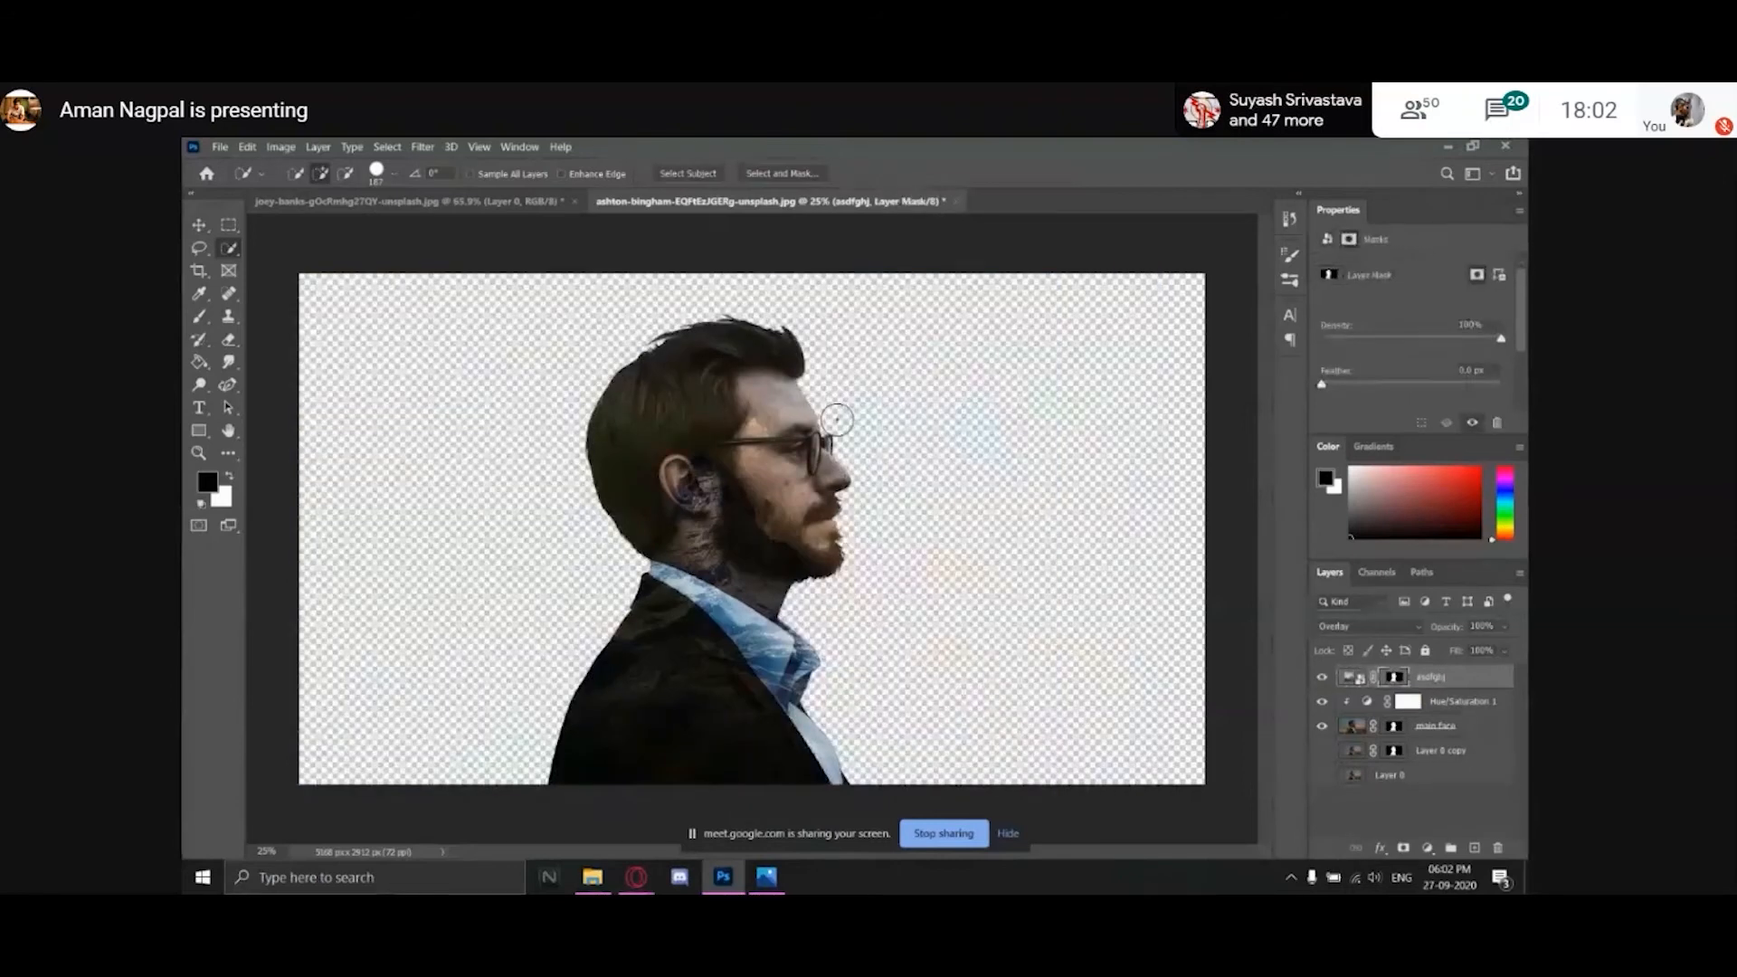
click(1321, 726)
click(1504, 650)
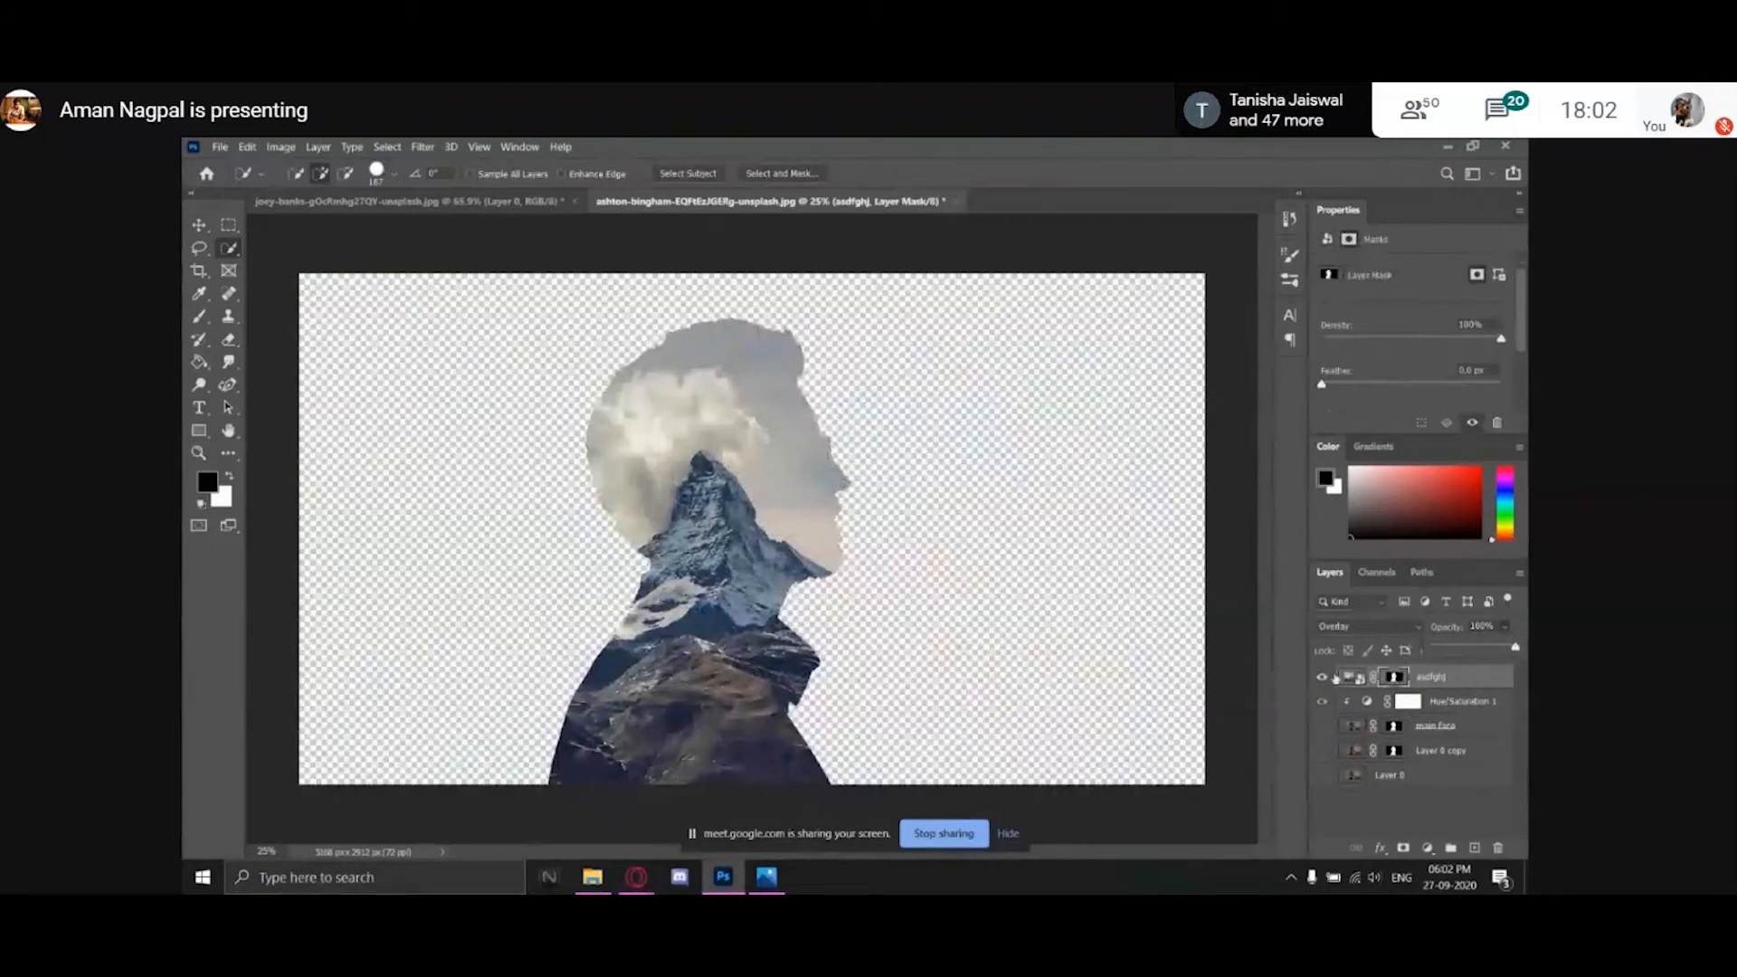
click(1322, 725)
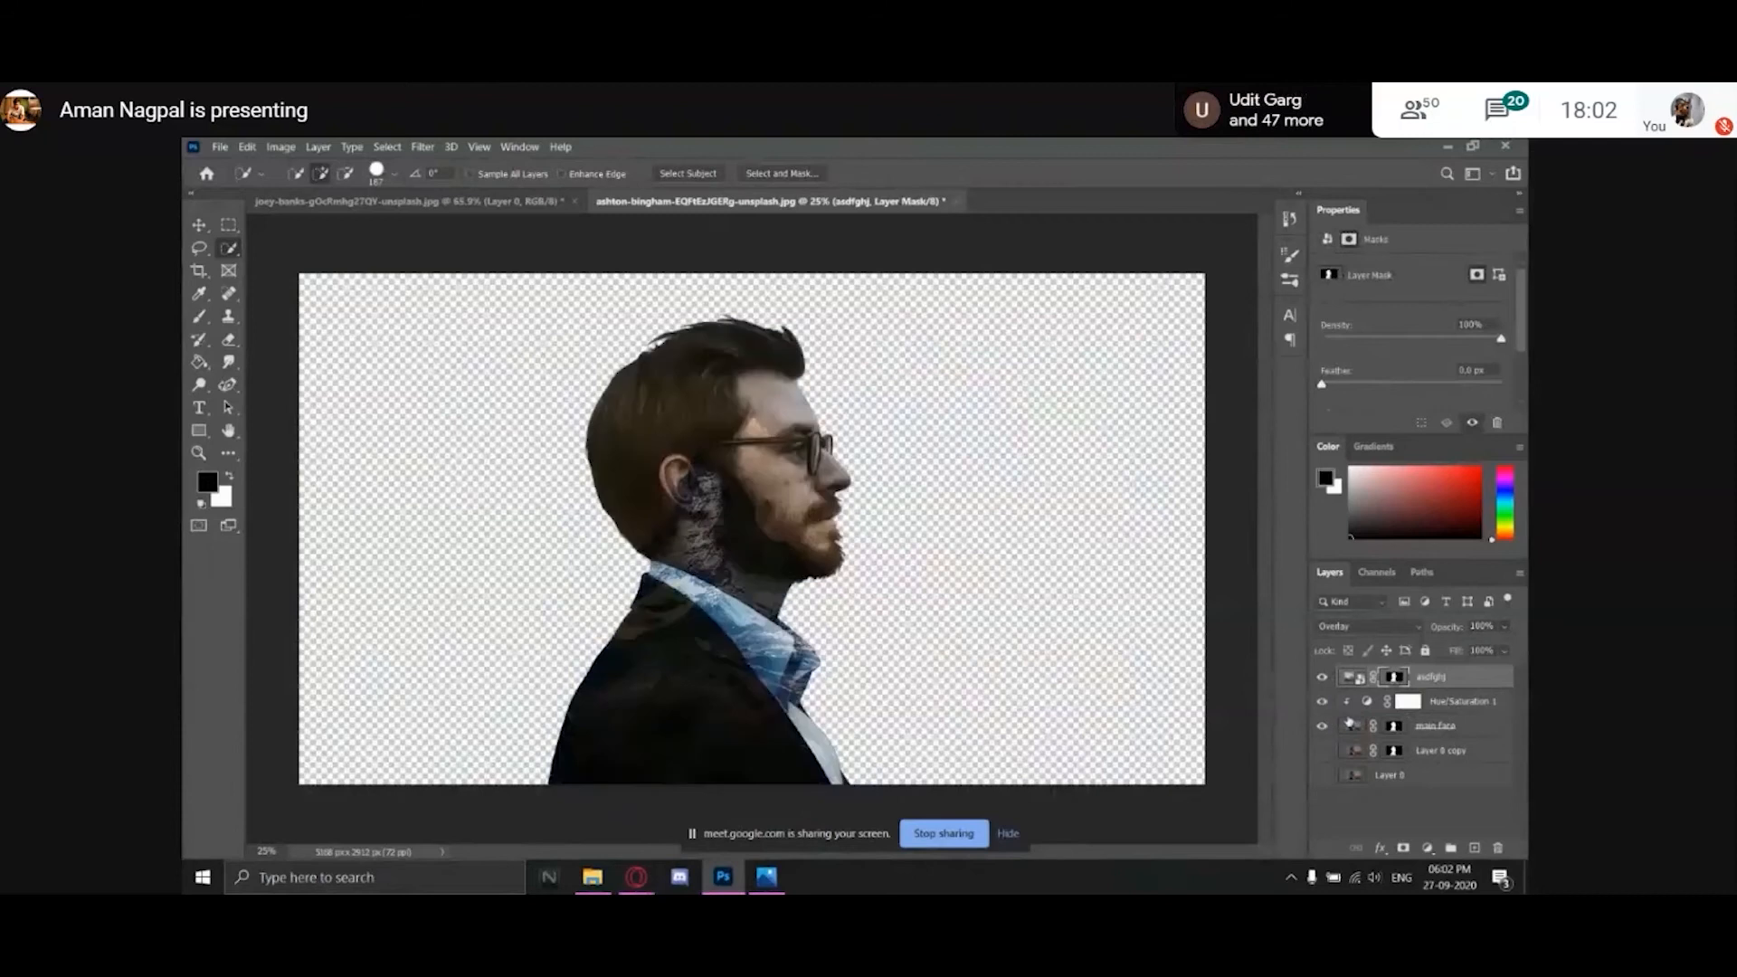
Undo the mountain layer's mask, hide that layer and clear the selection.
key(ctrl+z)
key(ctrl+z)
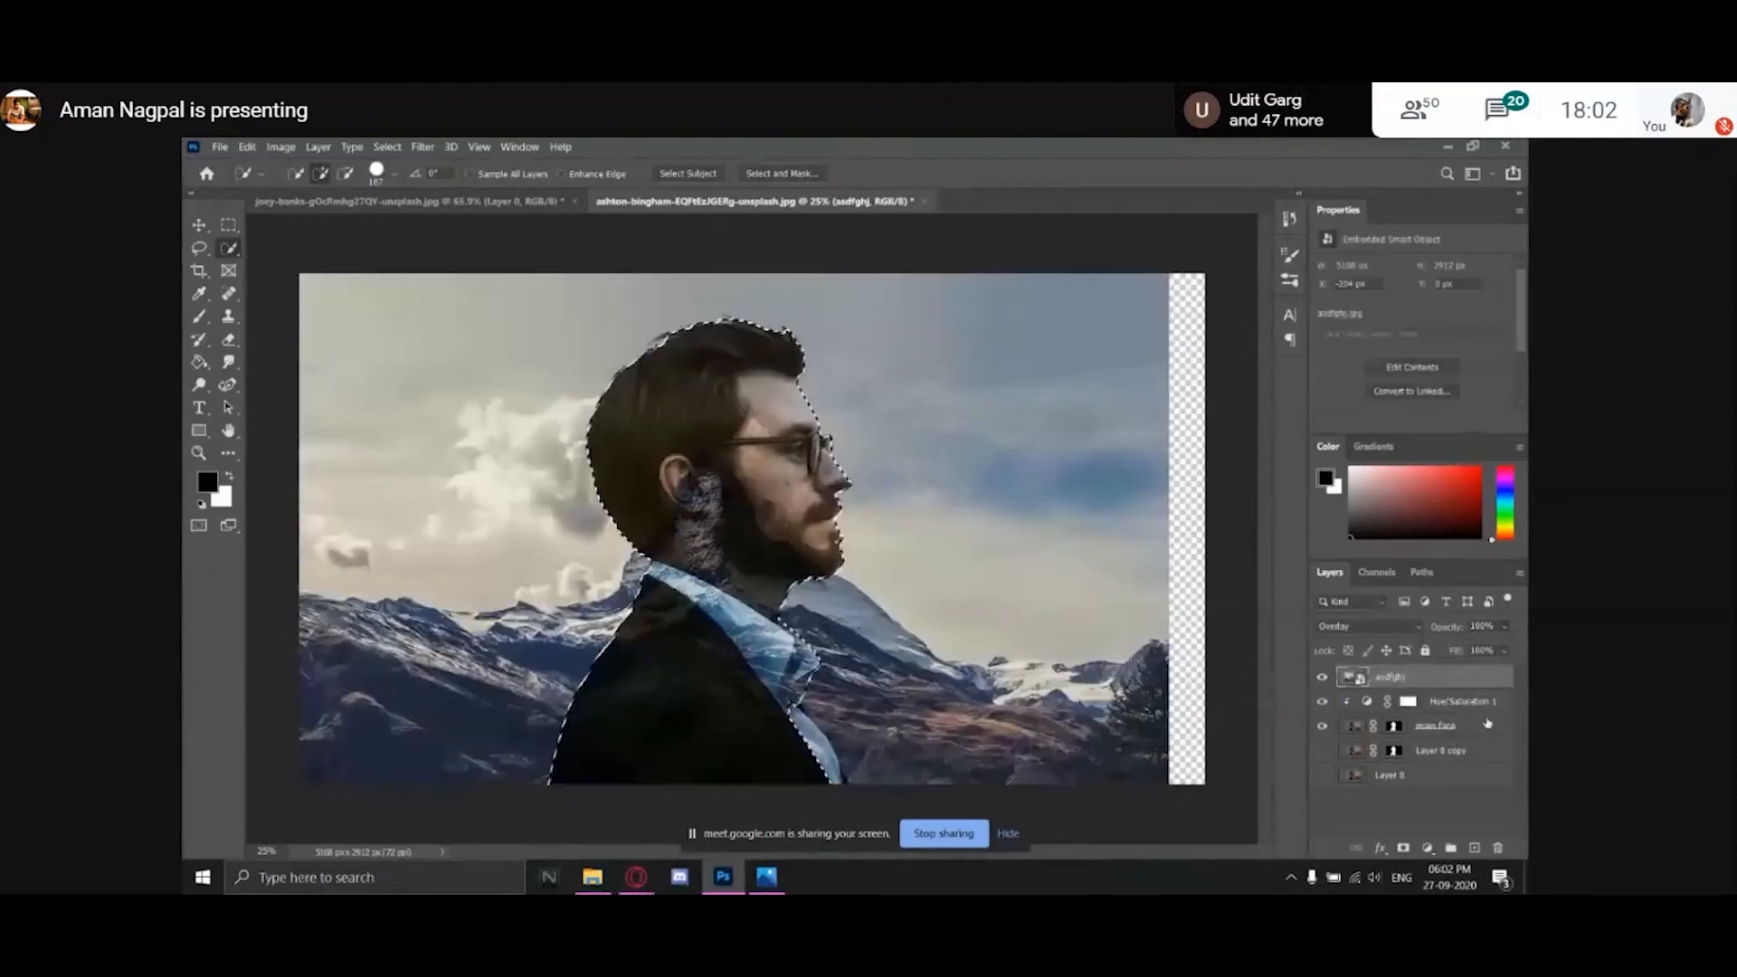
click(1322, 676)
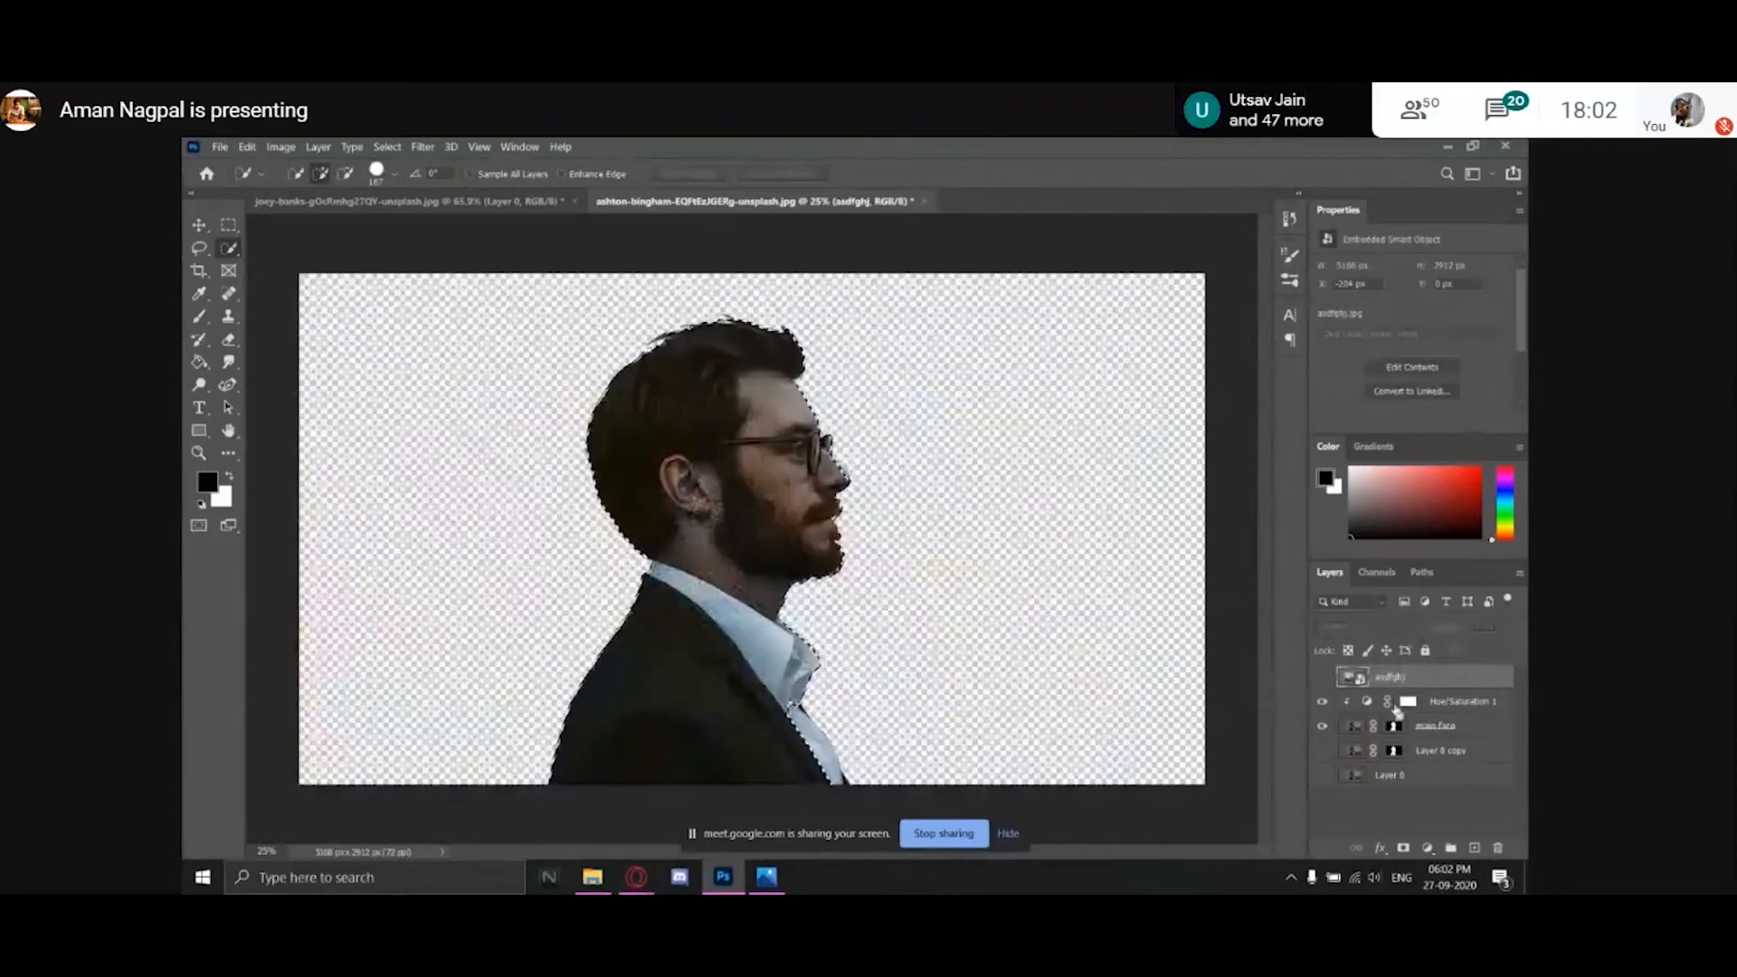
key(ctrl+d)
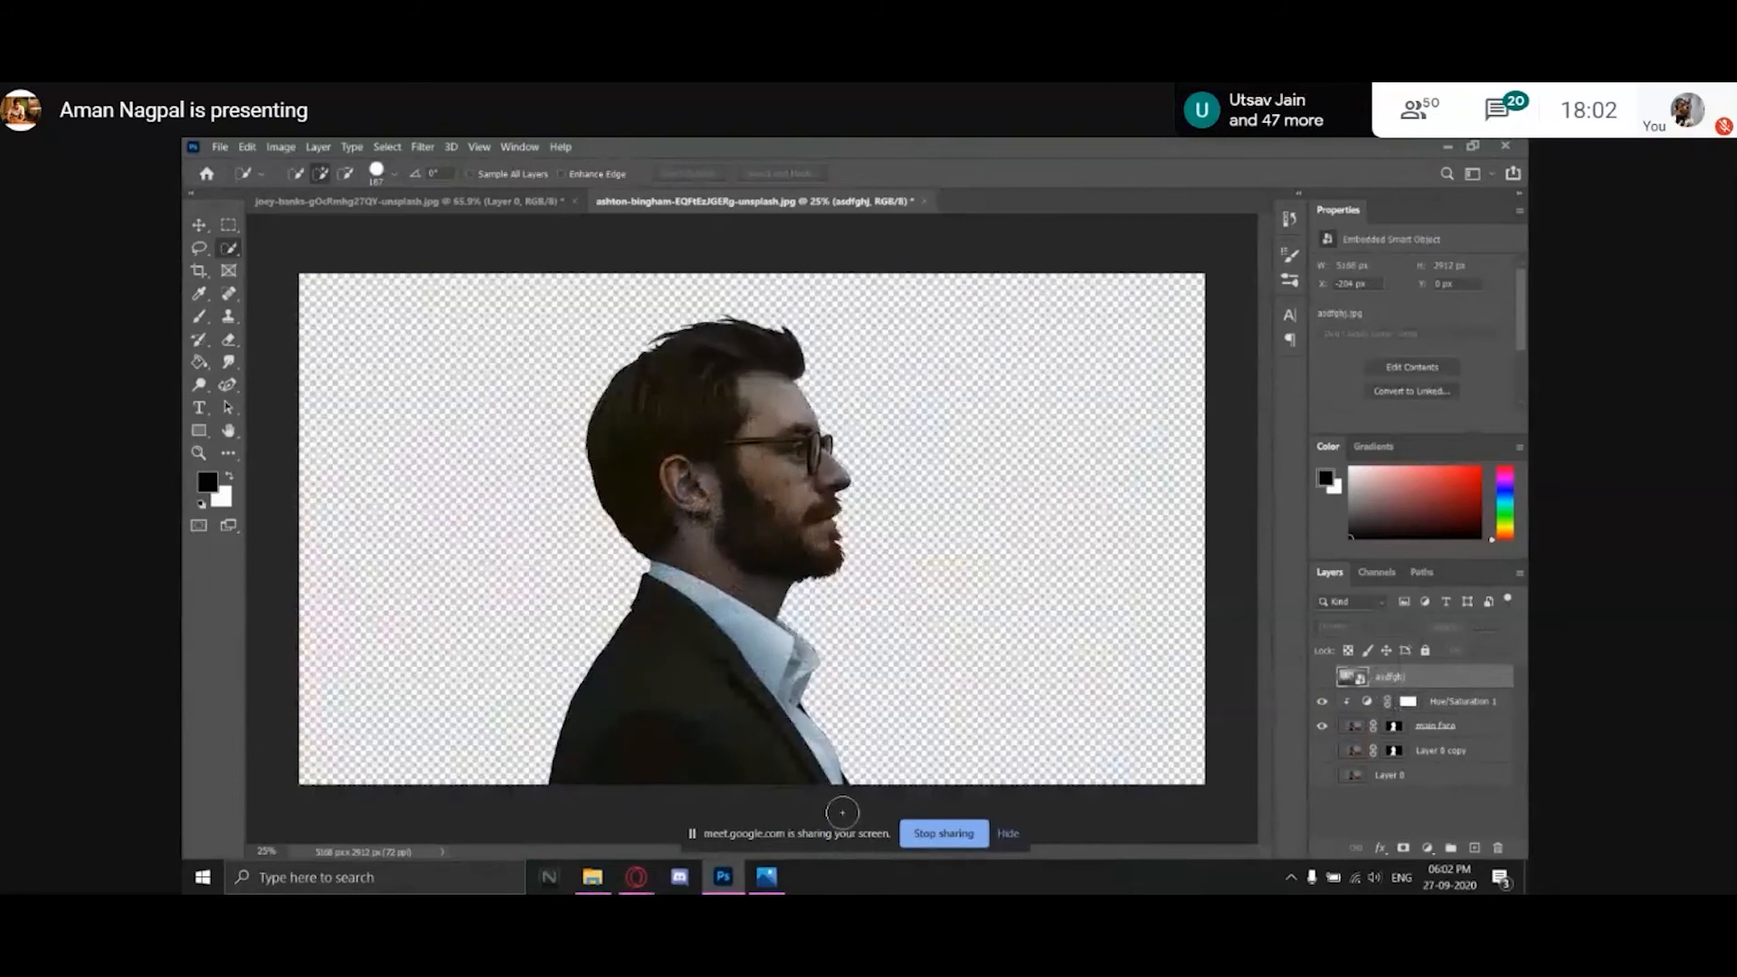
Load the main face layer's mask as a selection with Add Mask To Selection.
key(p)
click(1357, 726)
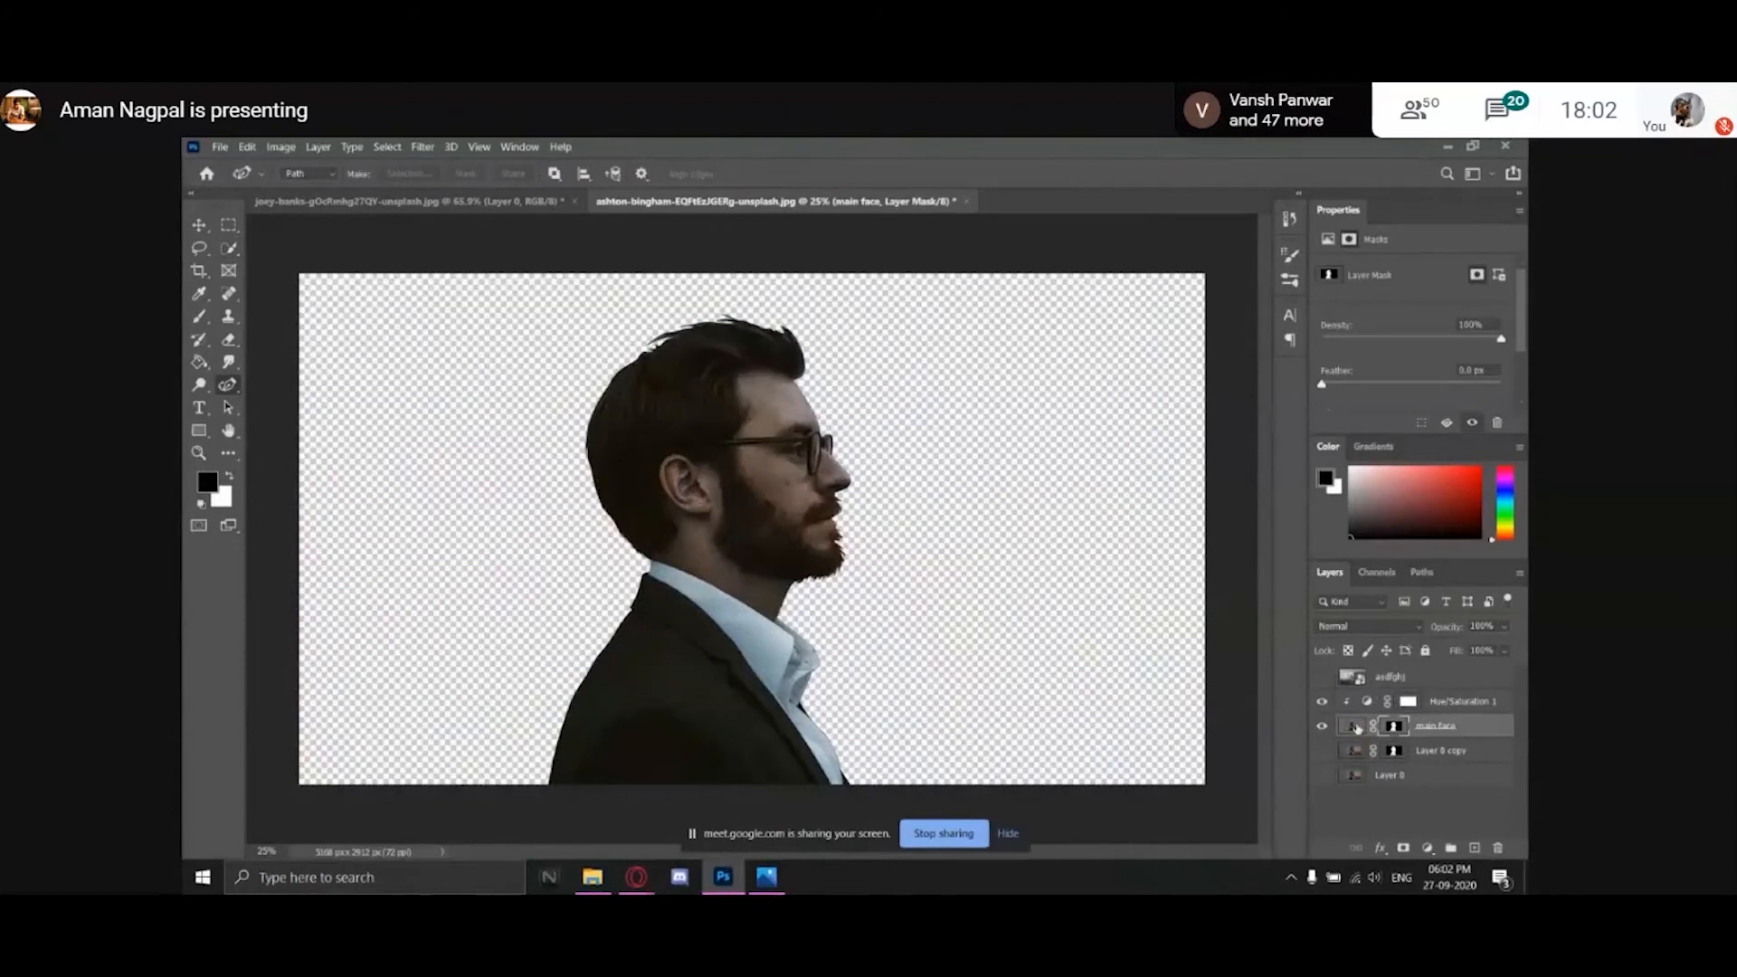
click(1355, 726)
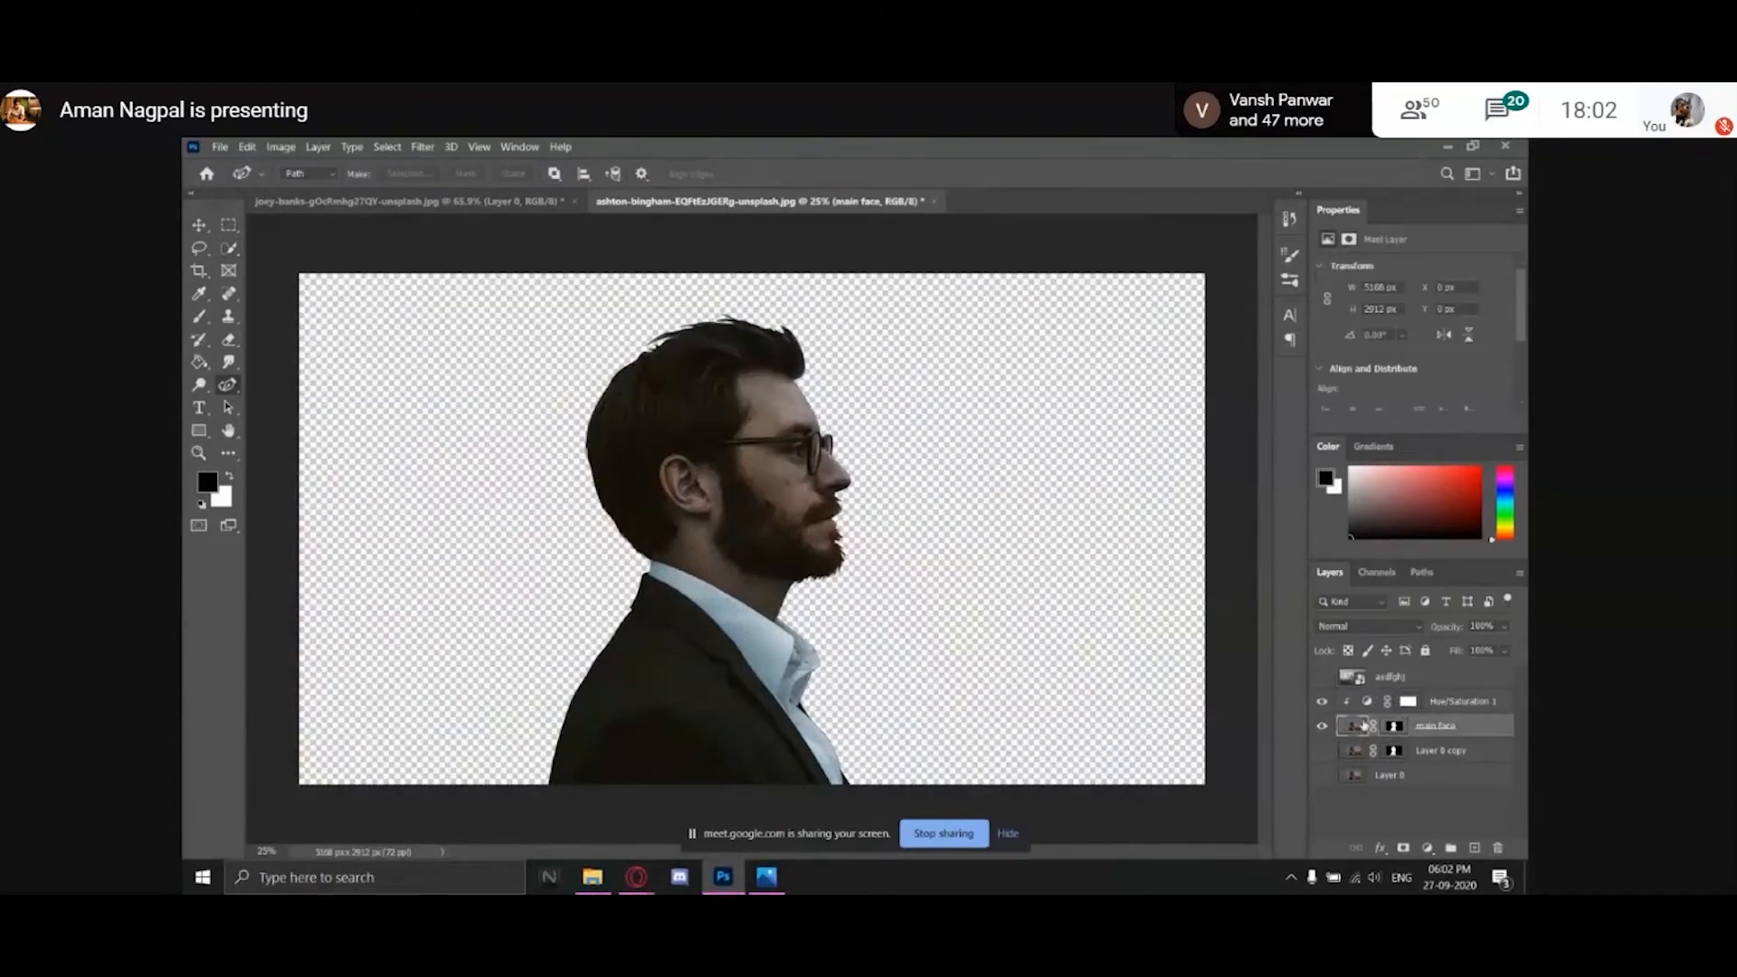
click(1394, 725)
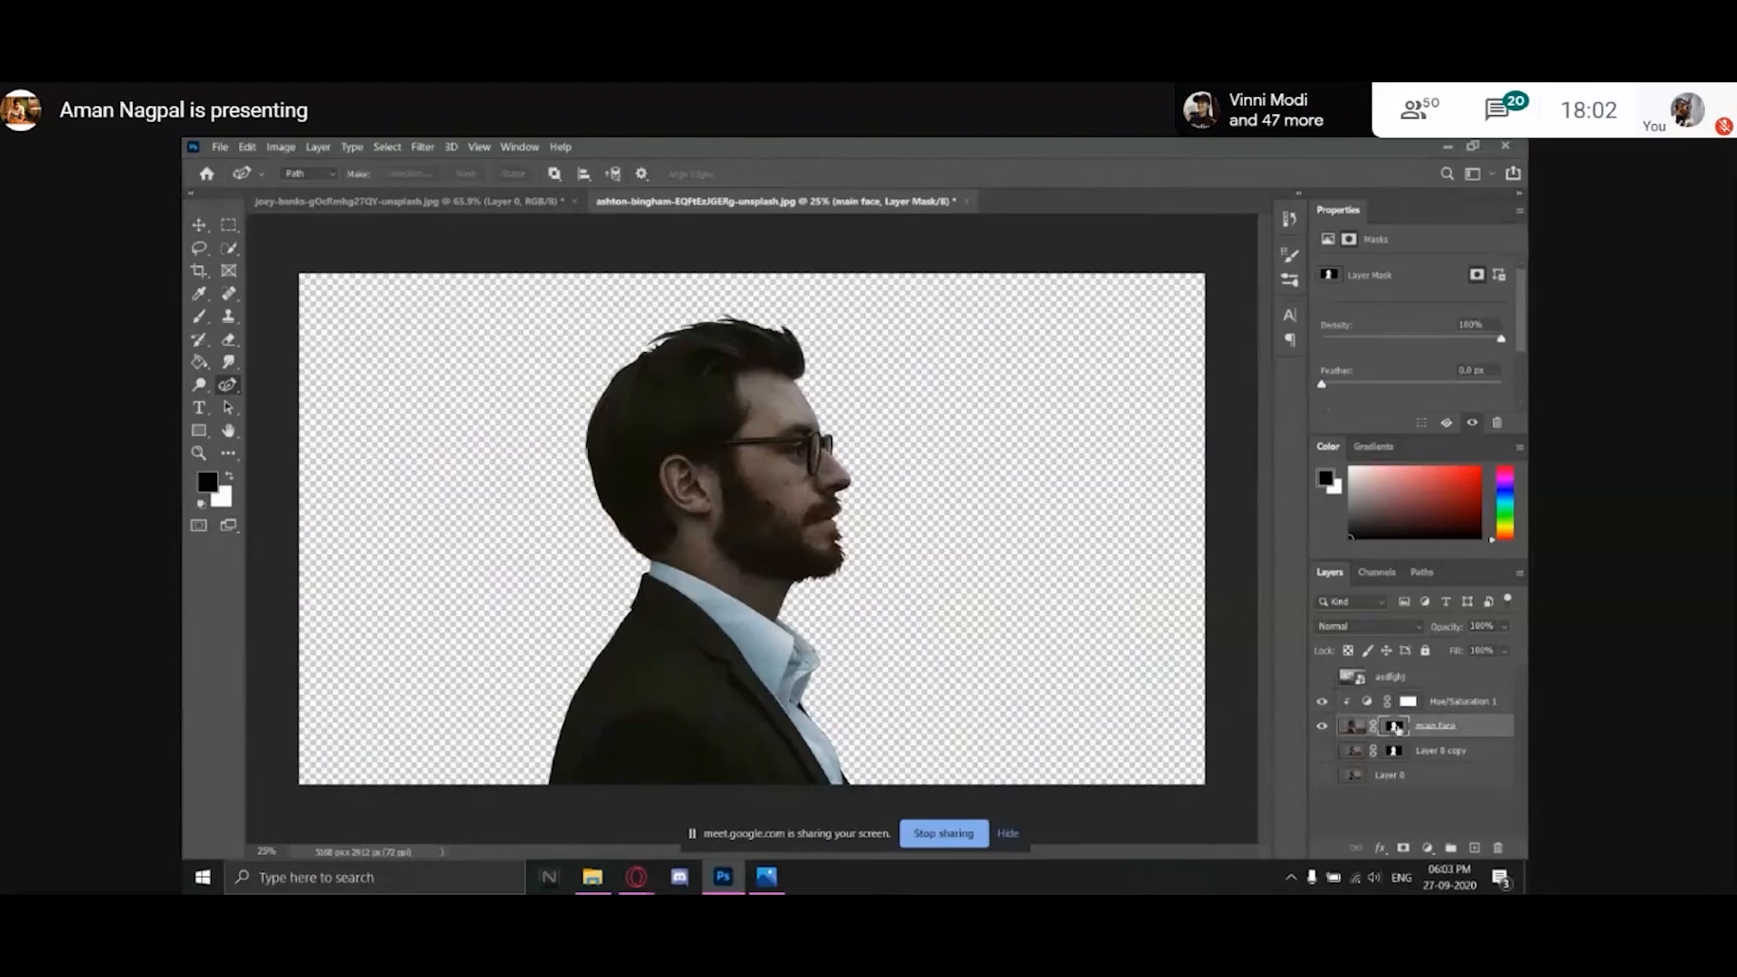
right_click(1397, 728)
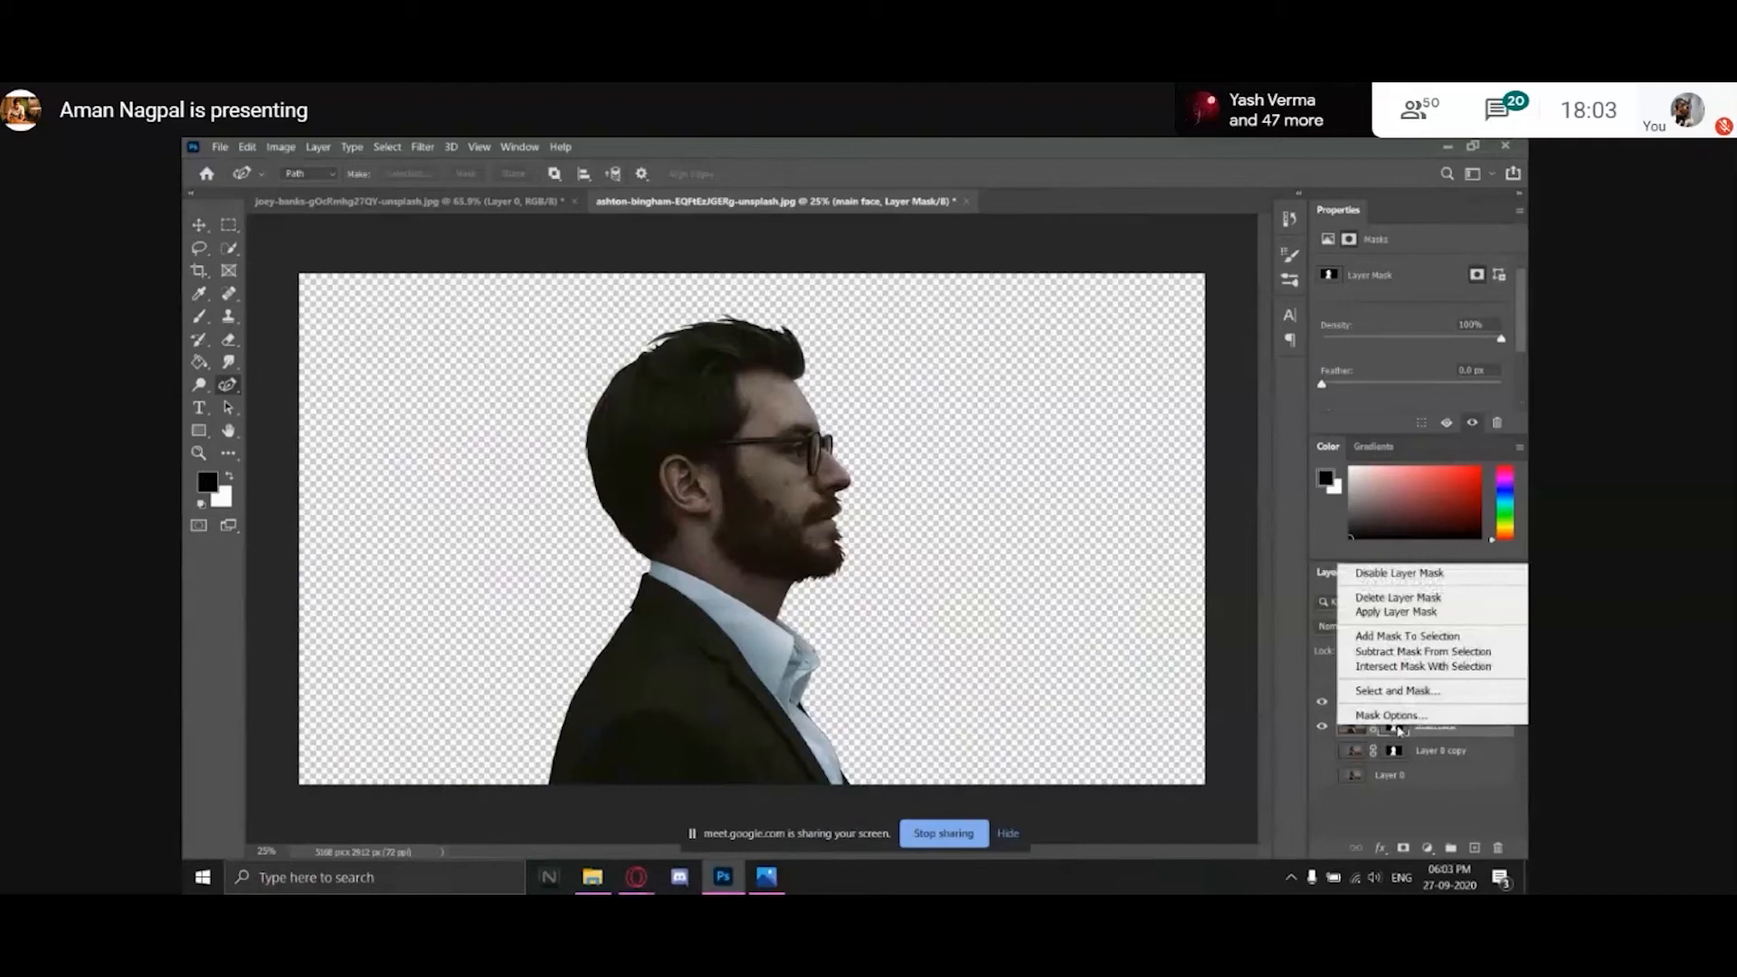
click(1407, 638)
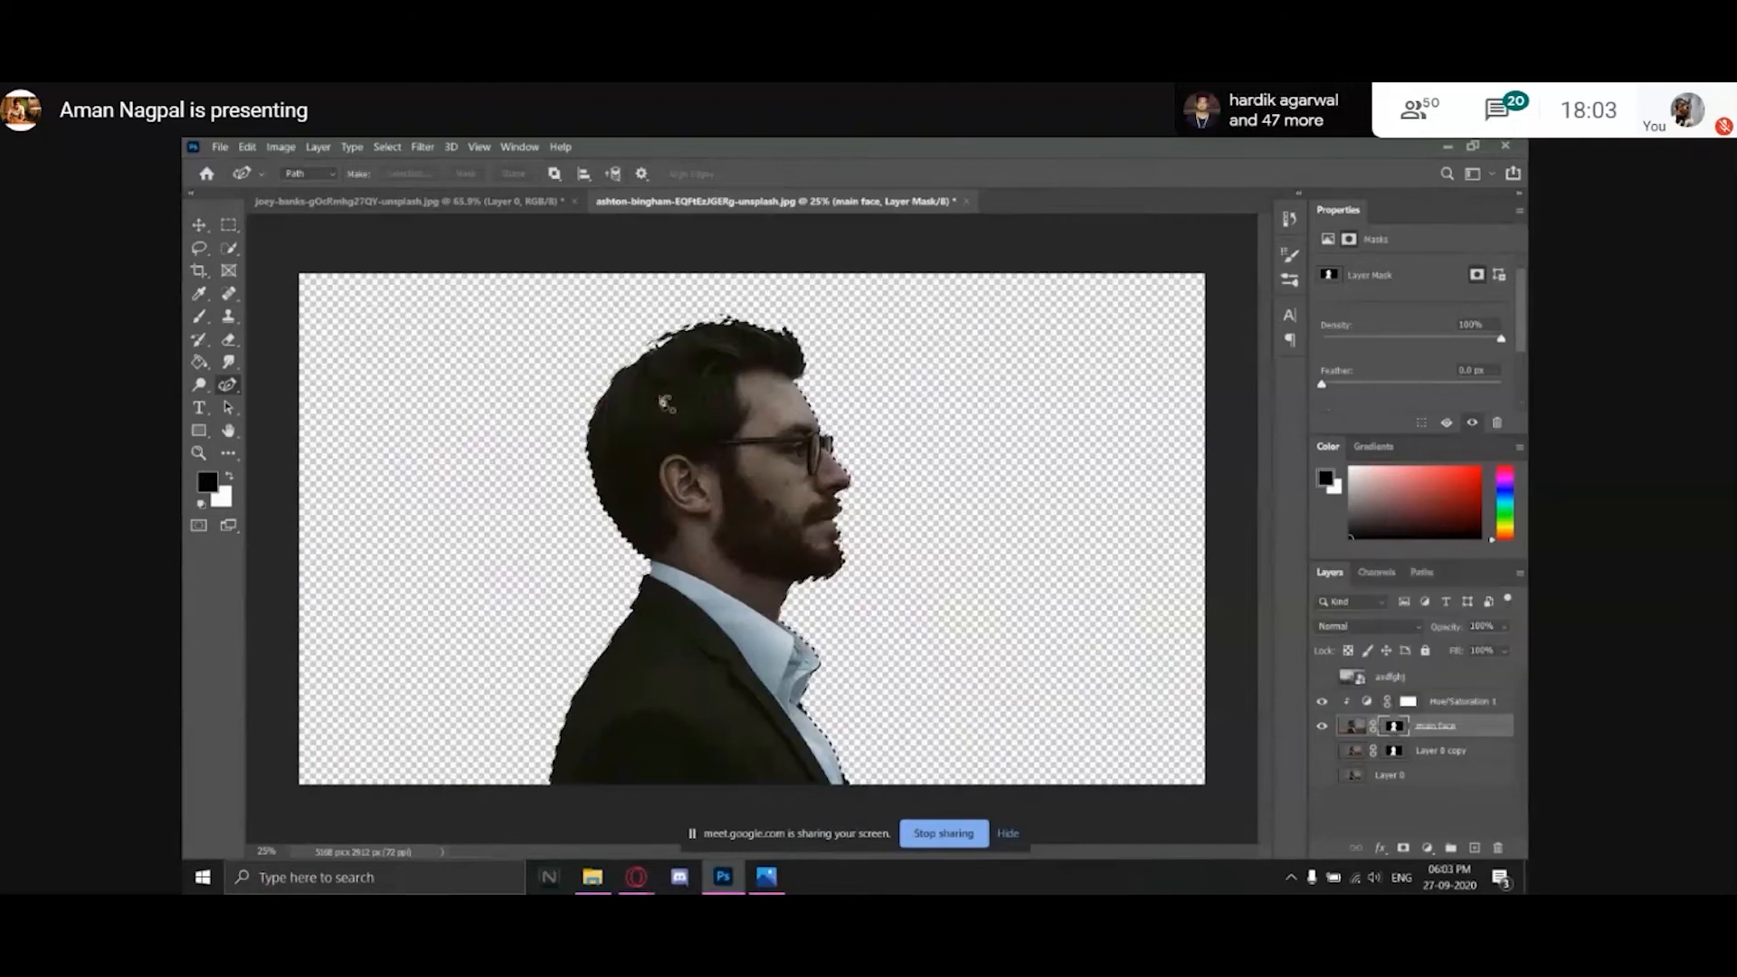
Add a layer mask to the asdfghj mountain layer from the selection, show that layer, and select the main face layer.
click(1447, 678)
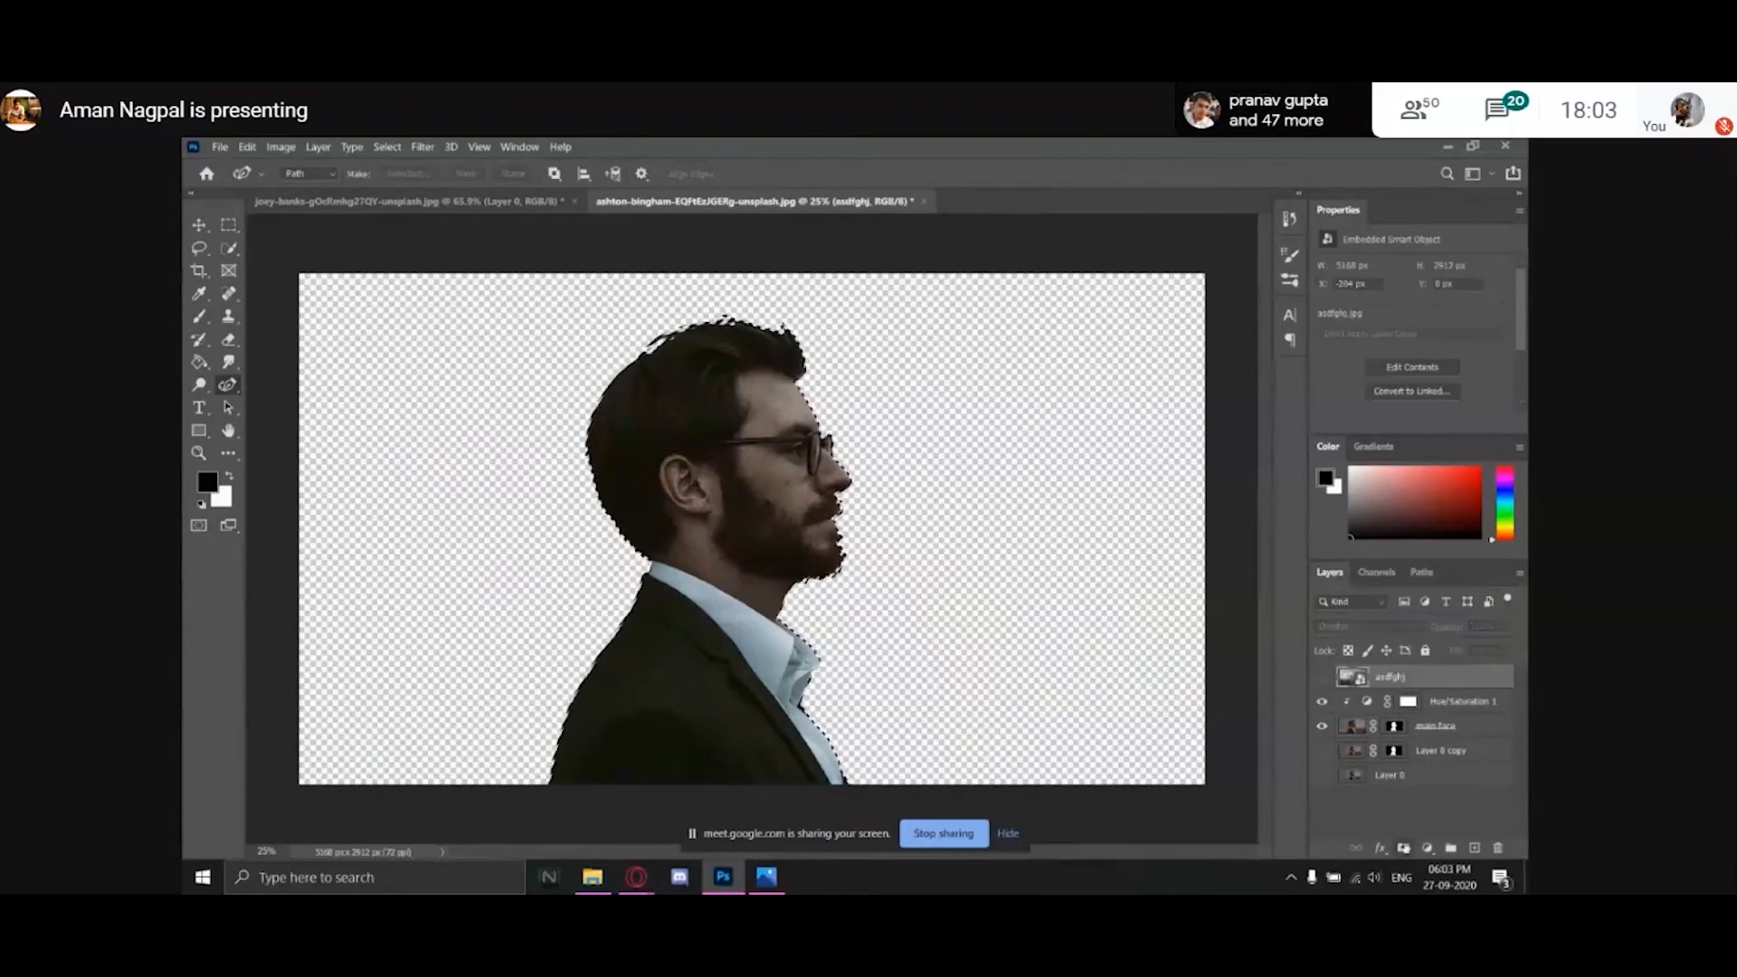
click(1402, 846)
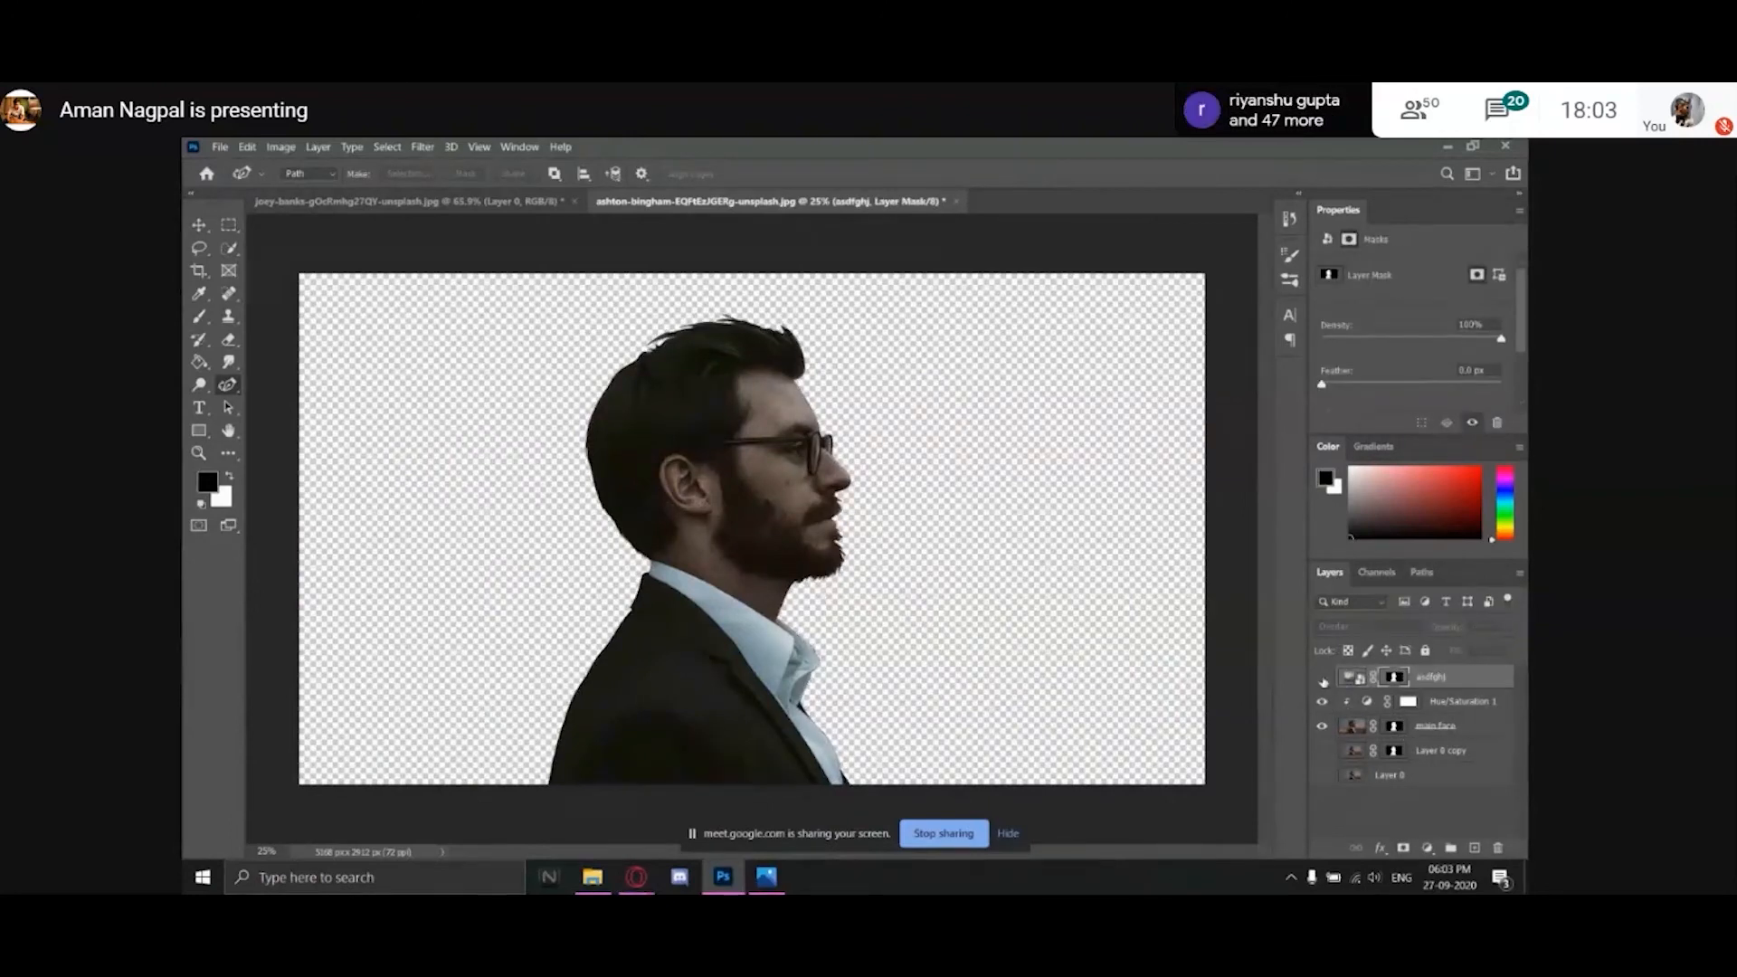
click(1322, 677)
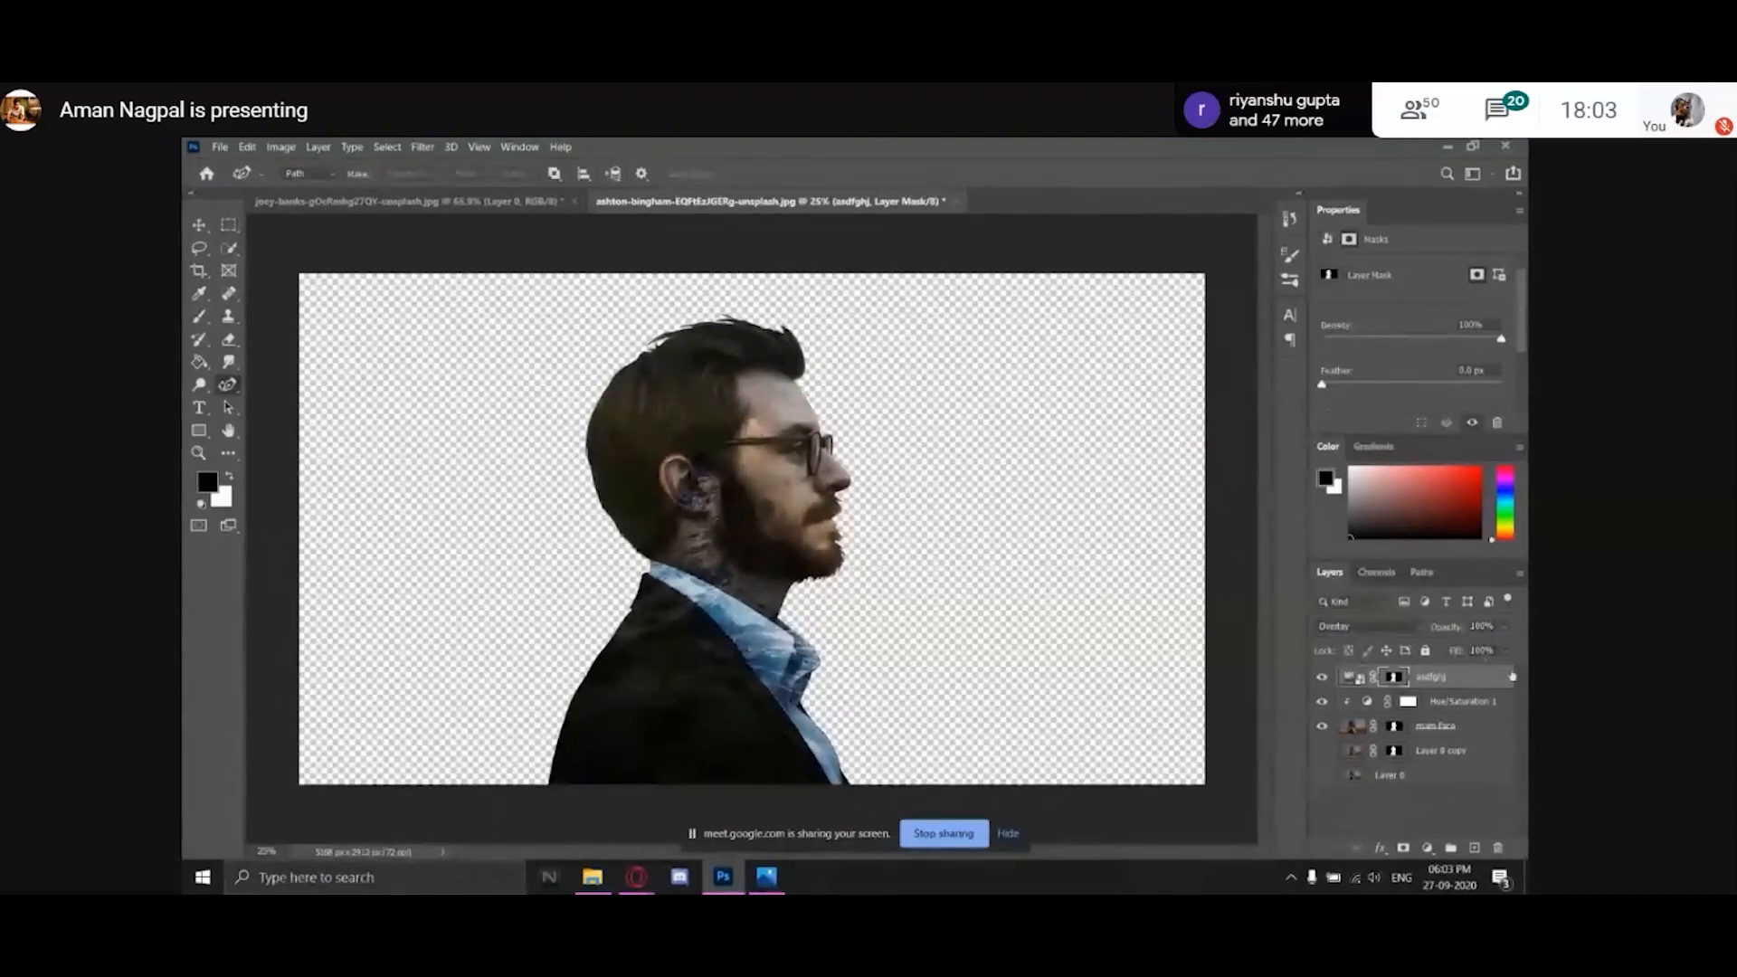
click(1475, 734)
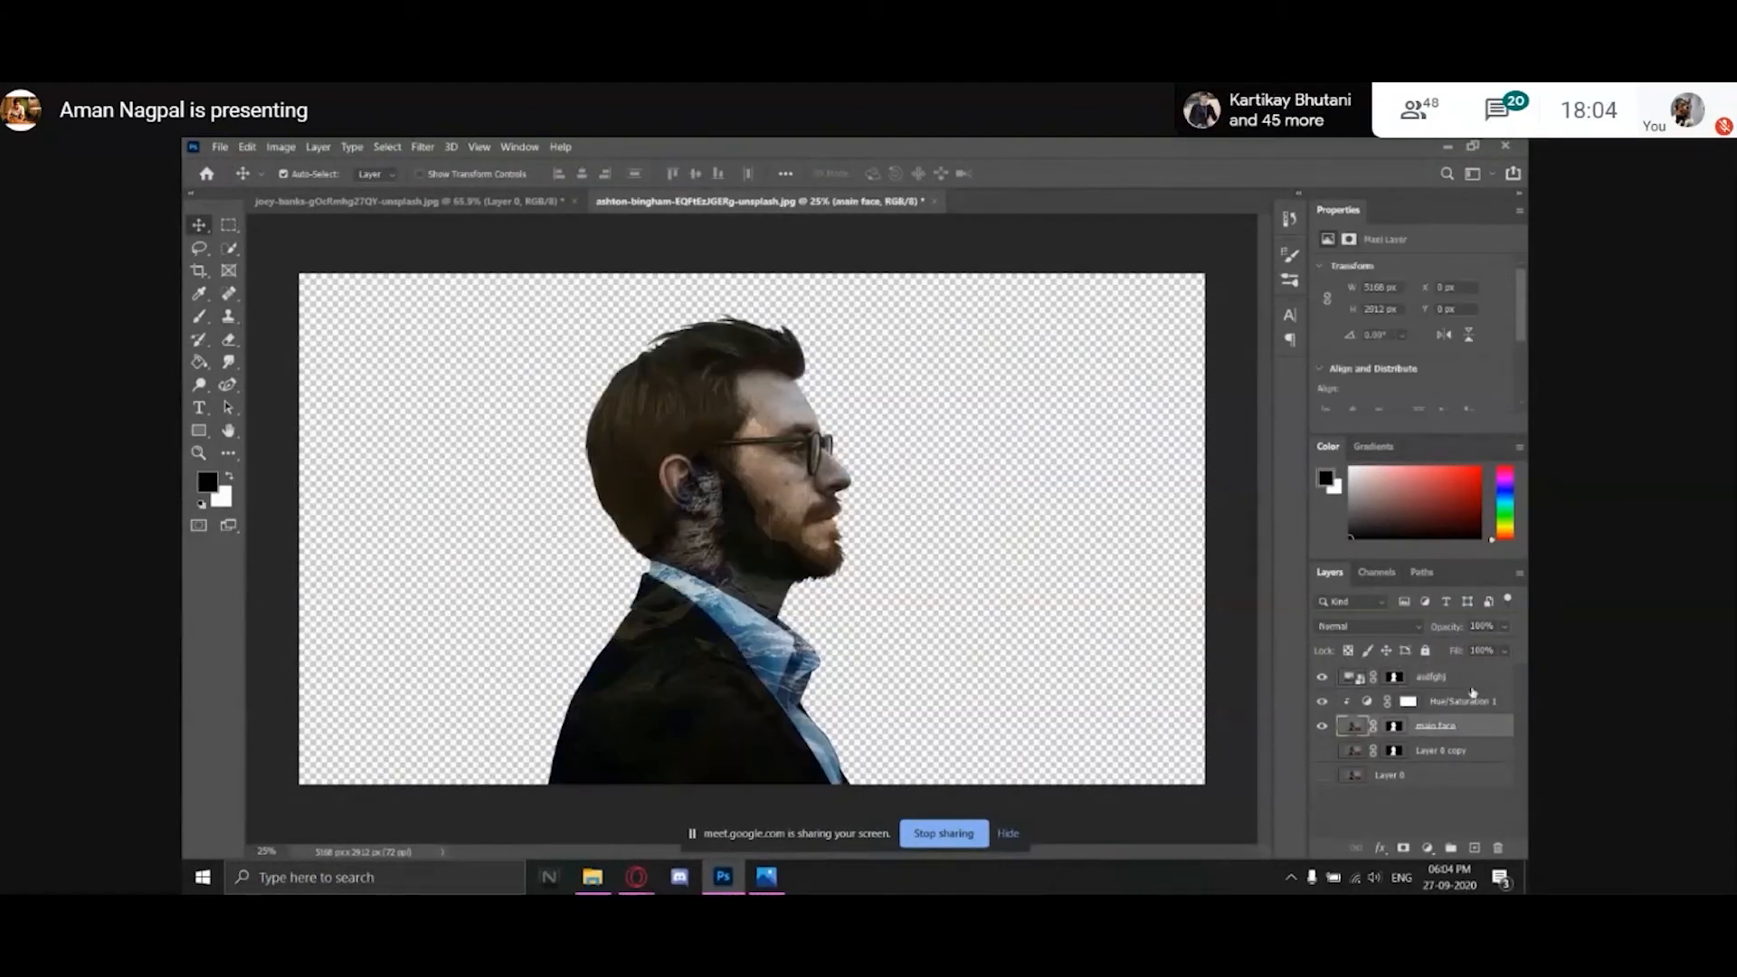
Lower the main face layer's opacity to 60% and preview the result with the asdfghj mountain layer hidden and shown.
click(1504, 626)
drag(1509, 649, 1486, 649)
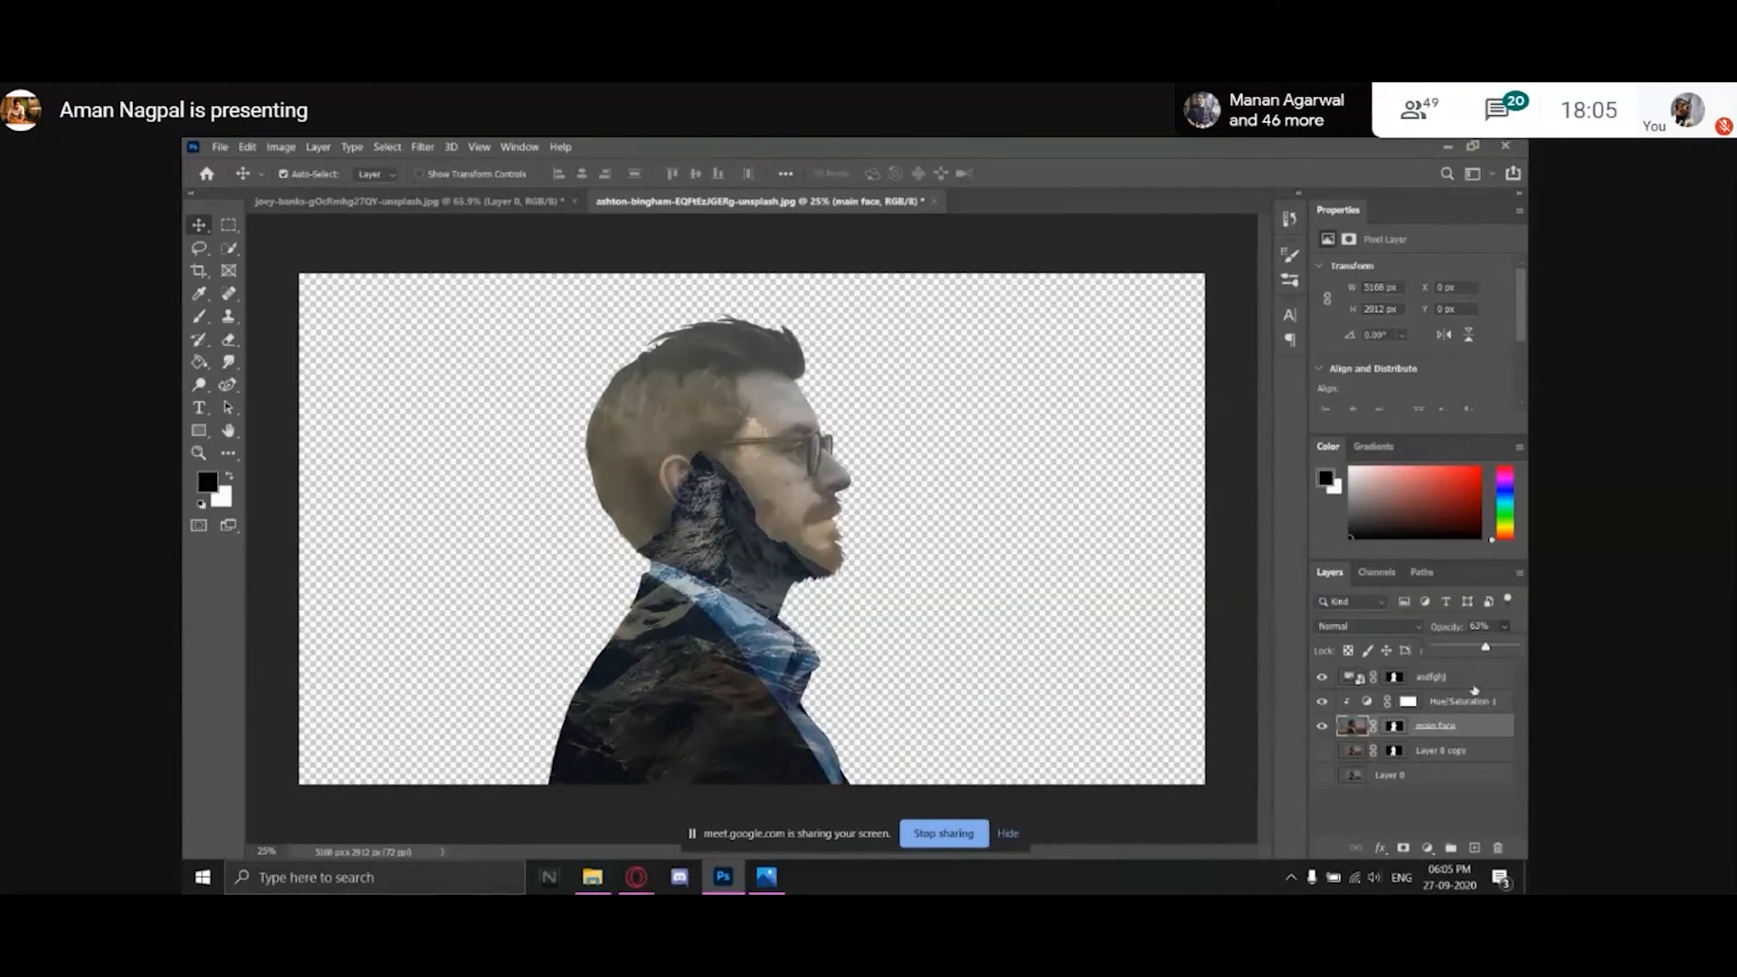
drag(1485, 646, 1482, 644)
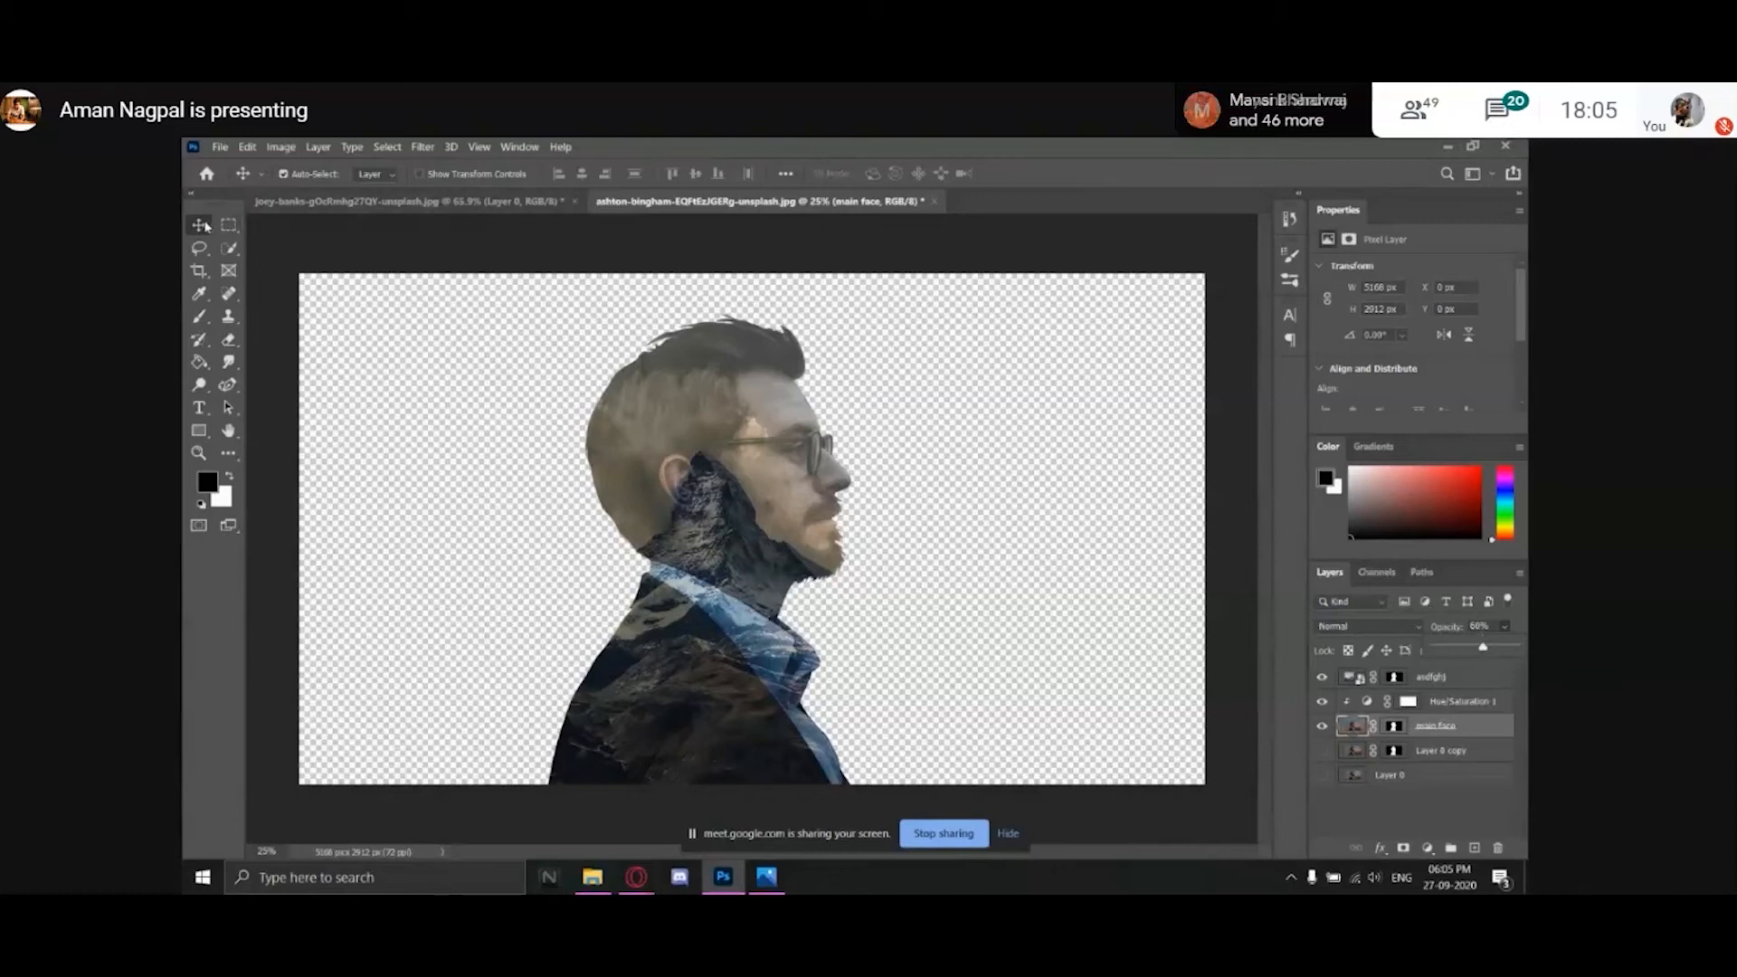
click(1413, 794)
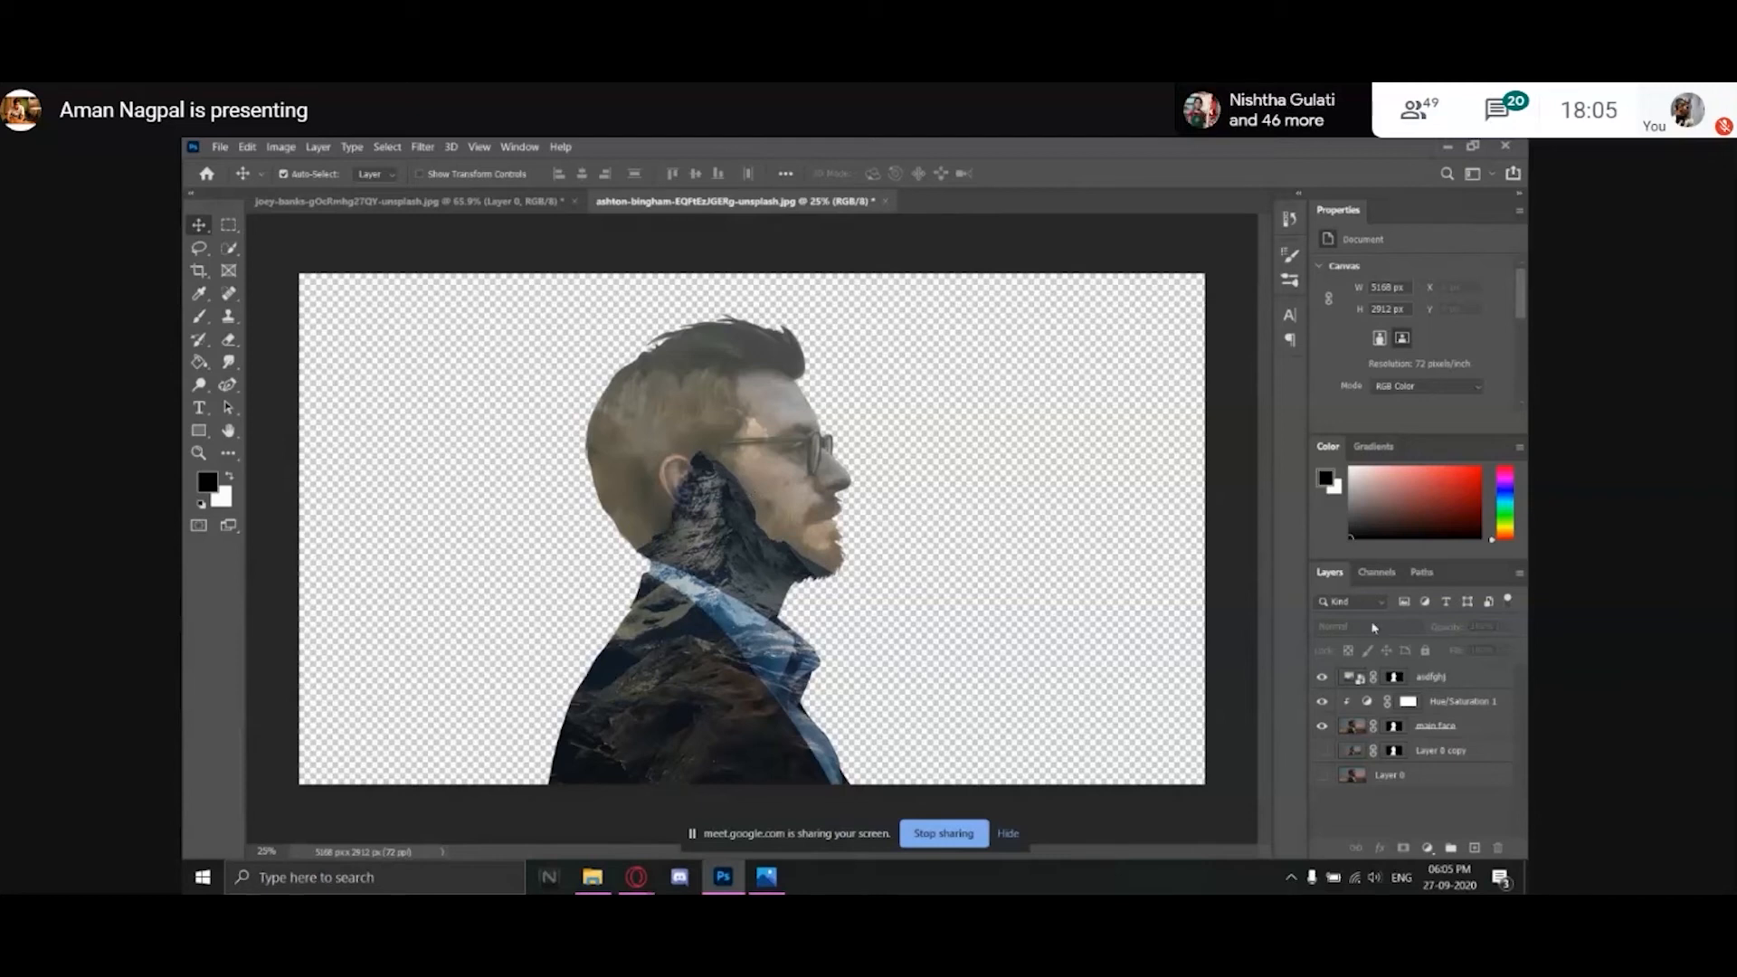
click(1435, 734)
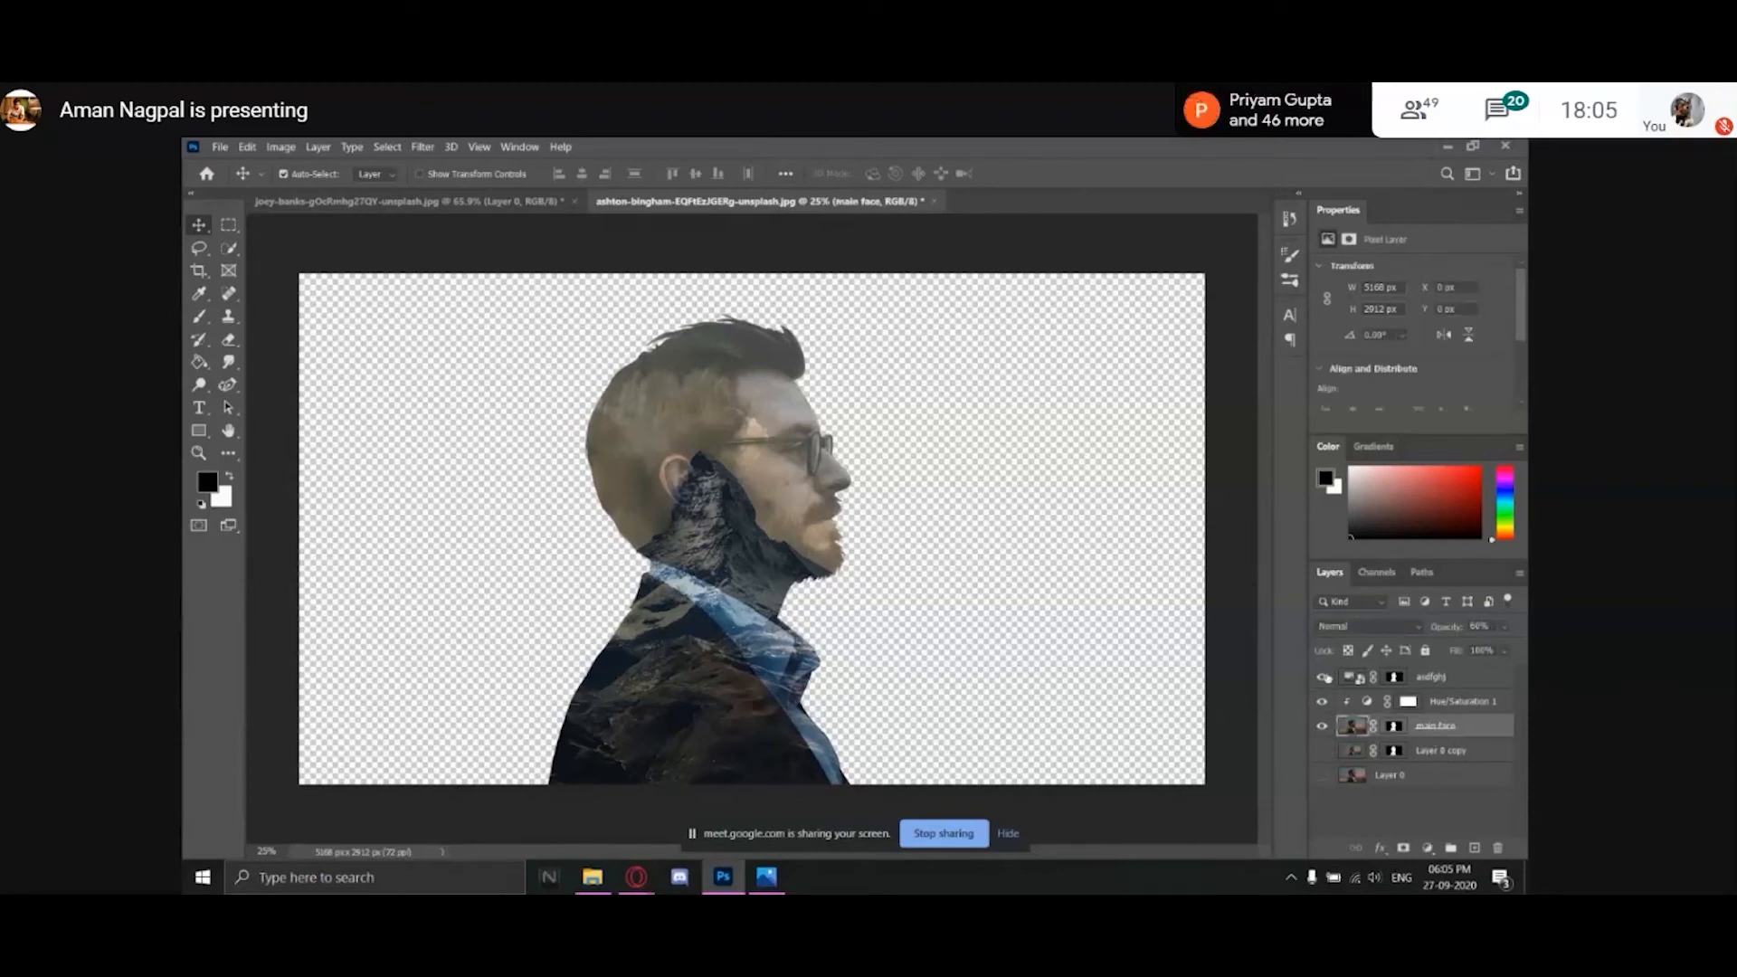
click(1324, 677)
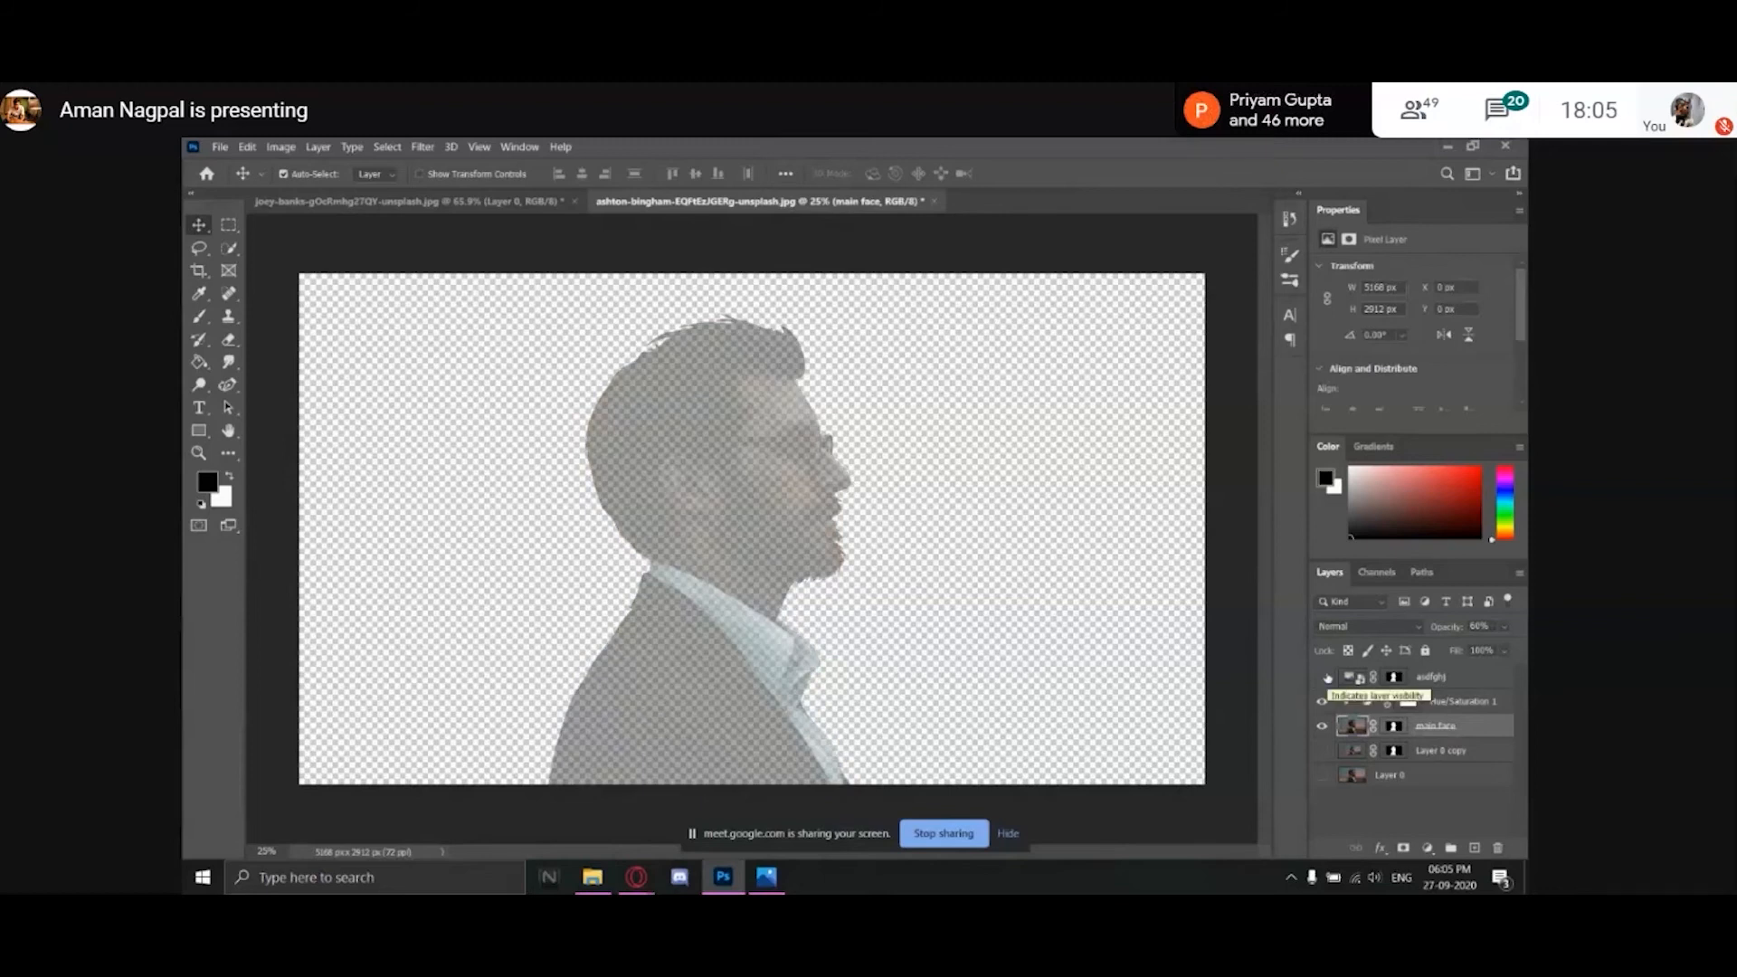
click(1327, 677)
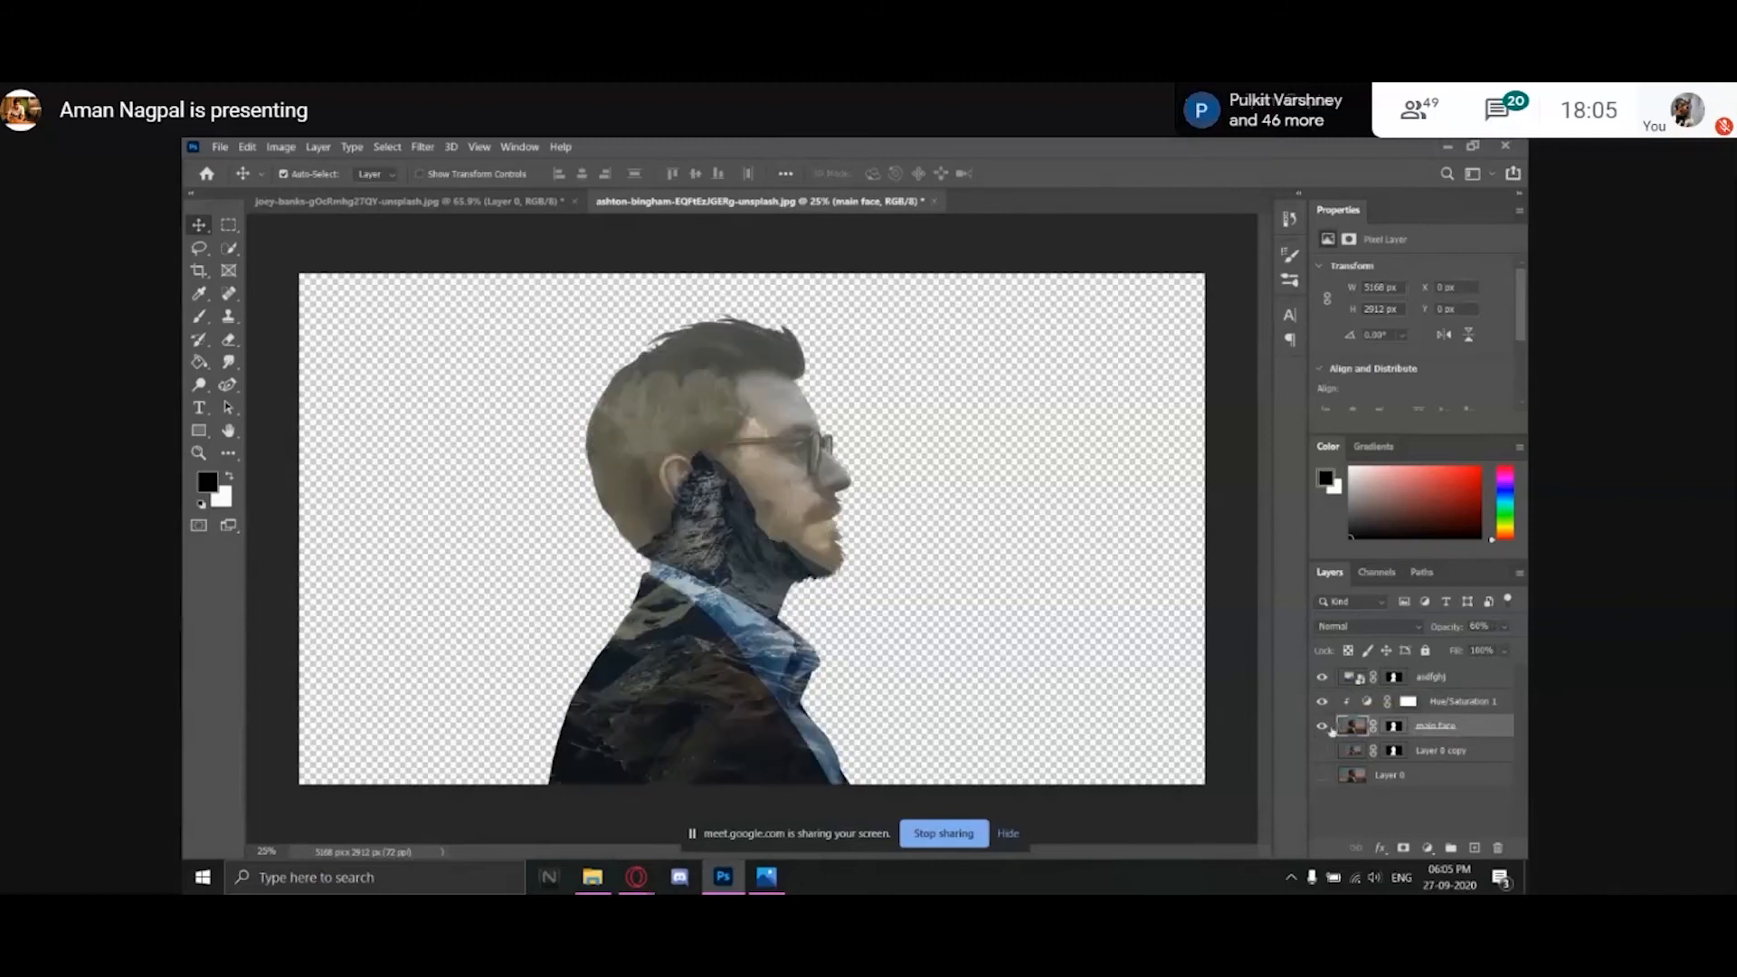
Duplicate the main face layer and move the copy above the asdfghj mountain layer.
click(1458, 753)
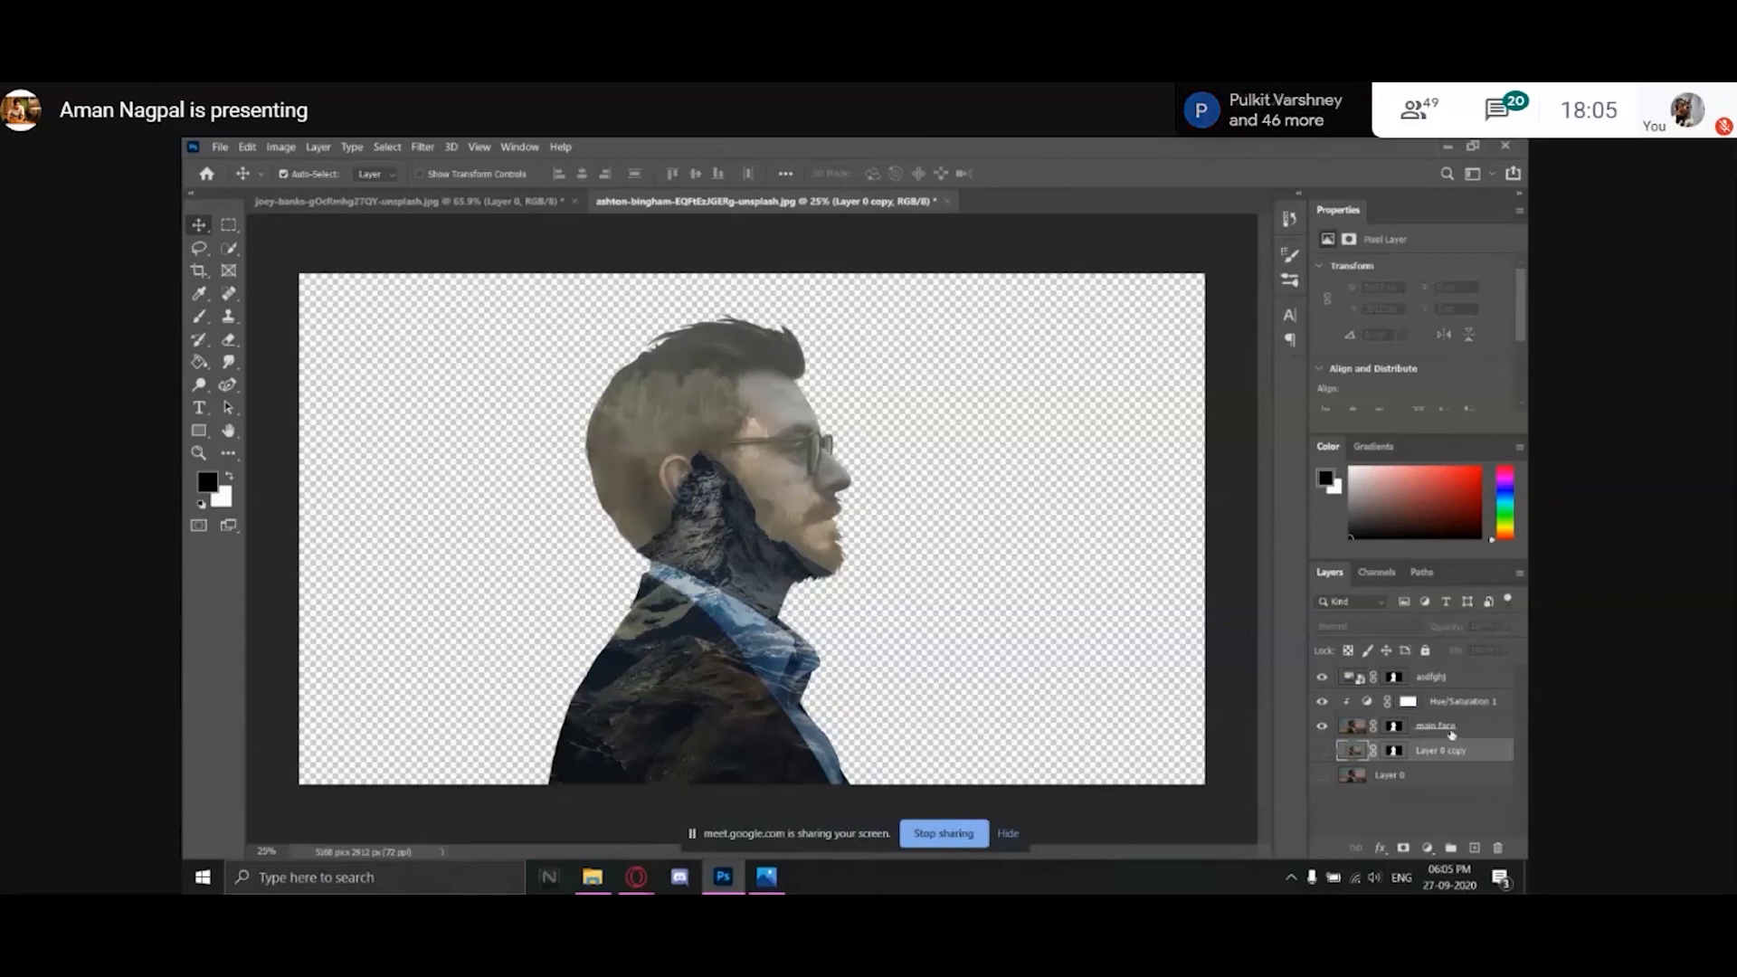
click(1449, 732)
drag(1468, 729, 1476, 847)
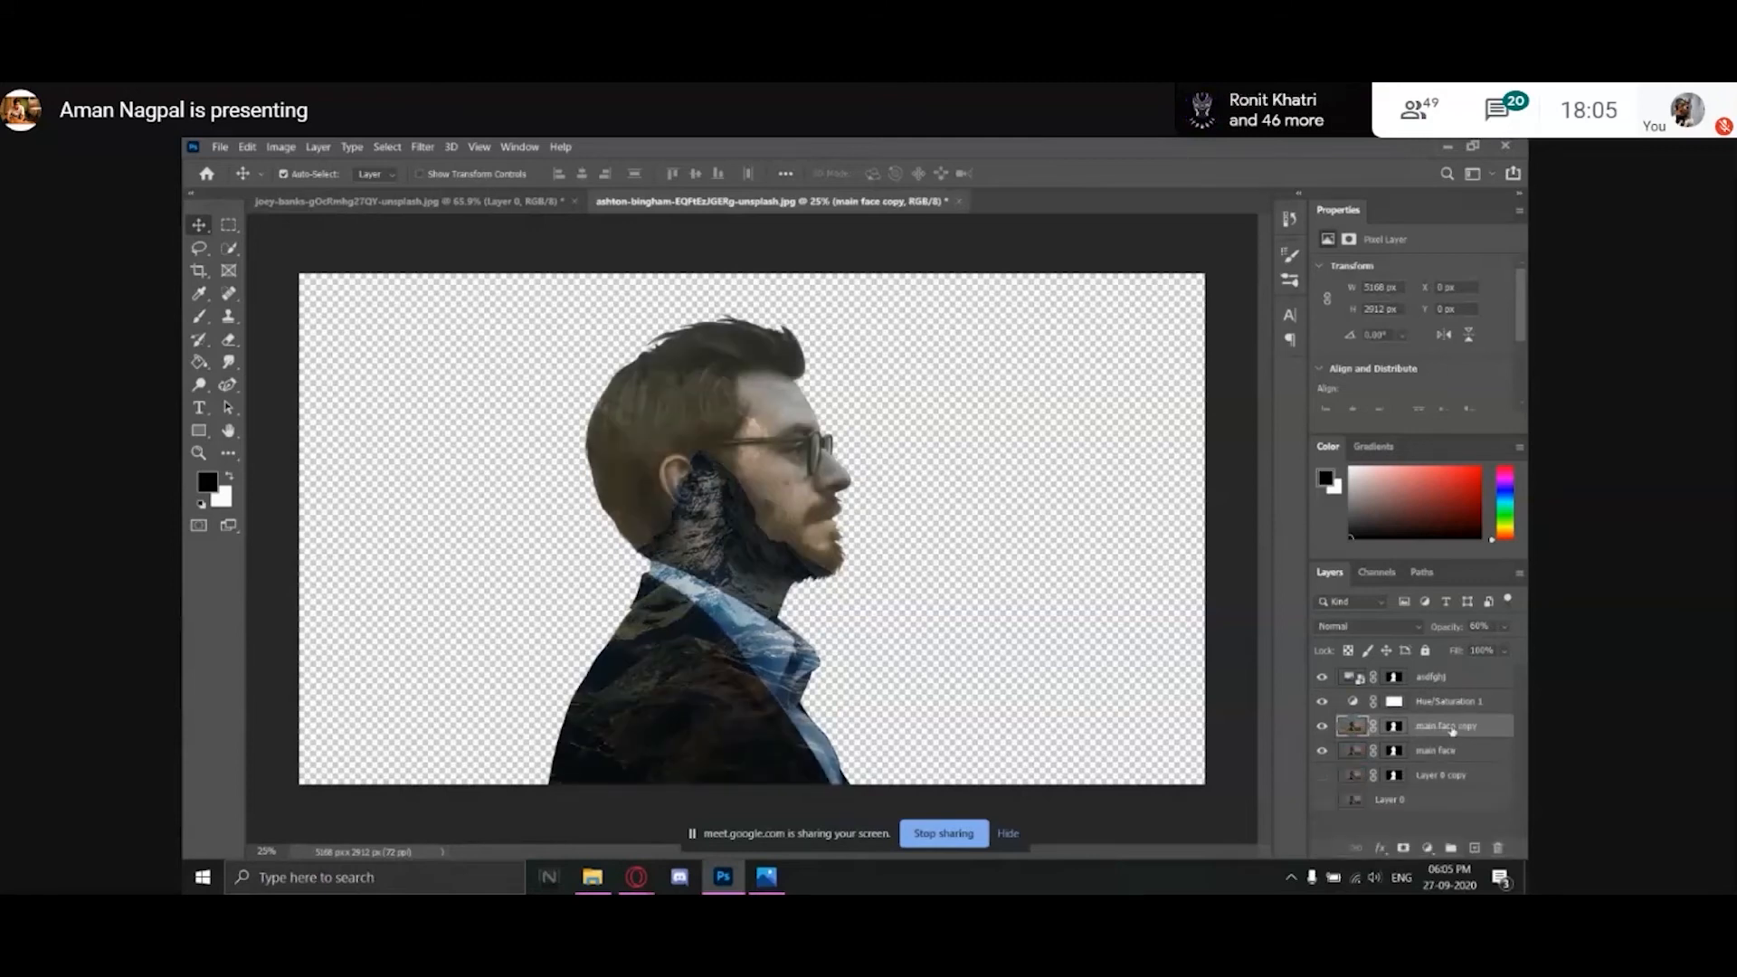
alt+click(1459, 713)
drag(1465, 733, 1463, 677)
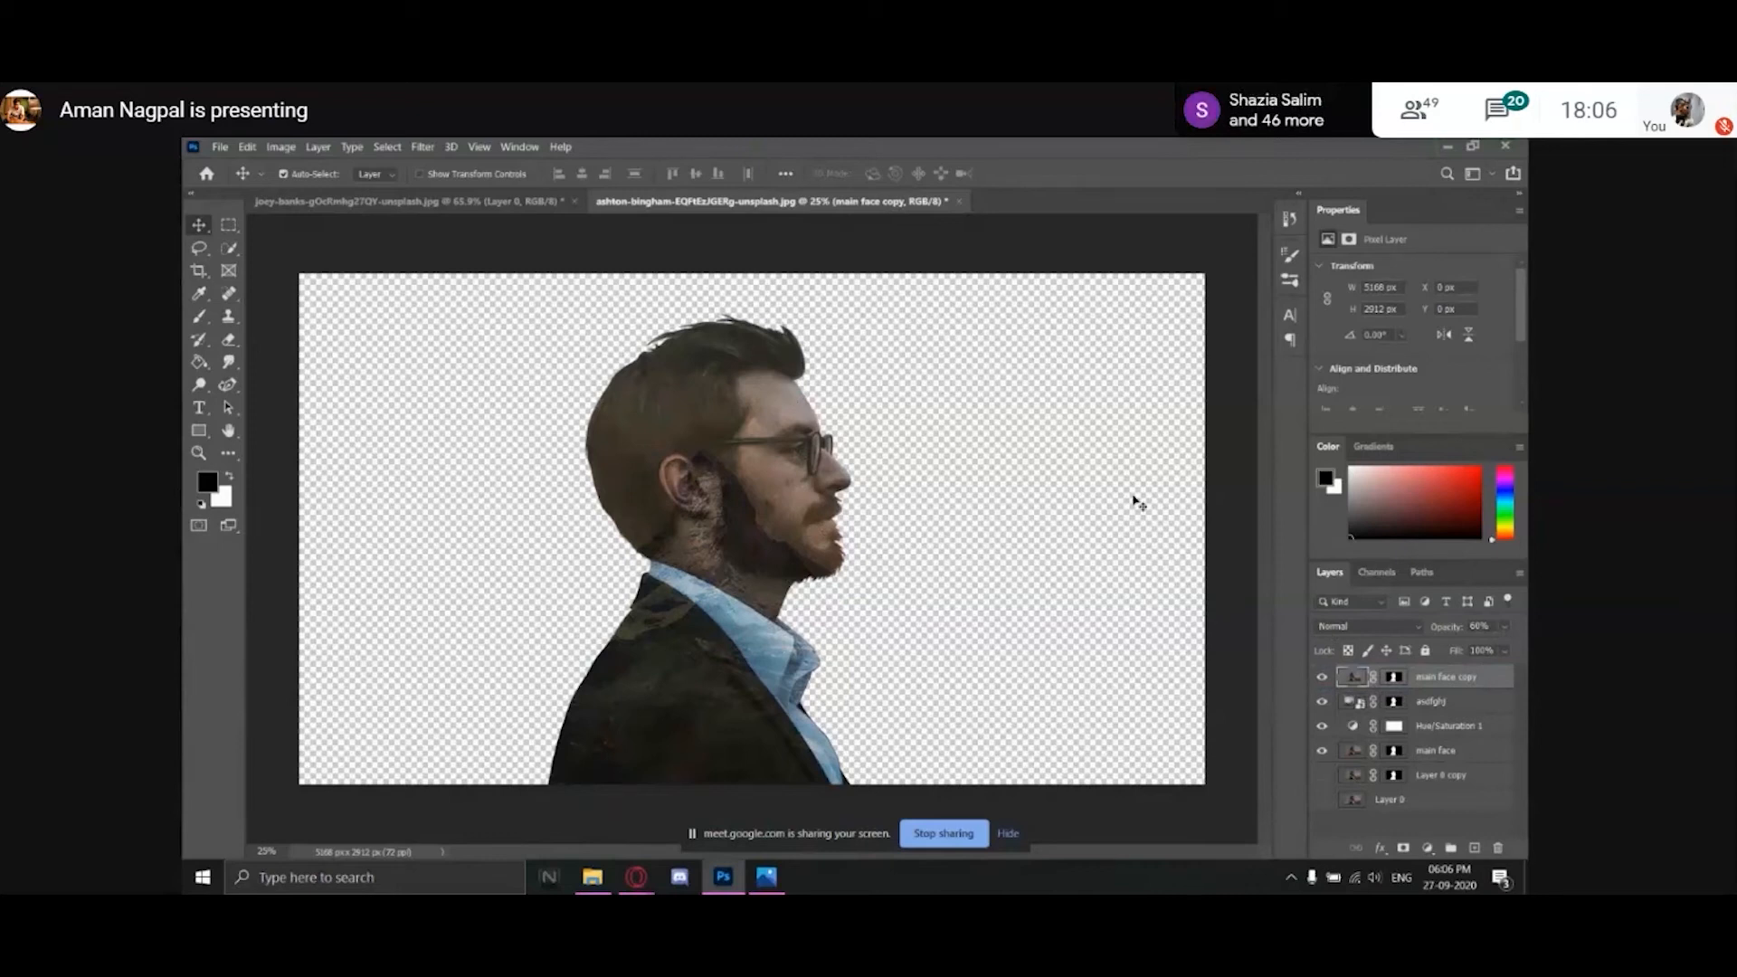
Brush black on the main face copy layer's mask over the back of the head.
click(1396, 678)
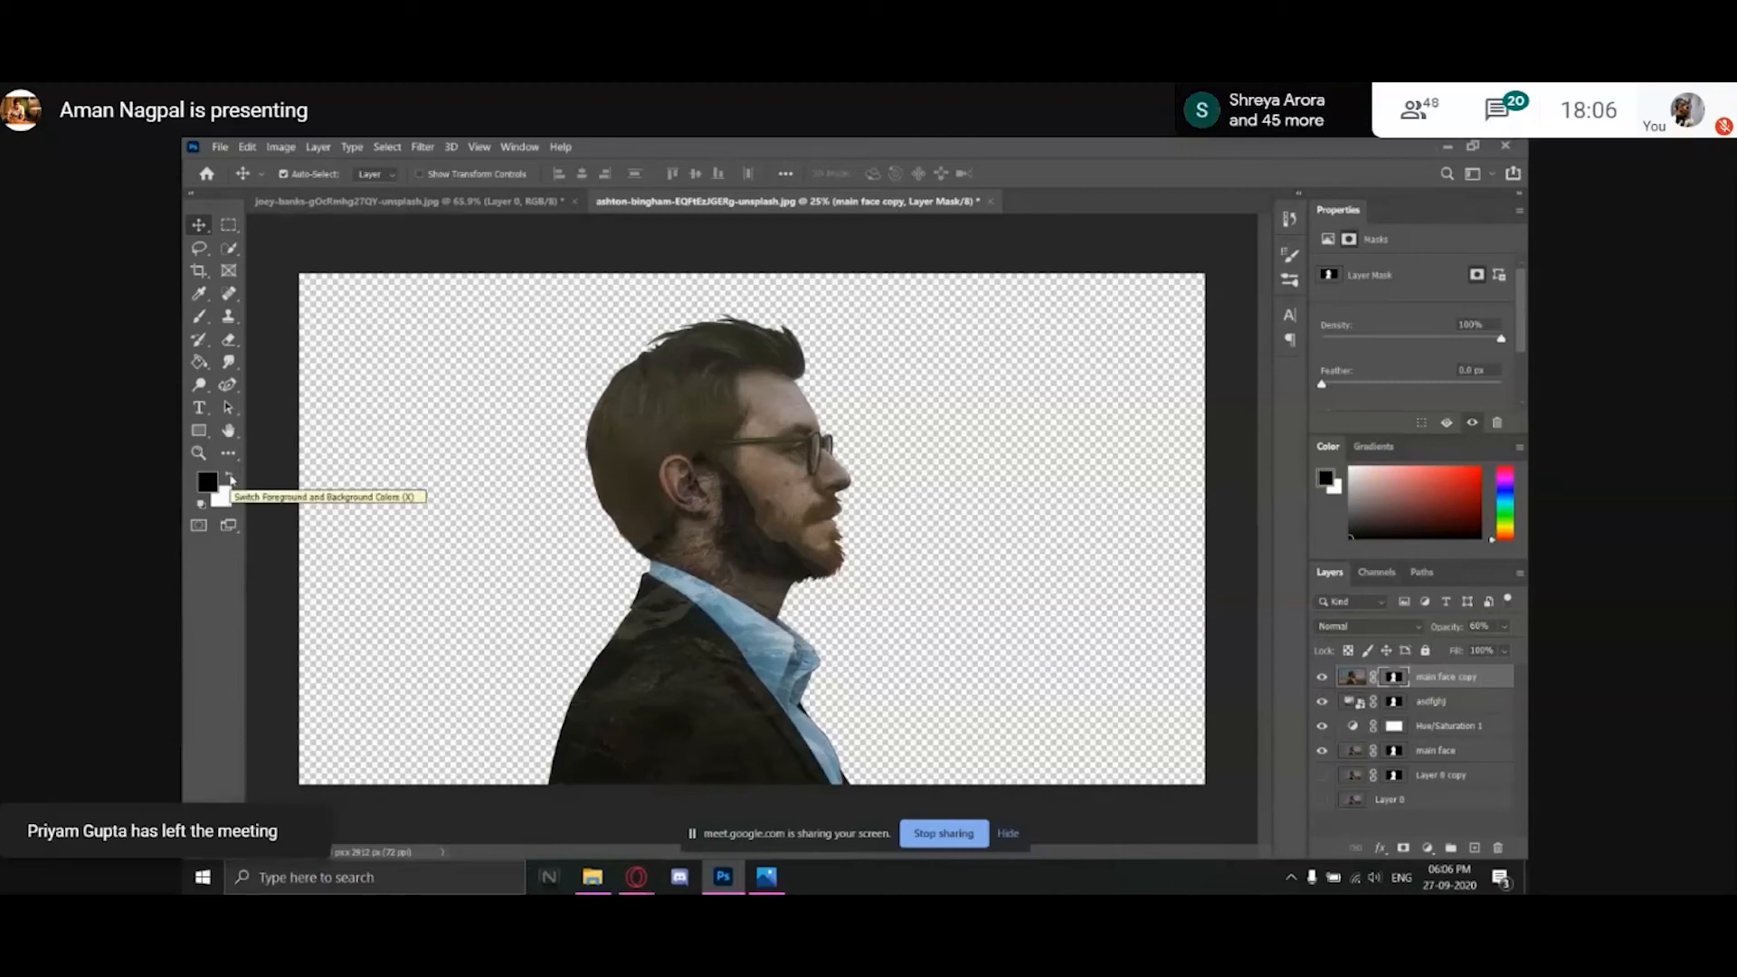
key(b)
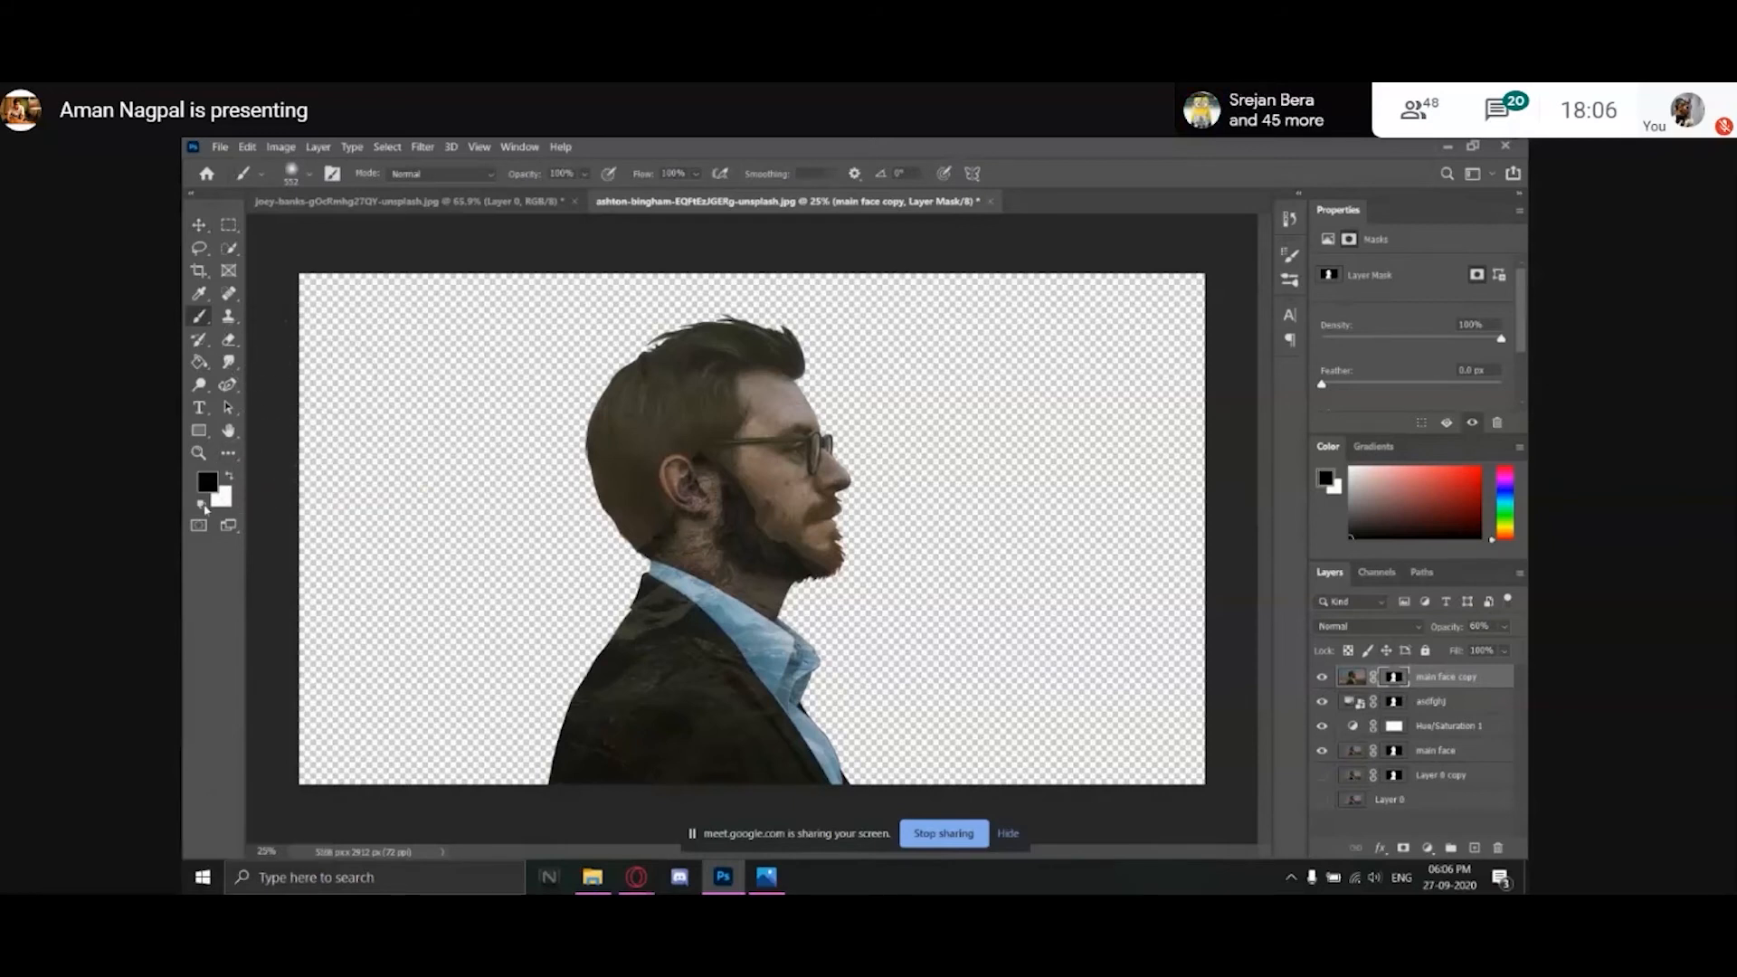
key(x)
click(233, 480)
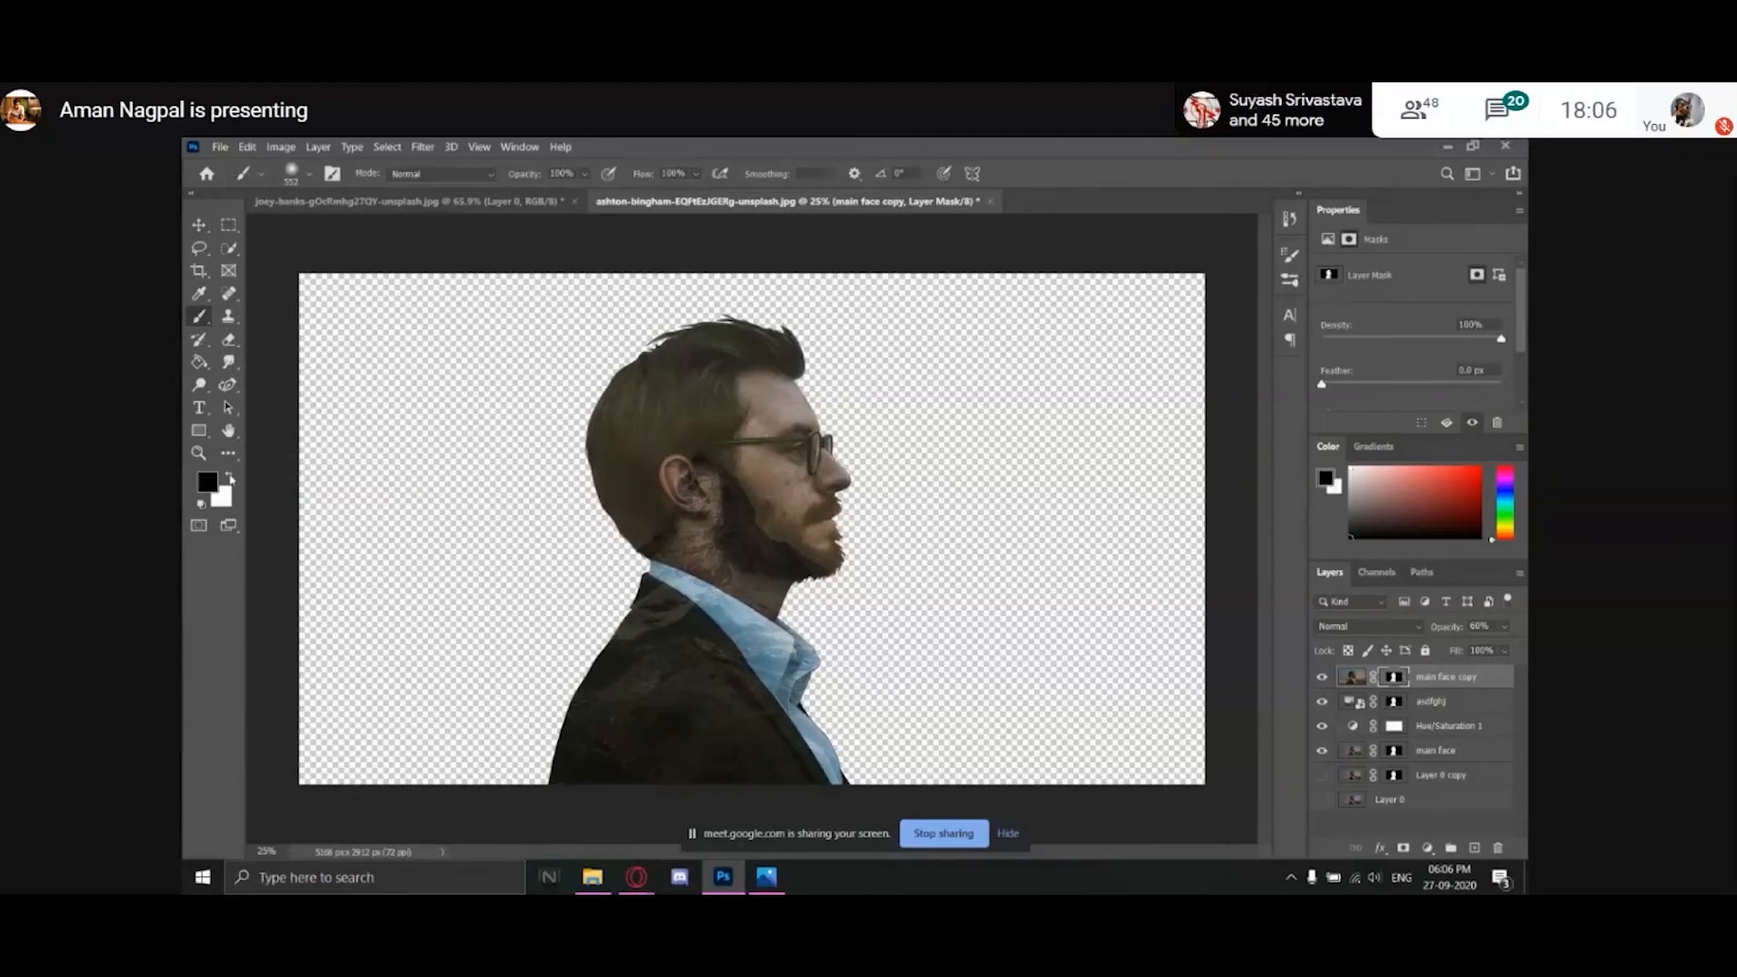
mouse_move(499, 363)
mouse_down()
mouse_move(542, 375)
mouse_move(530, 414)
mouse_move(559, 318)
mouse_move(586, 314)
mouse_move(604, 485)
mouse_move(587, 383)
mouse_up()
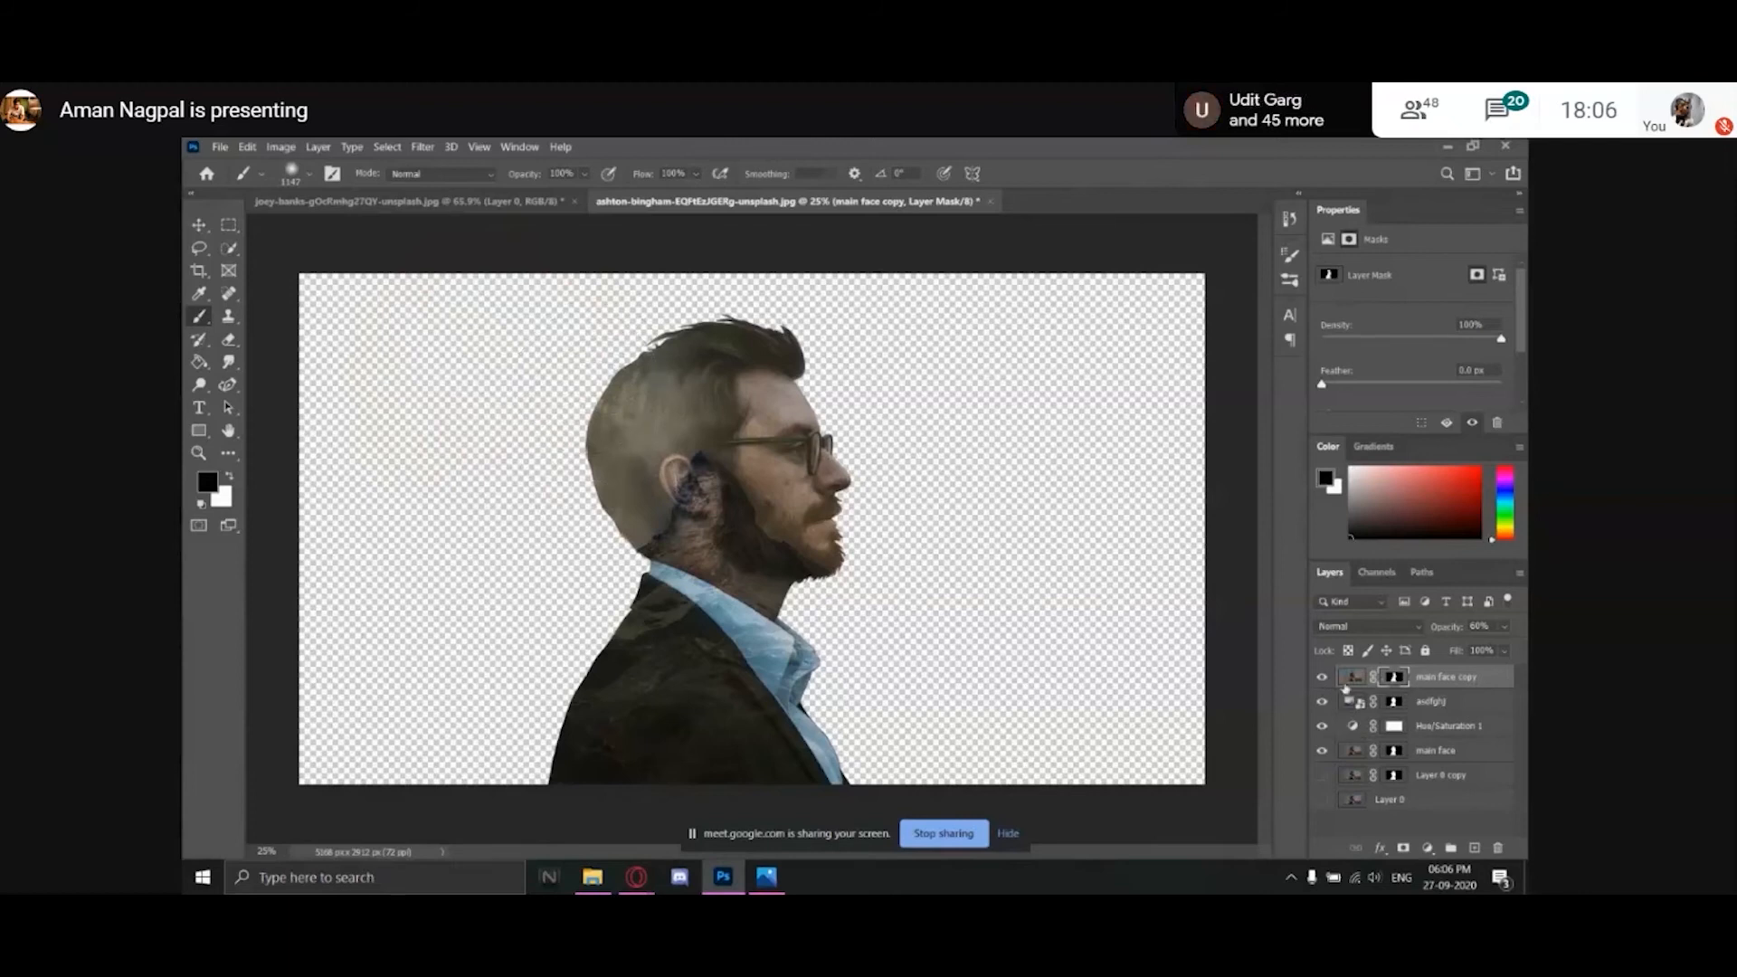
Hide the three visible layers below main face copy, brush black on its mask down the back of the silhouette, and show them again.
click(1321, 702)
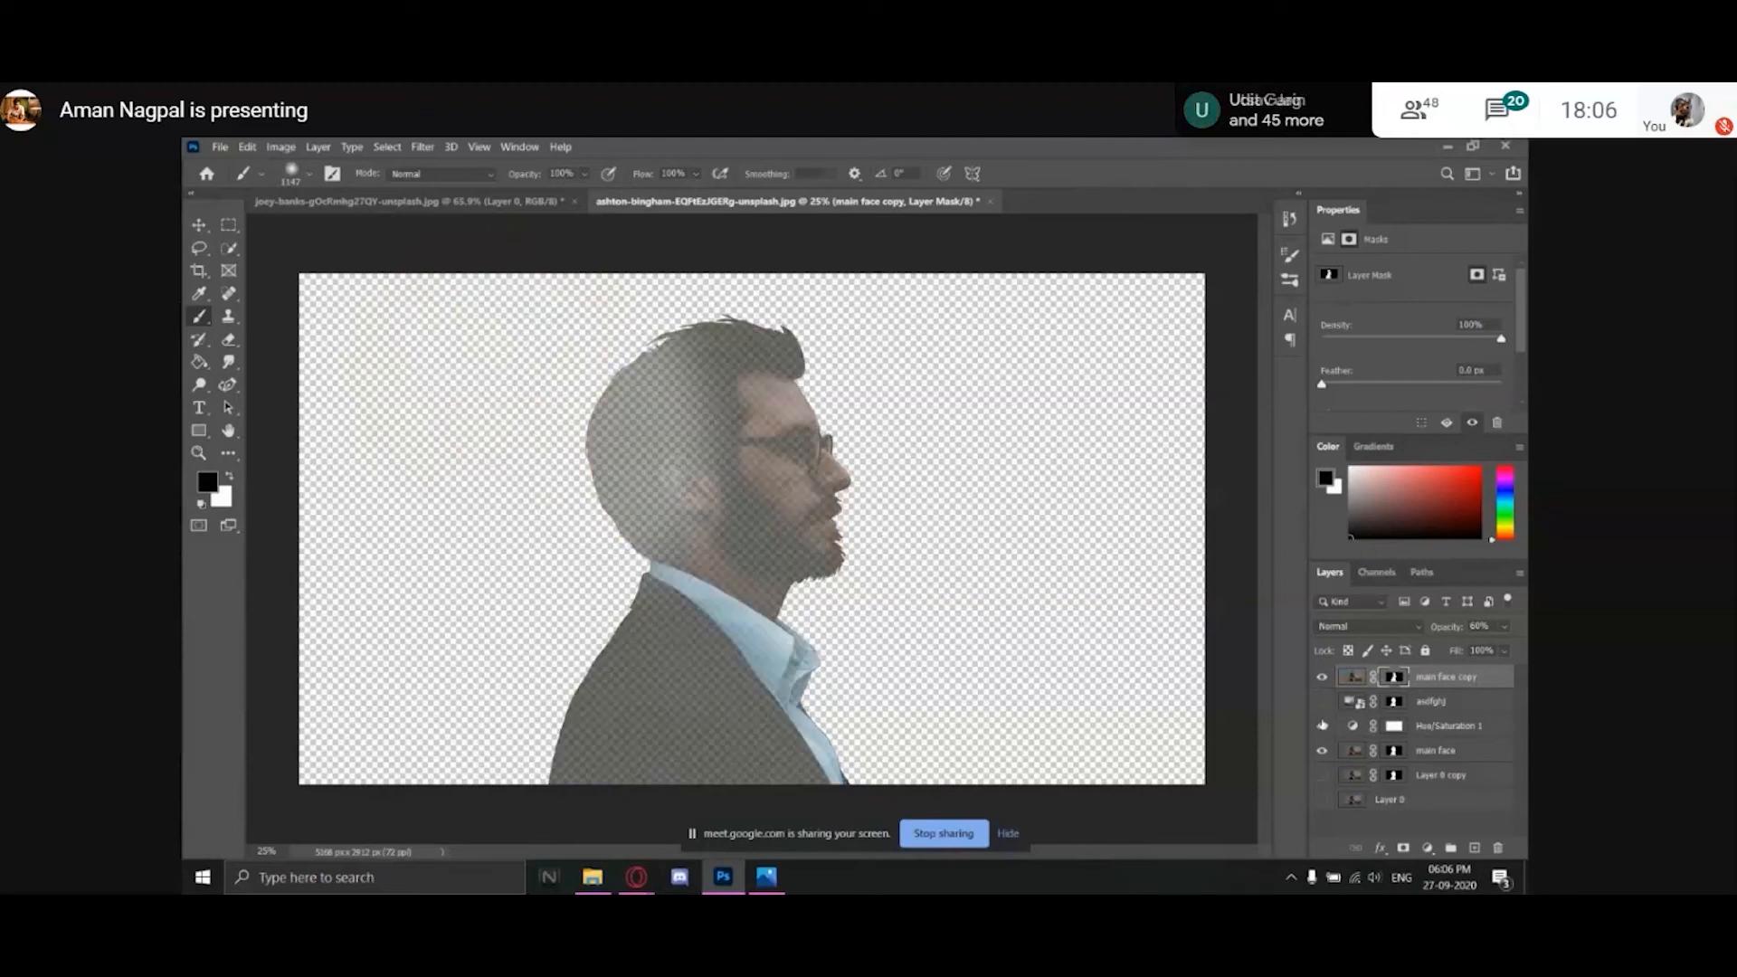
click(1322, 726)
click(1322, 751)
mouse_move(696, 393)
mouse_down()
mouse_move(646, 396)
mouse_move(611, 628)
mouse_move(532, 737)
mouse_up()
click(1321, 701)
click(1321, 726)
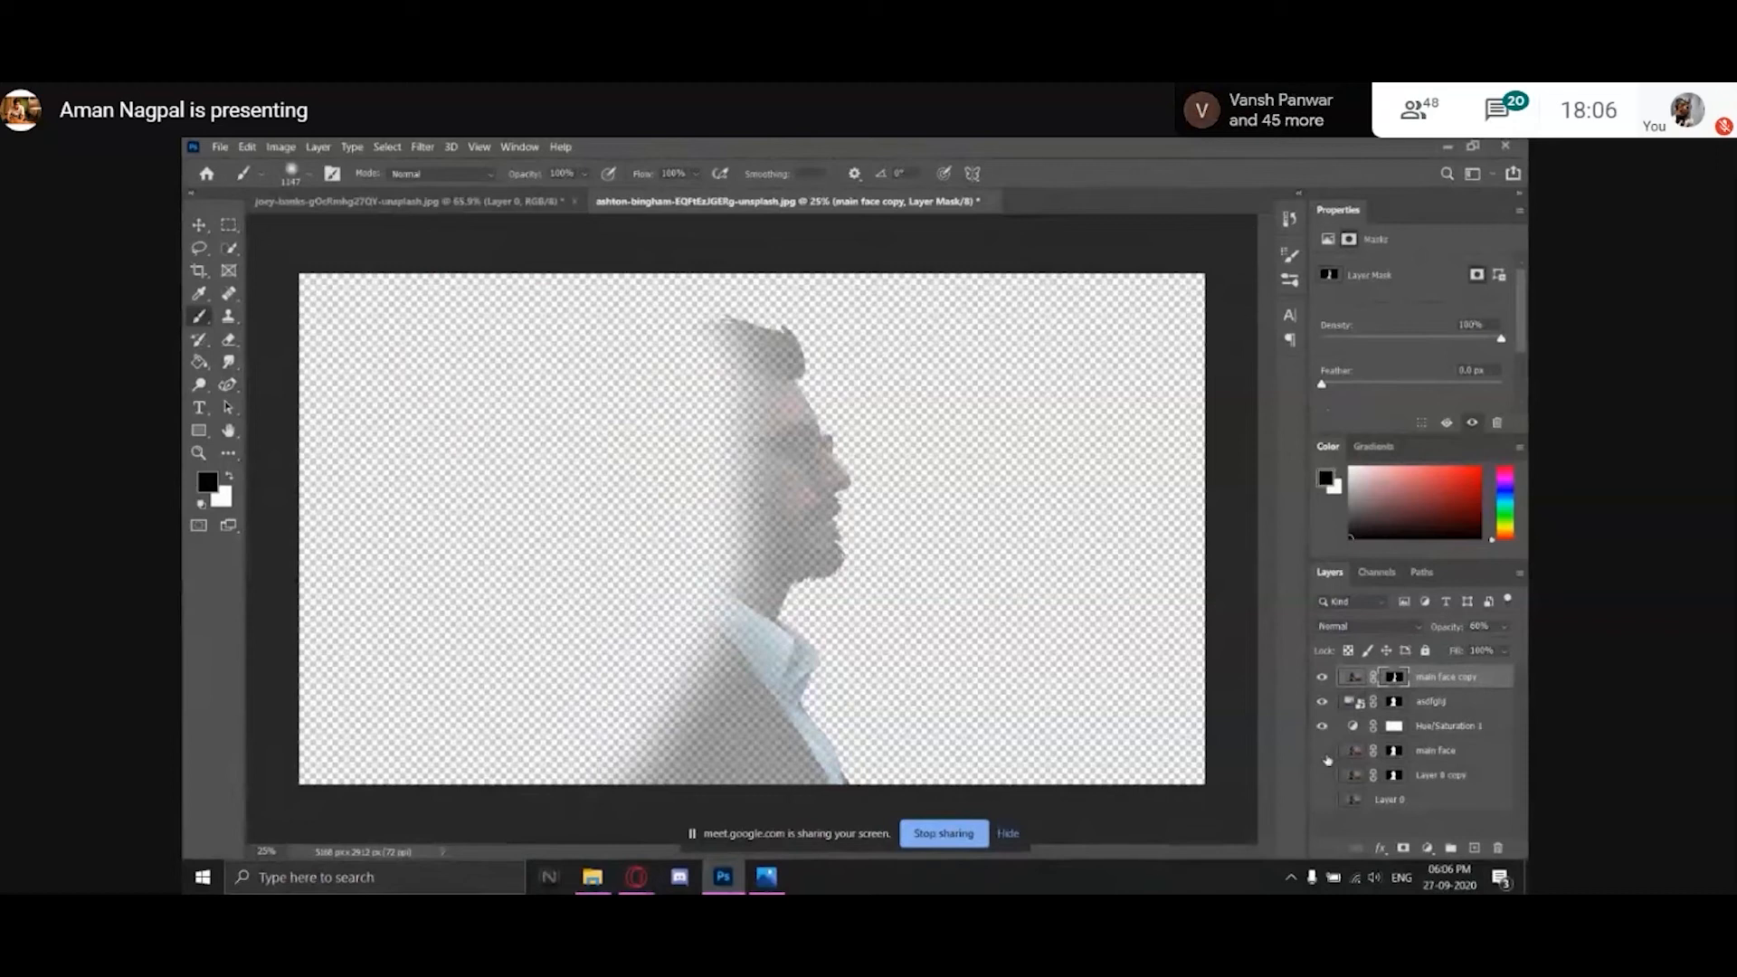
click(1323, 751)
Clip Hue/Saturation 1 to the main face layer and extend the black on main face copy's mask over the back and shoulder with a larger brush.
alt+click(1458, 737)
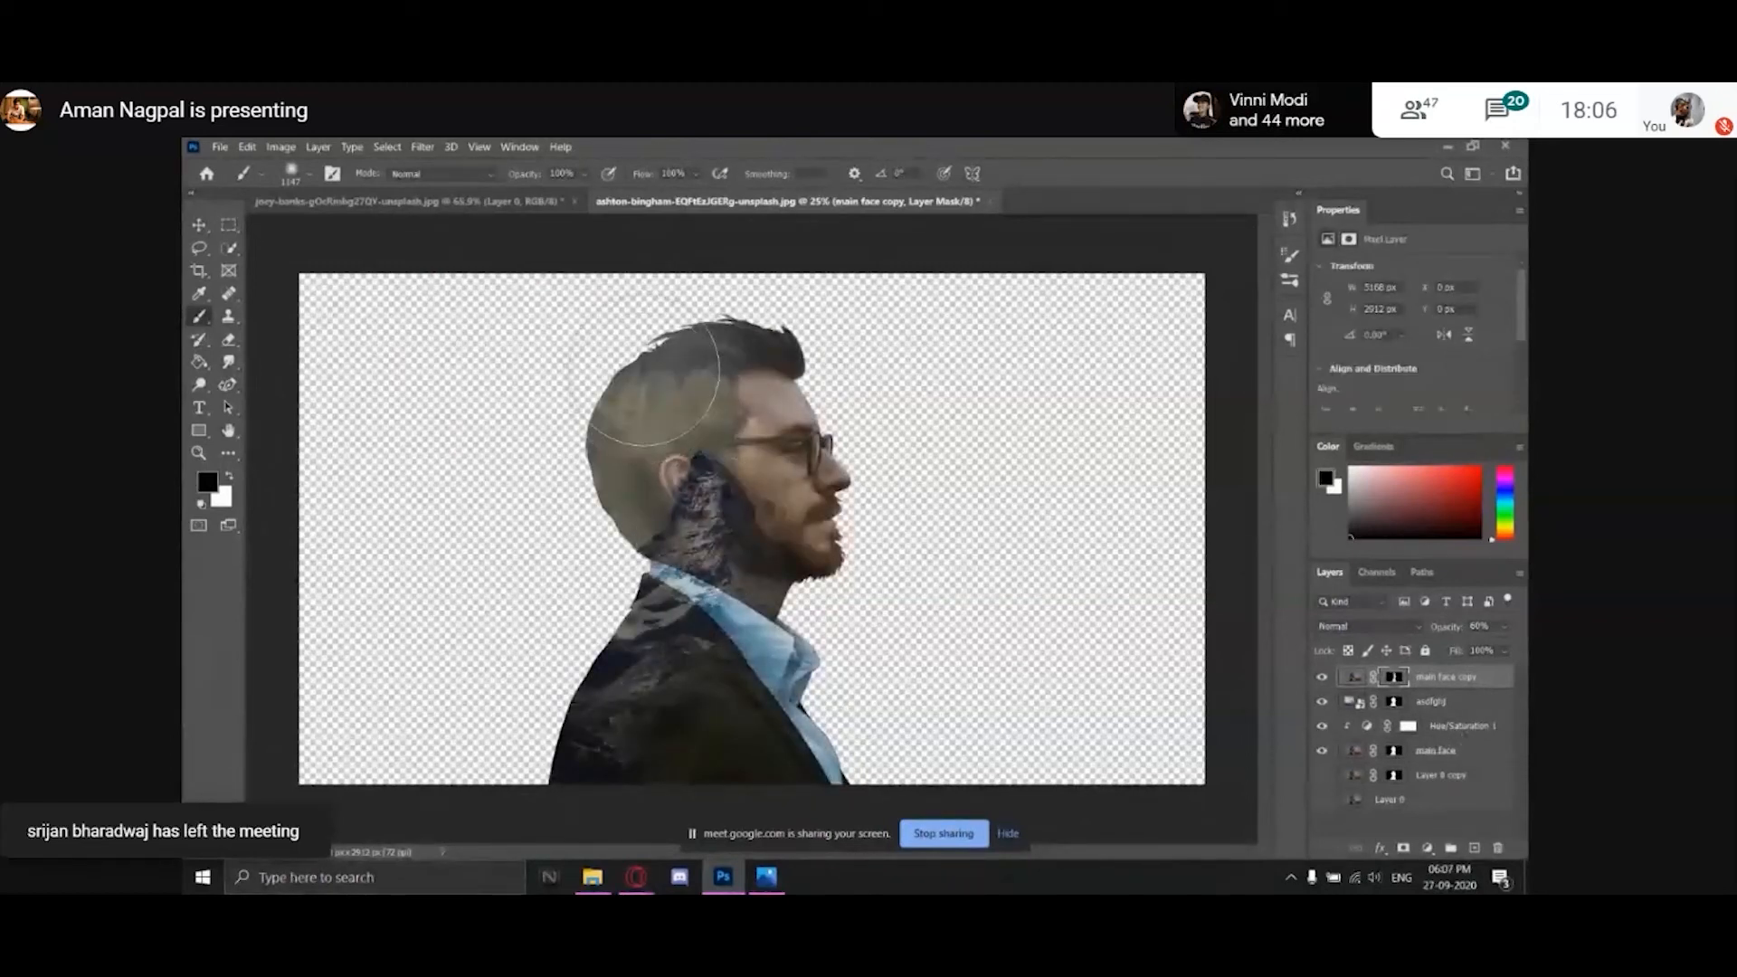
drag(453, 301, 476, 310)
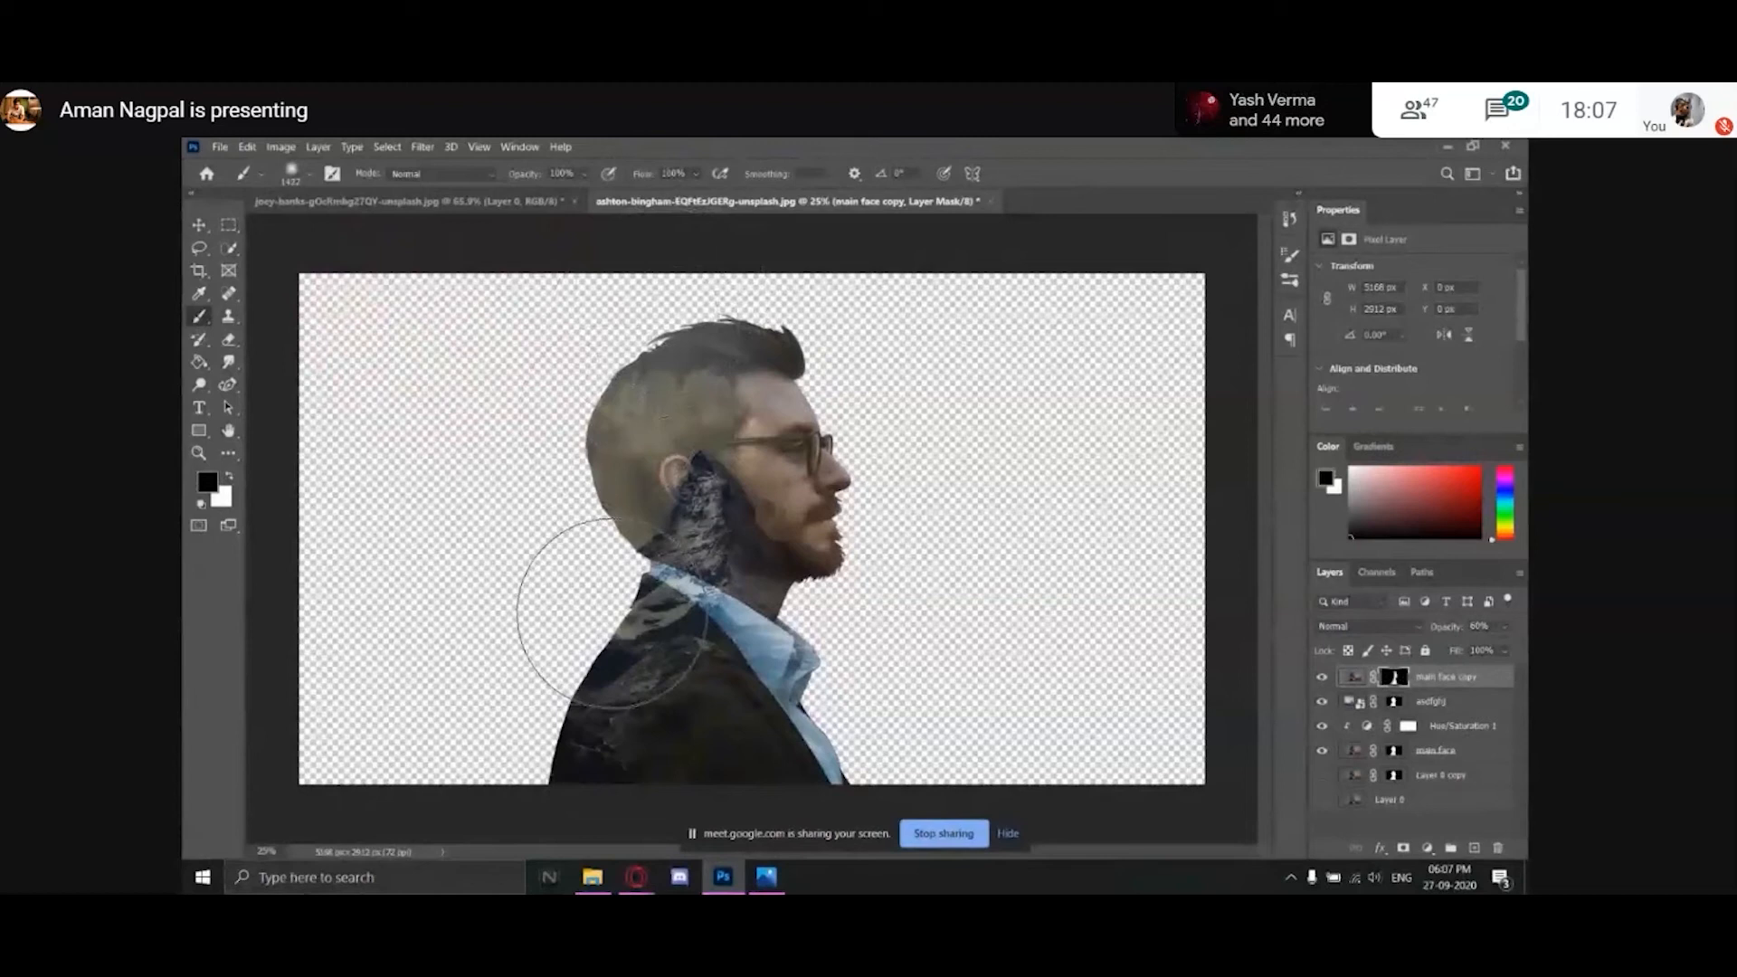
mouse_move(445, 595)
mouse_down()
mouse_move(481, 608)
mouse_move(529, 679)
mouse_up()
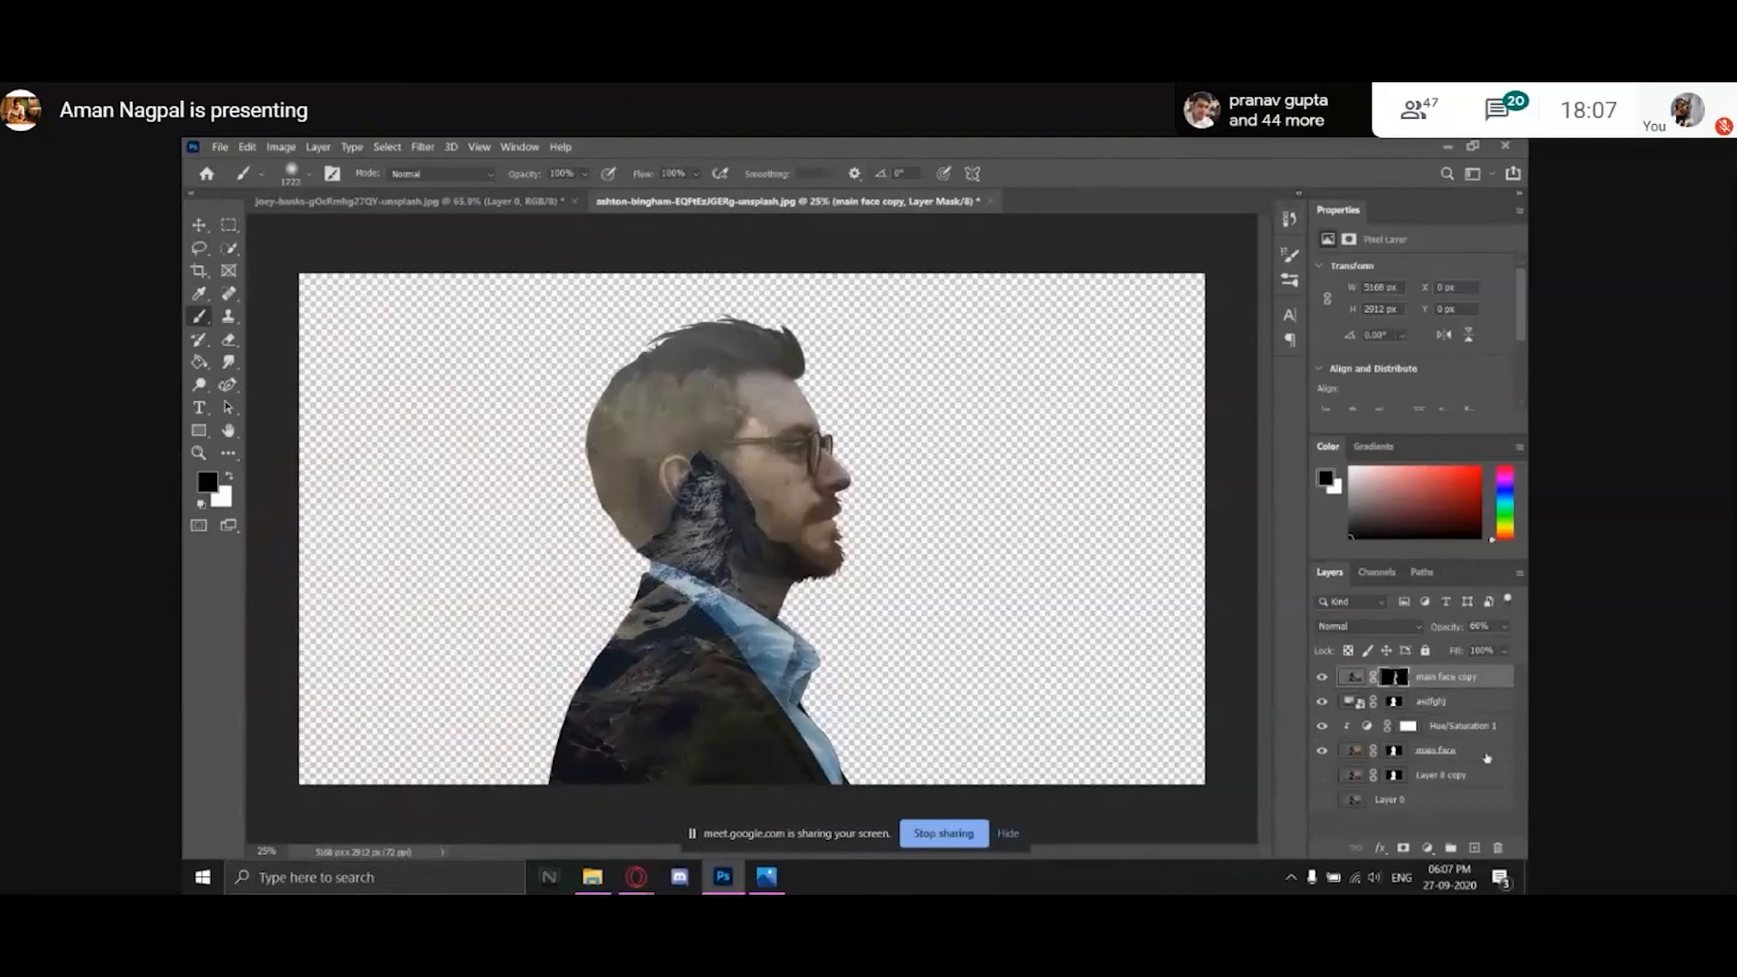
Try brushing white on the main face copy's mask from the face outward, and undo the stroke.
key(x)
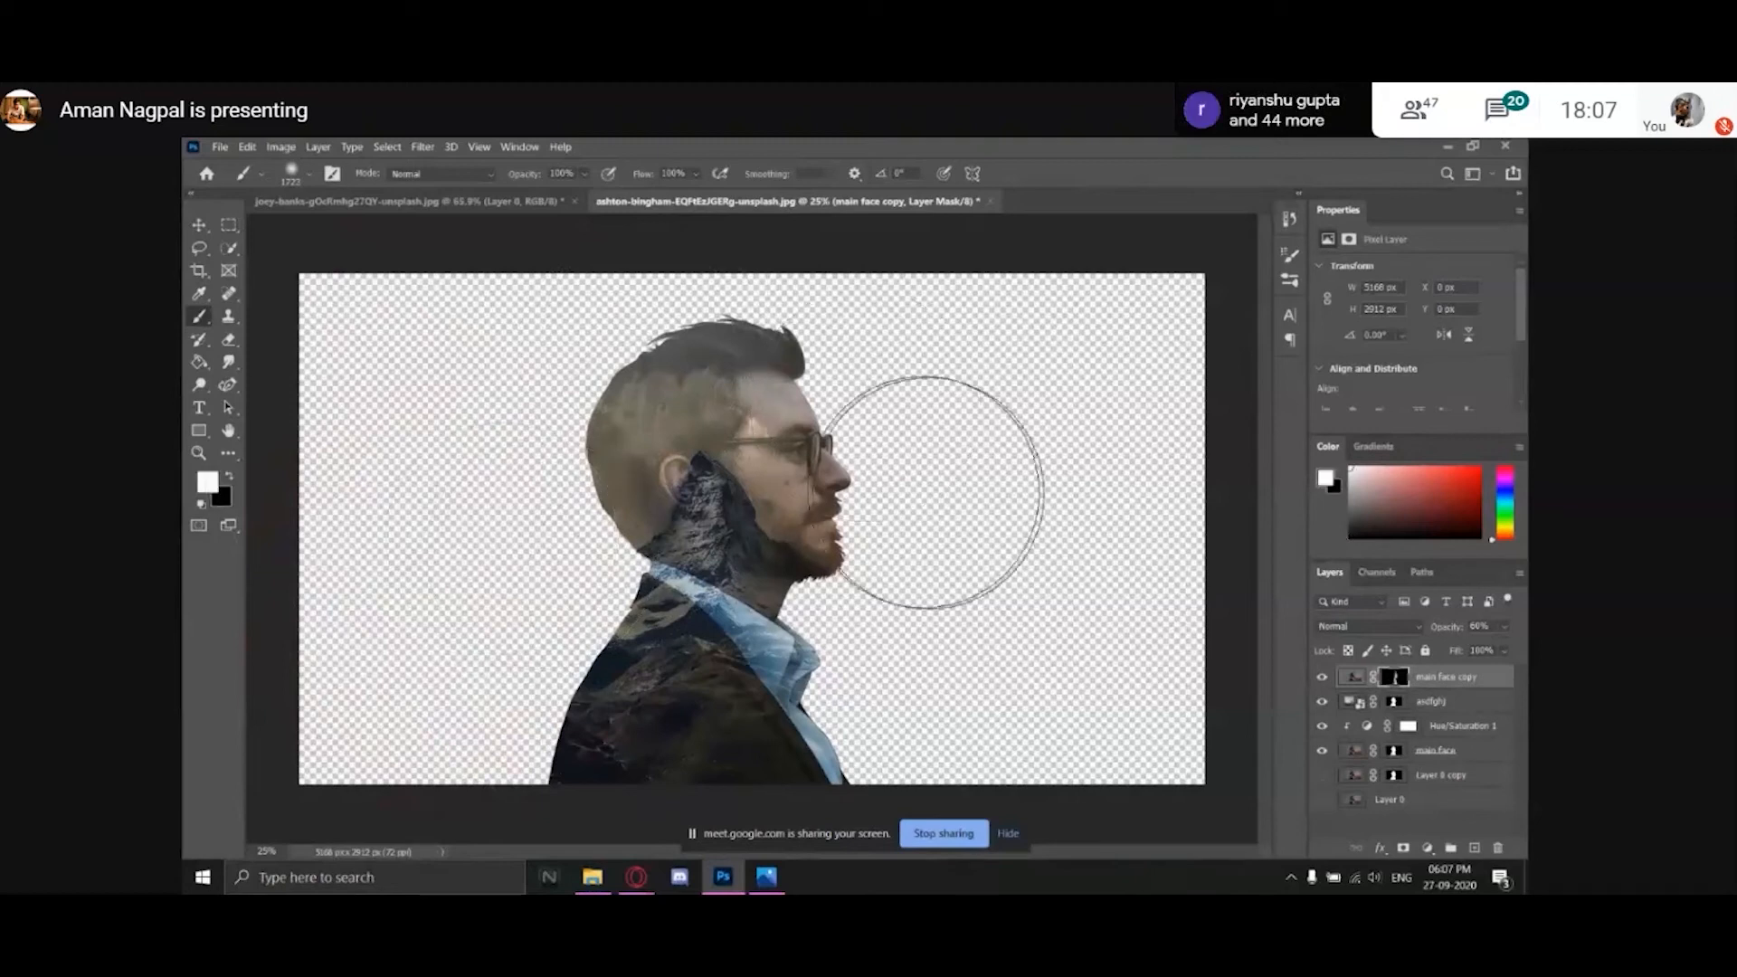
mouse_move(846, 420)
mouse_down()
mouse_move(977, 399)
mouse_move(932, 457)
mouse_move(973, 351)
mouse_move(1046, 341)
mouse_move(1240, 388)
mouse_up()
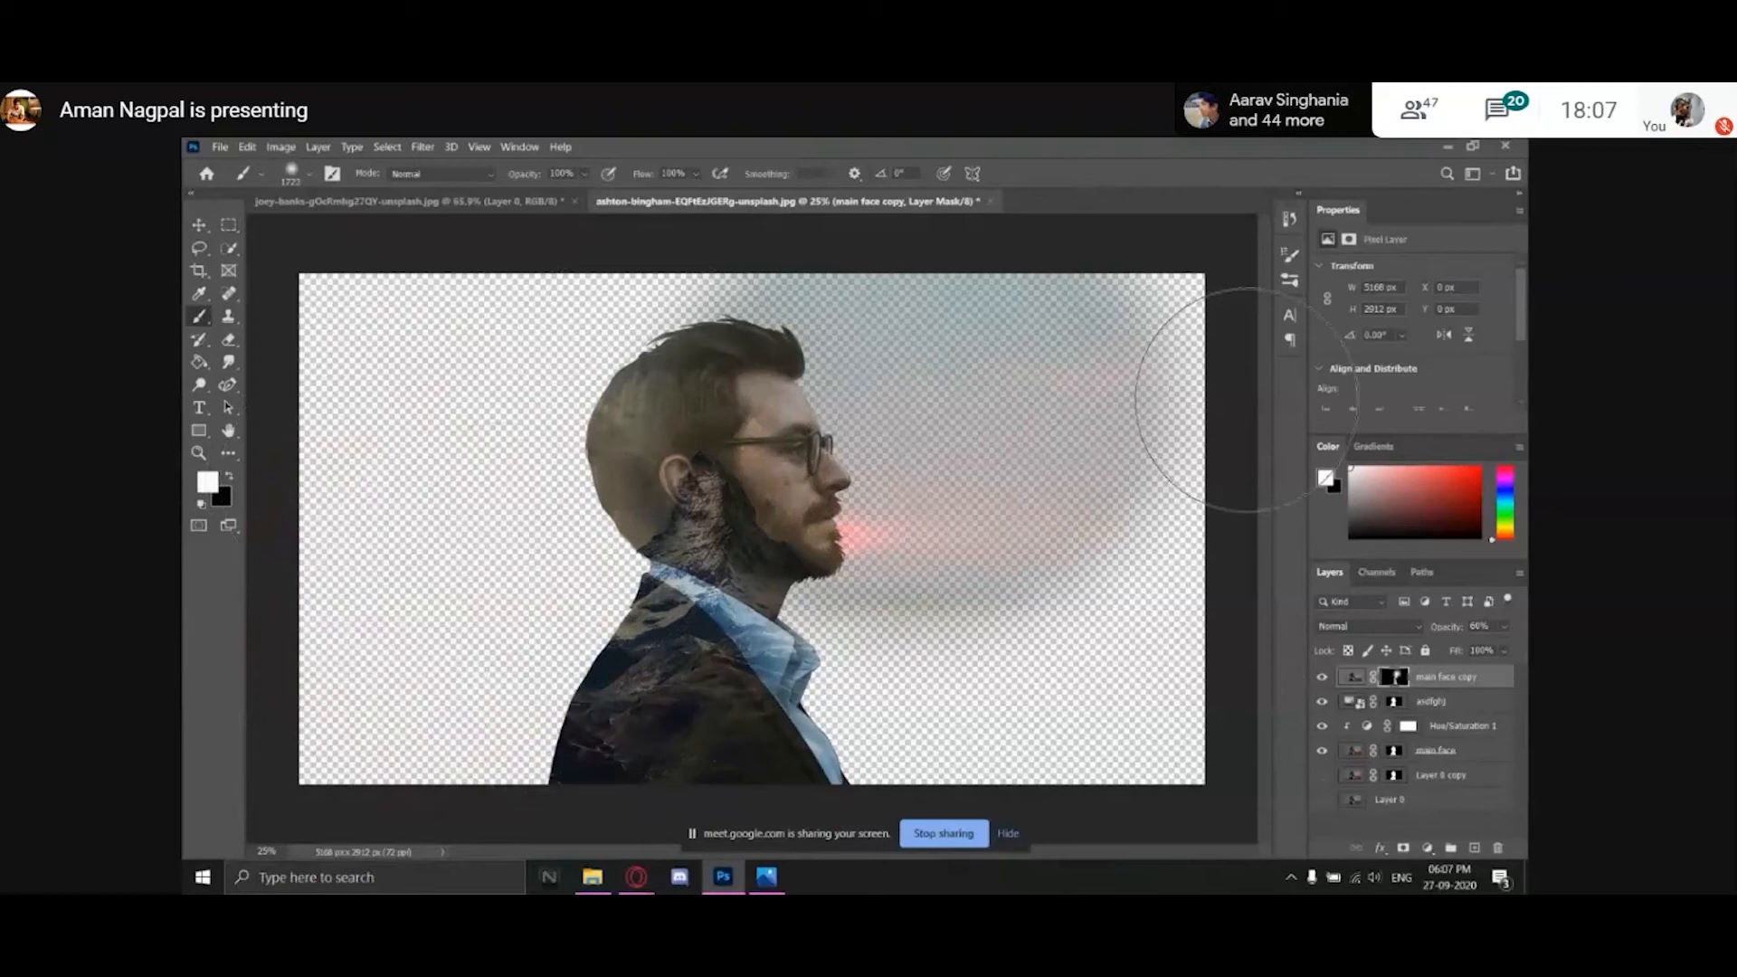
key(ctrl+z)
key(z)
key(b)
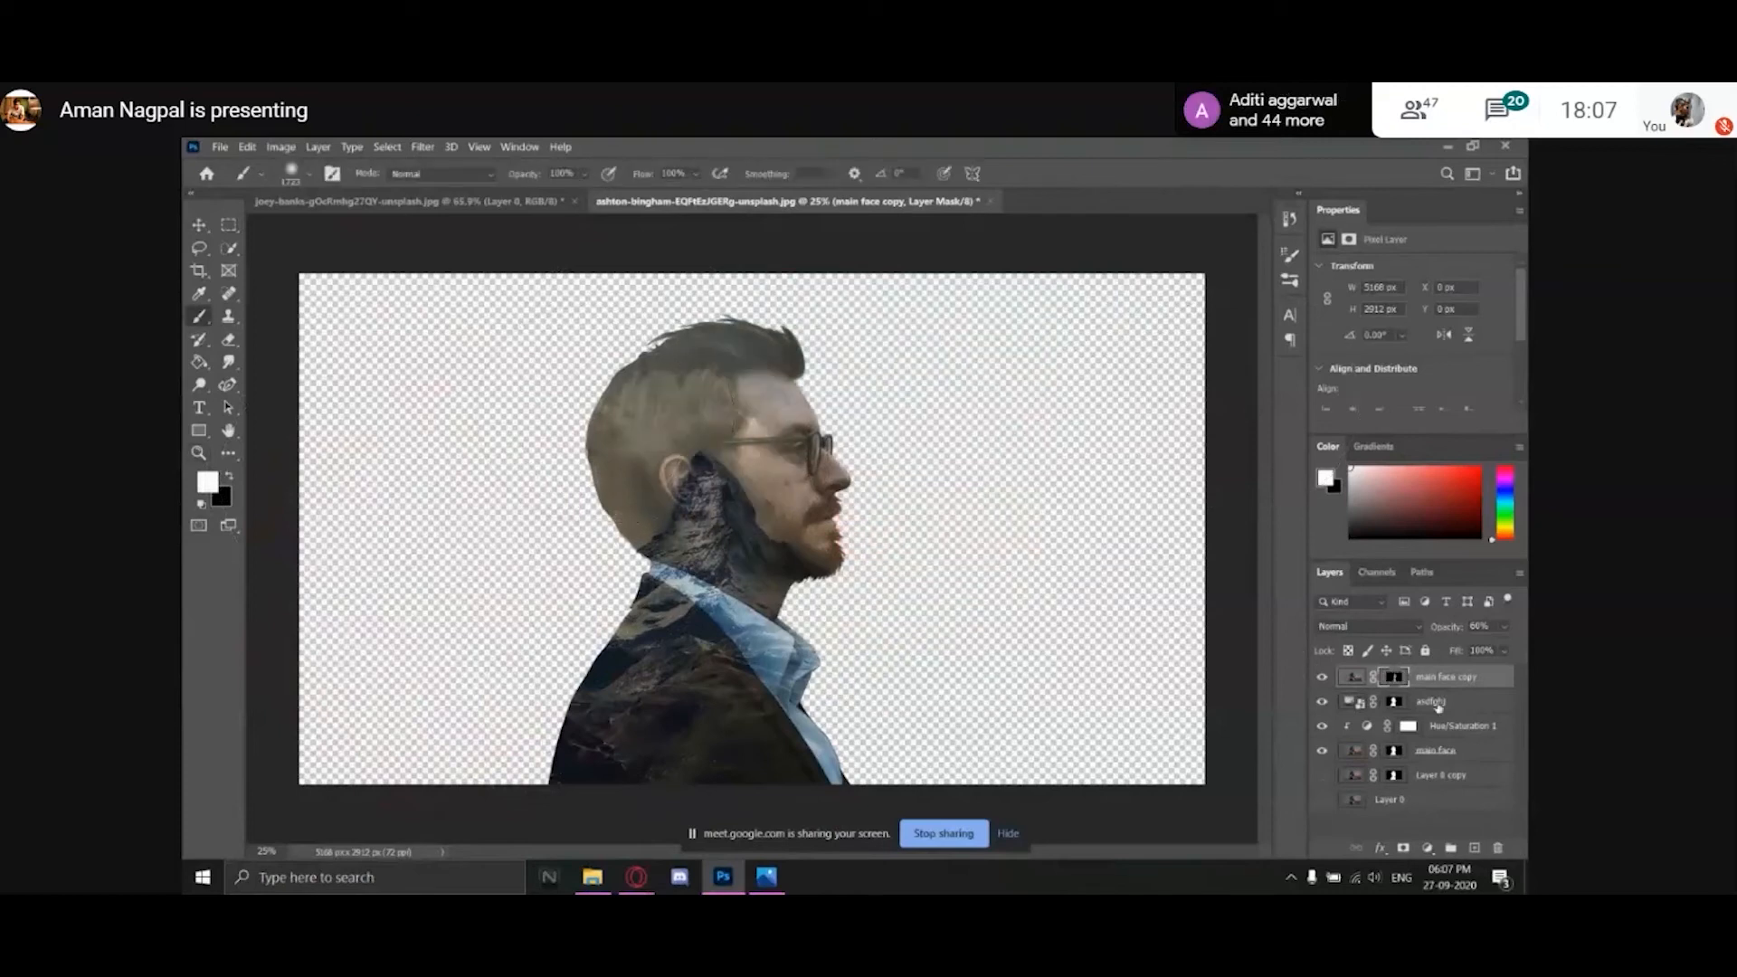
Load Layer 0 copy's mask as a selection and brush white on the main face copy's mask along the front of the face.
click(1395, 776)
right_click(1396, 776)
click(1389, 685)
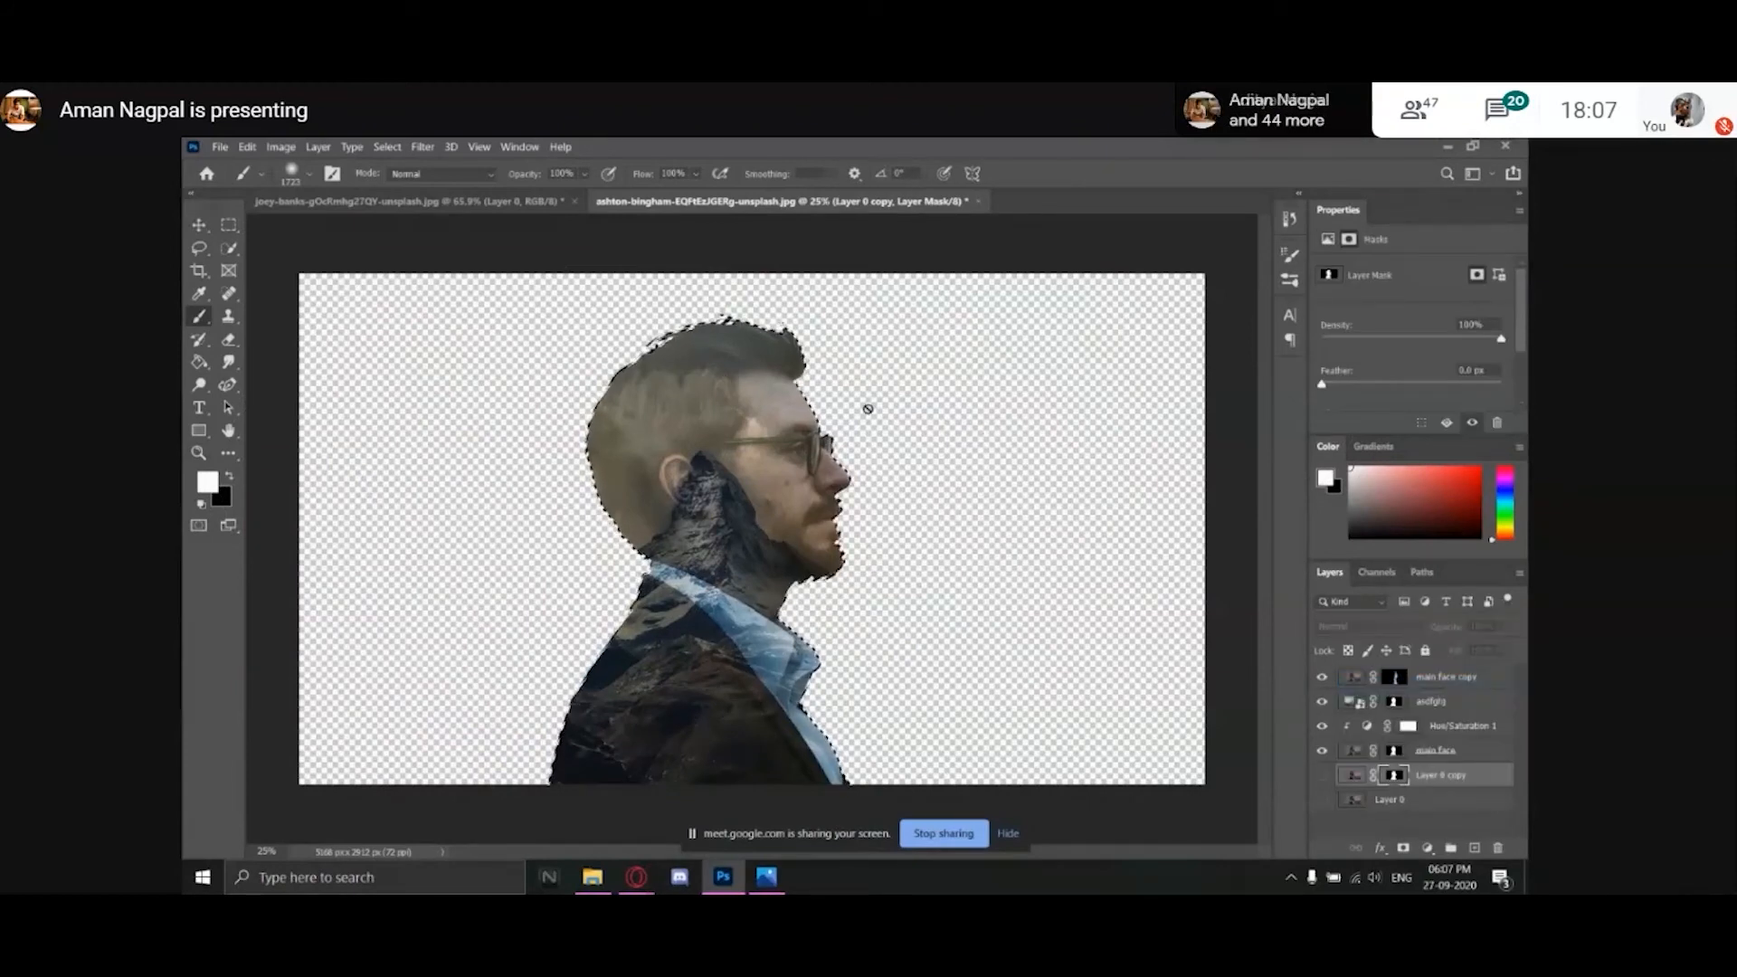
click(1395, 679)
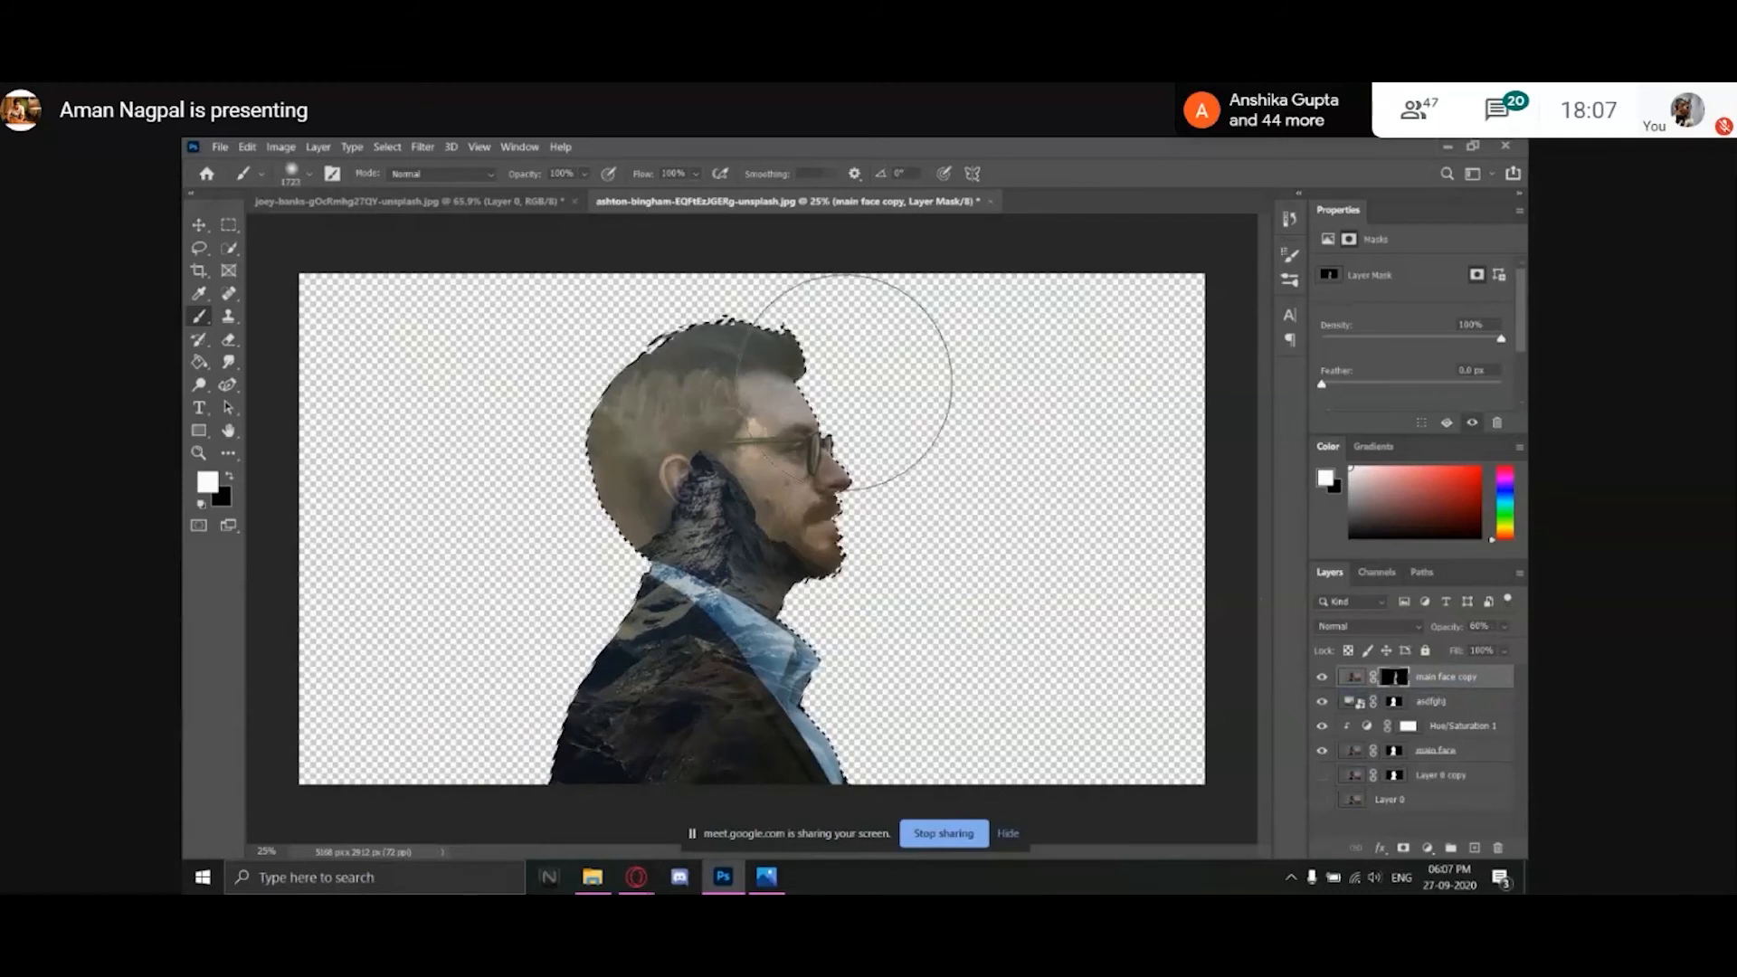
drag(846, 383, 861, 473)
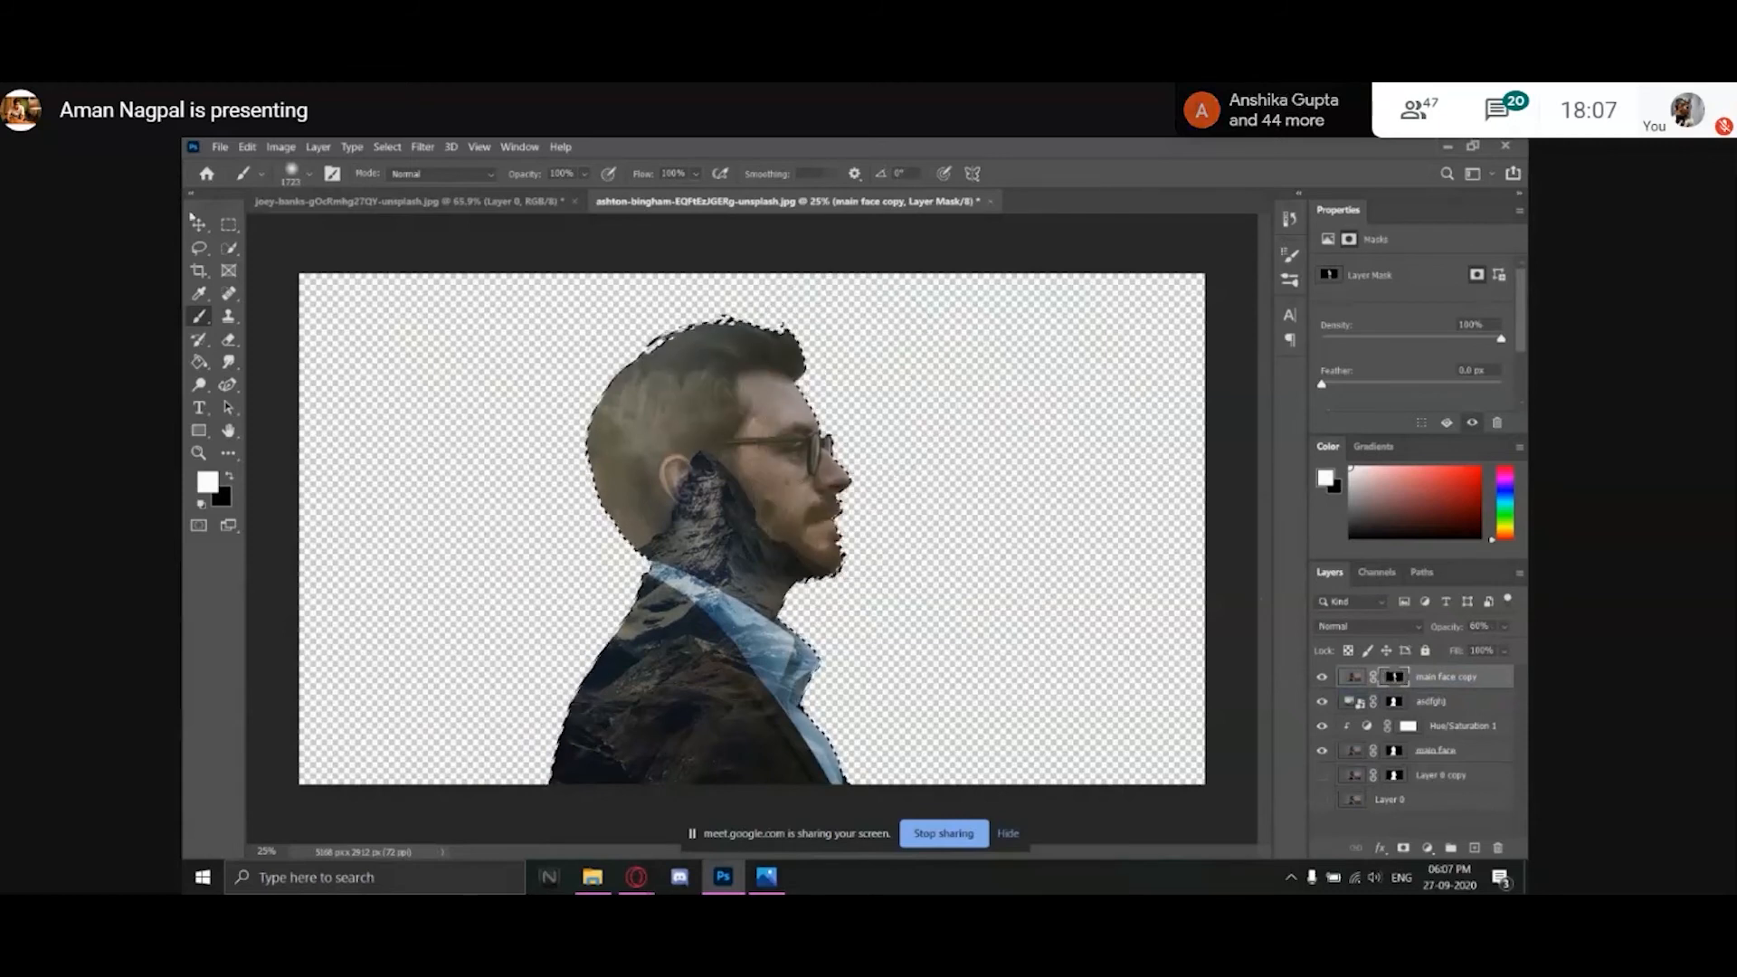
Return to the Move tool and clear the silhouette selection.
key(v)
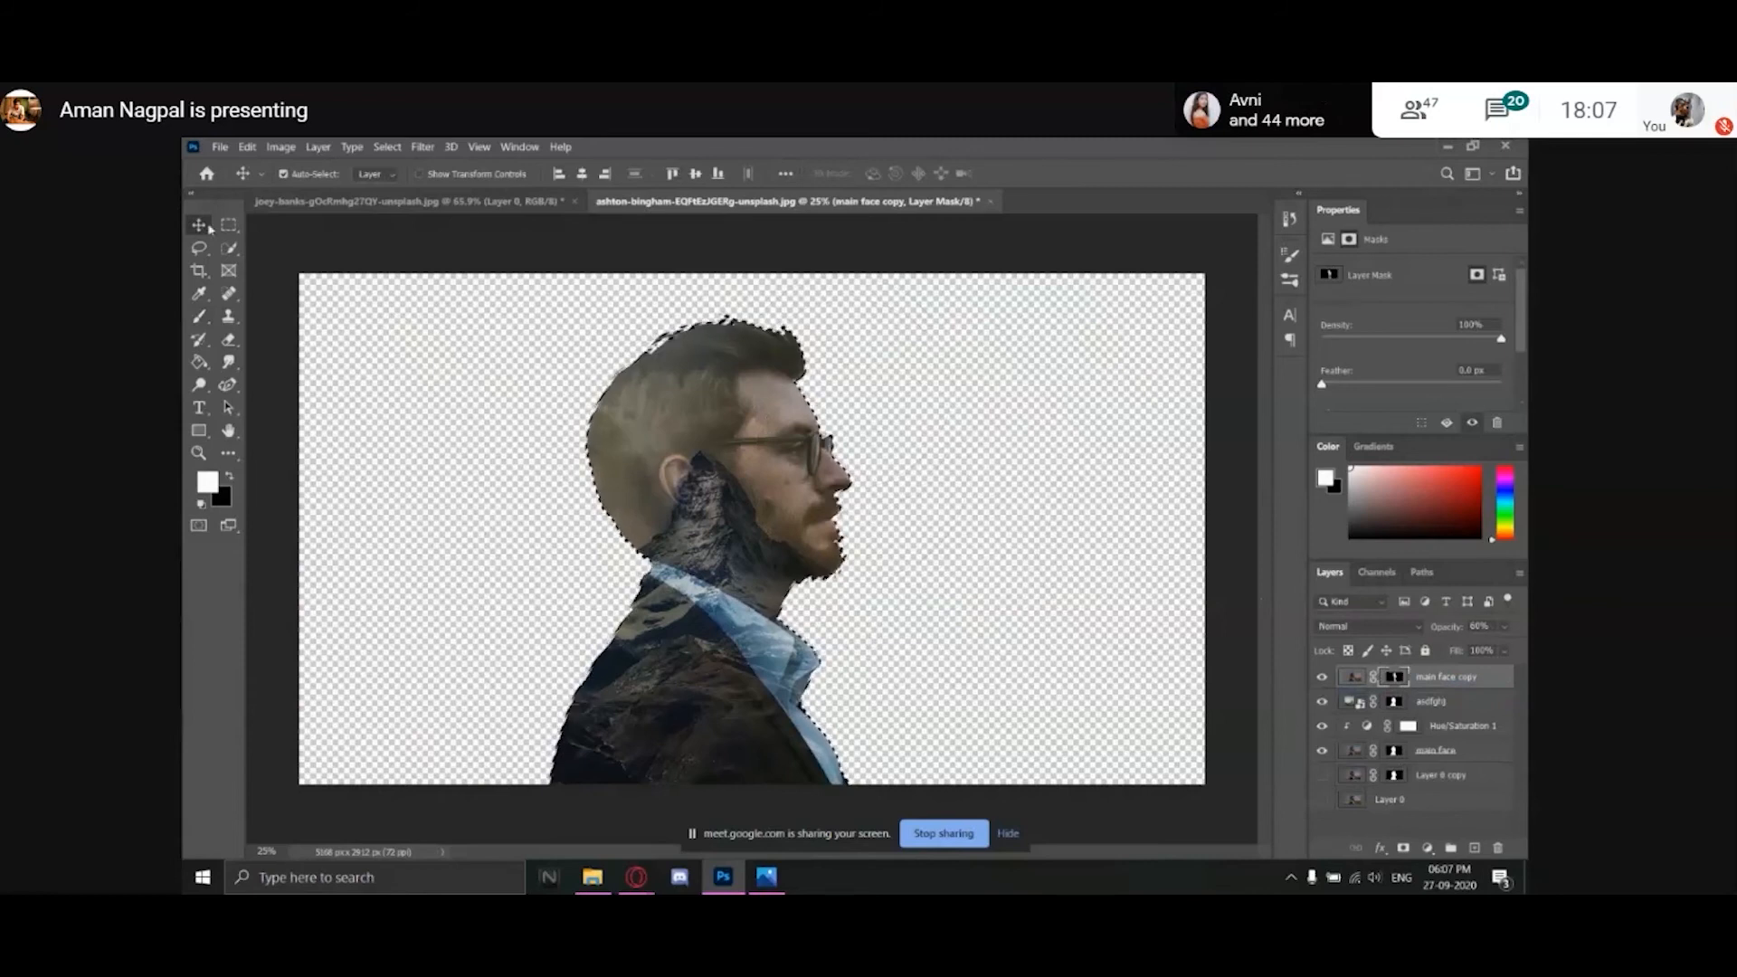
click(284, 174)
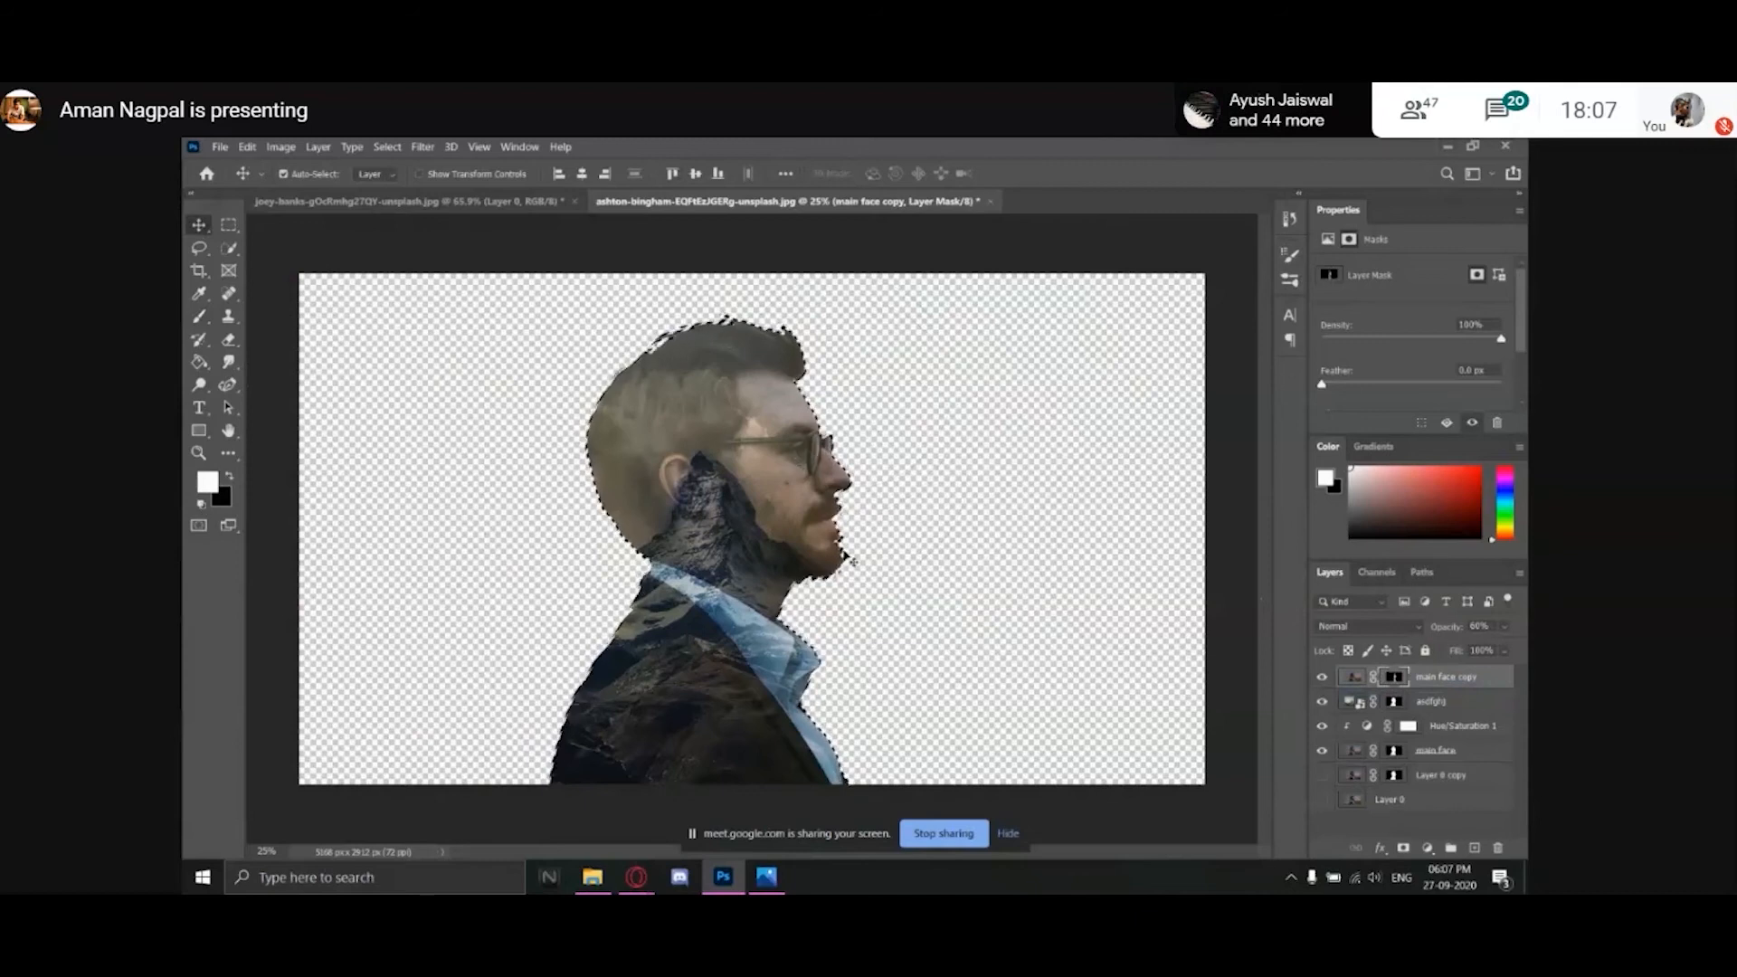
click(1425, 775)
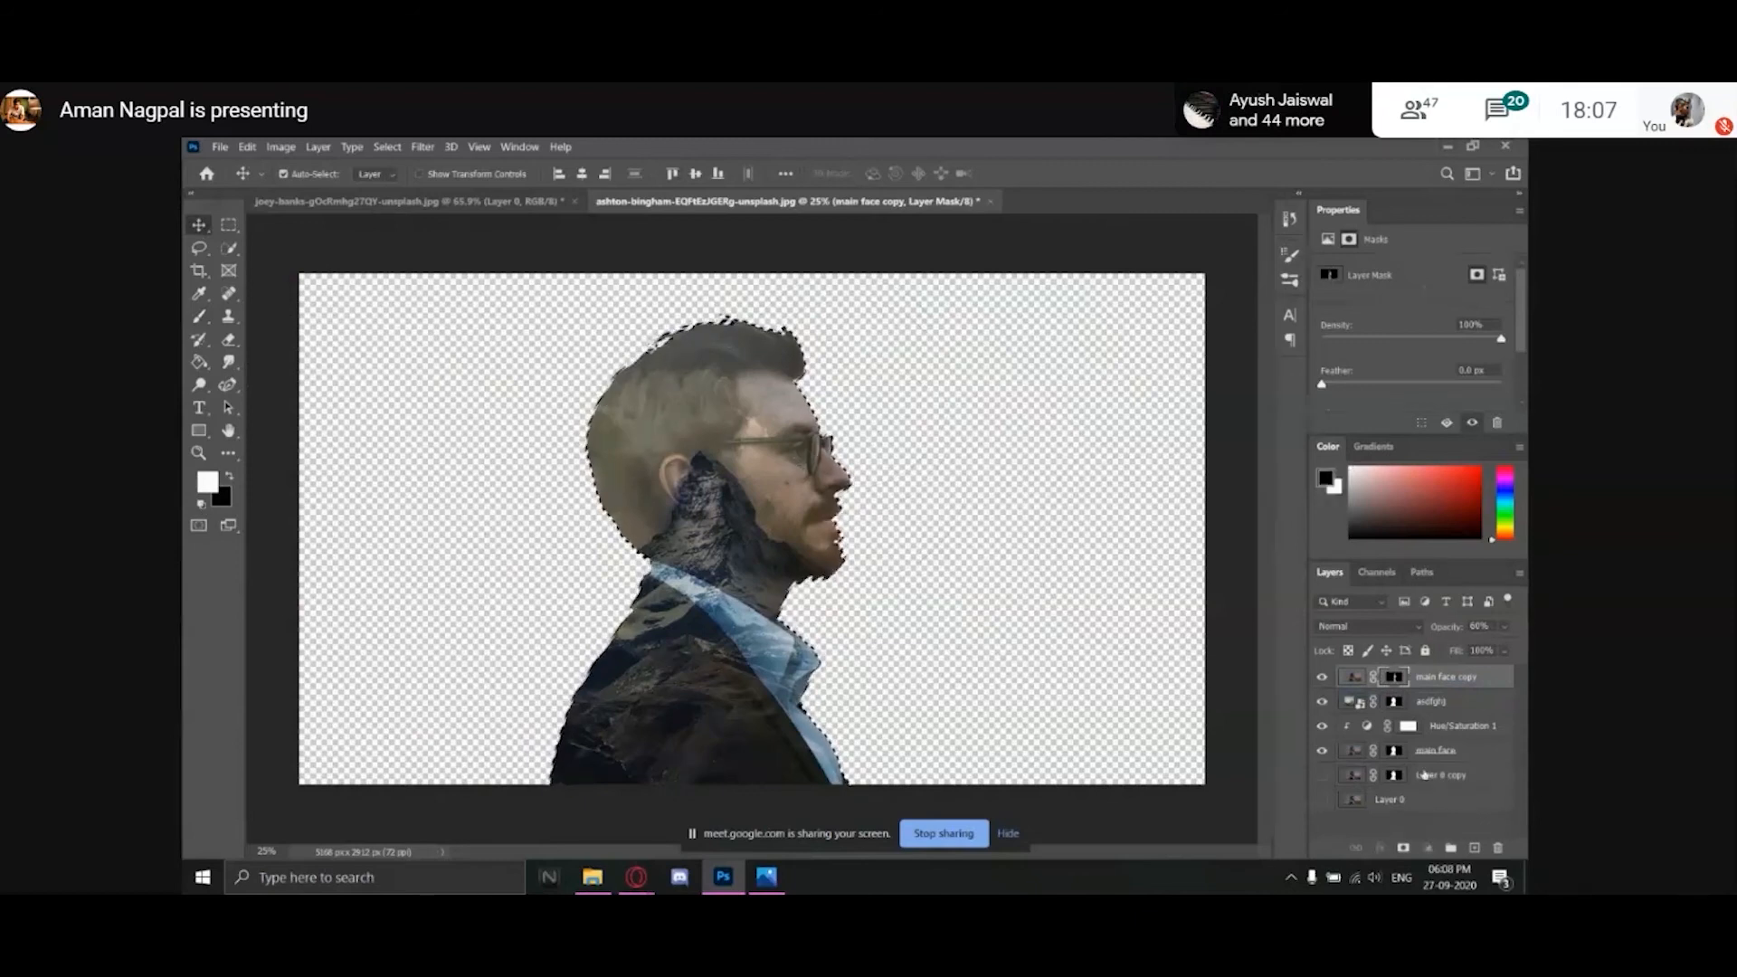
click(1393, 676)
click(199, 316)
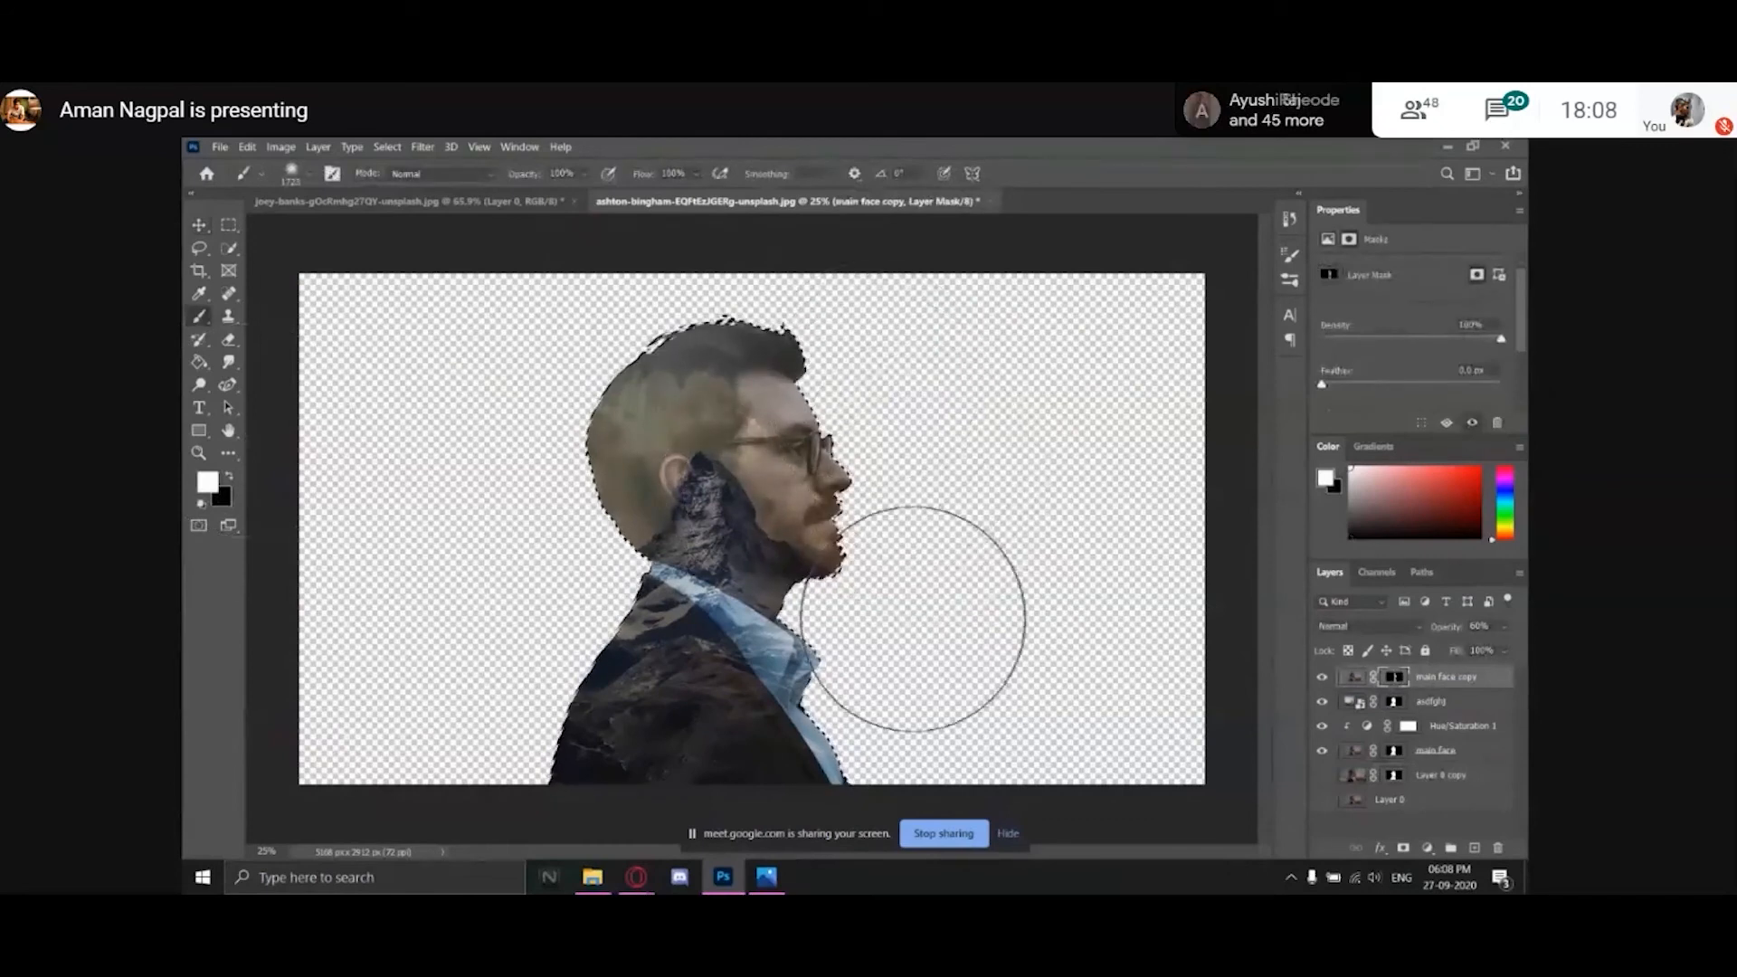
click(198, 226)
key(ctrl+d)
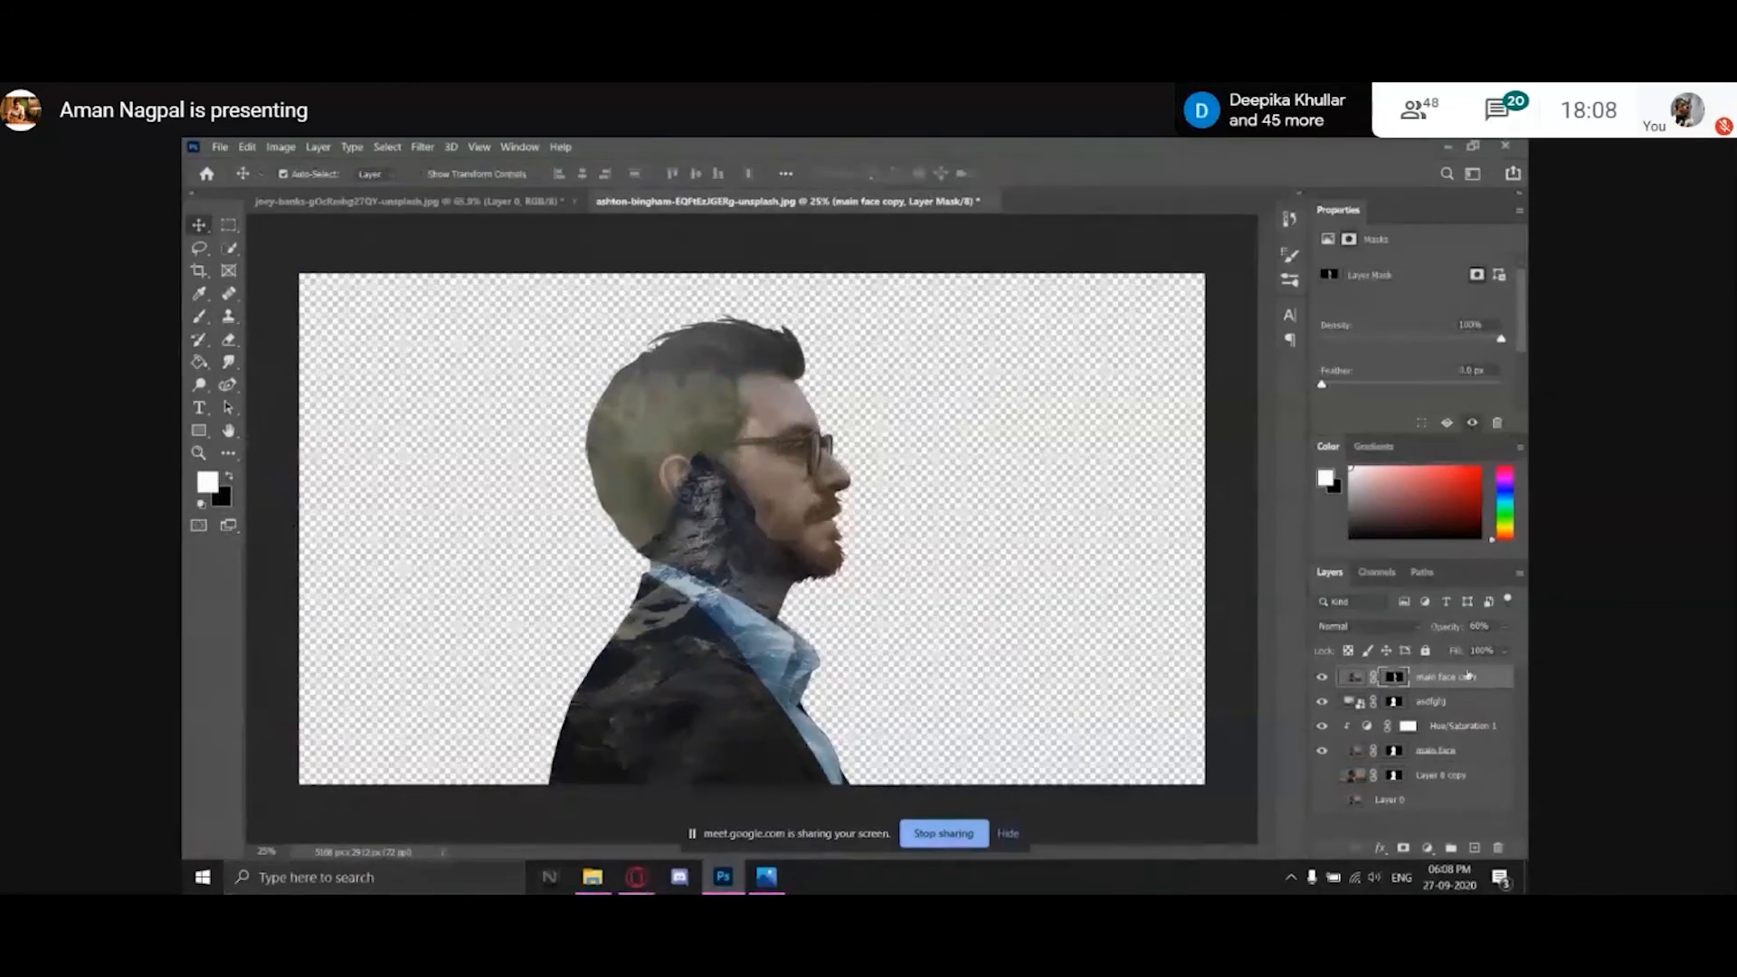
Set the main face copy layer's opacity to 22% and rename the layer "face right v".
click(1504, 649)
drag(1482, 647, 1462, 649)
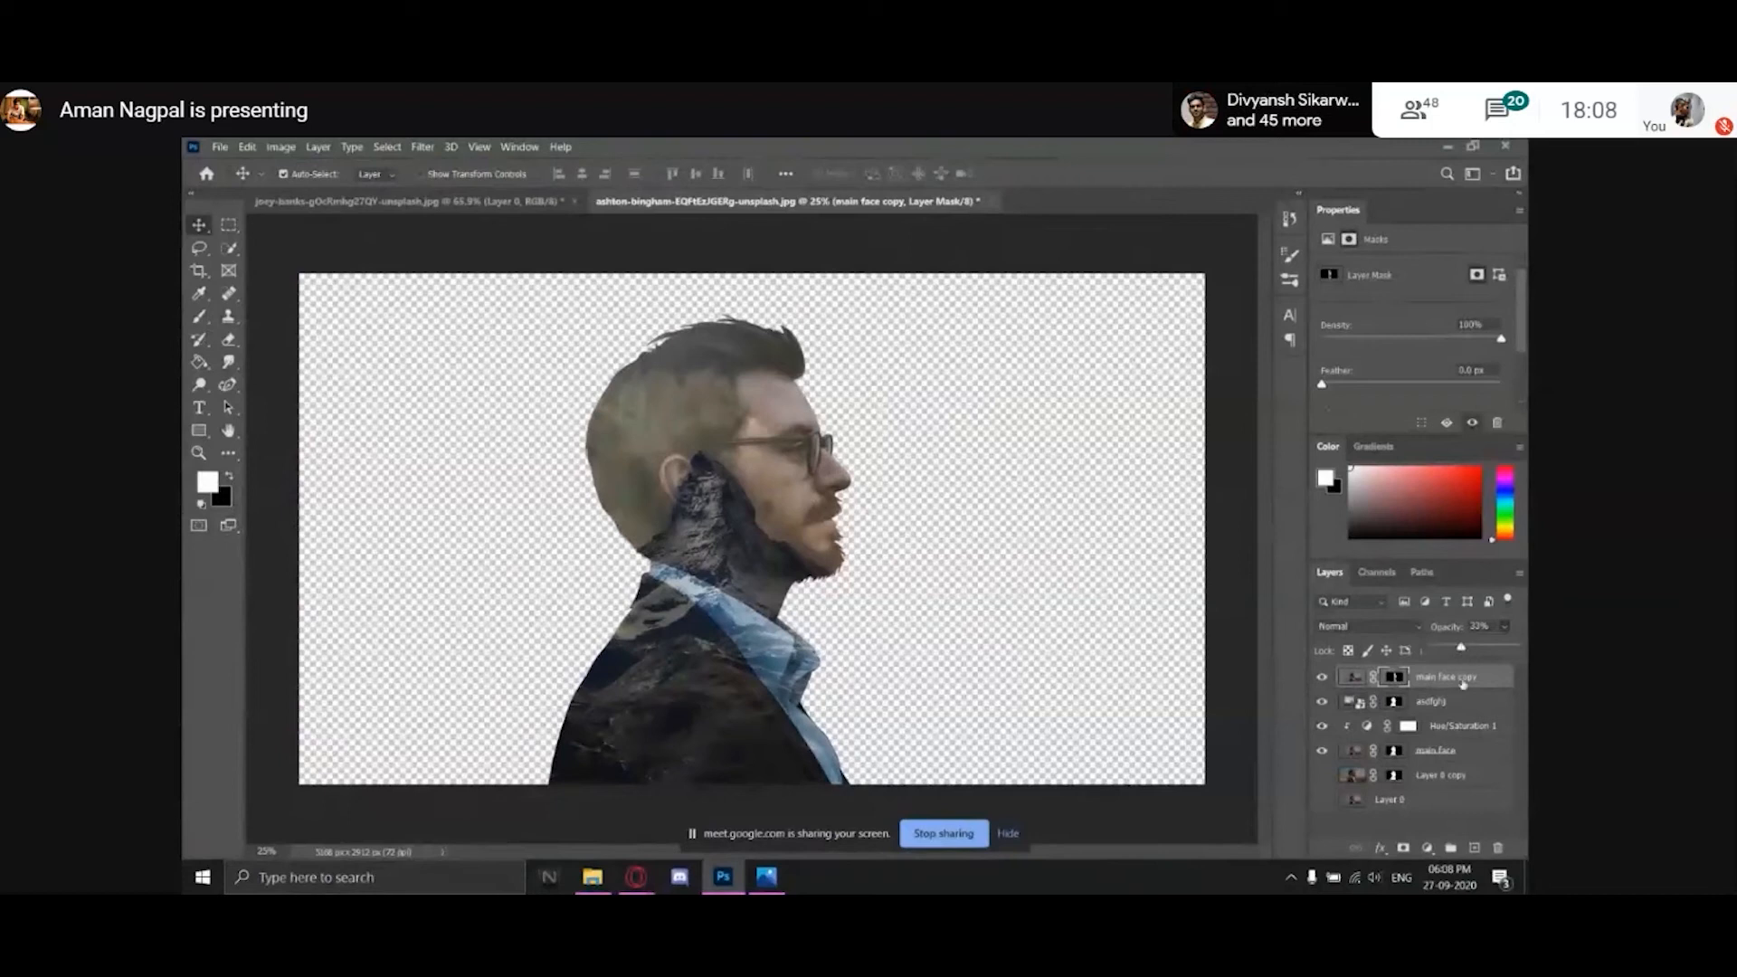
double_click(1448, 676)
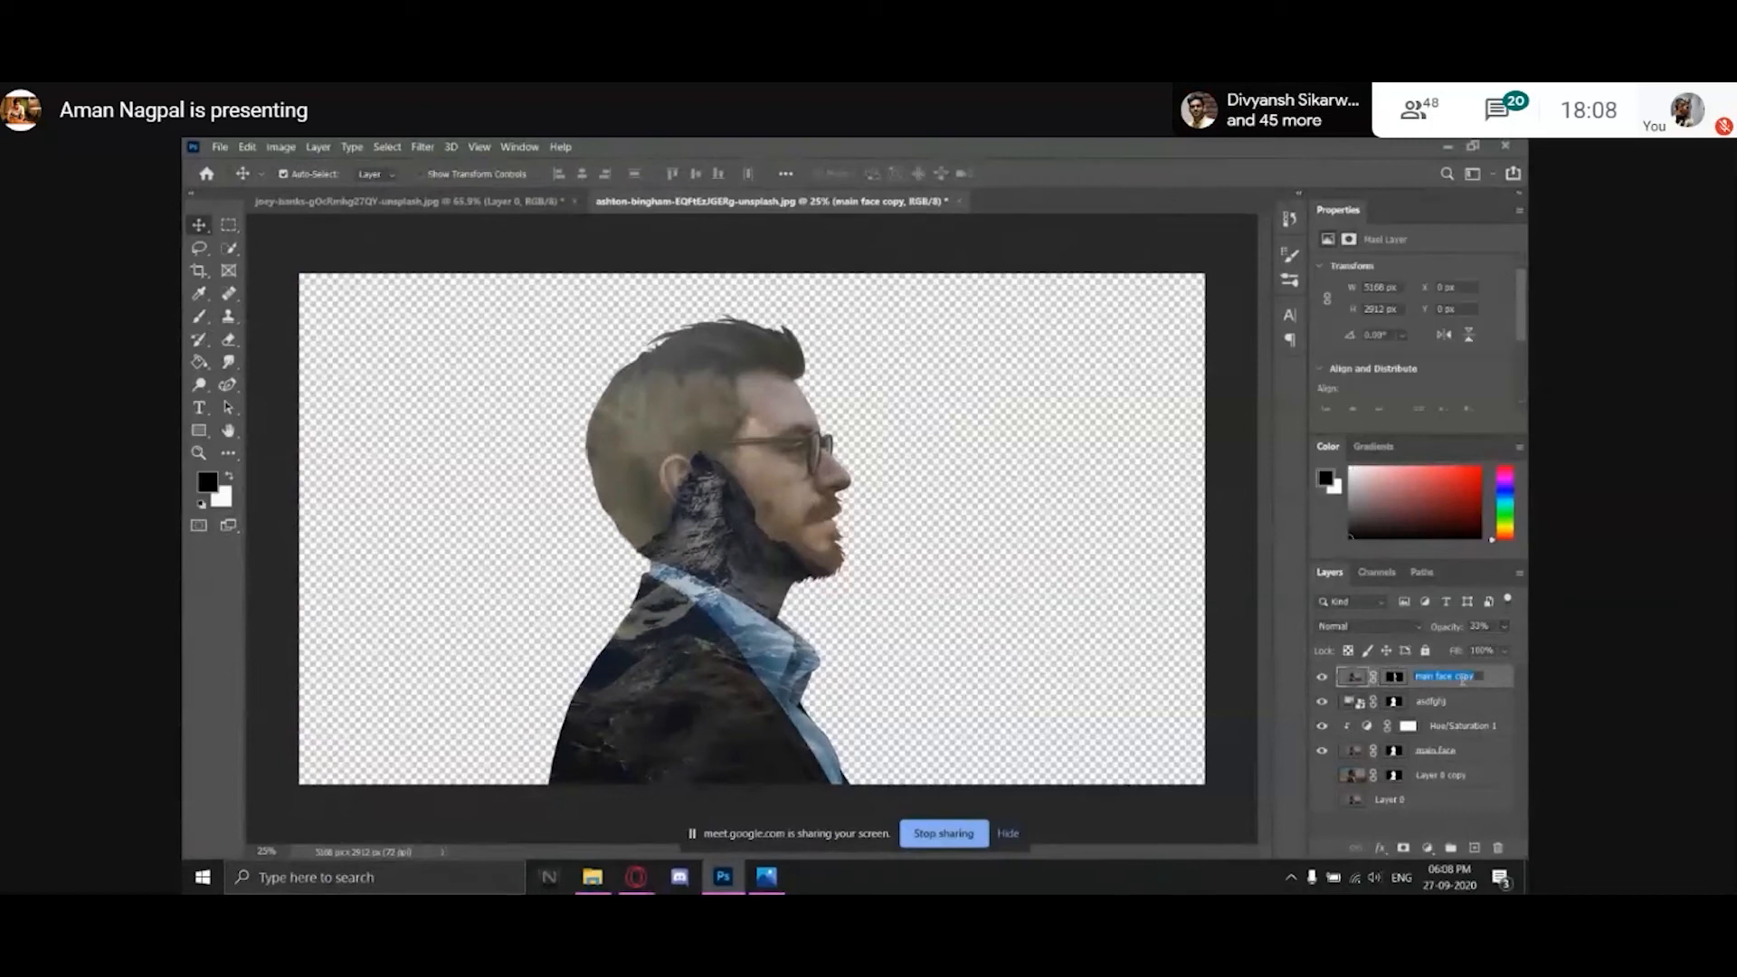
text(face rid)
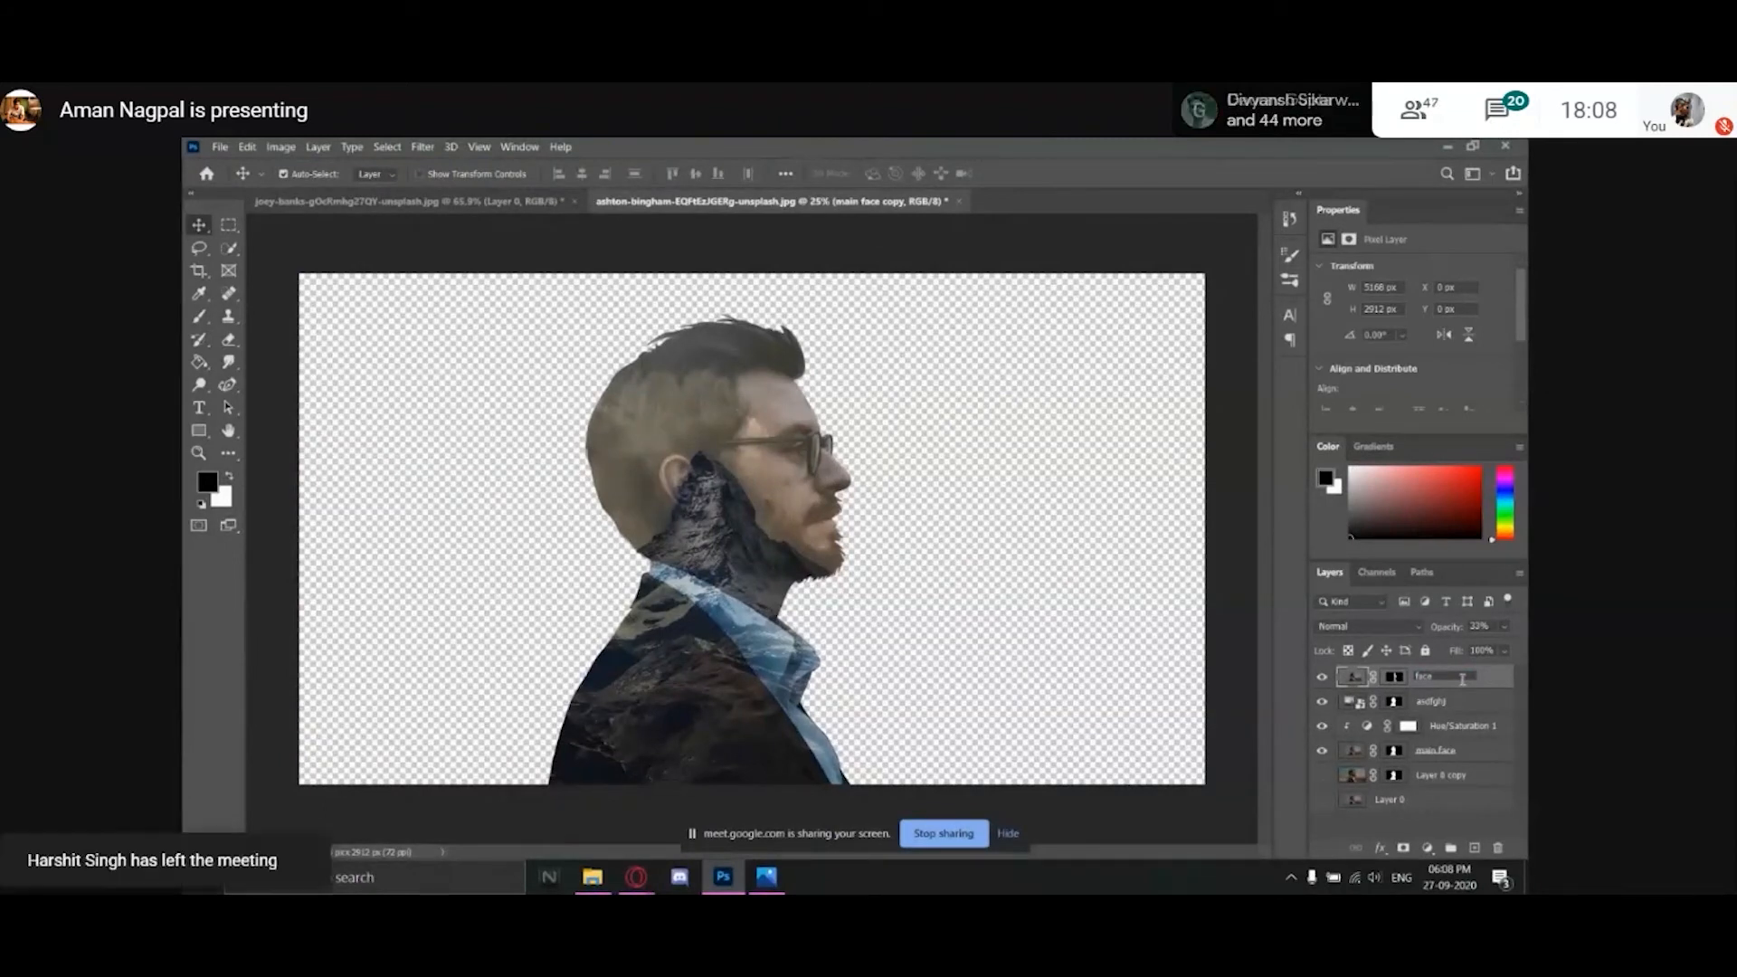
text(ht si)
key(Return)
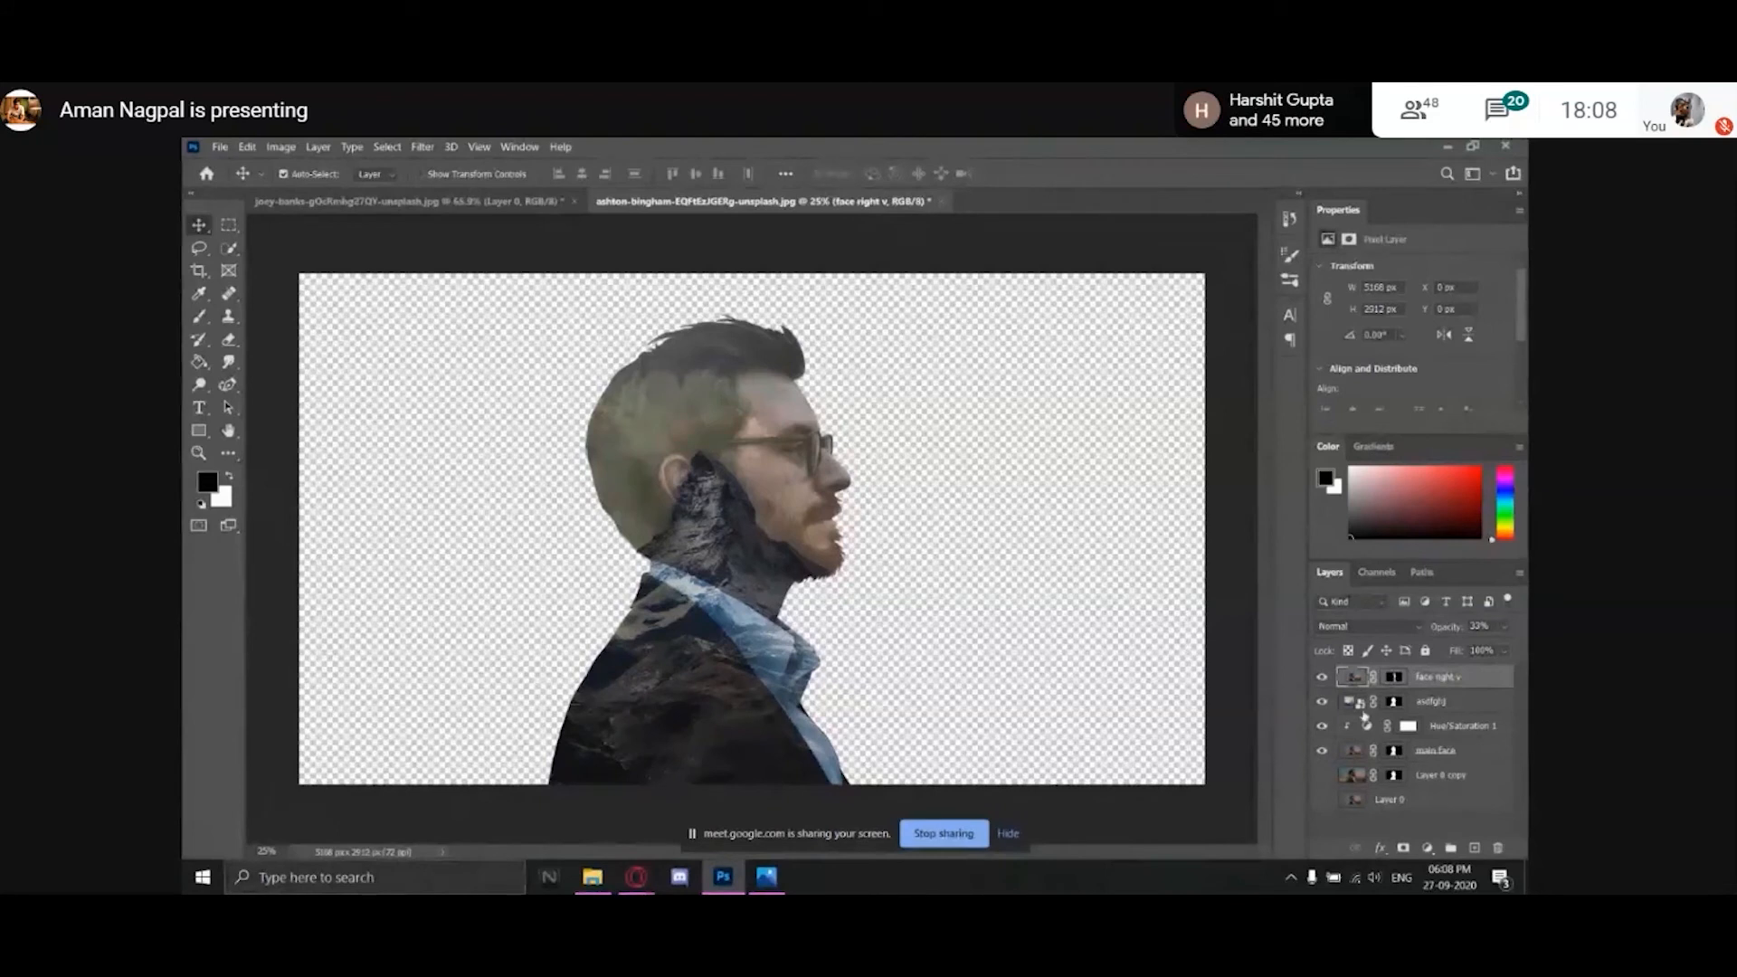
Rename the mountain and clouds smart object layer "cloud main".
click(1427, 703)
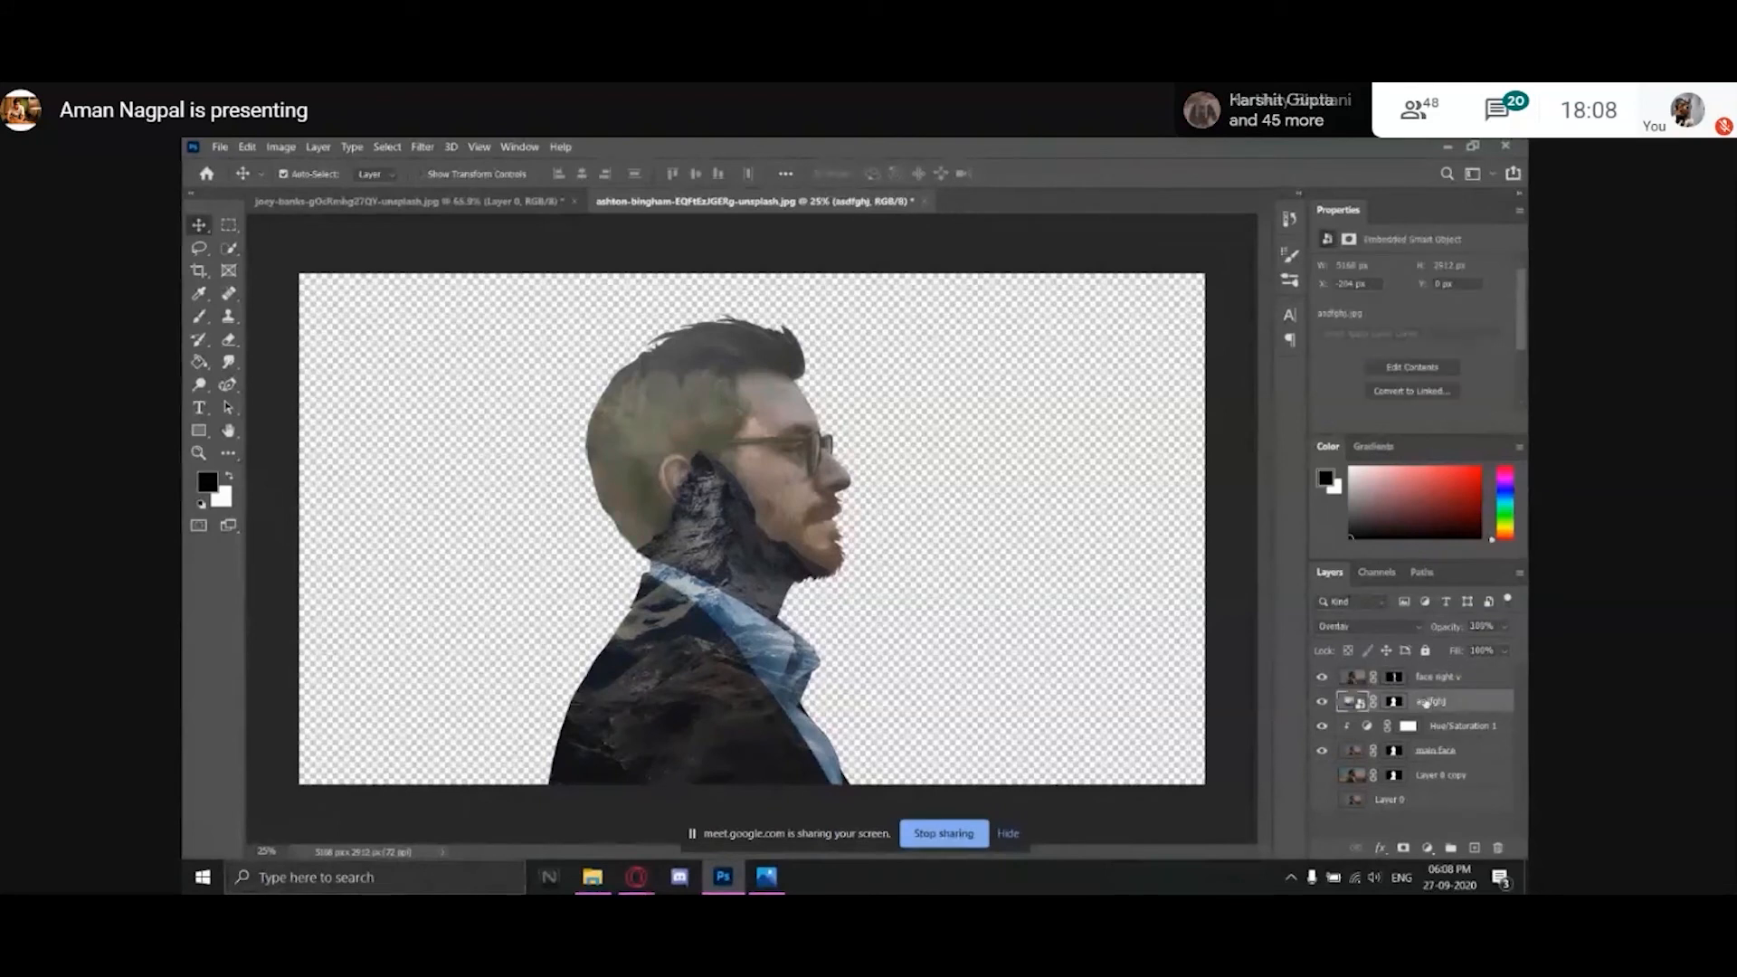
double_click(1434, 701)
text(clouds)
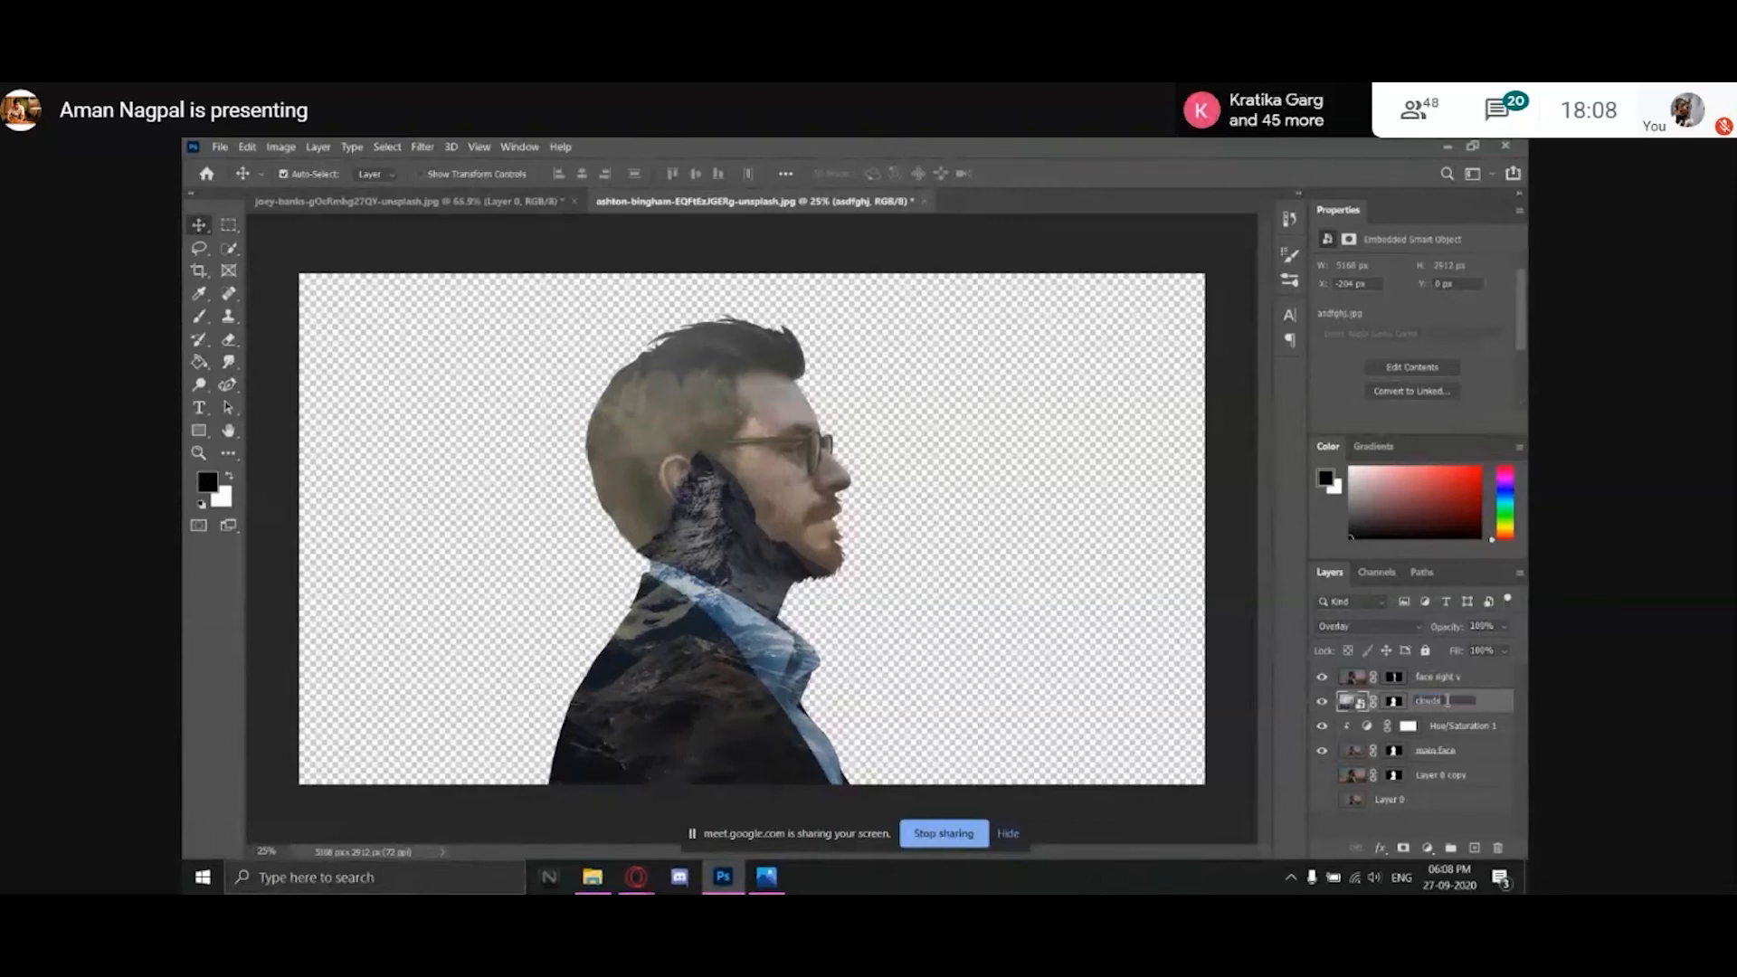
key(BackSpace)
text( main)
key(Return)
Duplicate the cloud main layer and move the copy above face right v in the layer stack.
key(ctrl+j)
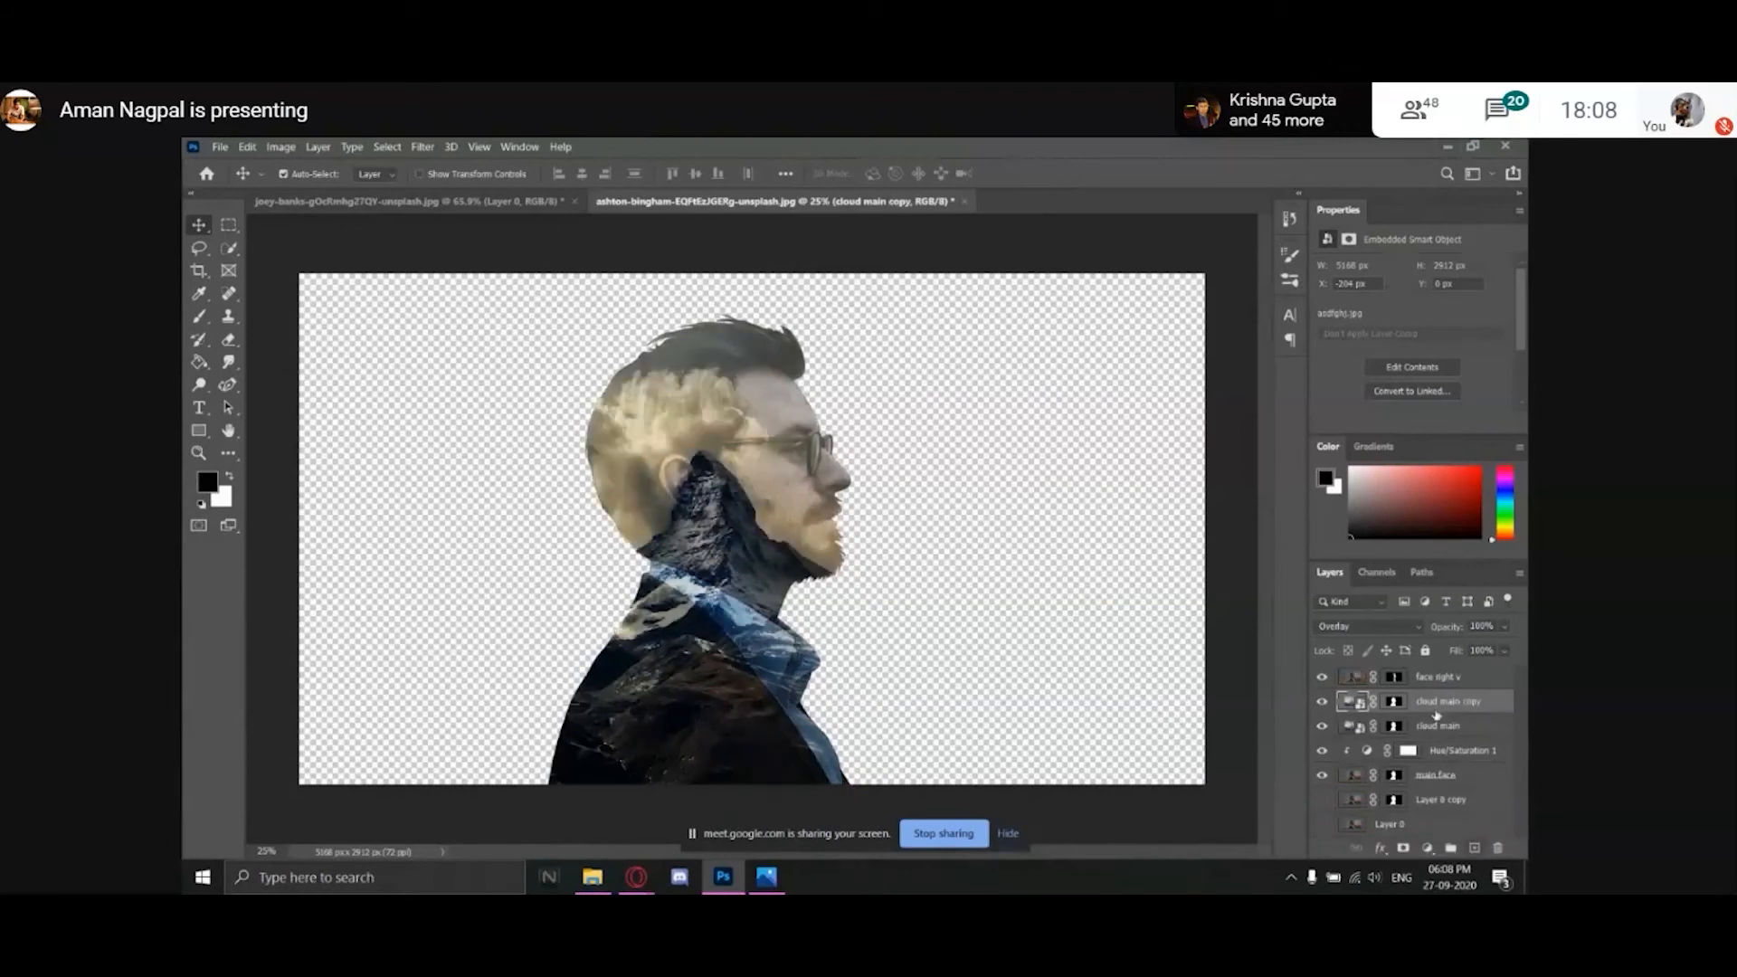
drag(1436, 712, 1455, 676)
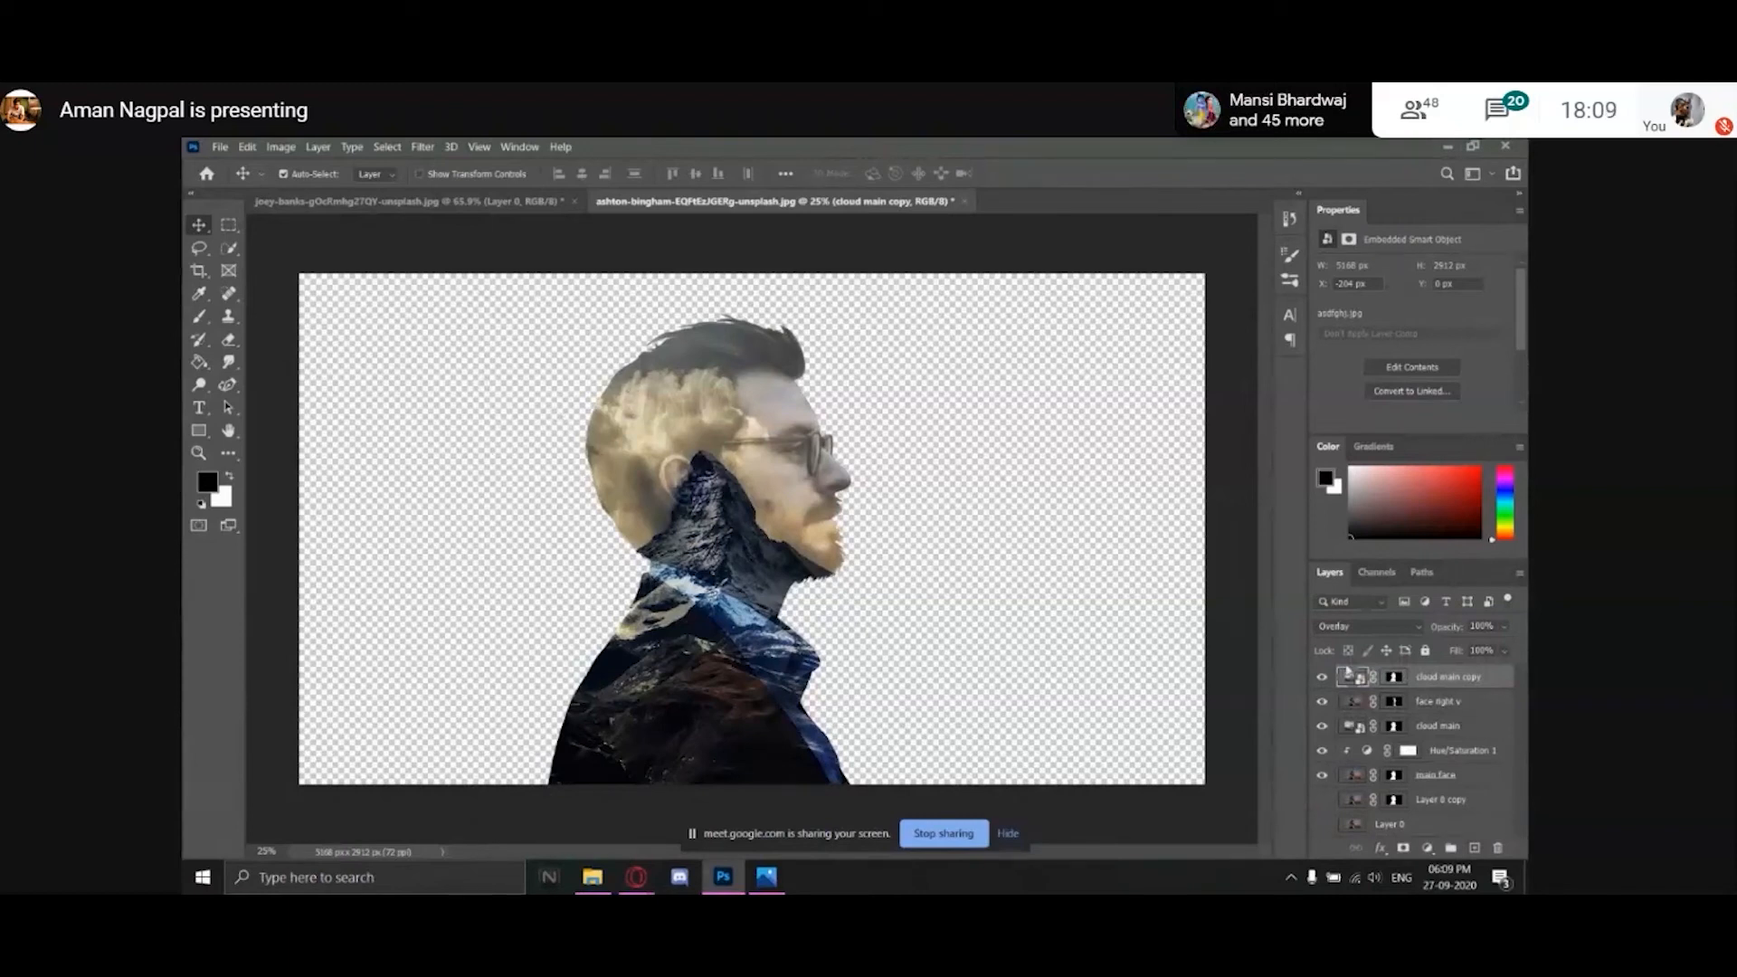
Brush white on the cloud main copy's mask to reveal clouds and mountains behind the man's head and back, using a slightly larger brush.
click(1397, 677)
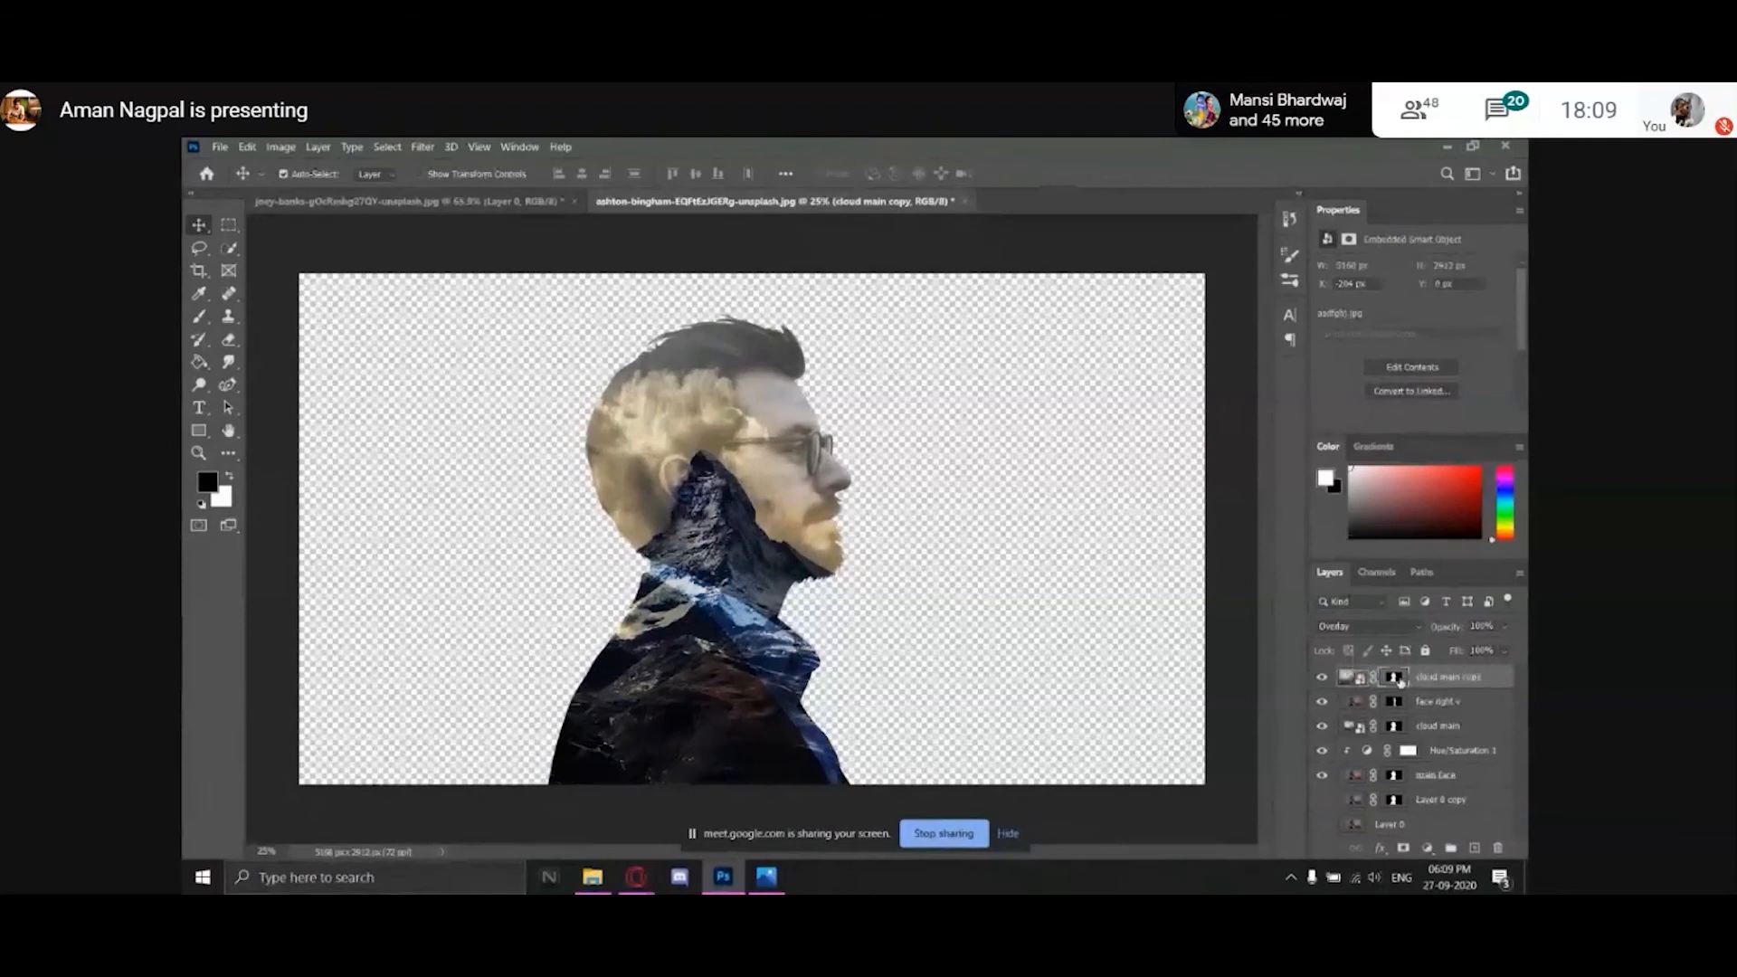
right_click(1395, 680)
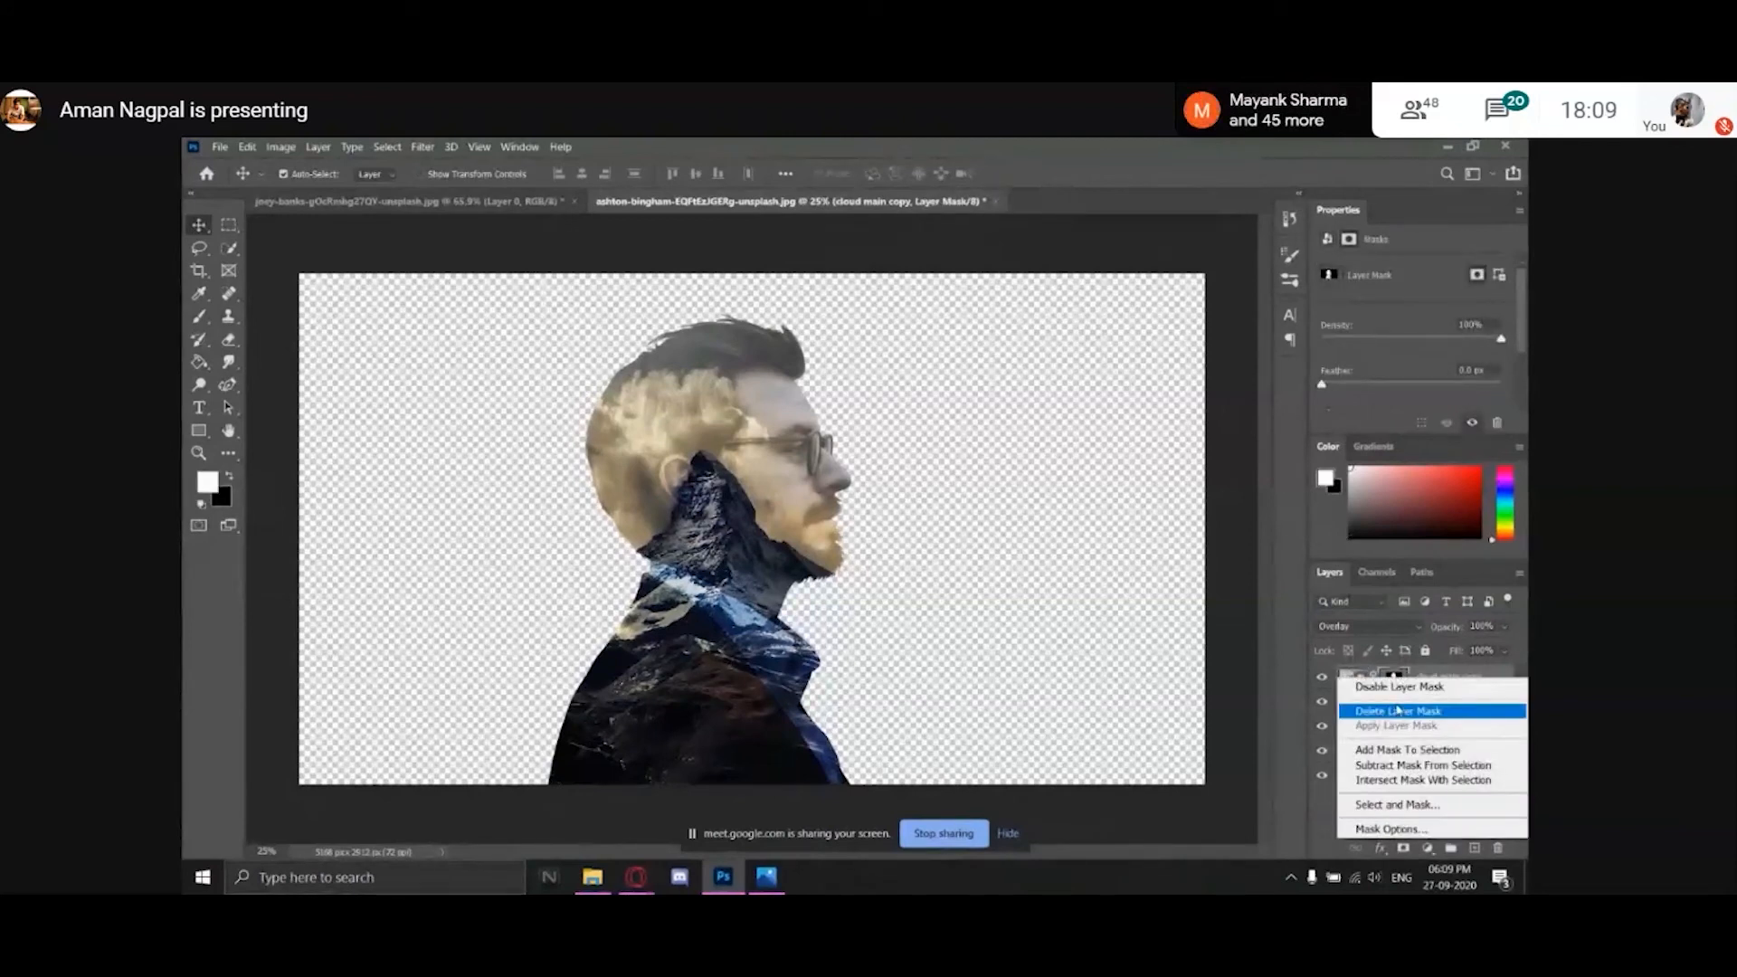
click(767, 468)
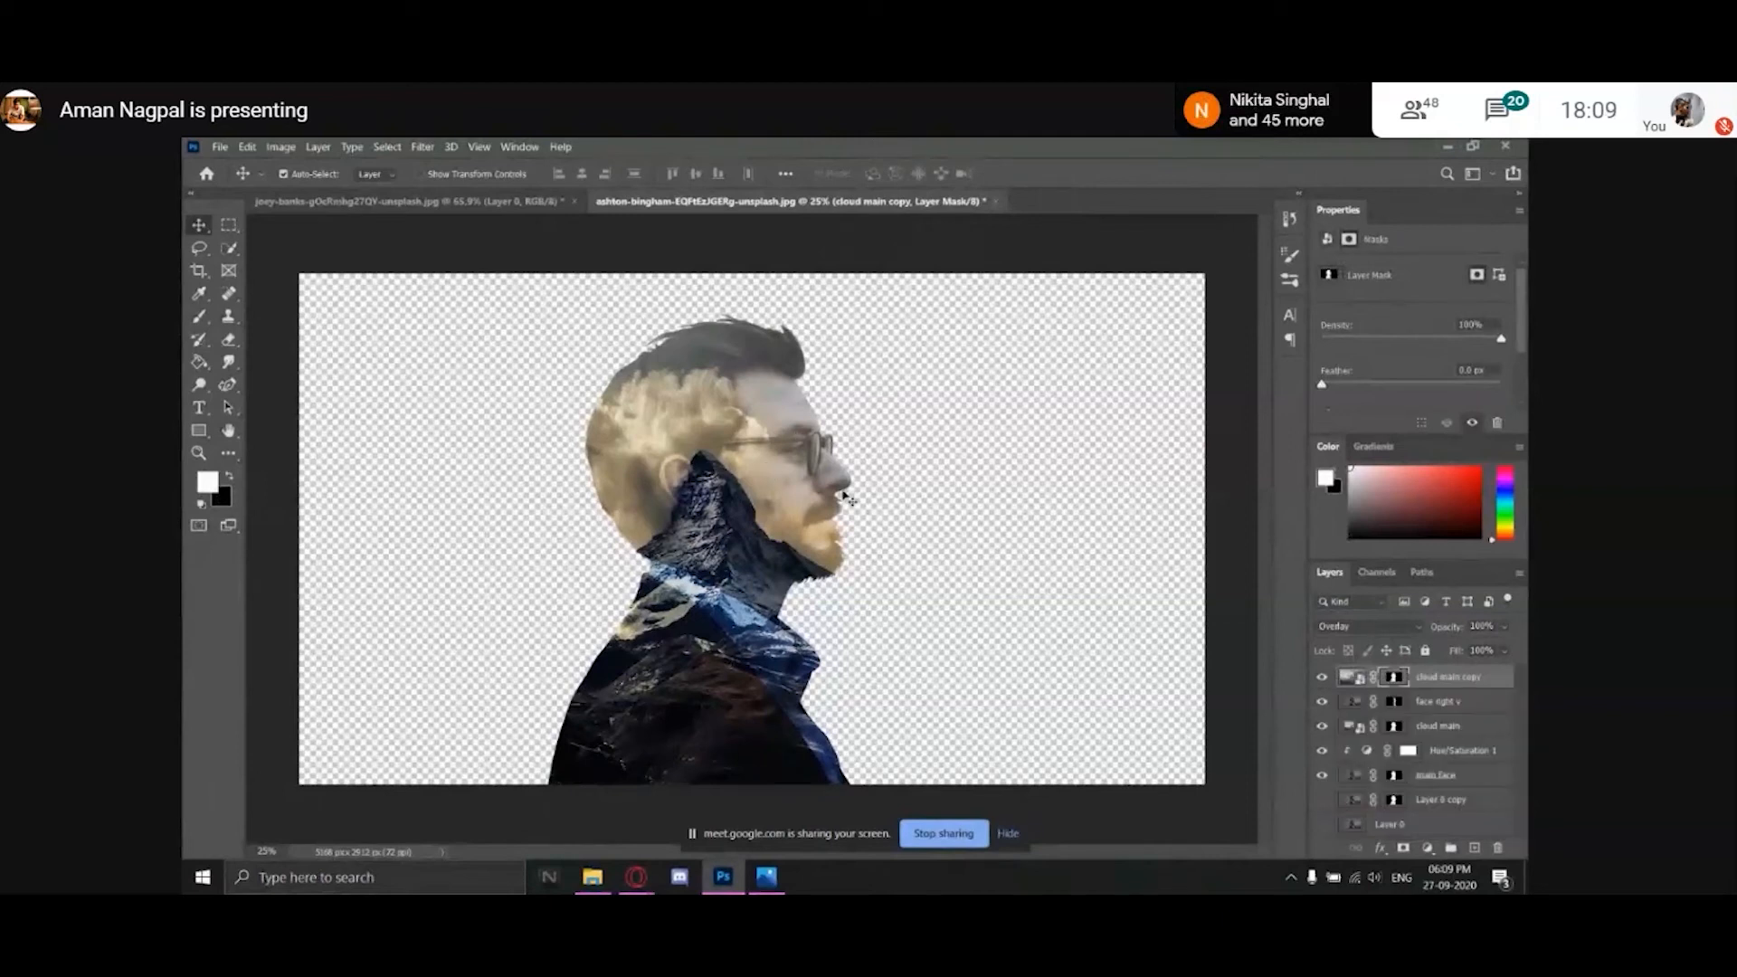
key(b)
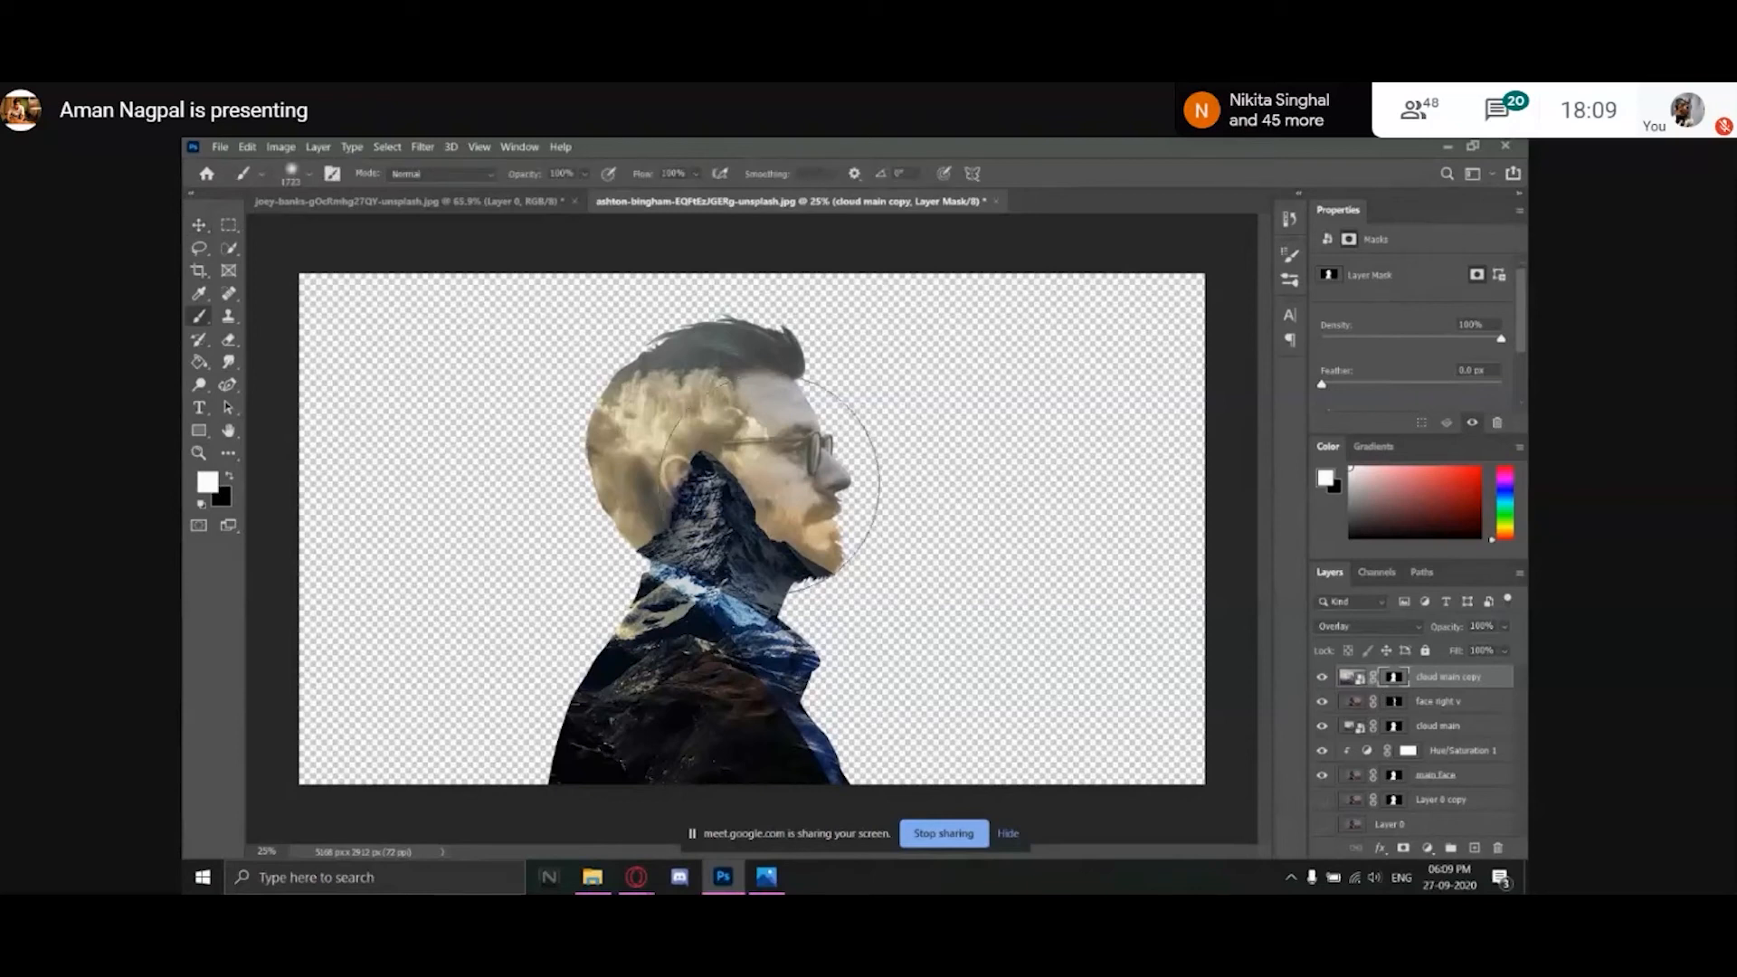
mouse_move(523, 406)
mouse_down()
mouse_move(601, 412)
mouse_move(581, 429)
mouse_move(562, 392)
mouse_move(503, 411)
mouse_move(523, 457)
mouse_up()
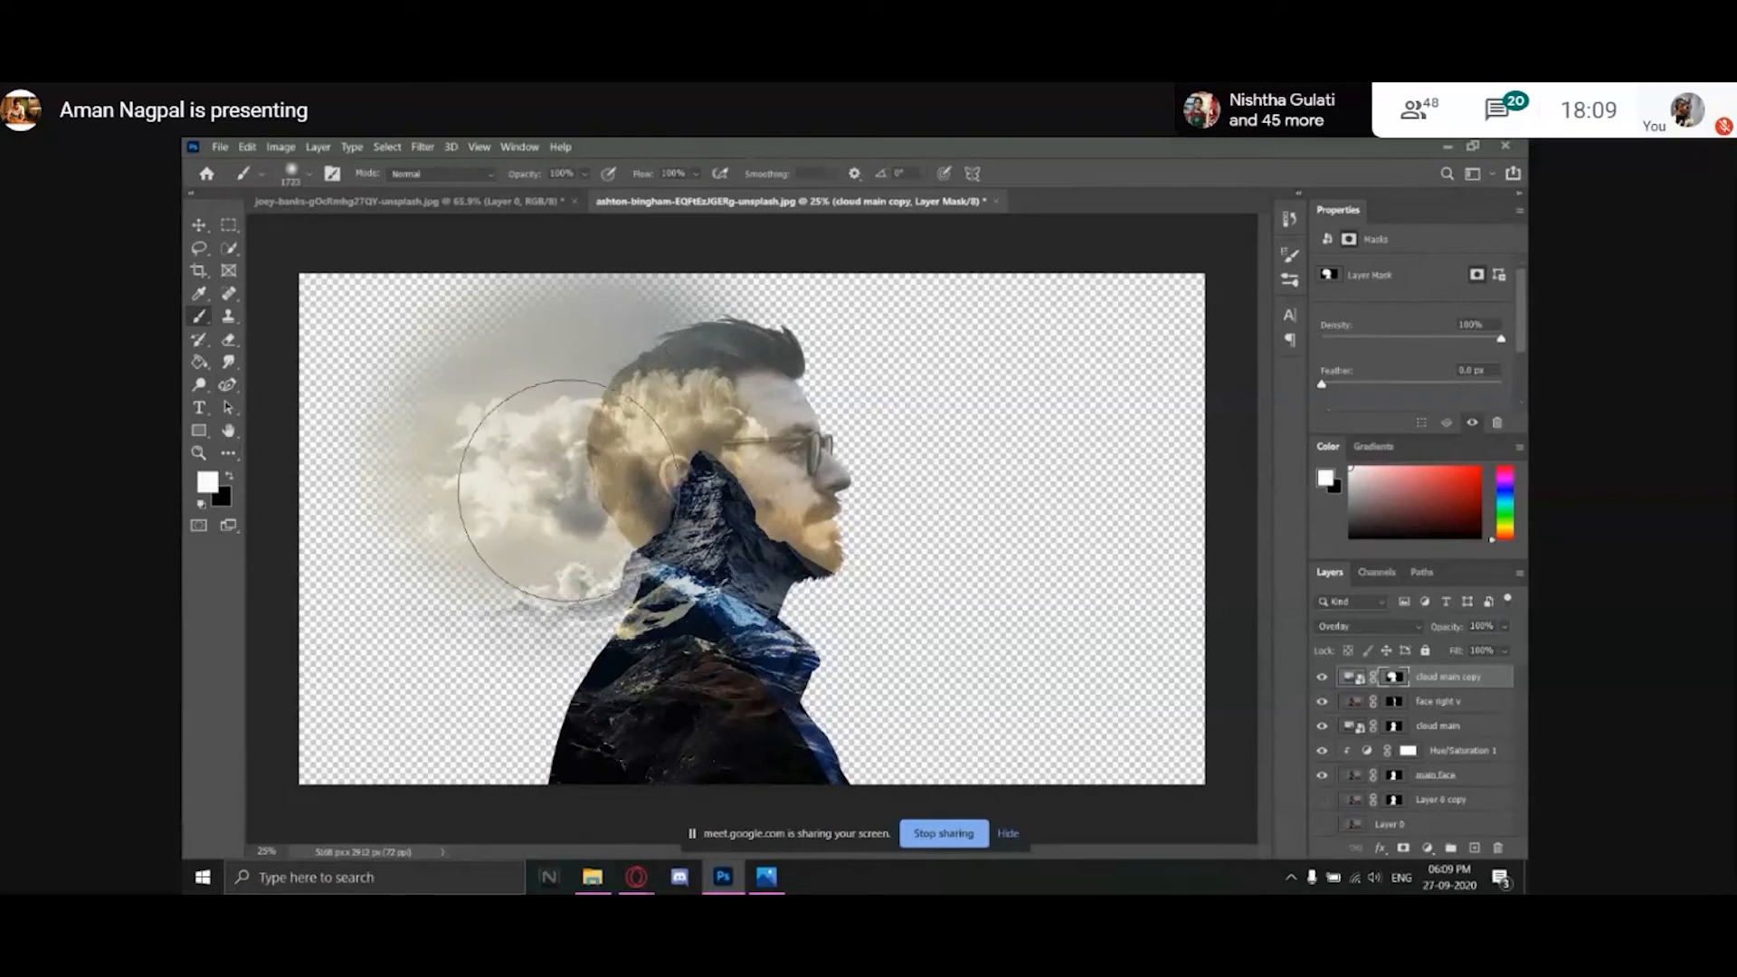
key(bracketright)
key(bracketright)
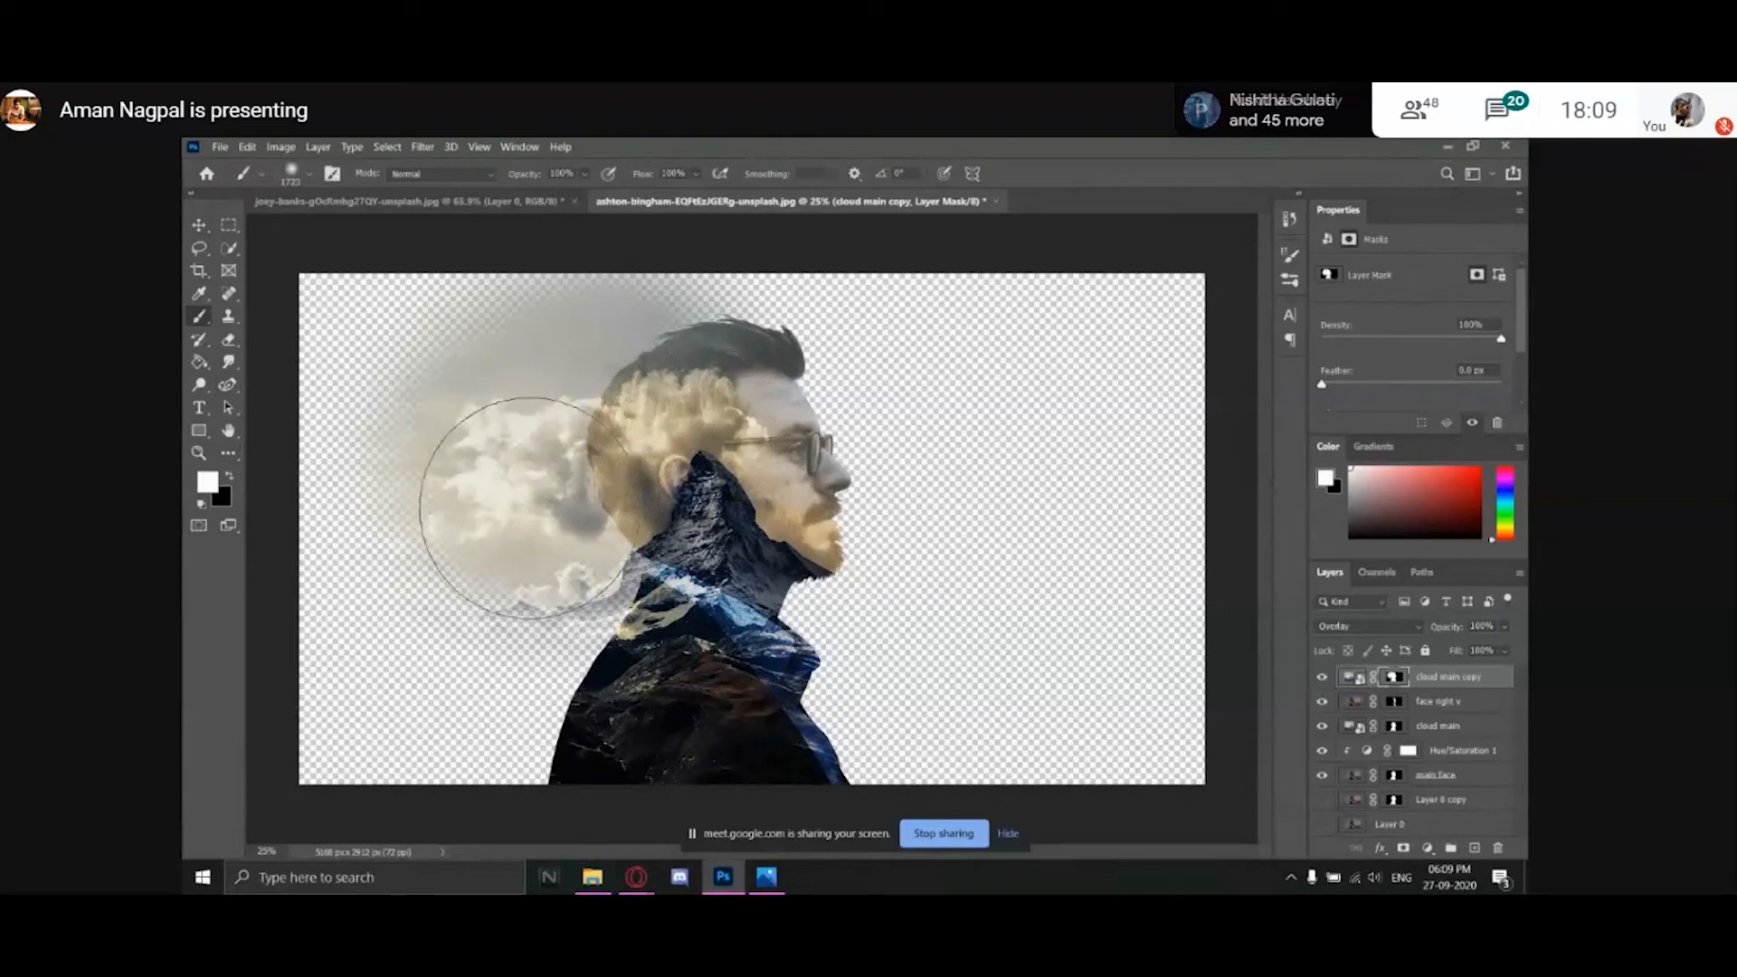
click(586, 602)
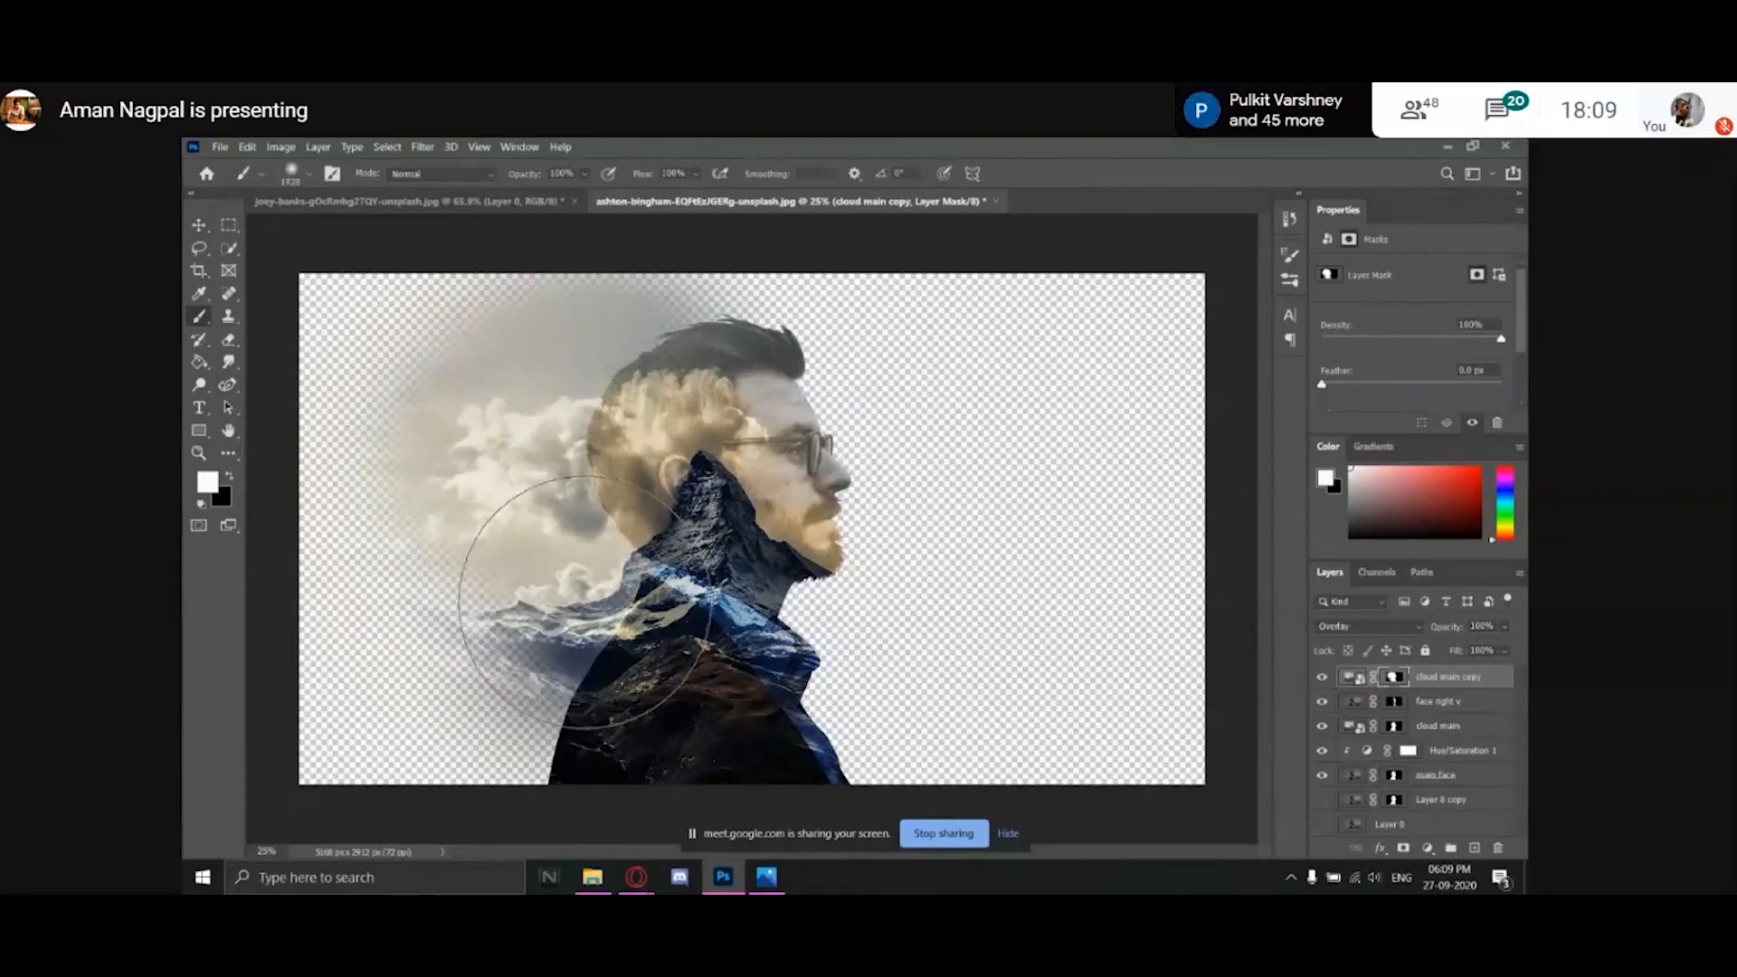
click(610, 680)
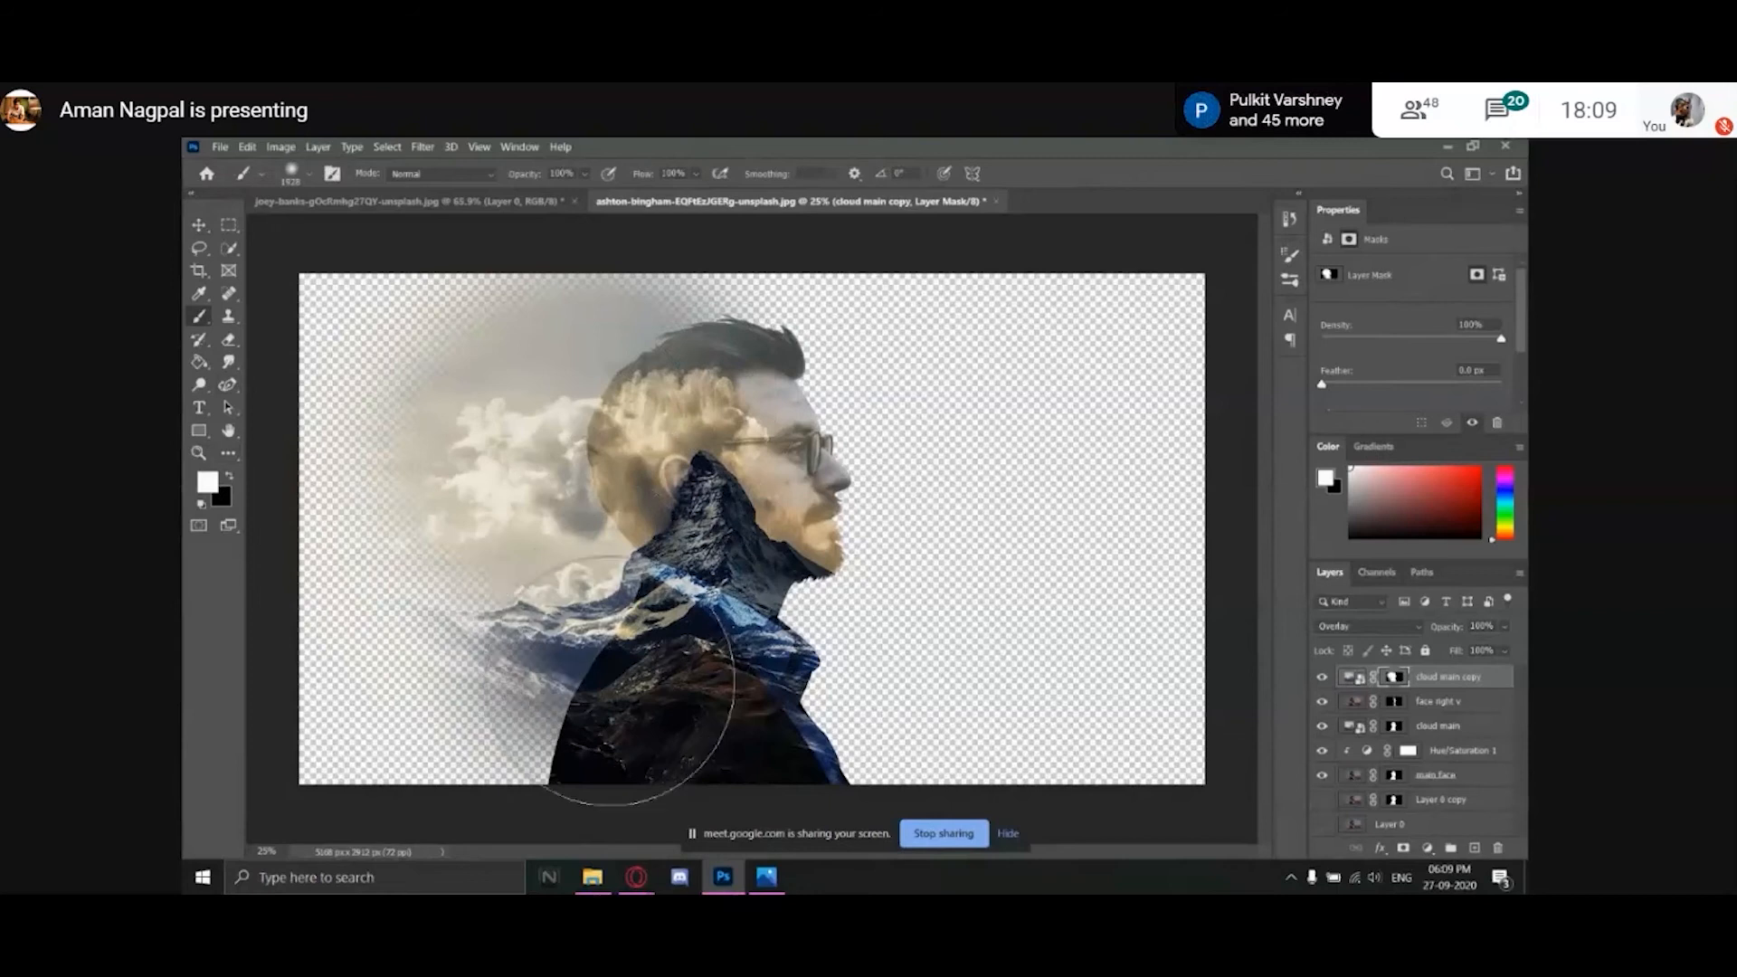
mouse_move(573, 698)
mouse_down()
mouse_move(488, 755)
mouse_move(525, 719)
mouse_move(423, 742)
mouse_move(465, 717)
mouse_up()
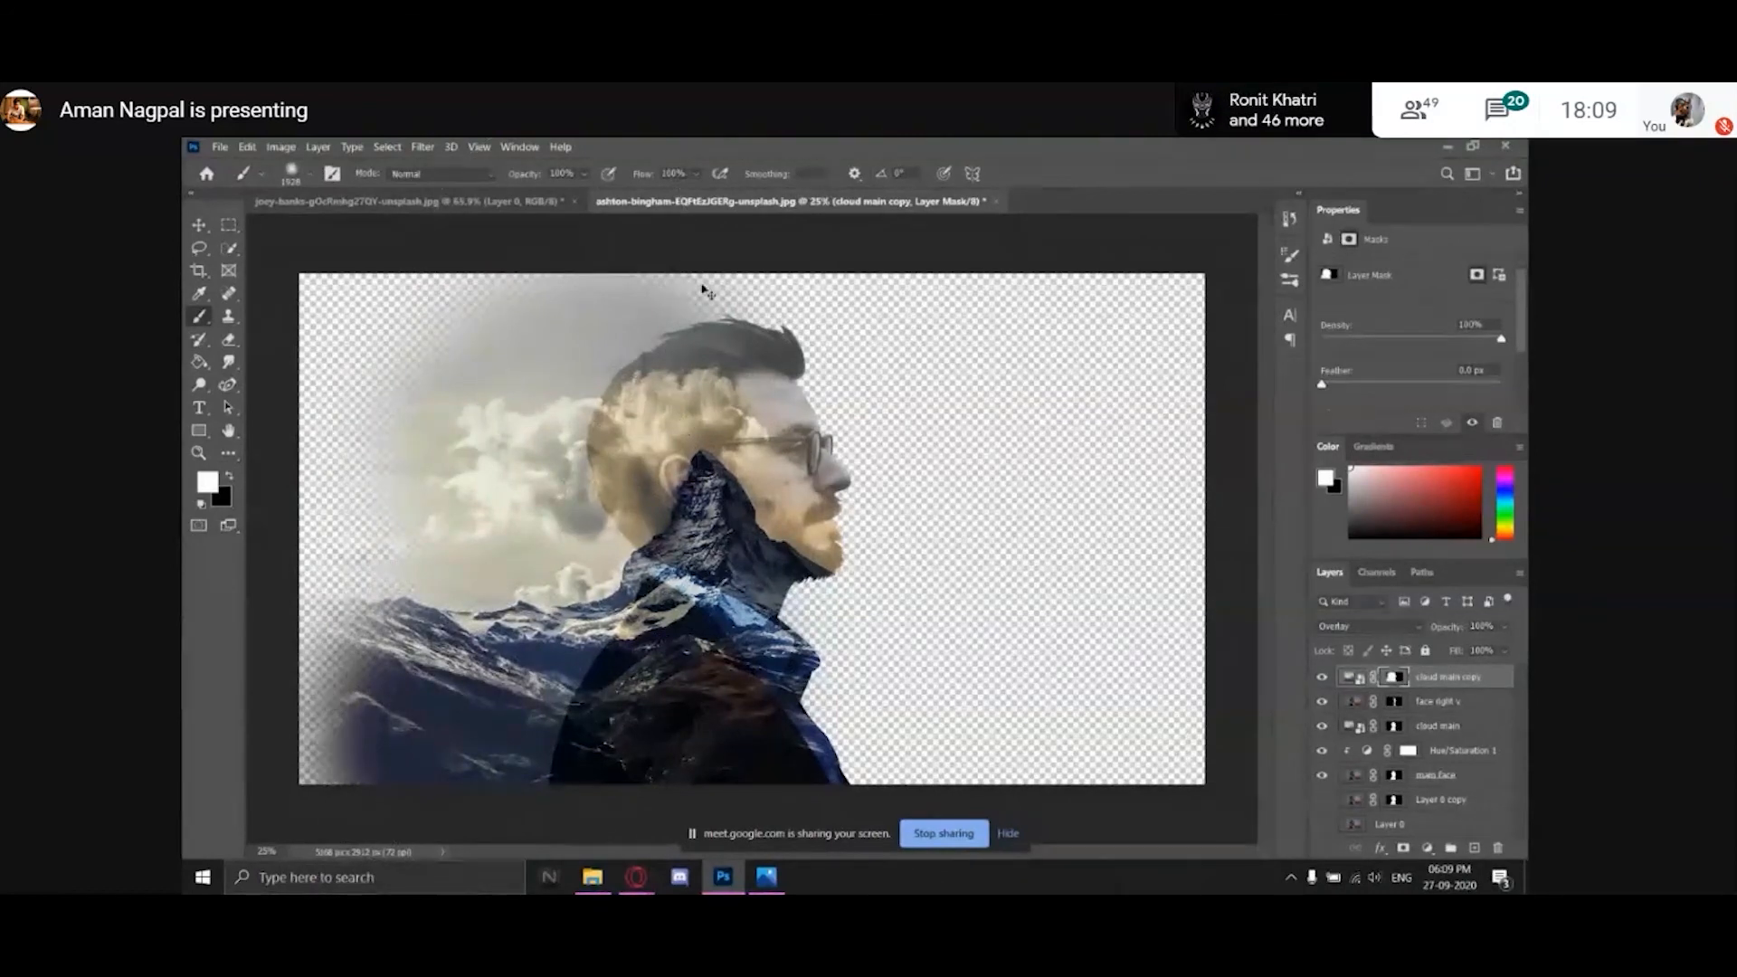
Lower the brush opacity to 33%, undo the last mask strokes, and return the brush opacity to 100%.
click(583, 174)
drag(595, 195, 548, 199)
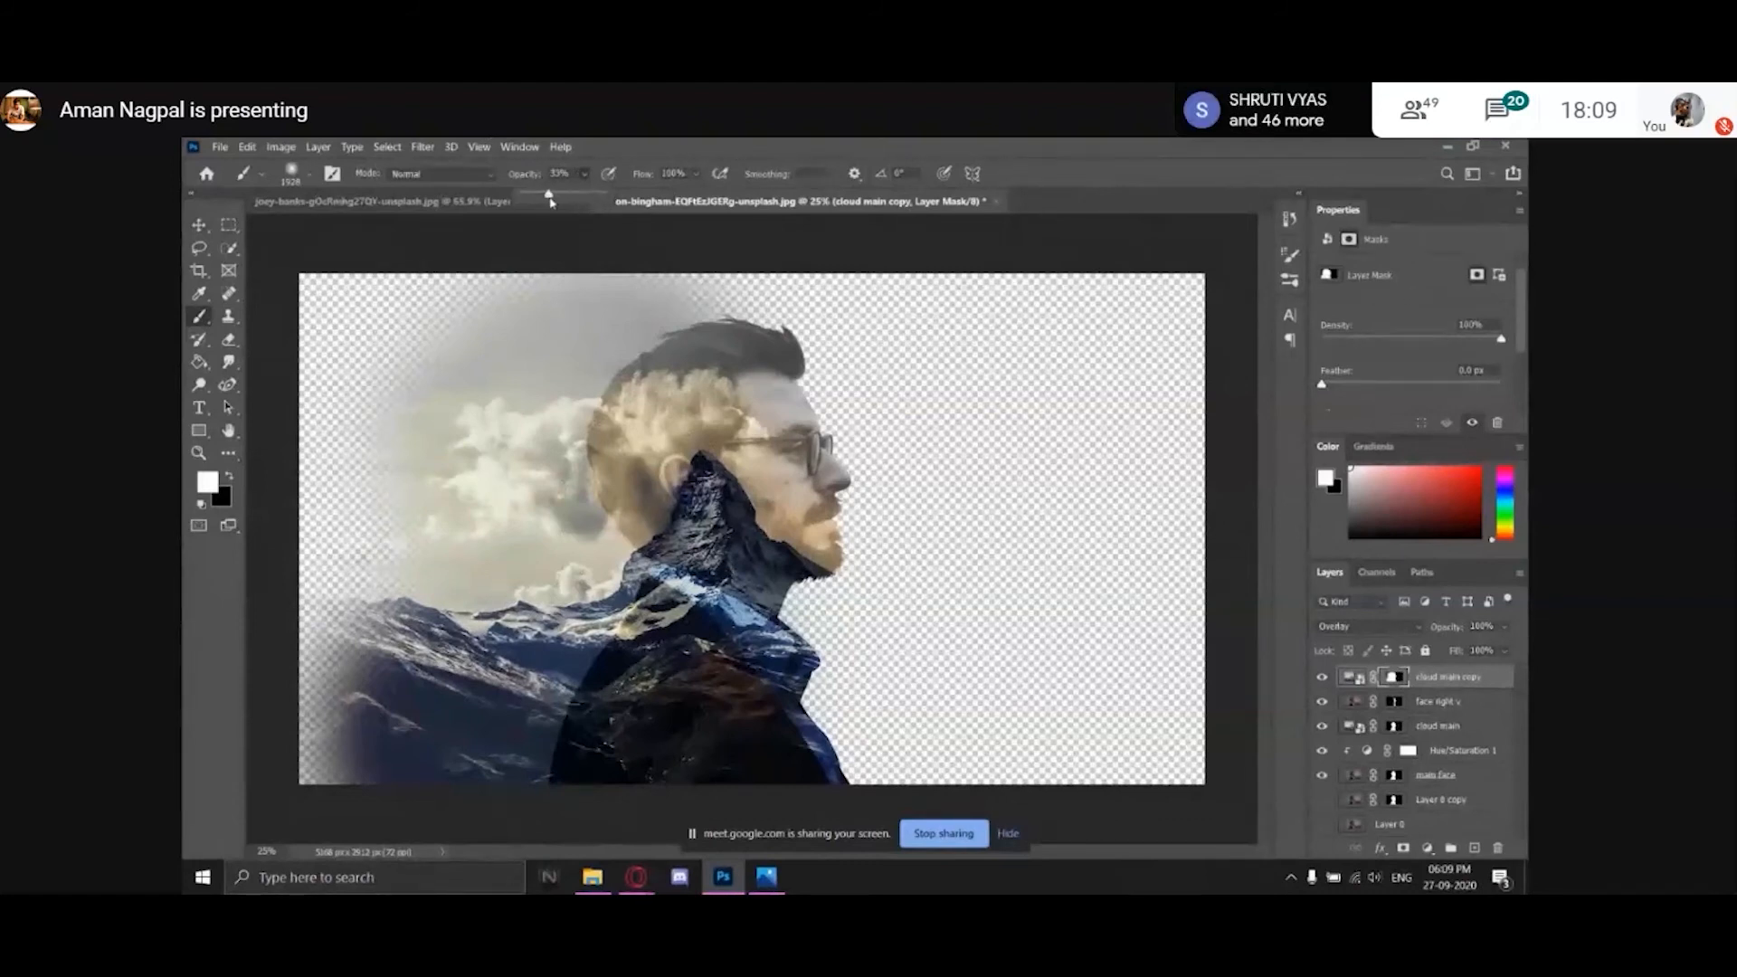
key(ctrl+z)
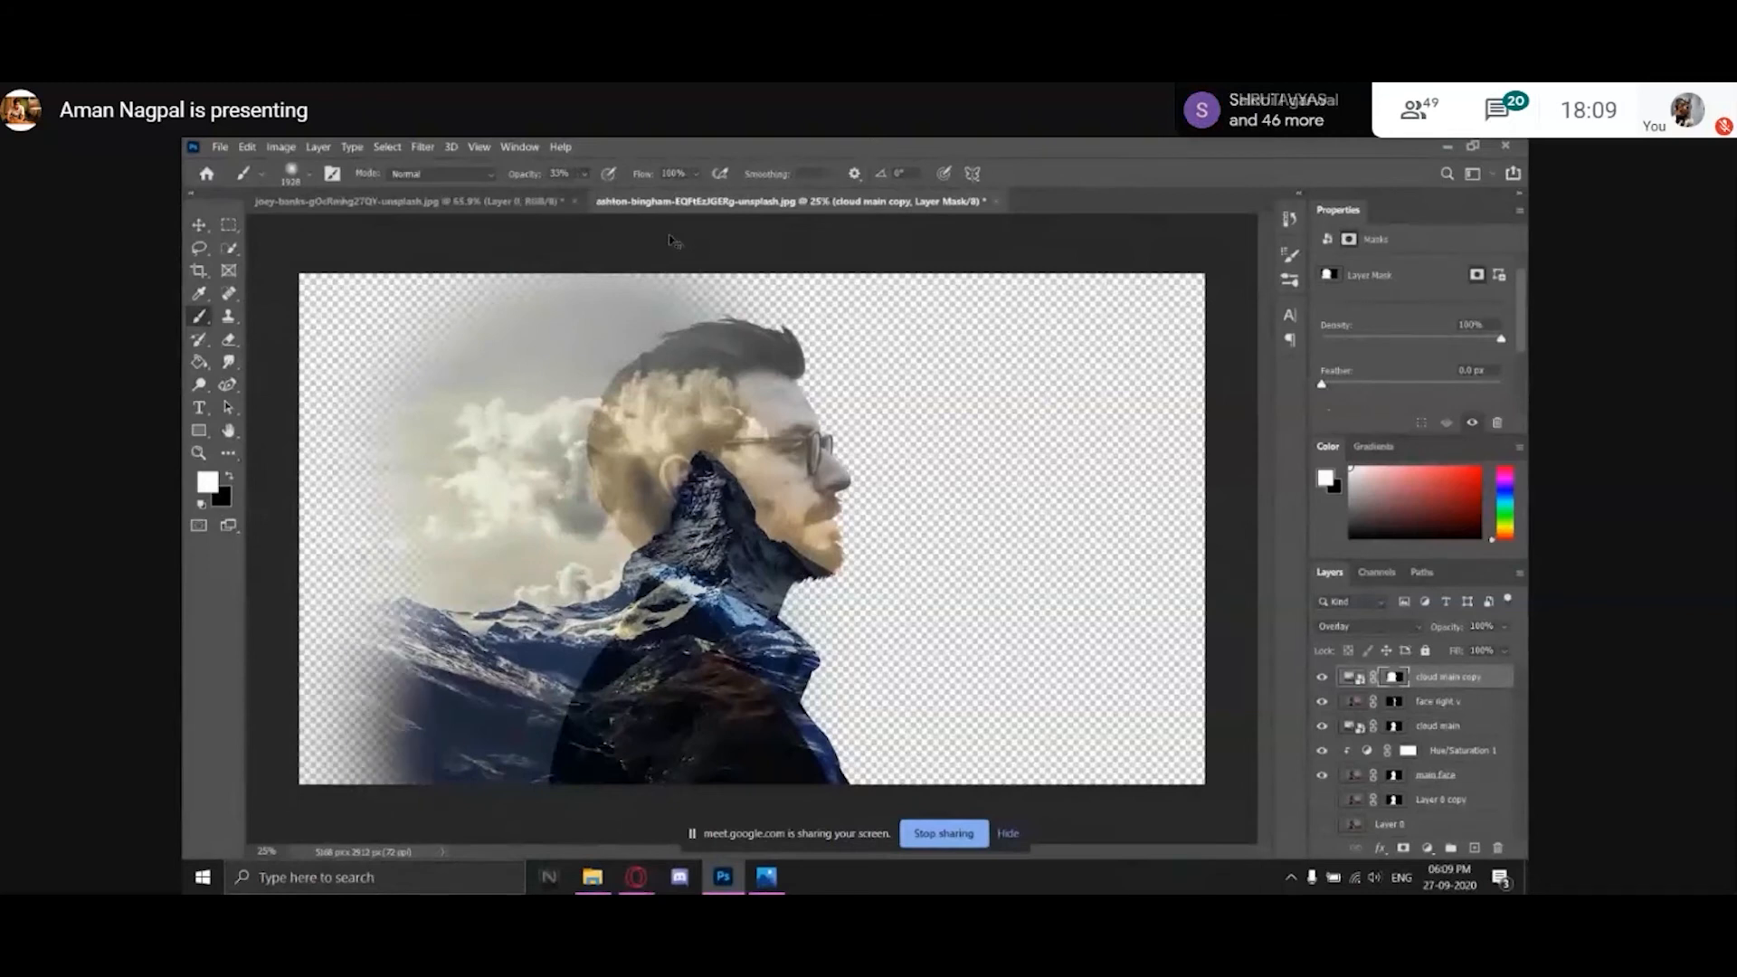
key(ctrl+z)
click(584, 174)
drag(589, 192, 648, 193)
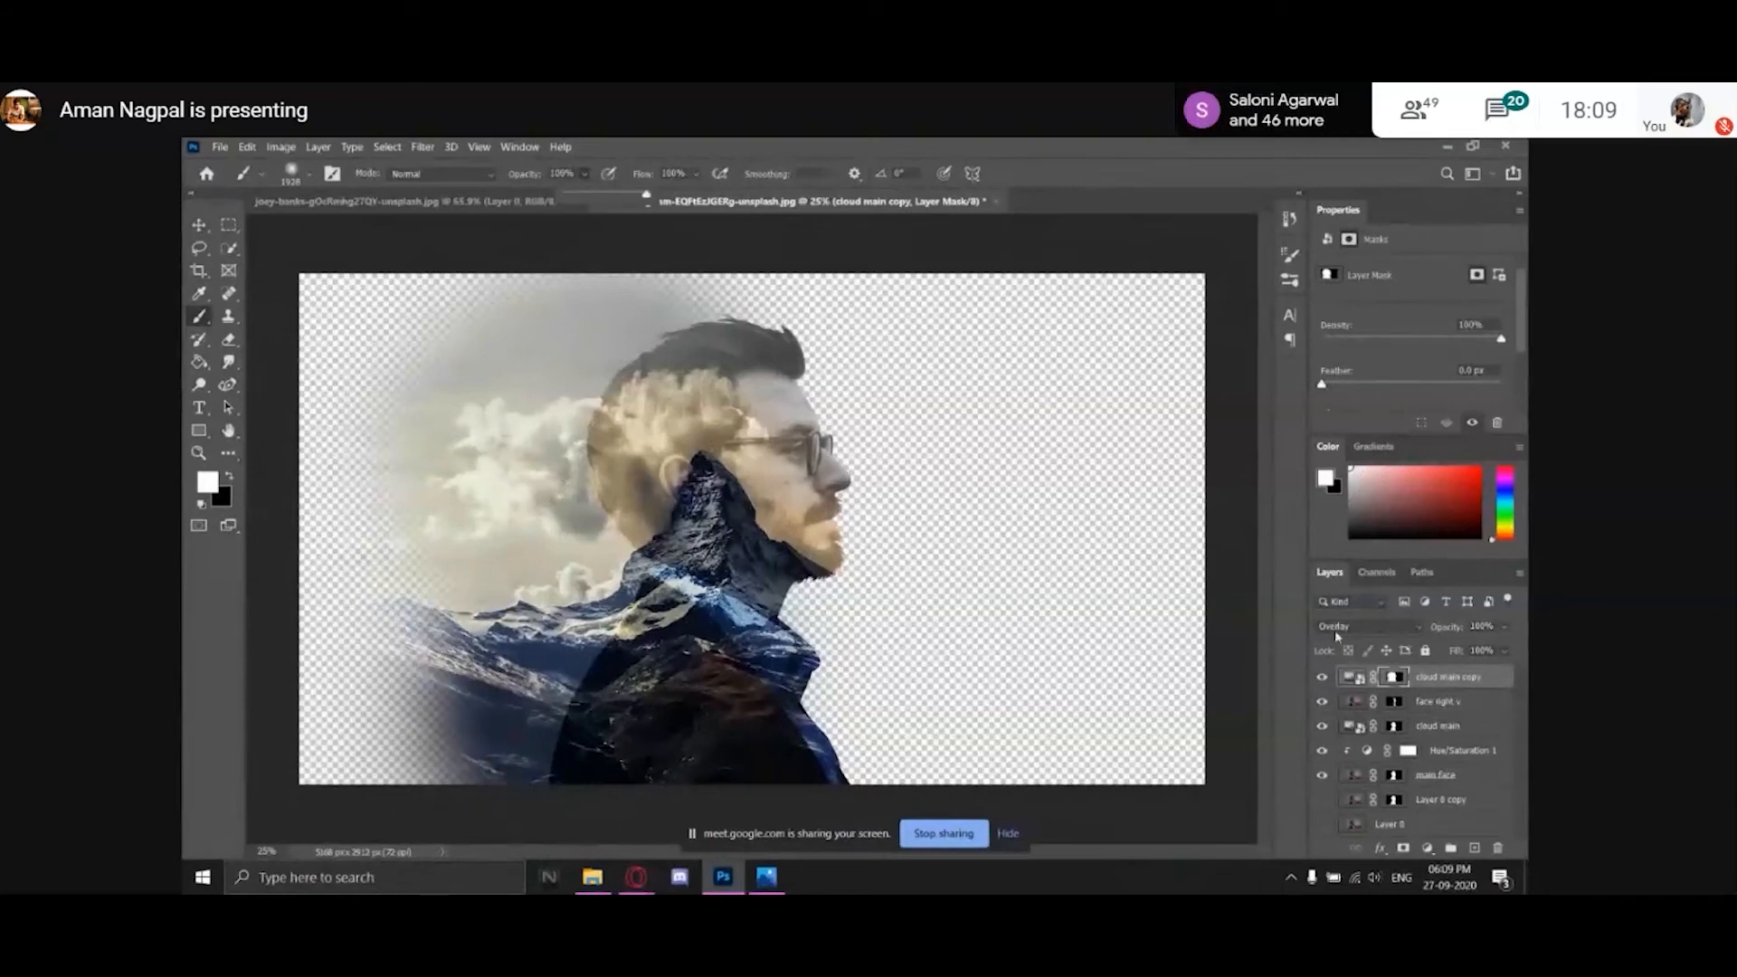
Undo the remaining brush strokes on the cloud main copy's mask, back to the plain silhouette.
click(1354, 677)
click(584, 173)
mouse_move(615, 193)
mouse_down()
mouse_move(551, 196)
mouse_move(638, 199)
mouse_up()
drag(385, 755, 574, 719)
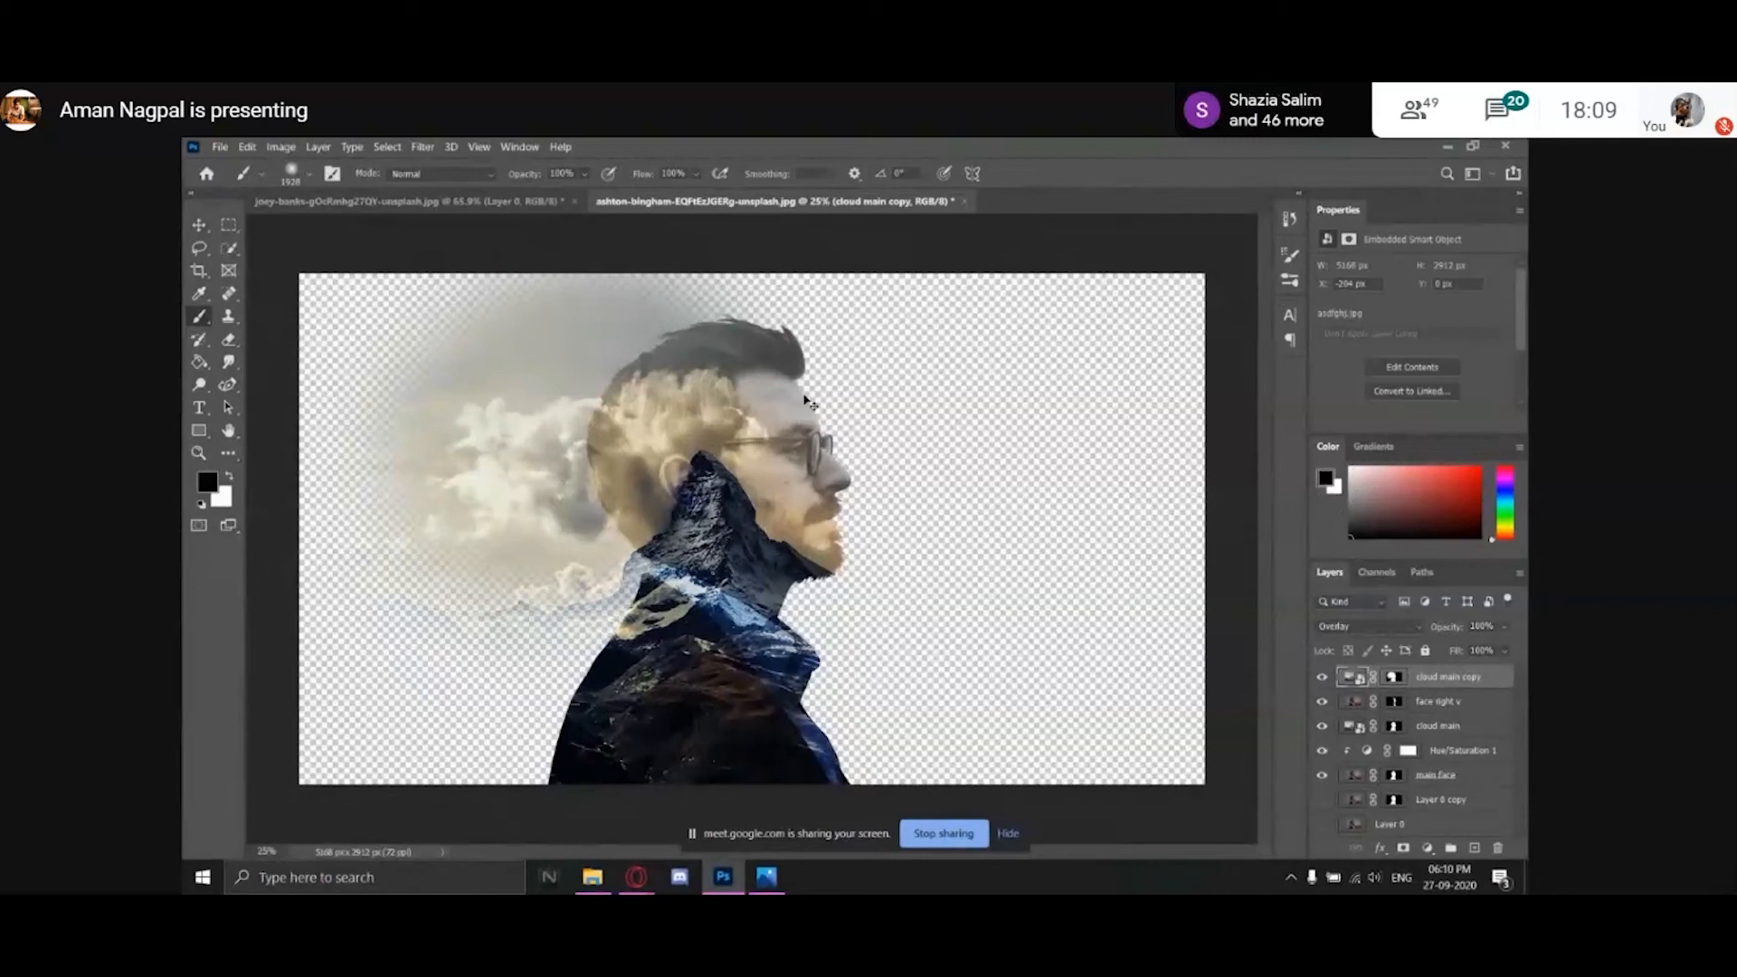
key(v)
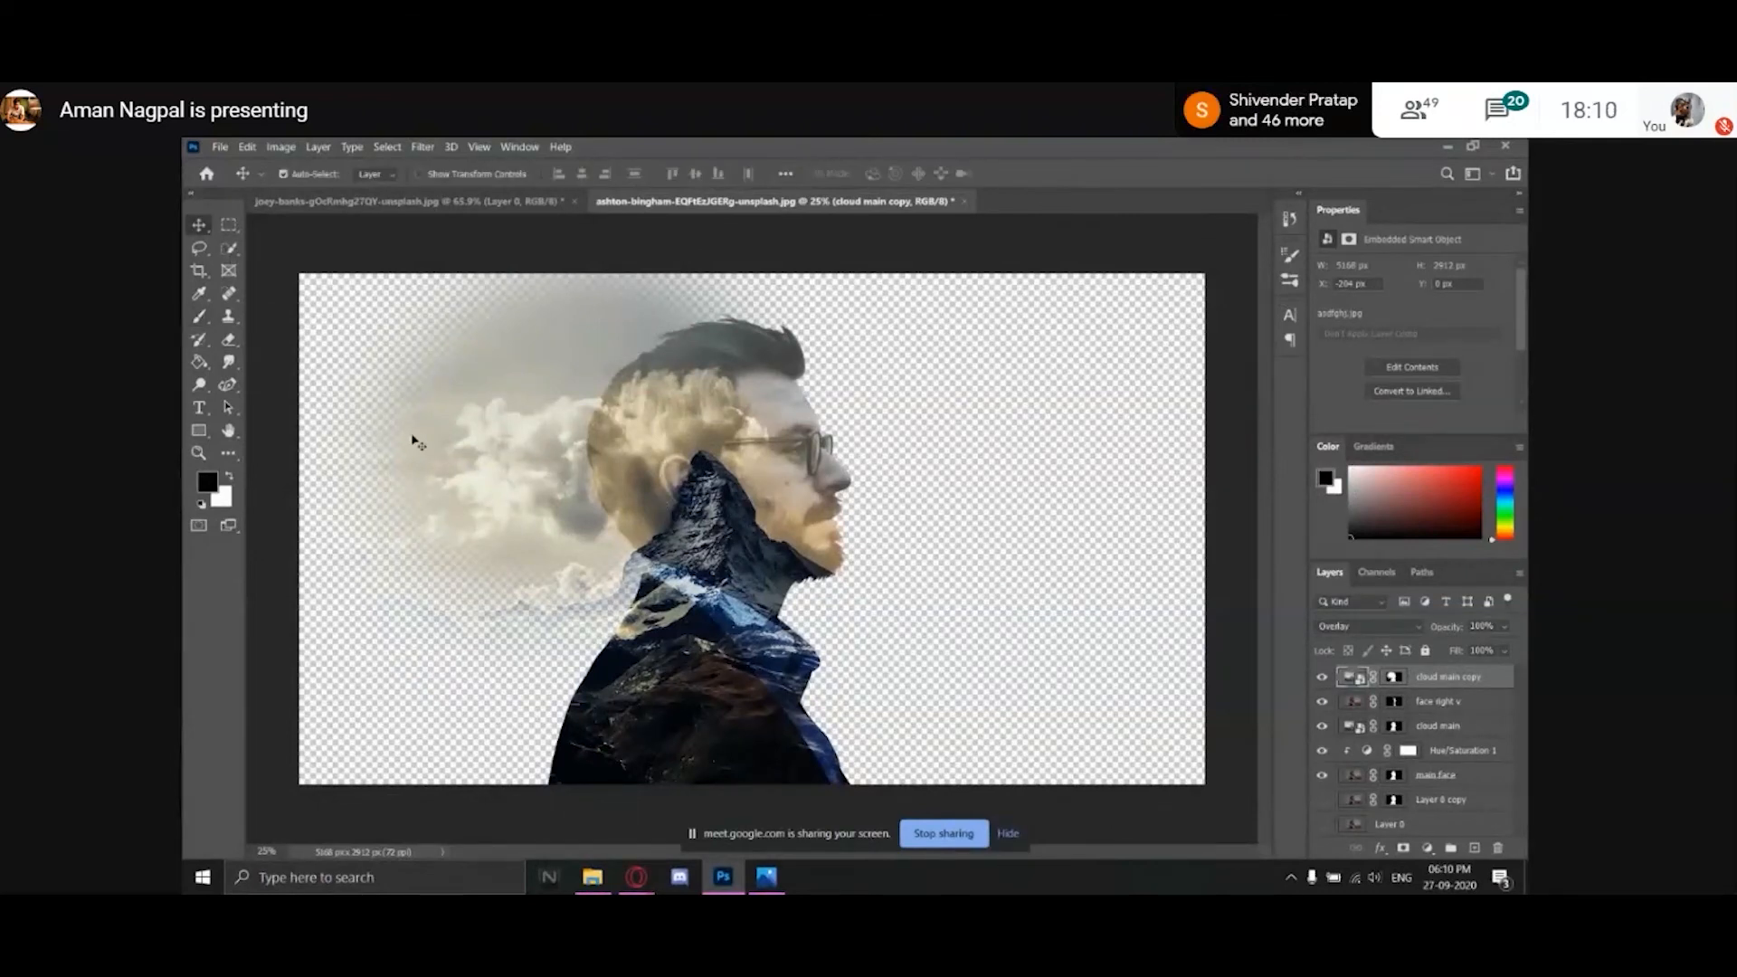
click(1394, 677)
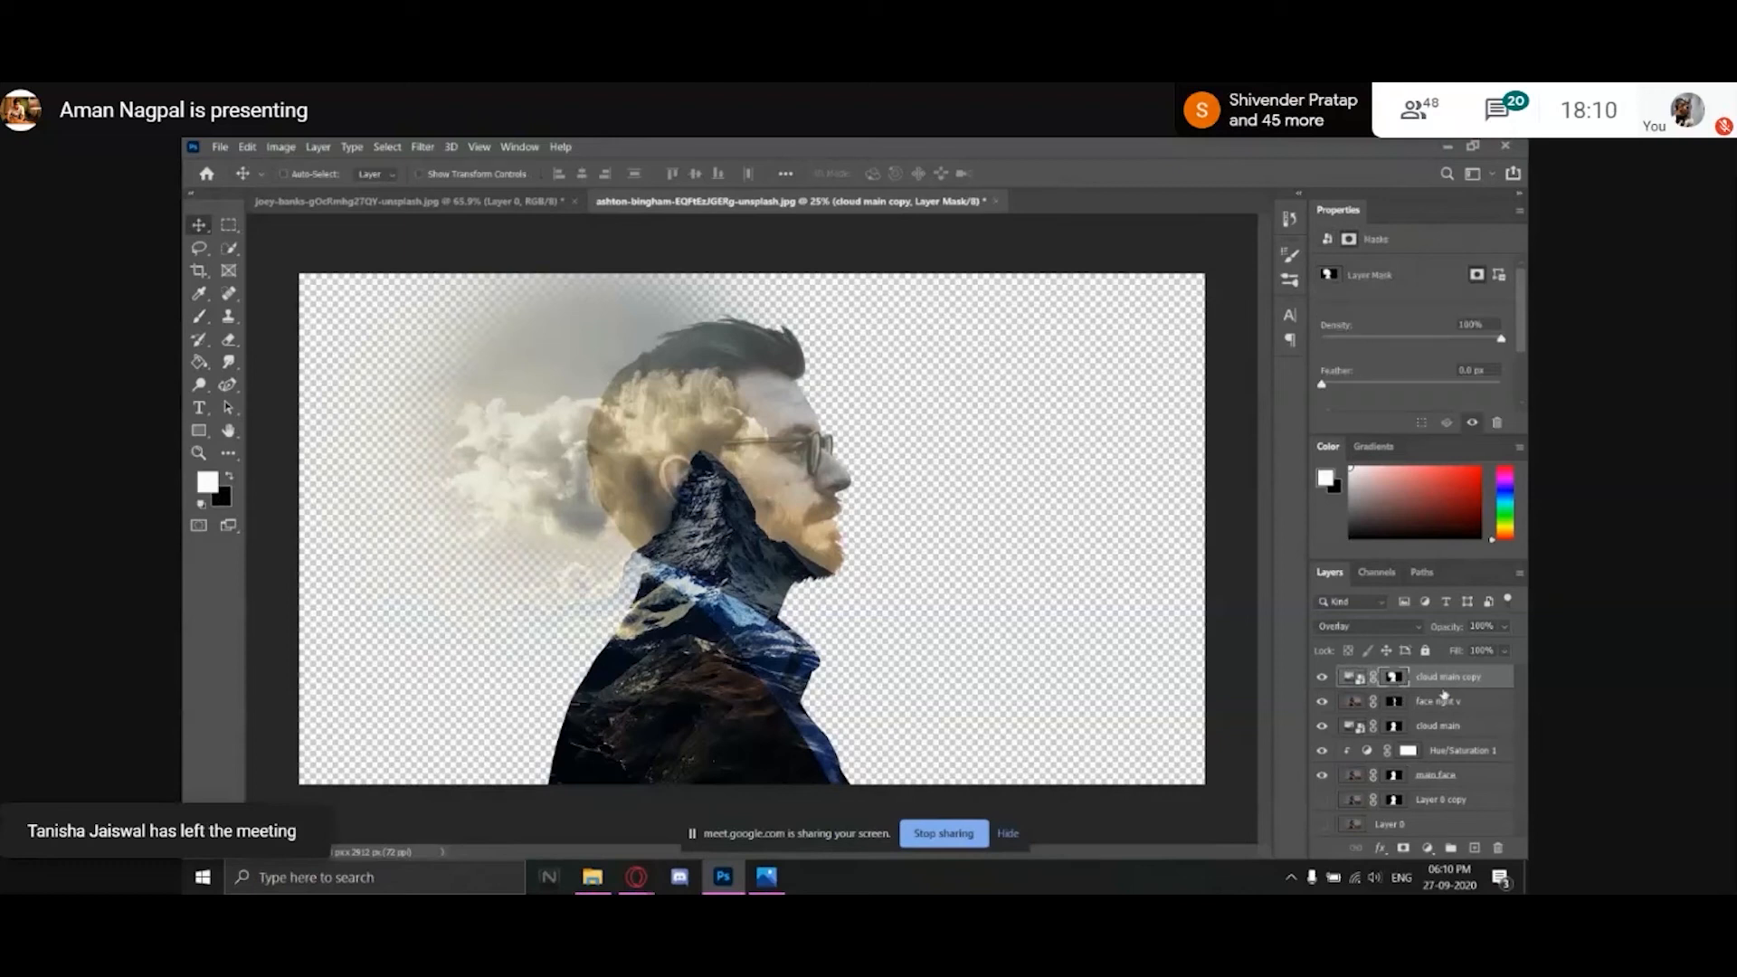
key(ctrl+BackSpace)
Set the brush opacity to 34% and paint white on the cloud main copy's mask behind the man's head and back.
key(b)
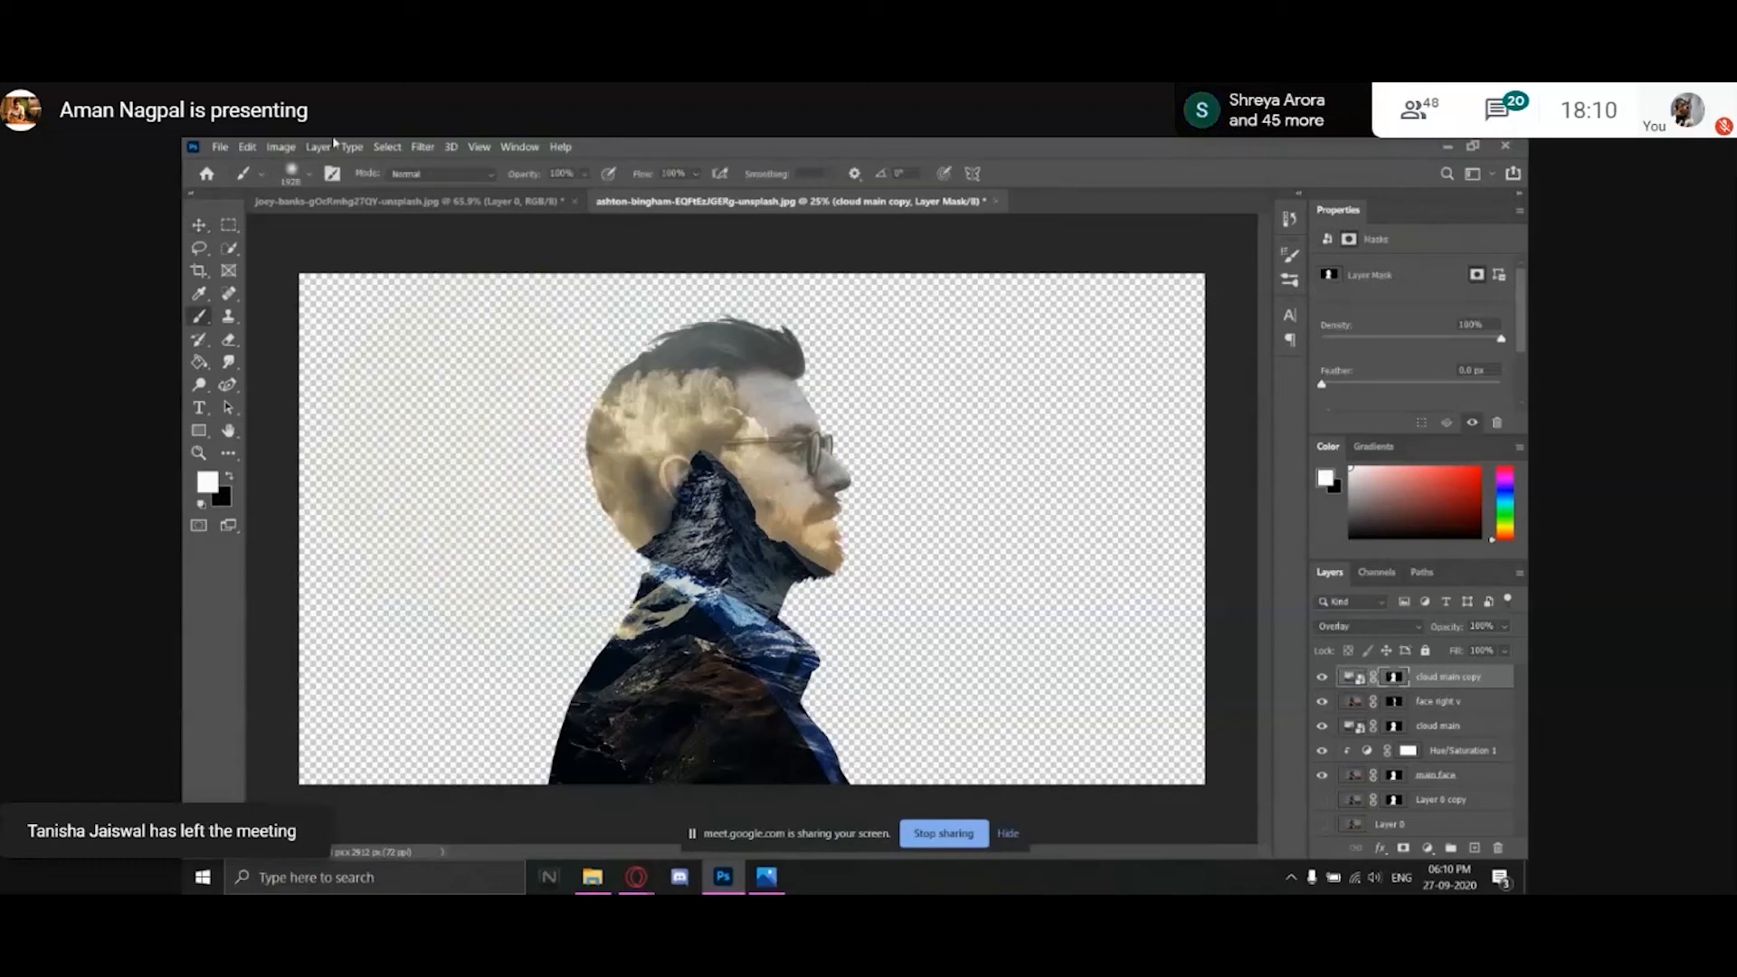
click(584, 174)
drag(604, 197, 565, 196)
mouse_move(580, 341)
mouse_down()
mouse_move(610, 477)
mouse_move(512, 644)
mouse_move(527, 632)
mouse_move(508, 478)
mouse_move(552, 669)
mouse_move(622, 583)
mouse_move(617, 666)
mouse_move(581, 665)
mouse_move(594, 478)
mouse_move(470, 480)
mouse_up()
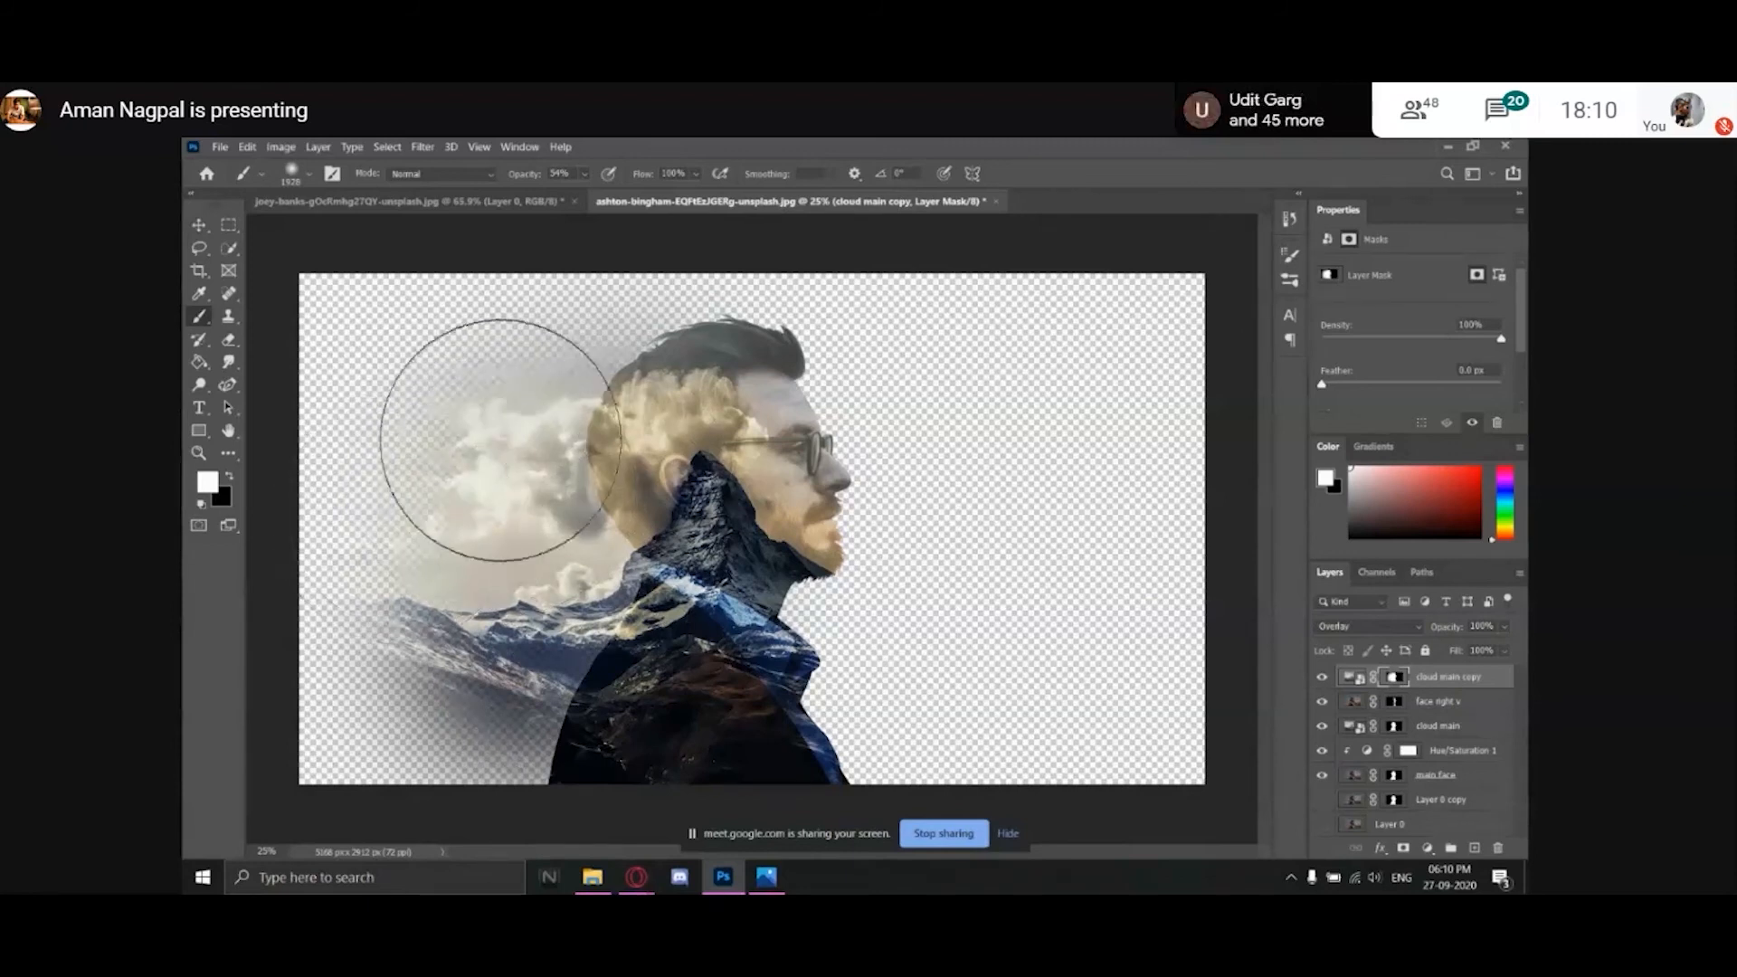
key(v)
Hide and show the main face layer to compare the blend with and without it.
click(1322, 775)
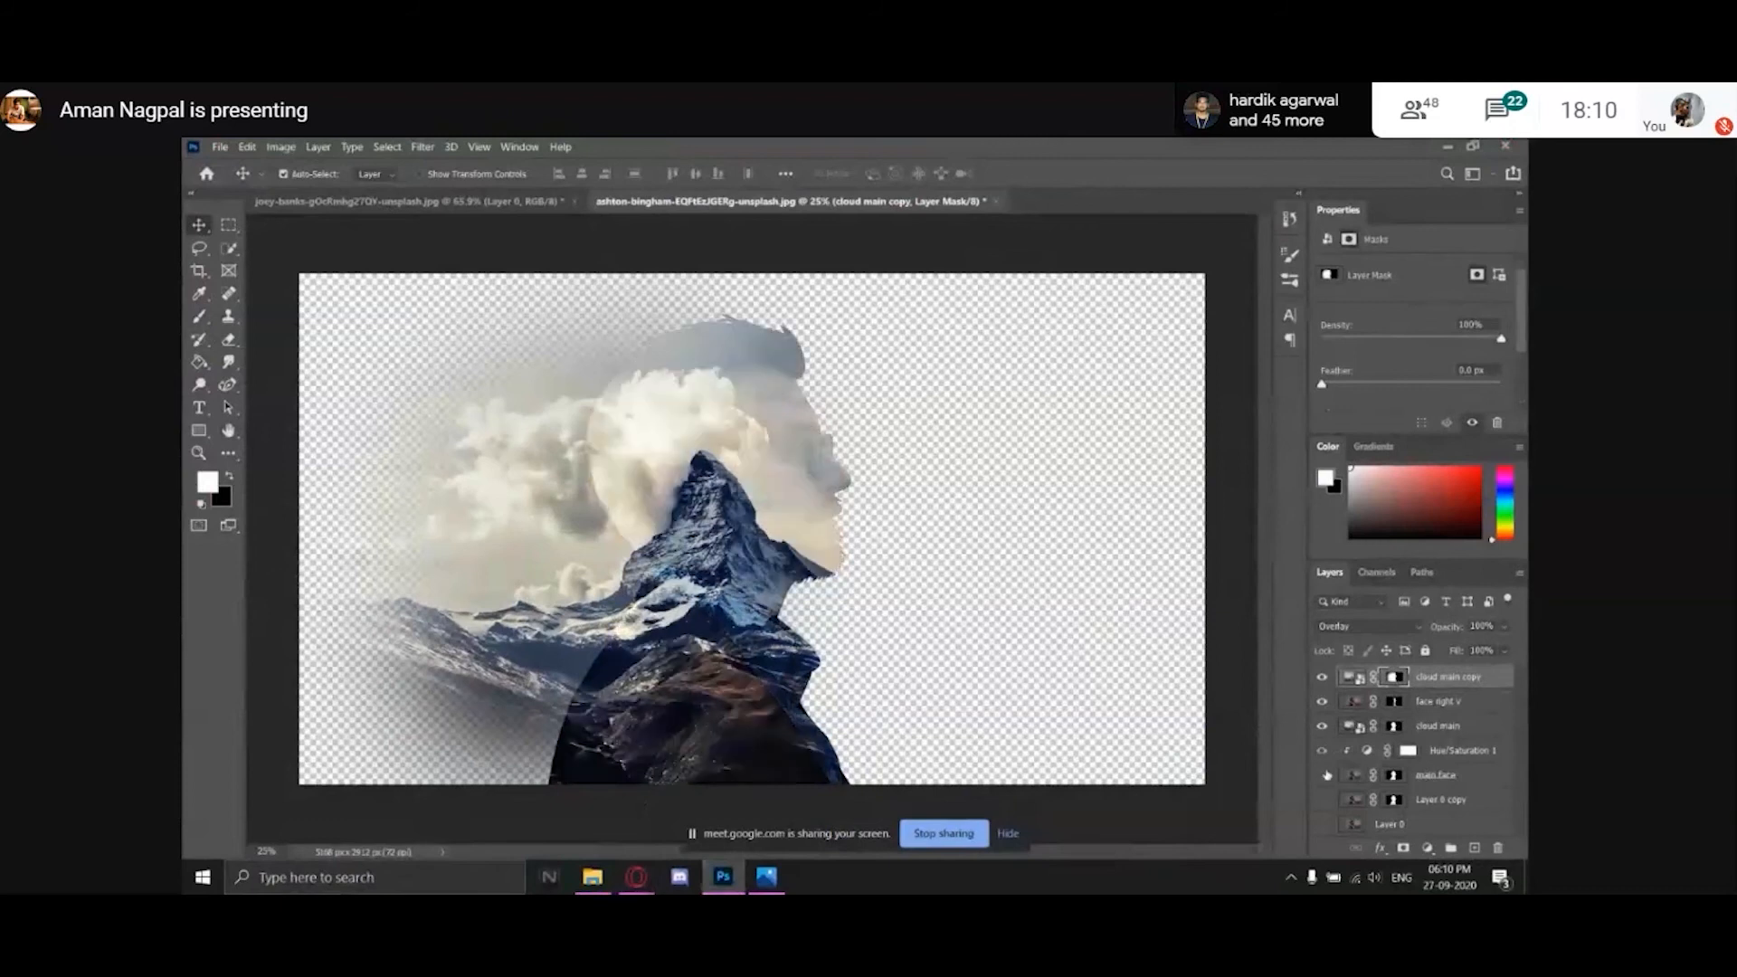
click(1322, 775)
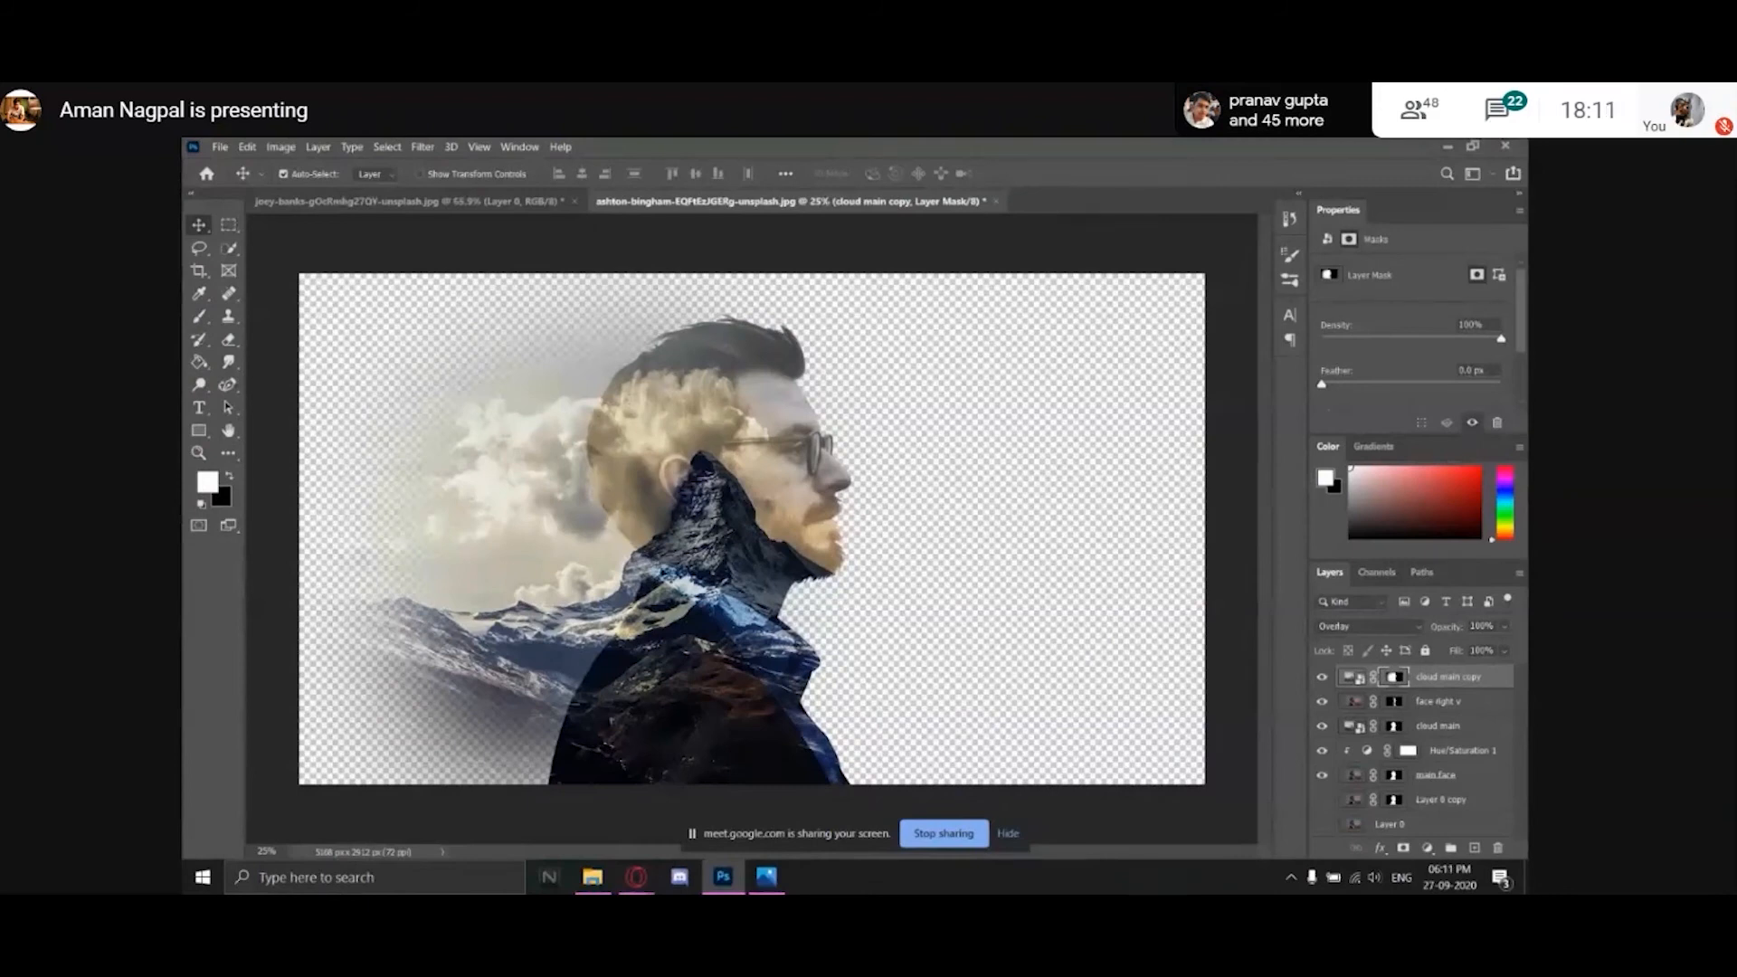
click(1323, 776)
click(1324, 776)
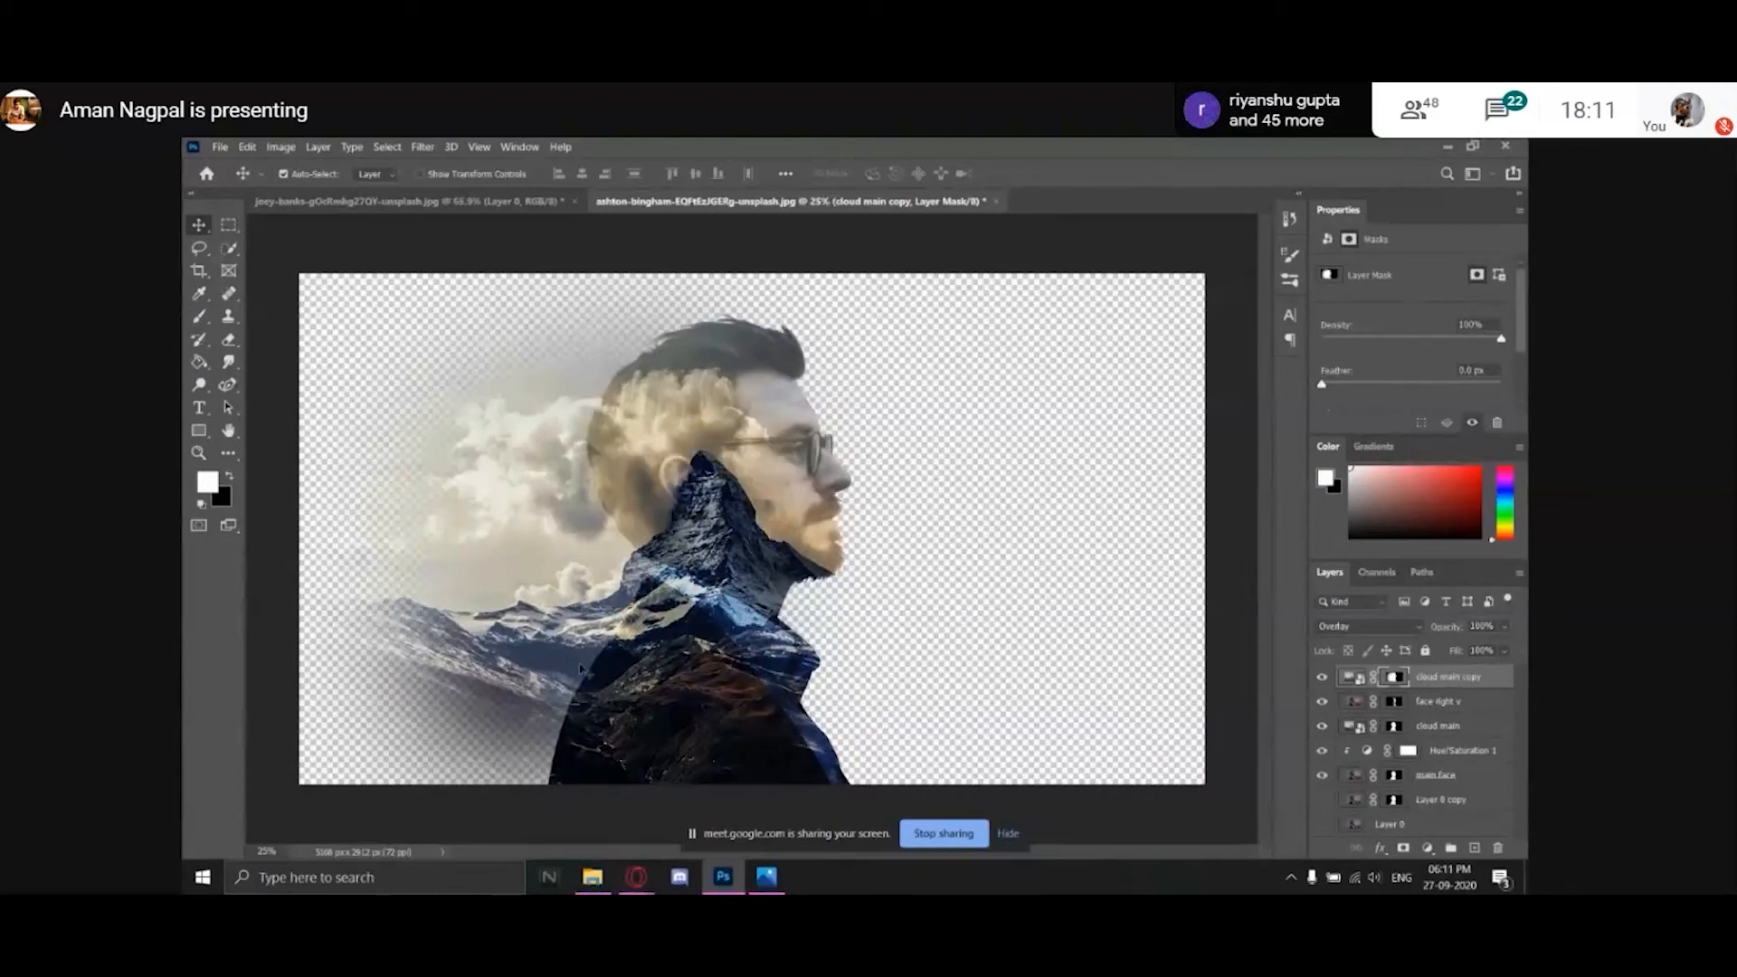
Brush black on the main face layer's mask over the back of the head to fade it into the clouds.
click(1405, 780)
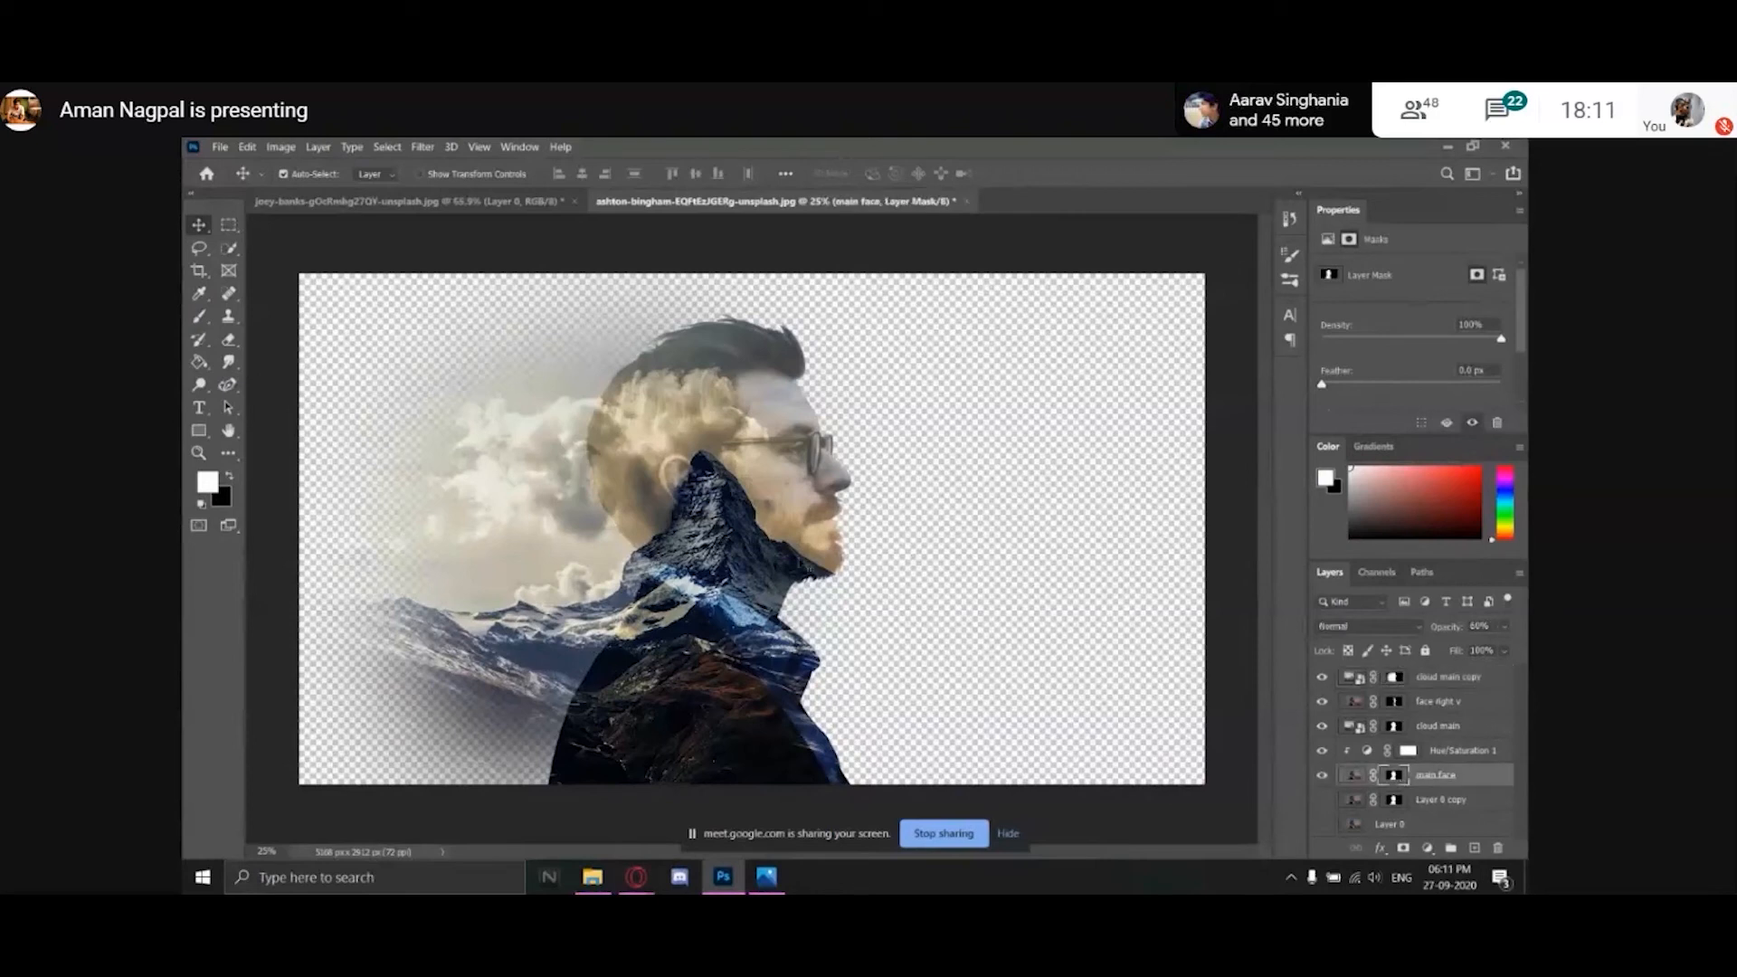
key(b)
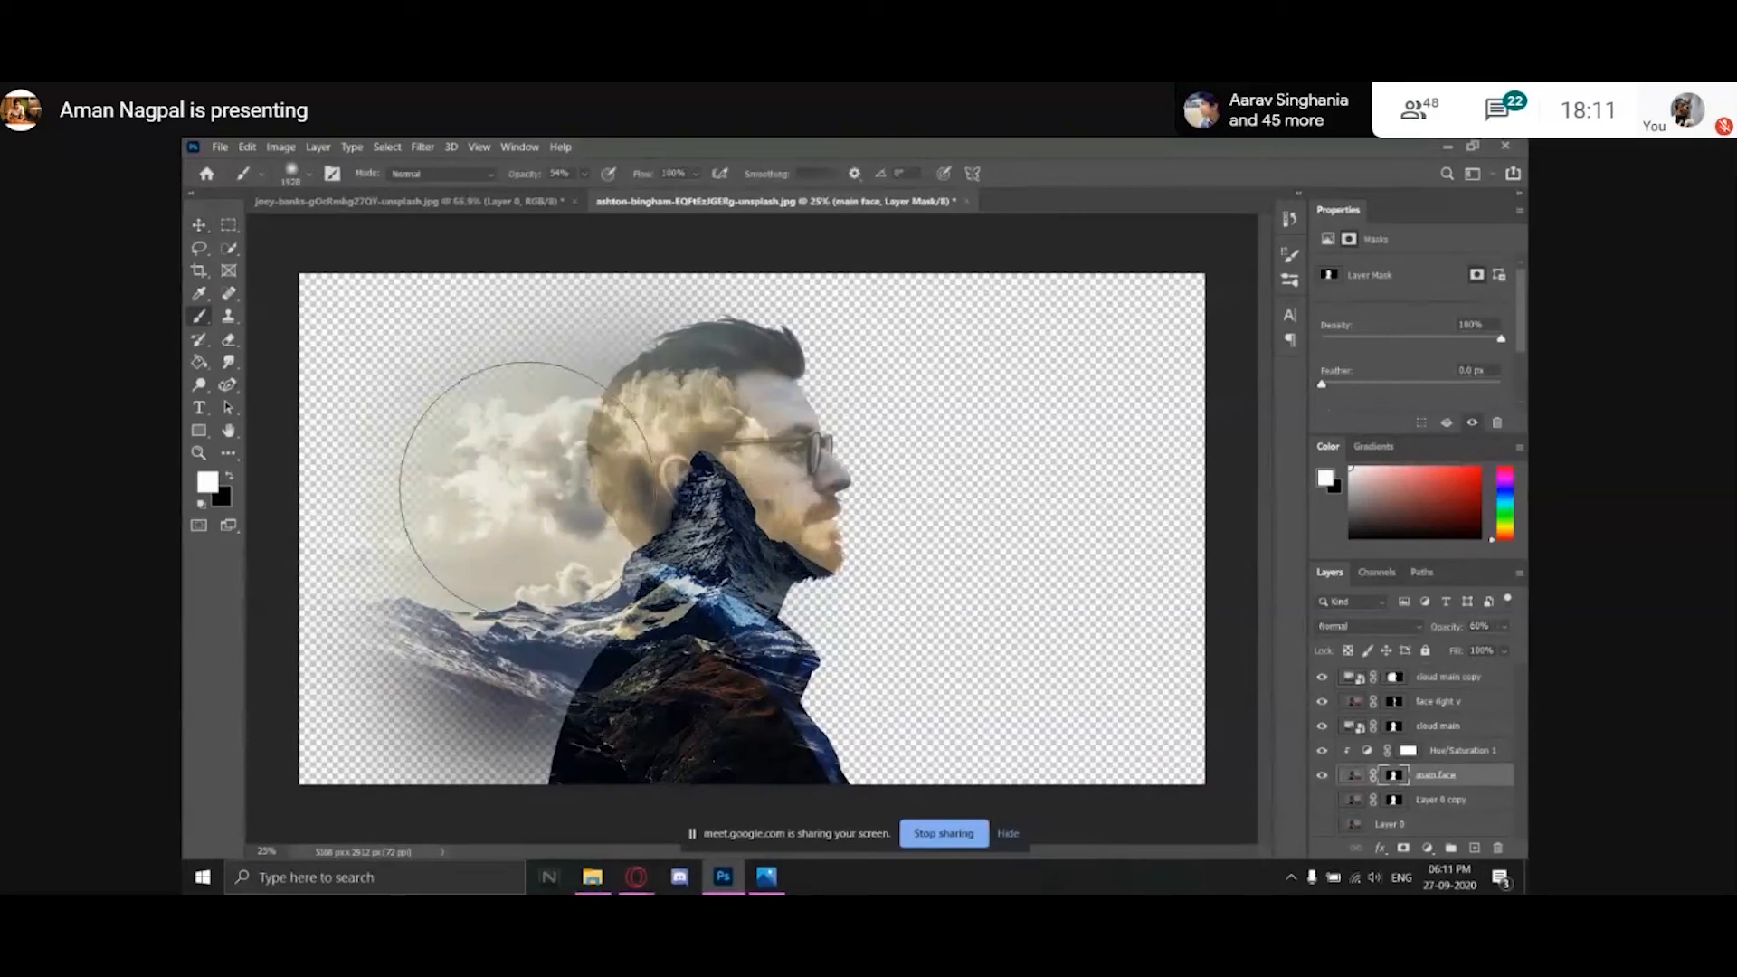
key(x)
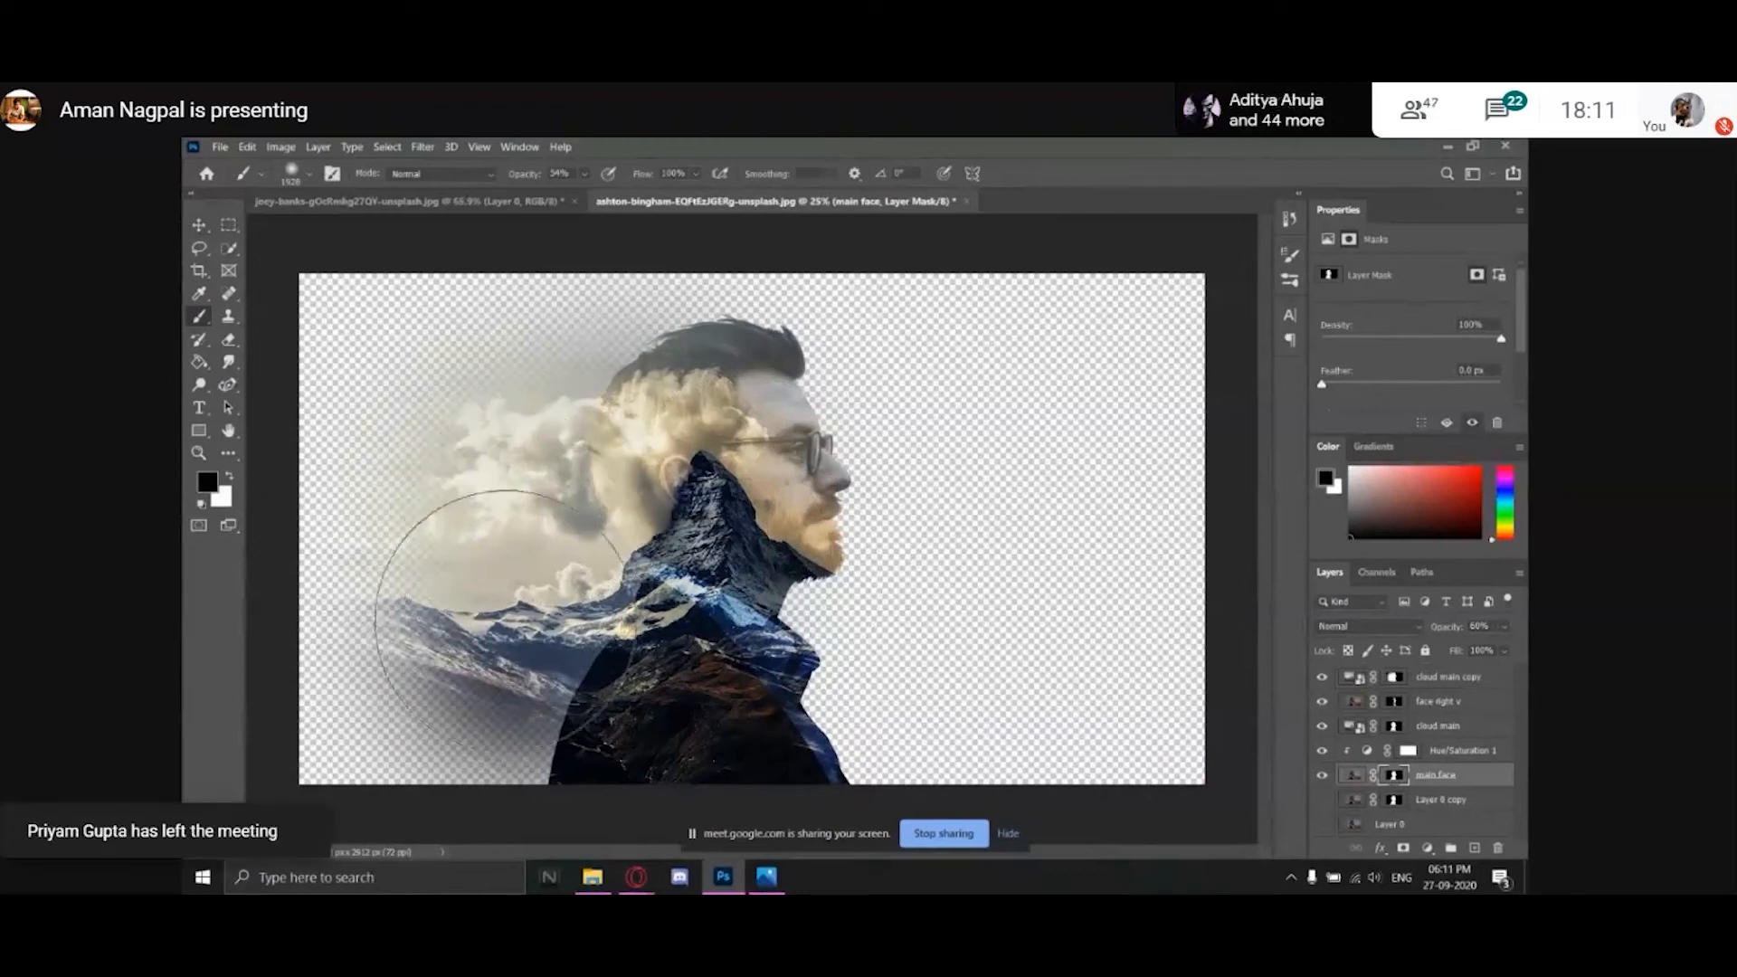
Set the brush opacity to 100%, dab black on the main face layer behind the head, and return to the Move tool.
click(1455, 704)
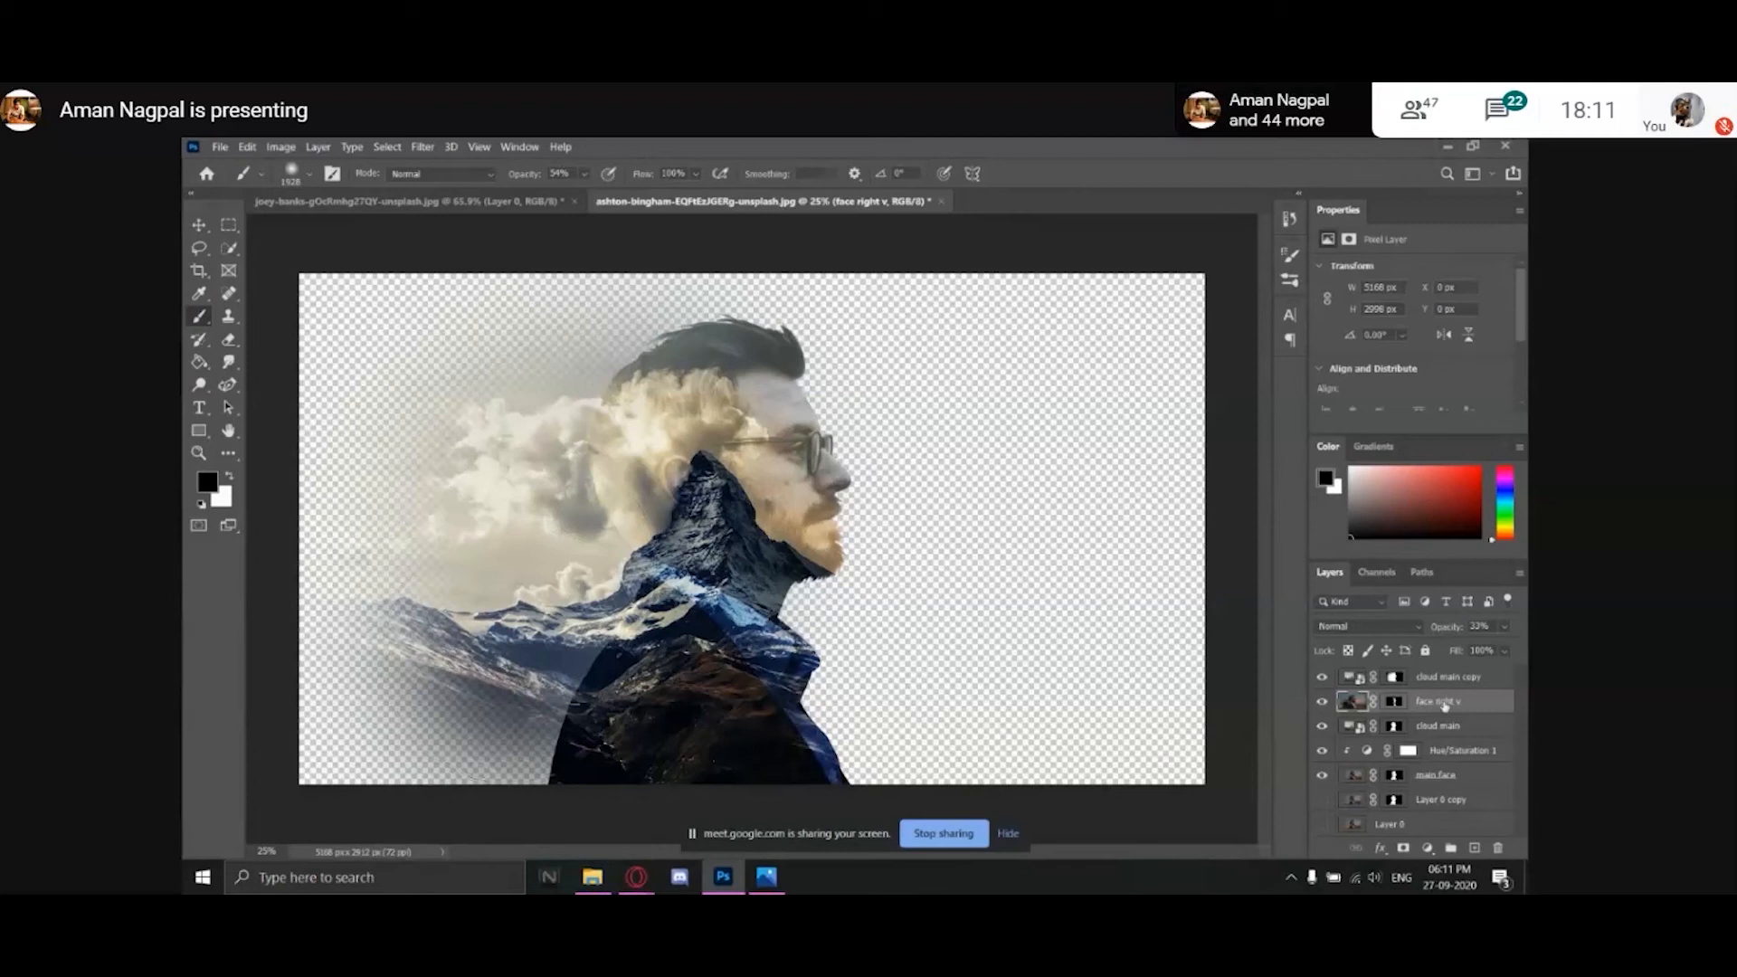
click(1472, 775)
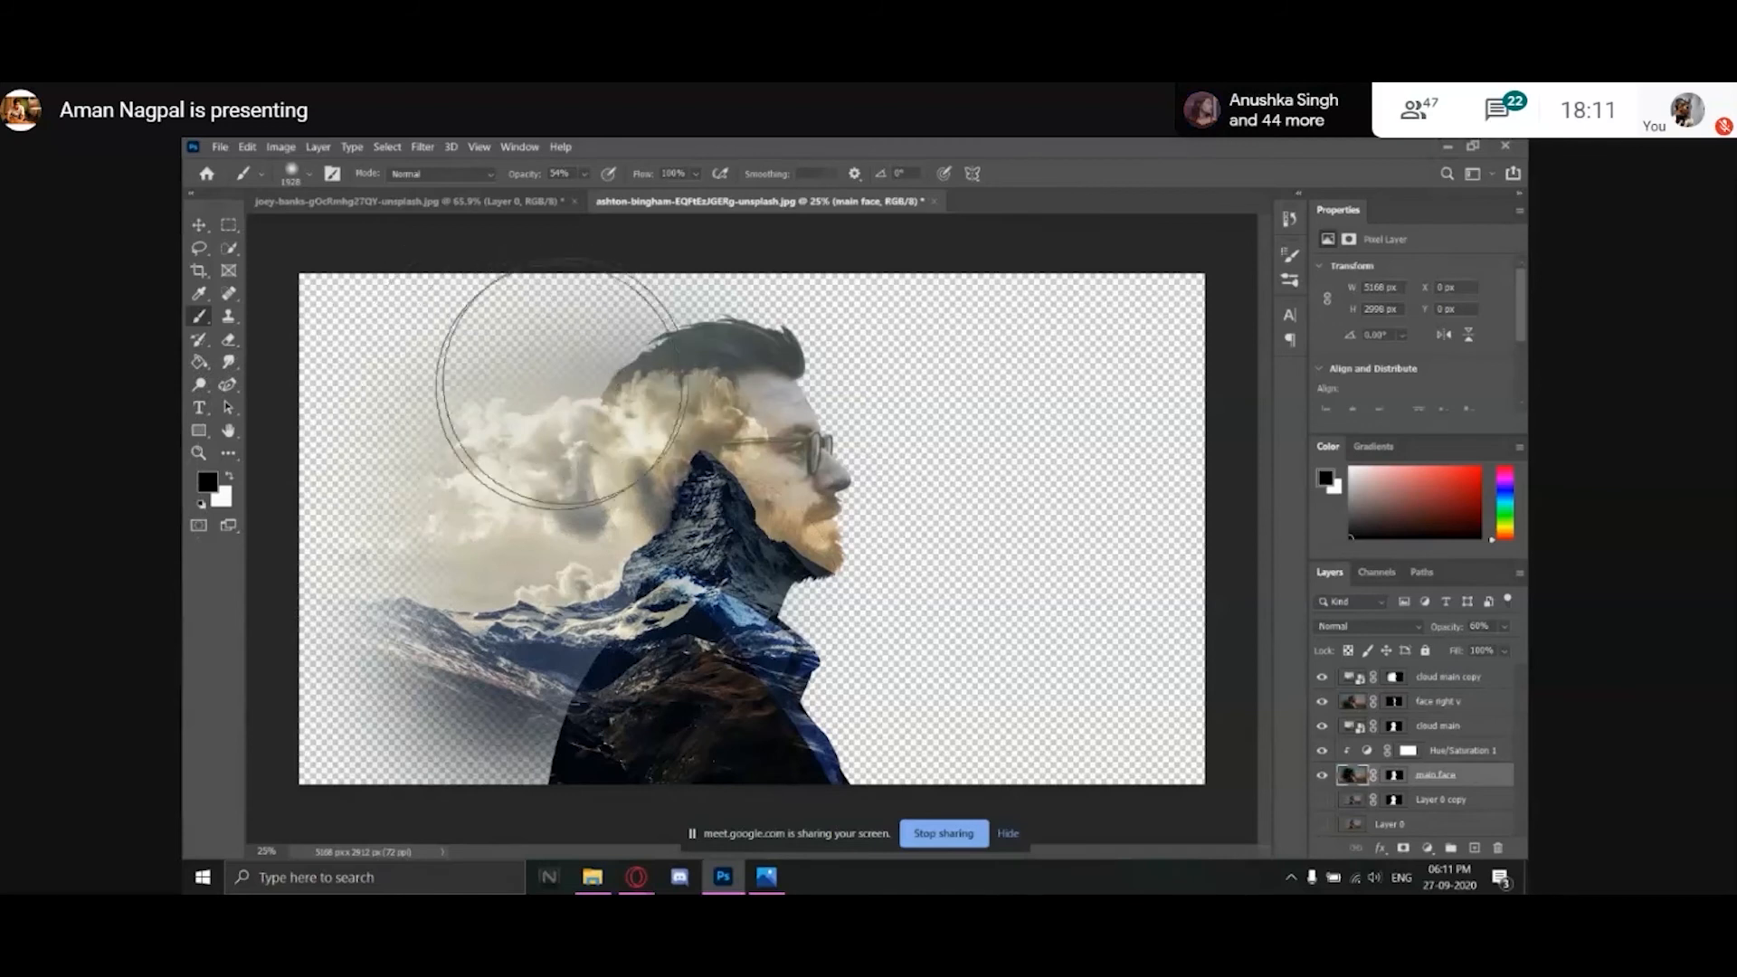
click(584, 174)
drag(595, 195, 651, 198)
click(568, 371)
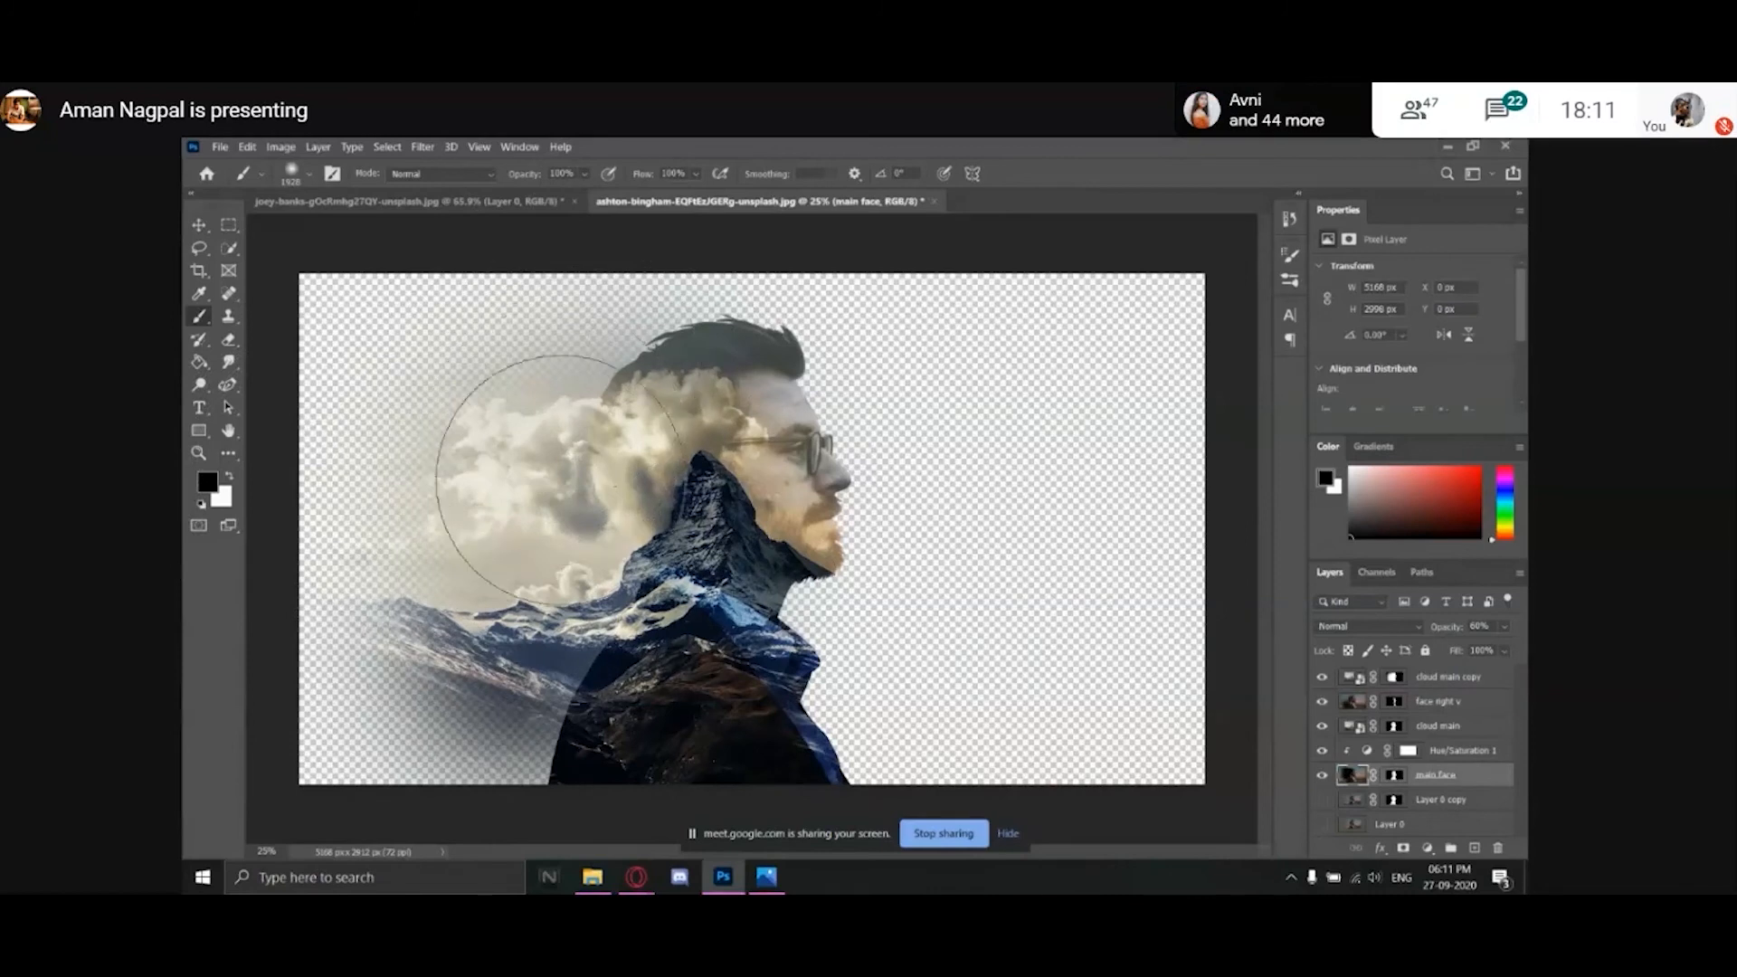
click(200, 222)
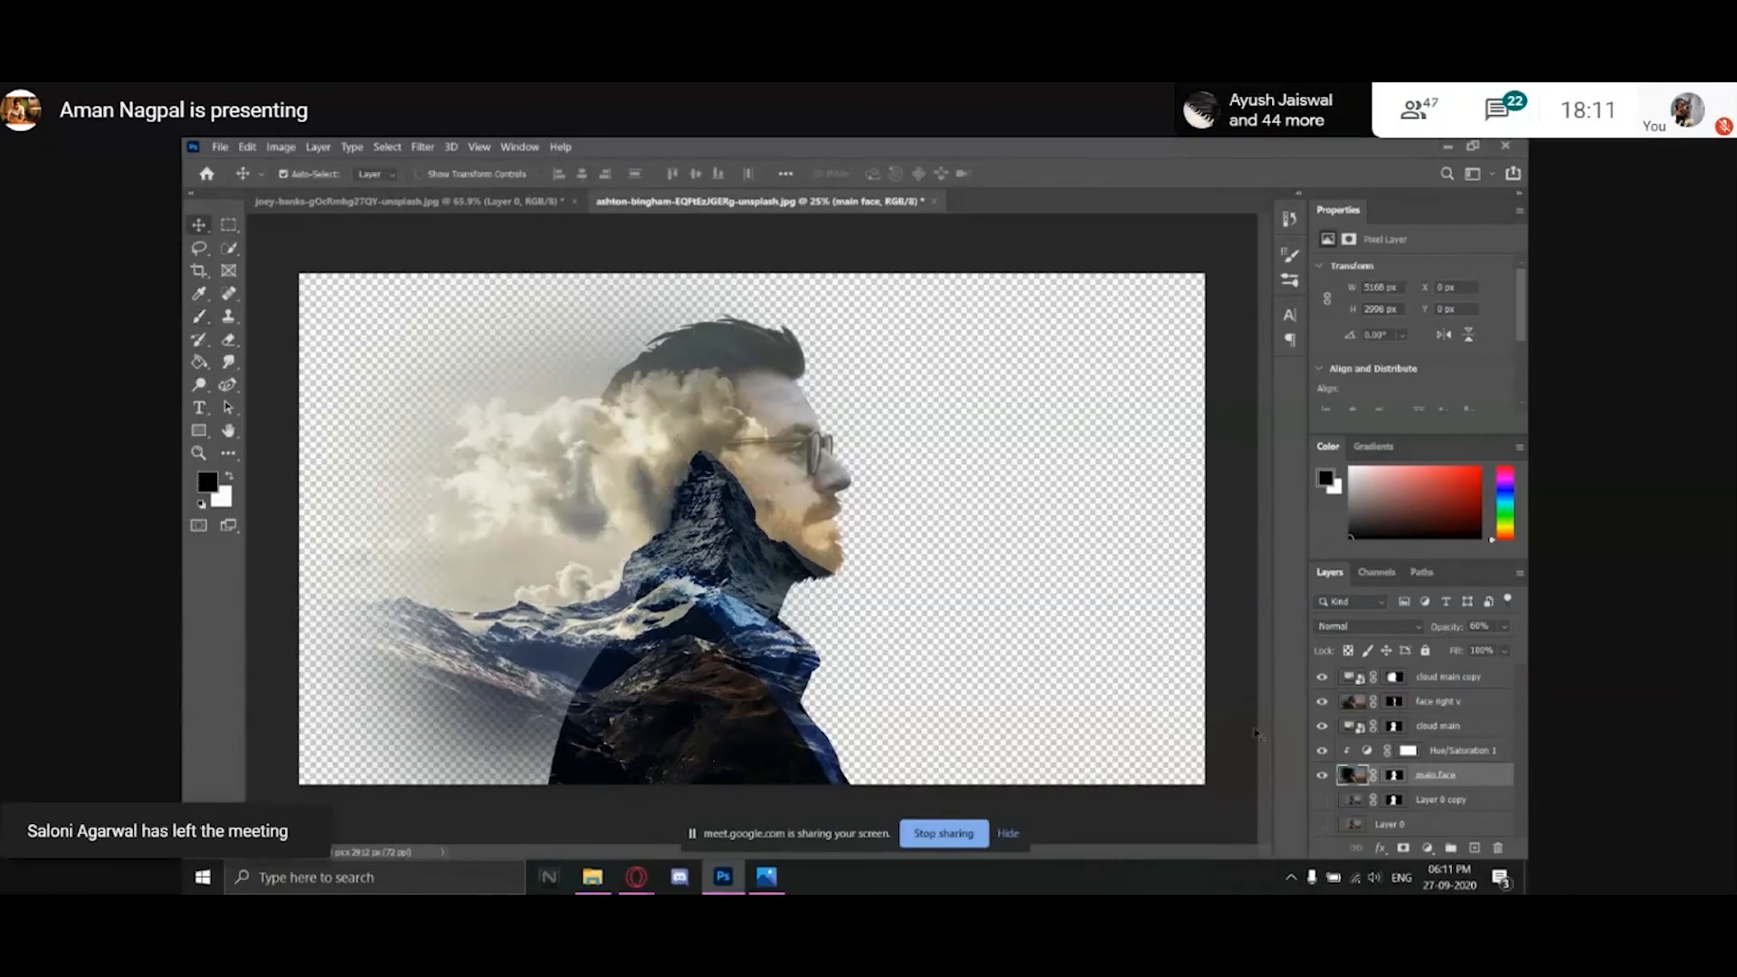
Toggle the main face layer's visibility and view Layer 0 alone to compare the original photo, then restore the composite's visible layers.
click(1321, 776)
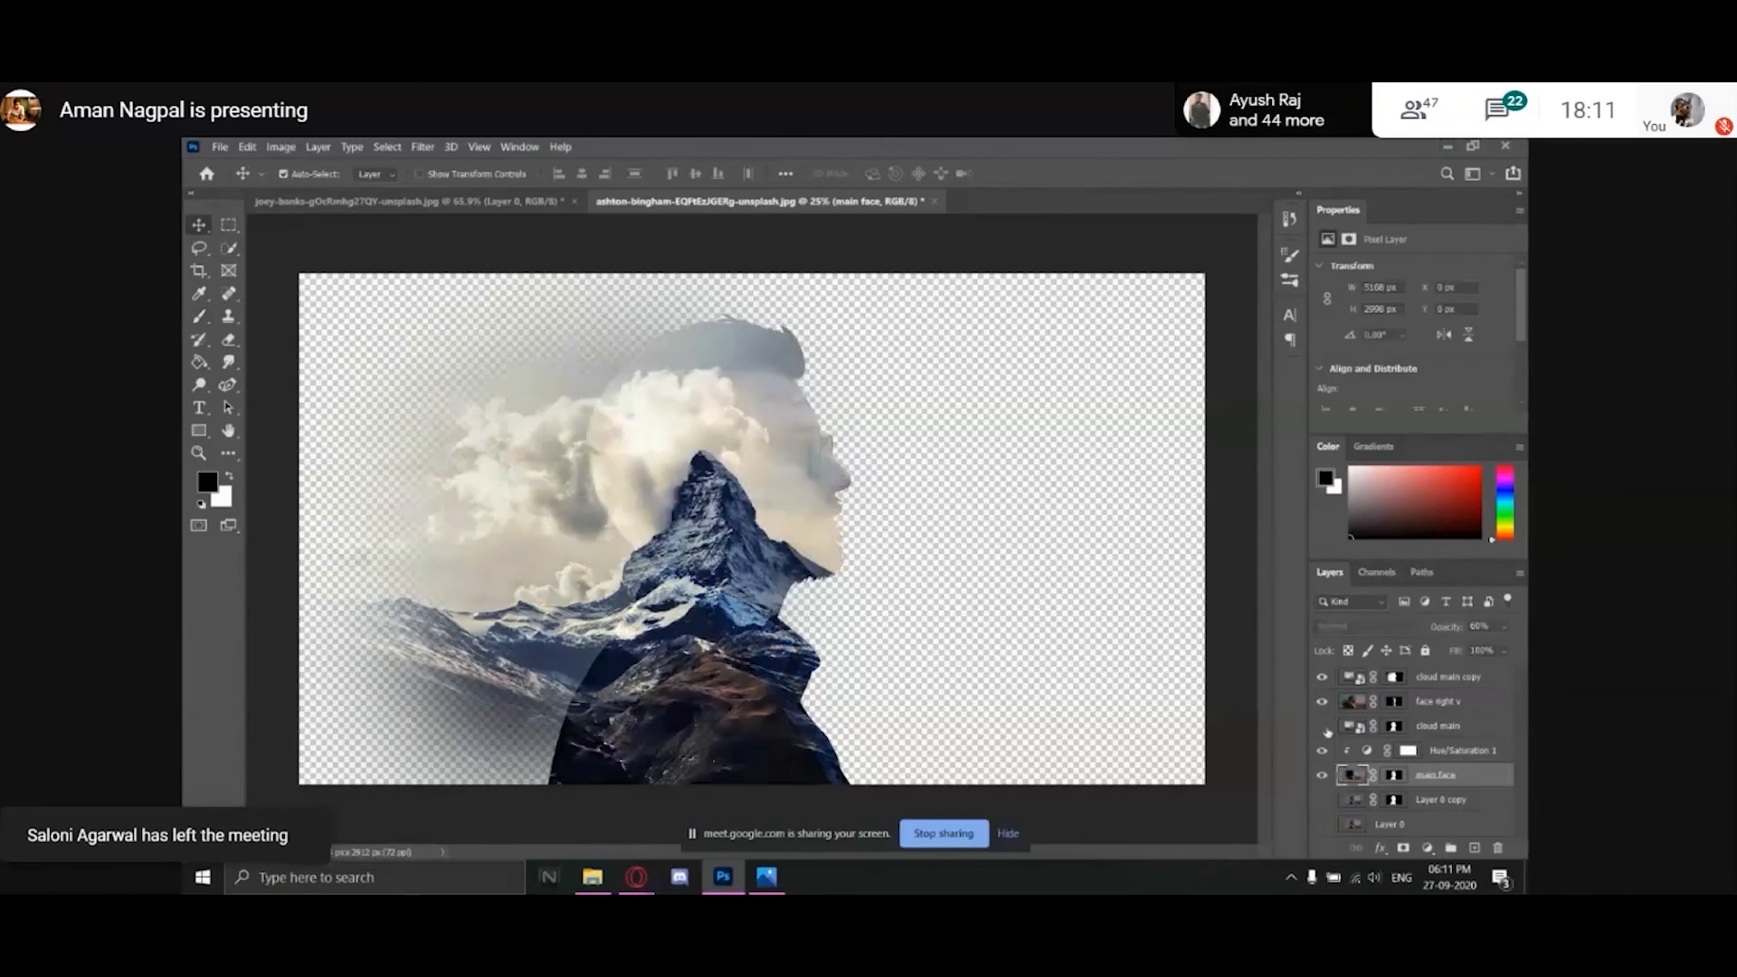
alt+click(1324, 823)
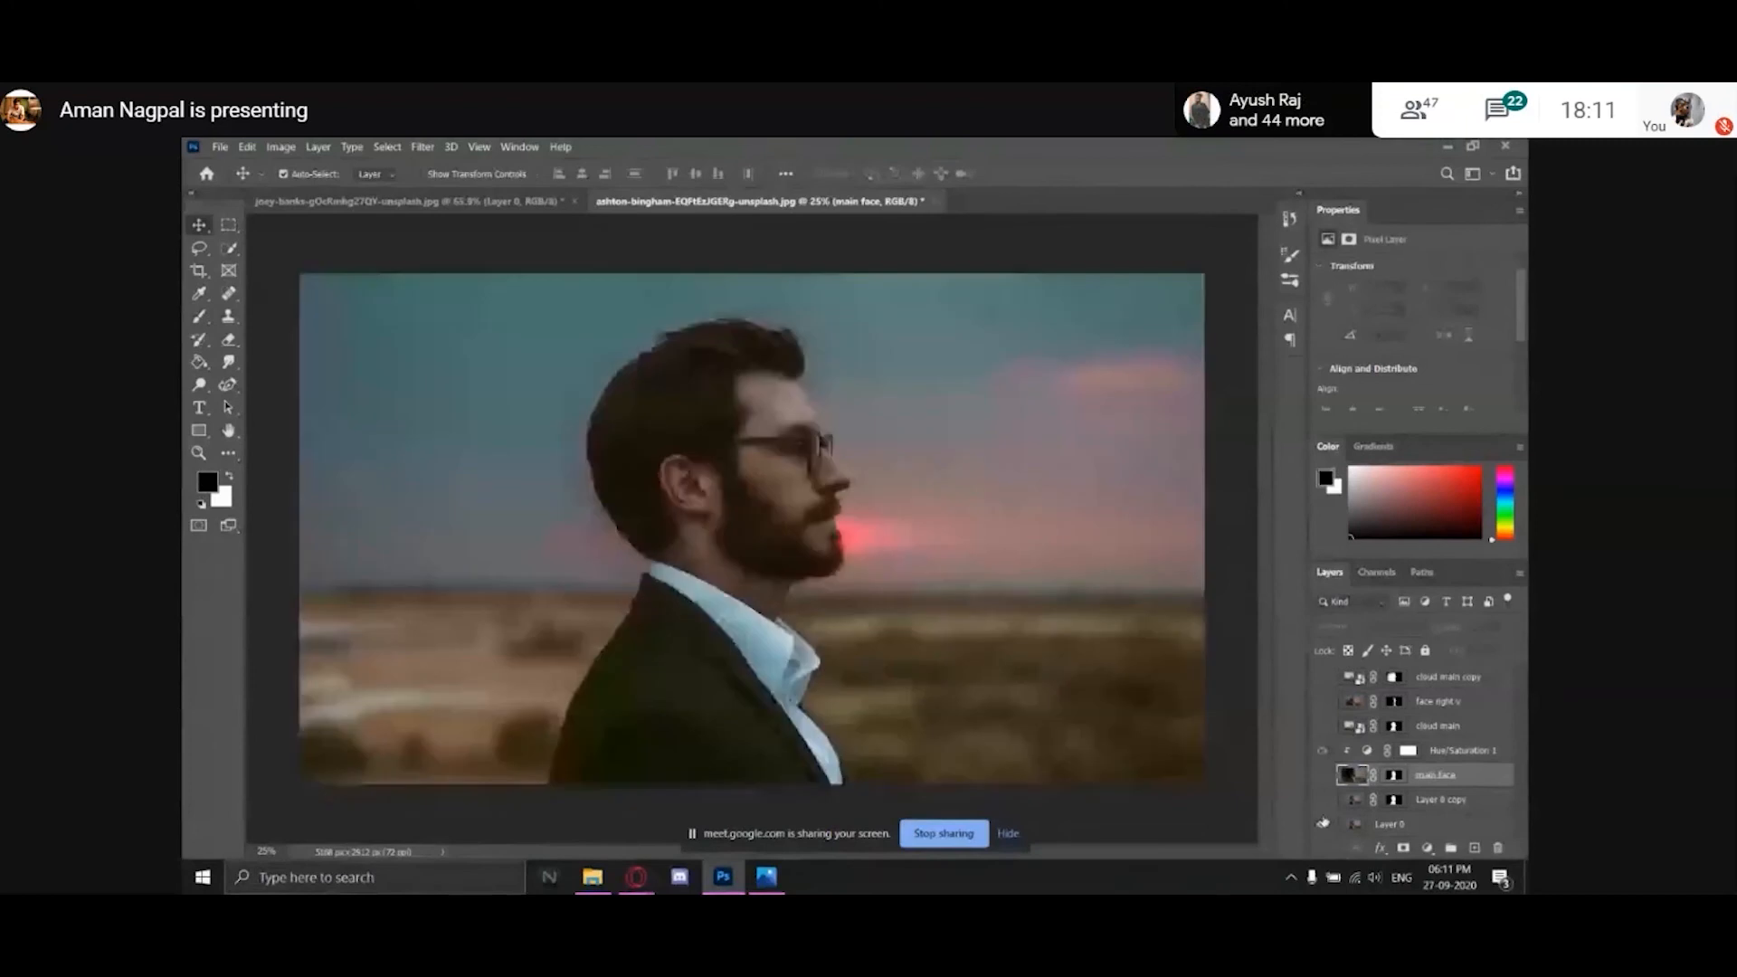
click(1322, 823)
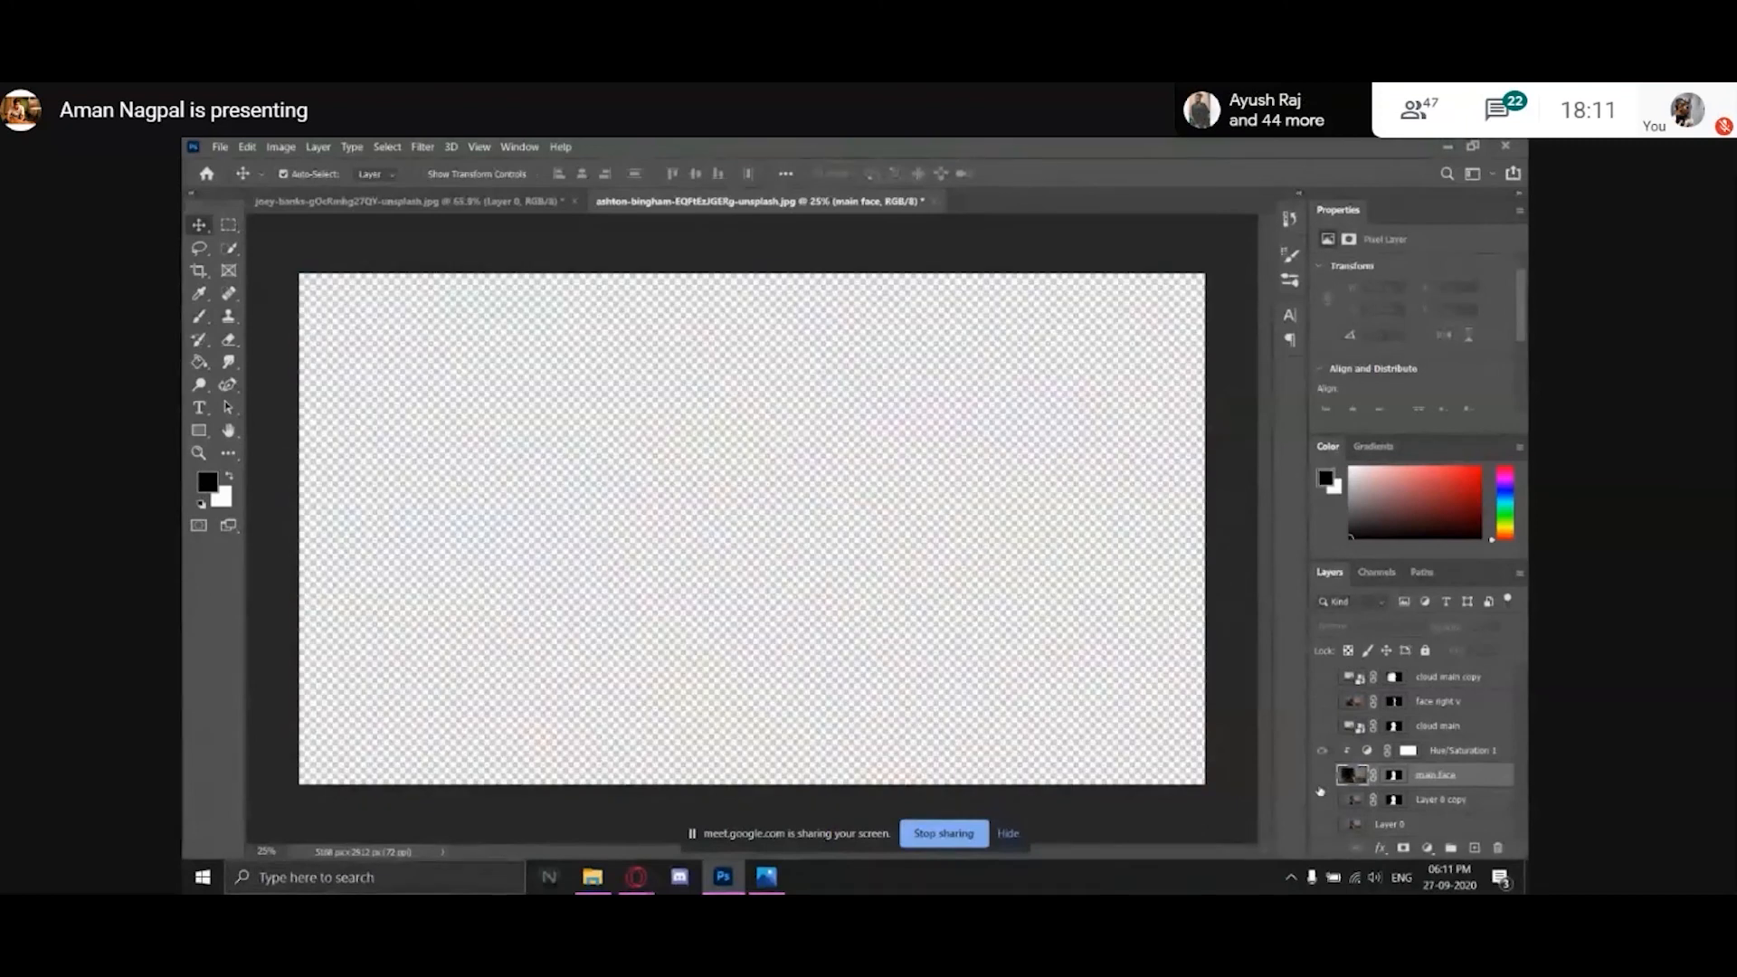
alt+click(1322, 775)
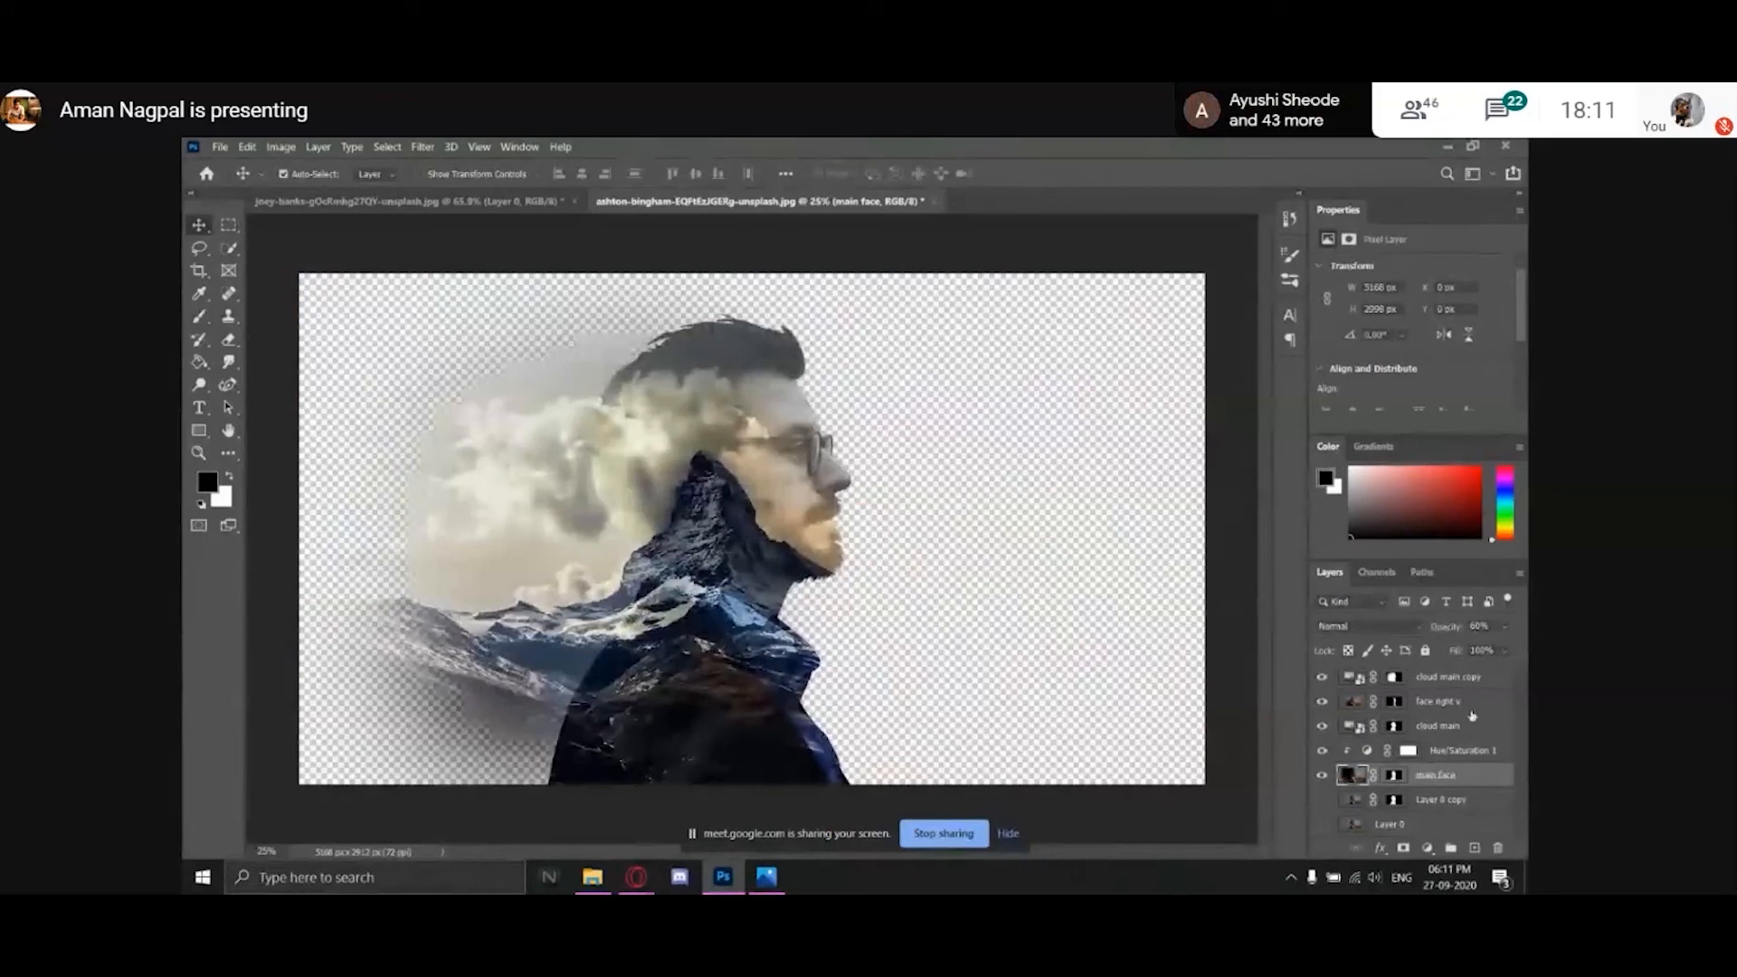
Raise the main face layer's opacity to 62%.
drag(1504, 626, 1486, 649)
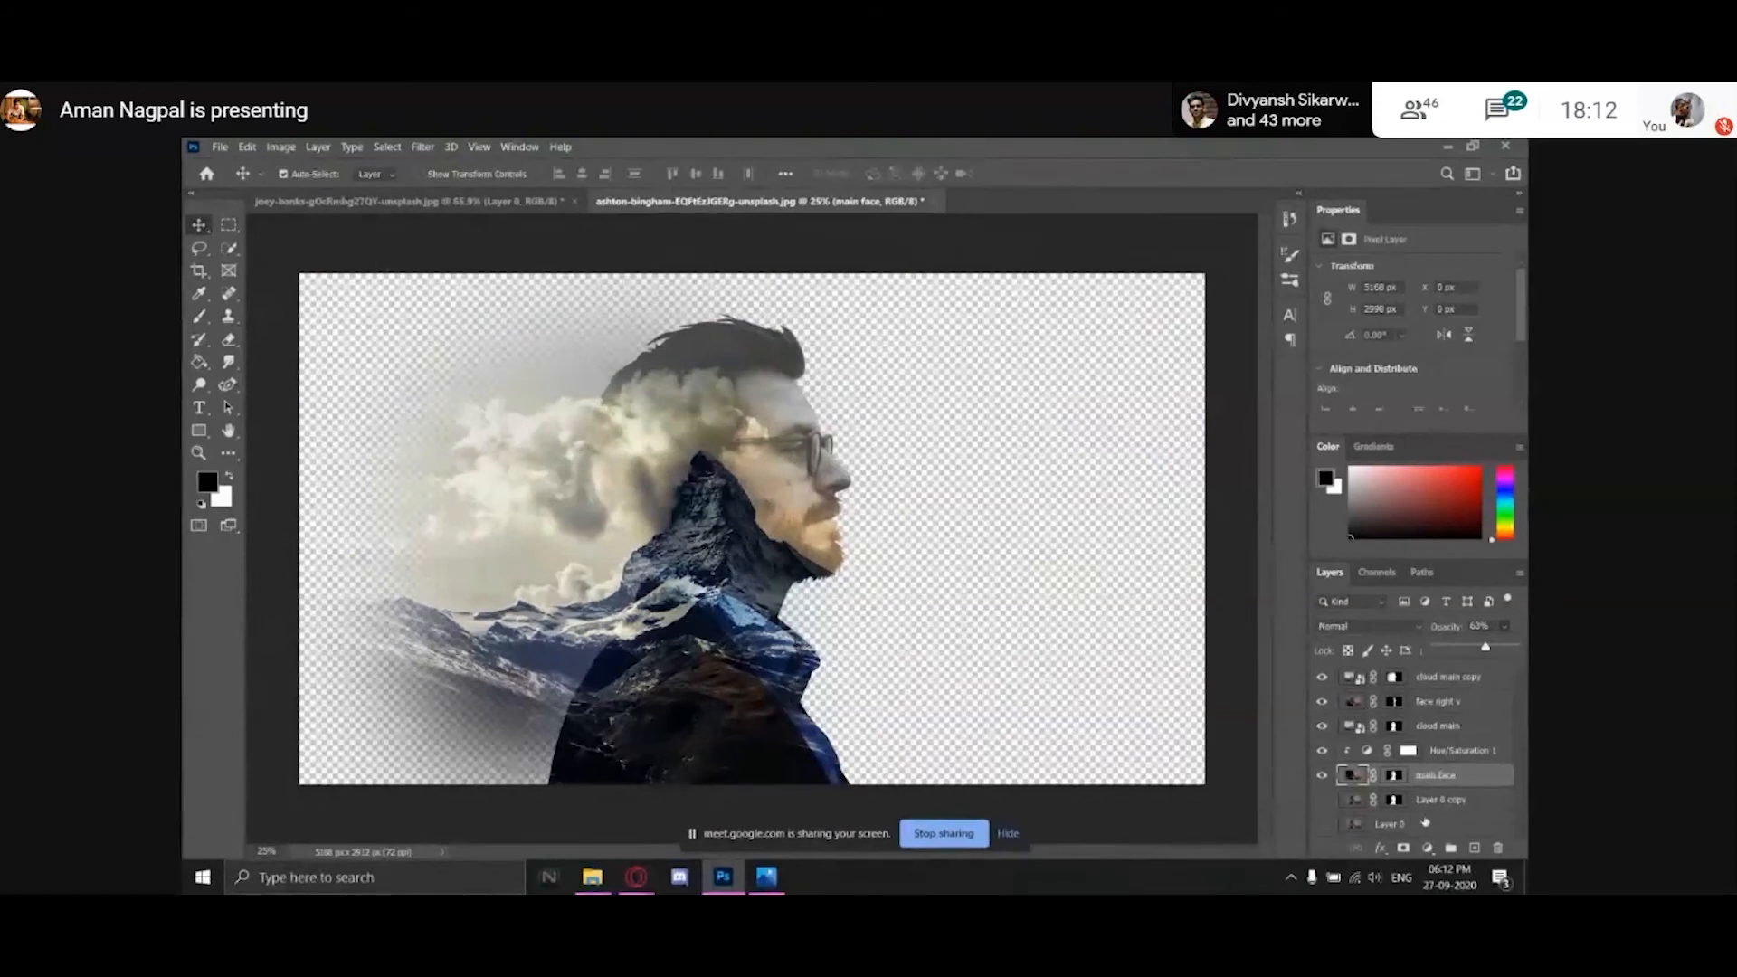
click(1506, 630)
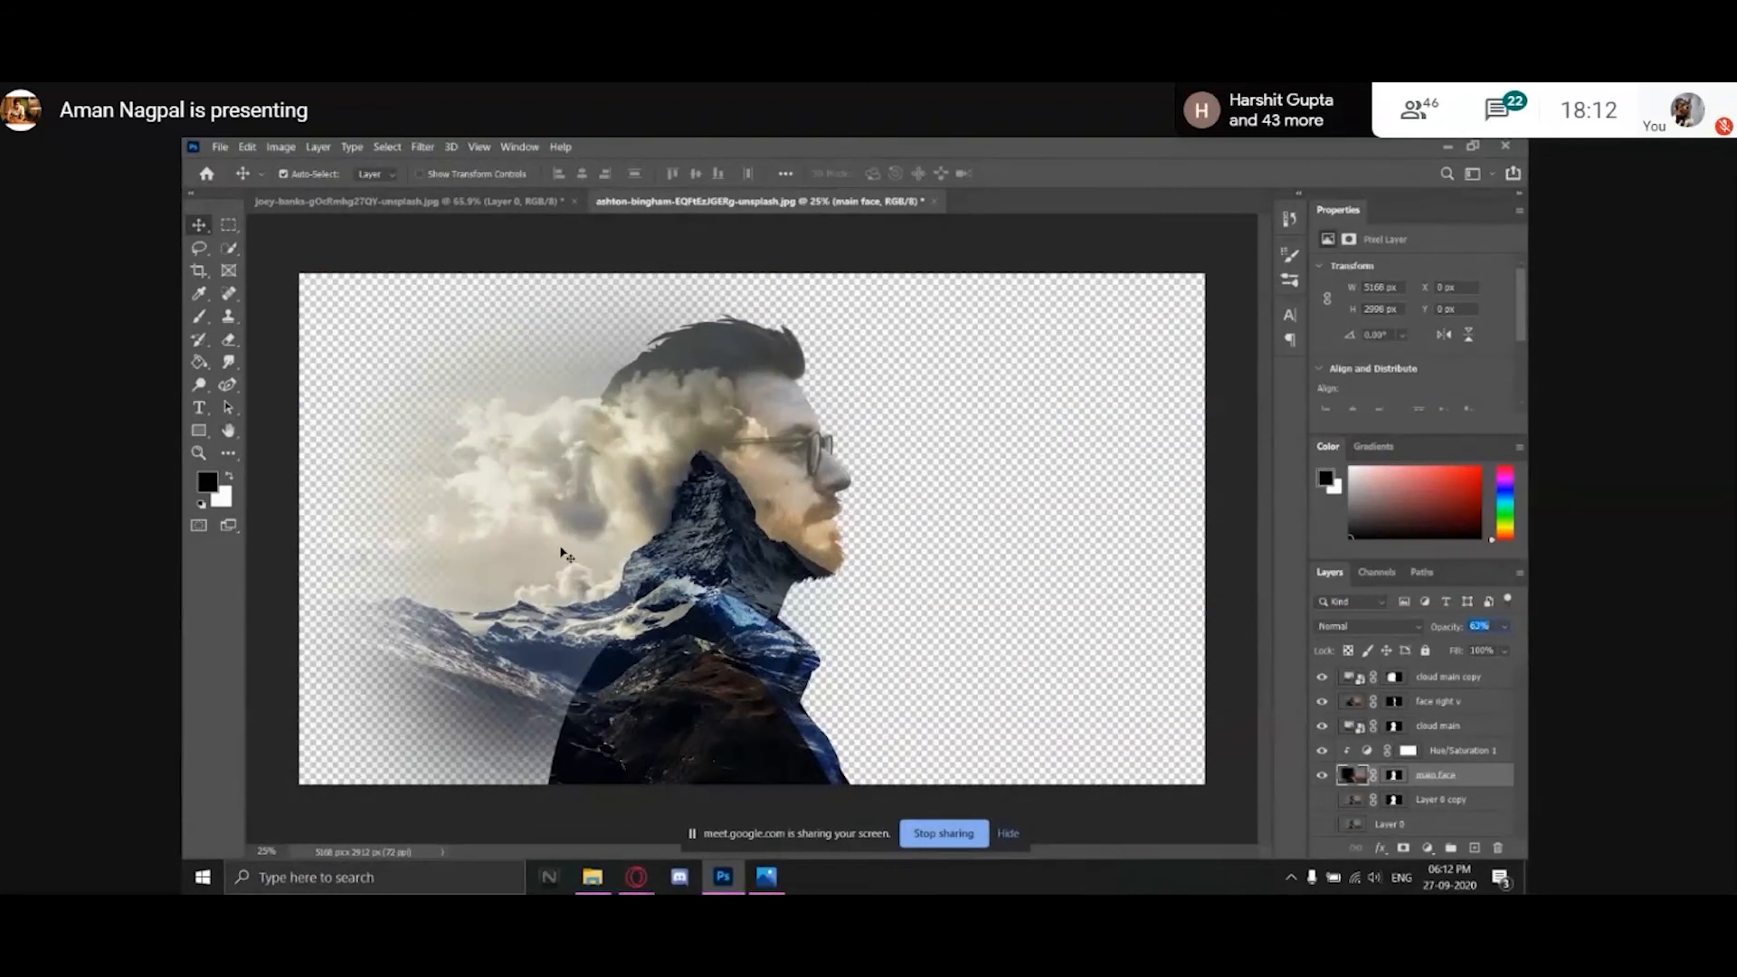
Activate the Eyedropper tool with its sample size set to Point Sample.
click(202, 294)
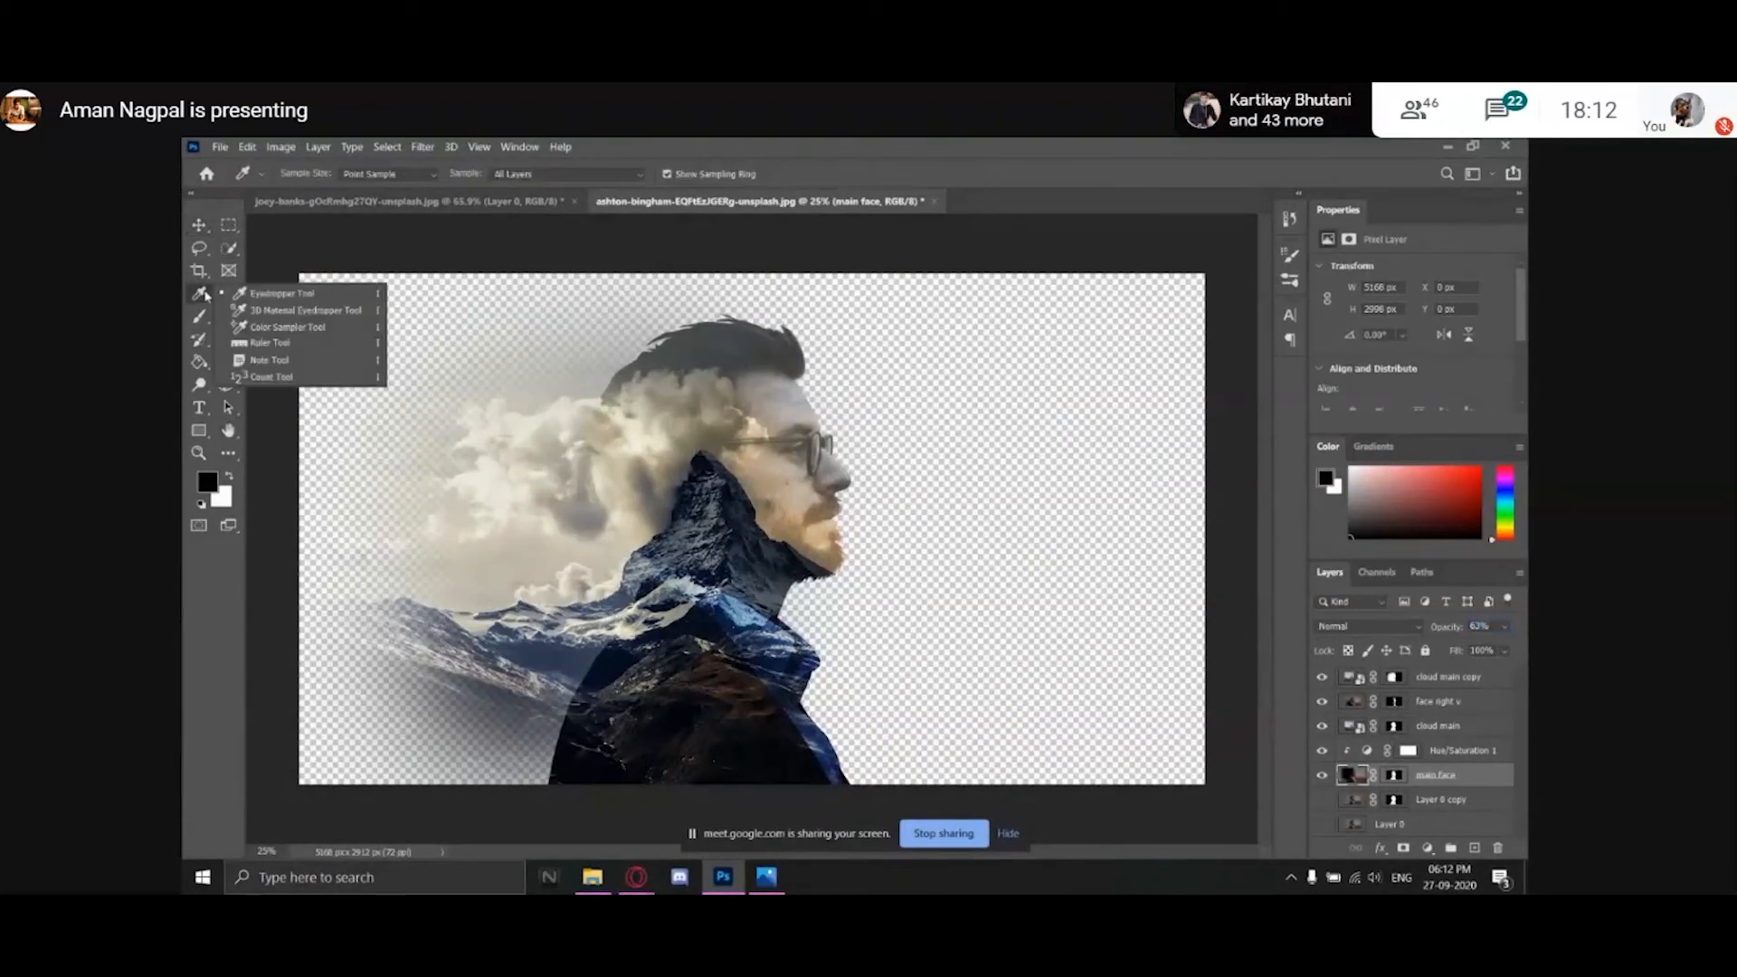
click(235, 295)
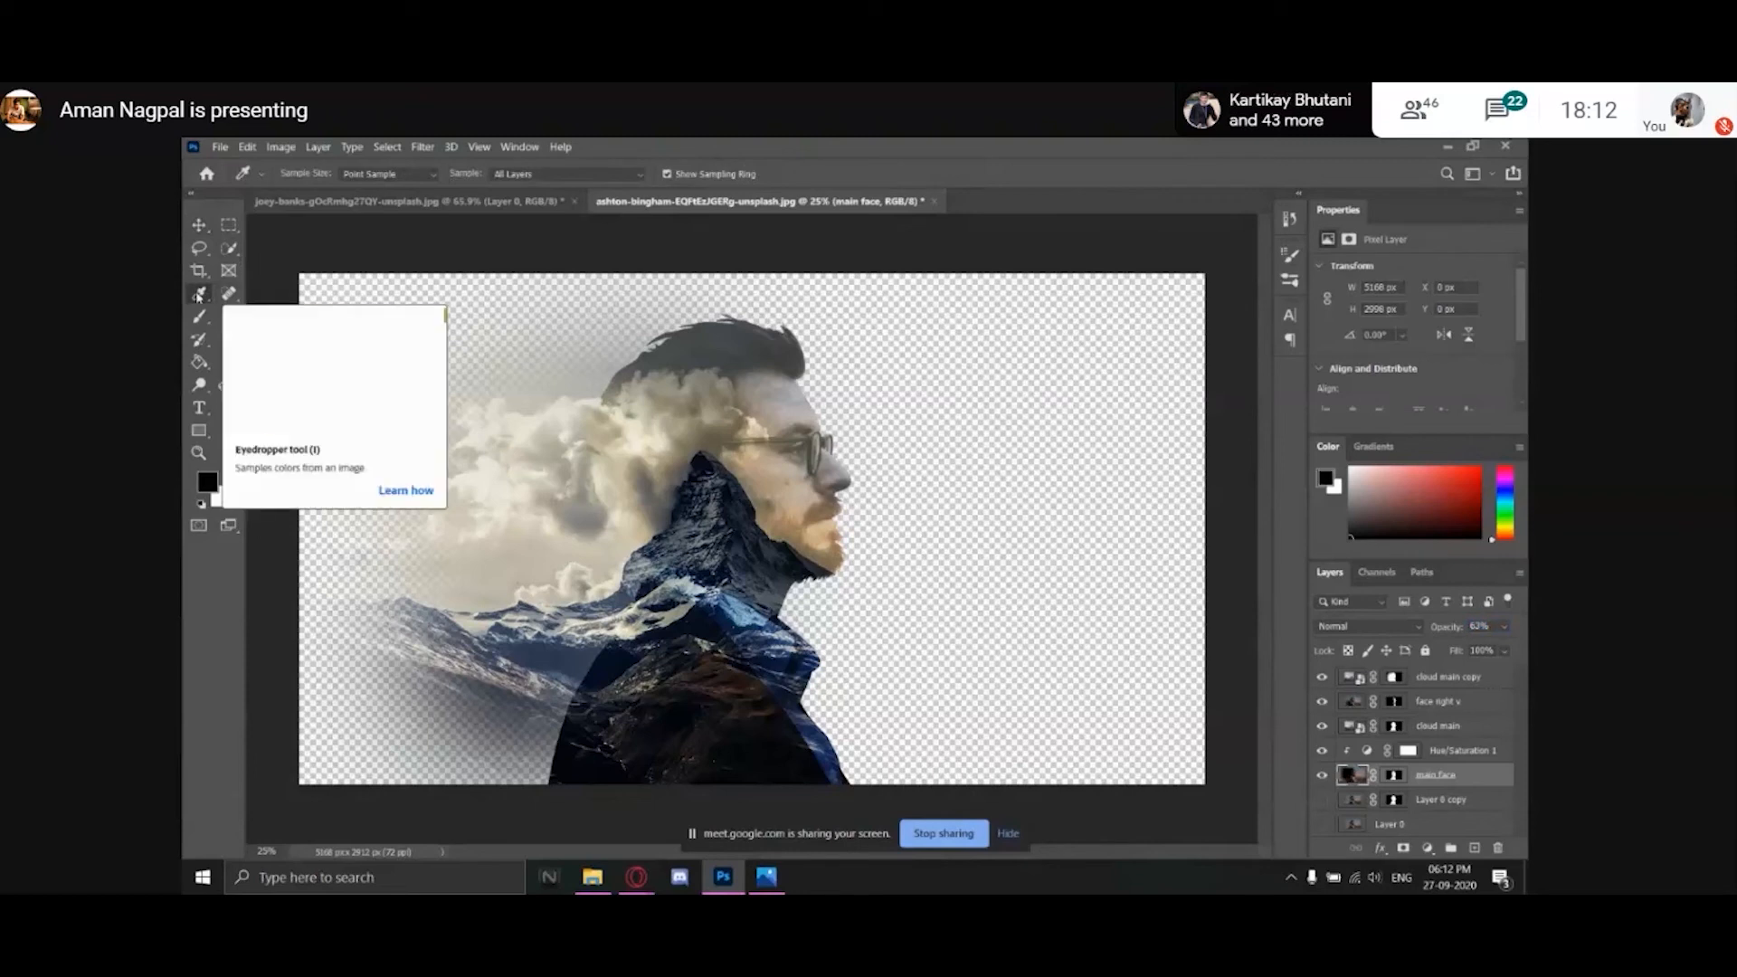
click(434, 180)
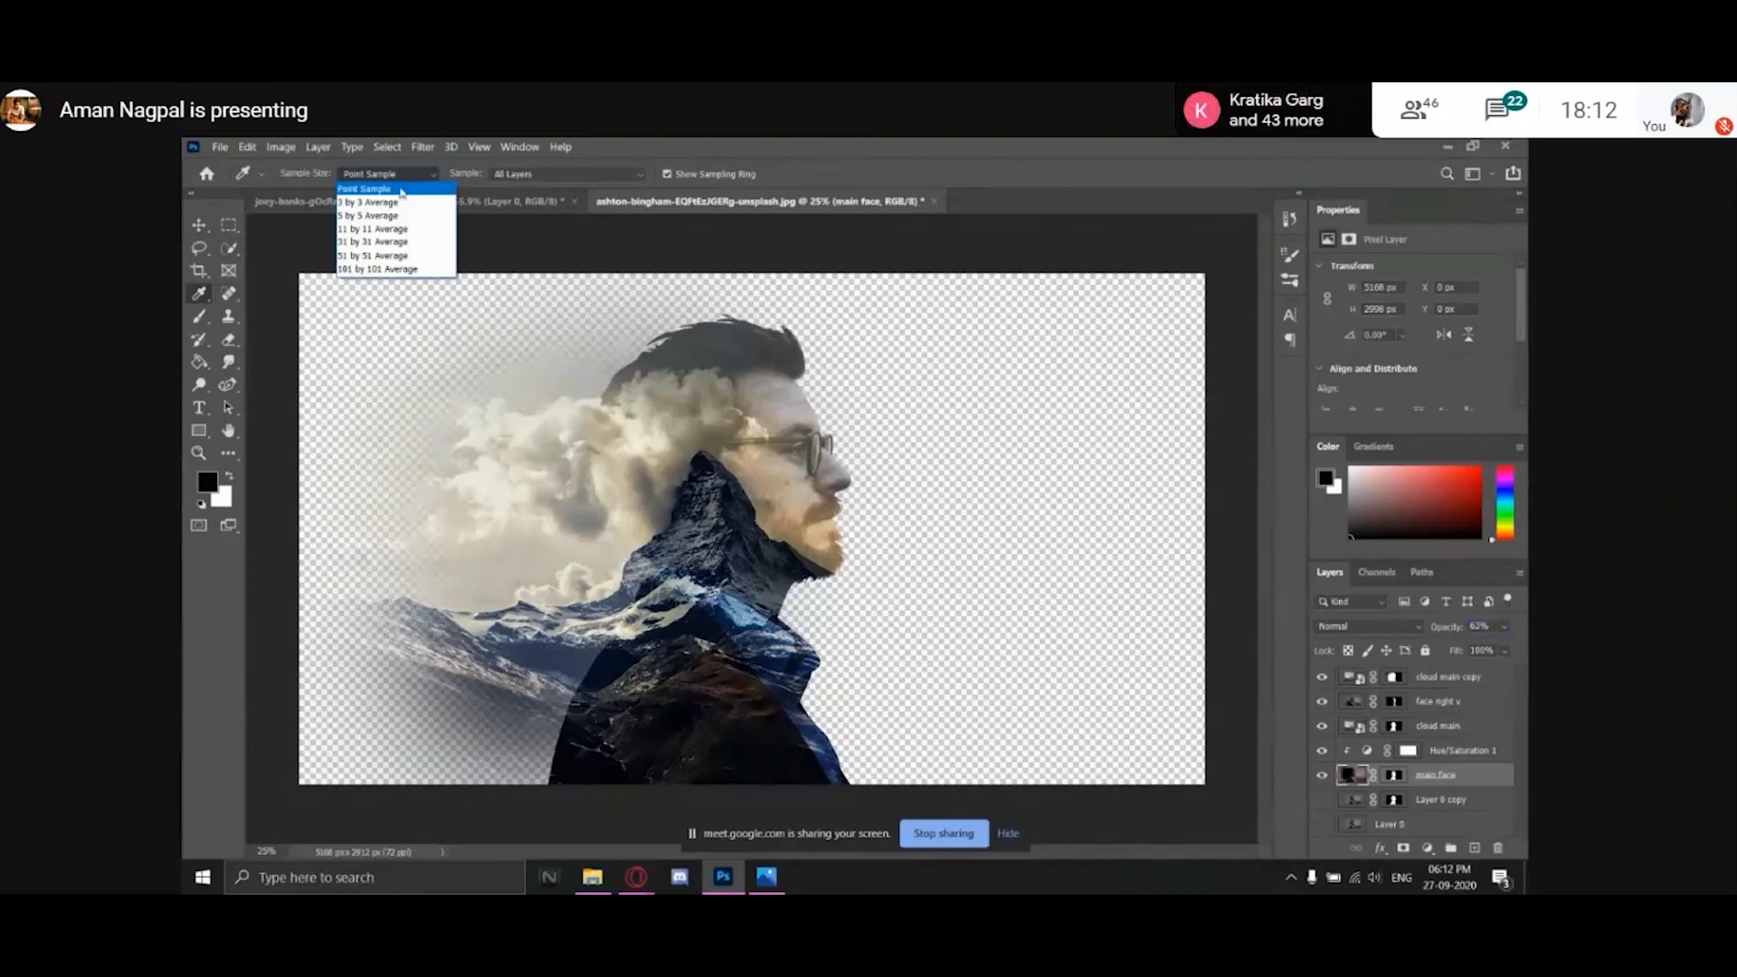
click(401, 192)
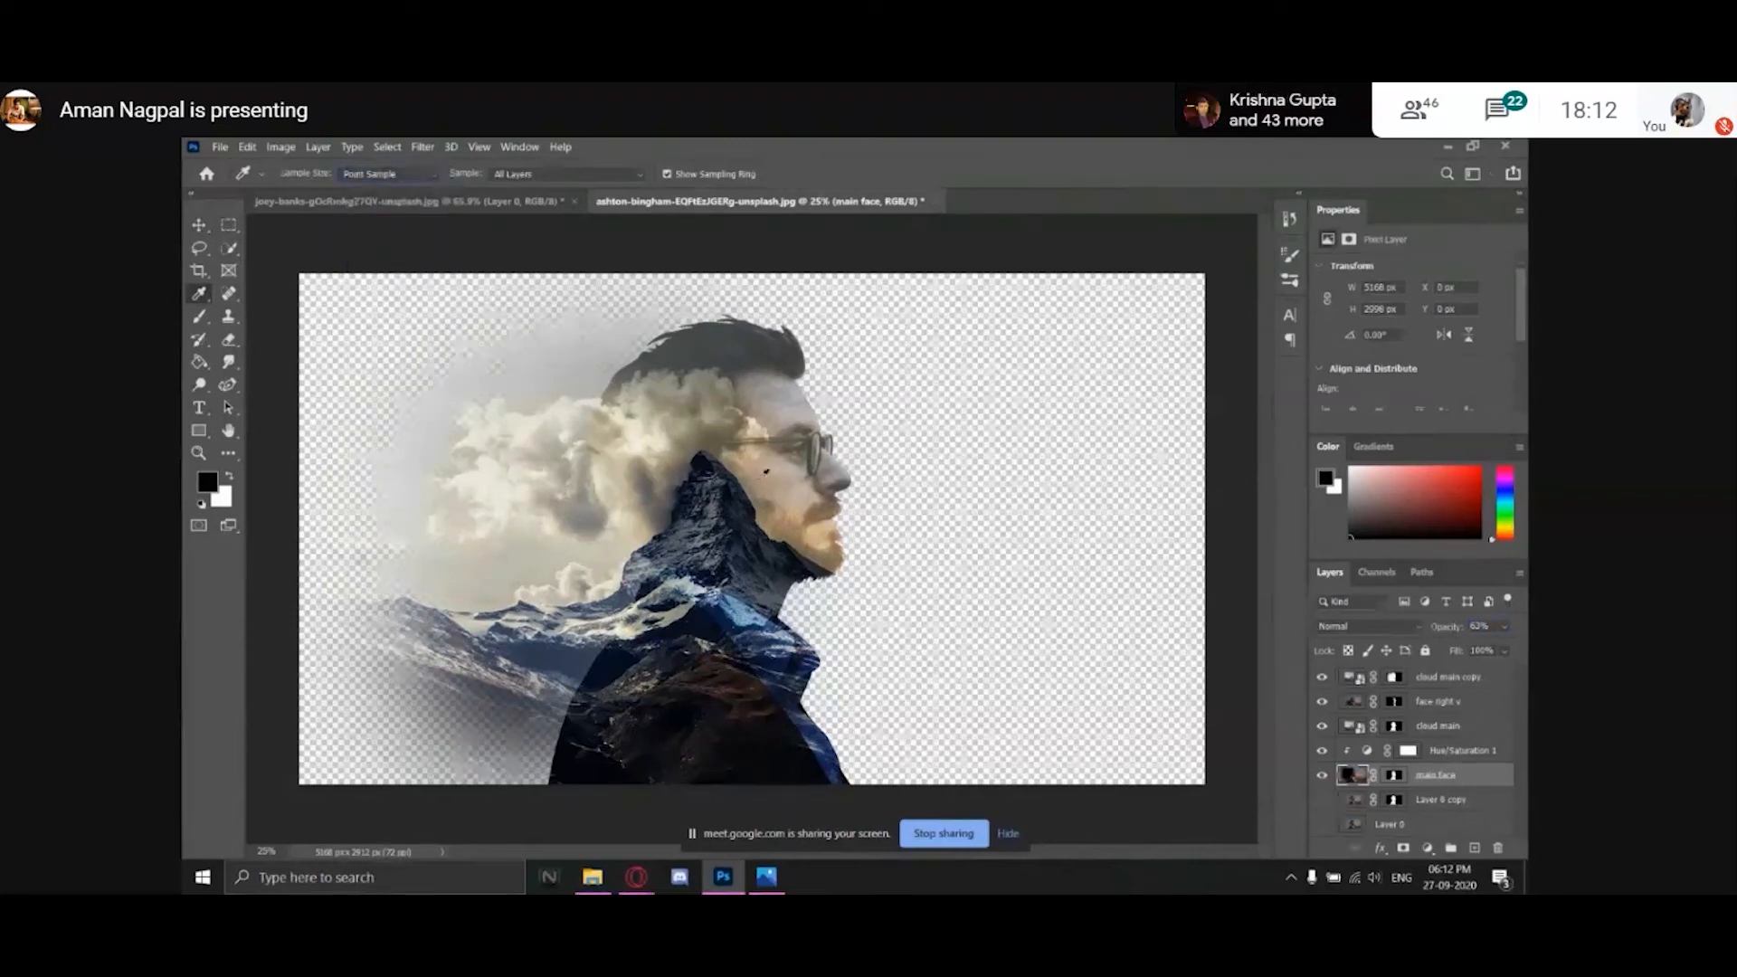
Try the 11 by 11 Average sample size for the Eyedropper and return it to Point Sample.
click(434, 177)
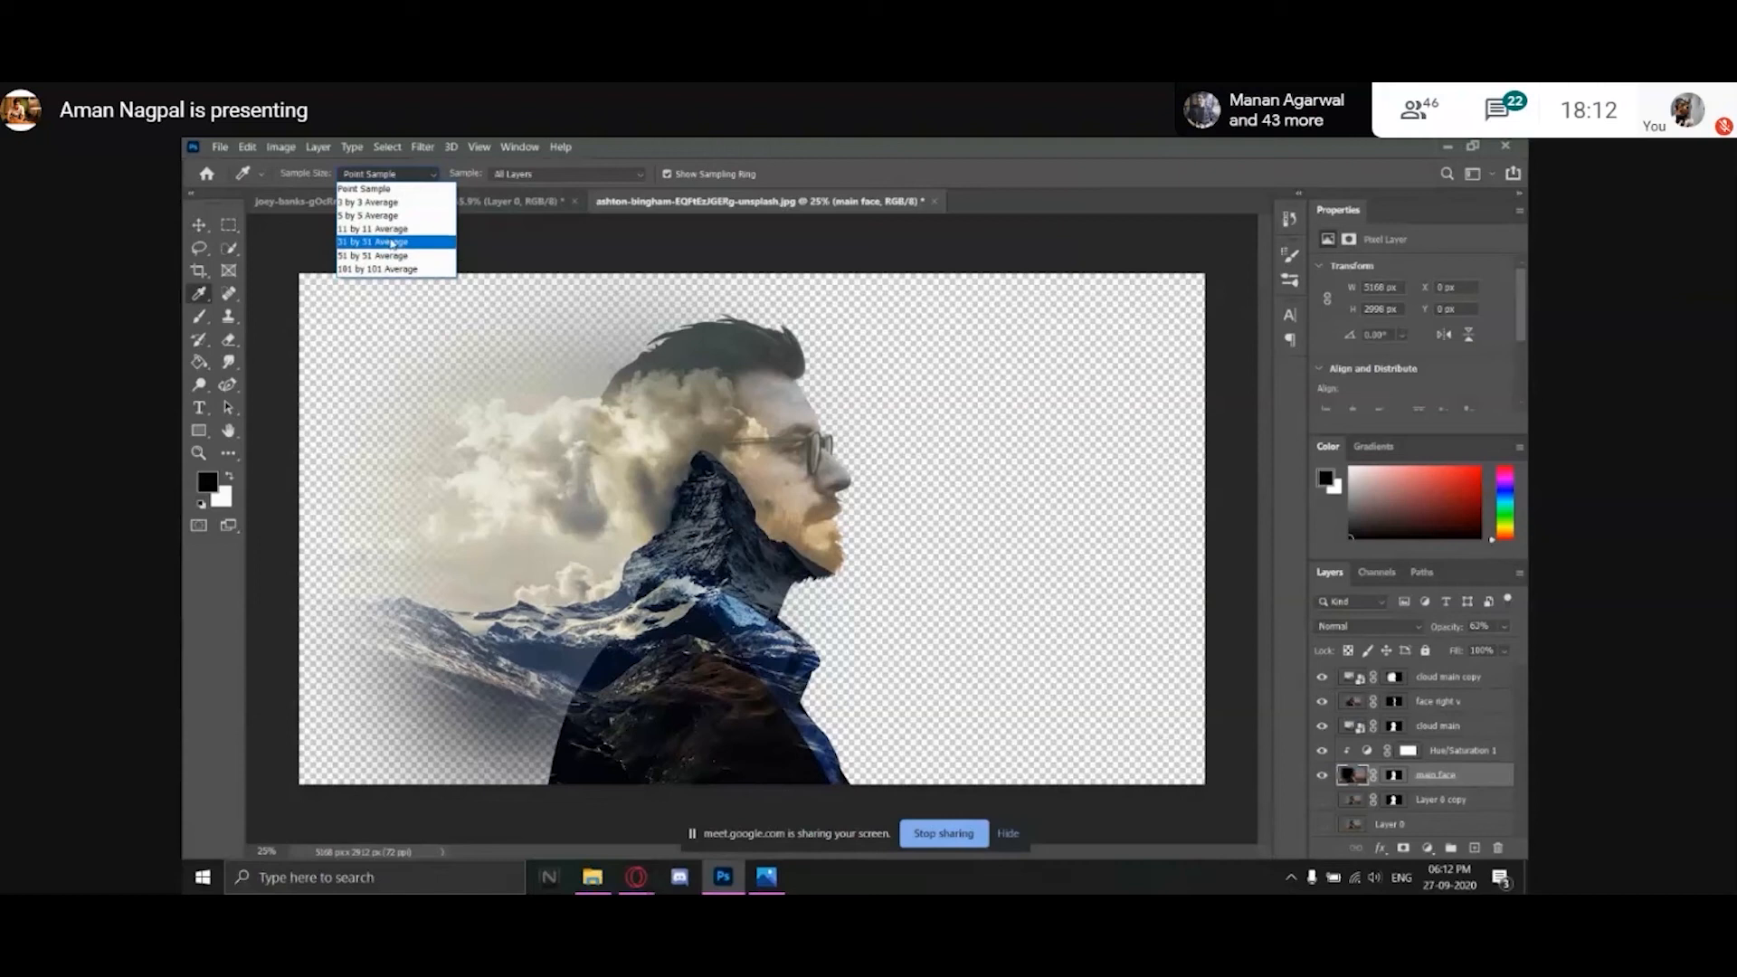
click(380, 241)
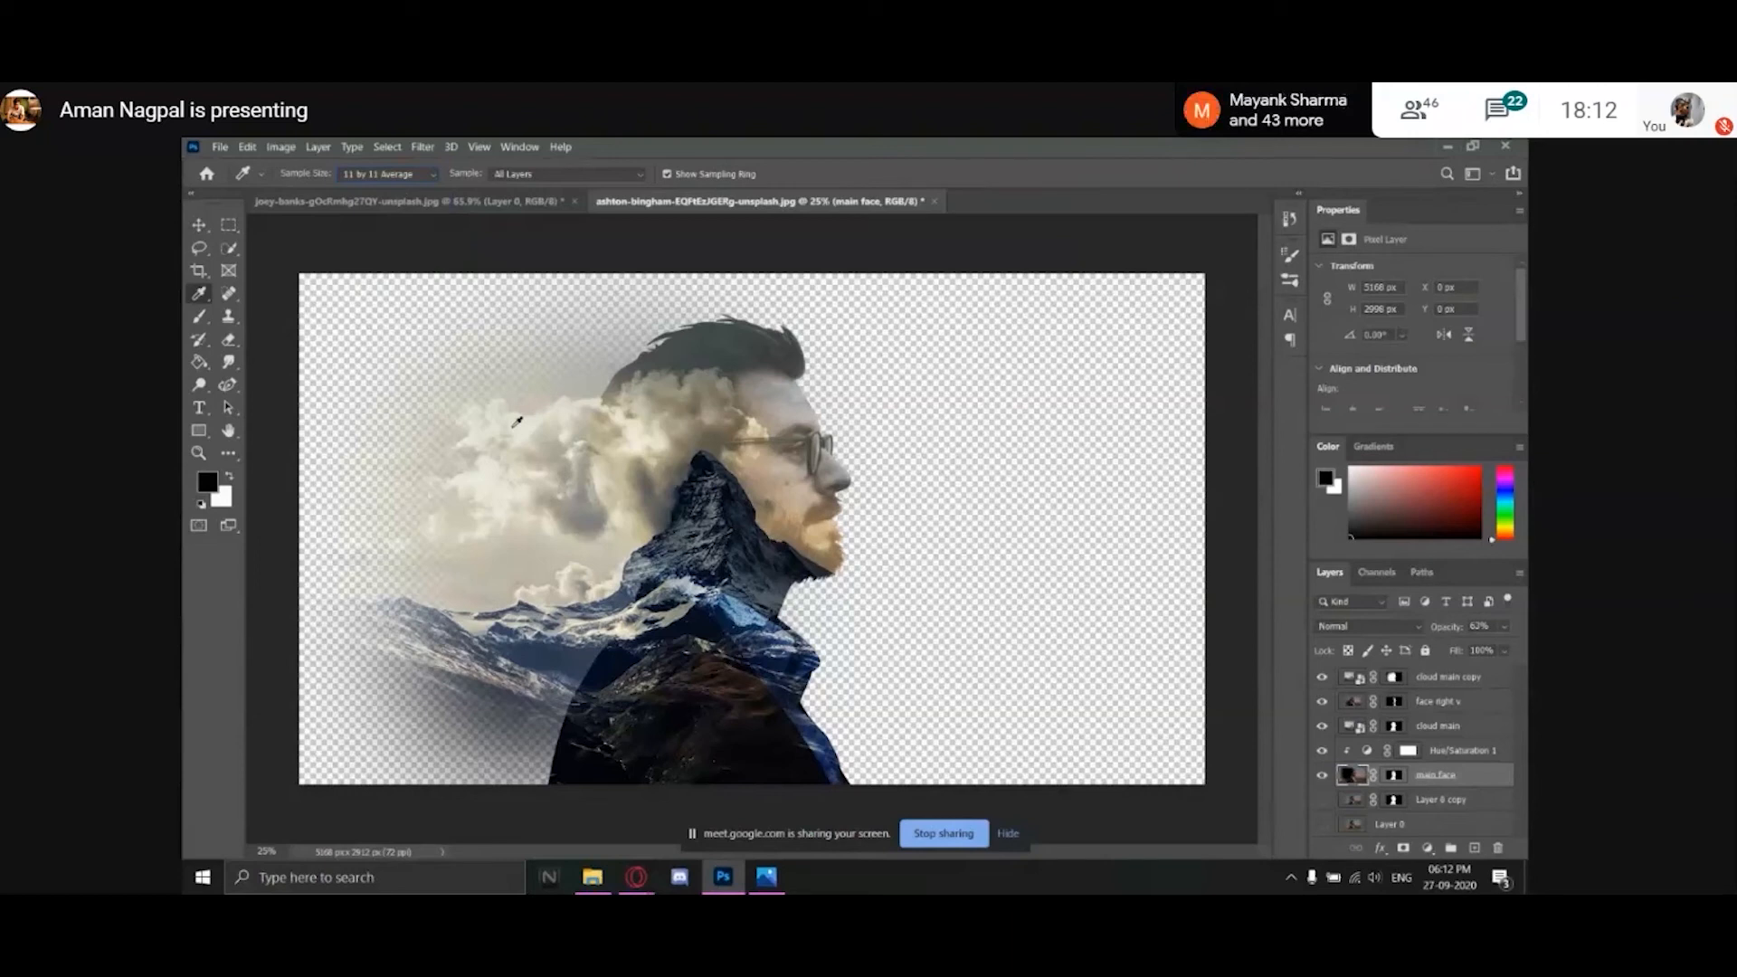
click(429, 172)
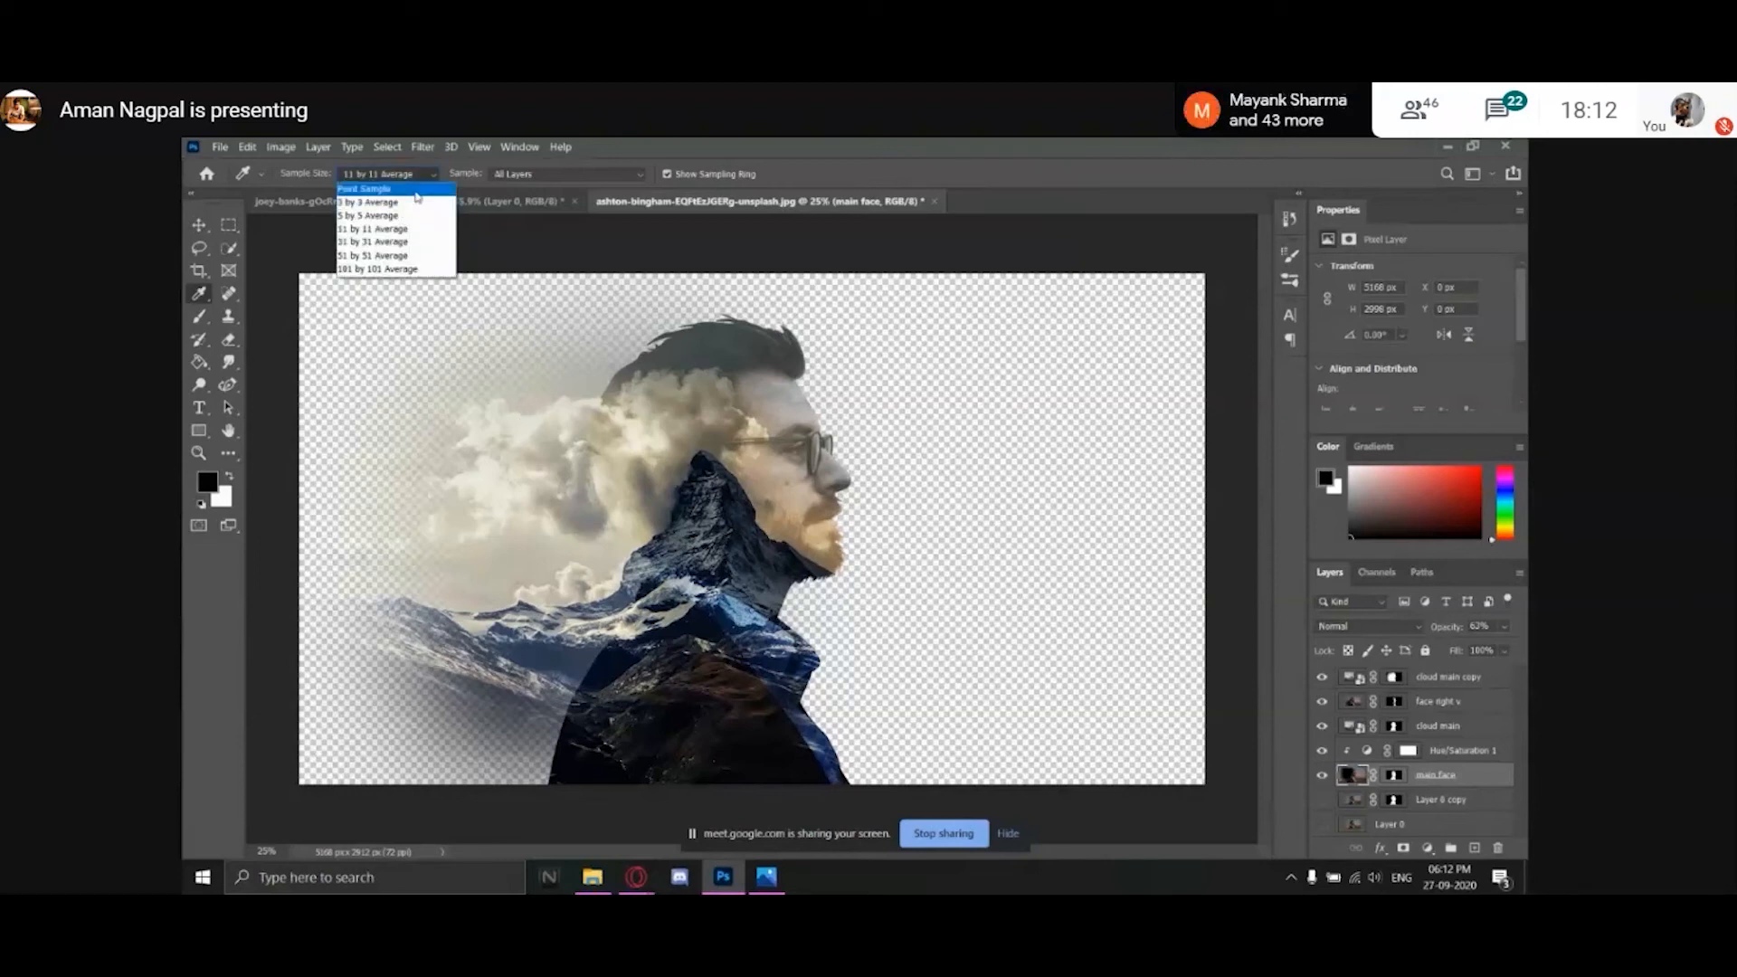
click(416, 190)
Limit Eyedropper sampling to Current Layer, pick the beige sky tone below the clouds as foreground color, and return to the Move tool.
click(598, 176)
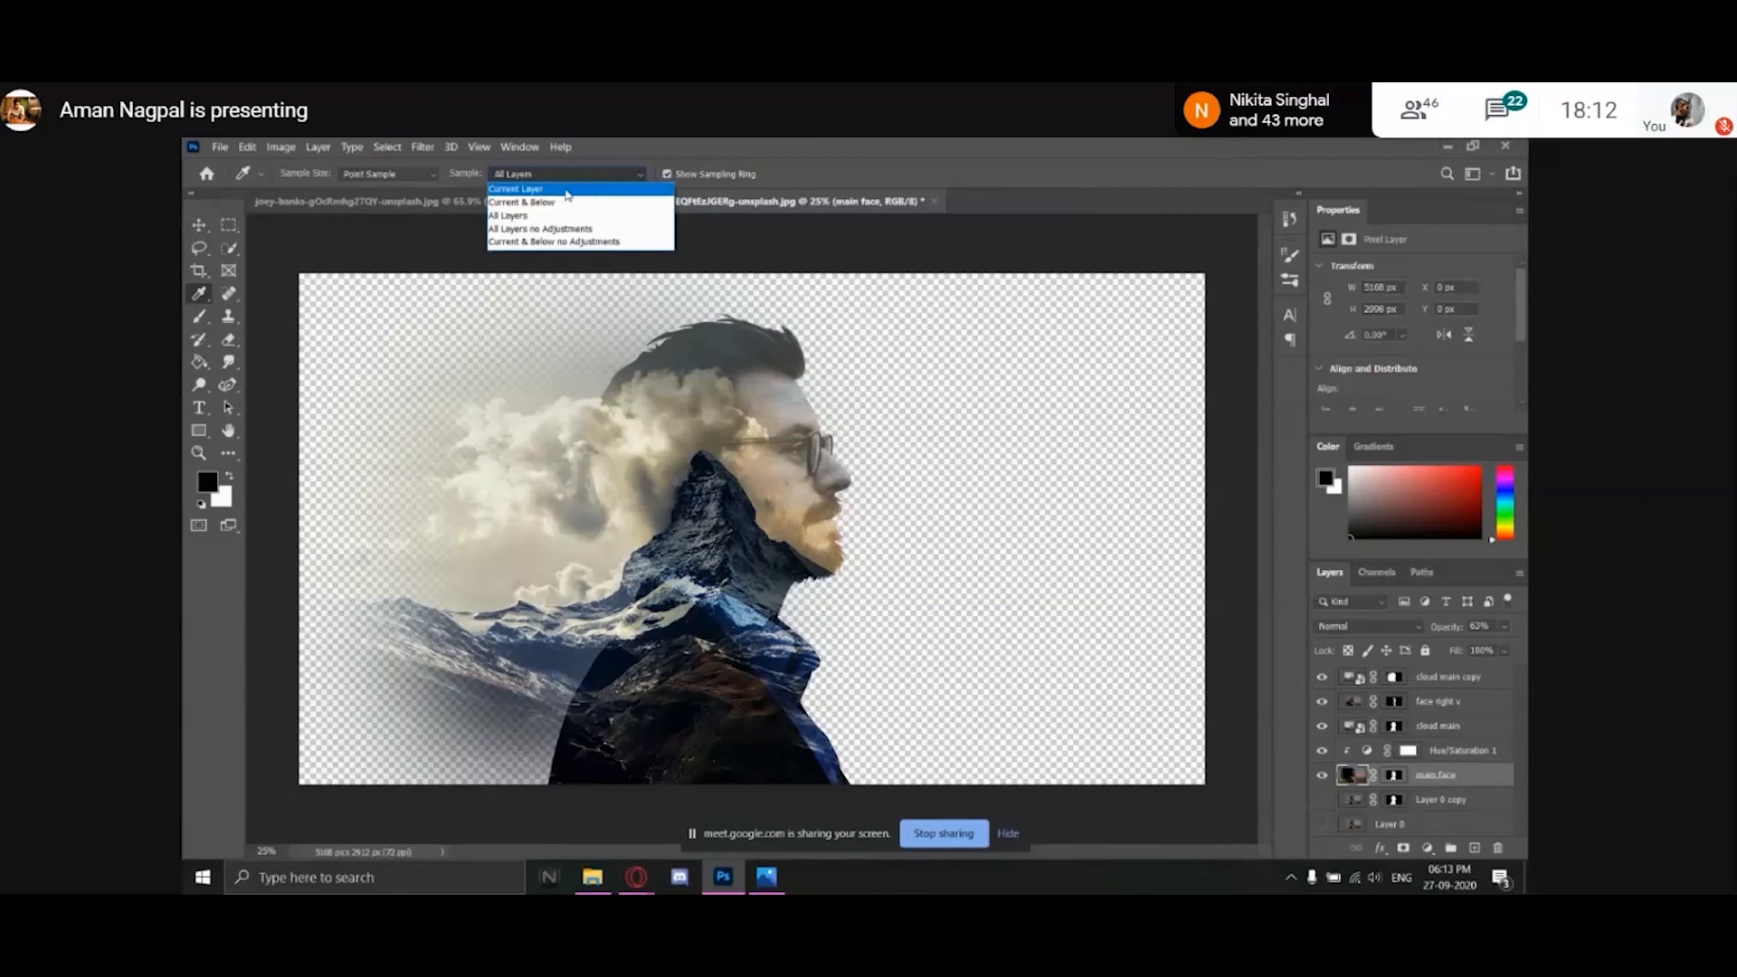
click(568, 191)
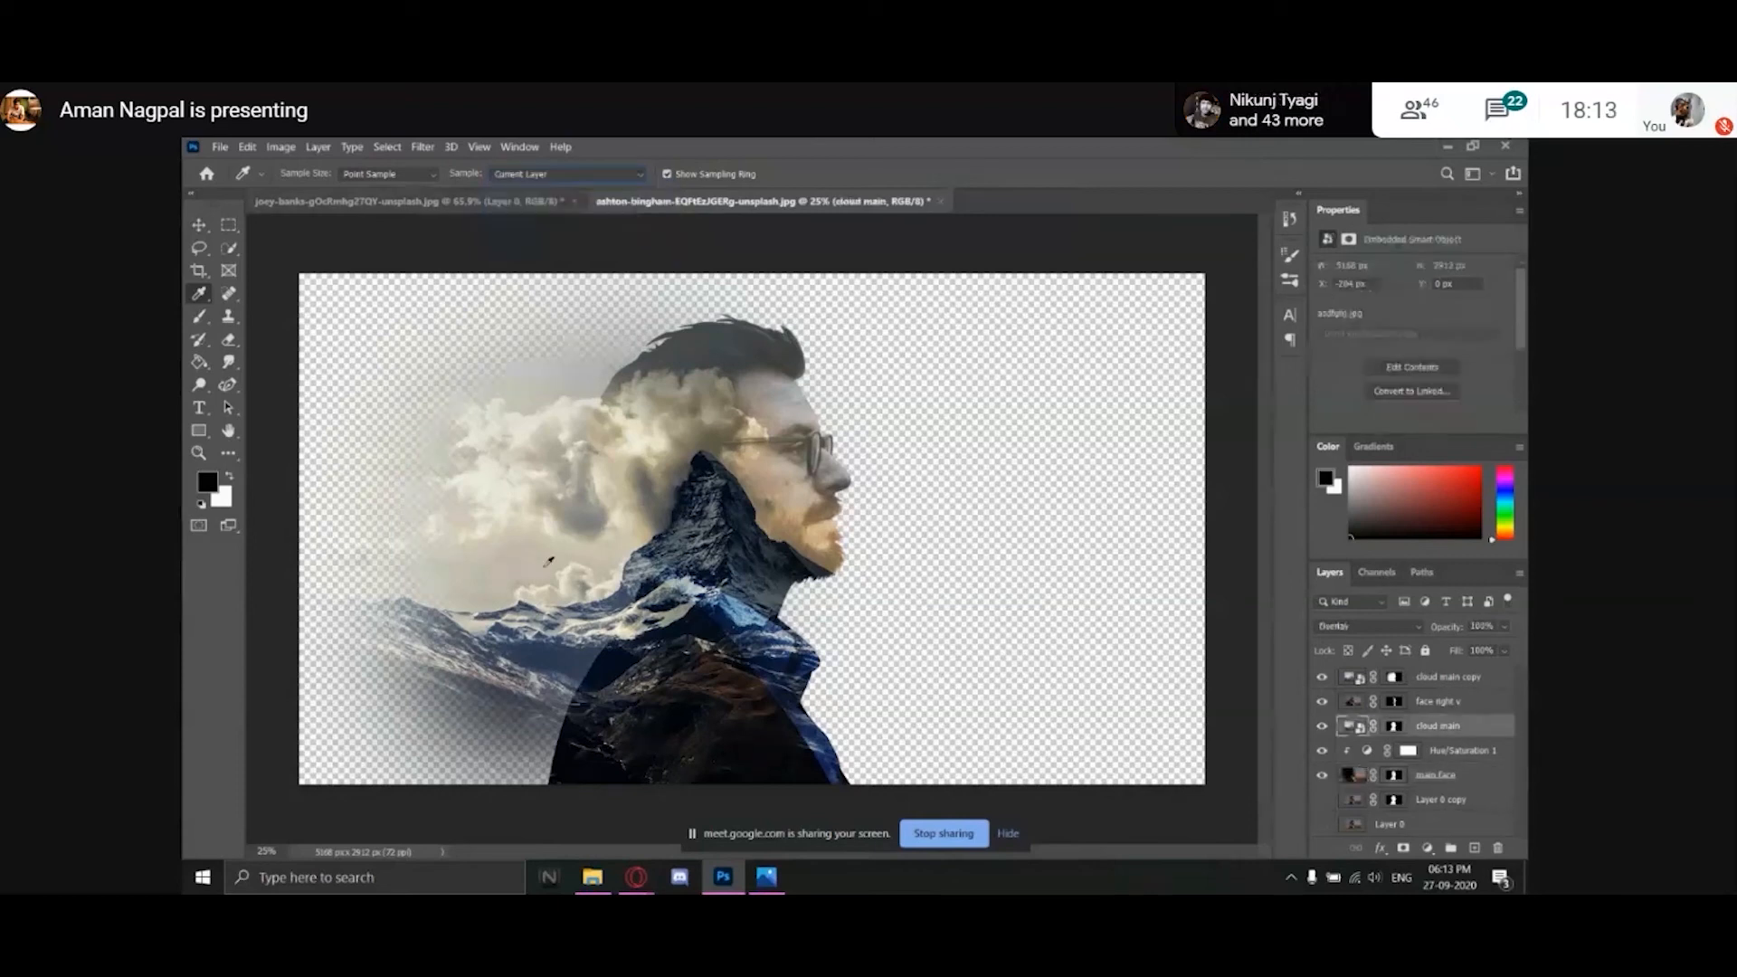
click(503, 555)
click(207, 482)
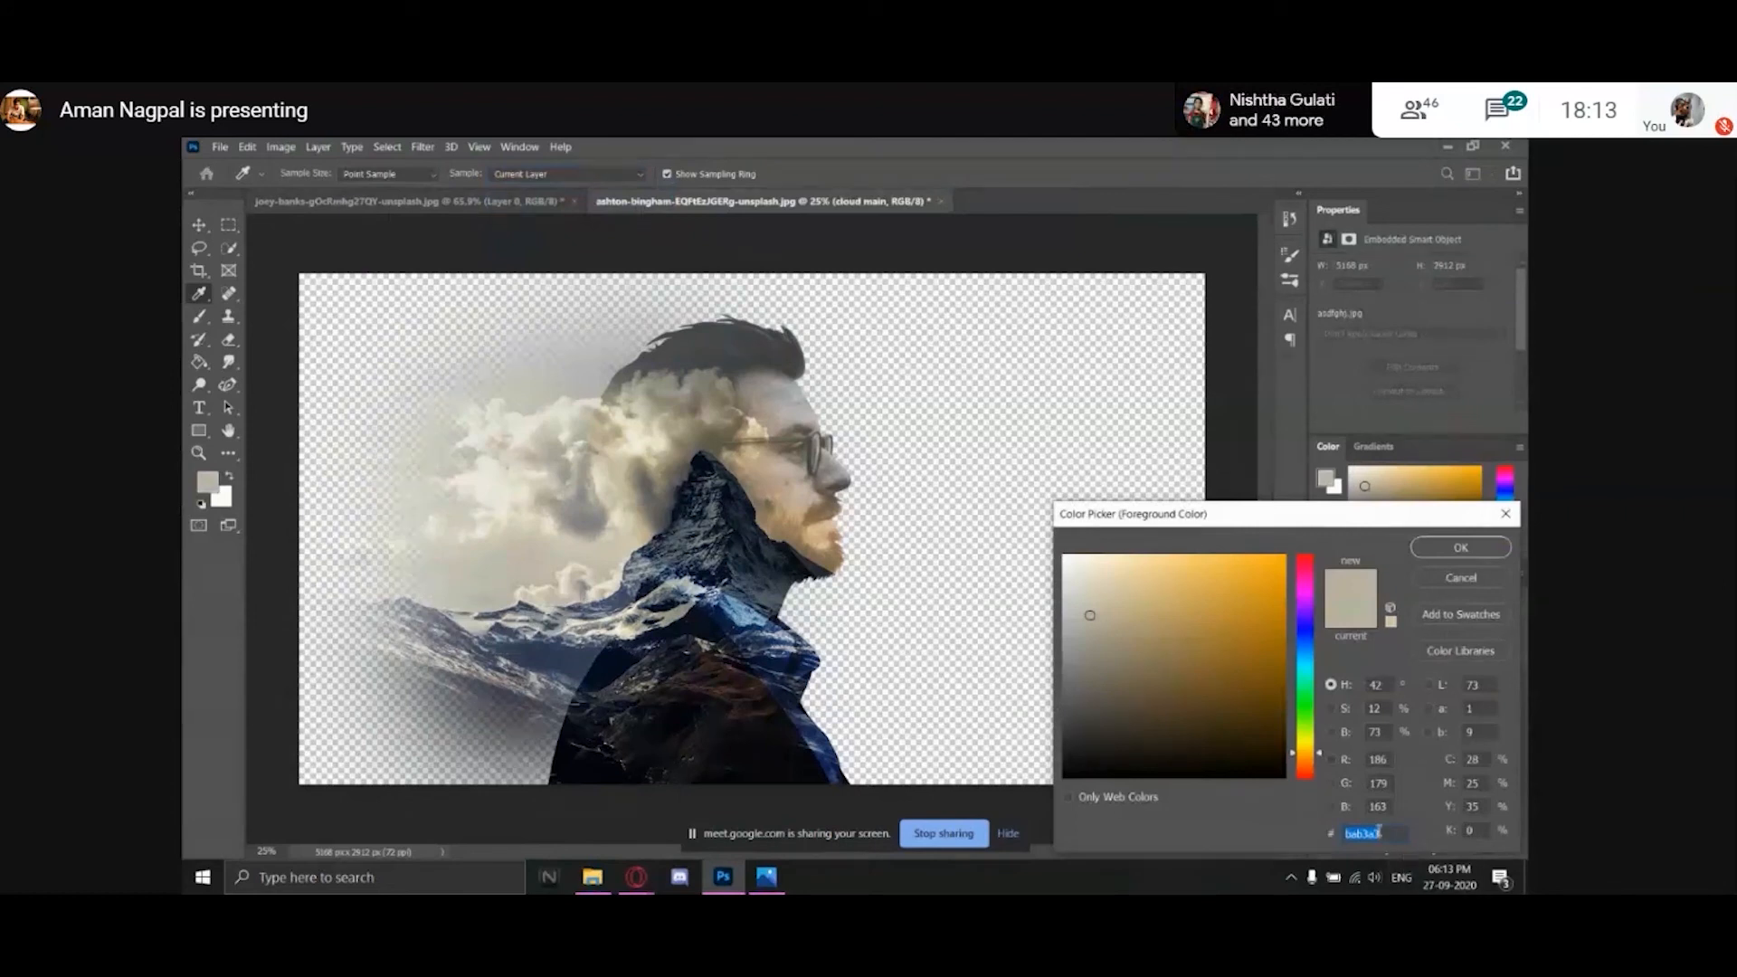
key(Return)
click(199, 225)
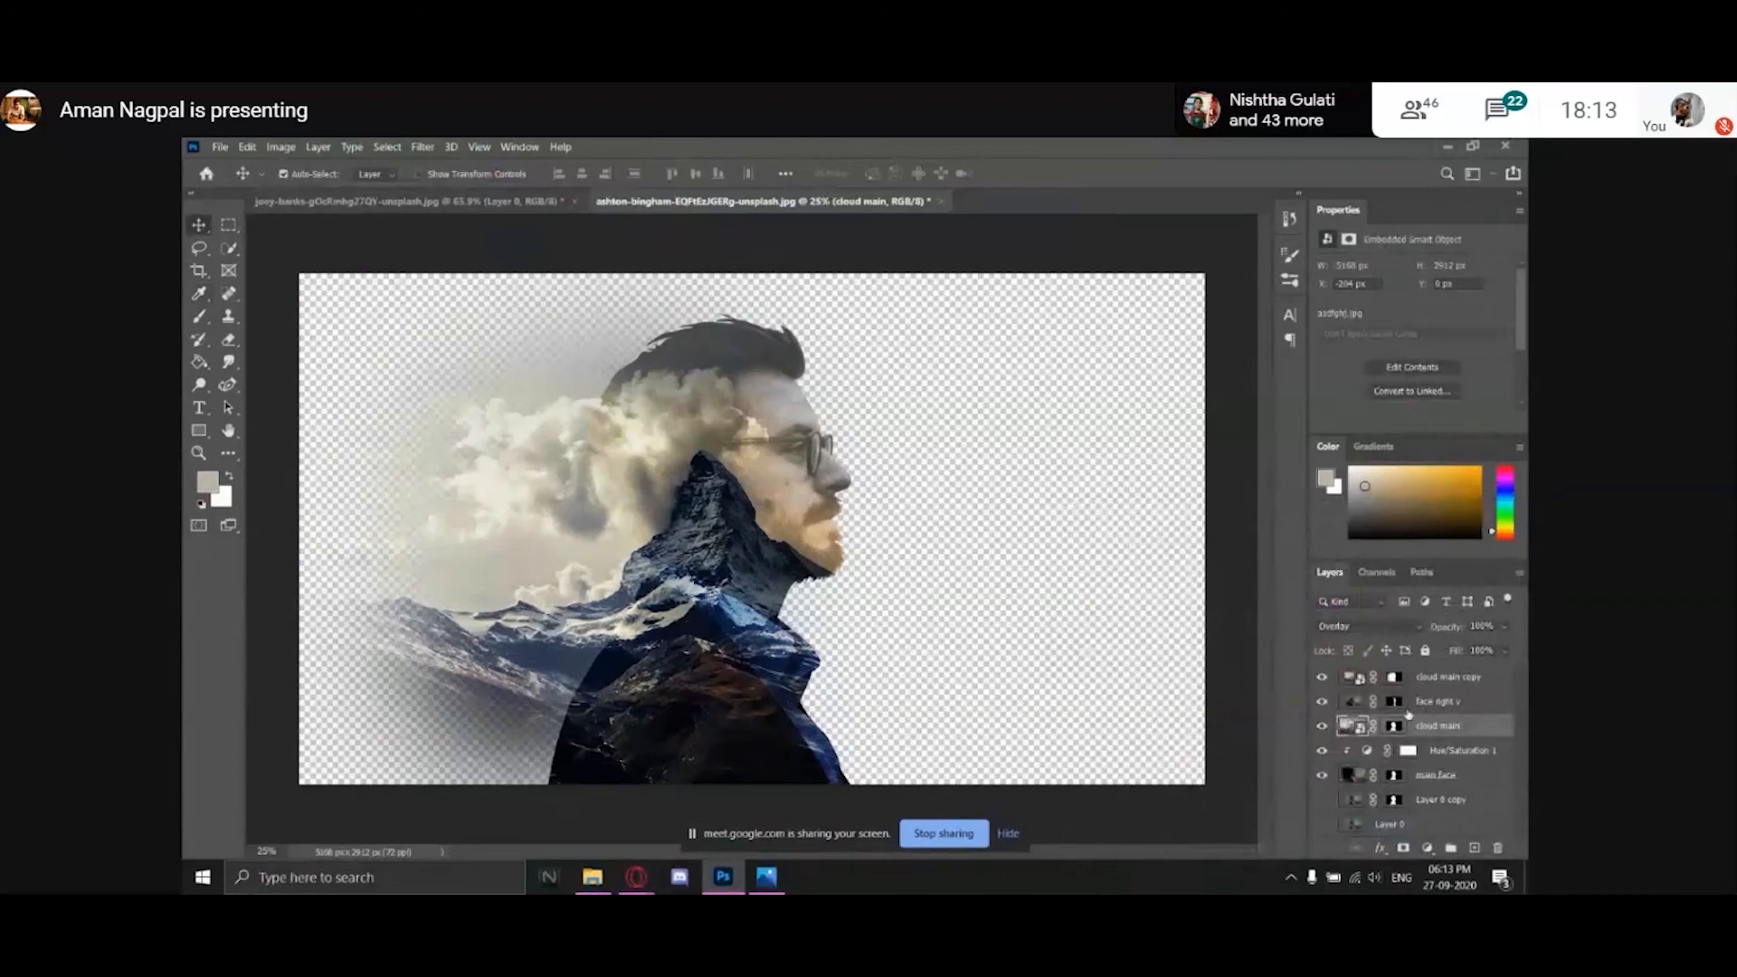
Add a Solid Color fill layer in the sampled beige and place it directly beneath the main face layer.
scroll(616, 493, down, 1)
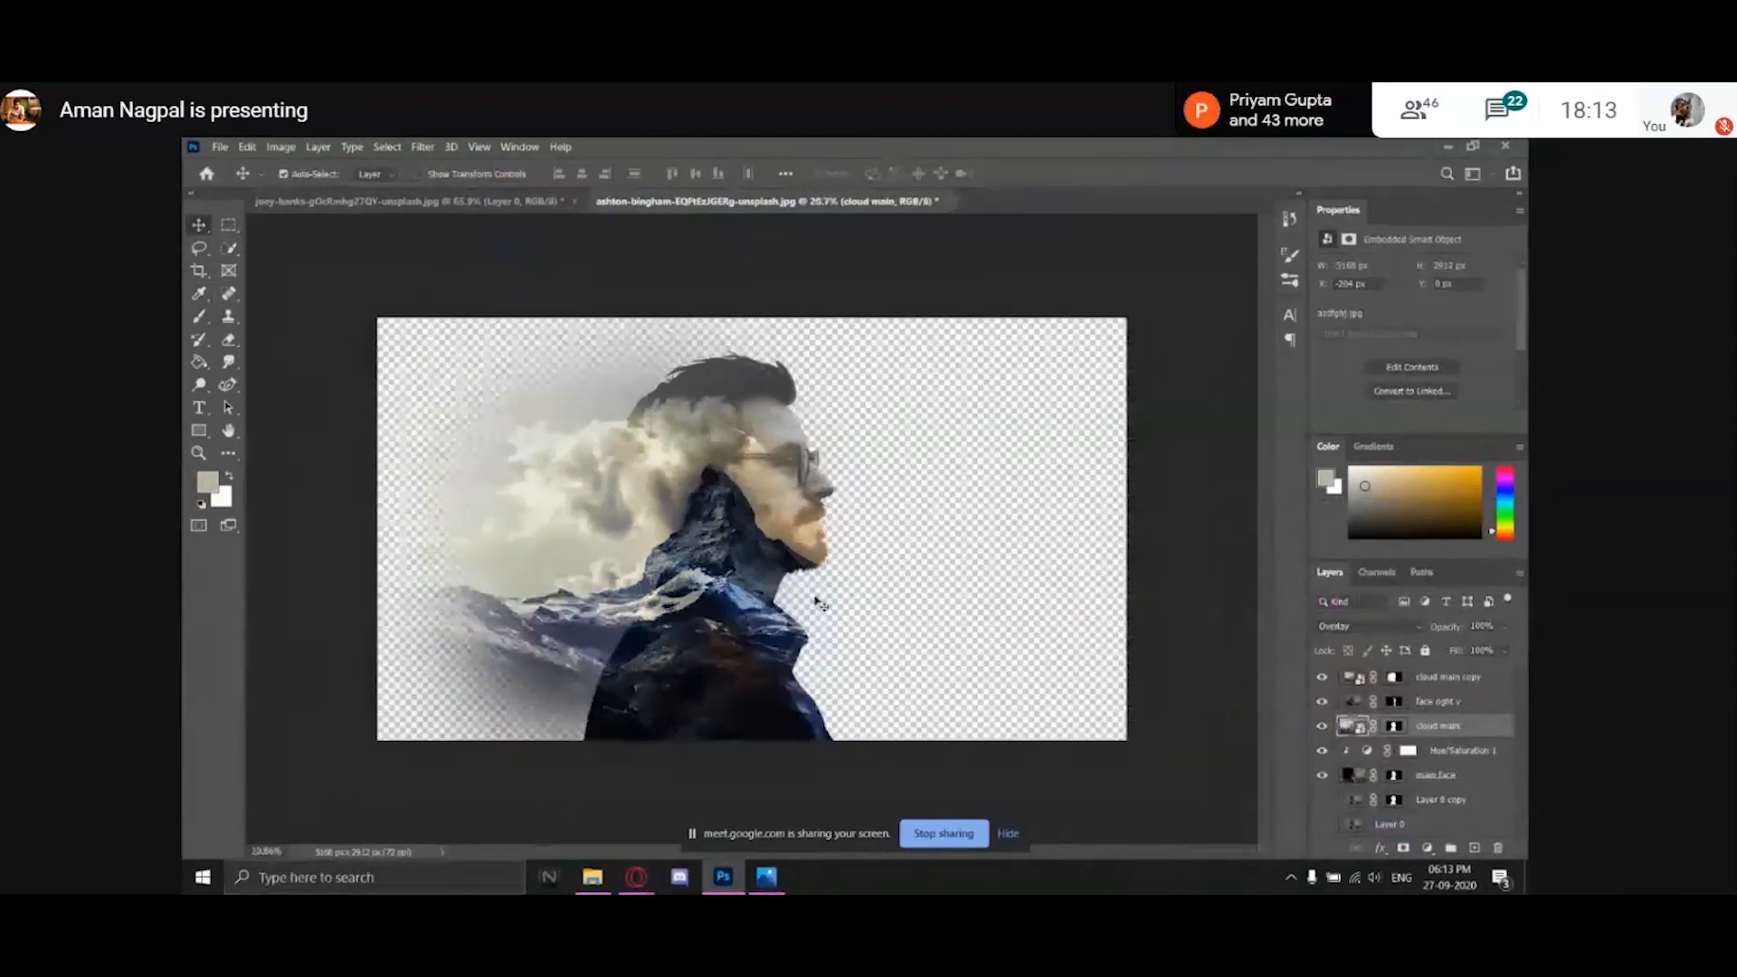
scroll(817, 601, up, 1)
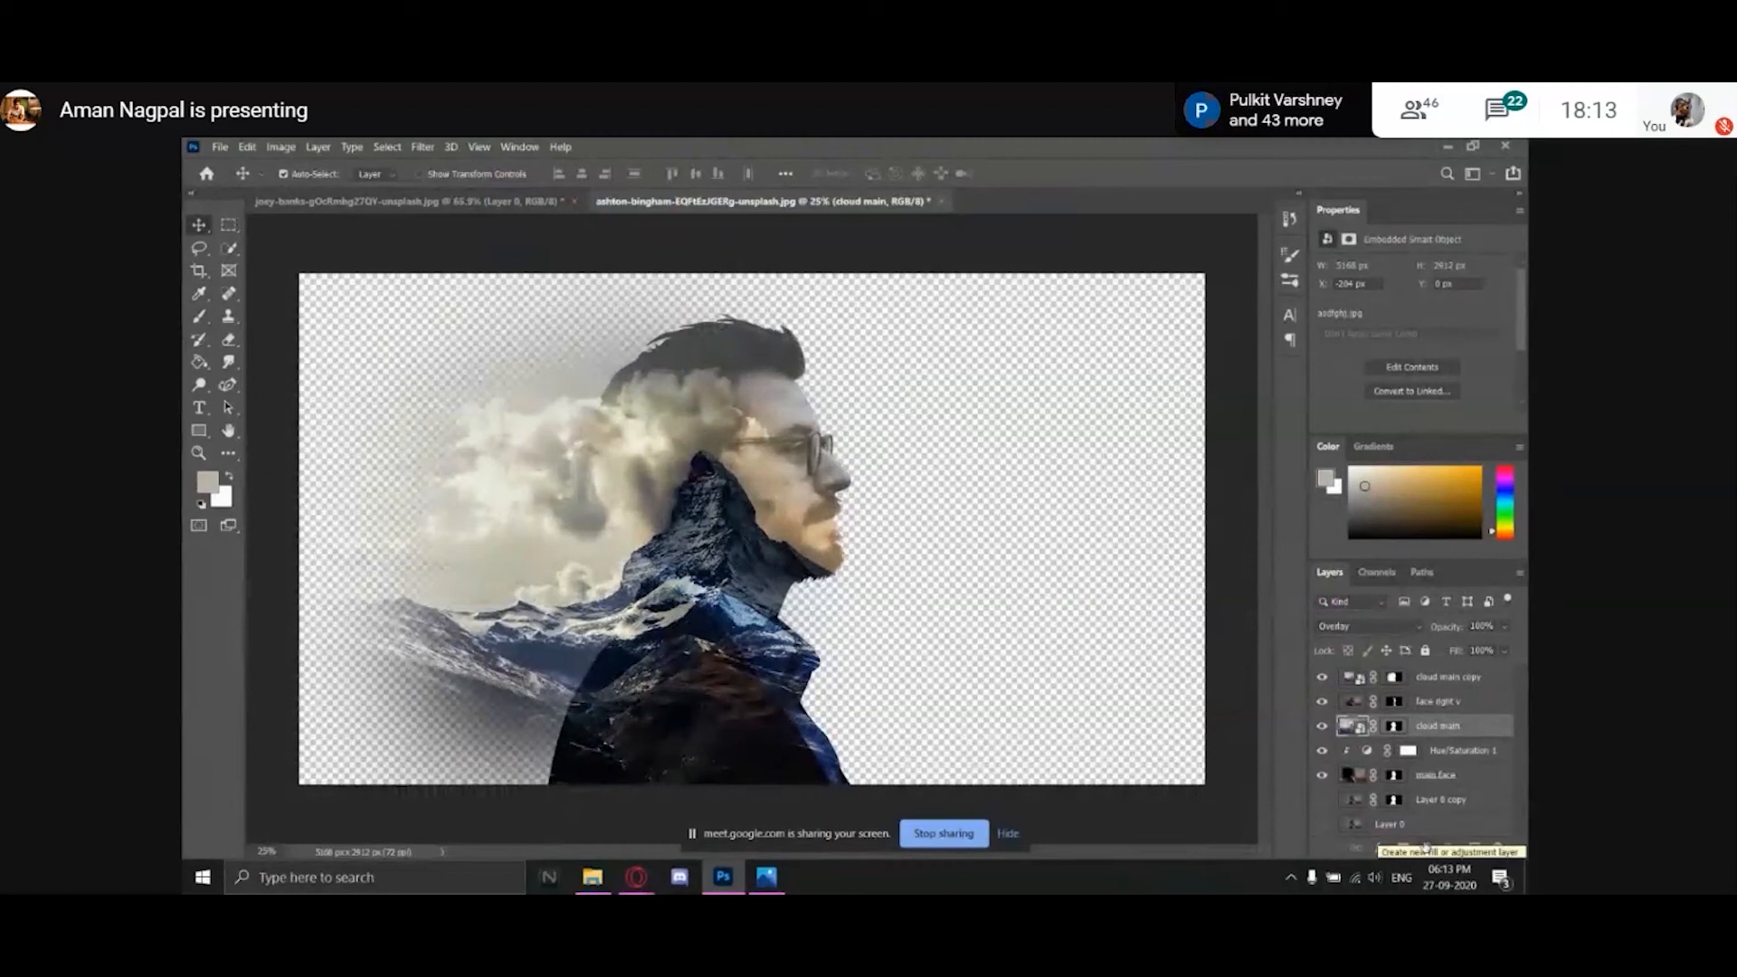
click(1427, 848)
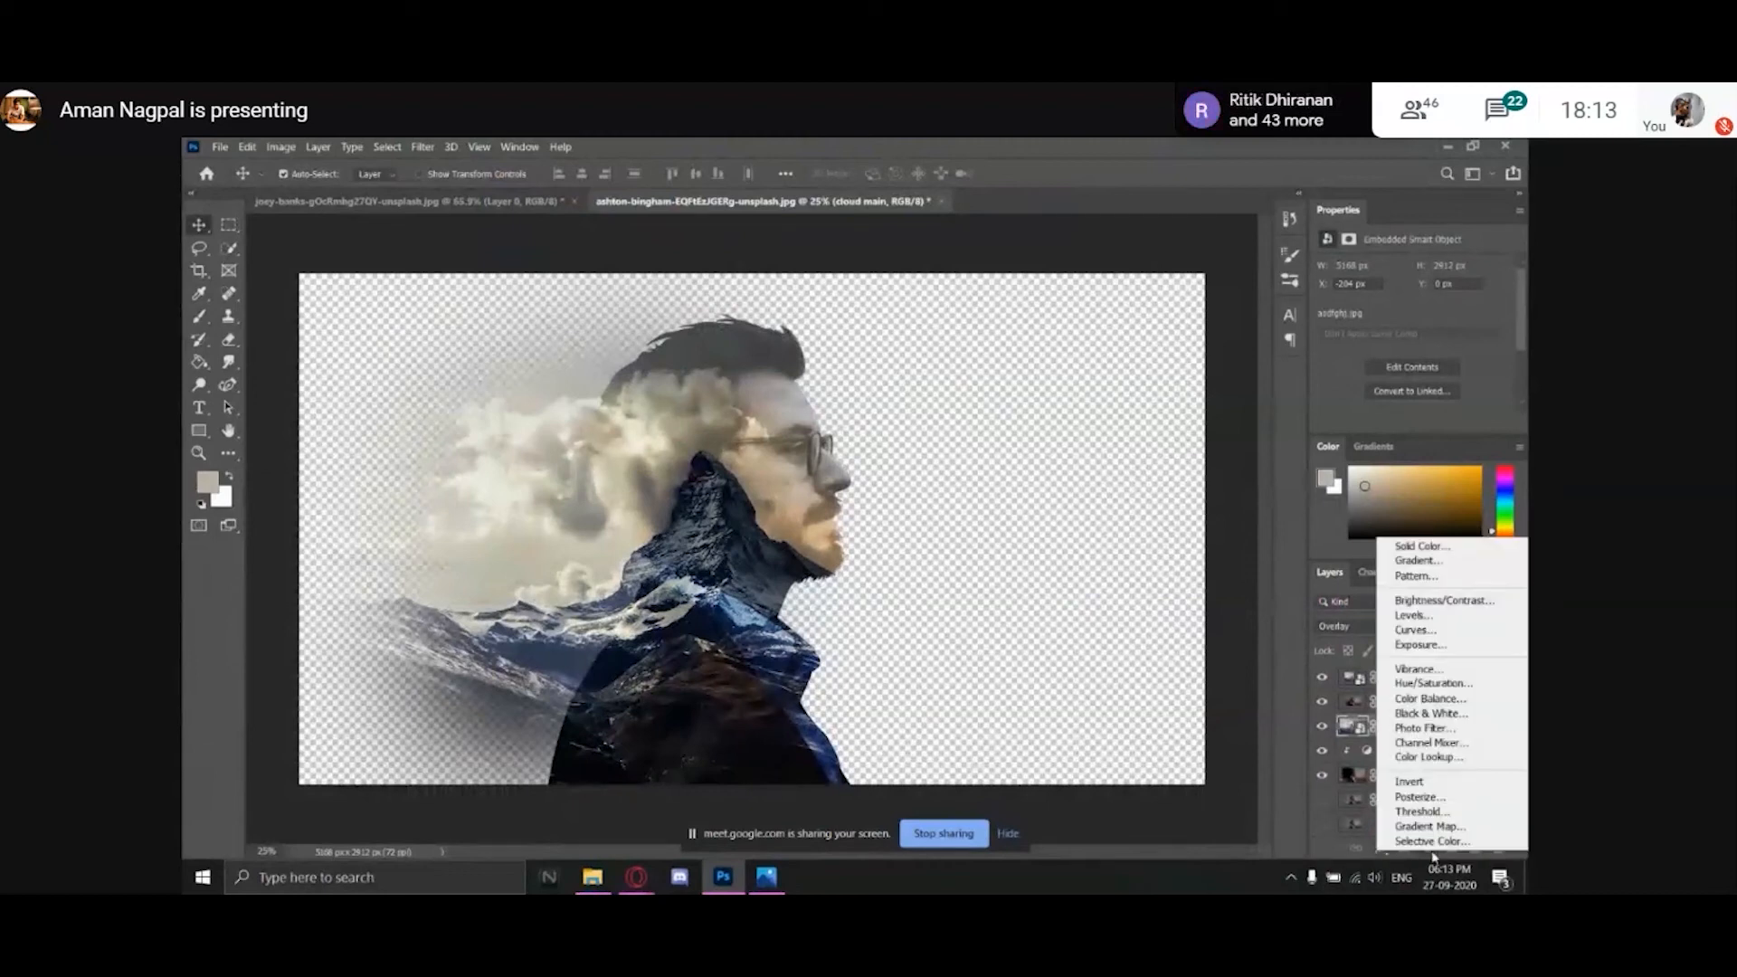
click(1433, 549)
key(Return)
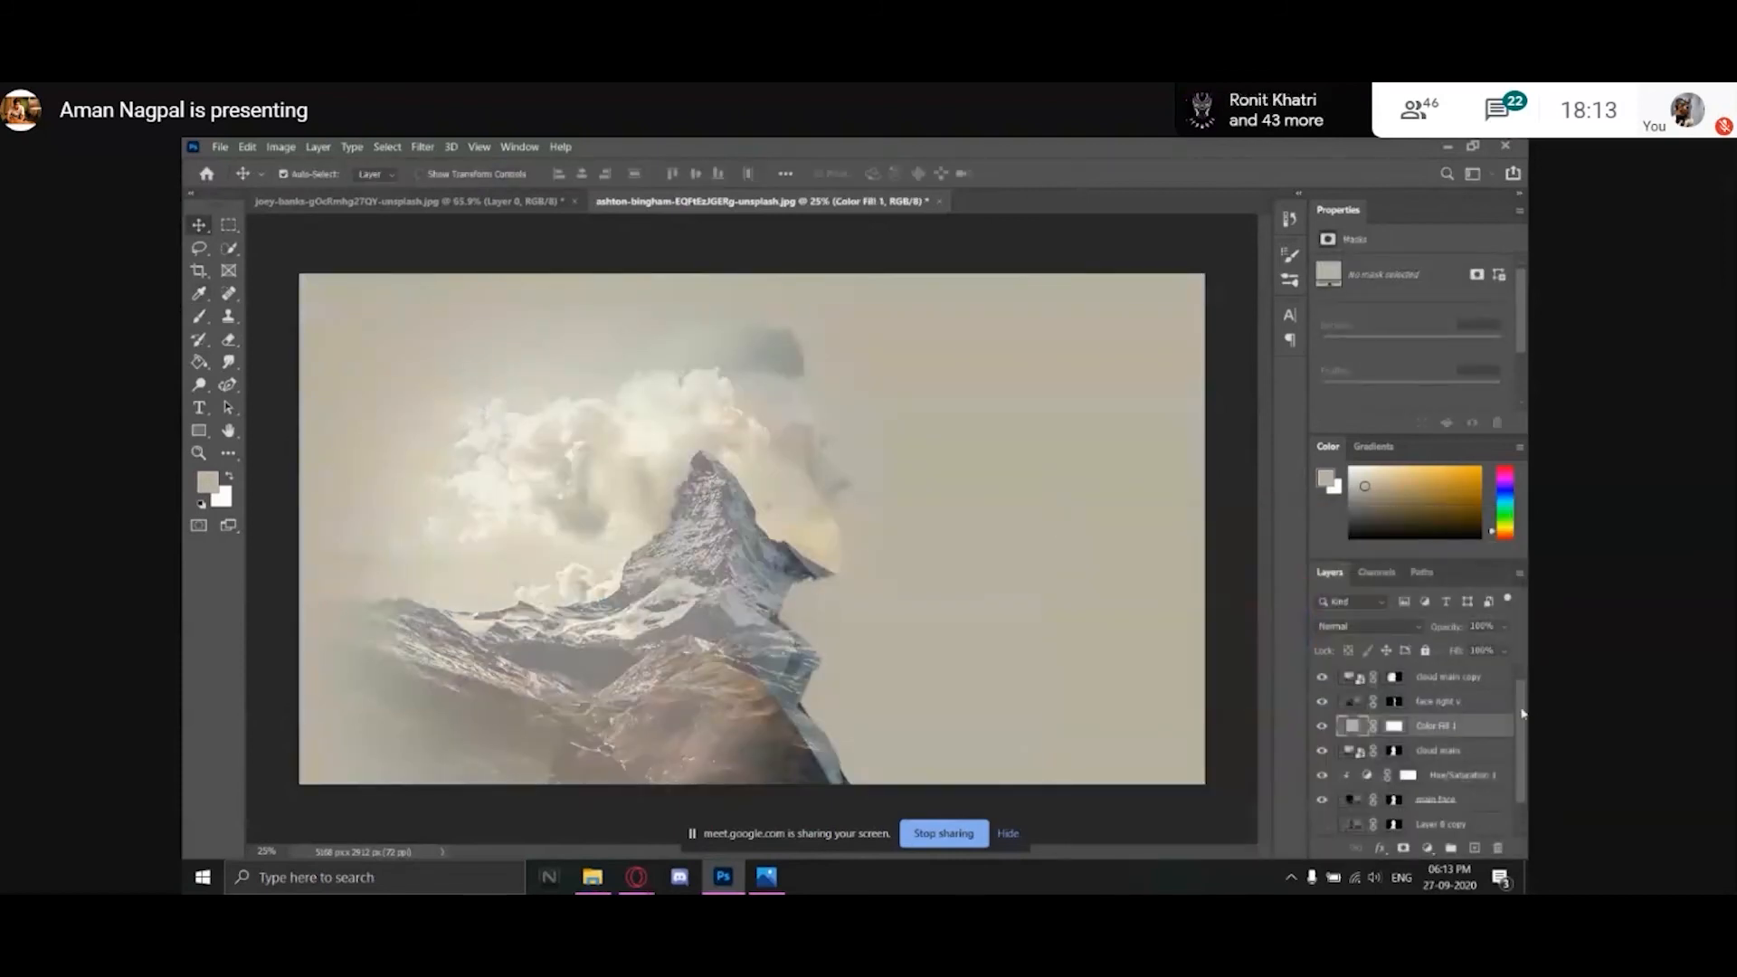
scroll(1525, 745, down, 1)
drag(1487, 701, 1484, 786)
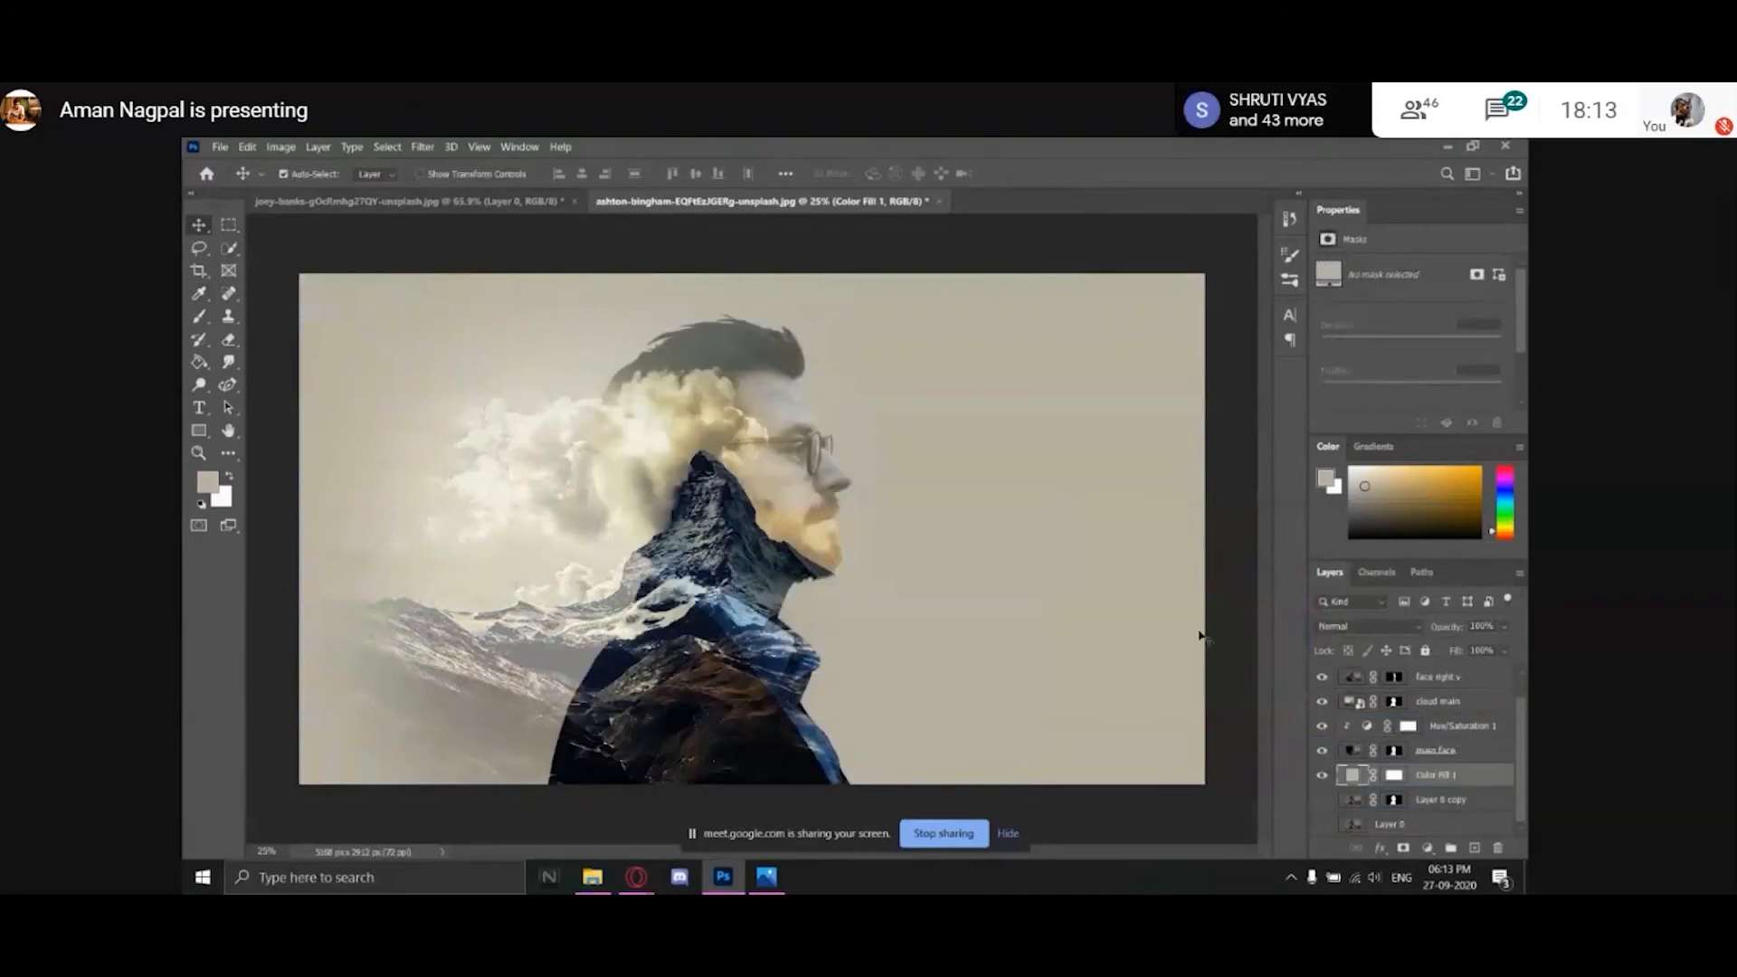
Change the solid fill layer's color to a lighter, less saturated beige-grey.
double_click(1353, 774)
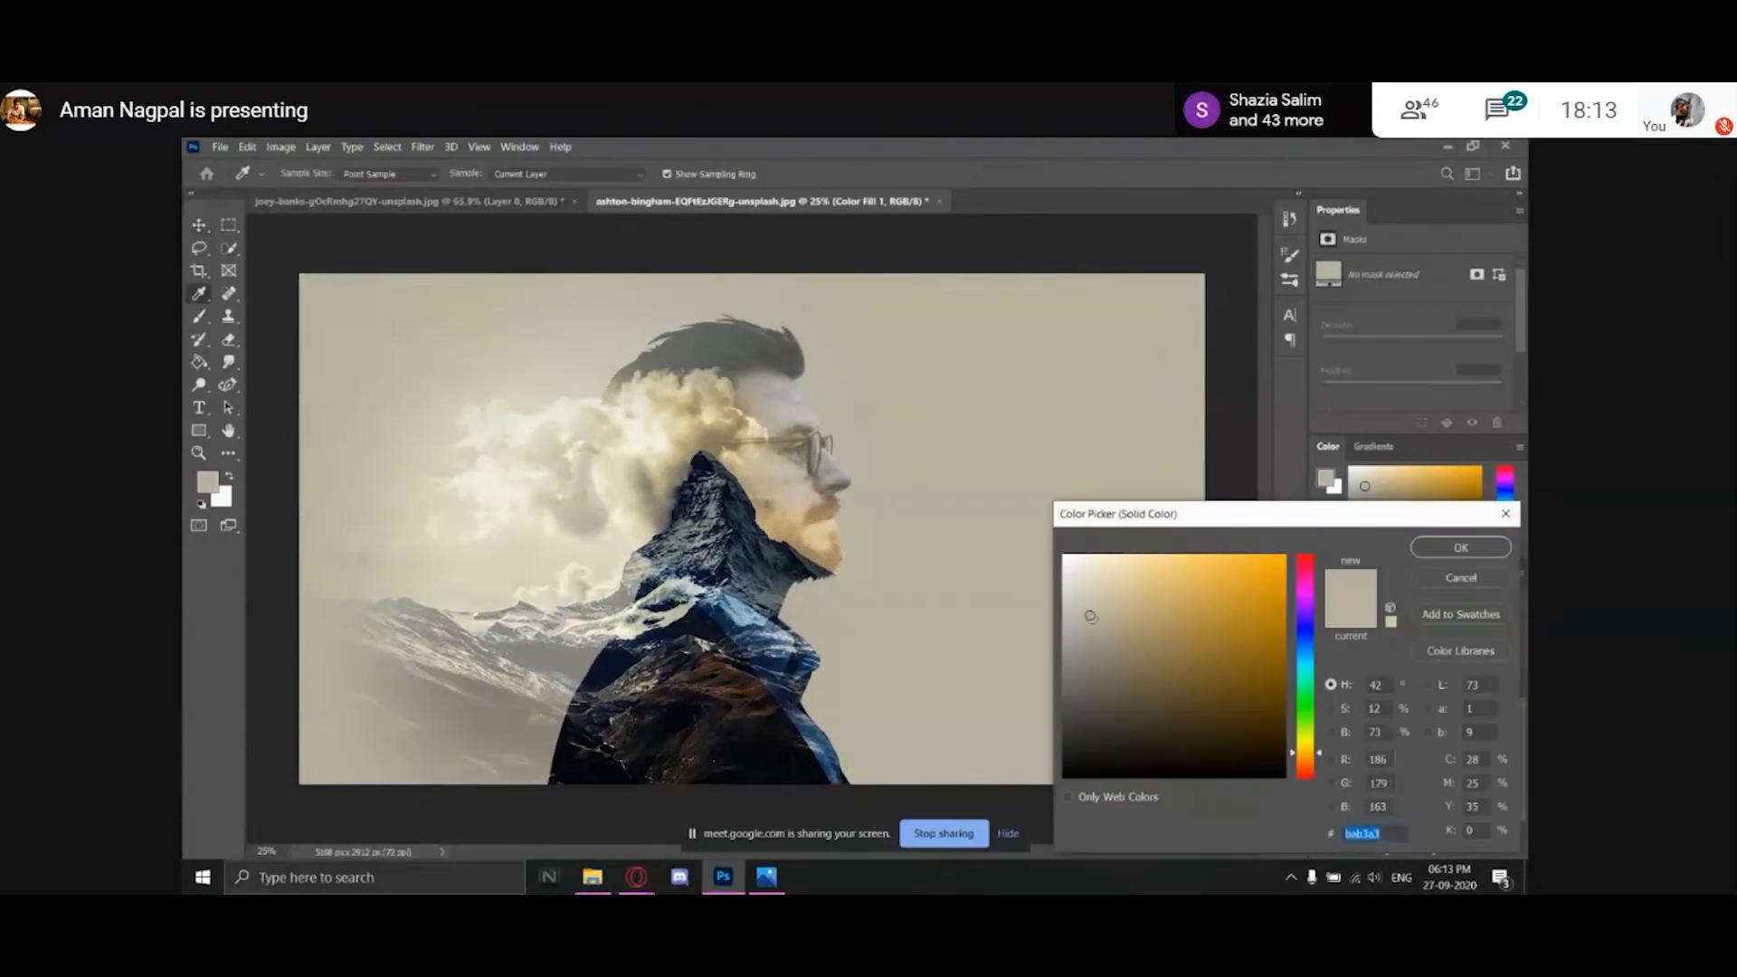
click(1075, 609)
click(1074, 604)
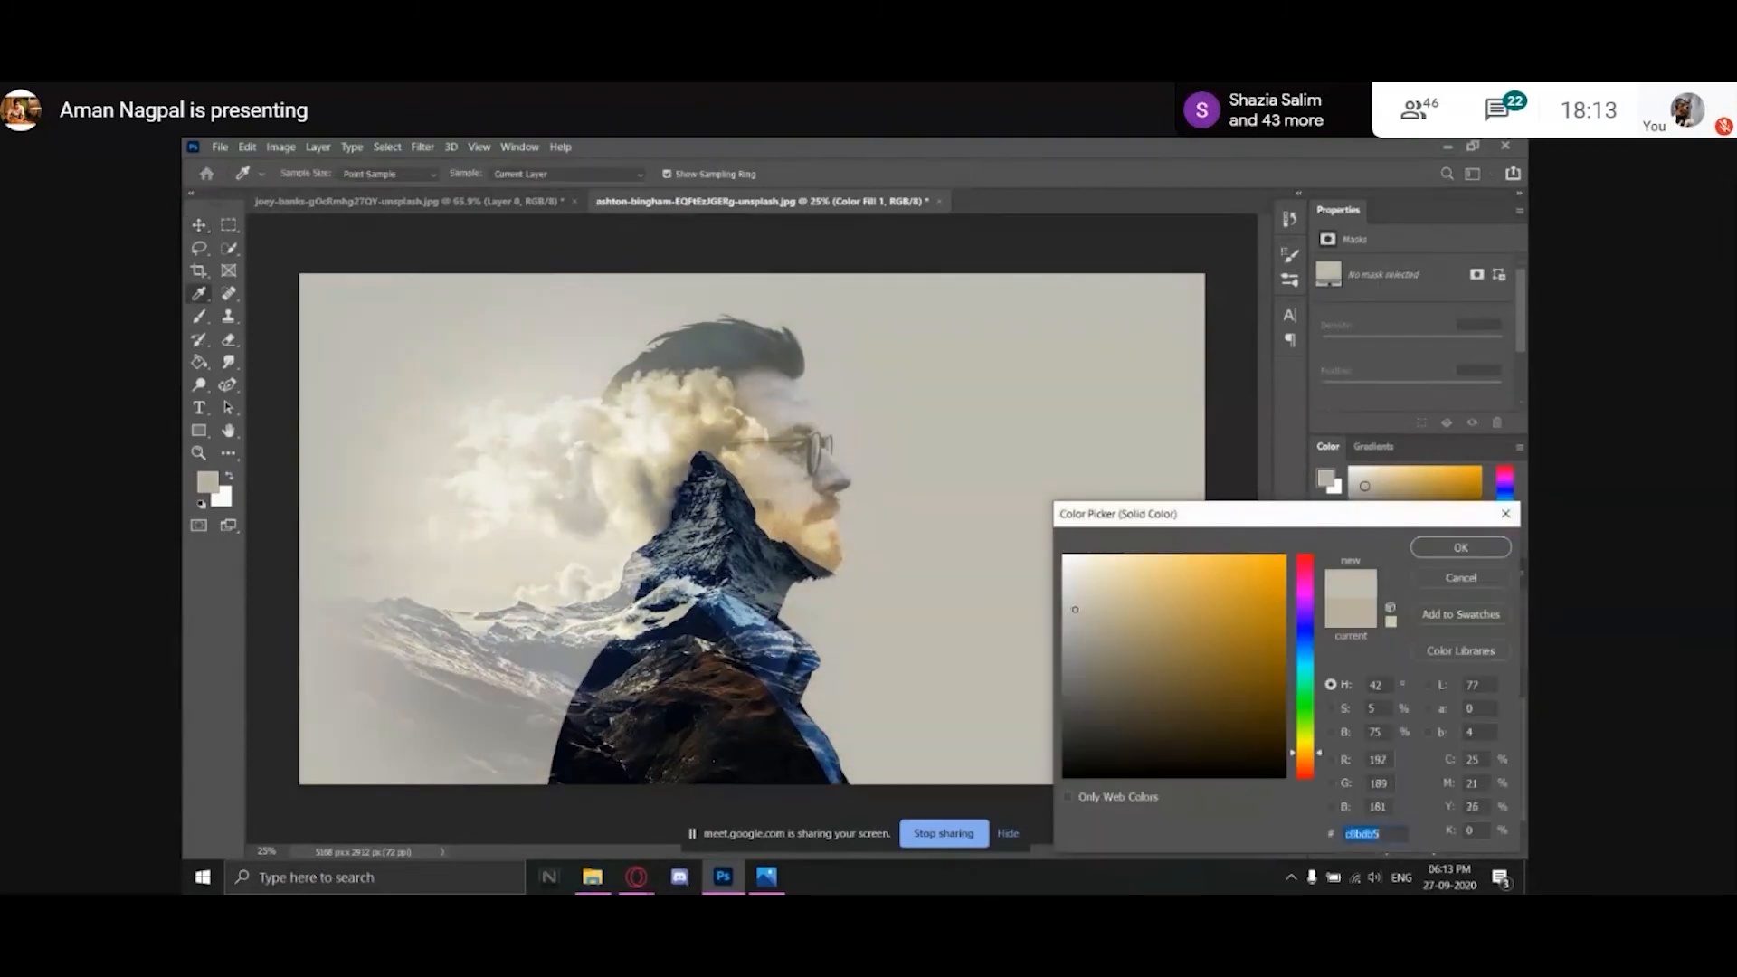
click(1077, 599)
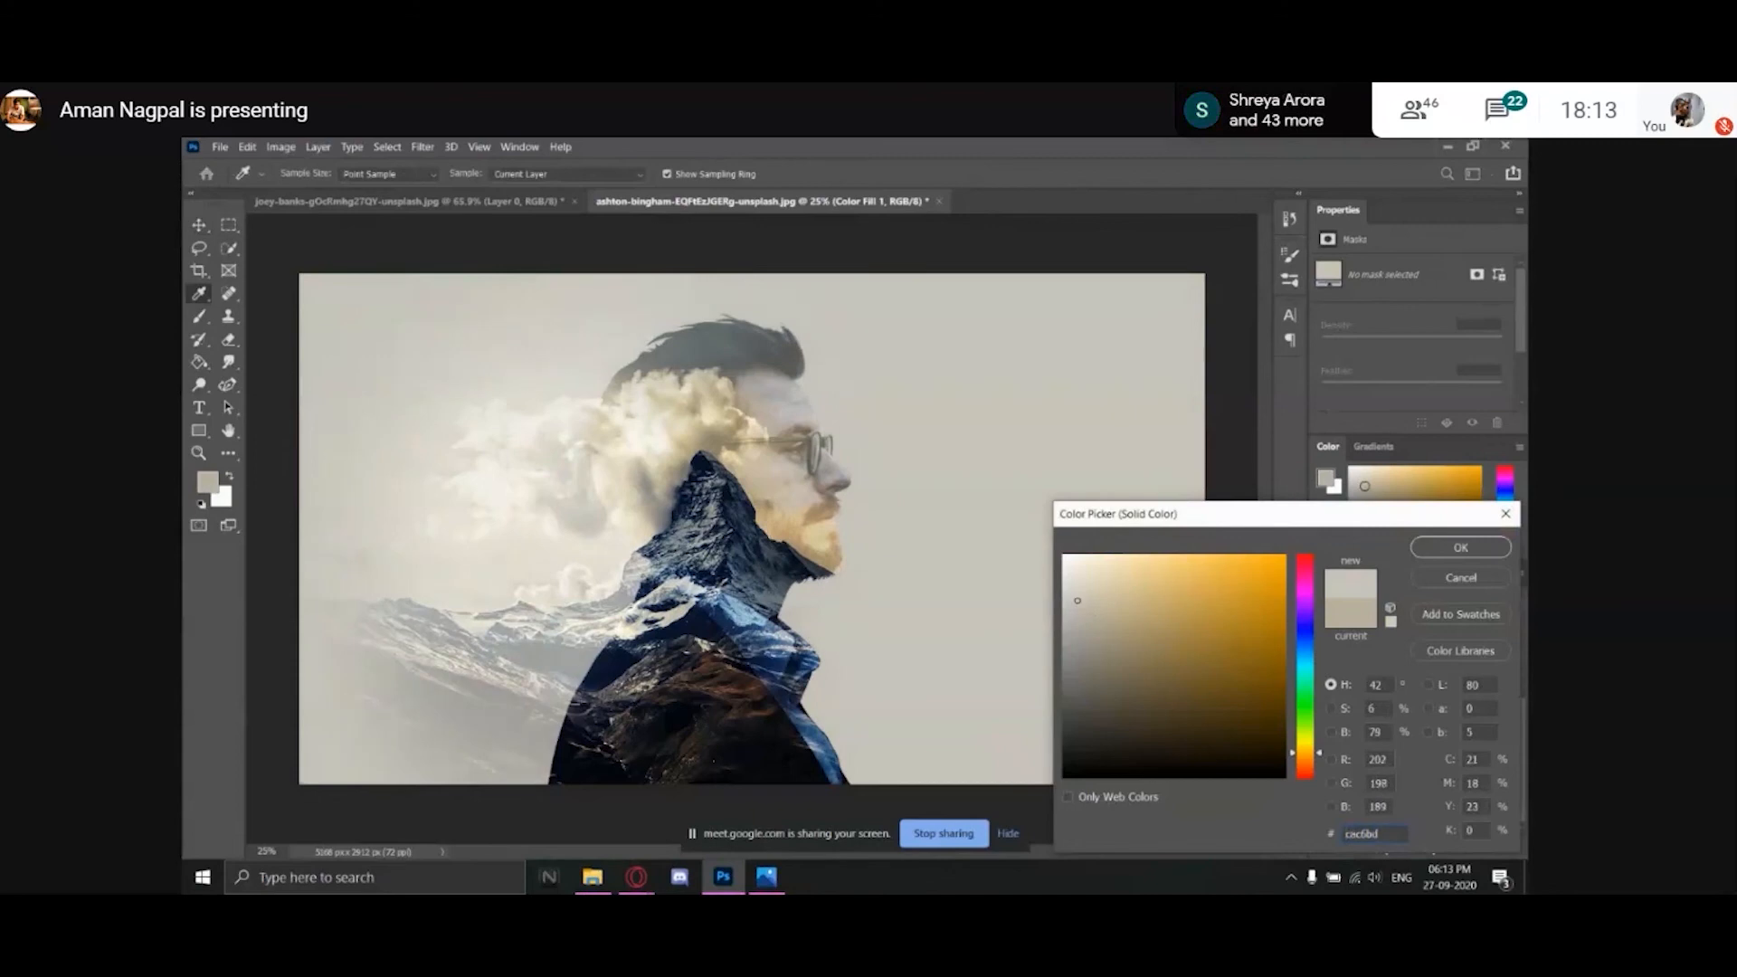
click(1078, 604)
click(1459, 547)
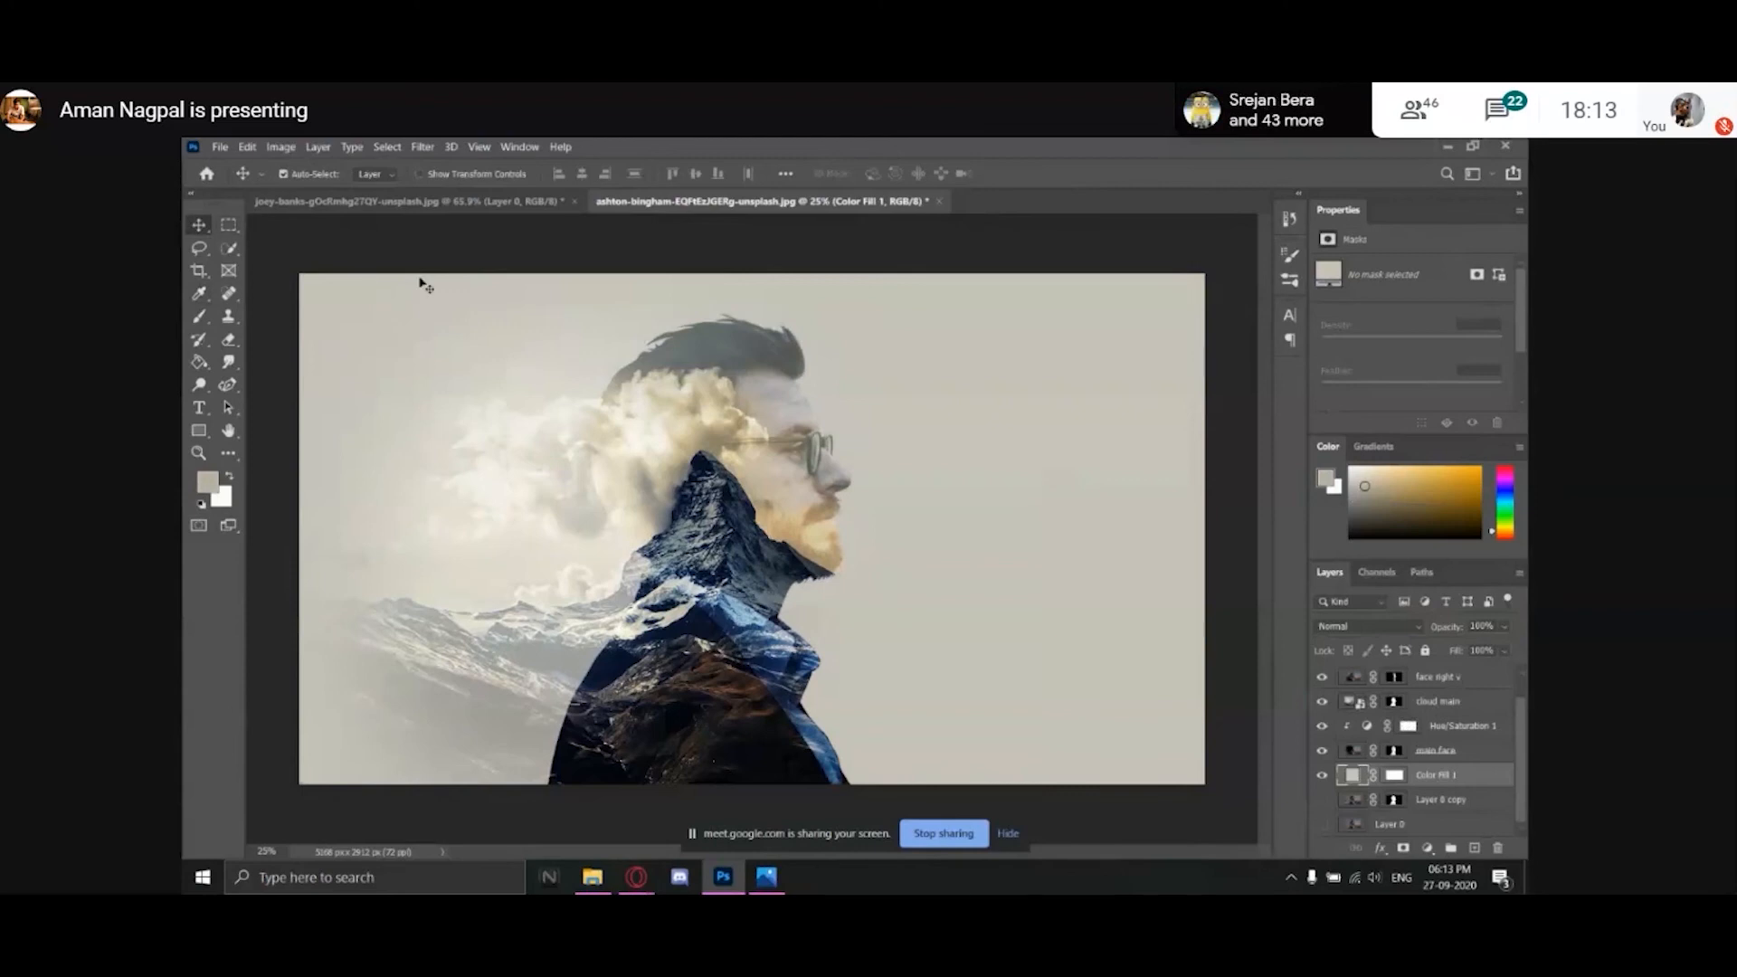
Raise the face right v layer's opacity to about 74%.
click(1452, 680)
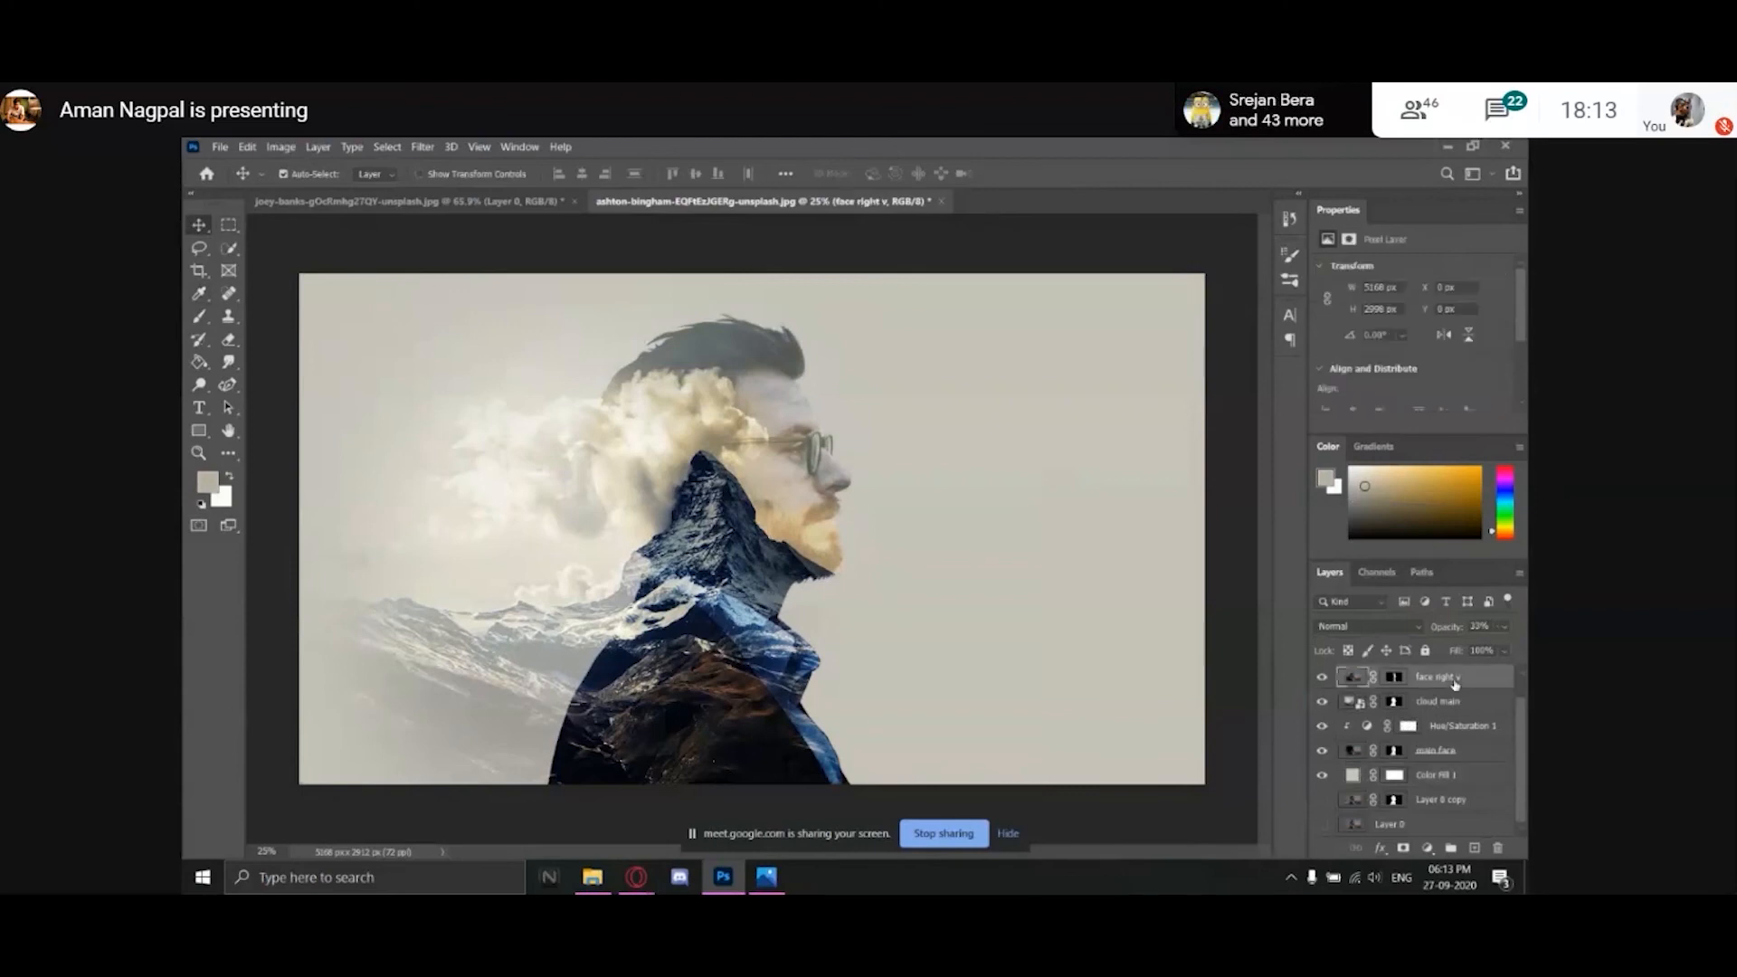
click(1503, 627)
drag(1460, 648, 1494, 649)
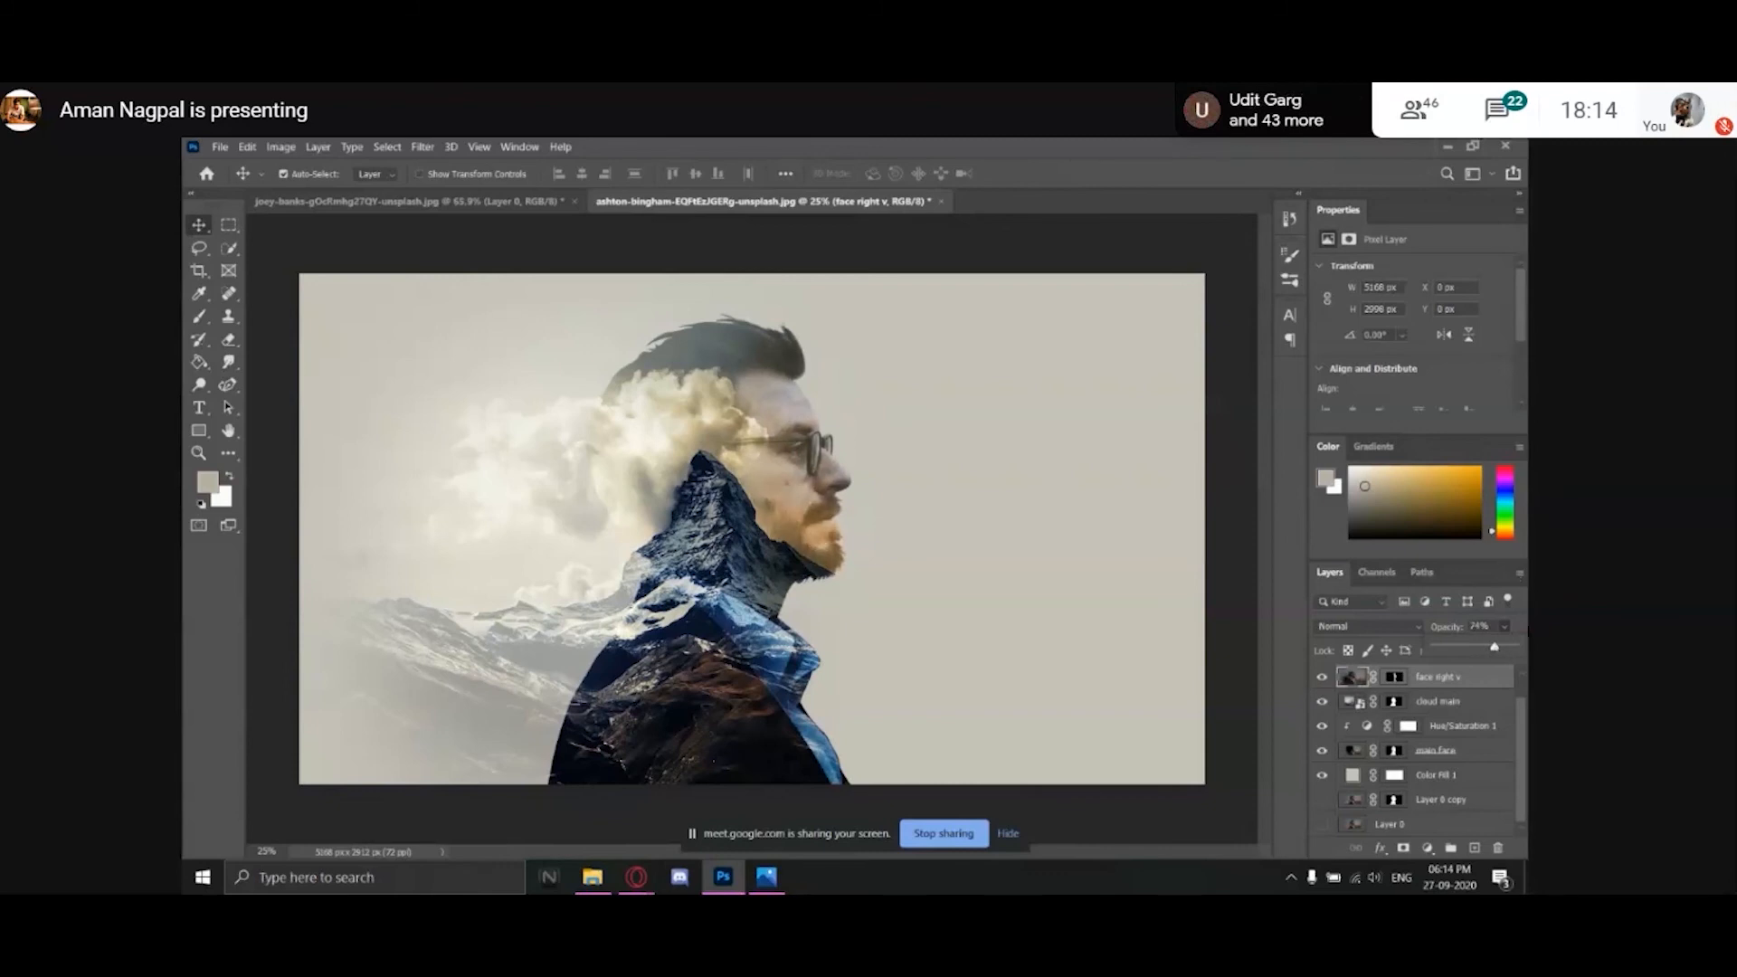
Switch to the Google Meet details to view the participant list and read back through the chat messages.
click(1505, 131)
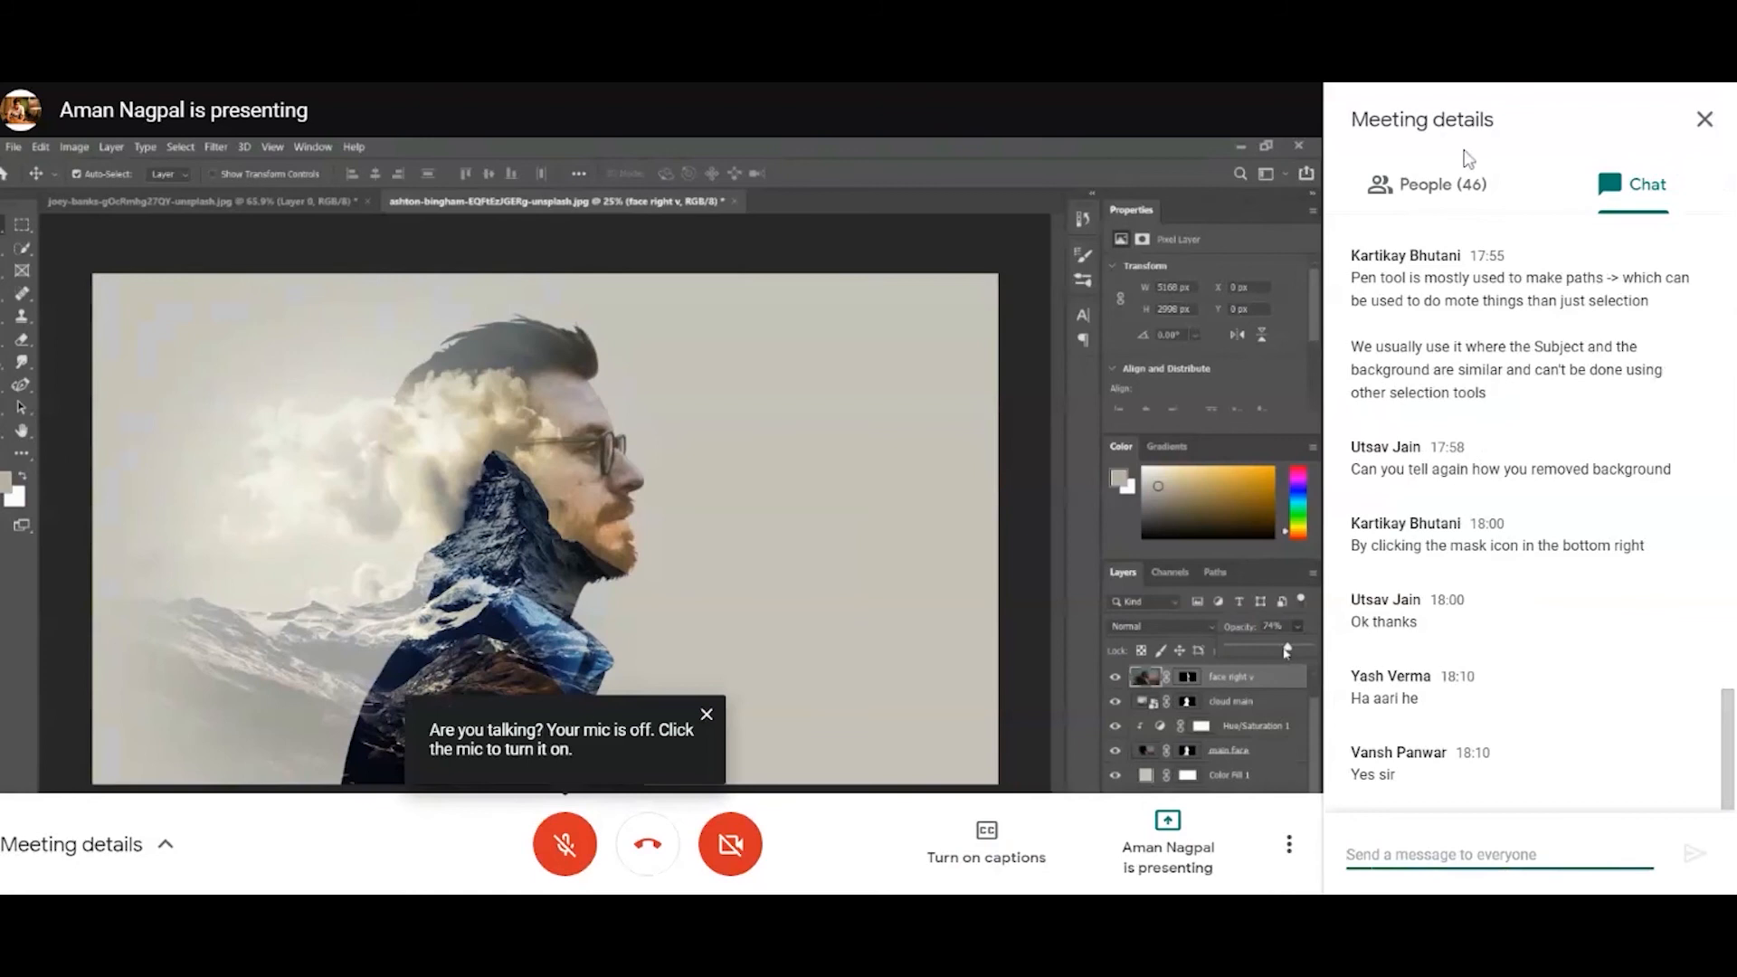
click(1438, 187)
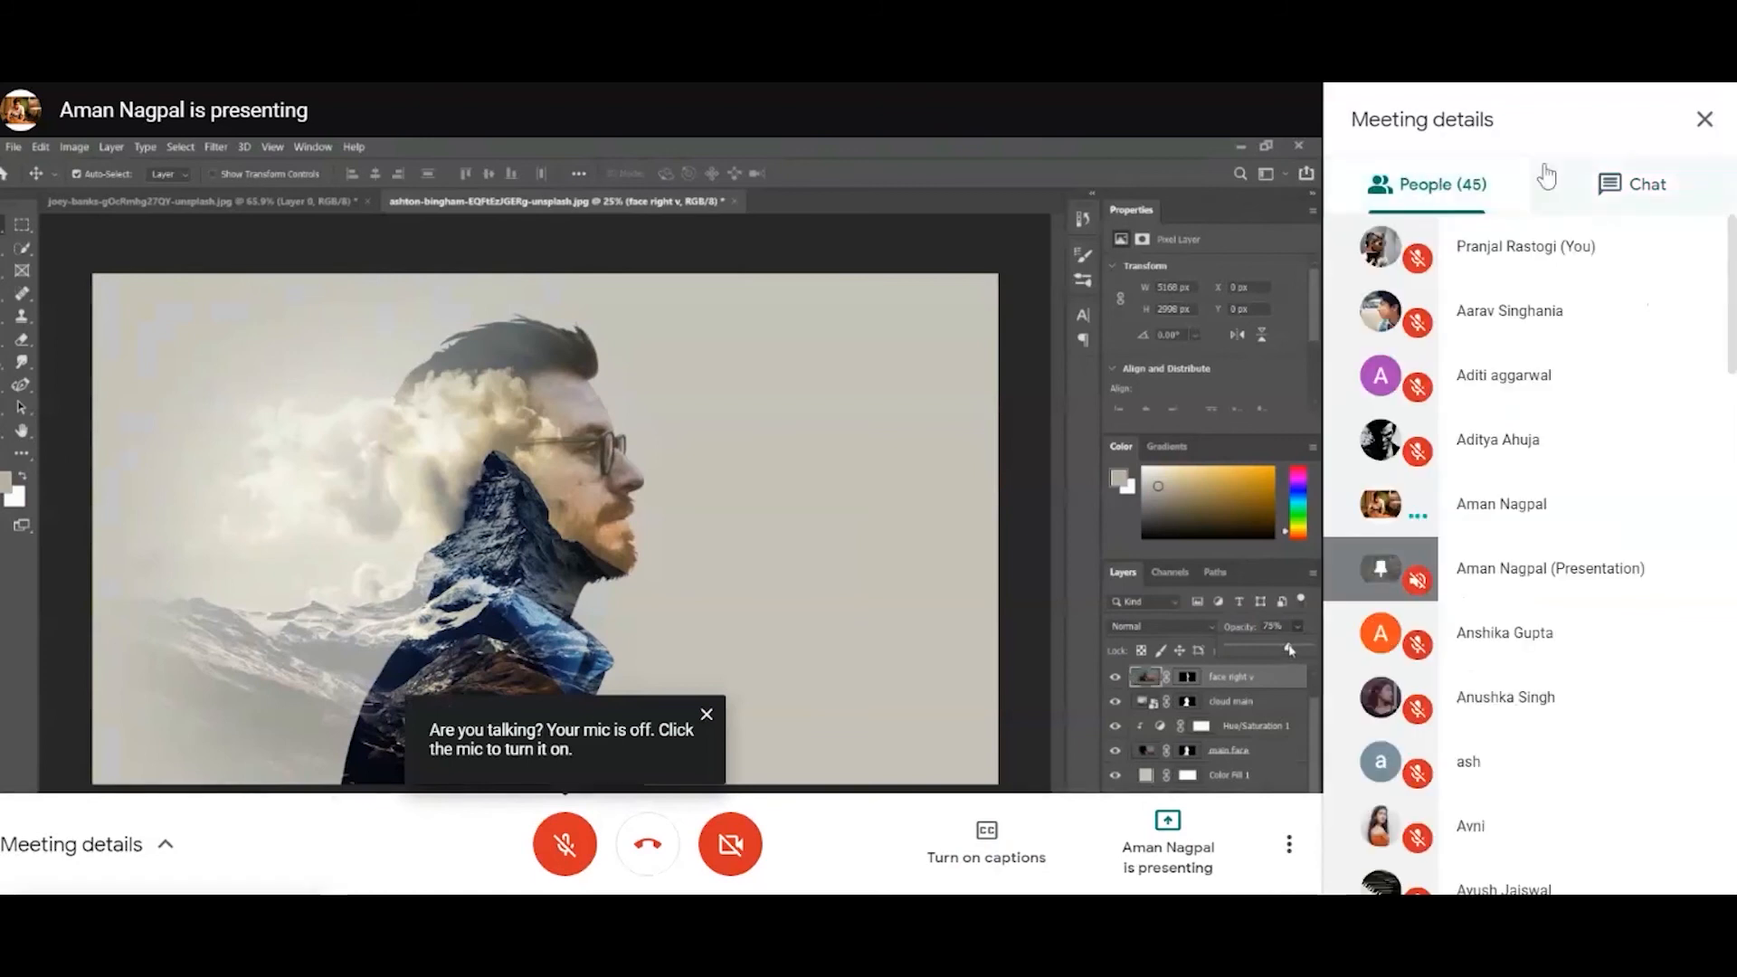
click(1610, 195)
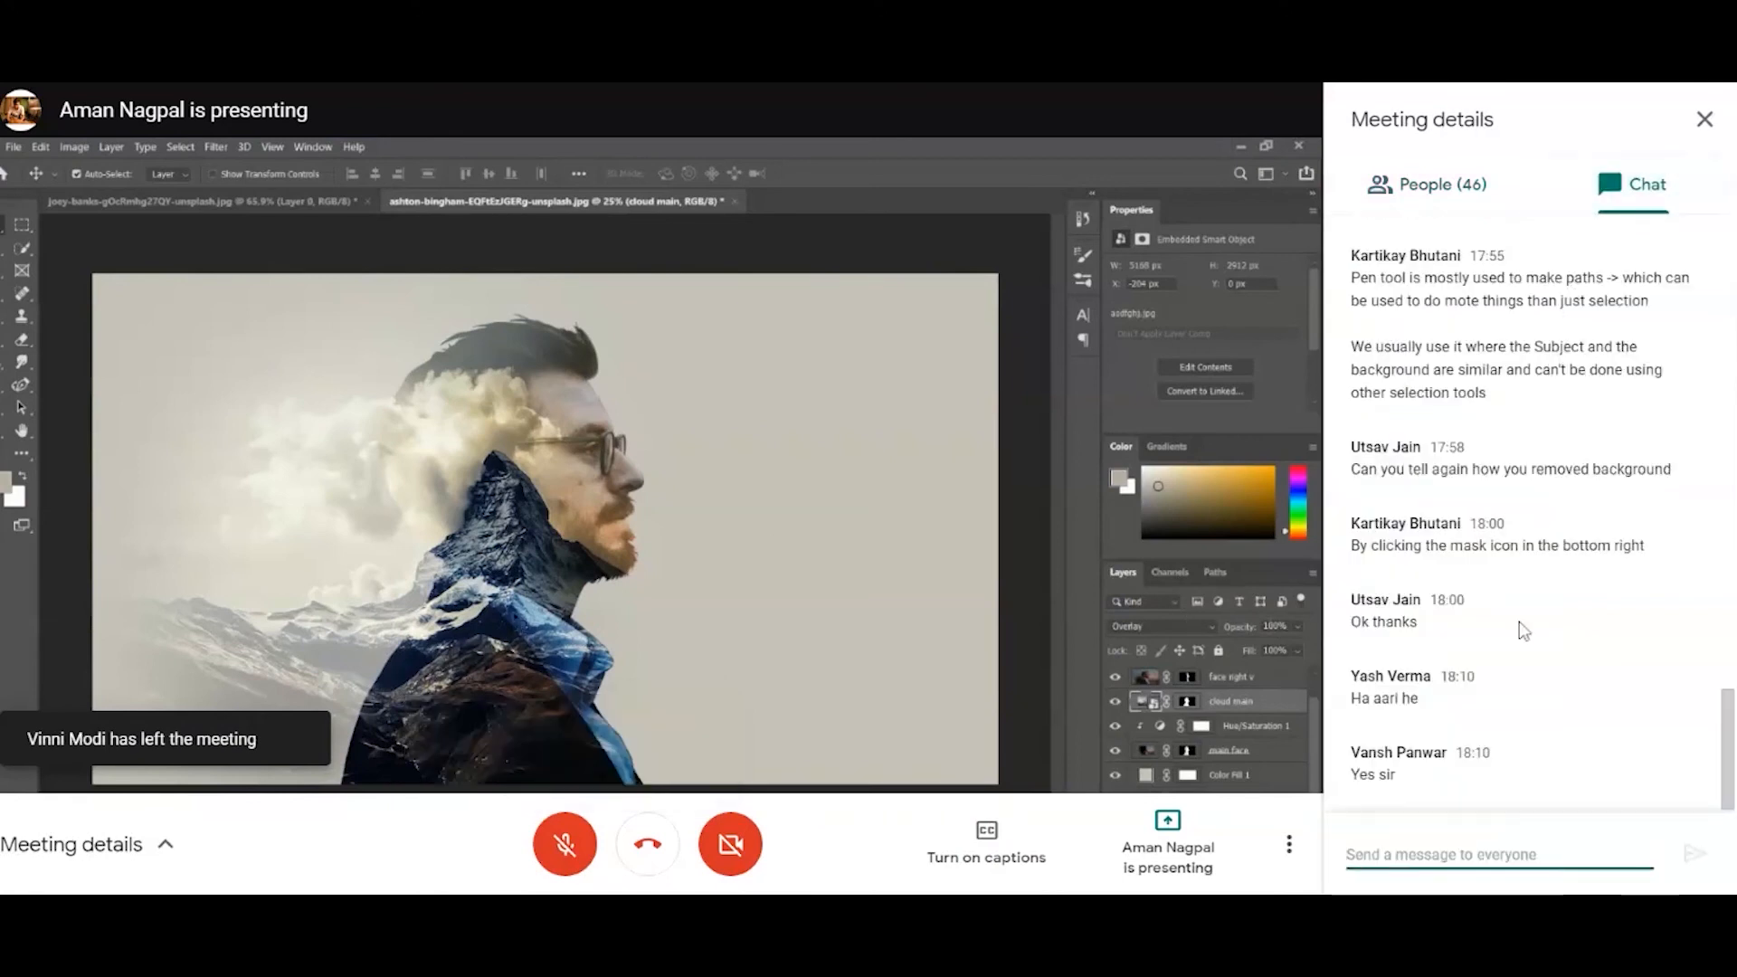
scroll(1550, 577, up, 15)
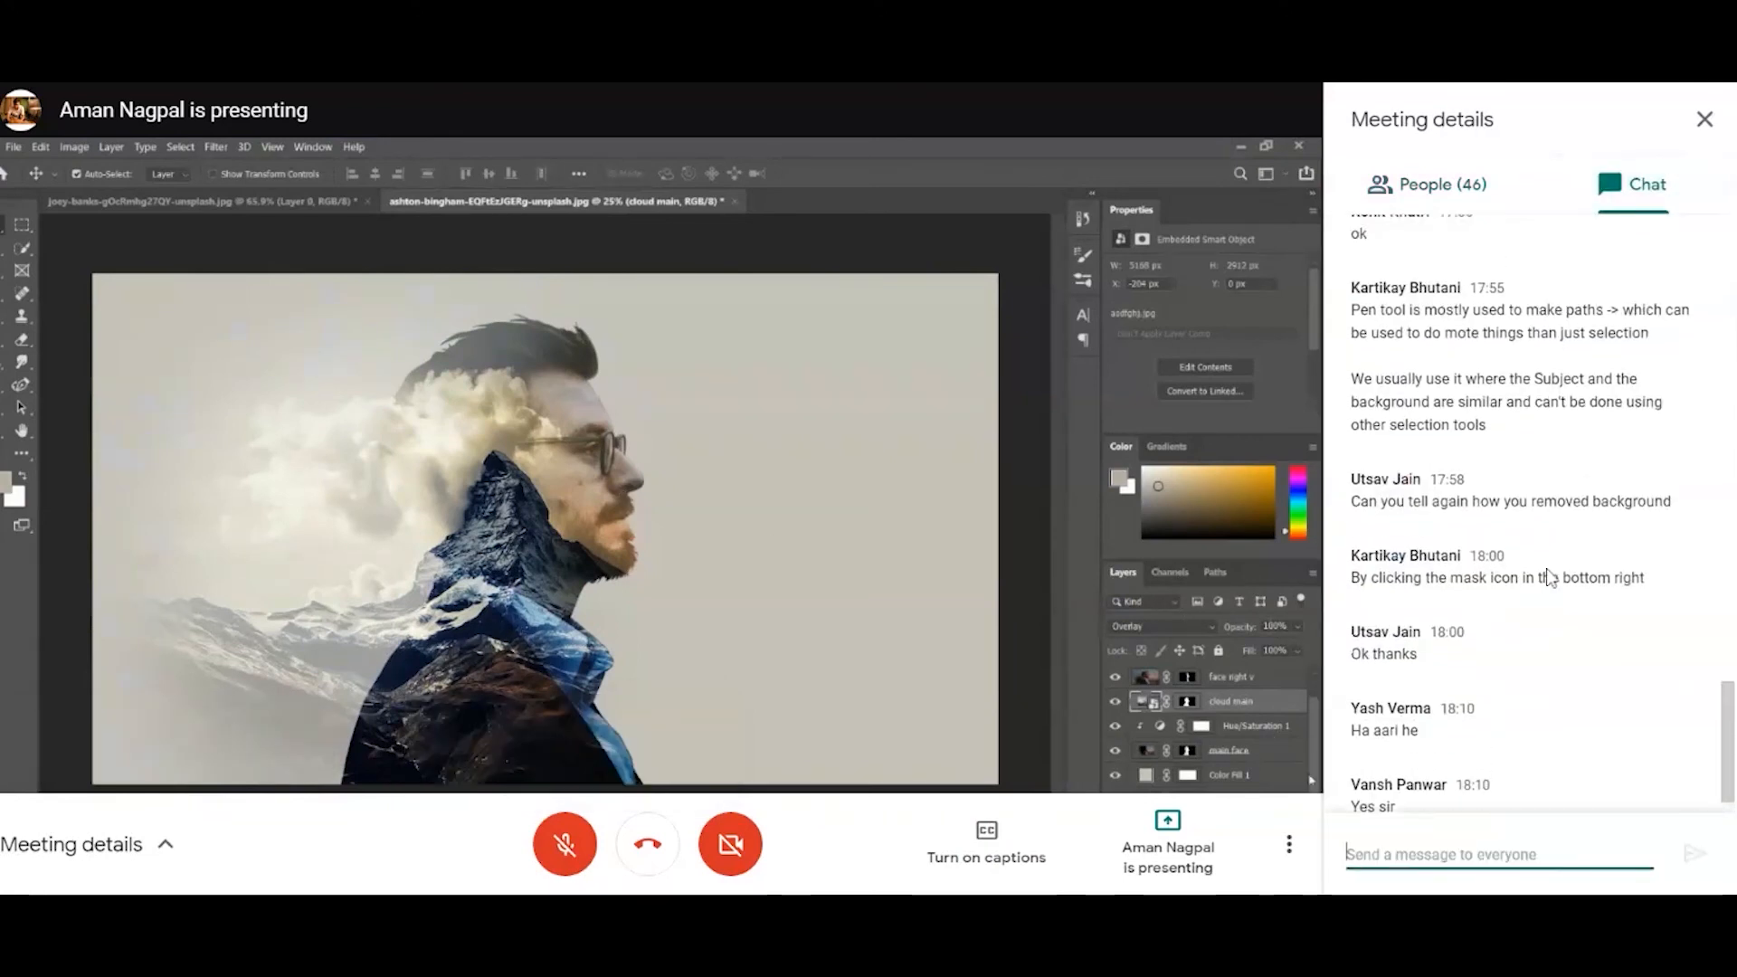
scroll(1528, 511, up, 9)
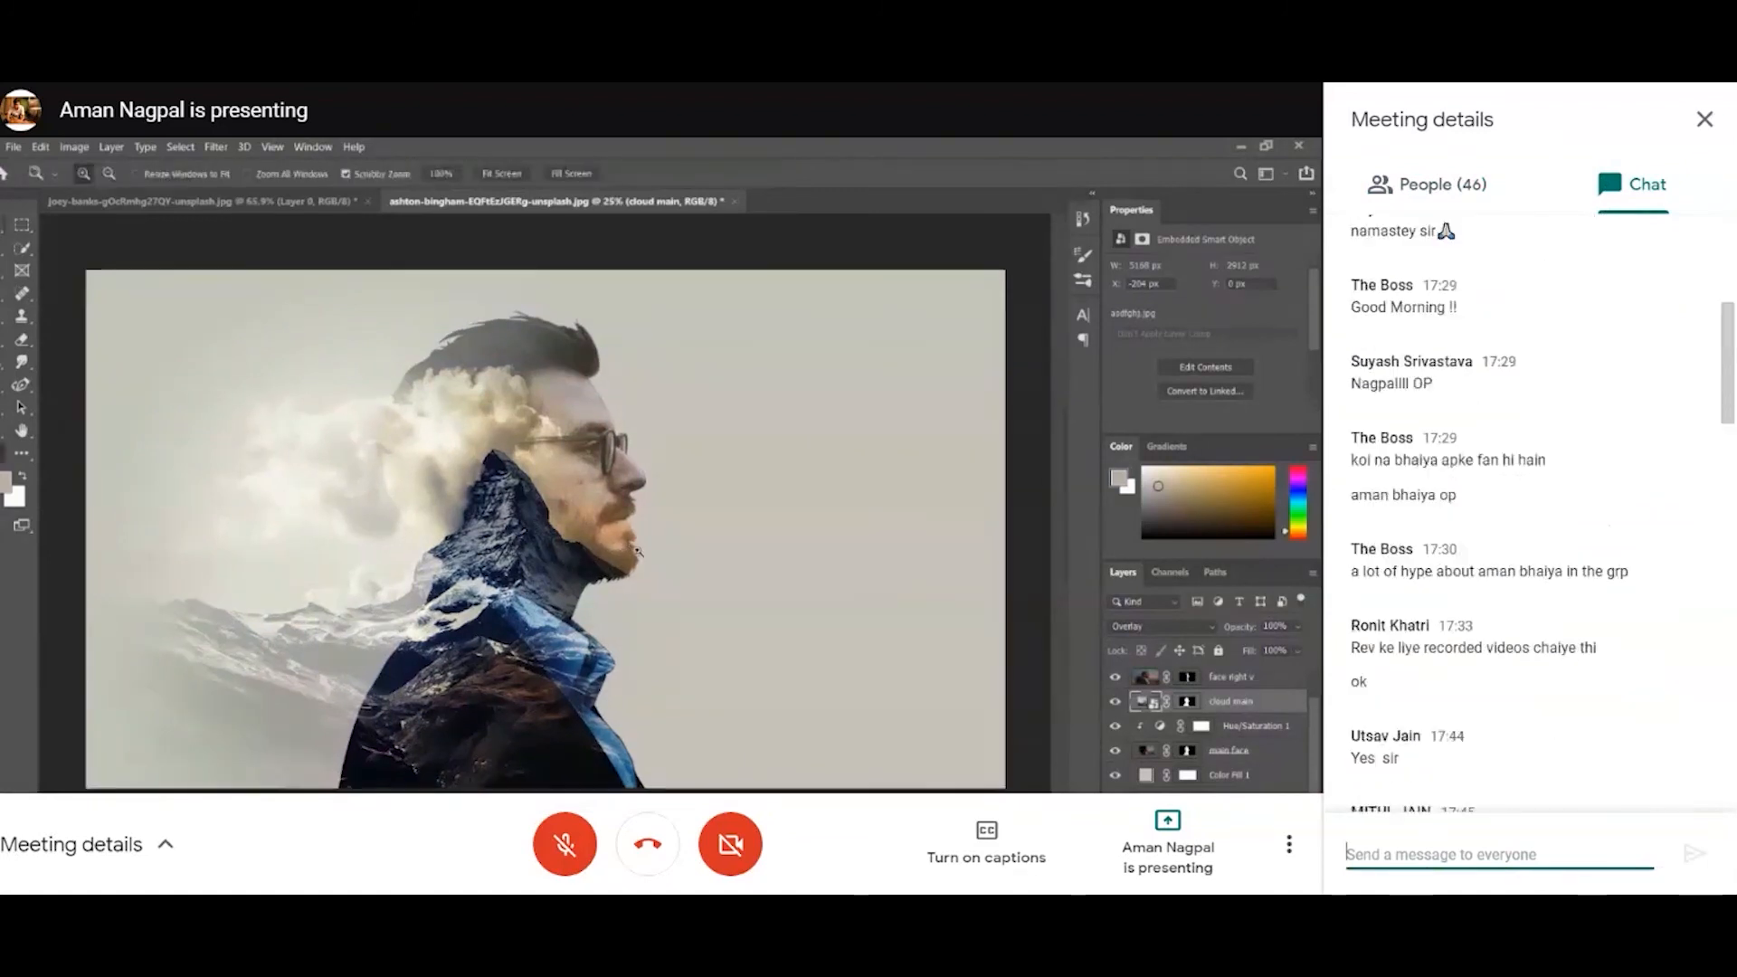
scroll(1529, 511, down, 4)
scroll(1529, 511, down, 8)
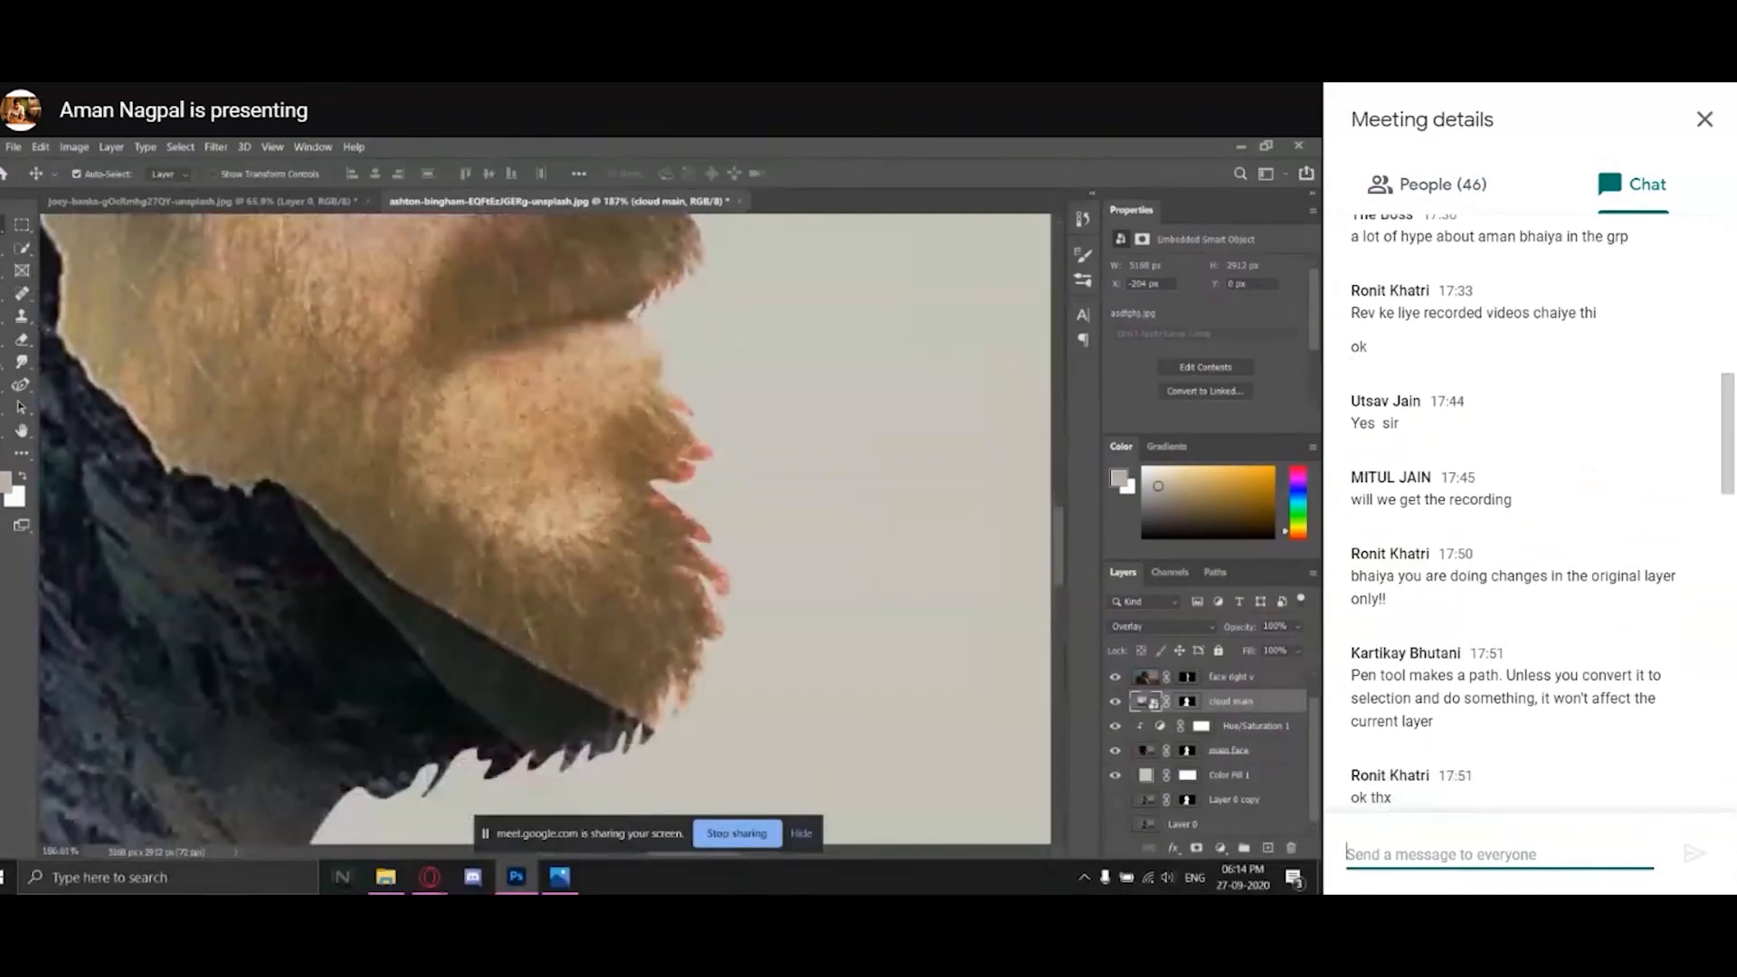
scroll(1528, 511, down, 3)
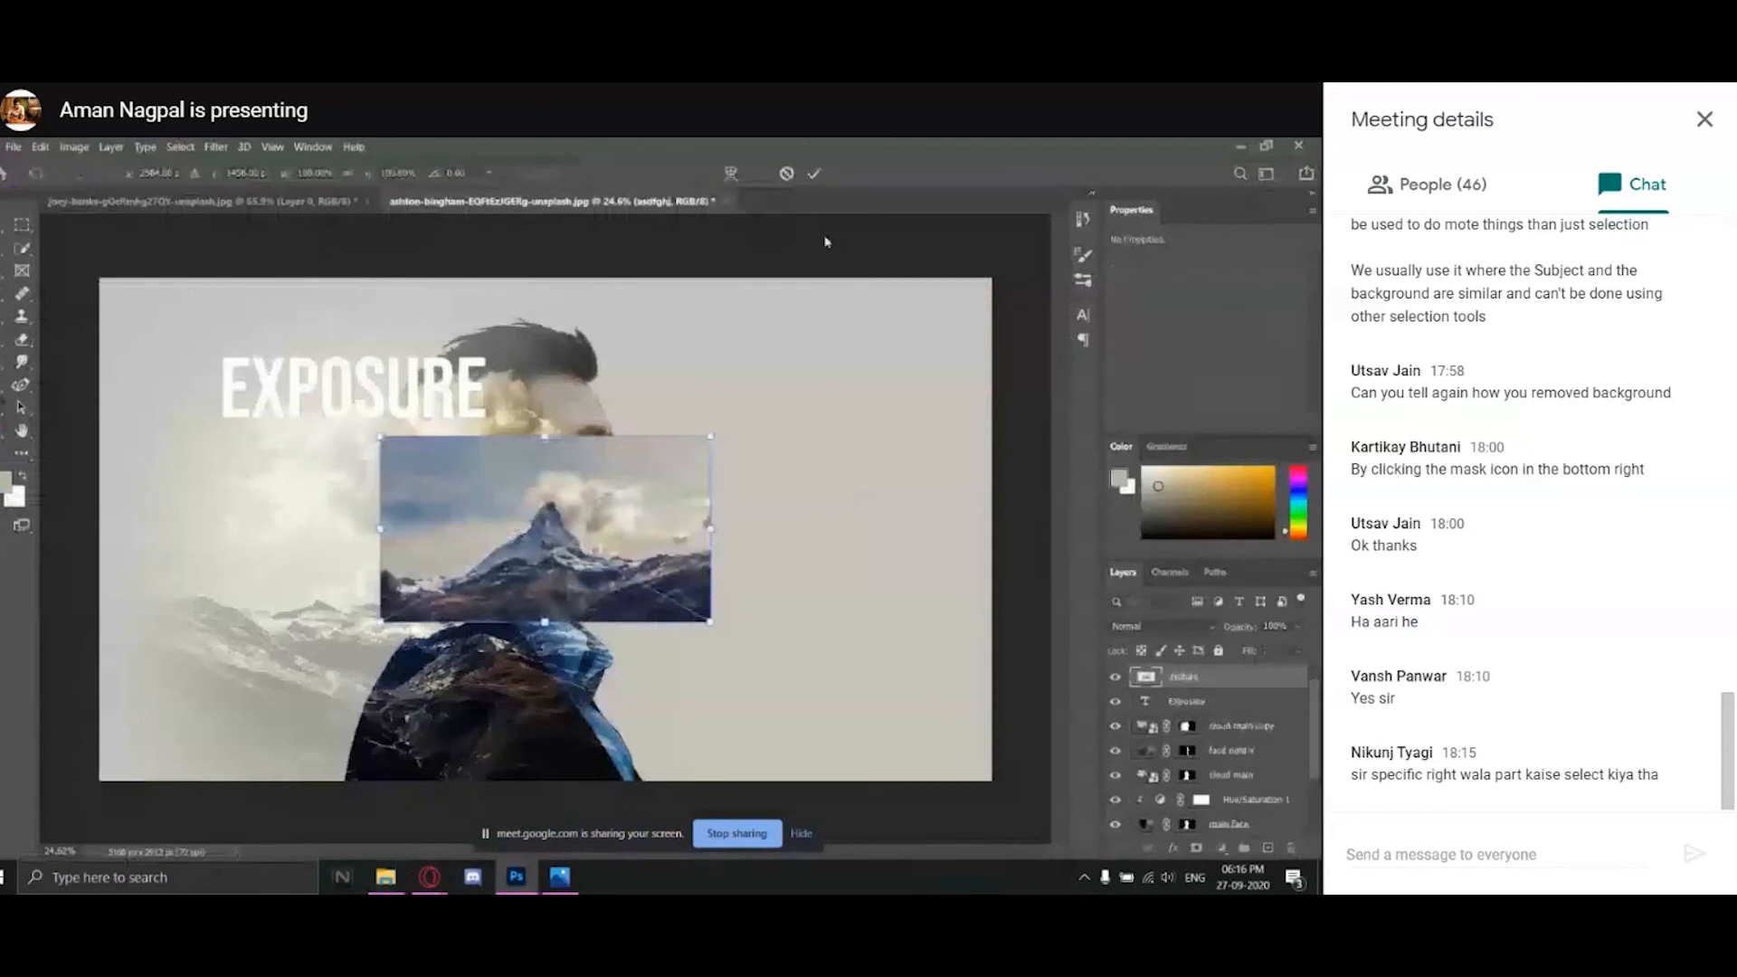
Scale the placed mountain image to cover the whole canvas and apply the transform.
click(816, 175)
key(ctrl+t)
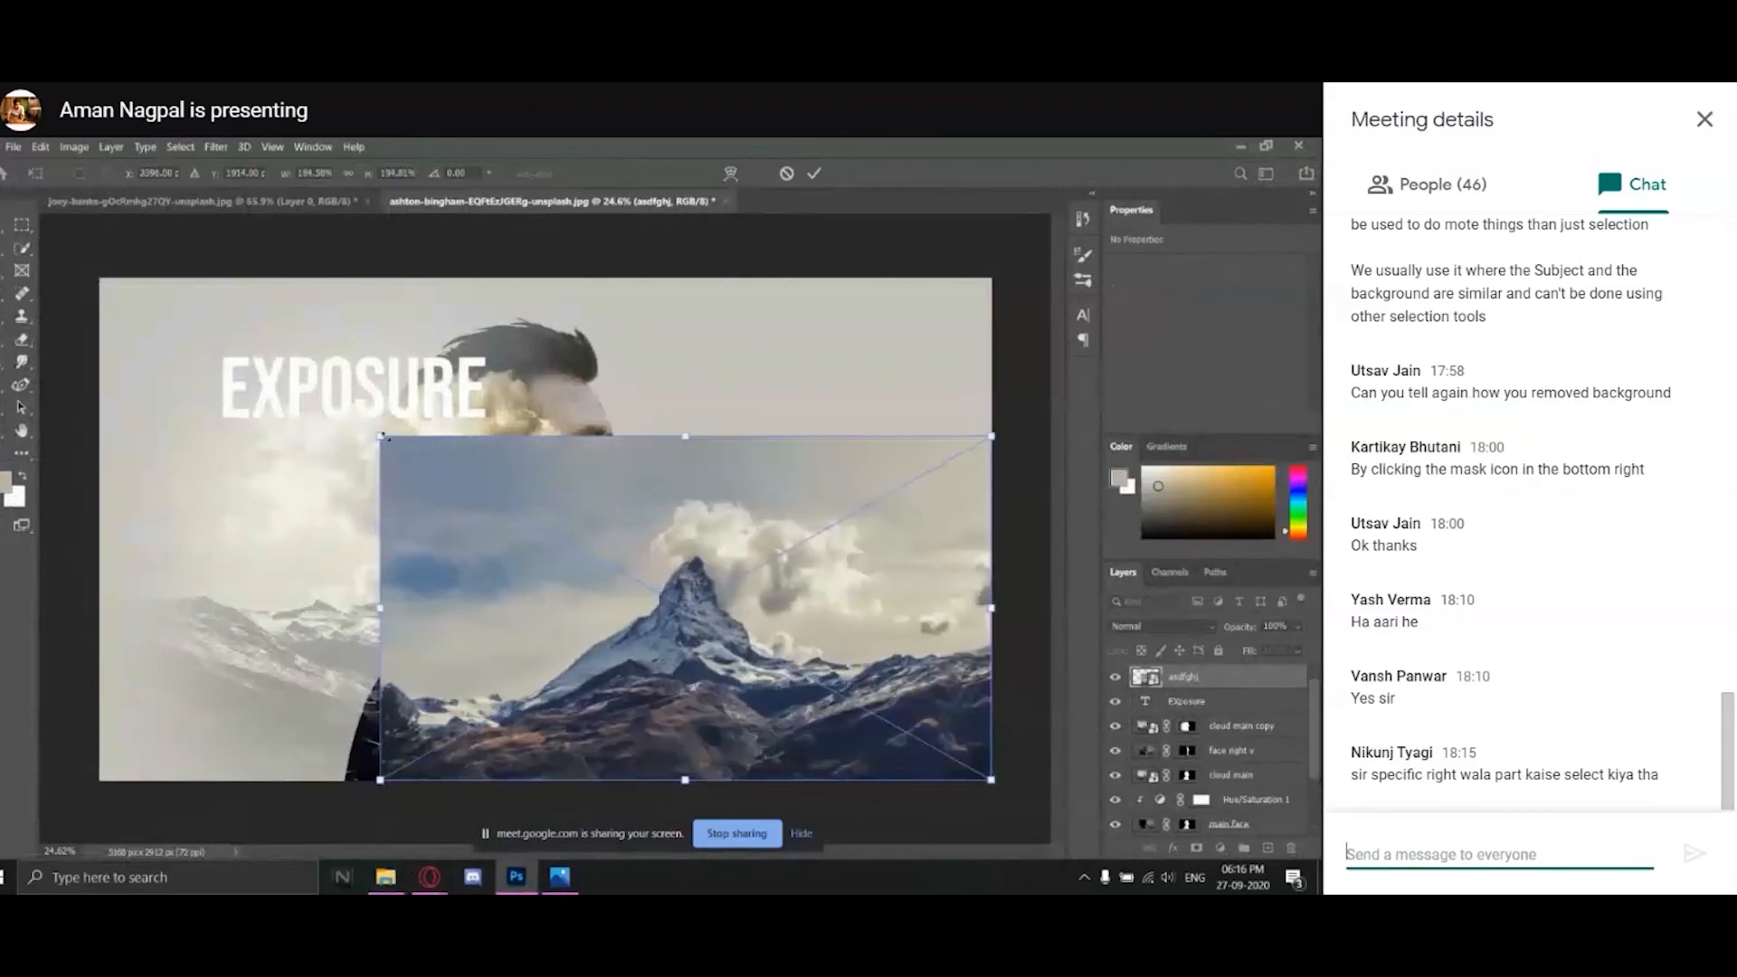
drag(187, 322, 99, 277)
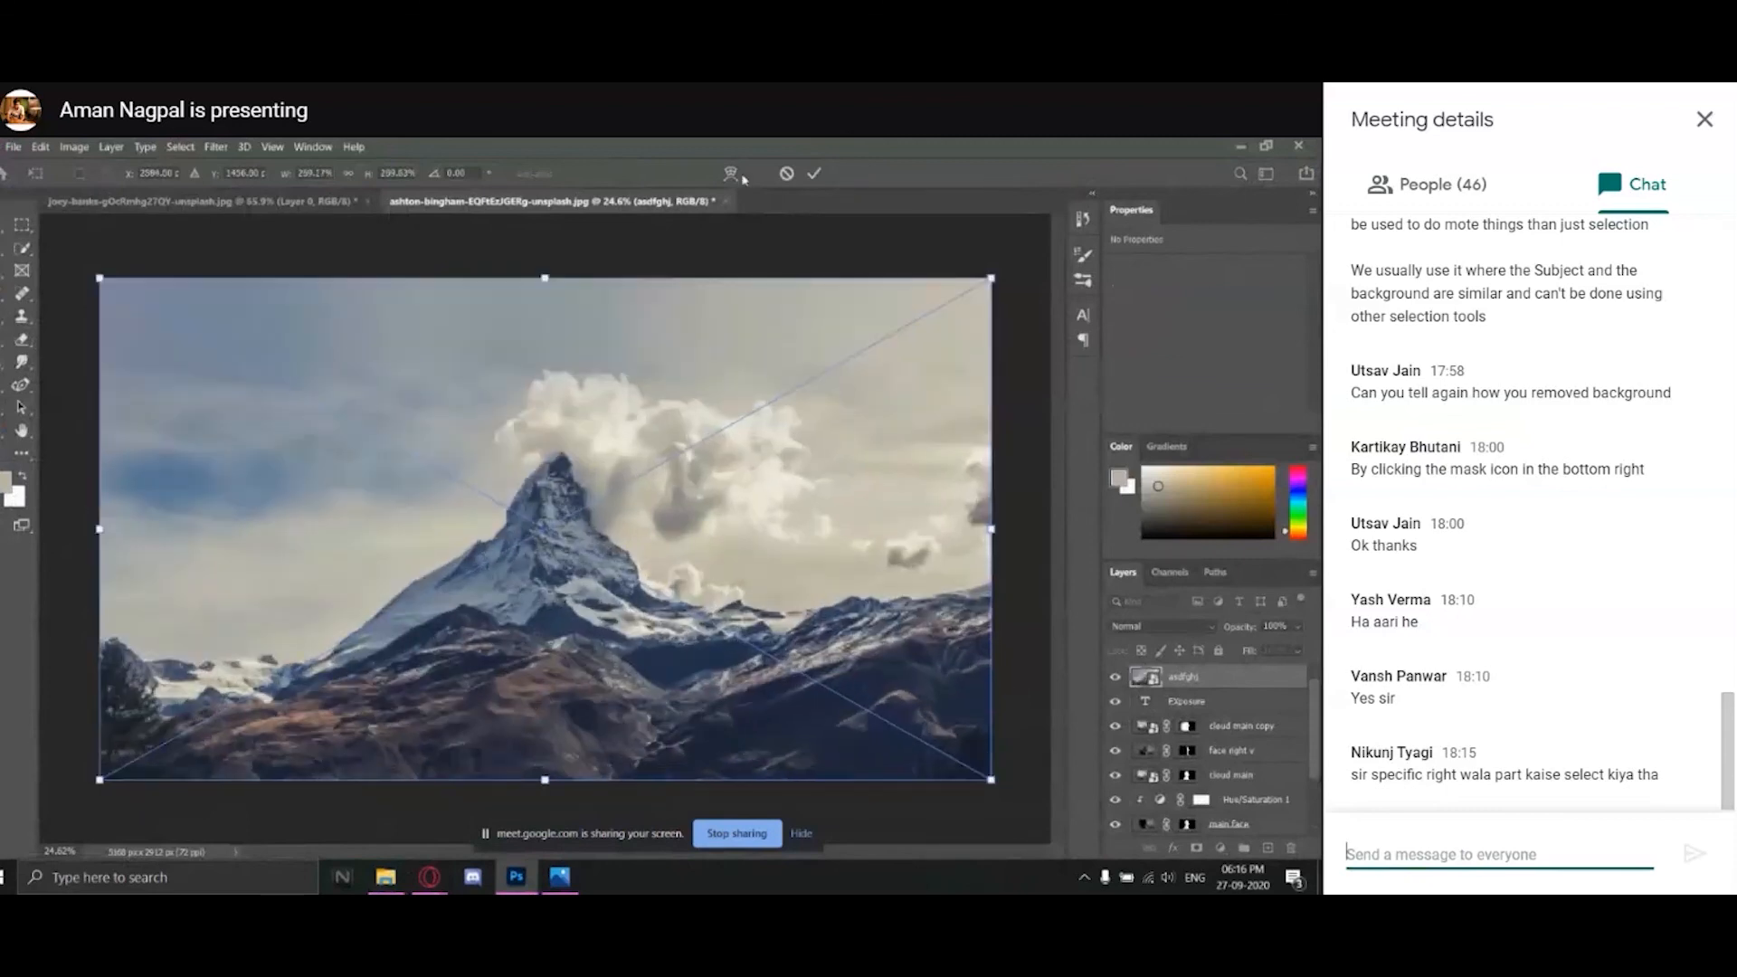
click(814, 173)
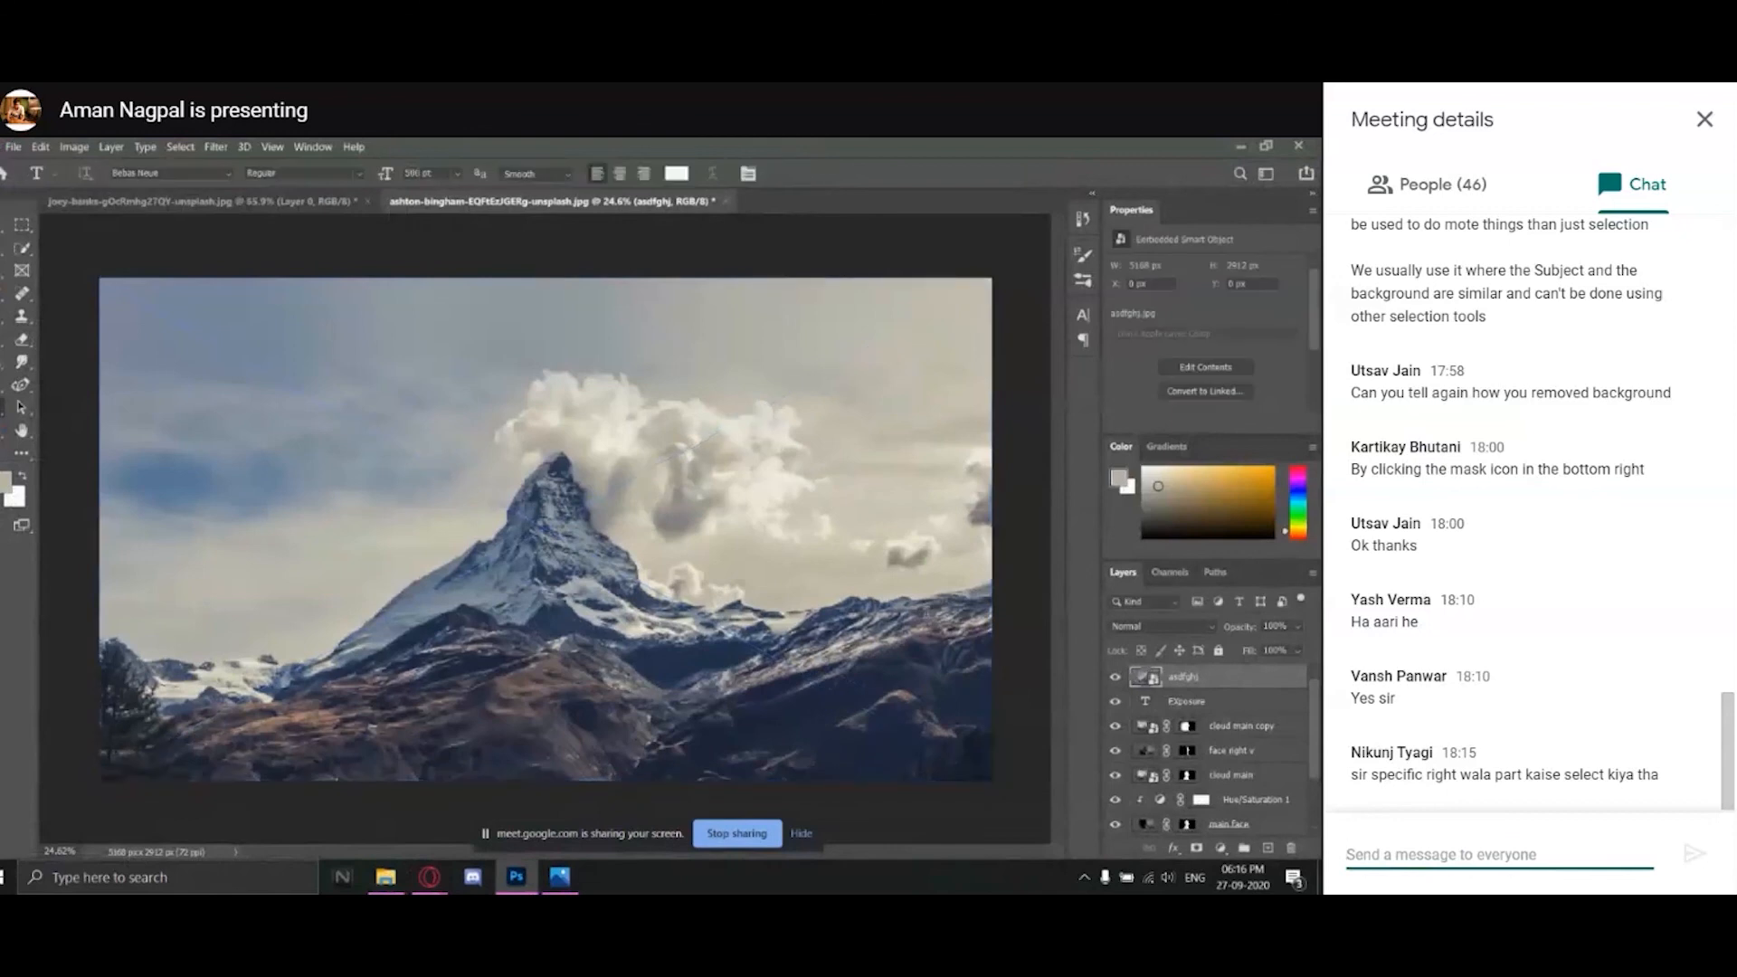
Shift the placed mountain image horizontally to X -204 px and clip it to the Exposure text layer beneath.
key(v)
drag(904, 571, 876, 572)
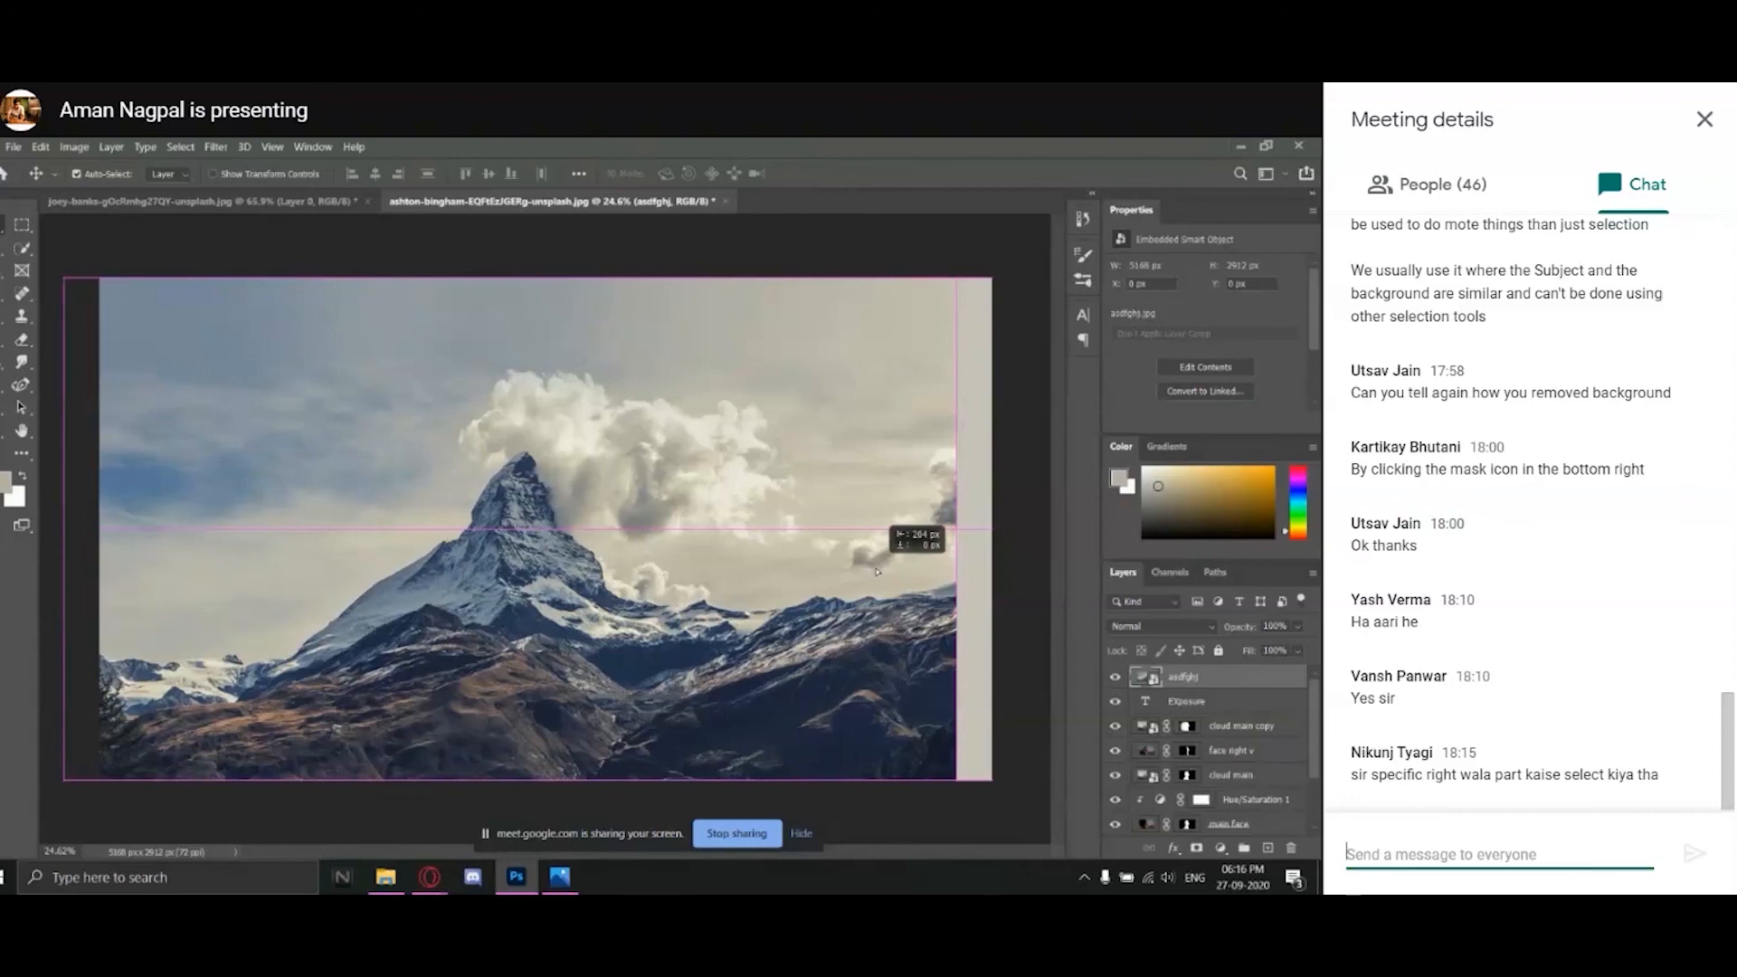
drag(876, 572, 877, 572)
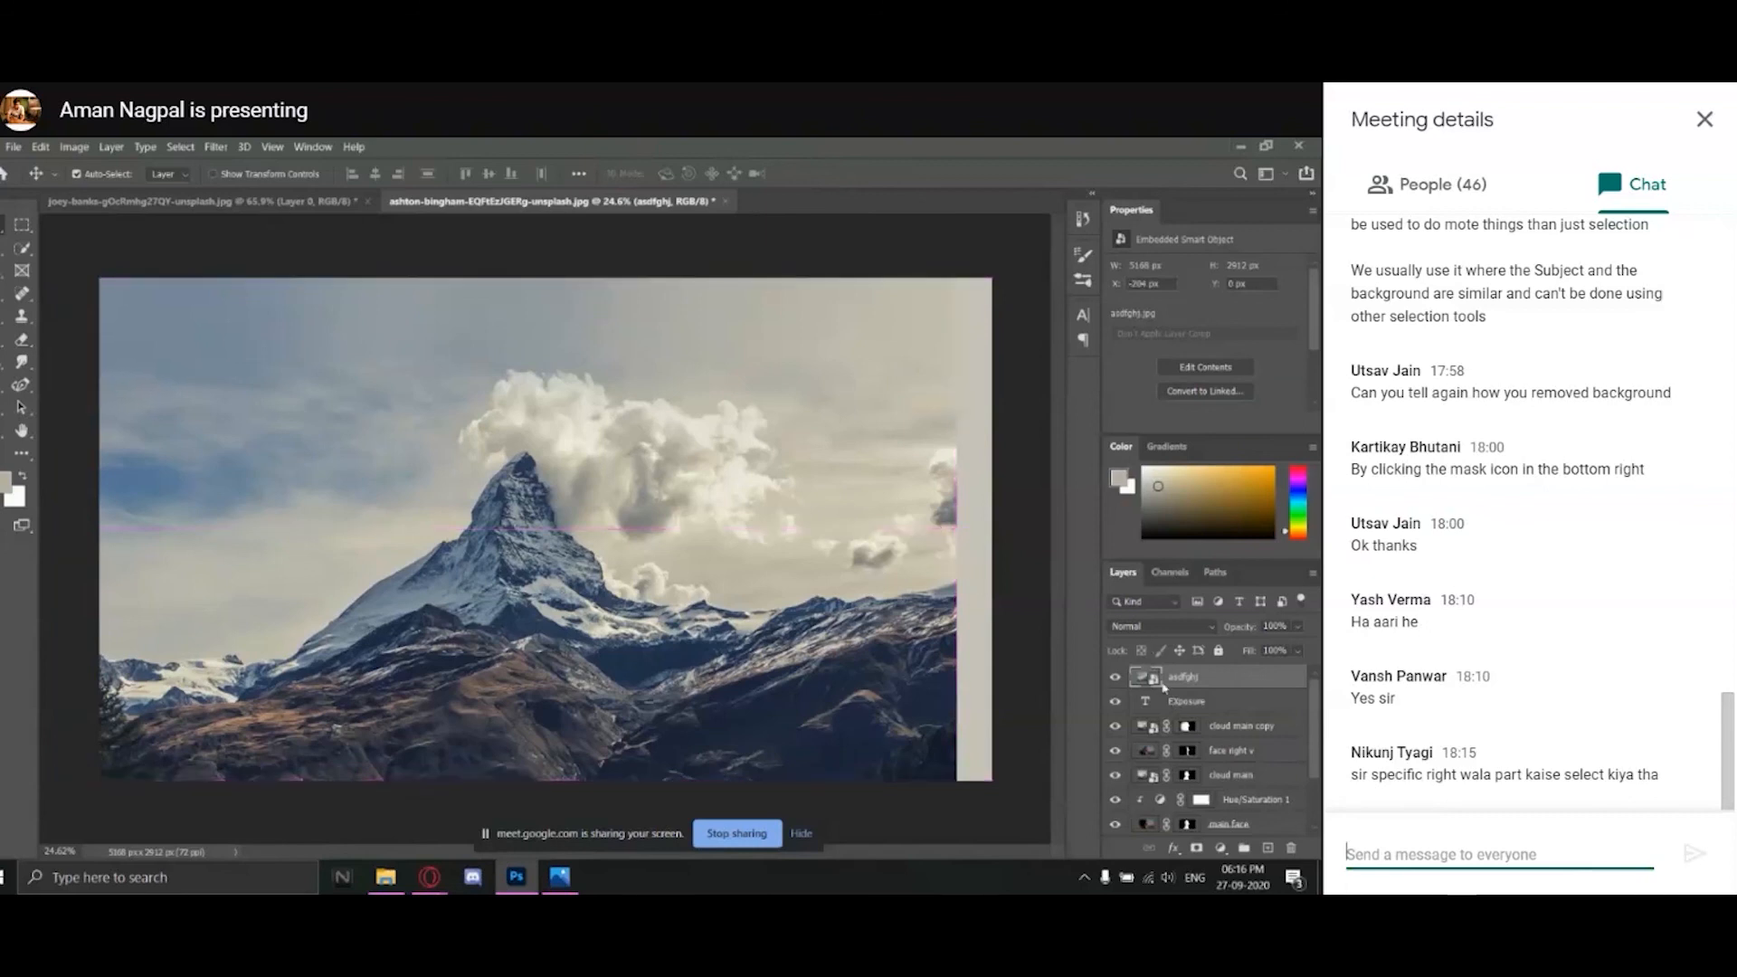
click(1206, 703)
click(1208, 684)
click(1250, 698)
click(1254, 683)
alt+click(1258, 687)
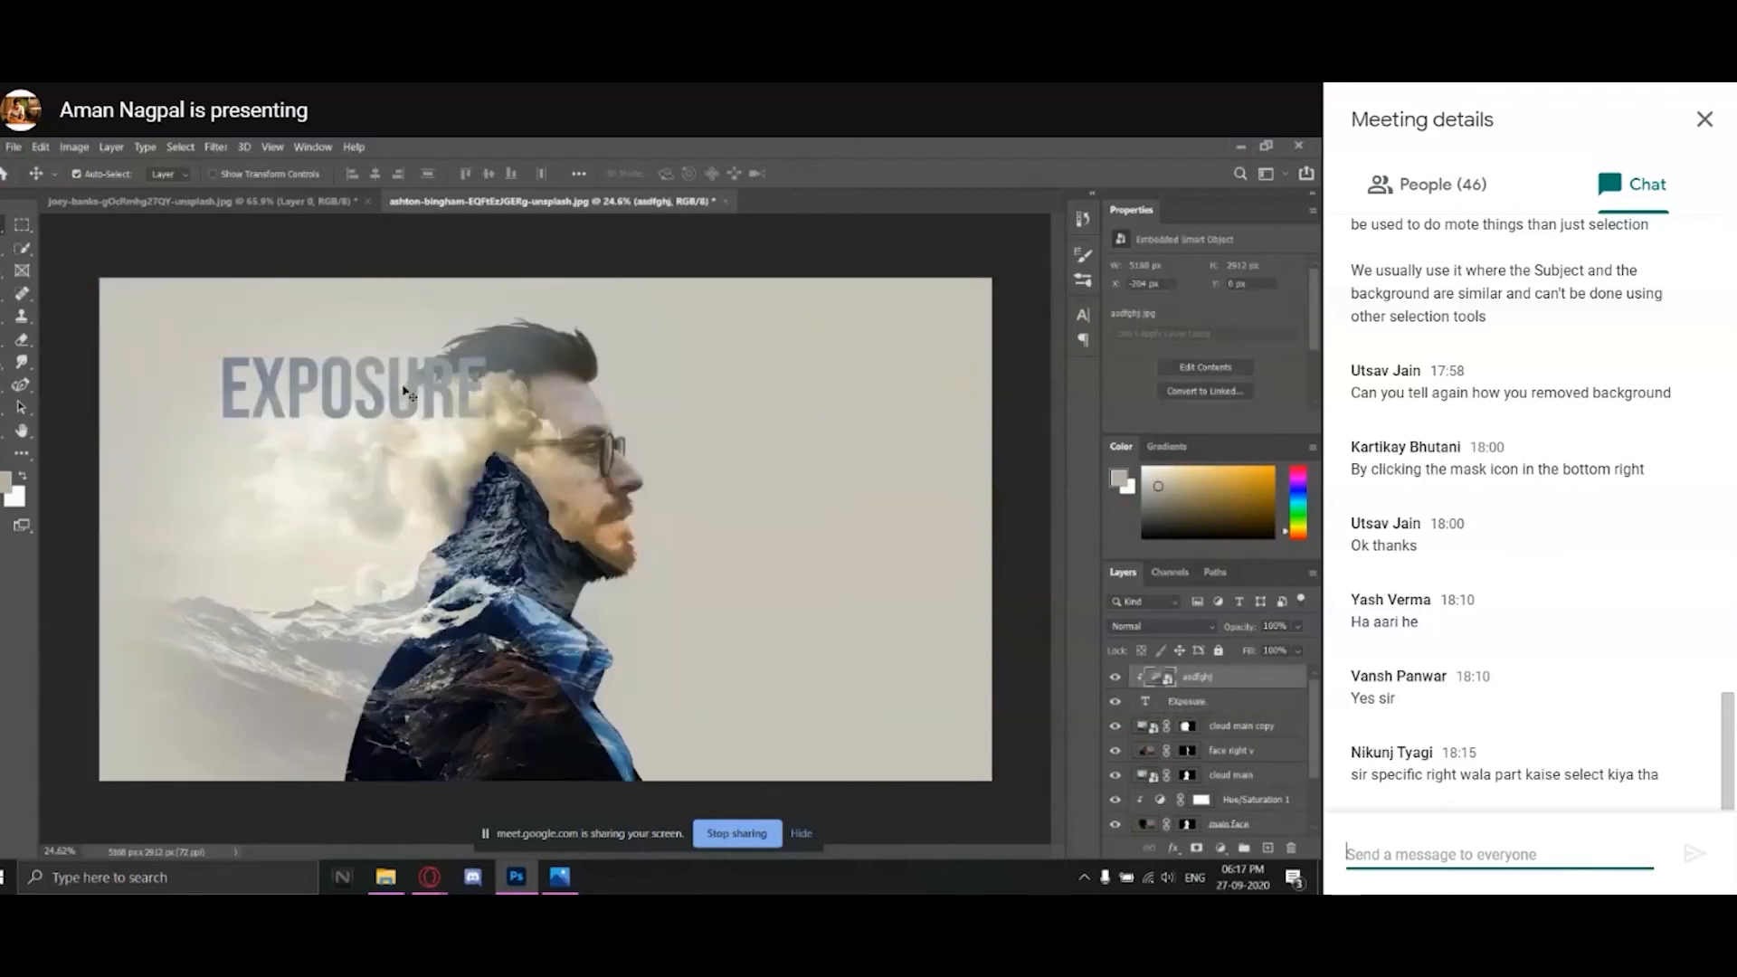
click(1185, 624)
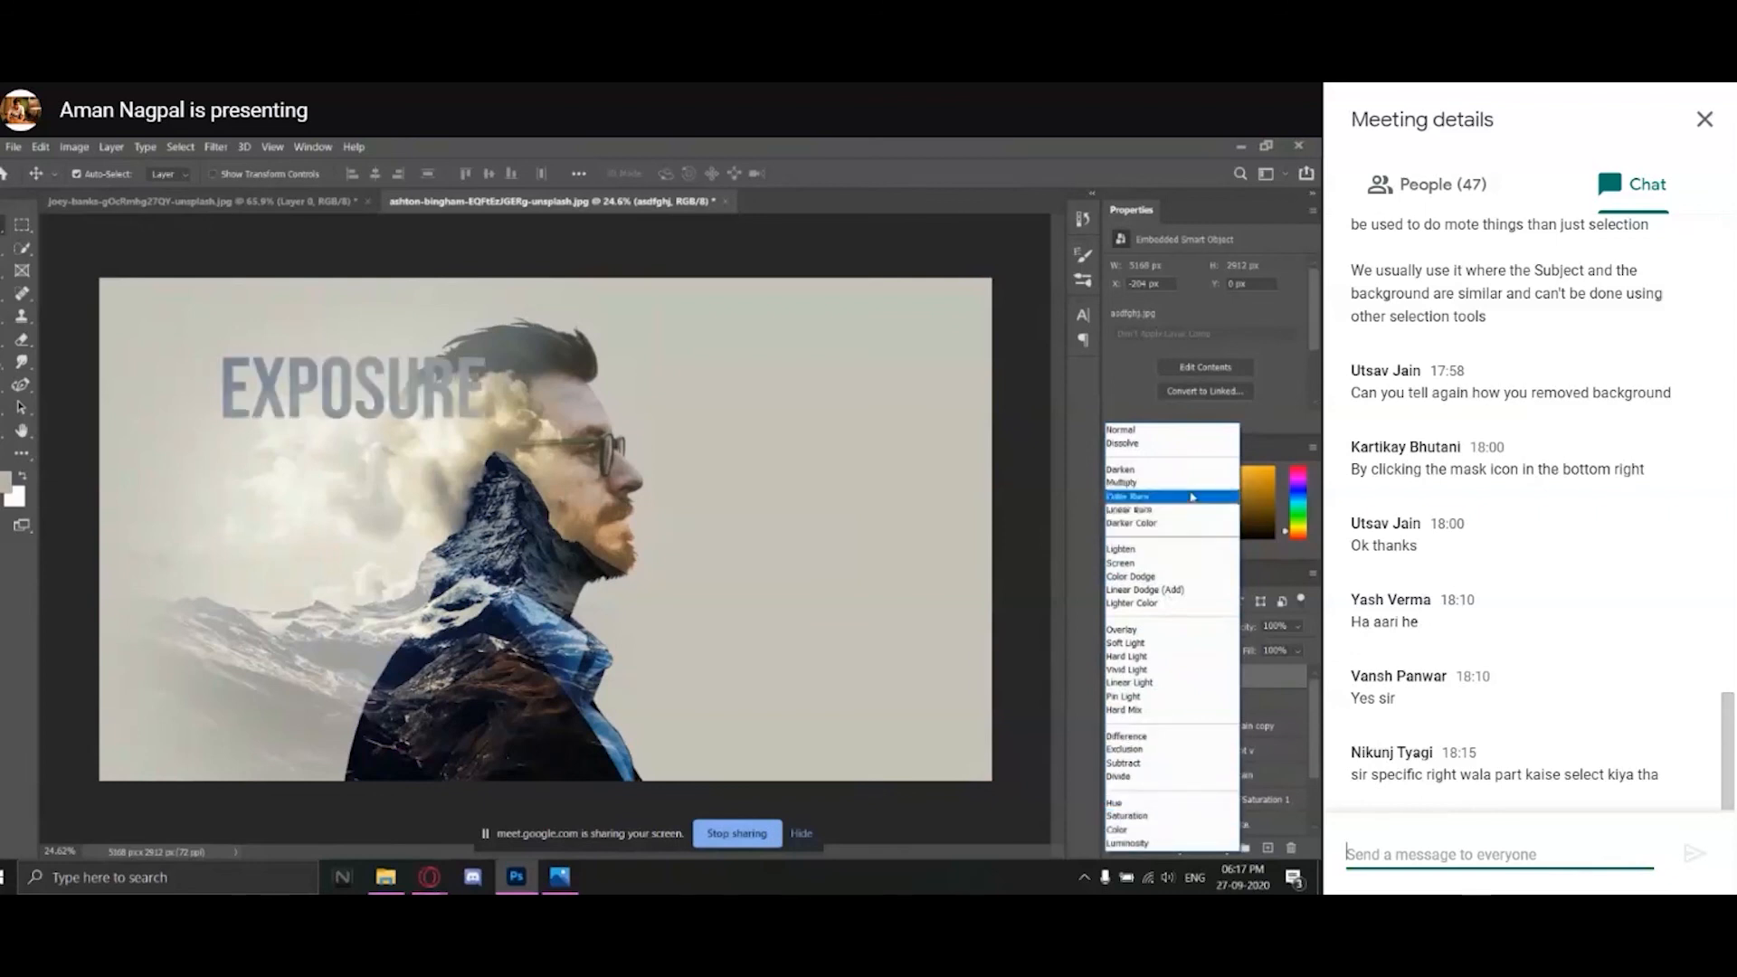
click(1192, 468)
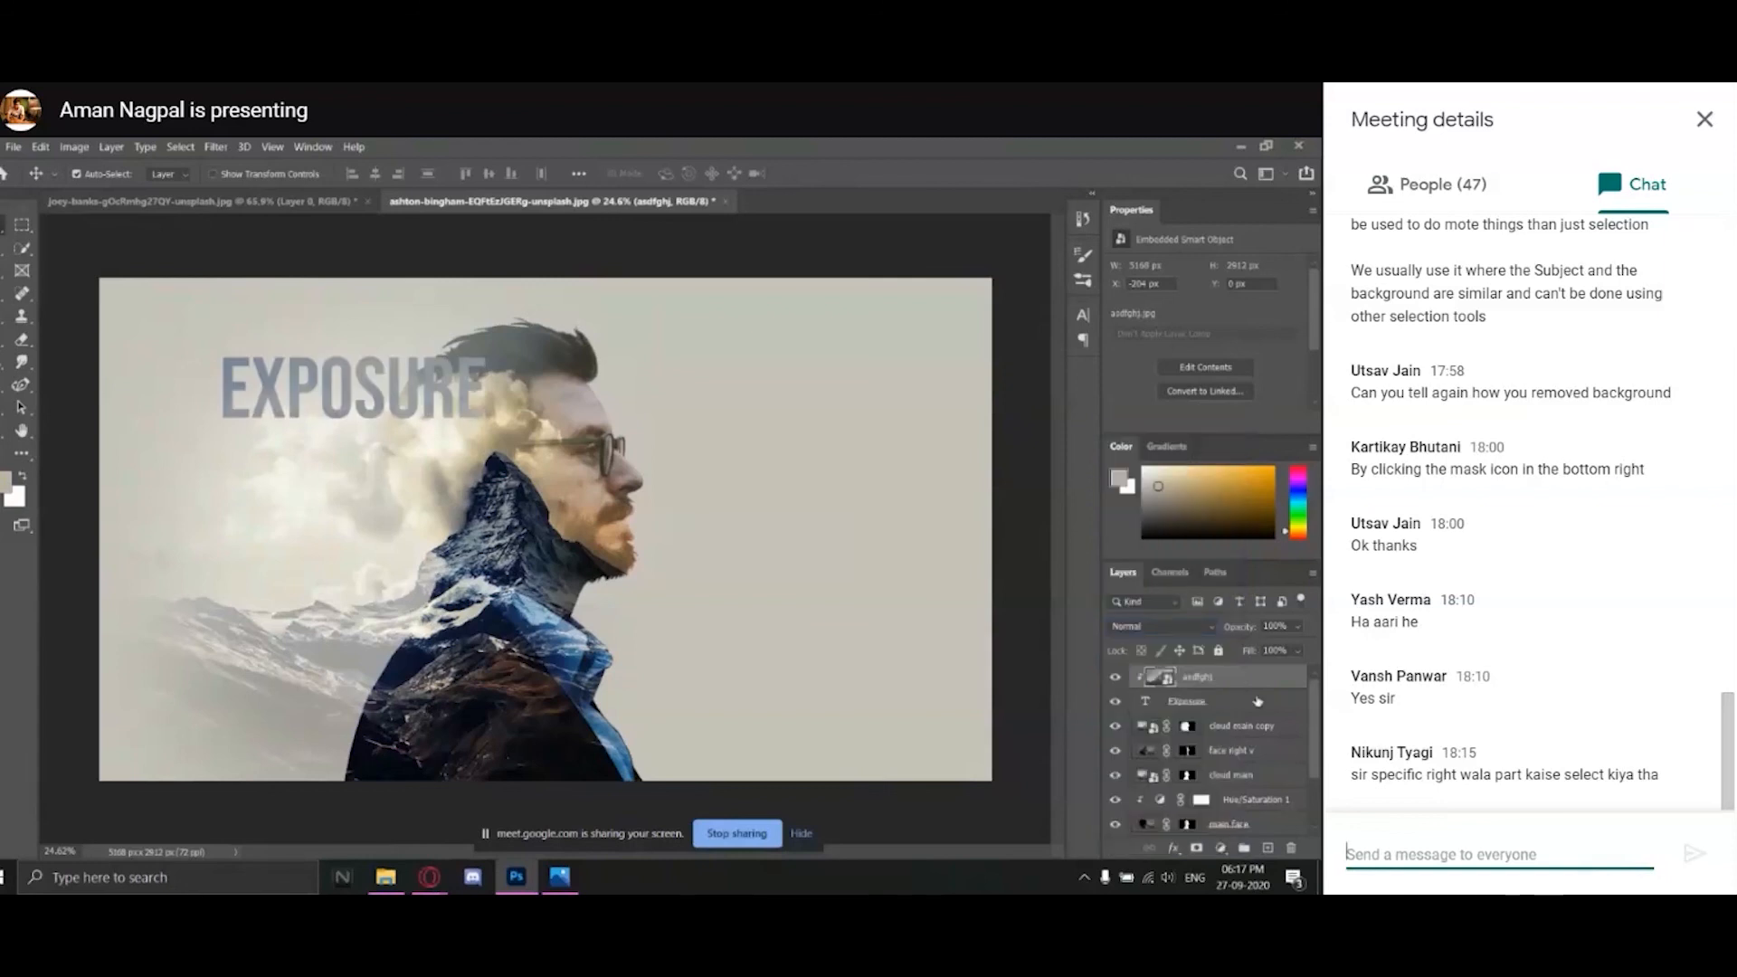
click(1256, 701)
key(t)
click(452, 387)
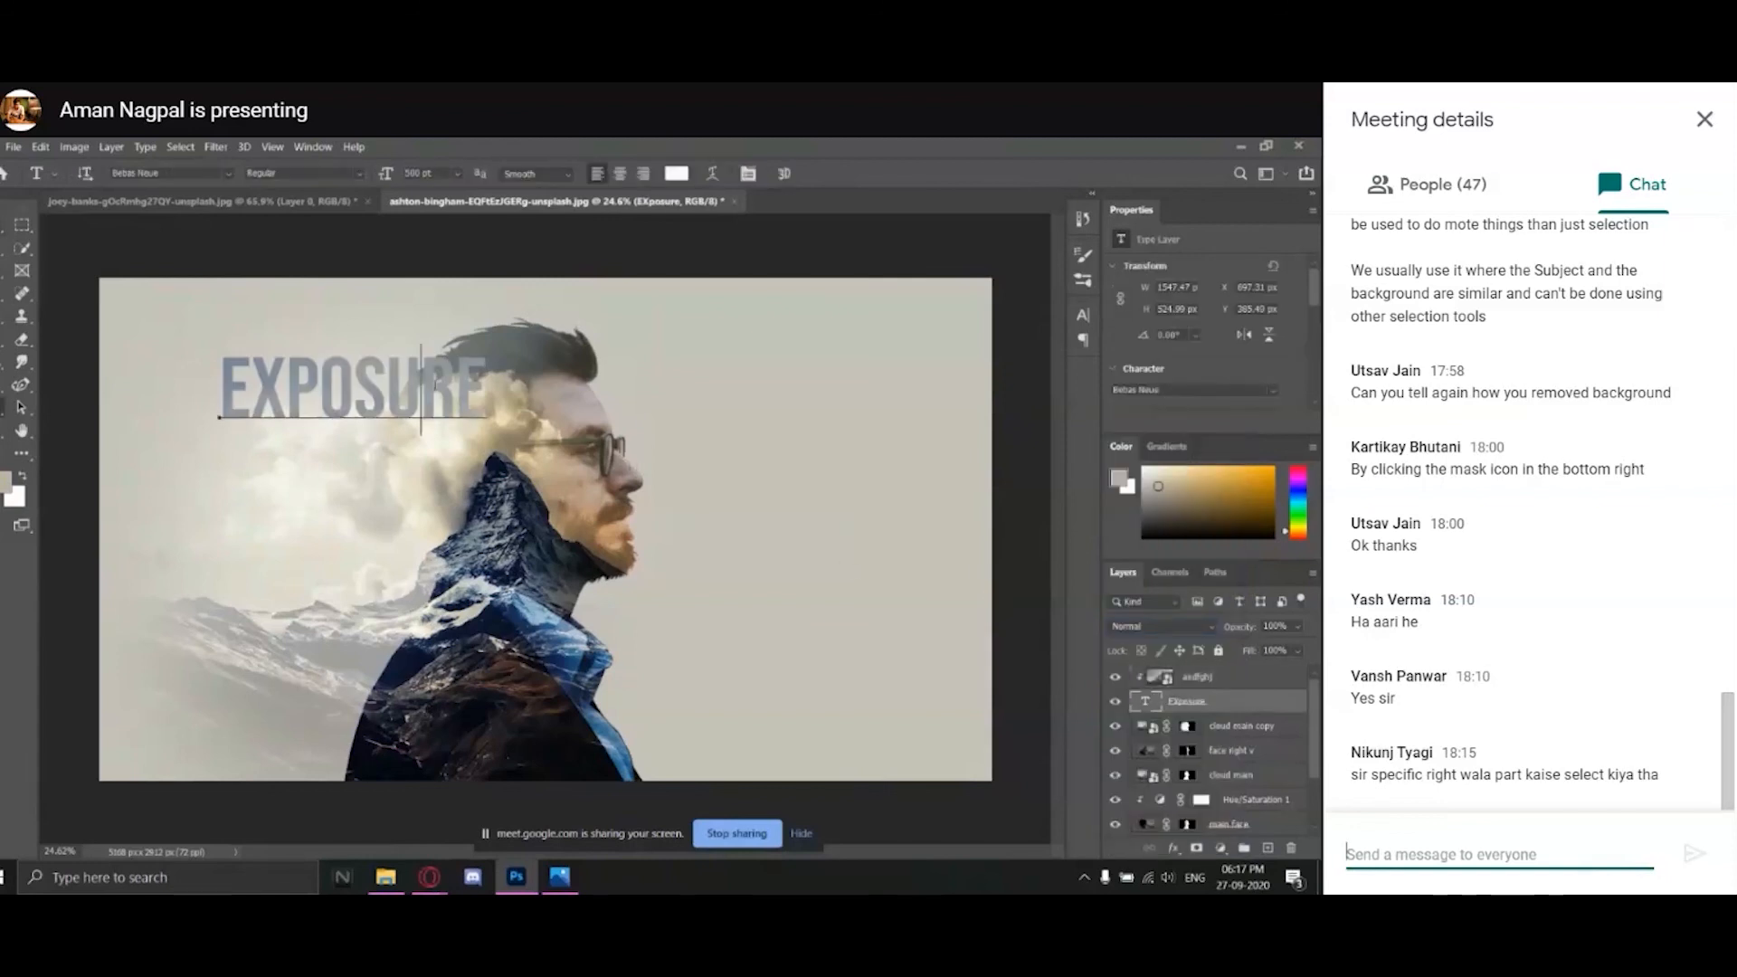
key(ctrl+a)
click(676, 172)
mouse_move(972, 624)
mouse_down()
mouse_move(959, 630)
mouse_move(1071, 564)
mouse_up()
click(1098, 614)
drag(1100, 636, 1111, 674)
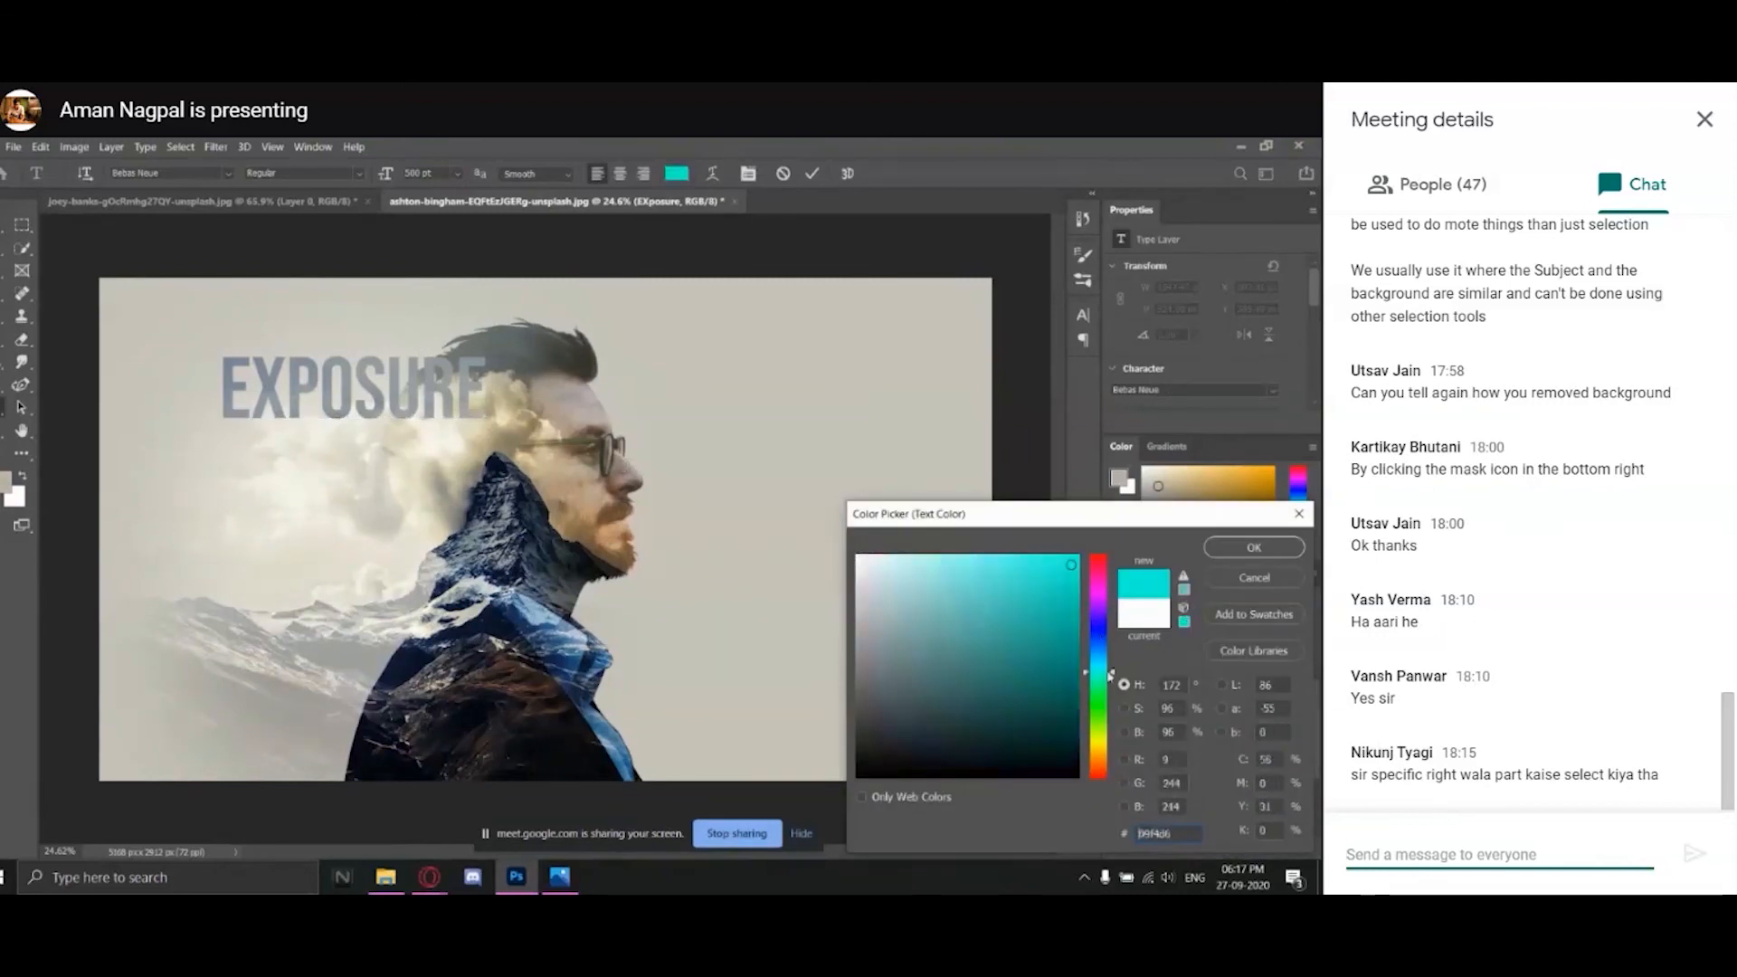
click(1258, 580)
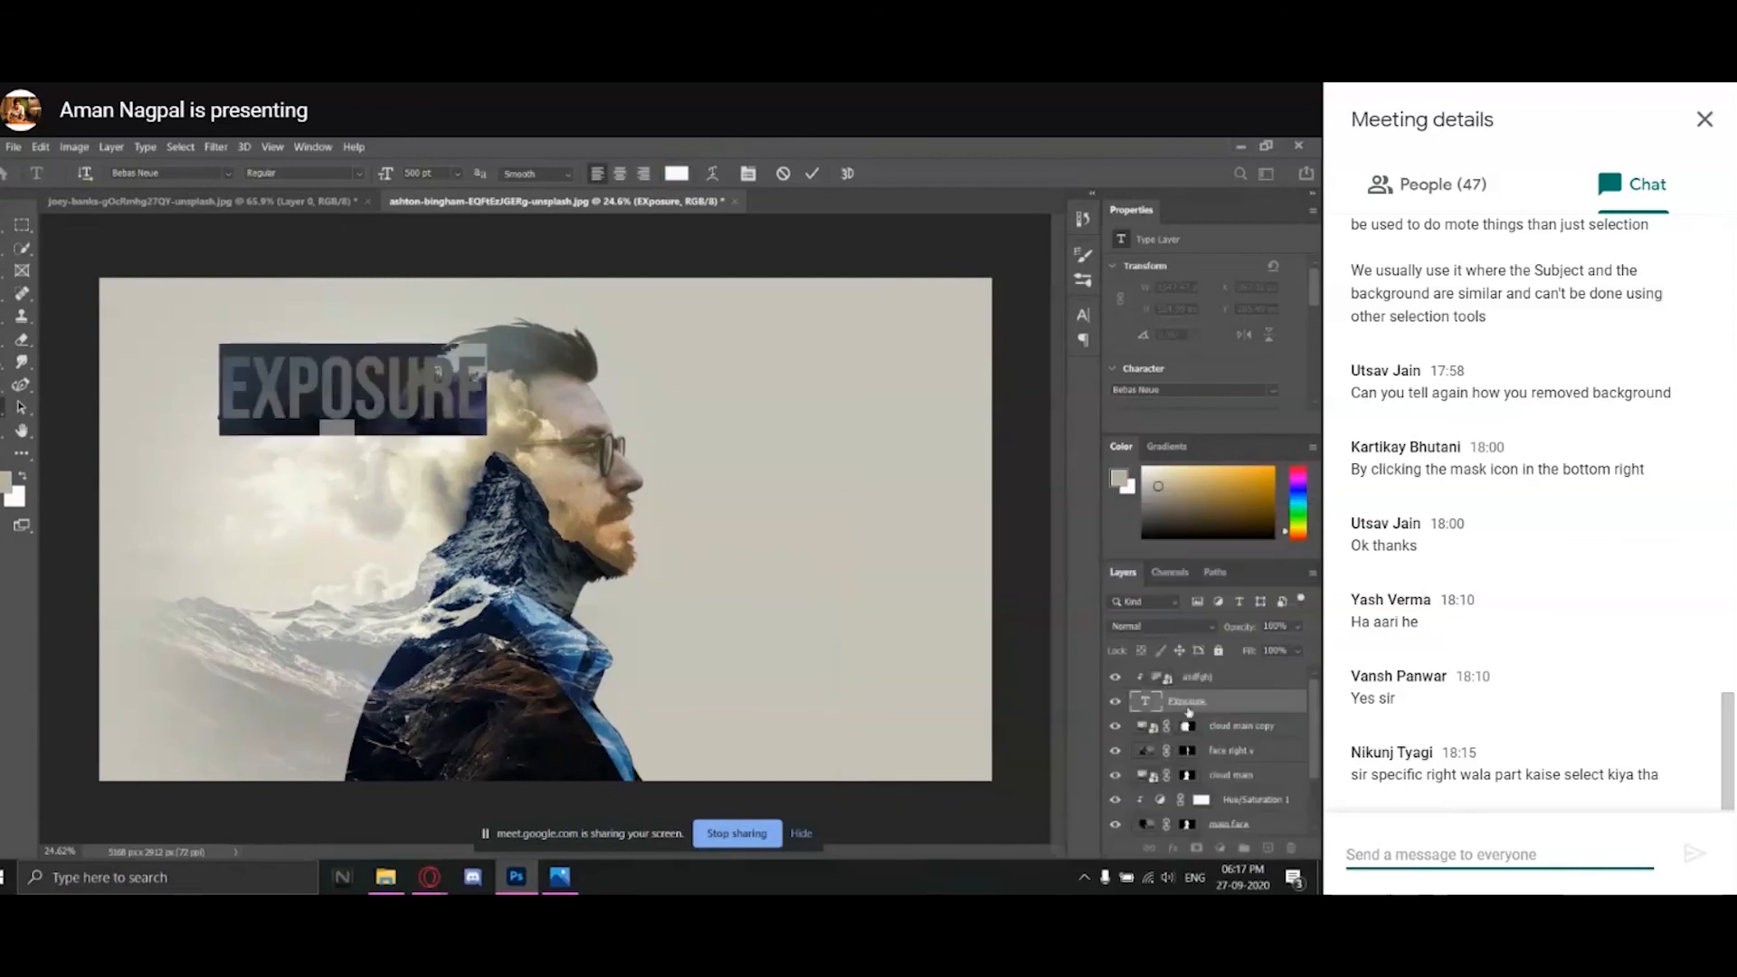
click(813, 173)
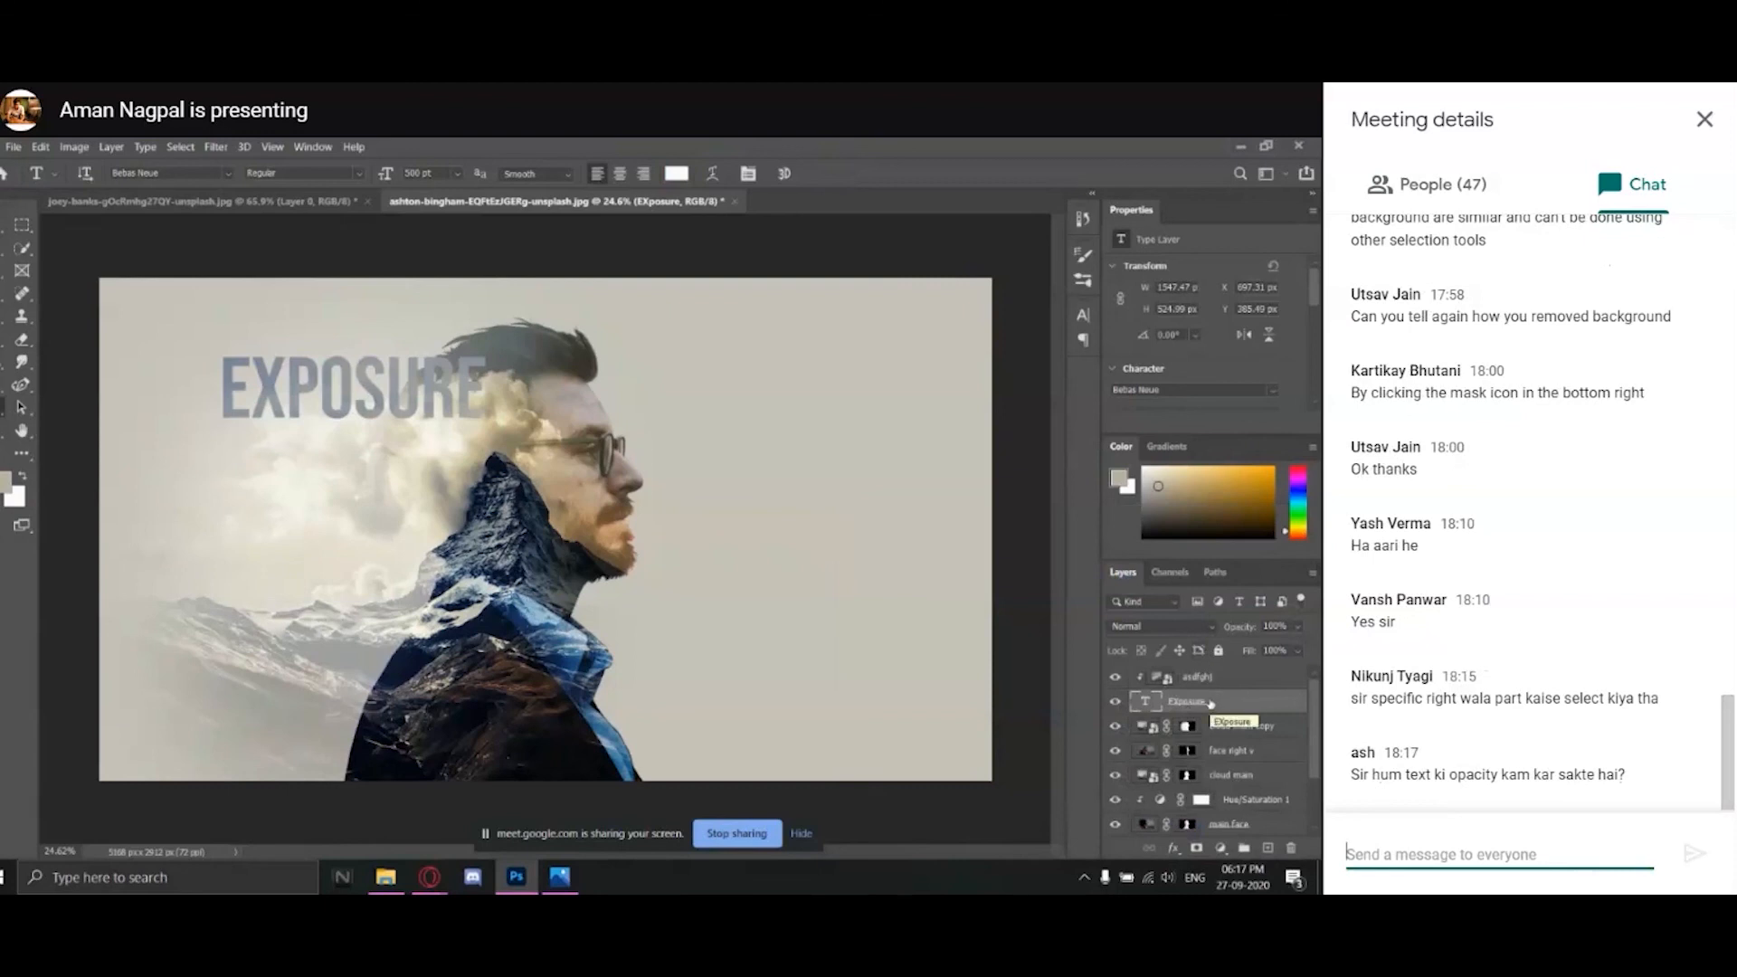
Rasterize the EXPOSURE title's text layer.
right_click(1210, 704)
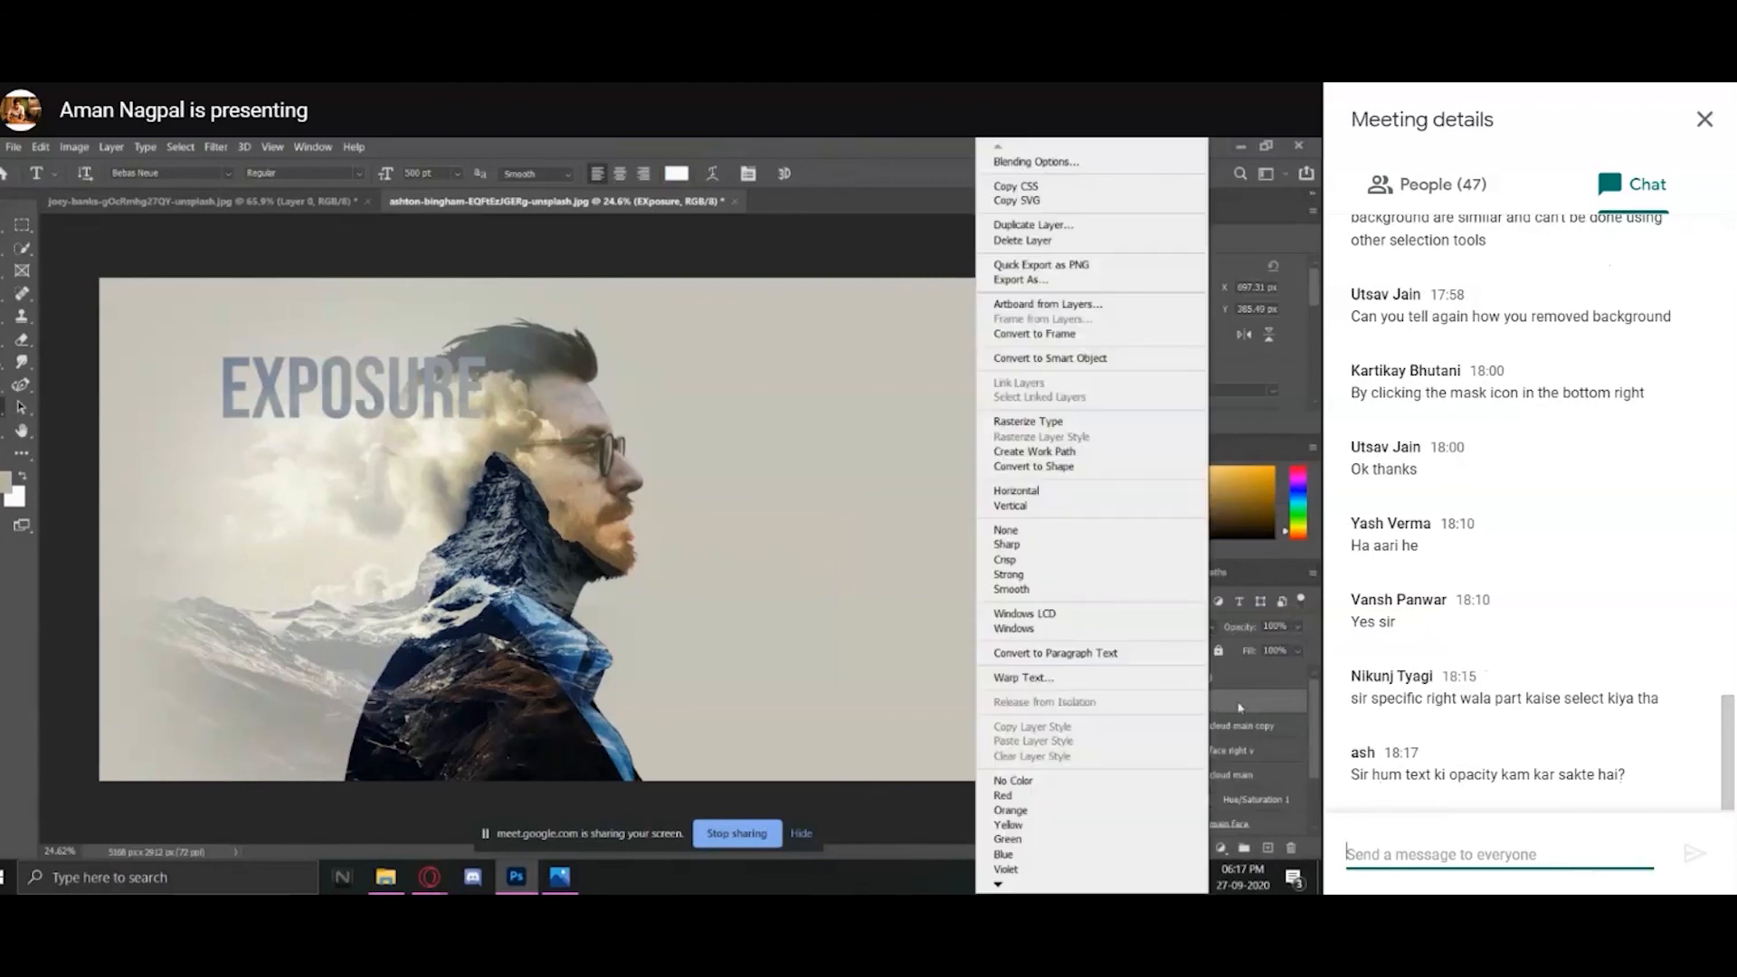
click(1239, 707)
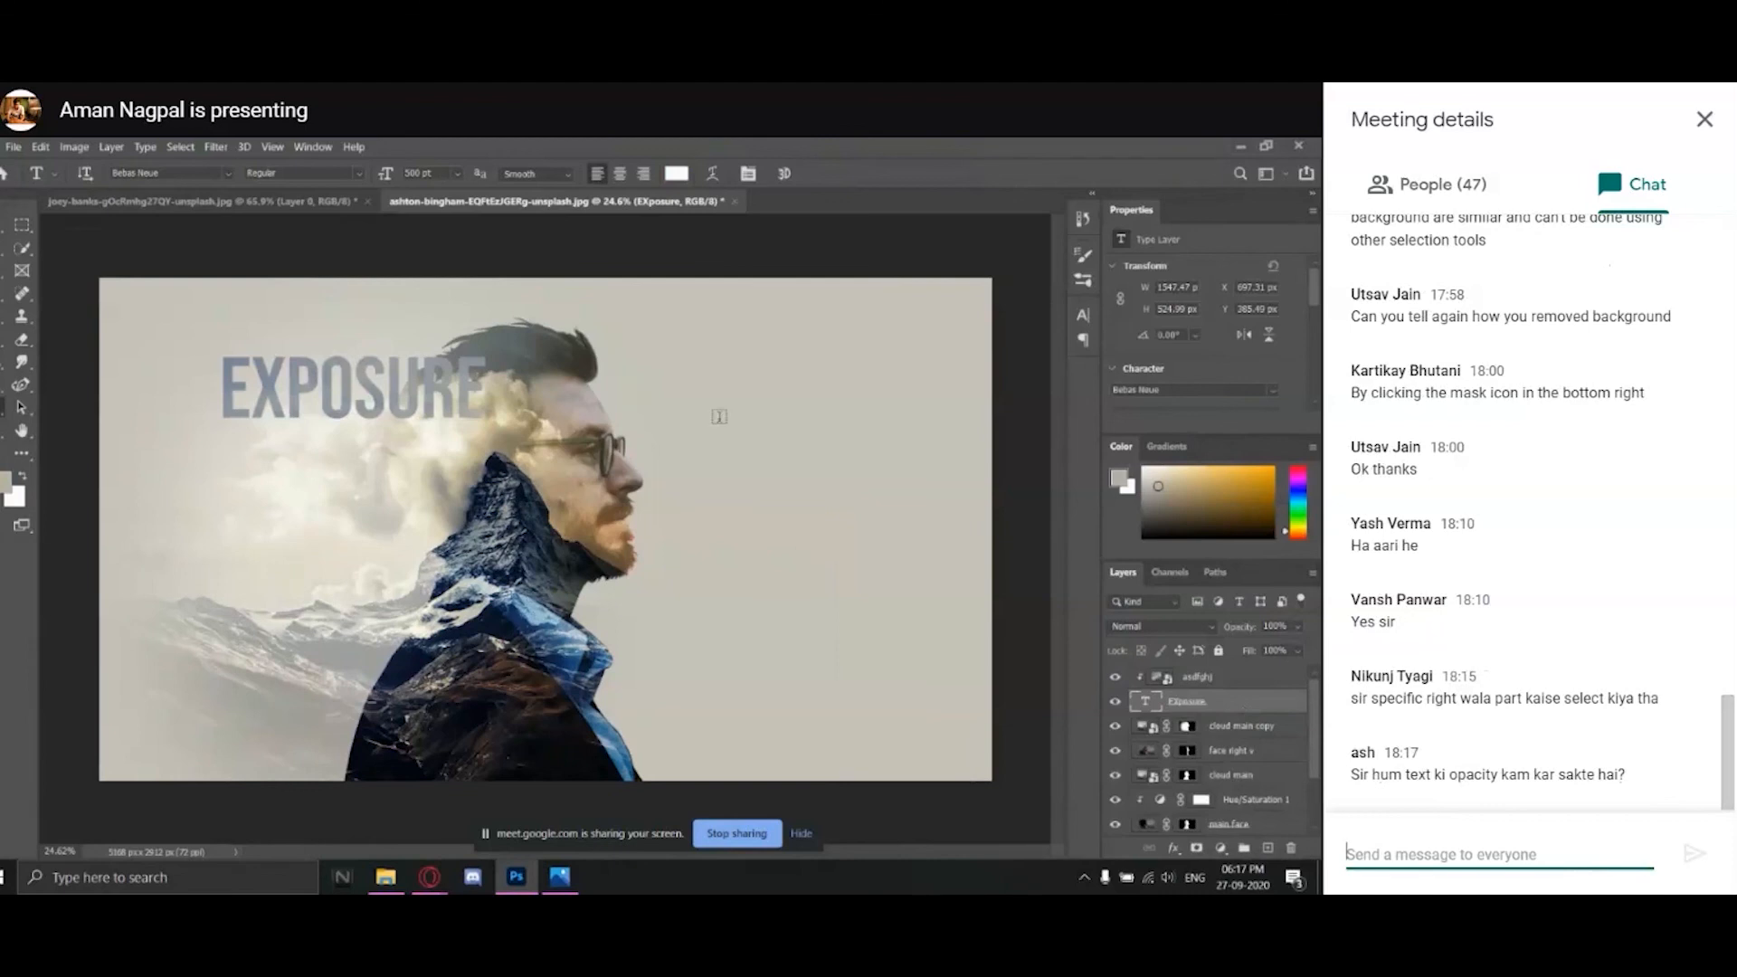
click(1705, 119)
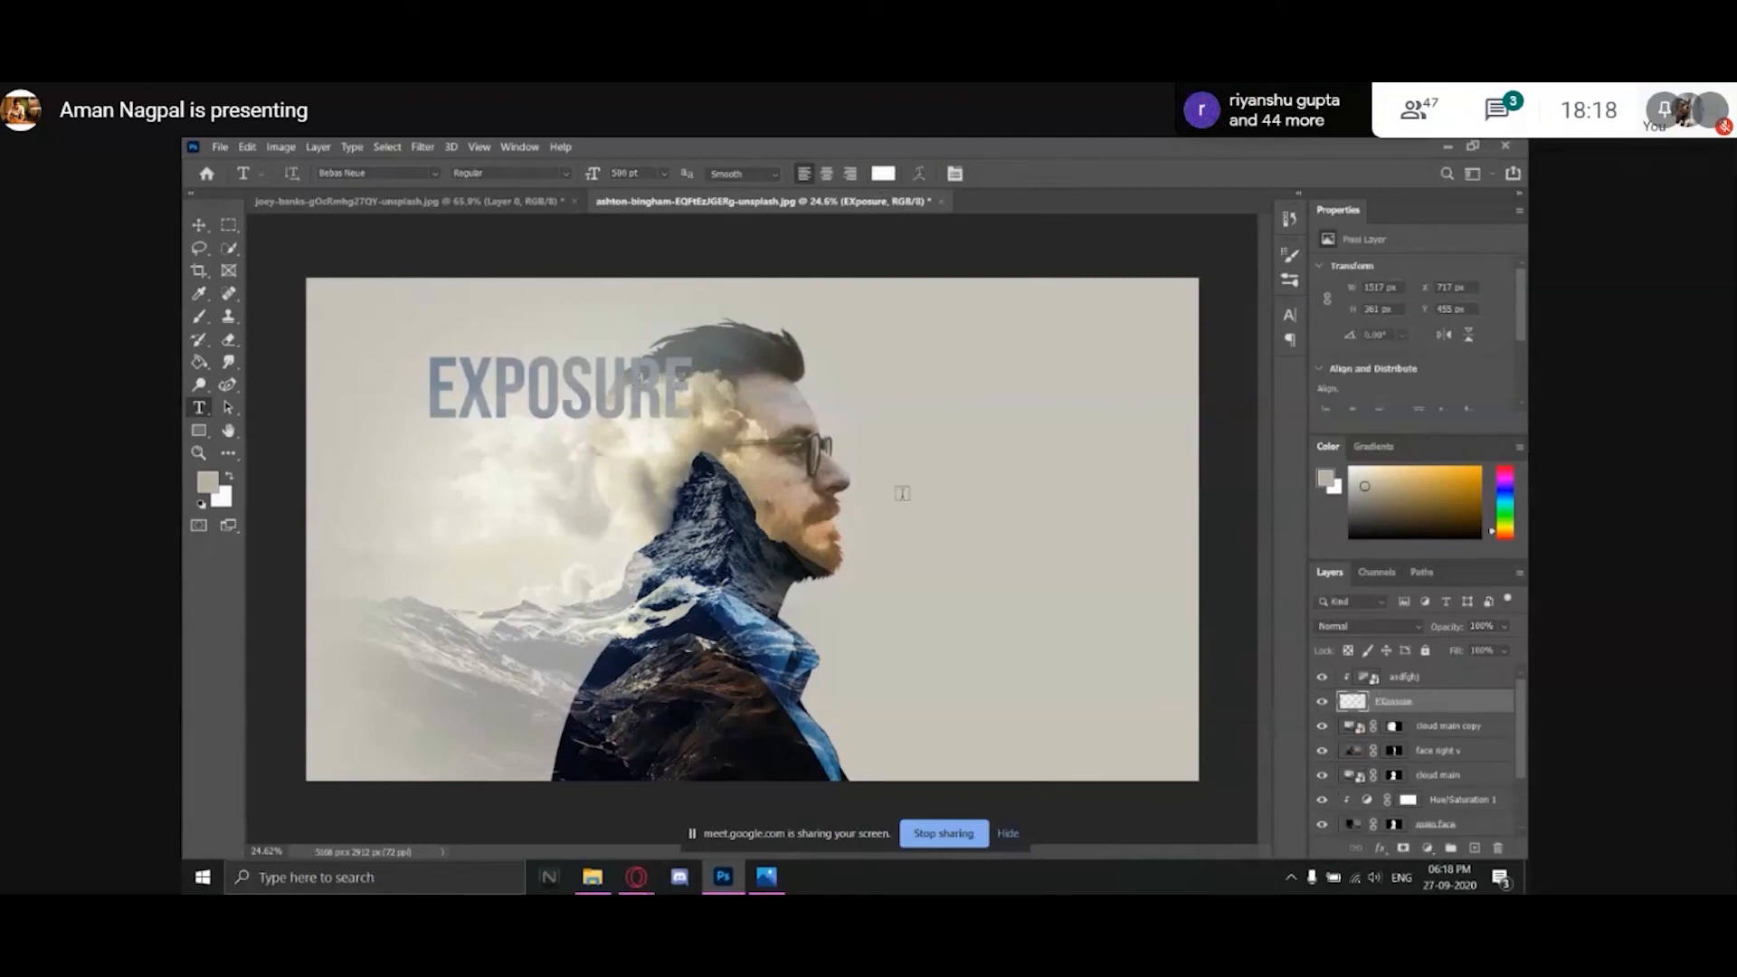
click(560, 389)
click(991, 173)
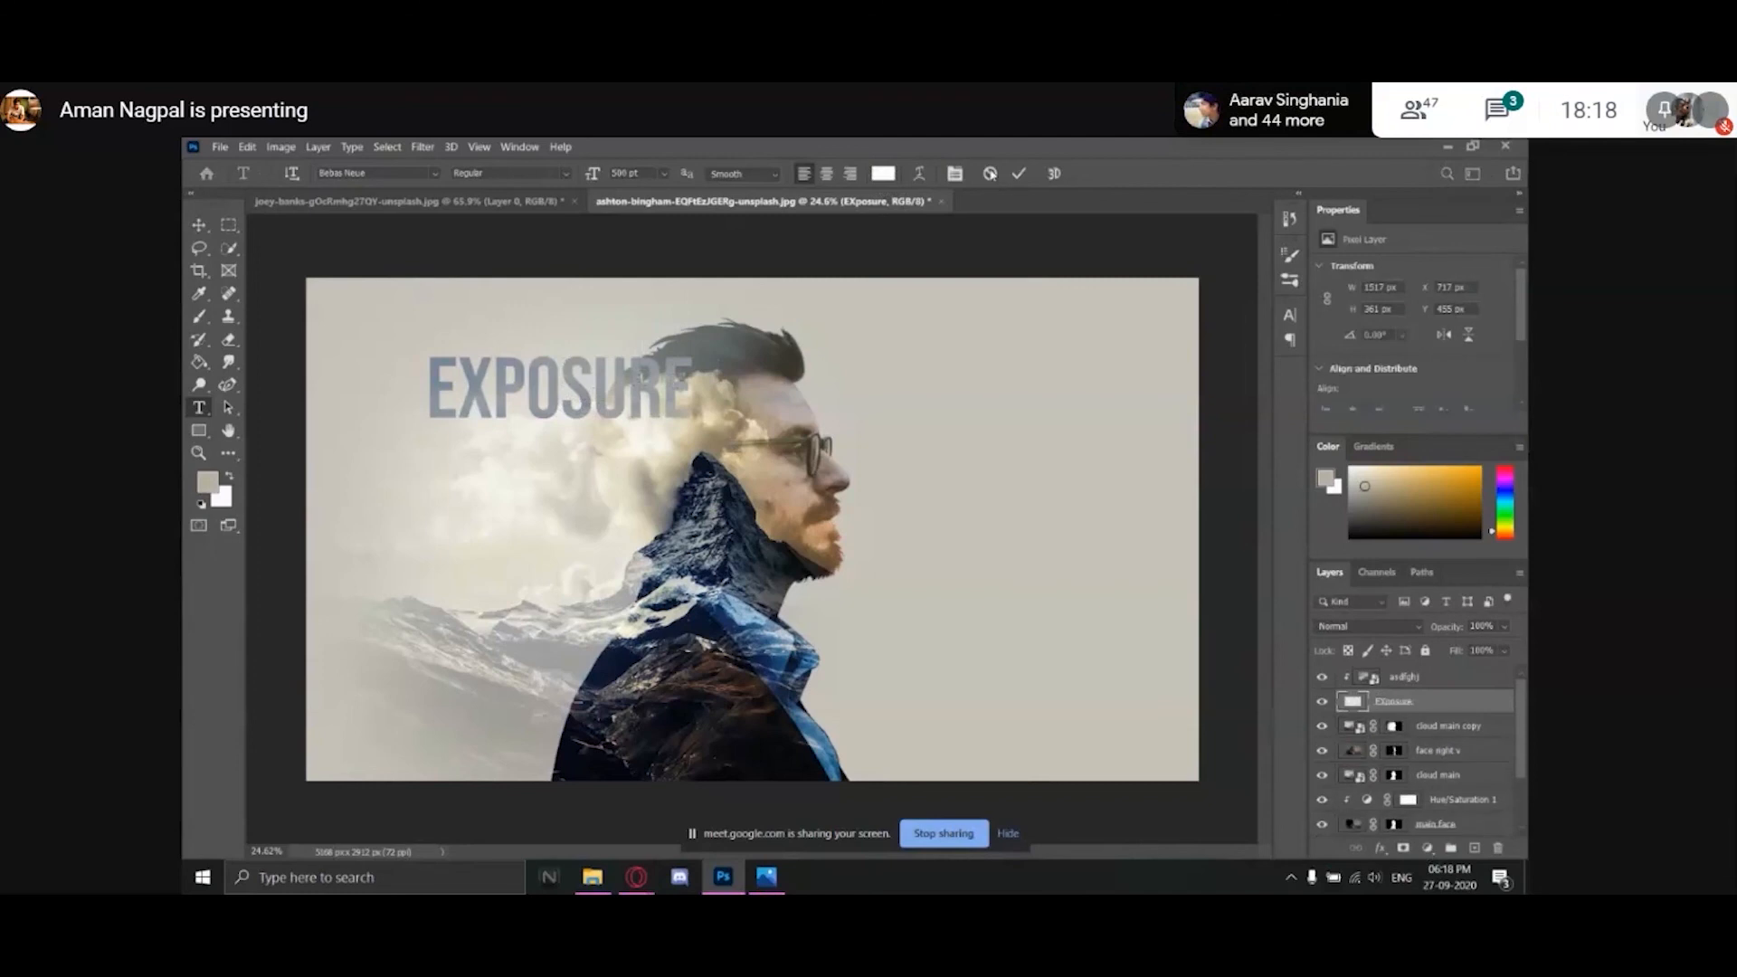
Add a Color Overlay effect in mid grey #909090 to the rasterized EXPOSURE title layer.
click(199, 225)
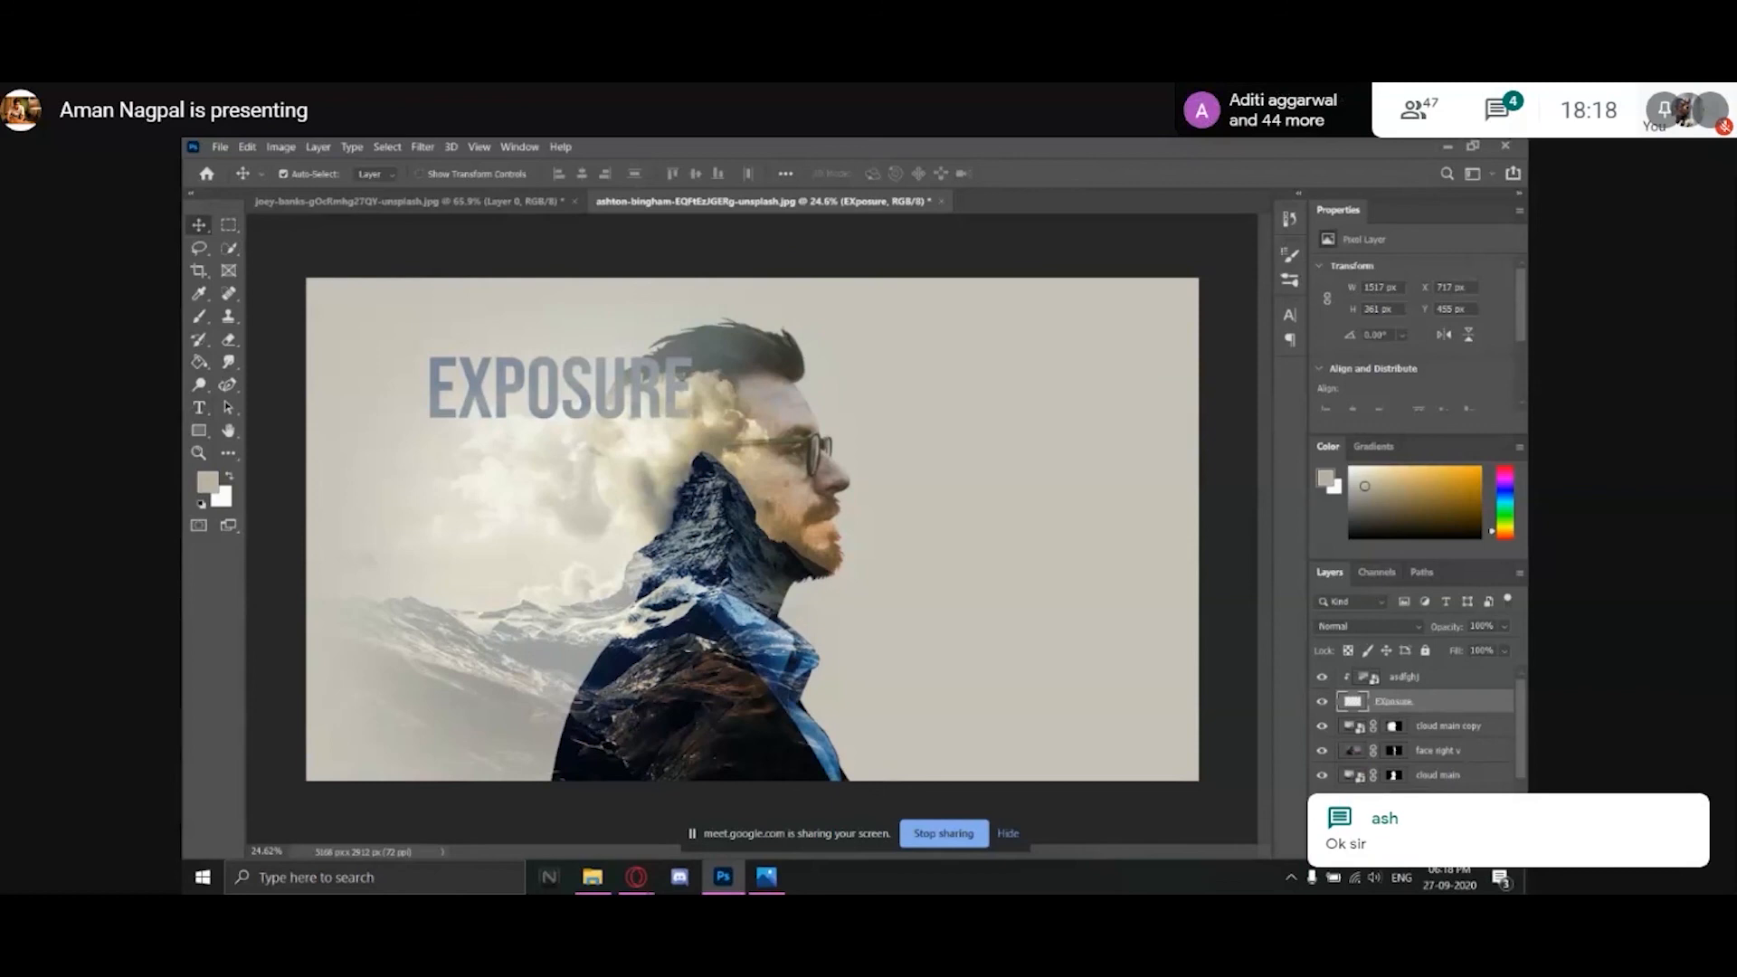
click(1375, 850)
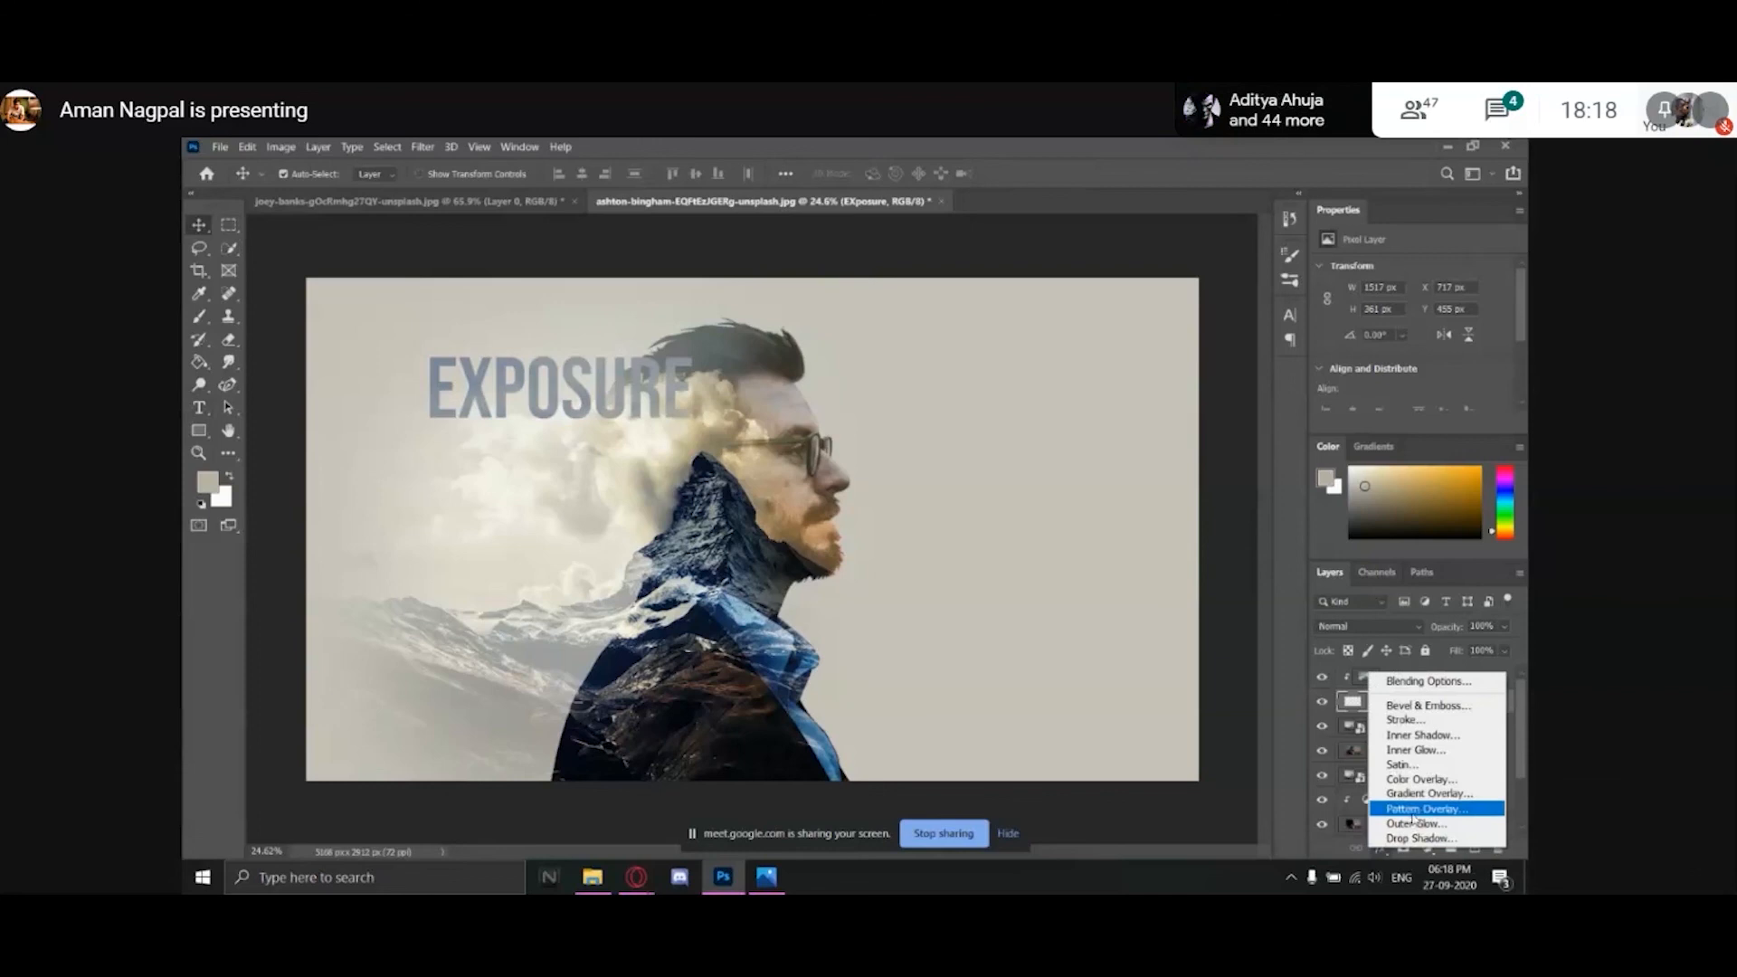
click(1418, 778)
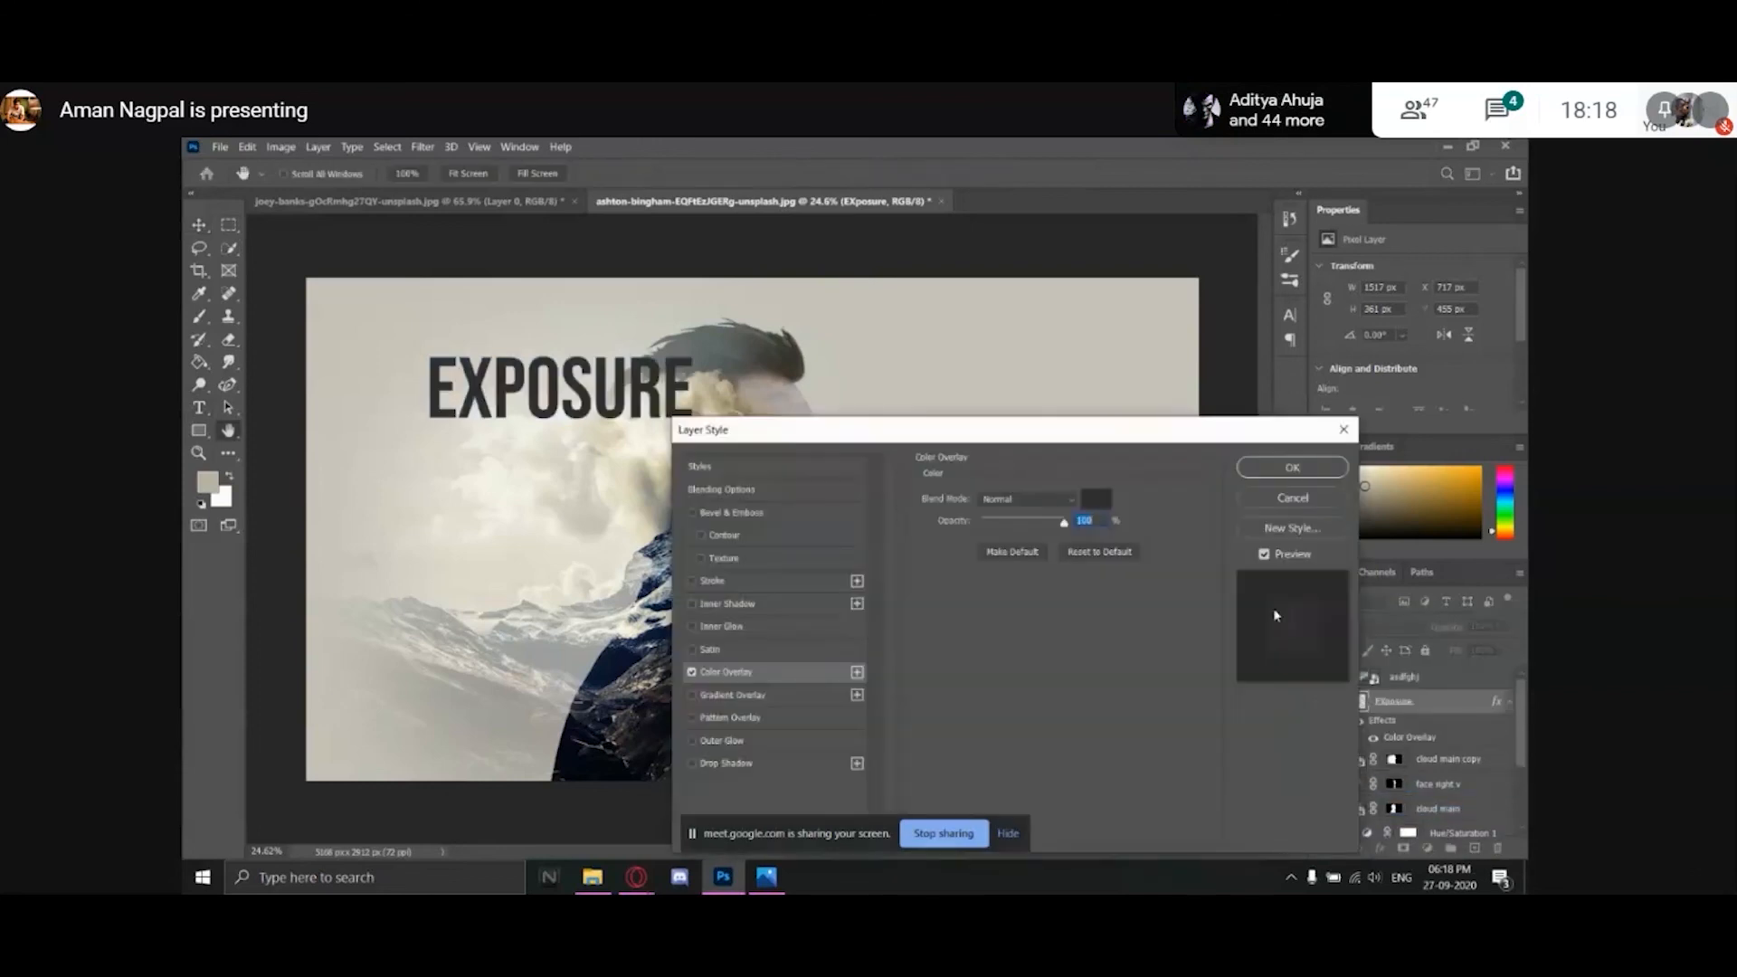
click(1095, 499)
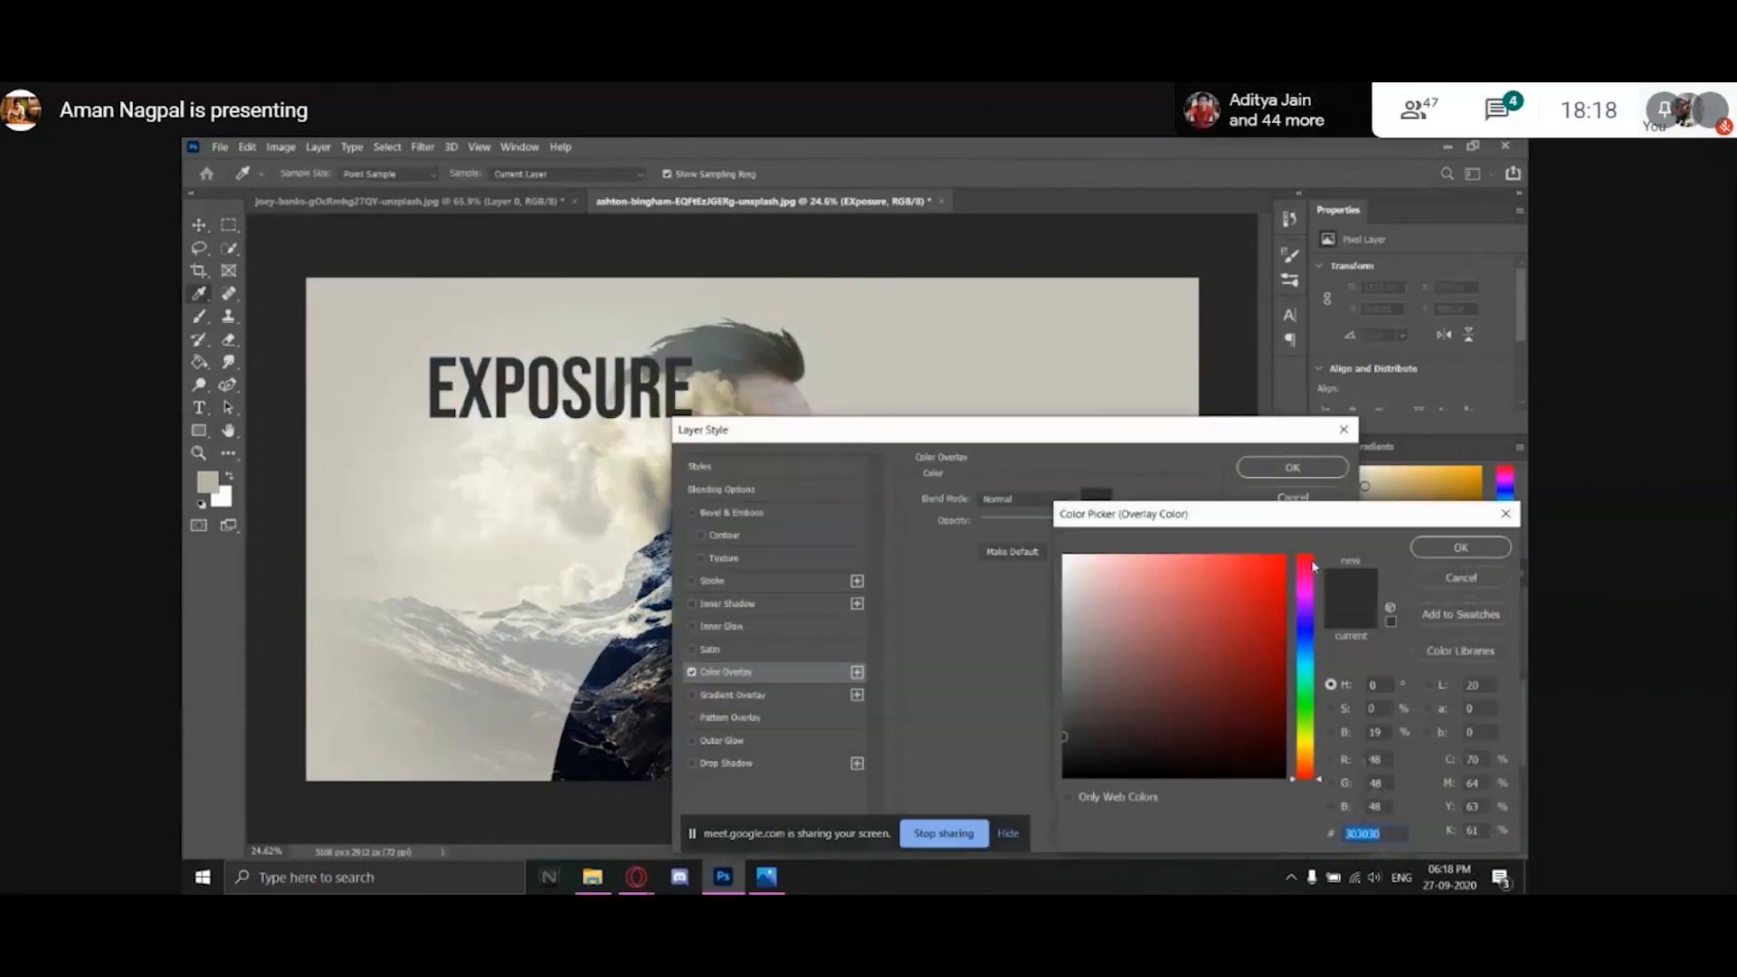
click(1157, 603)
click(1169, 647)
drag(1169, 648, 1064, 654)
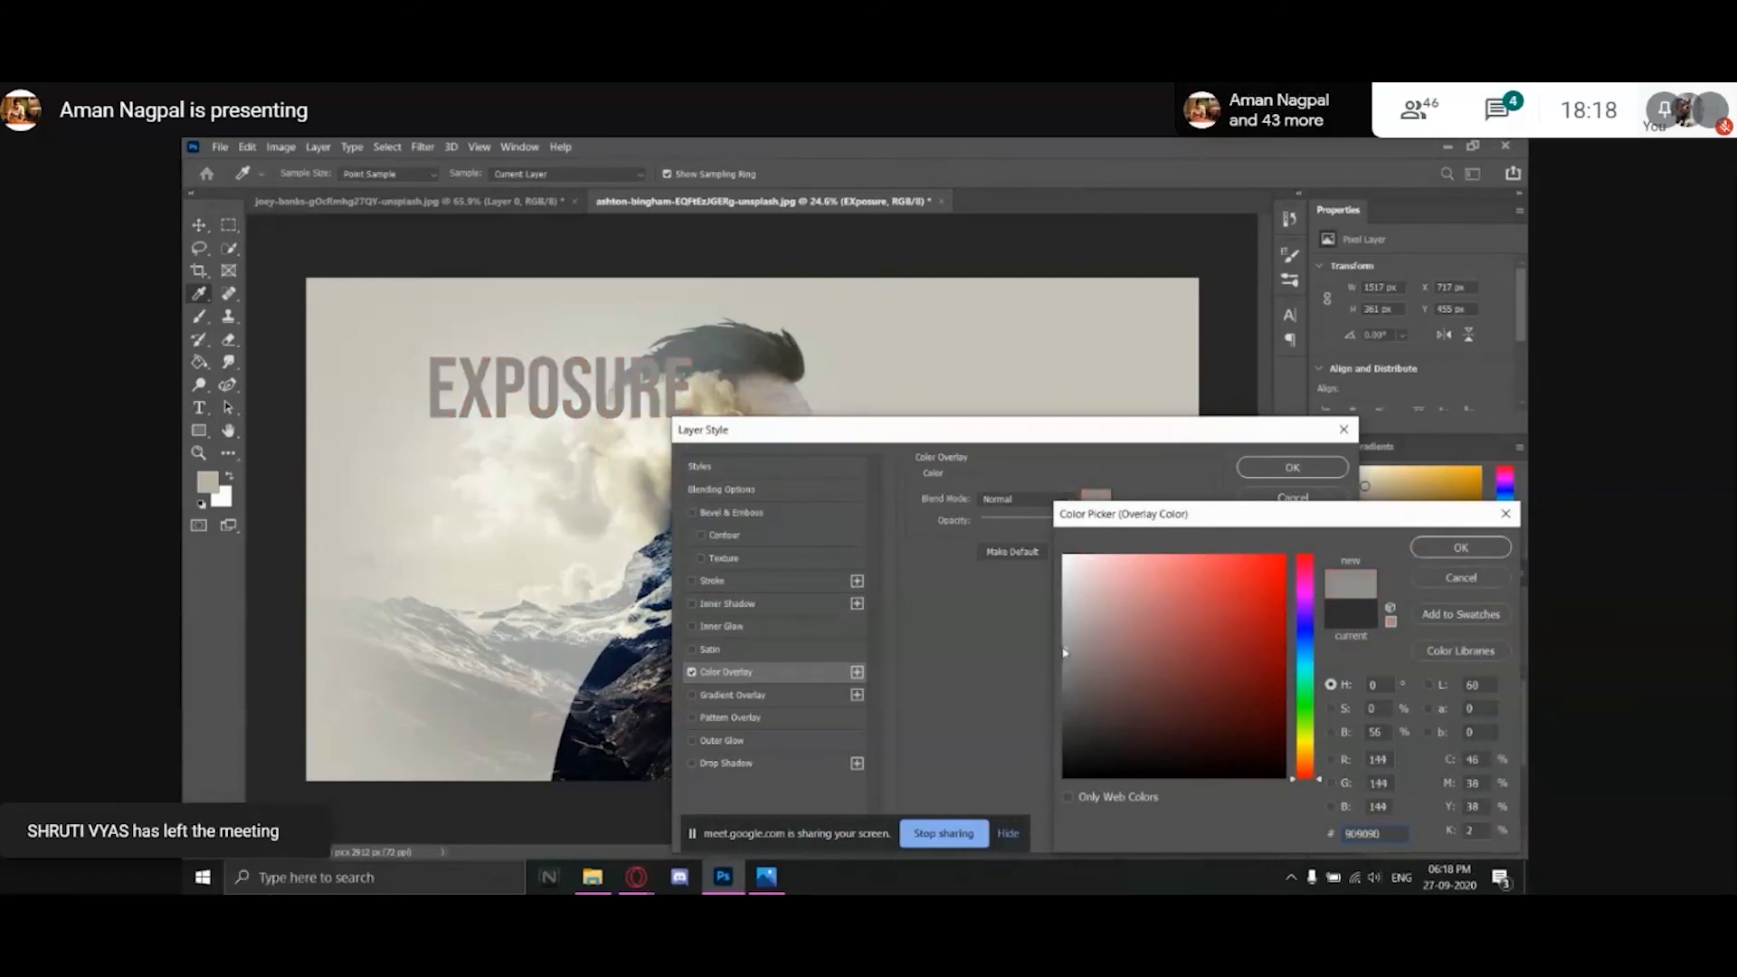
click(1419, 551)
click(1291, 468)
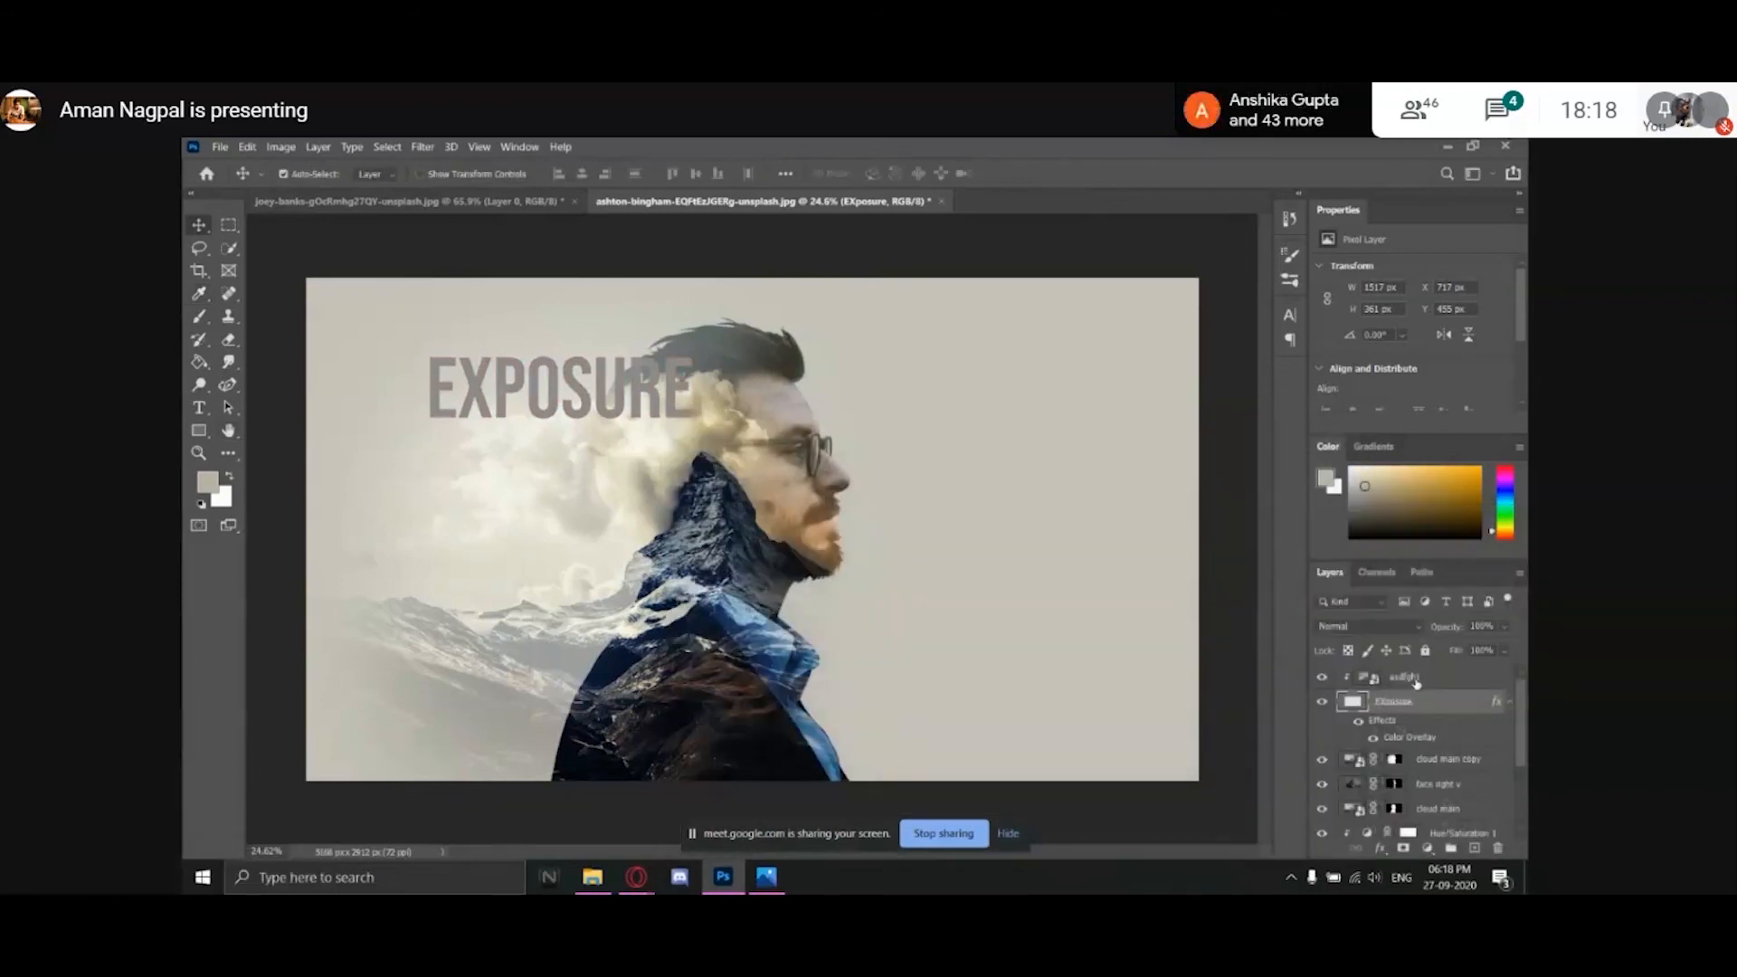
Undo the color overlay and the rasterizing of the EXPOSURE title layer.
click(1417, 679)
click(1416, 630)
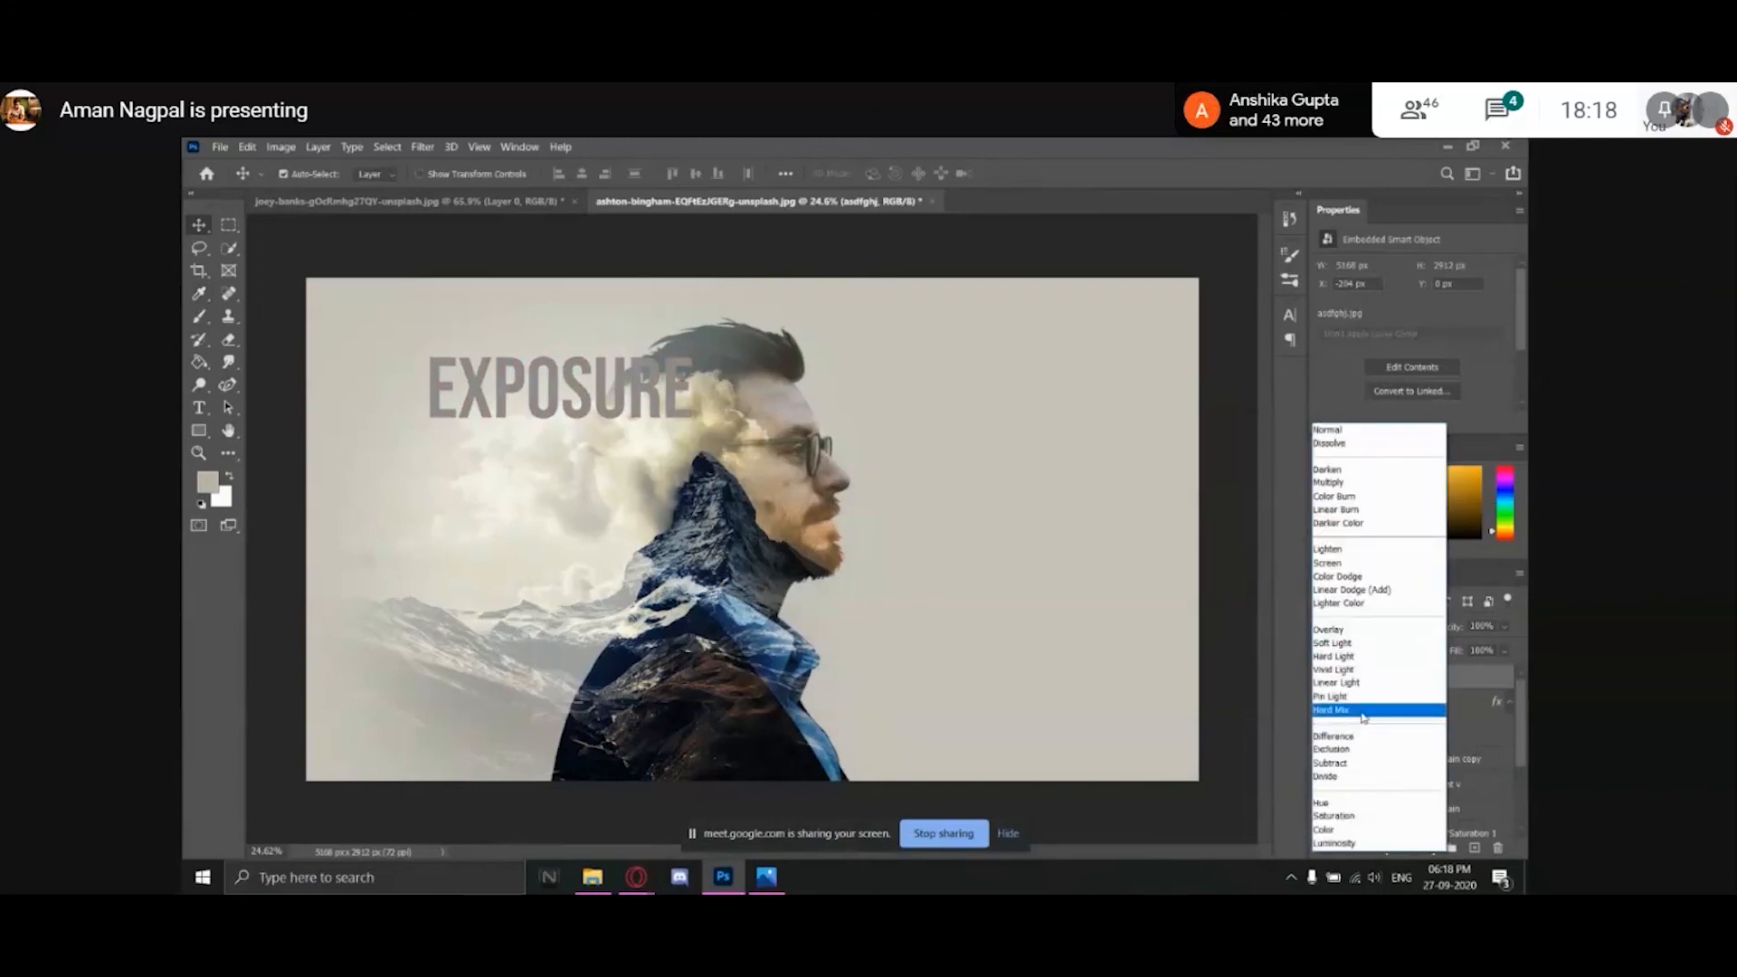
key(Escape)
key(ctrl+z)
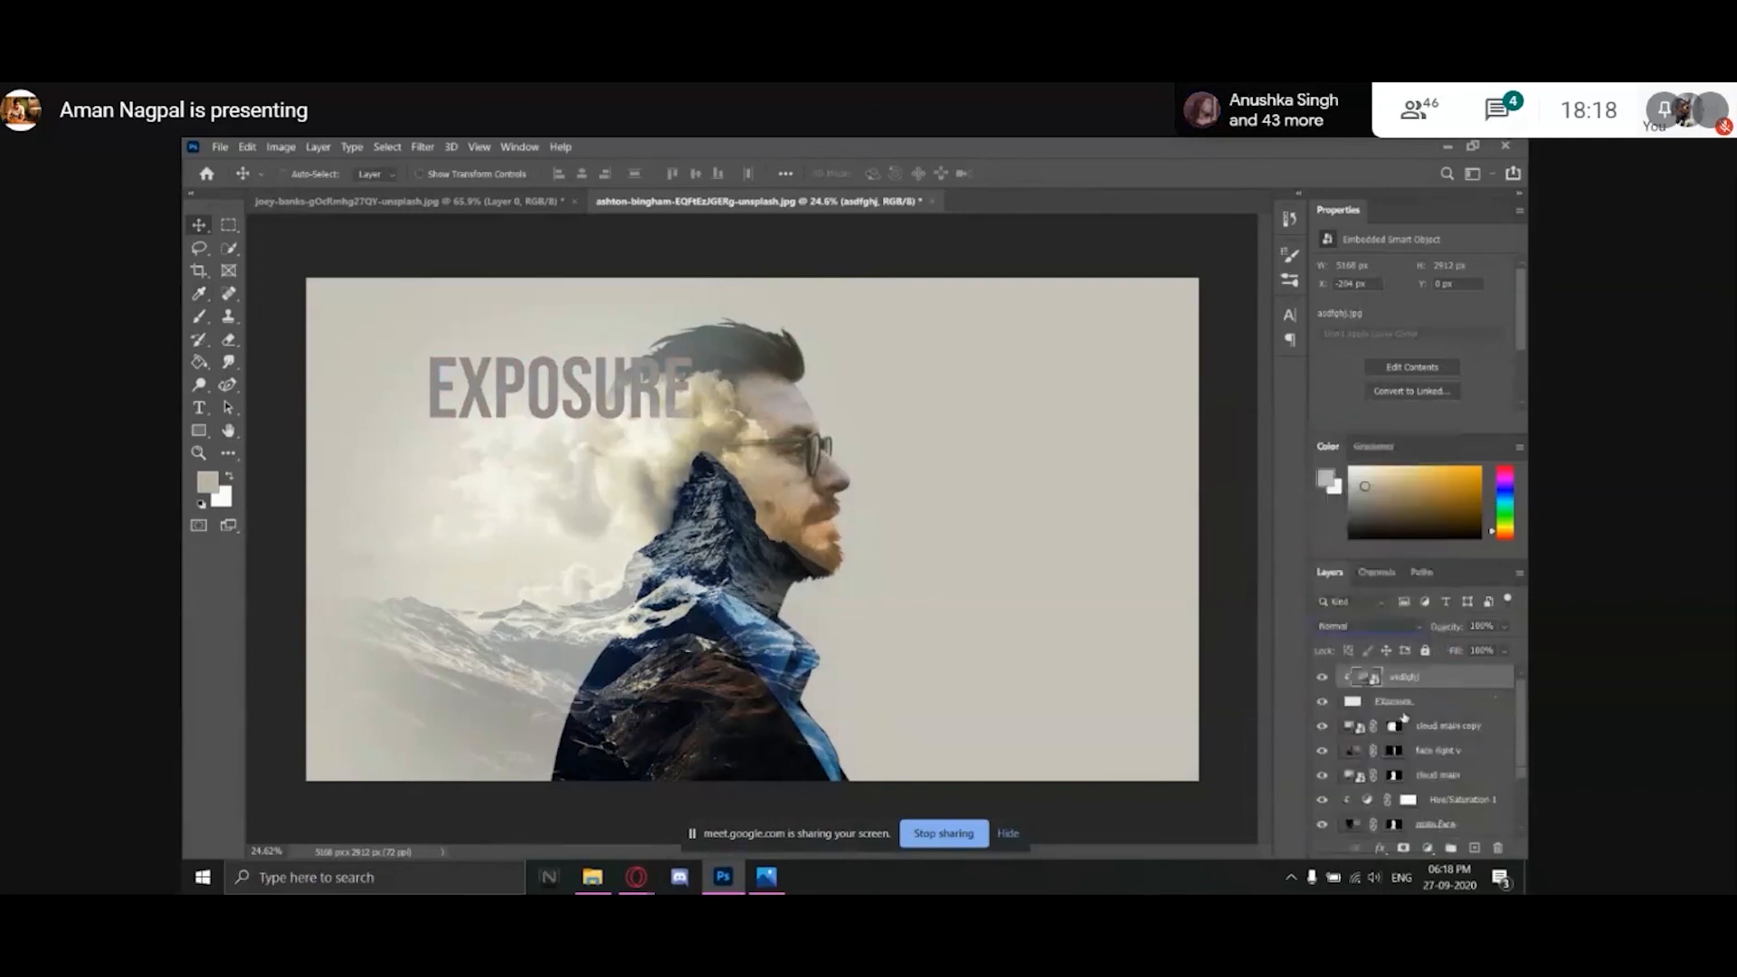
Set the blend mode of the mountain image clipped to the EXPOSURE title to Multiply.
right_click(1411, 687)
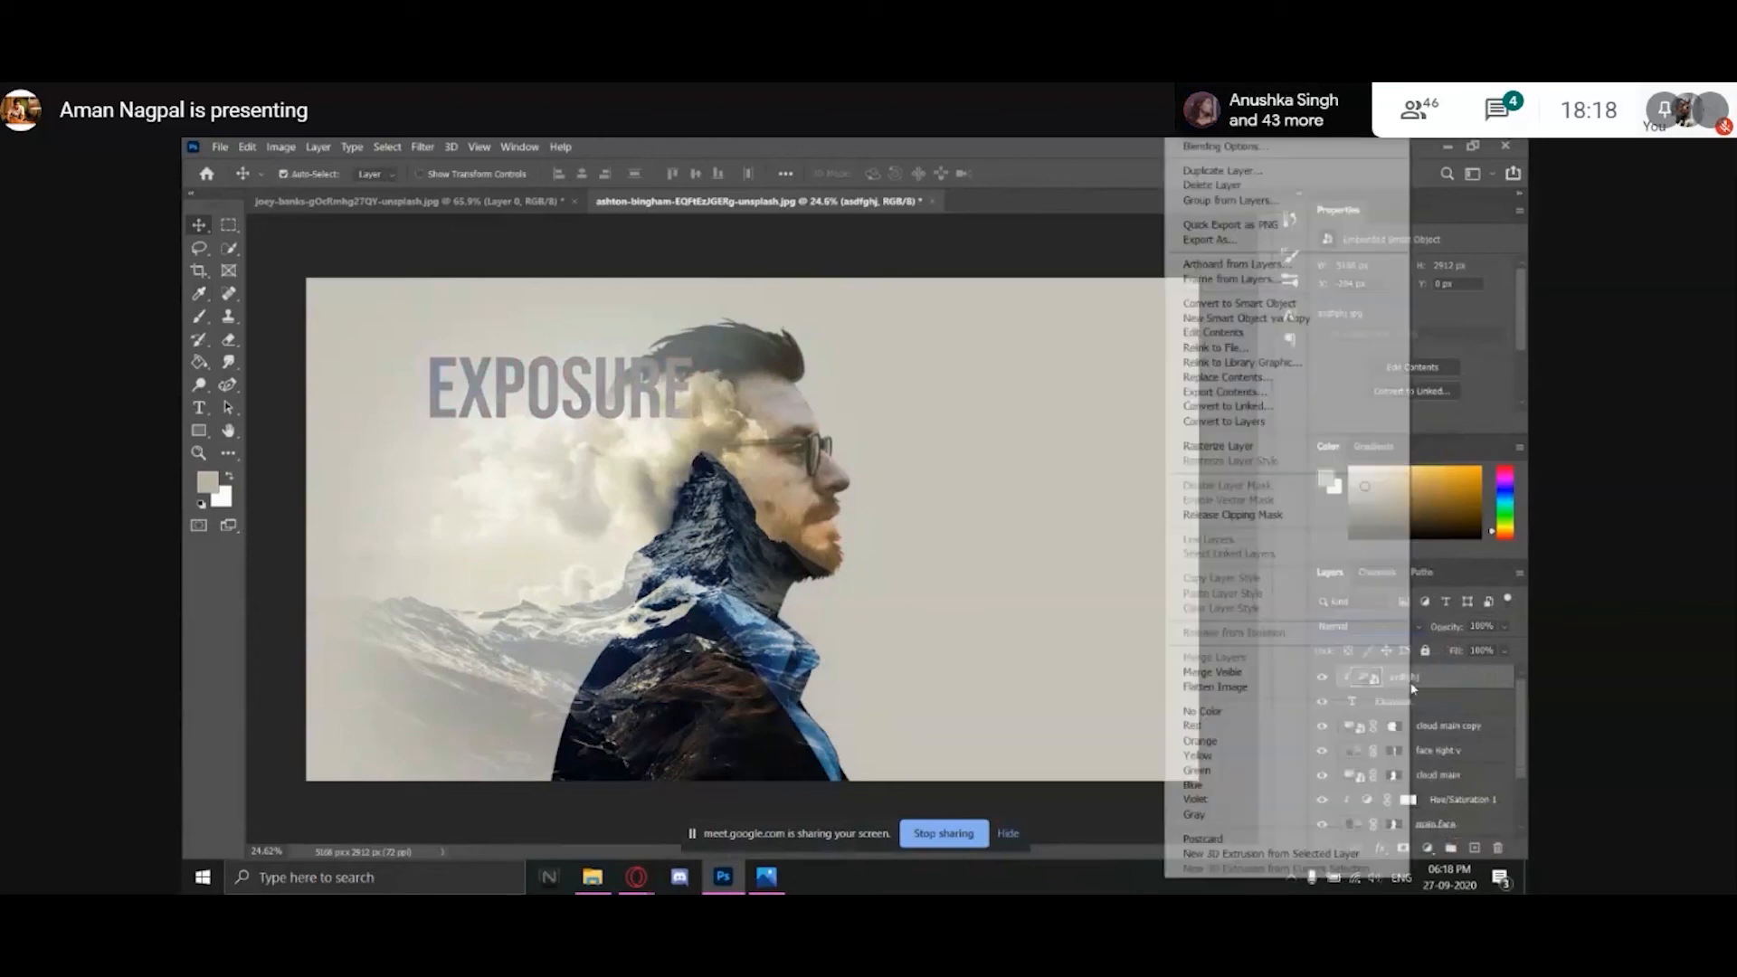
click(1361, 626)
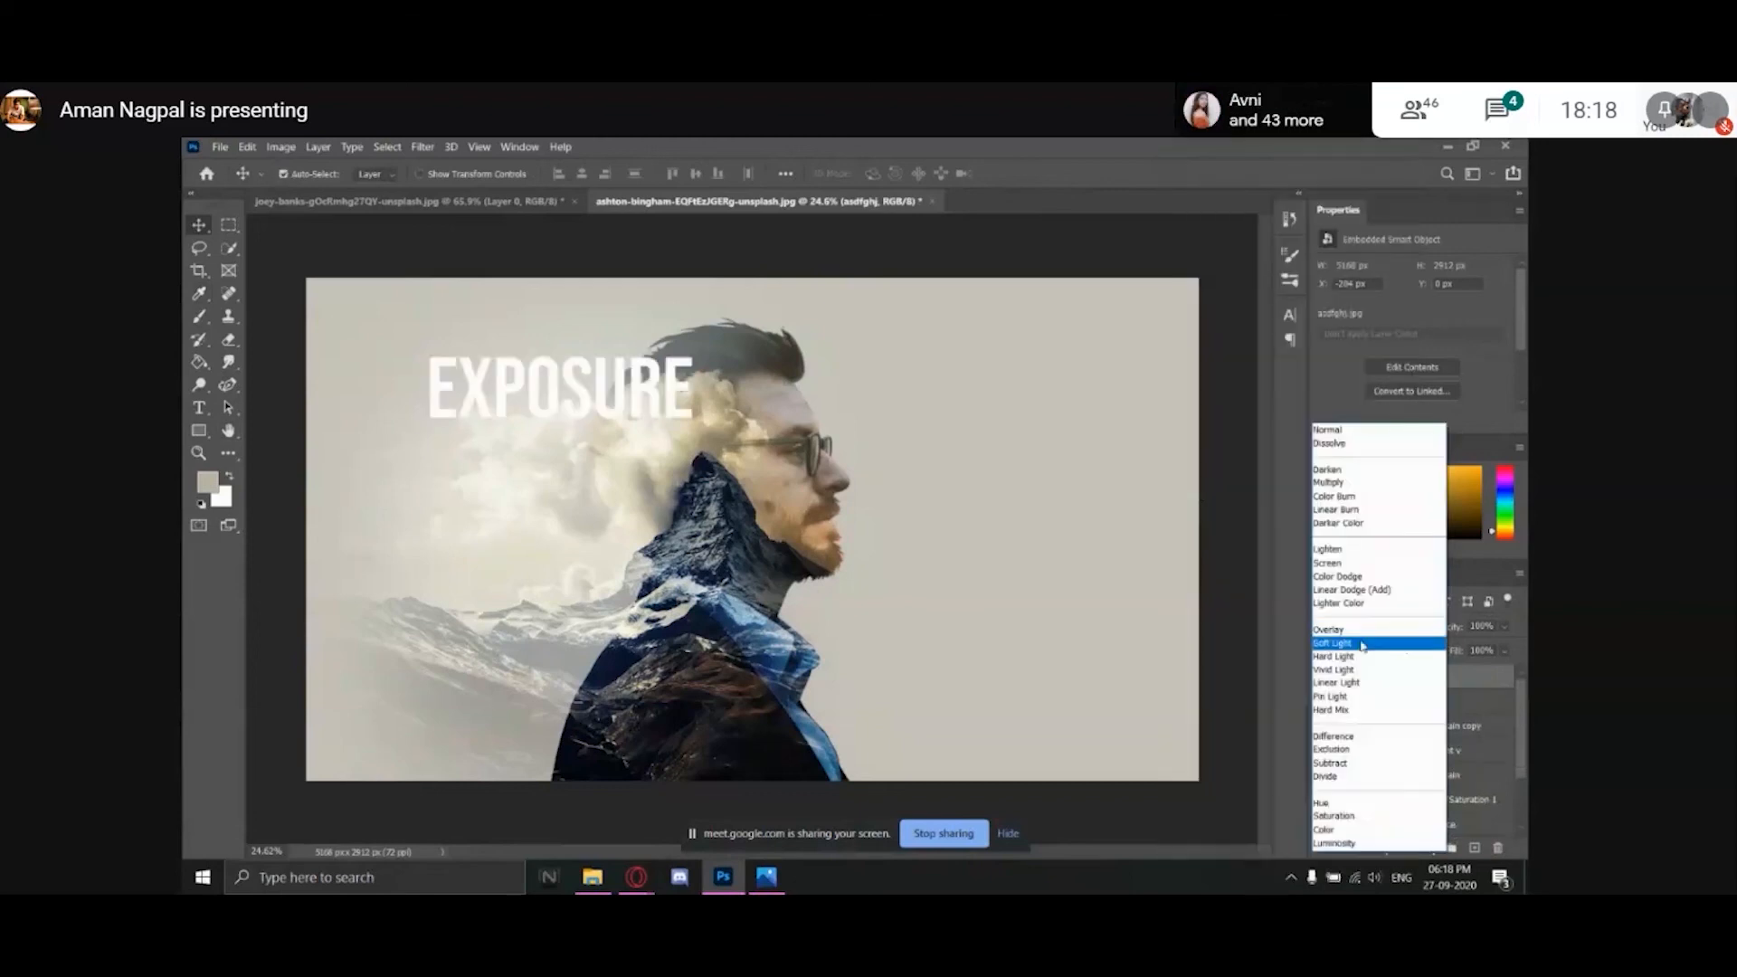
click(1342, 485)
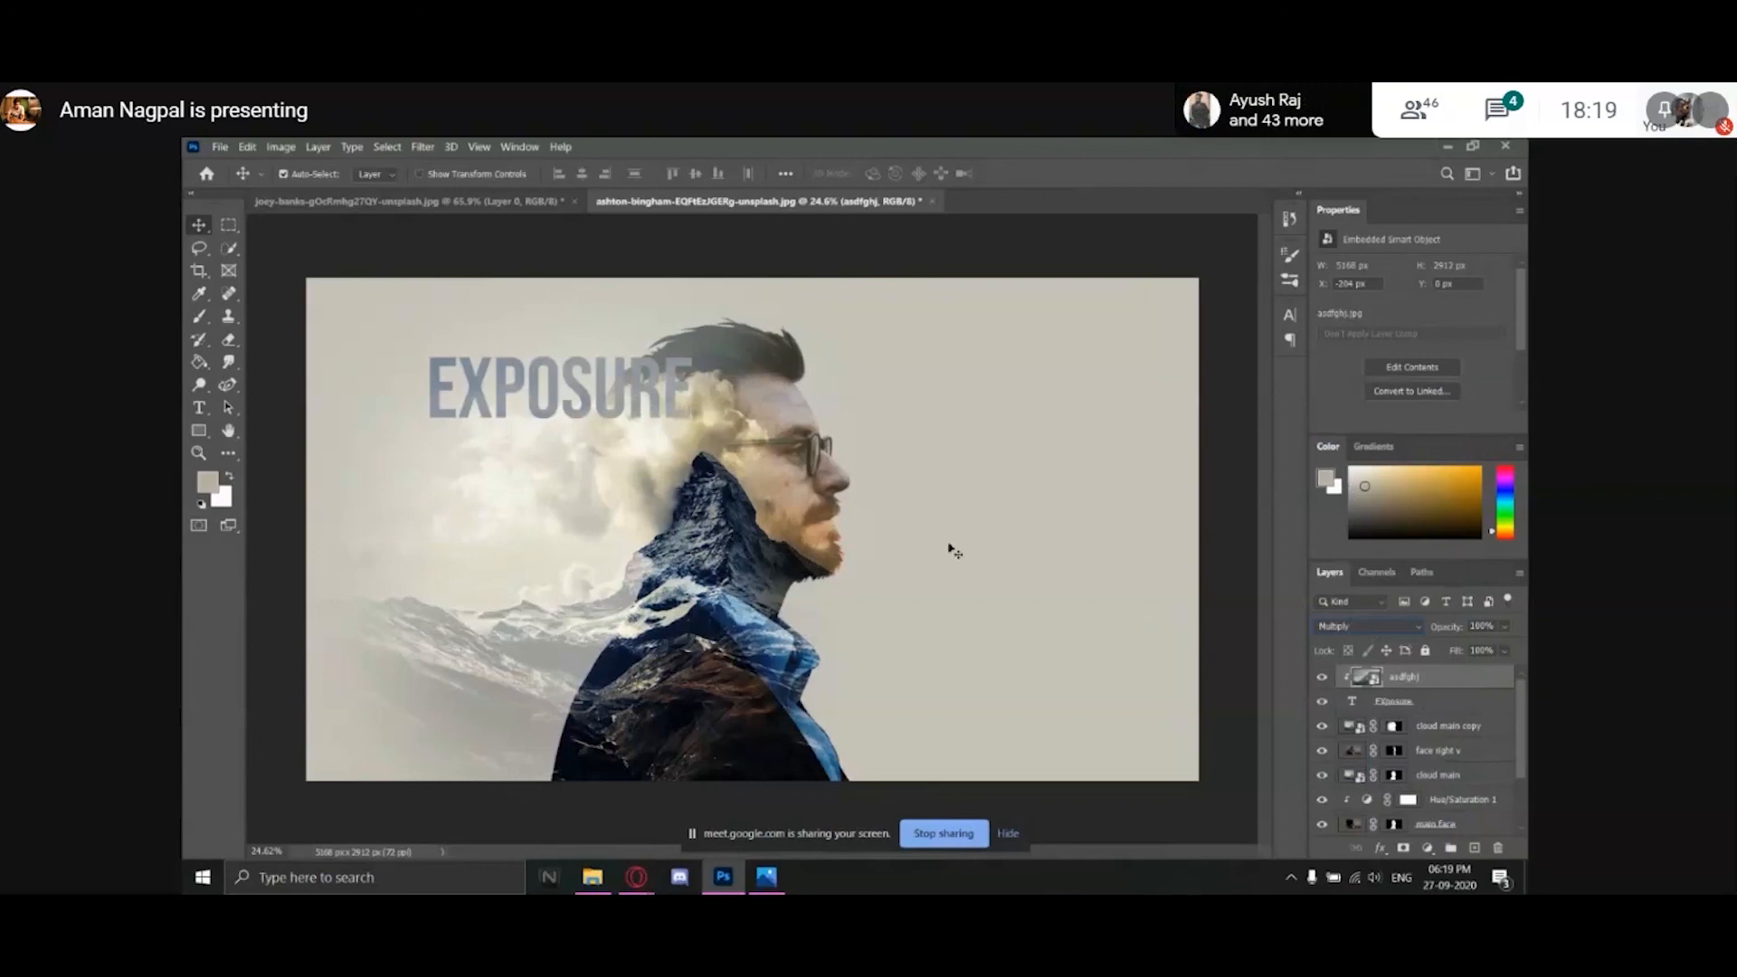
Move the EXPOSURE title slightly down, to about X 718 px and Y 503 px, and apply the transform.
drag(671, 401, 671, 418)
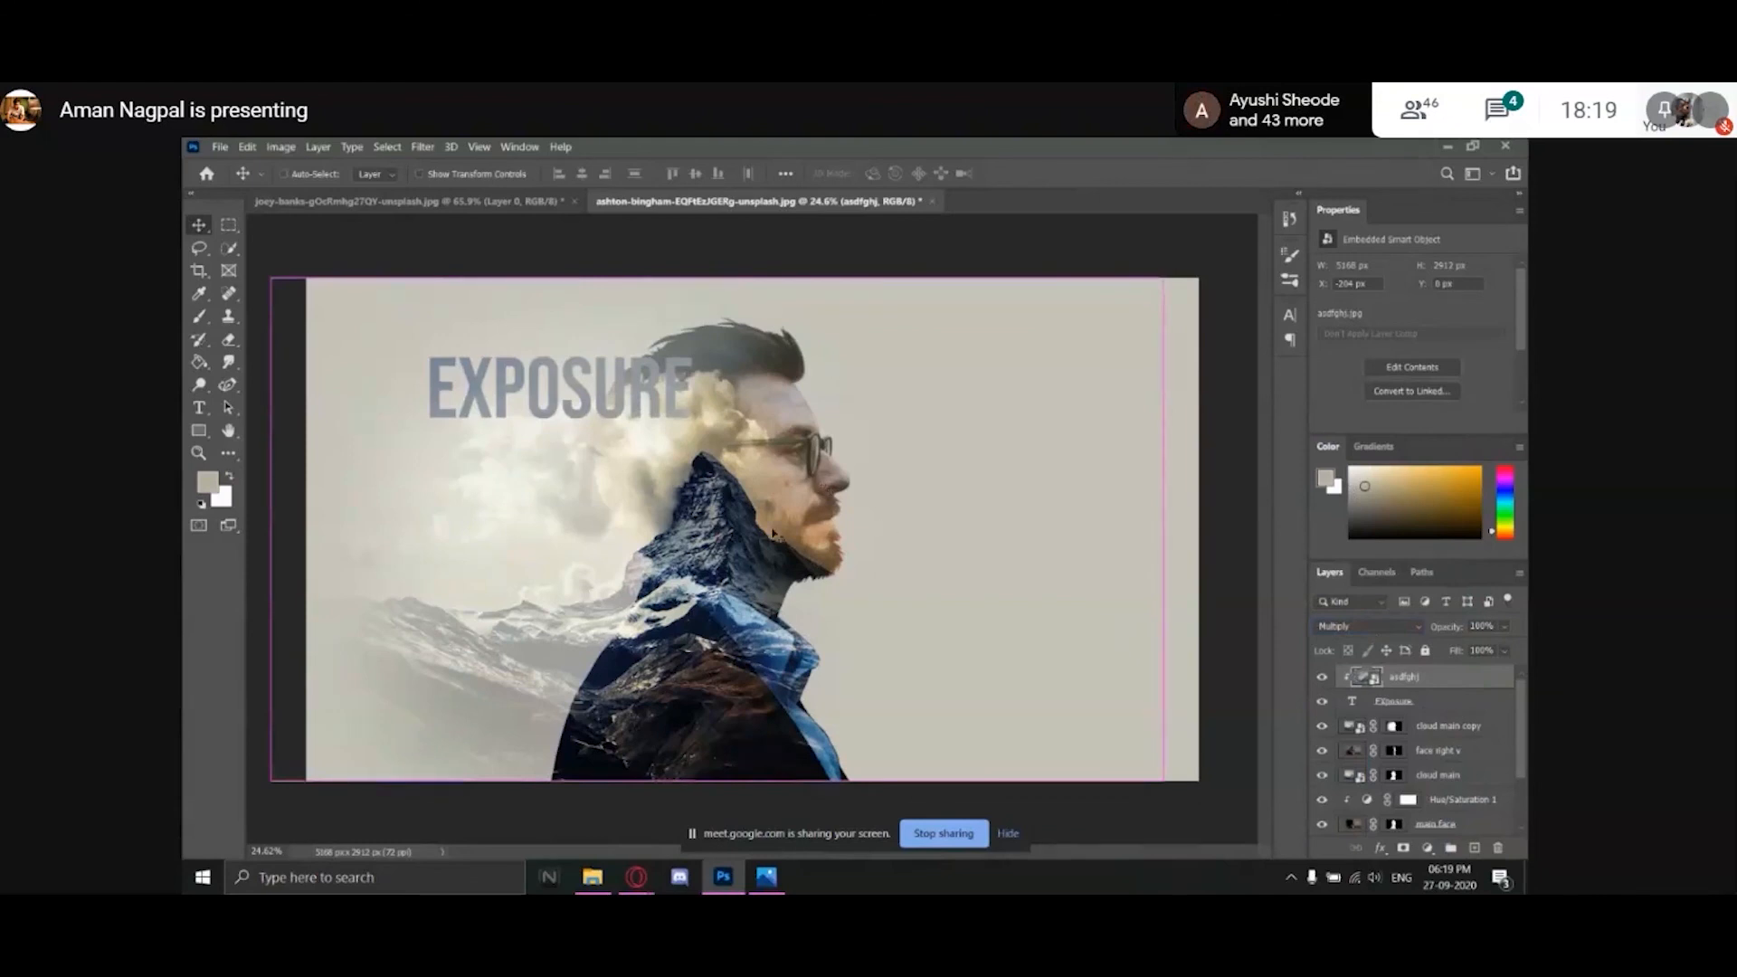
double_click(669, 416)
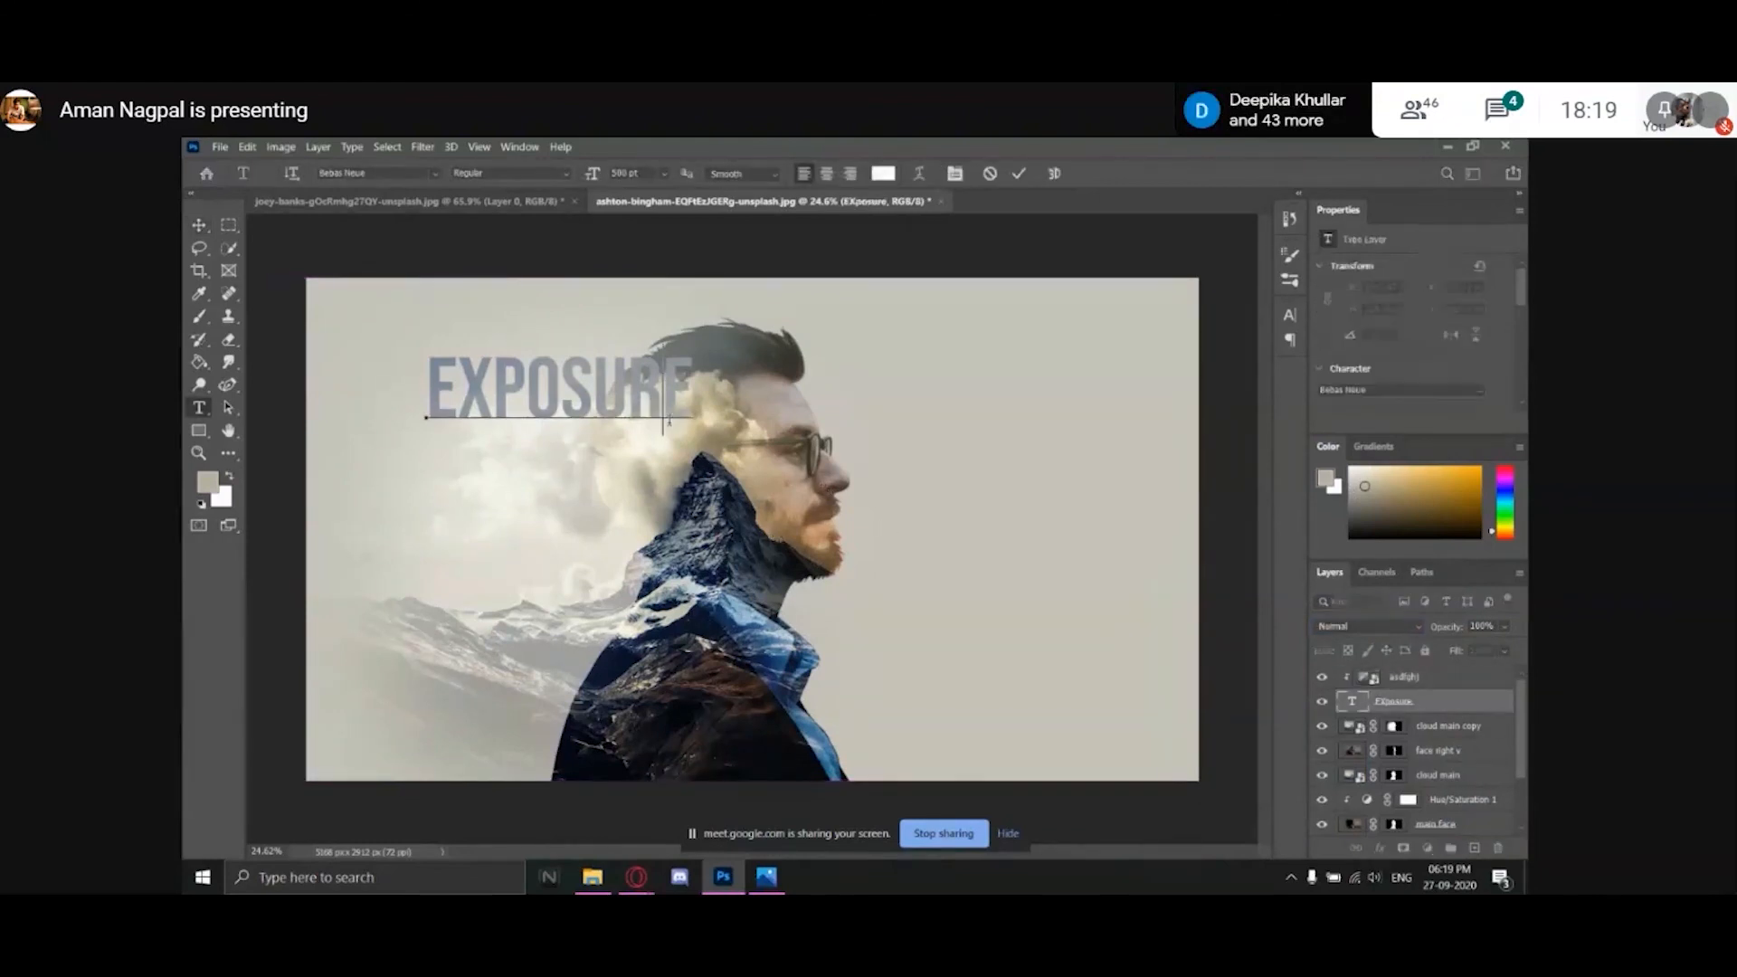
click(201, 226)
key(ctrl+t)
drag(640, 416, 645, 437)
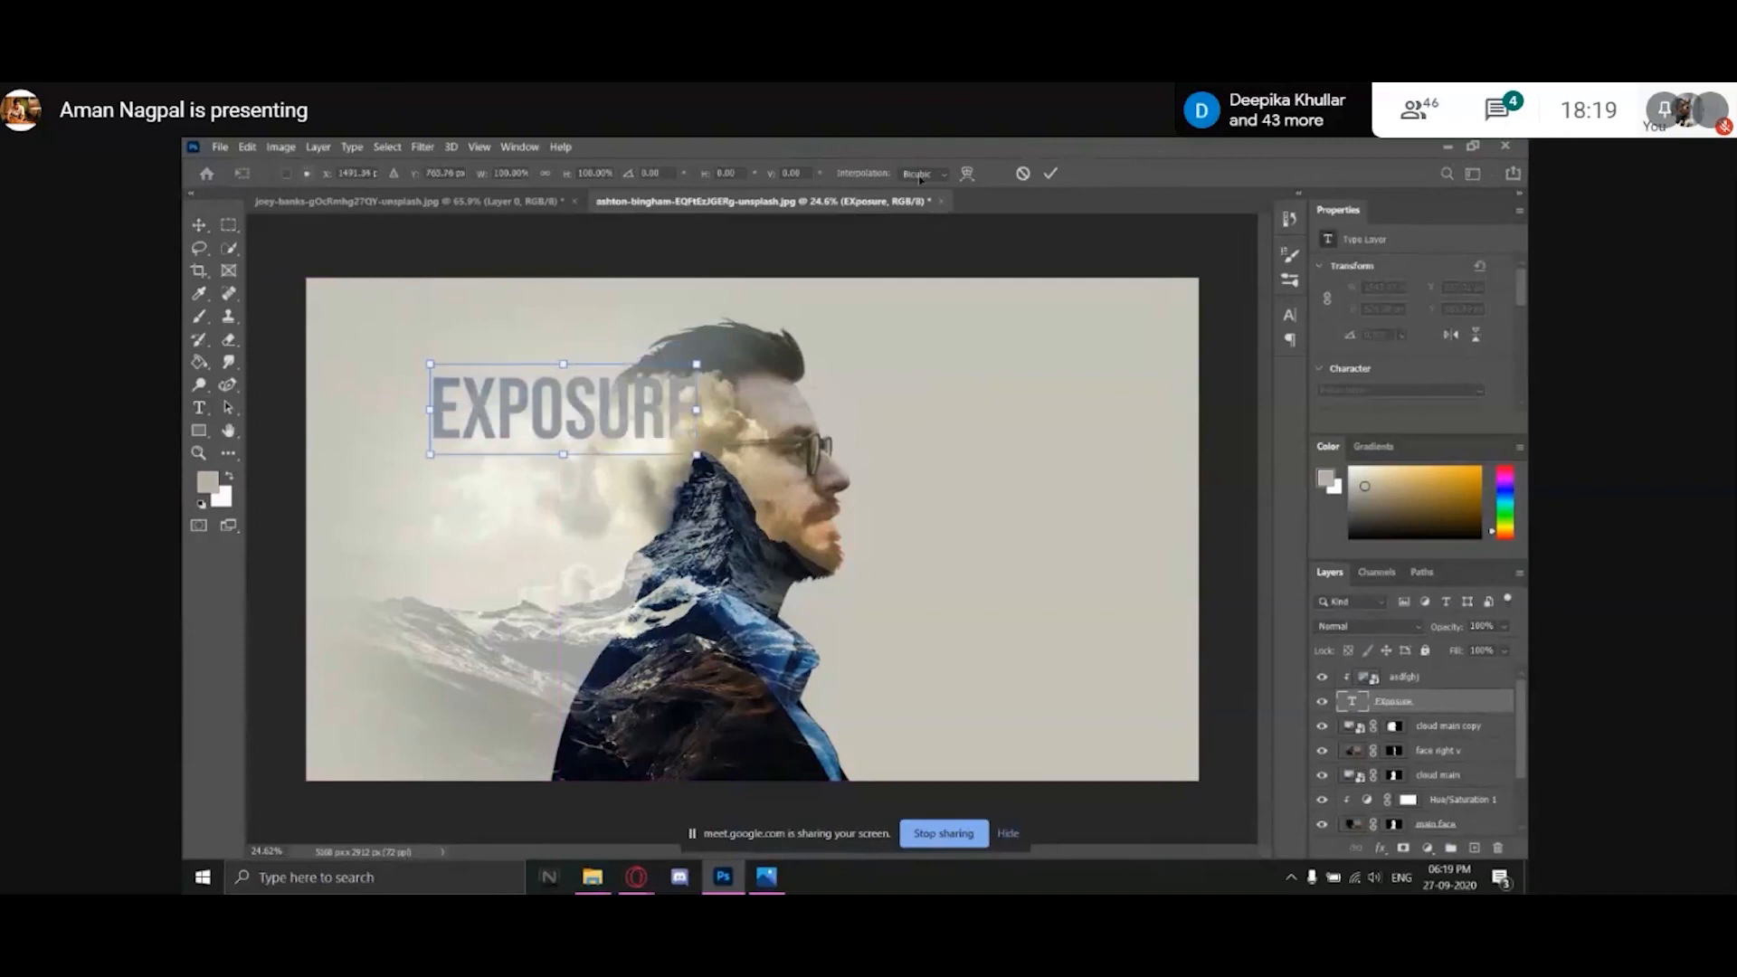
click(1050, 173)
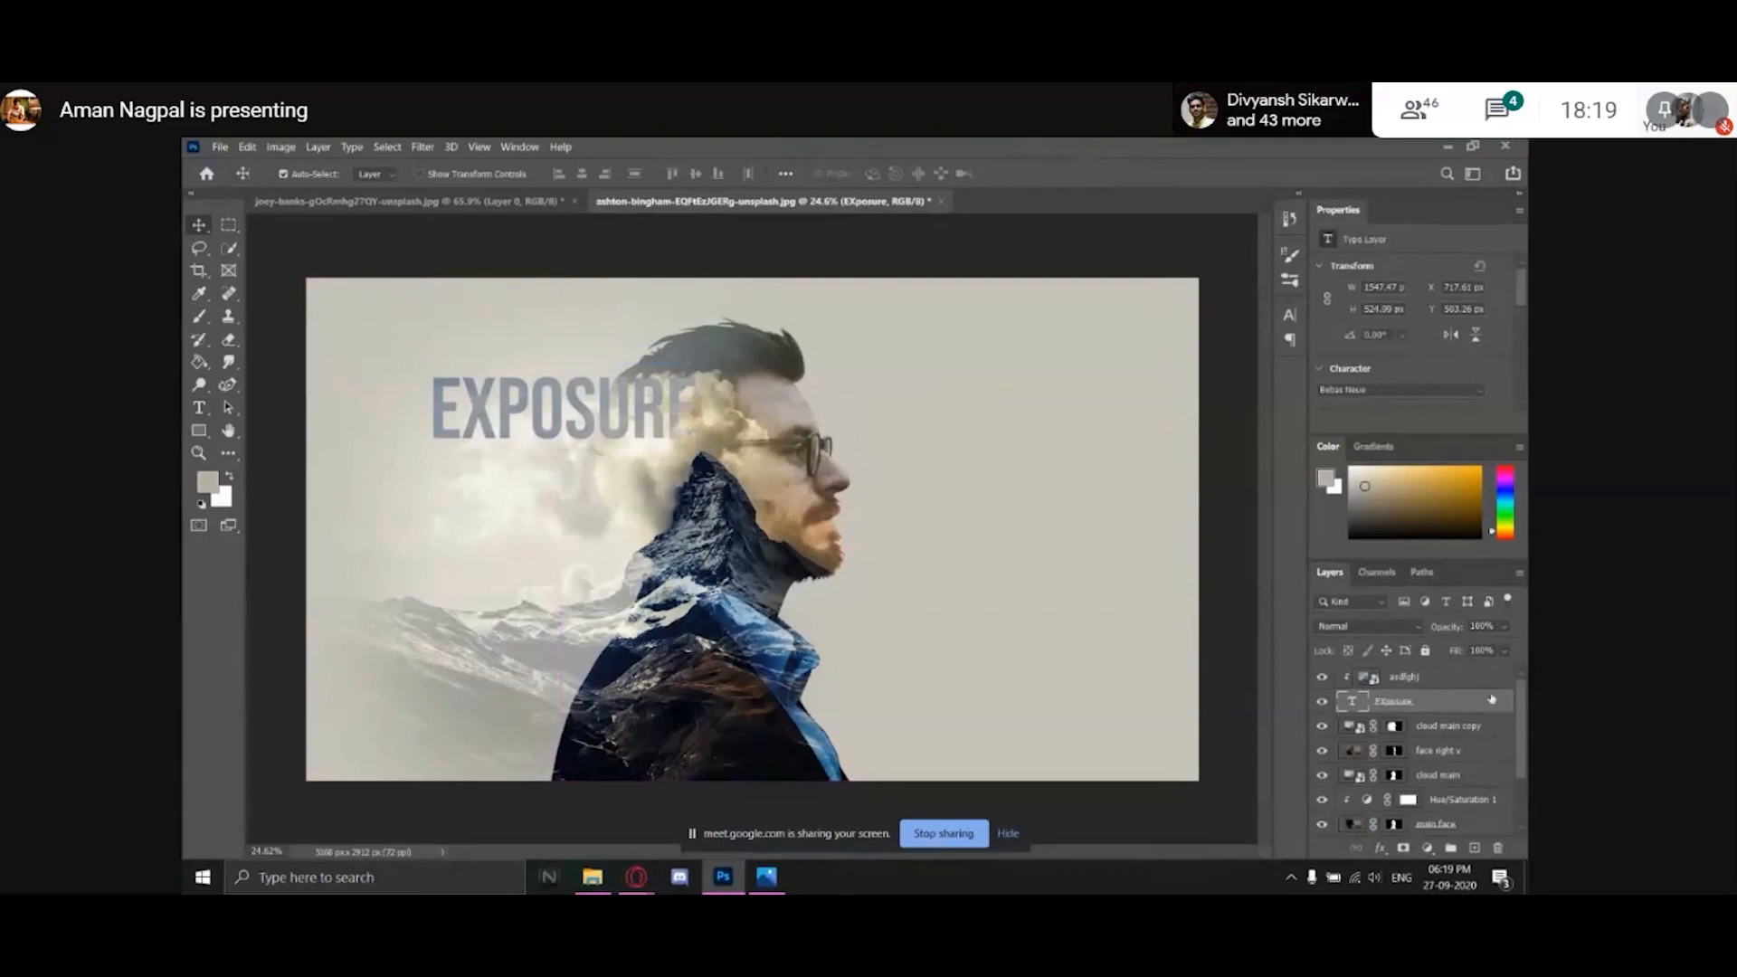
Crop the canvas on both sides to about 3008 by 2912 px around the title and the man's profile.
click(1465, 726)
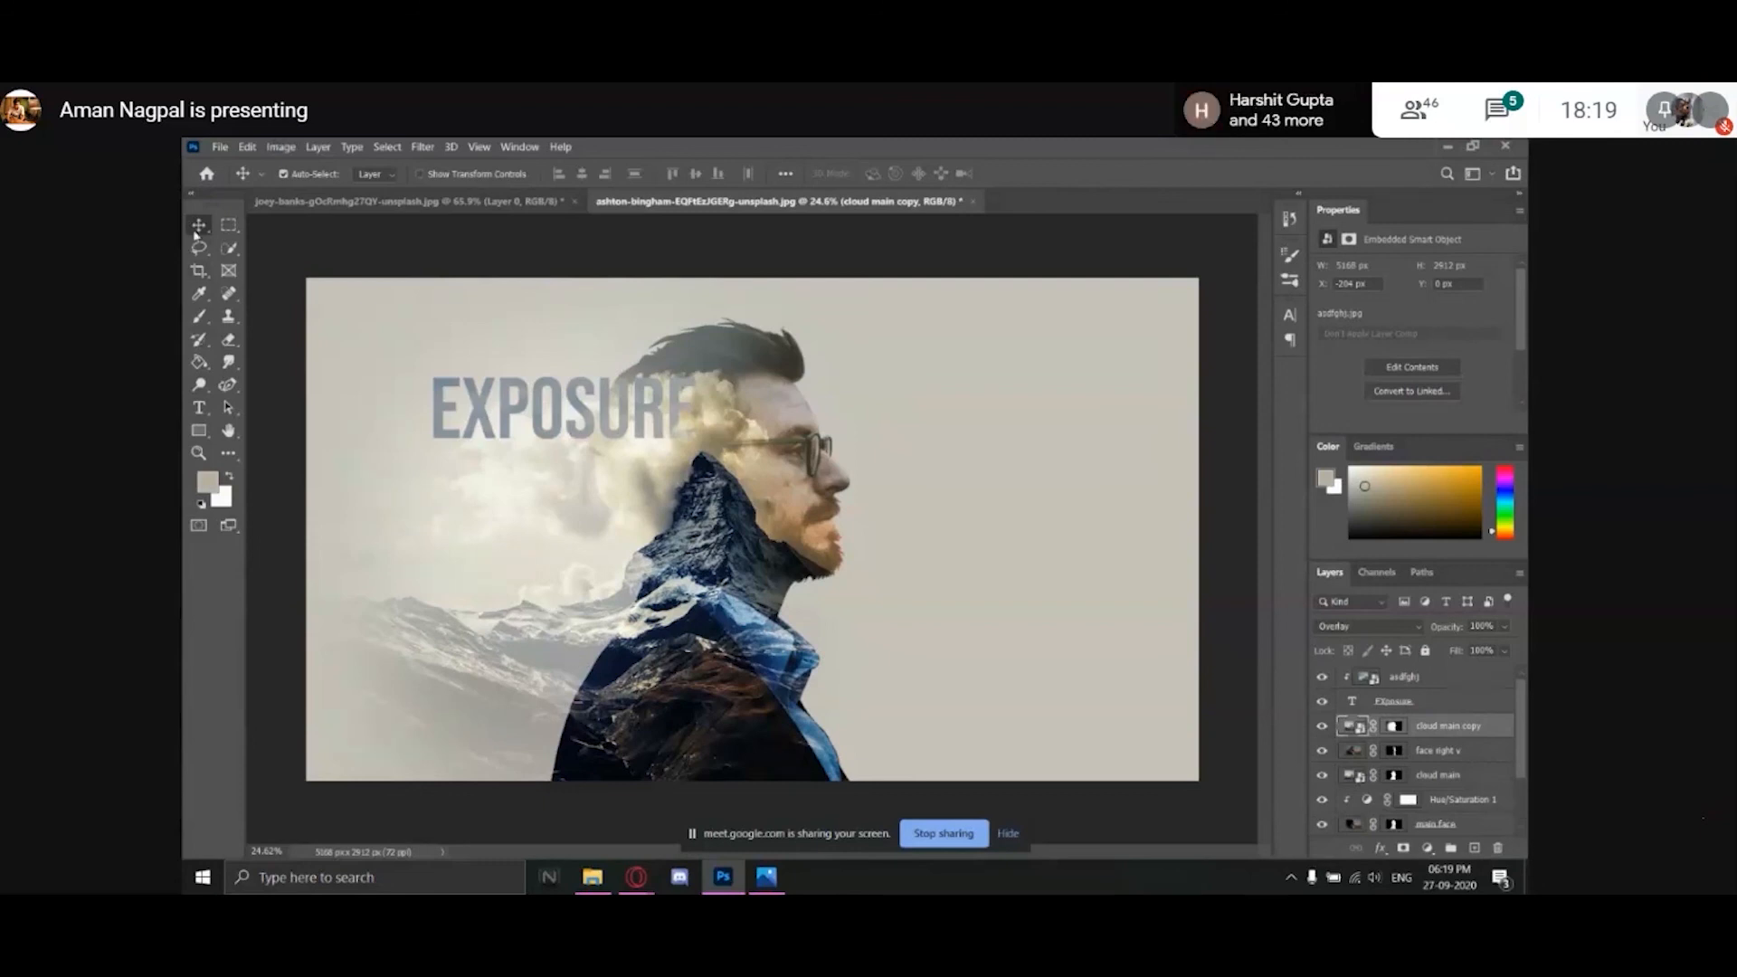
key(c)
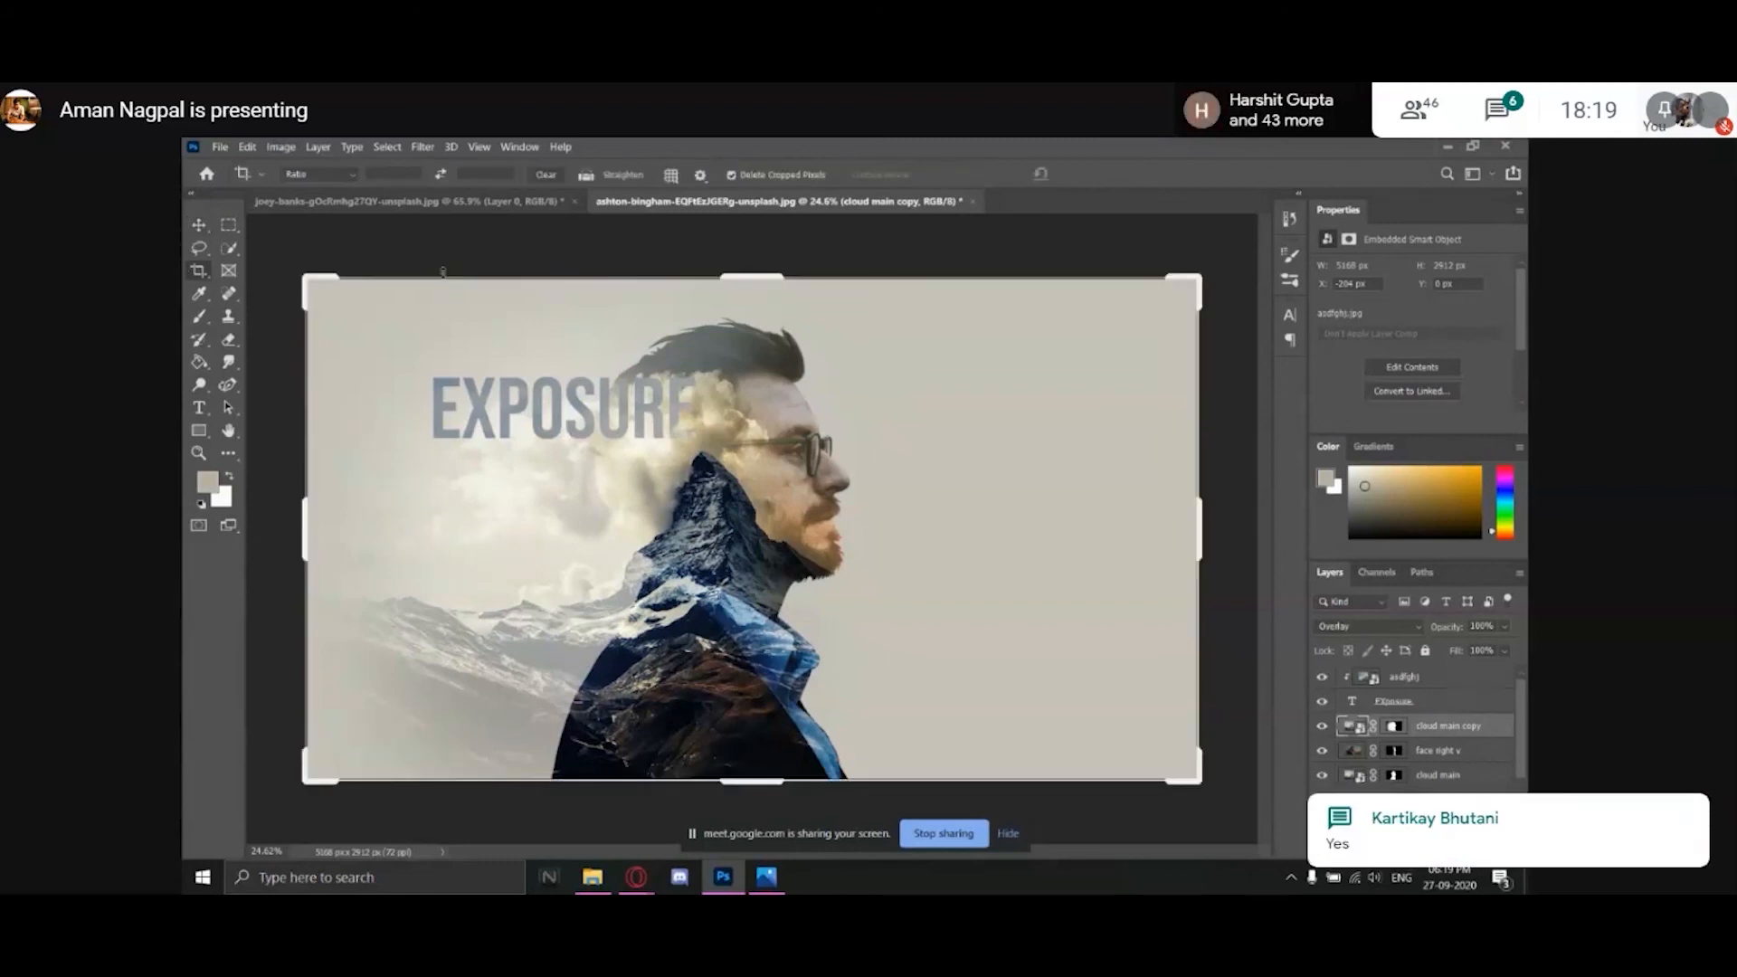
drag(1195, 524, 1041, 514)
drag(464, 521, 489, 522)
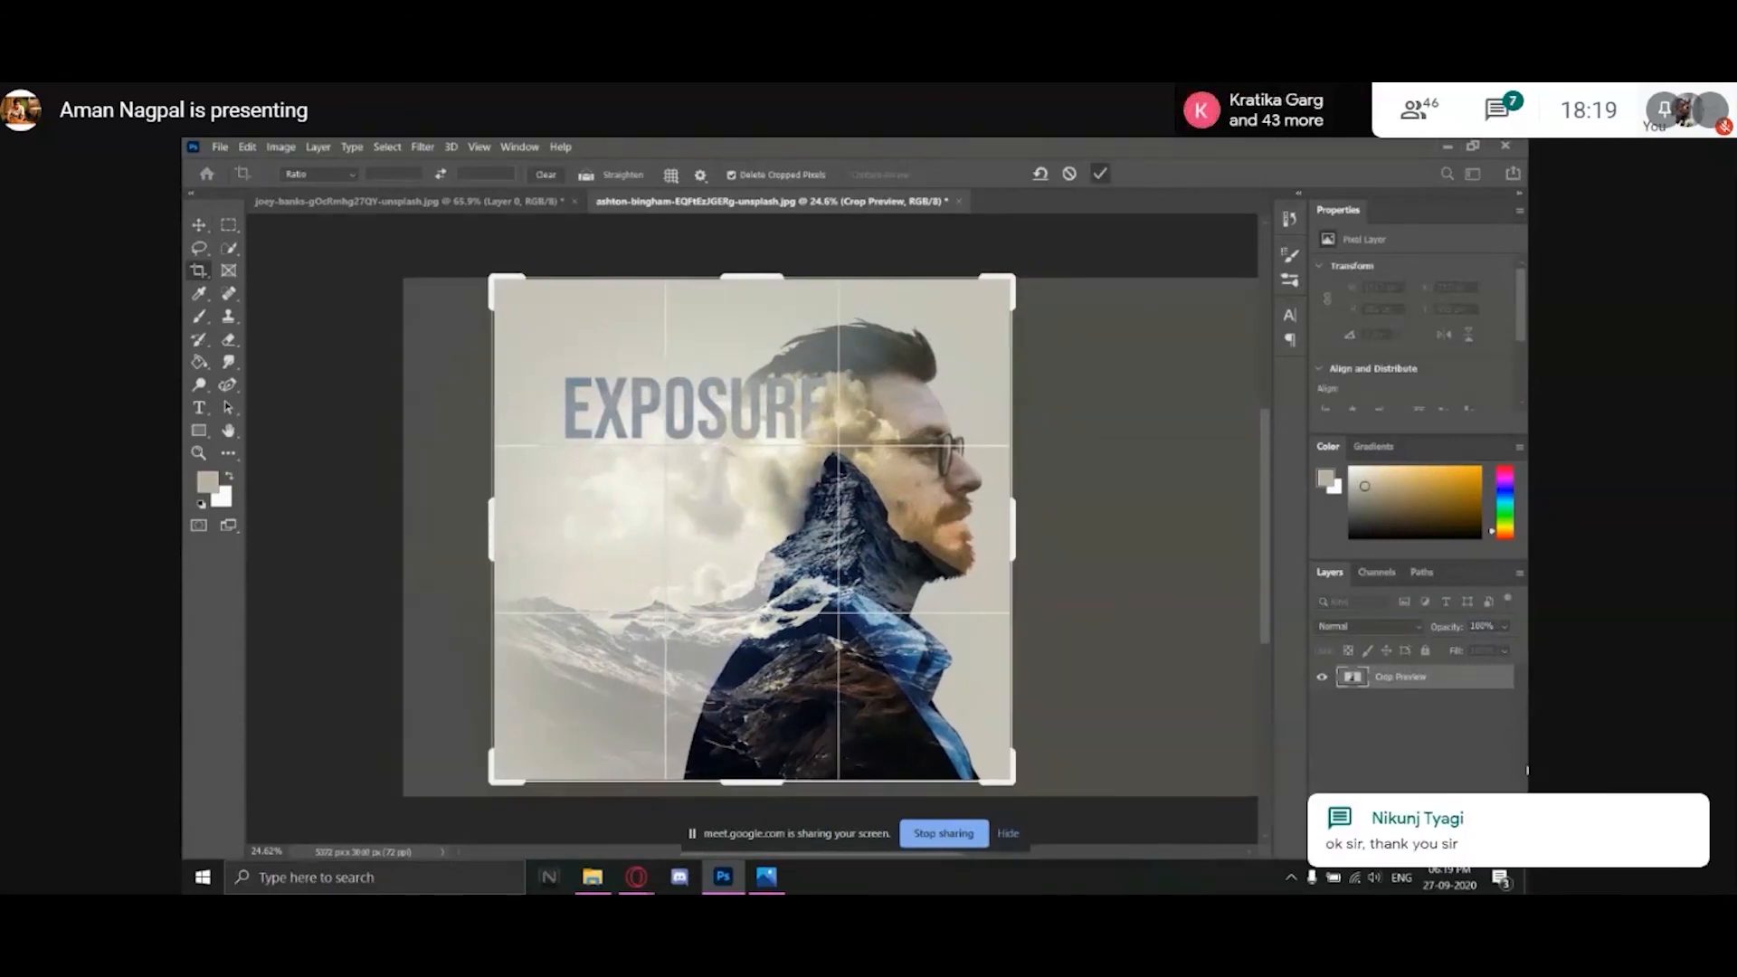
key(Return)
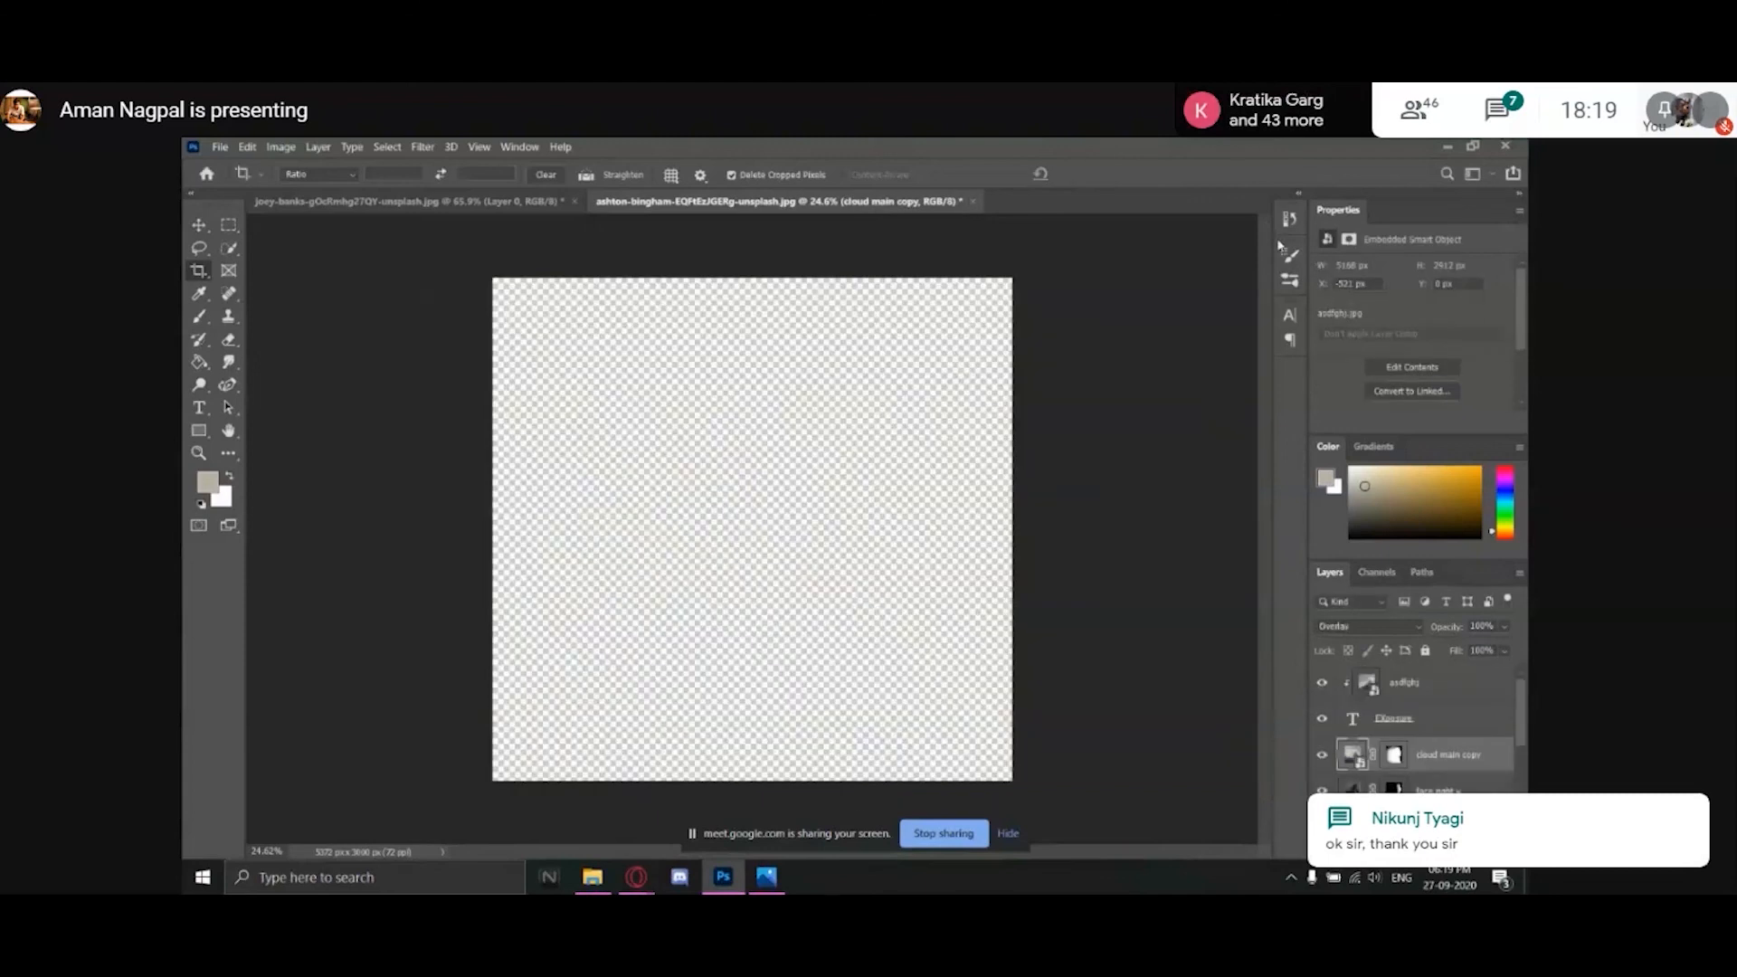
Raise the face right v layer's opacity to about 86% and select the cloud main layer.
scroll(1466, 721, down, 2)
click(1465, 719)
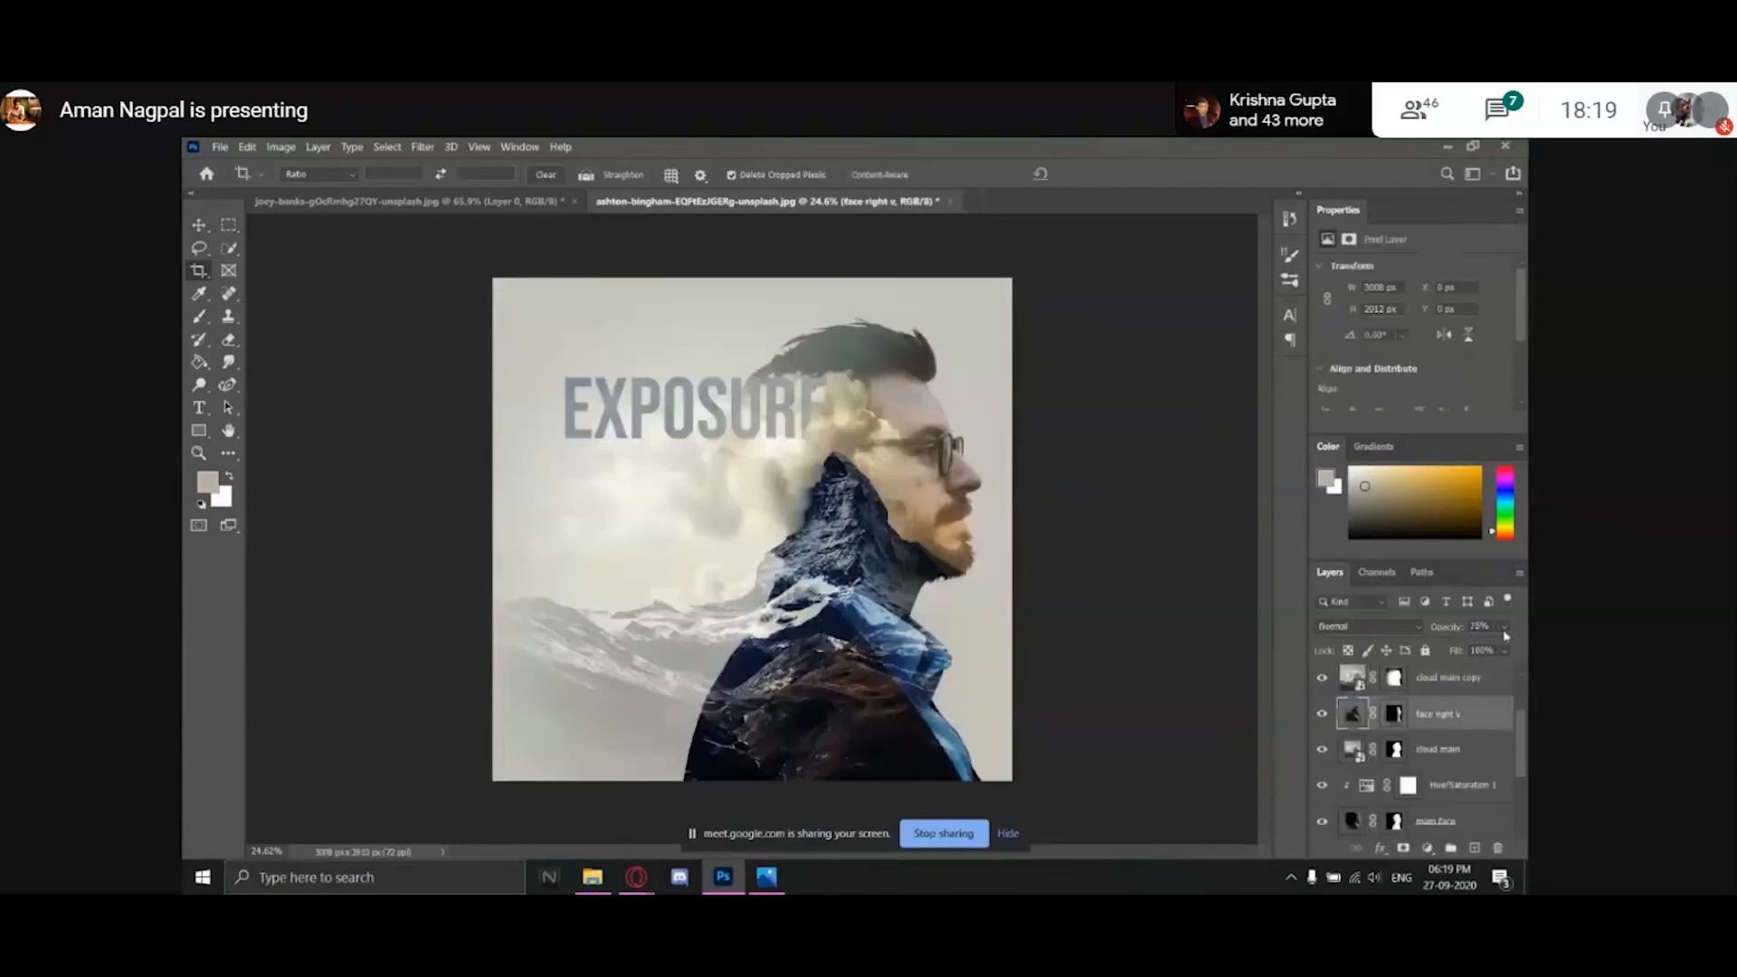
drag(1495, 646, 1505, 647)
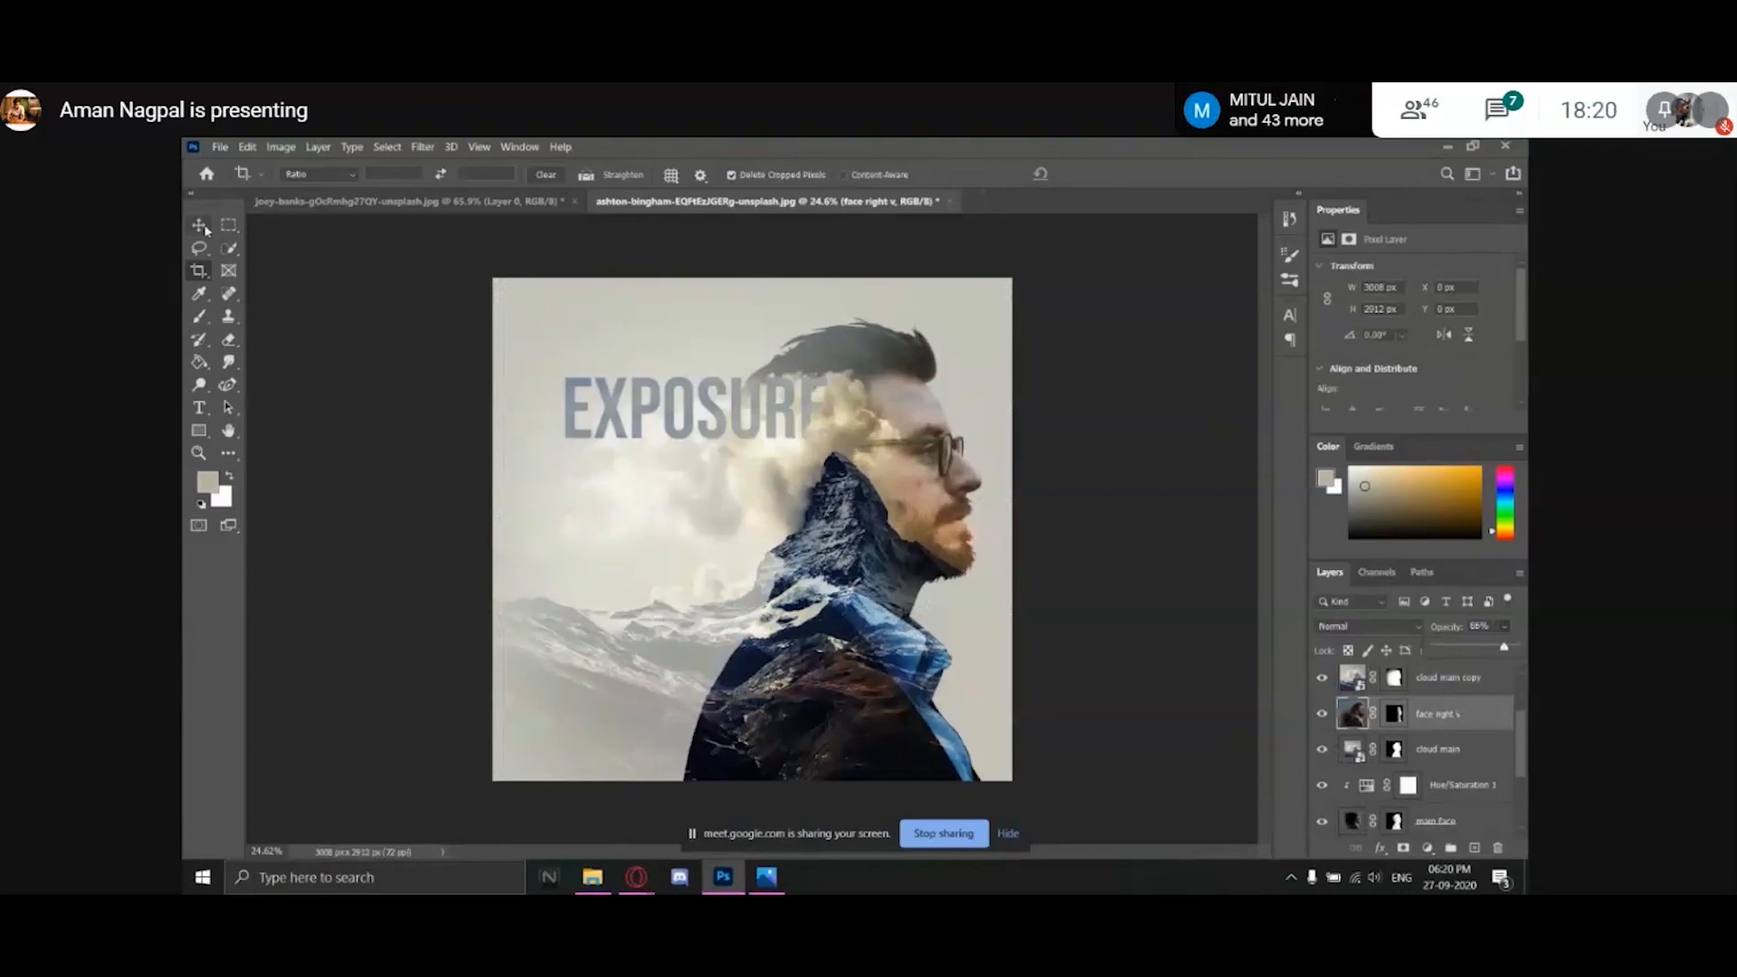
click(1438, 752)
scroll(1476, 799, down, 1)
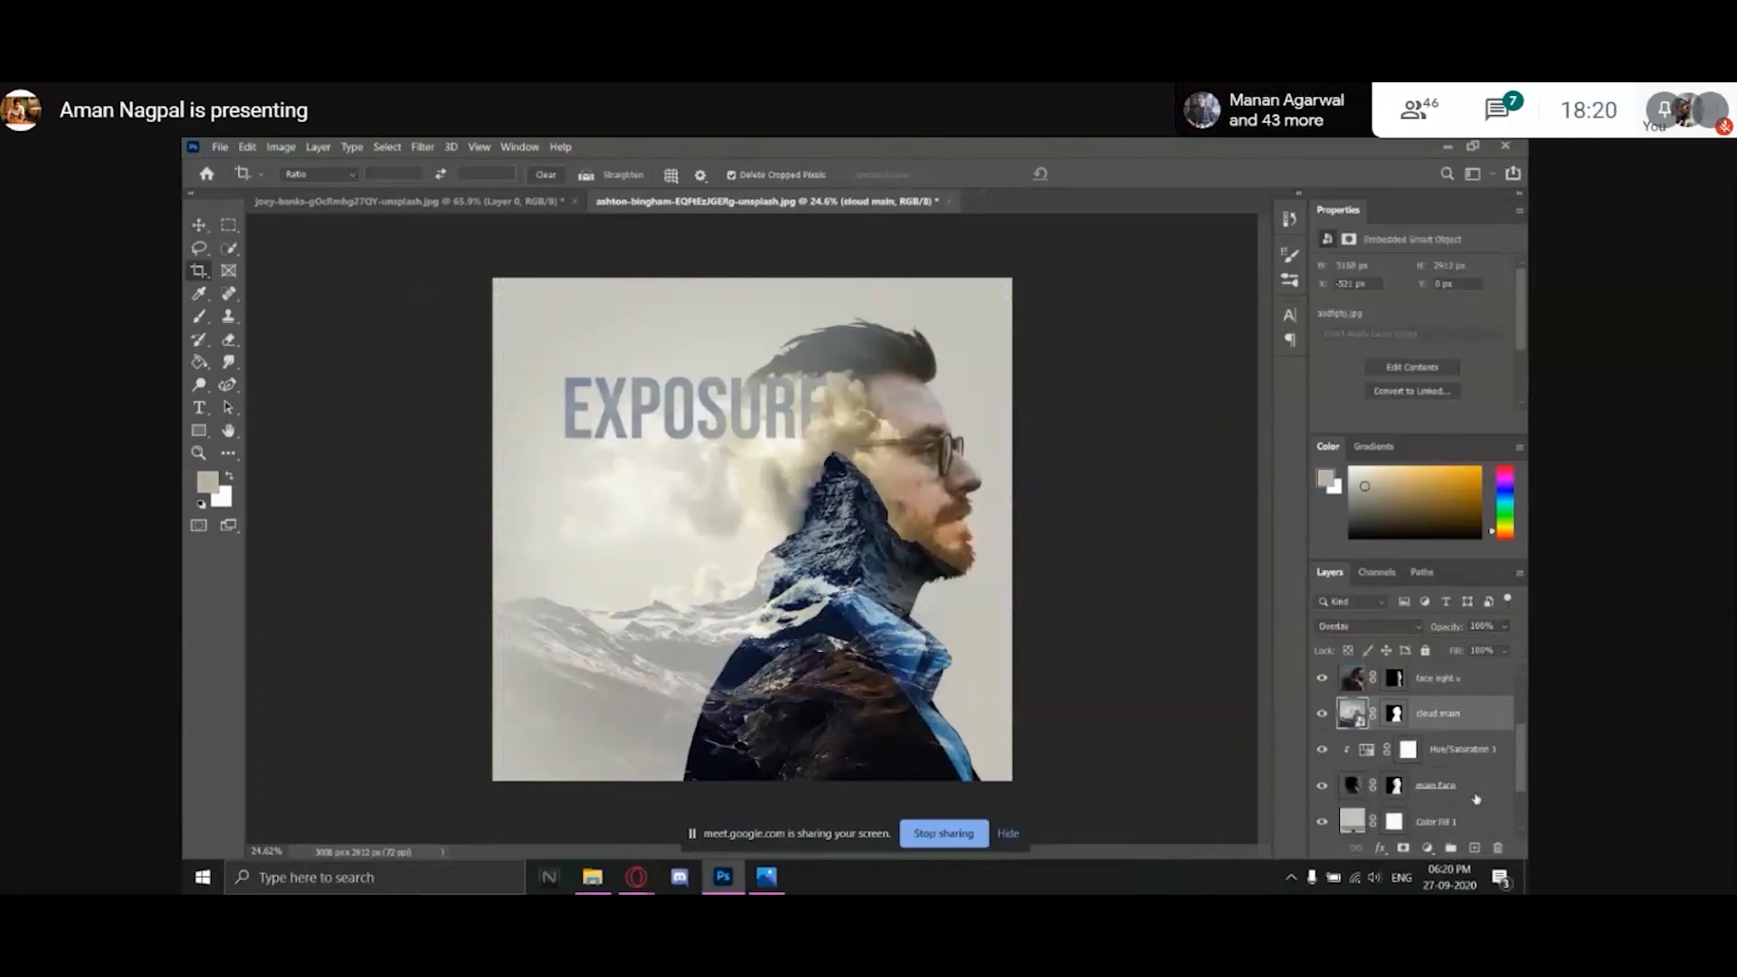
Paint with black on the main face layer's mask to fade the back of the man's head and his shoulder.
click(1468, 784)
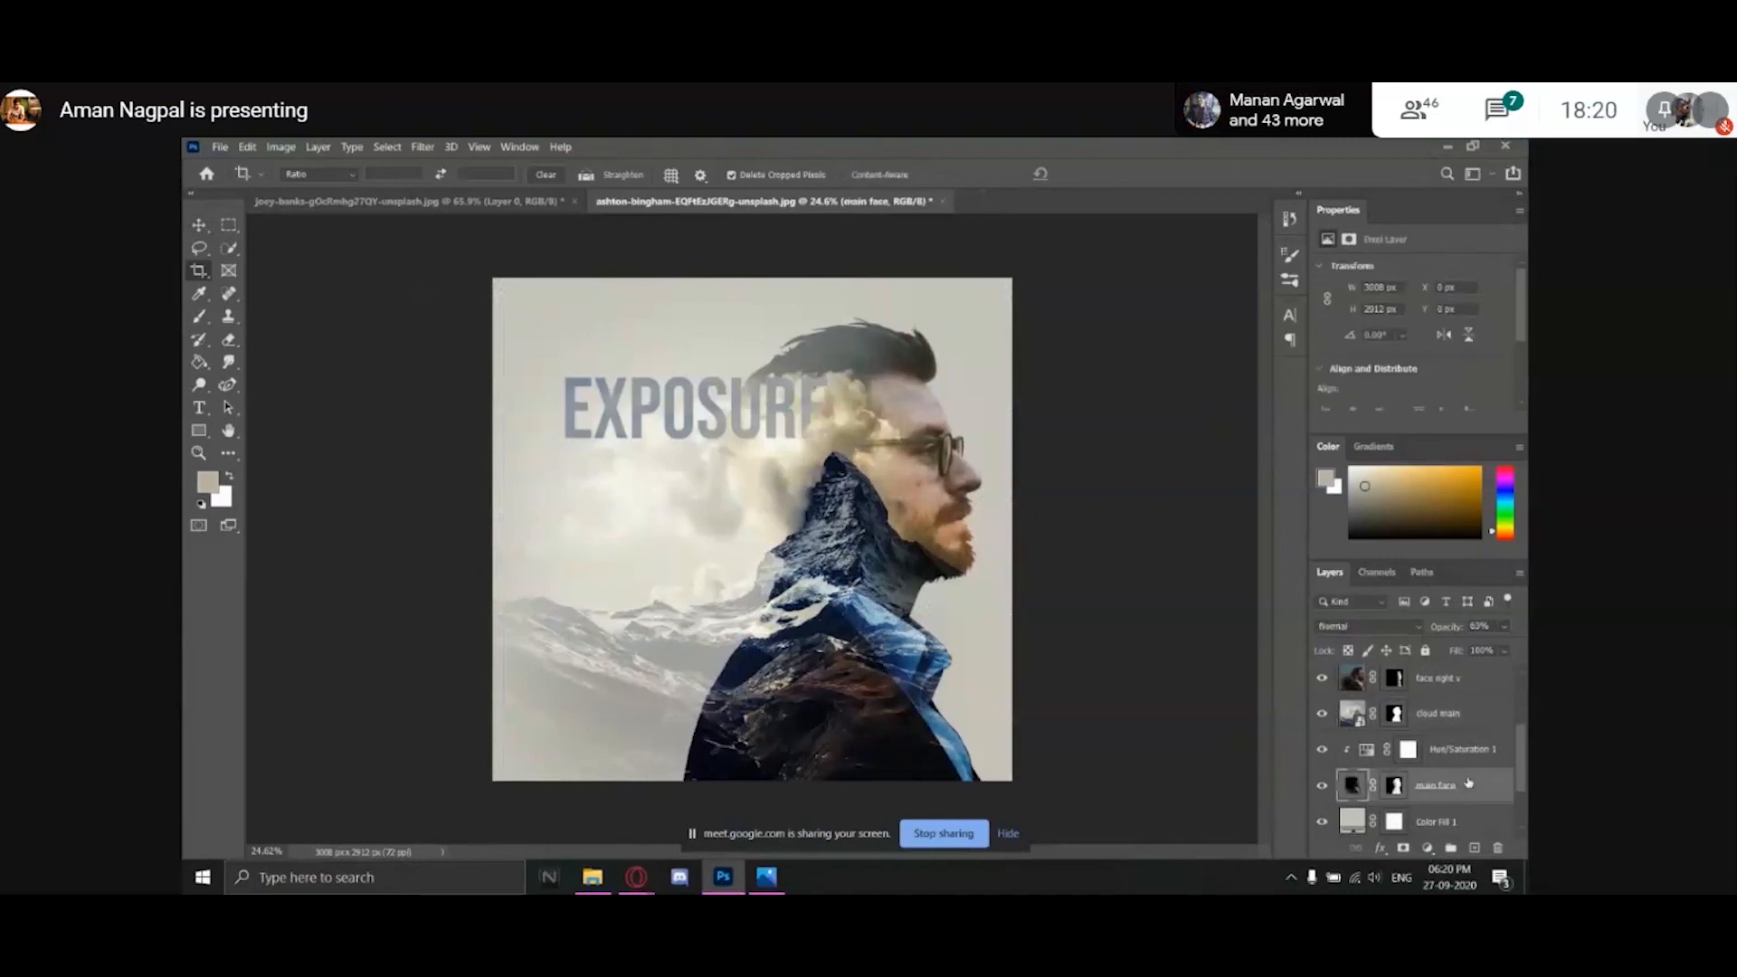
click(1394, 785)
key(b)
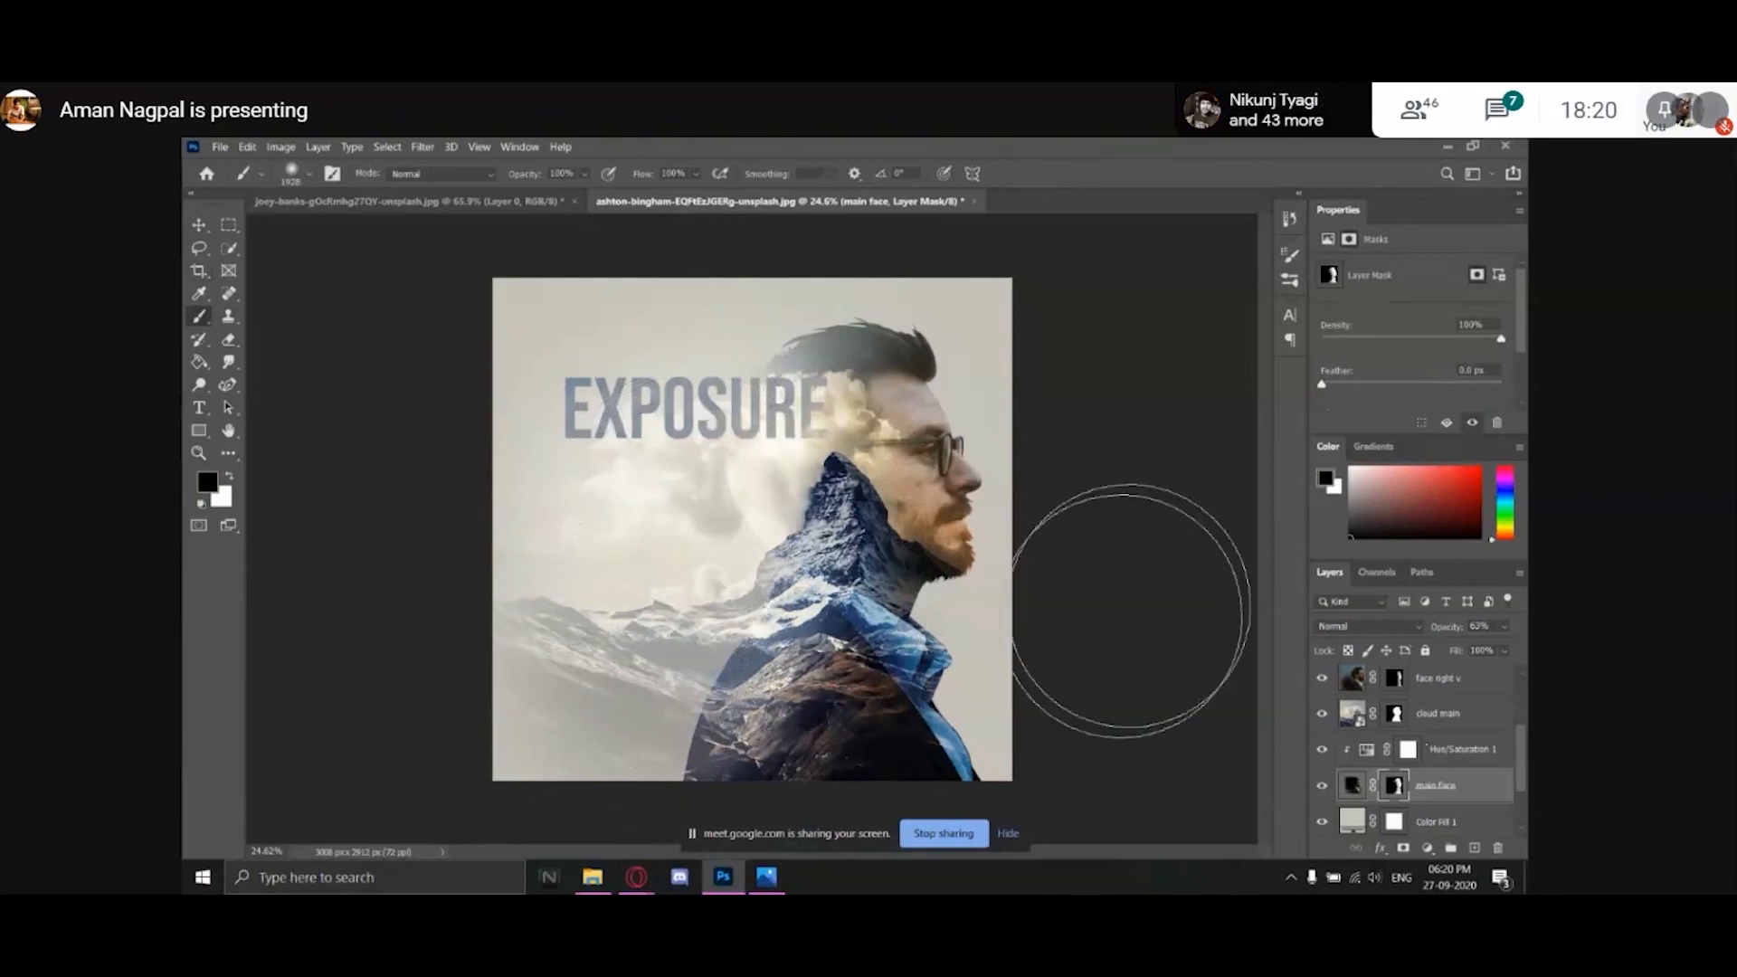
drag(1522, 767, 1525, 799)
scroll(1482, 739, up, 3)
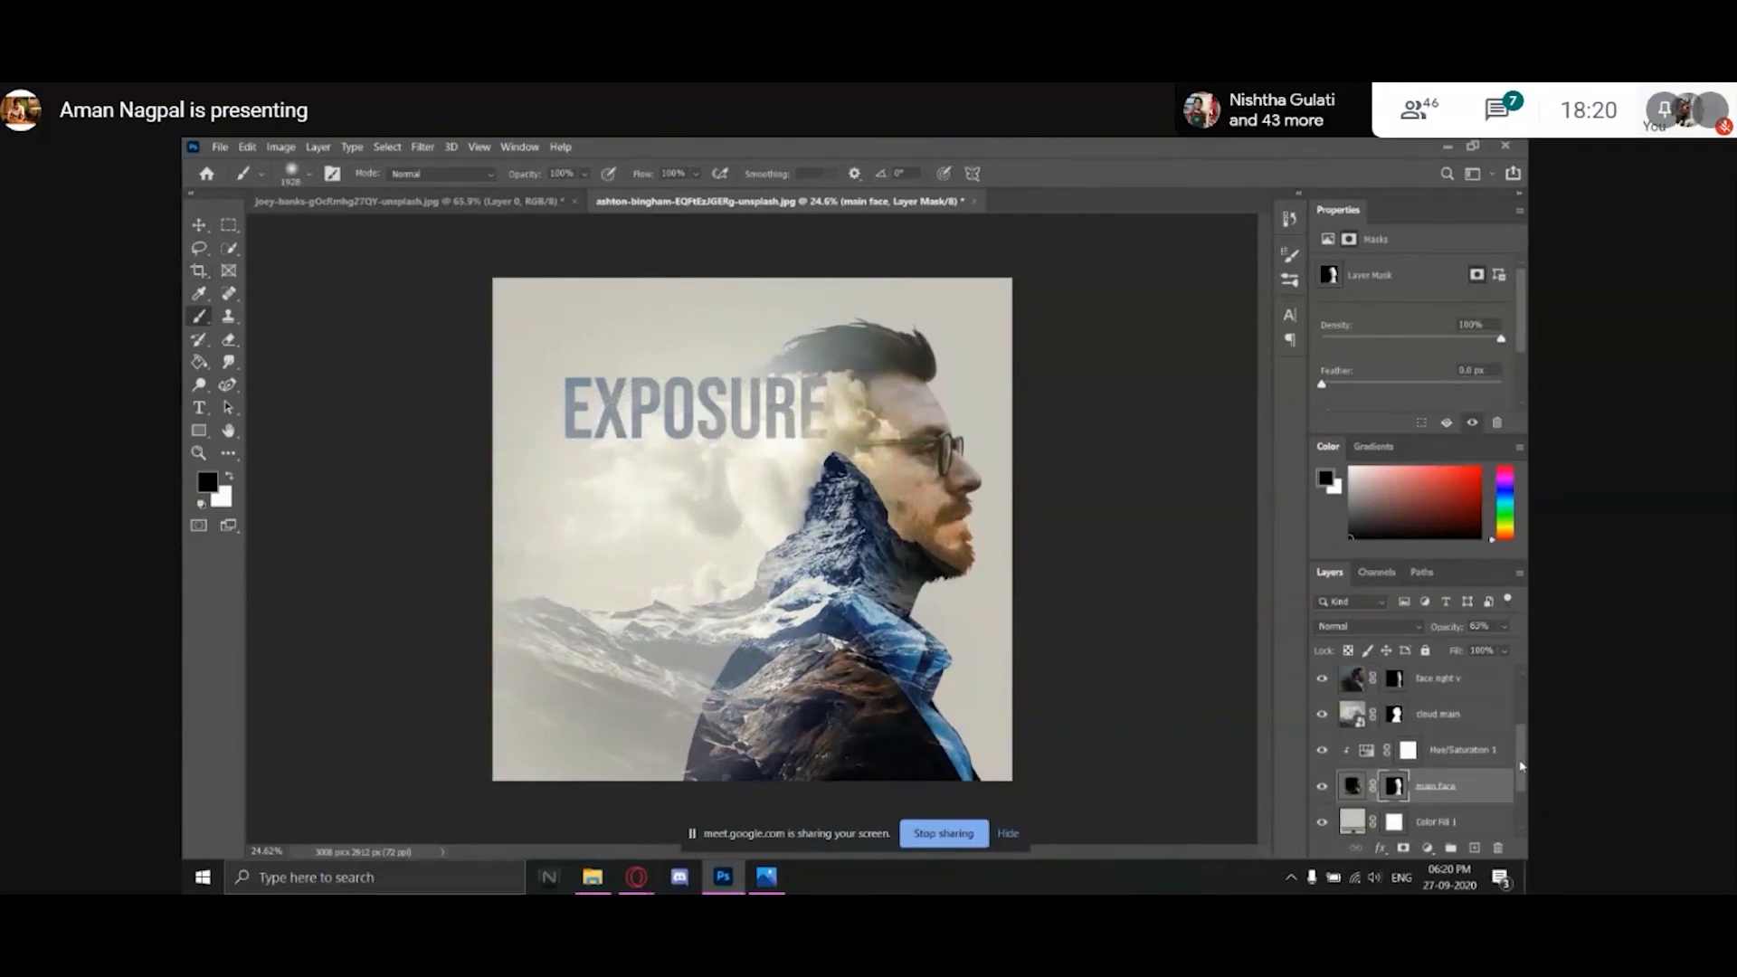
Paint with white on the cloud main layer's mask to reveal more of the clouds and snowy mountains behind the man.
click(1478, 734)
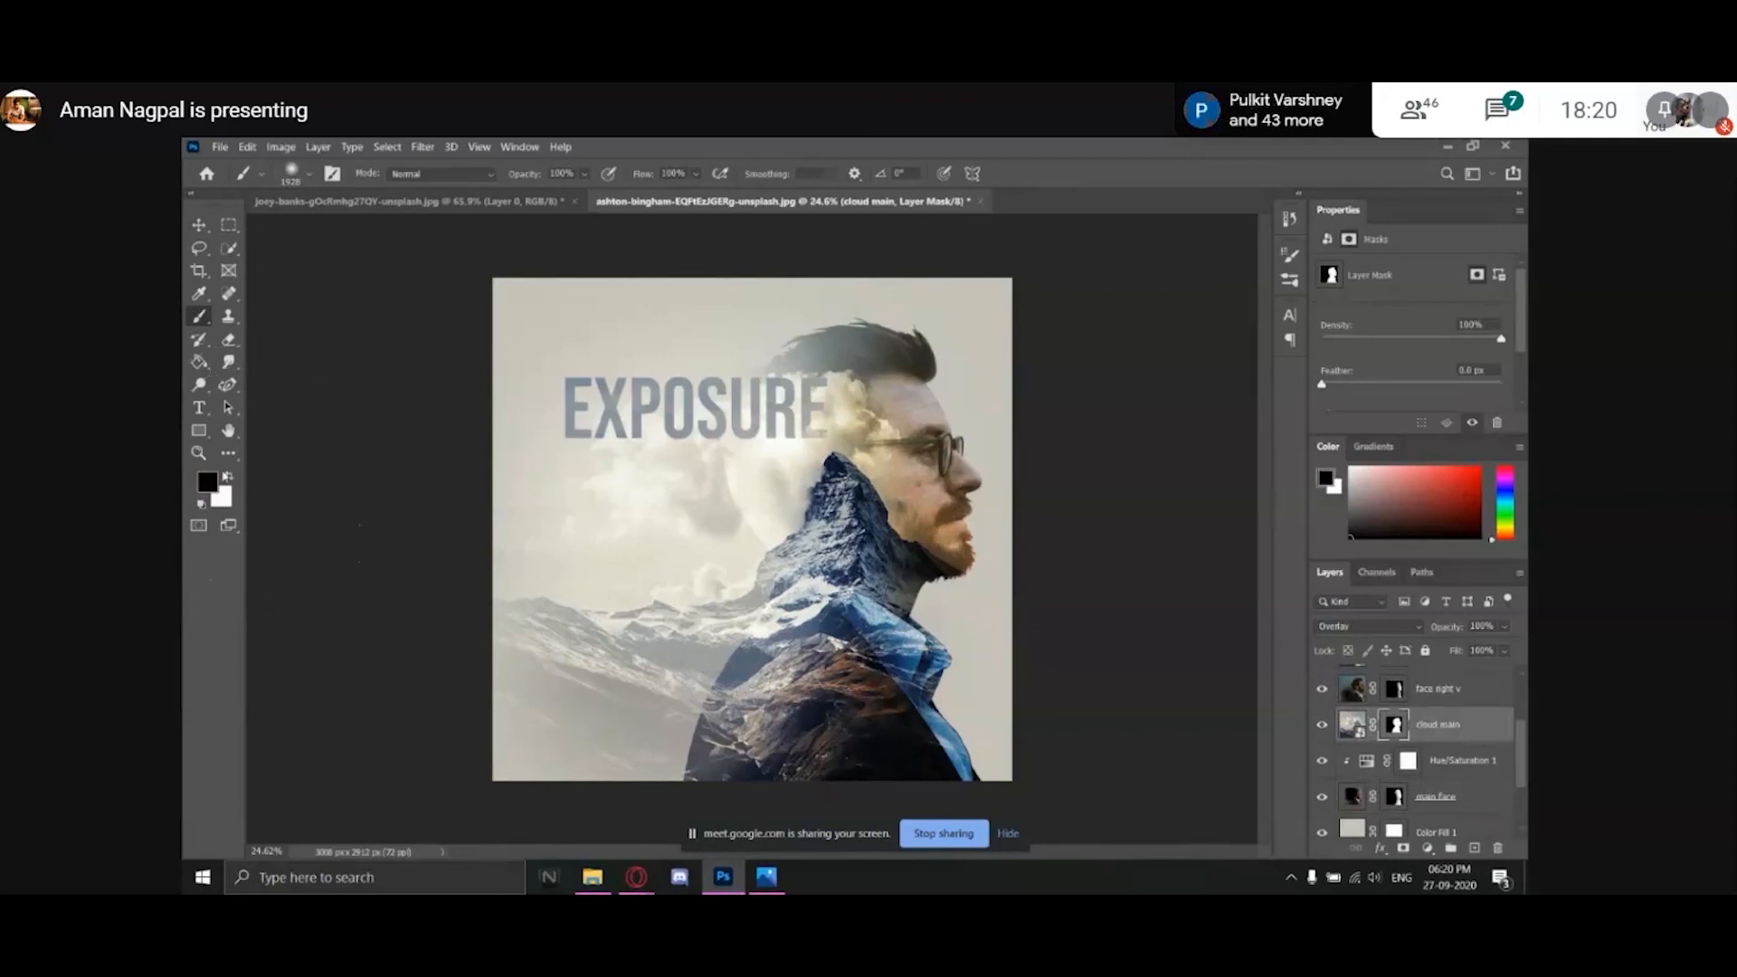
key(x)
drag(720, 484, 709, 587)
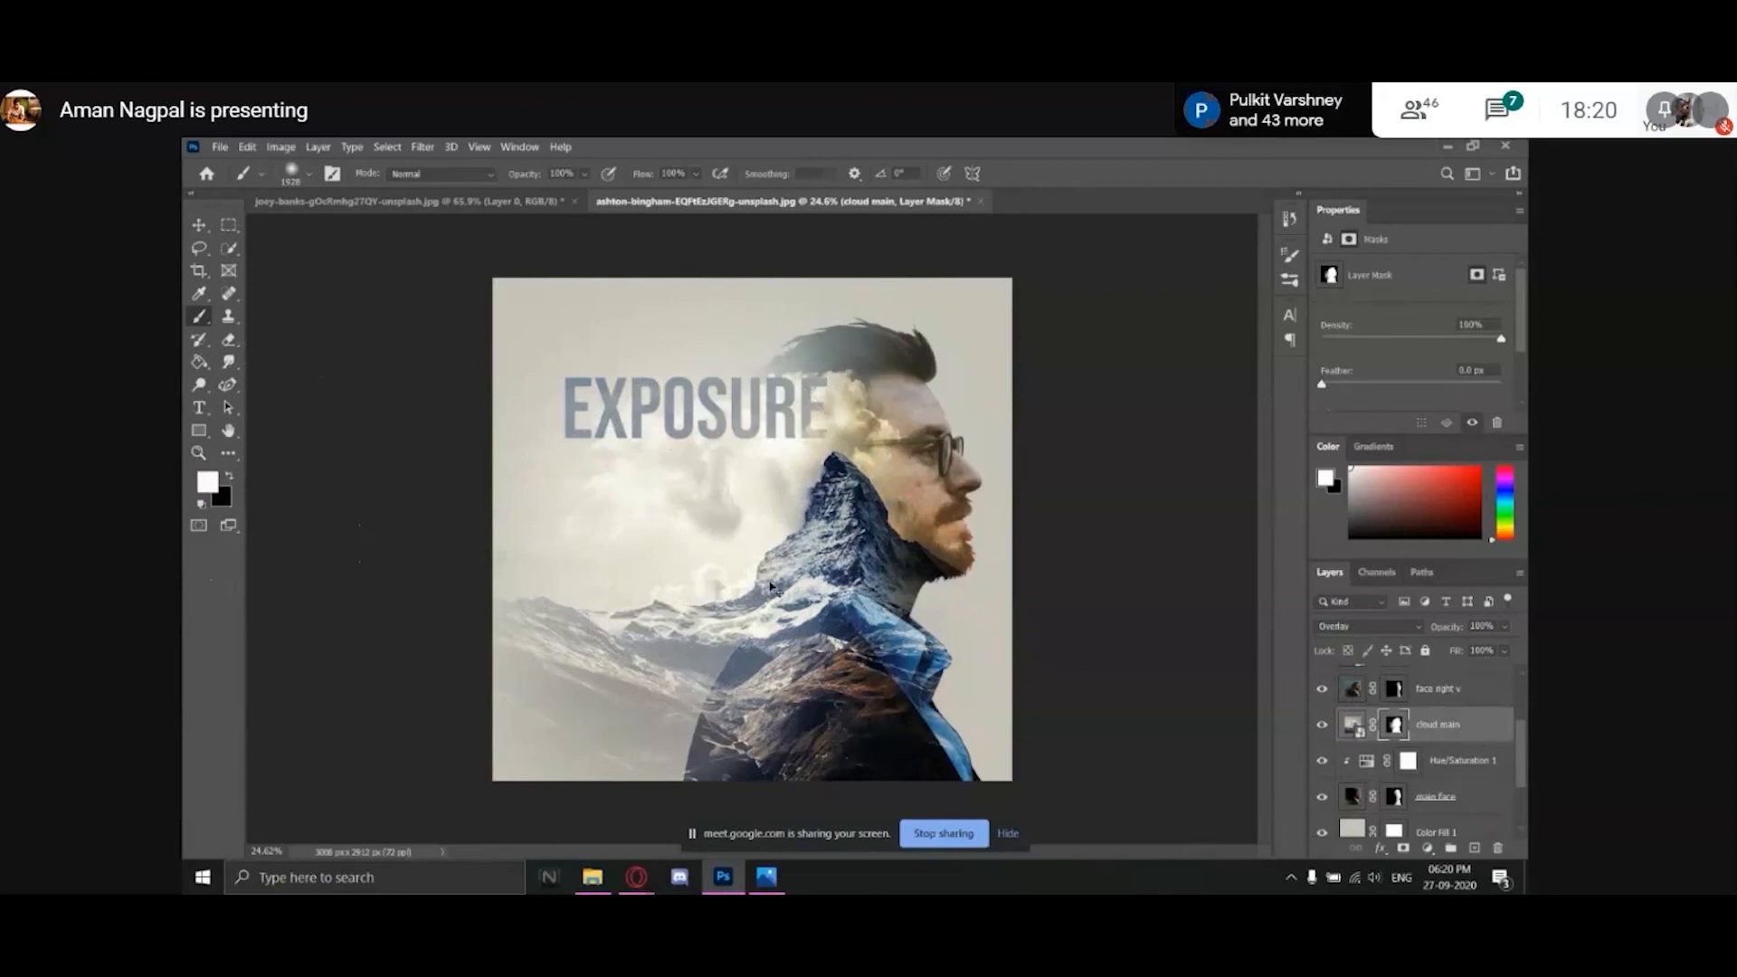
key(ctrl+2)
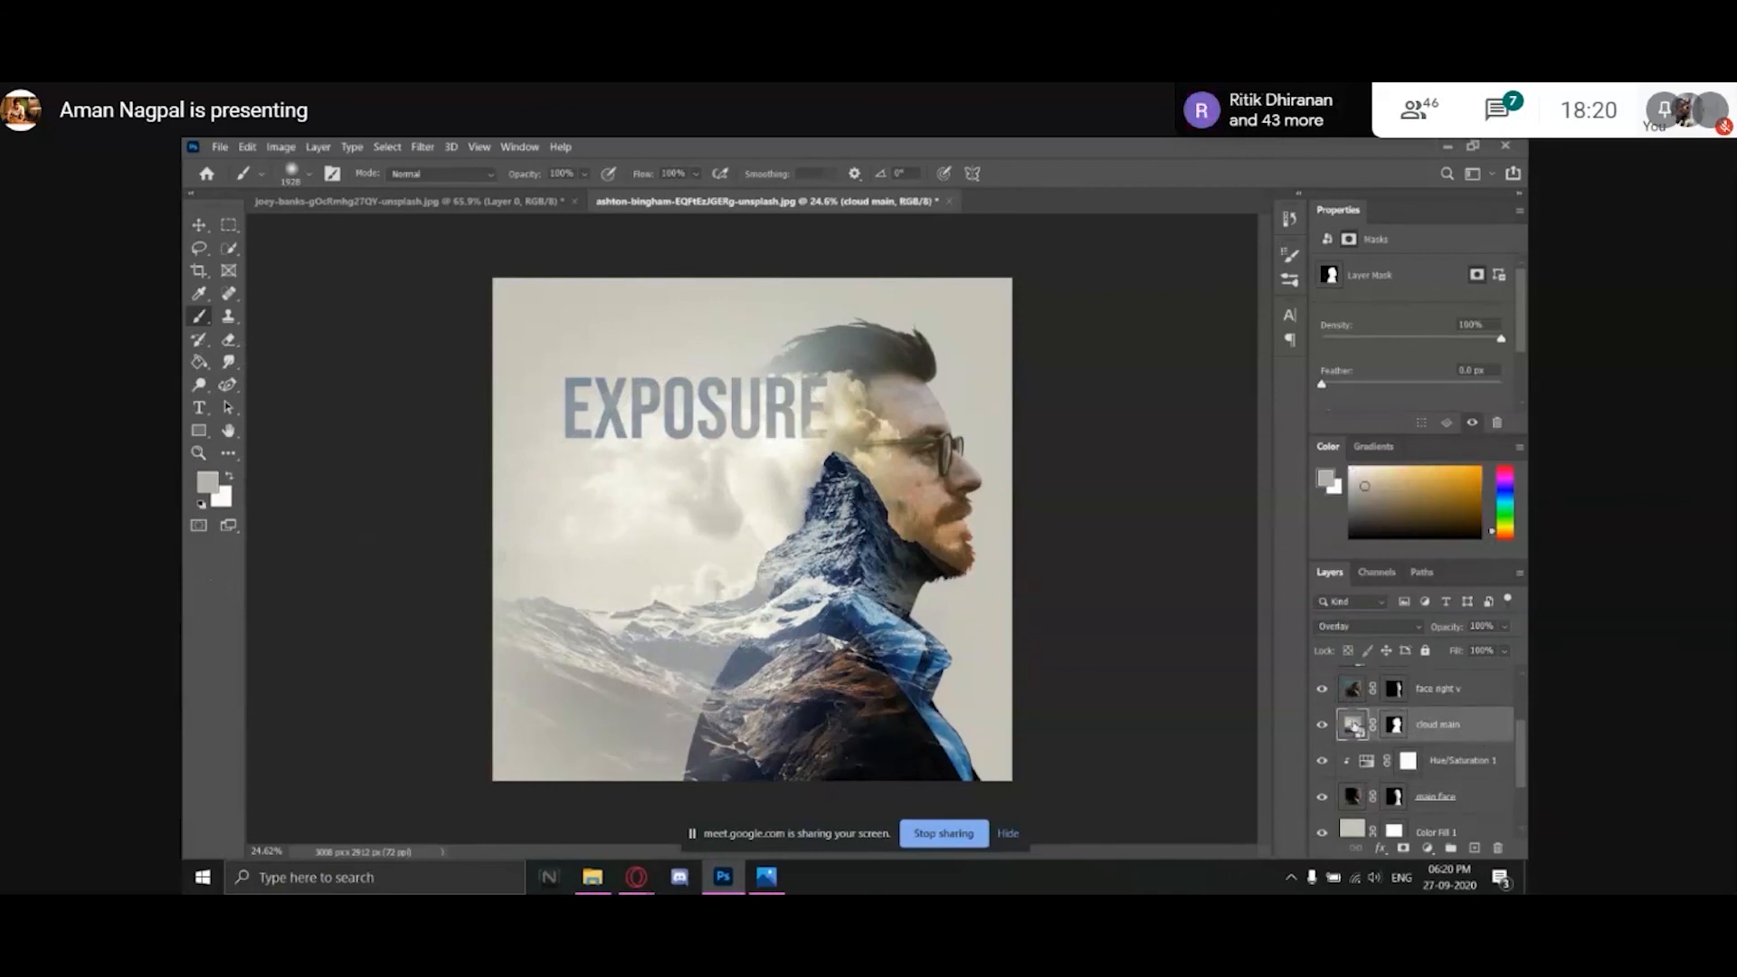
click(1394, 723)
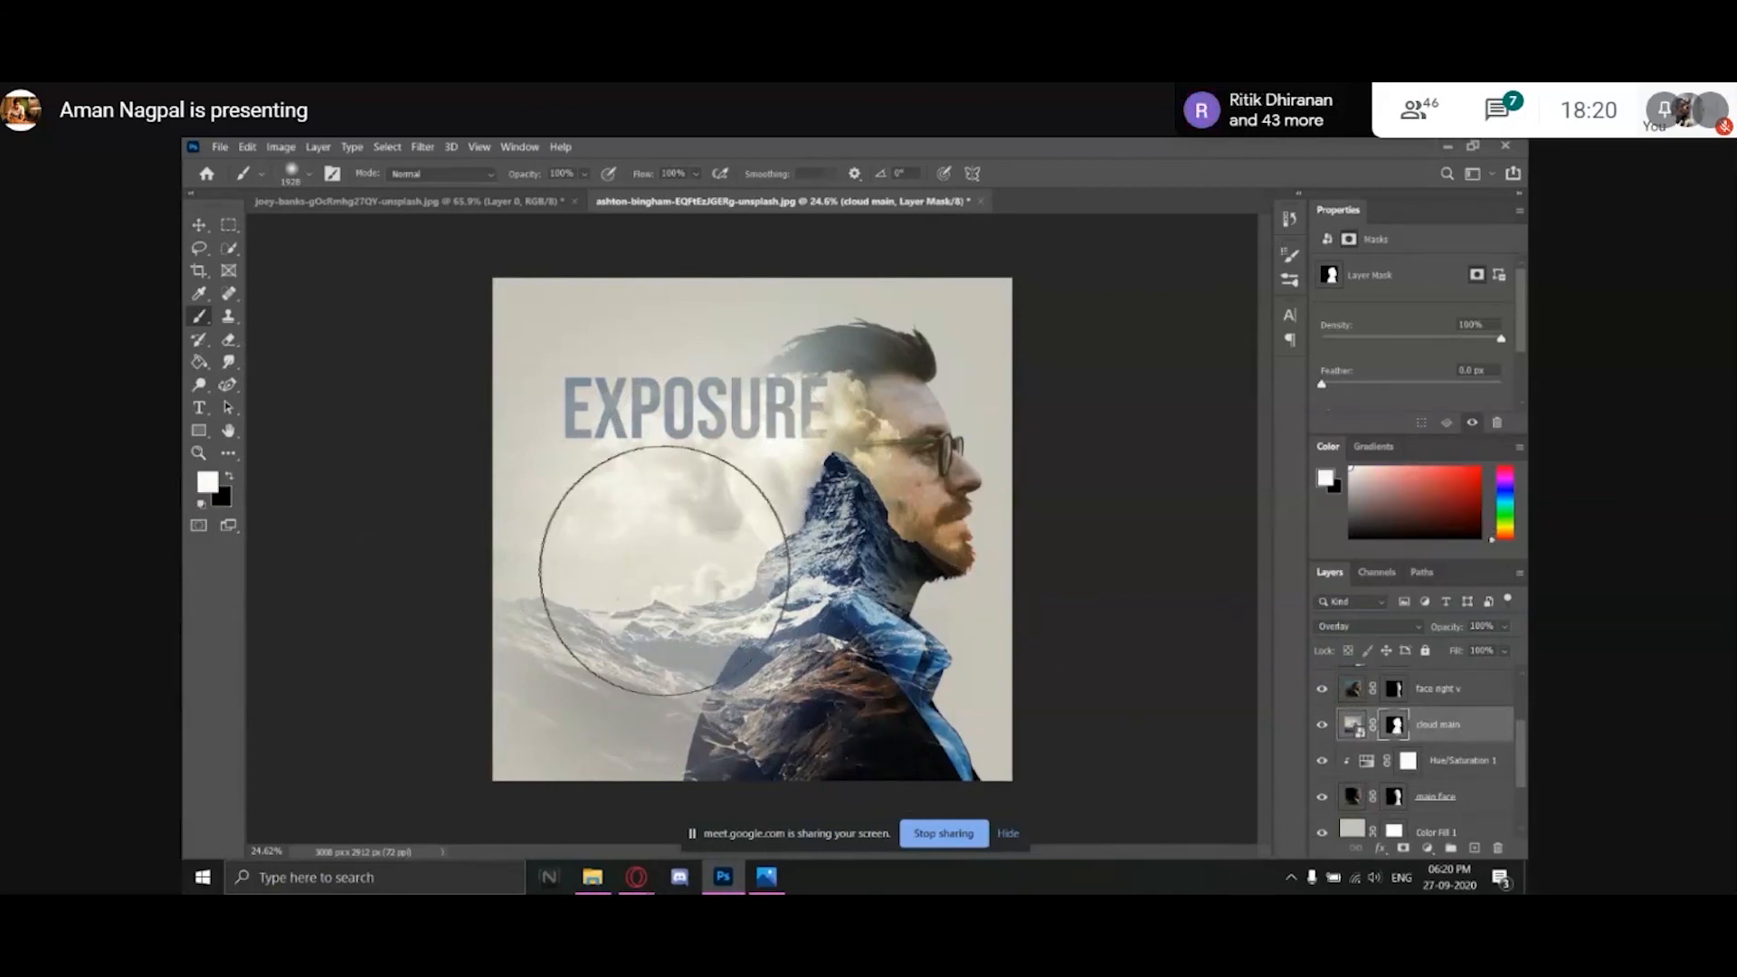
mouse_move(634, 545)
mouse_down()
mouse_move(624, 573)
mouse_move(659, 614)
mouse_move(686, 609)
mouse_up()
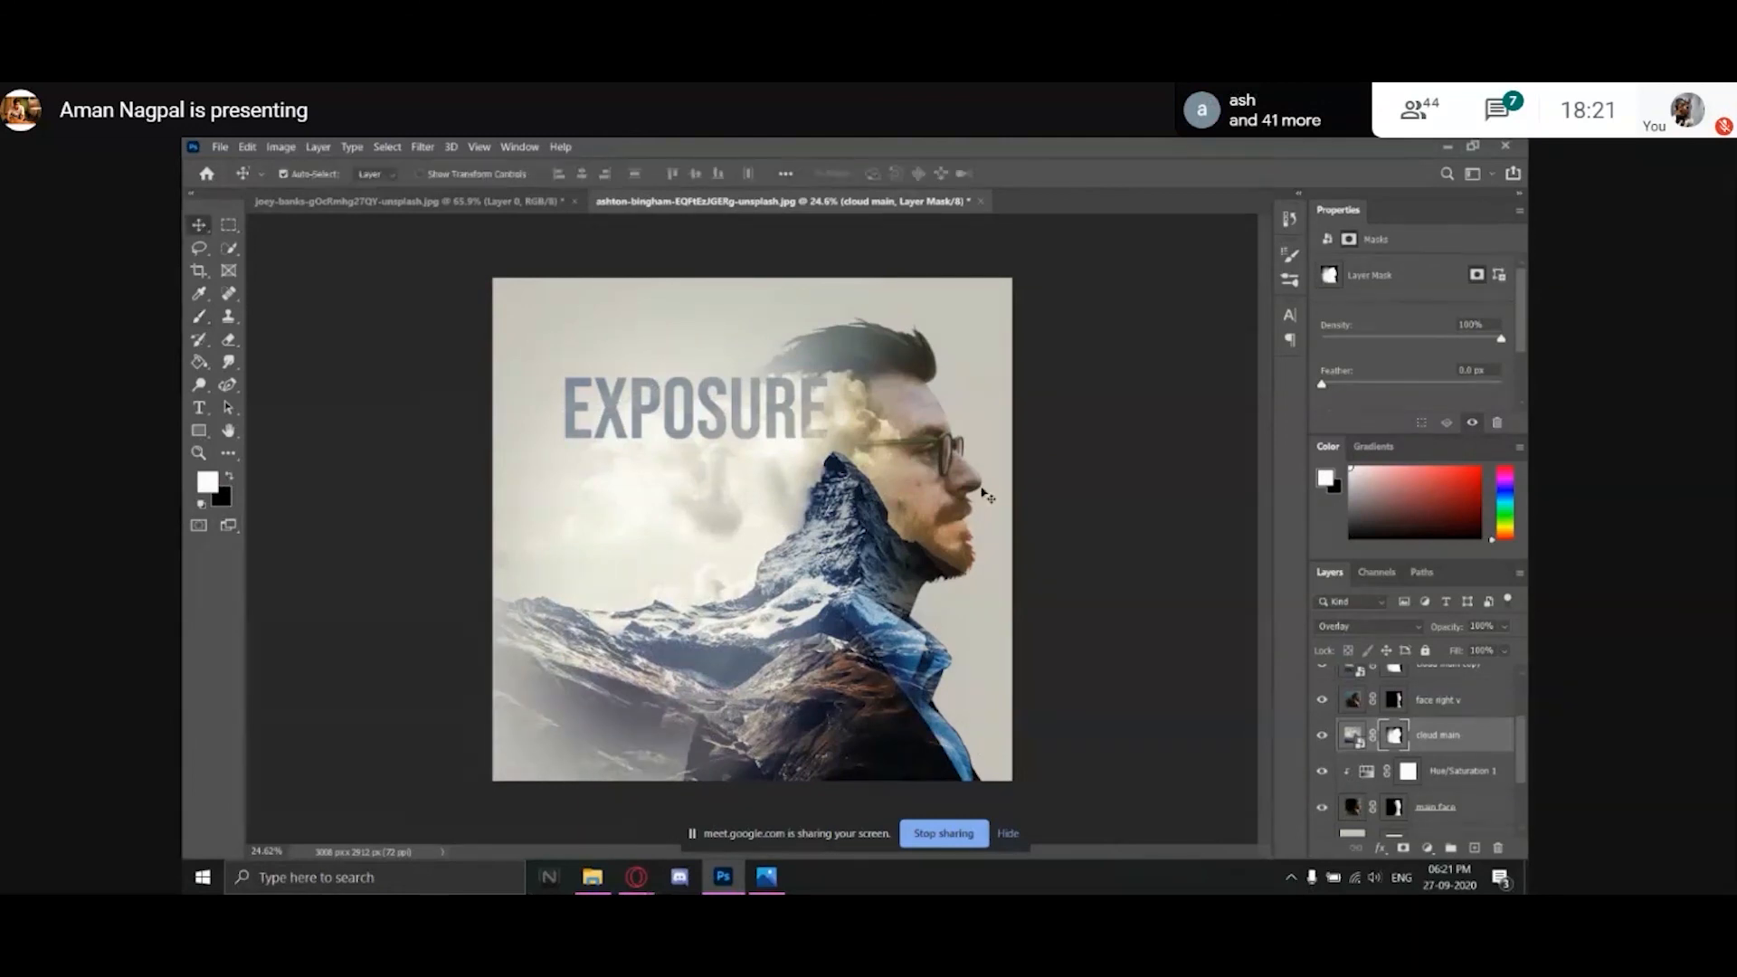
Start saving the composition as a new Photoshop file in the DE folder.
click(218, 149)
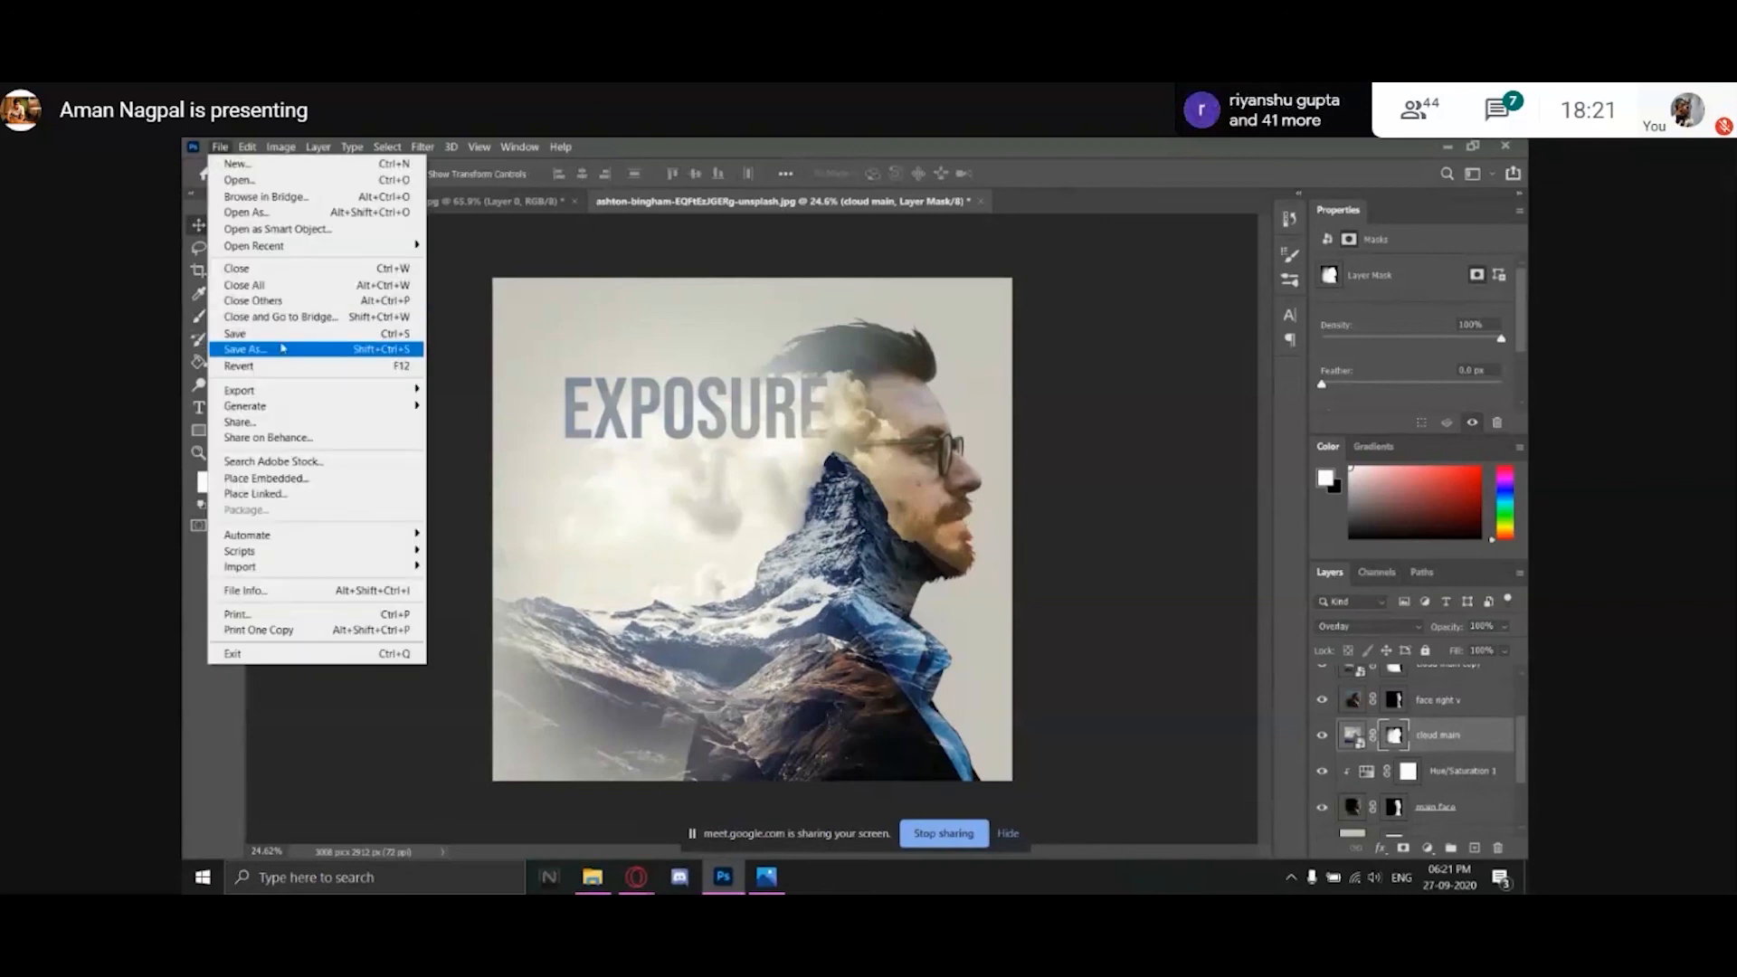
click(290, 352)
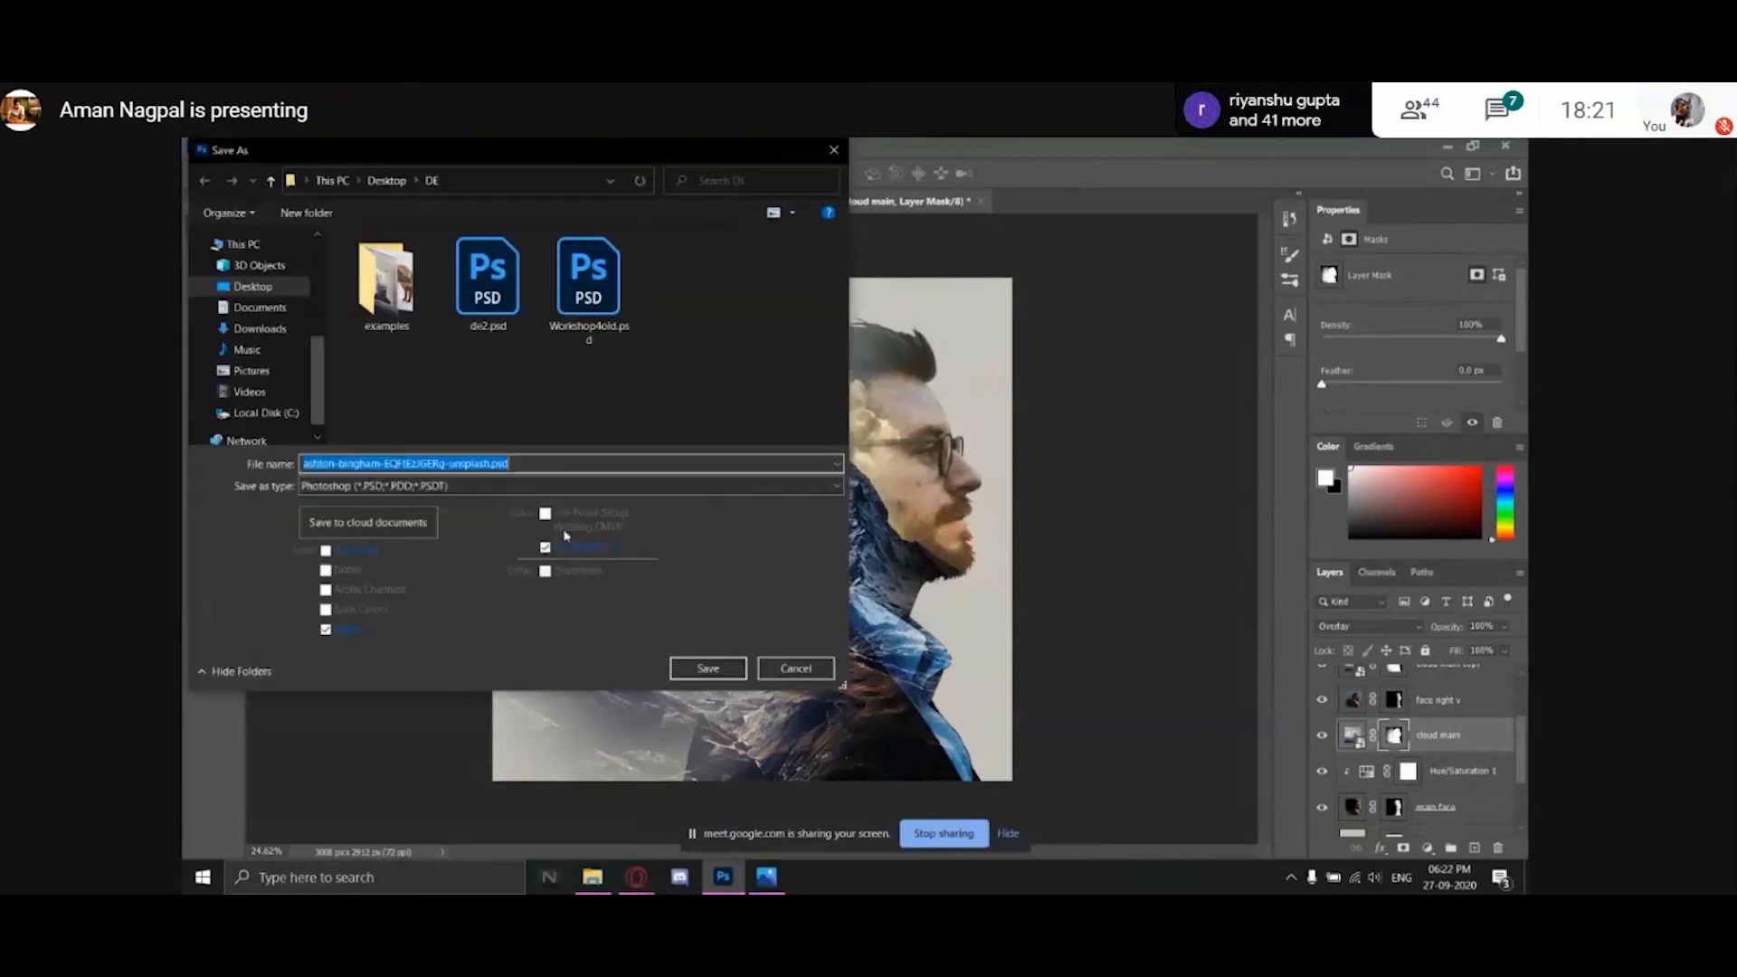